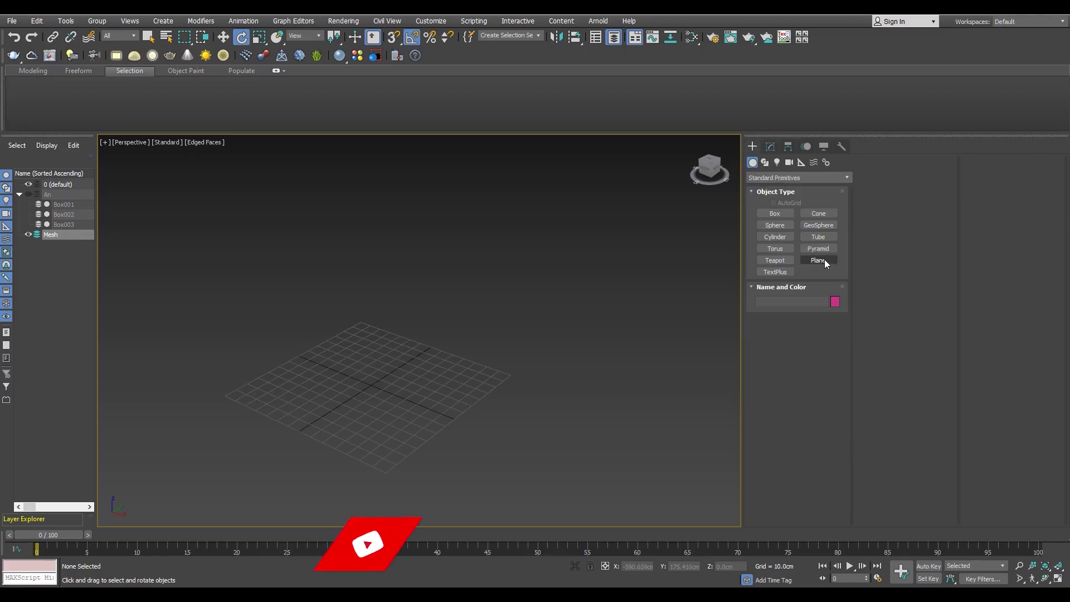
Step: Draw a flat square box on the grid and switch to the Front view
left_click_drag(370, 383, 414, 359)
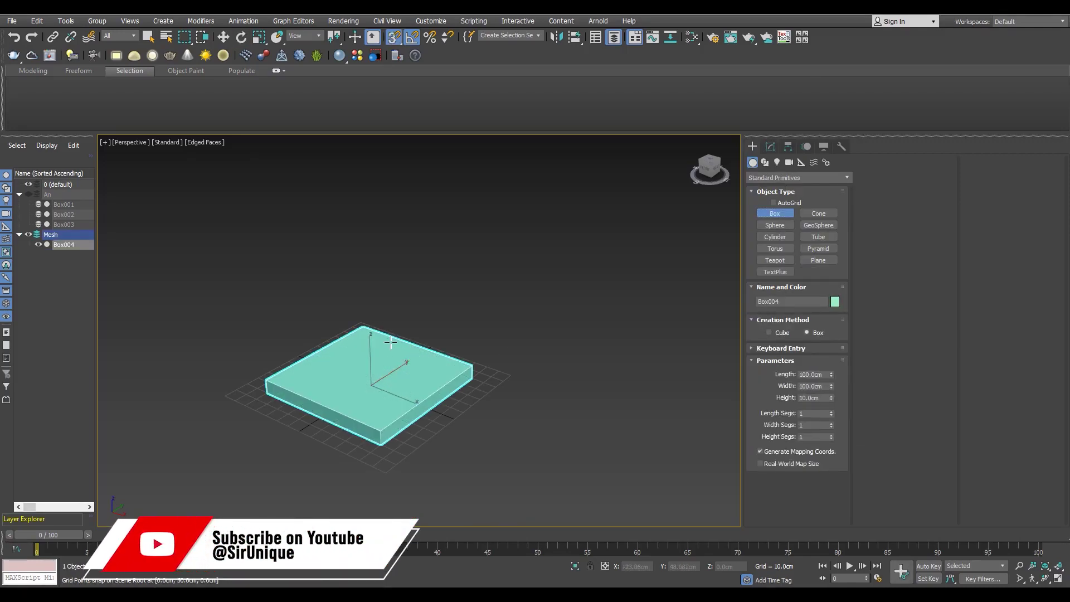
key("e")
scroll(390, 363, "up", 3)
scroll(390, 362, "down", 4)
scroll(390, 362, "up", 4)
left_click(770, 147)
key("f")
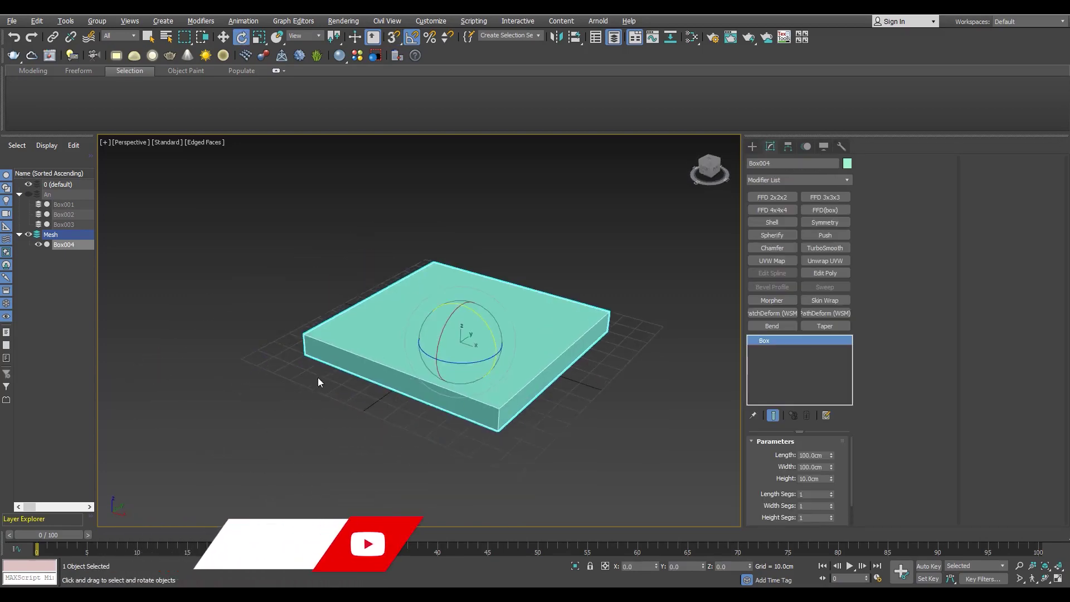
left_click(456, 279)
Step: Create a cylinder in the Front view above the box
left_click(751, 146)
left_click(775, 237)
scroll(346, 301, "up", 3)
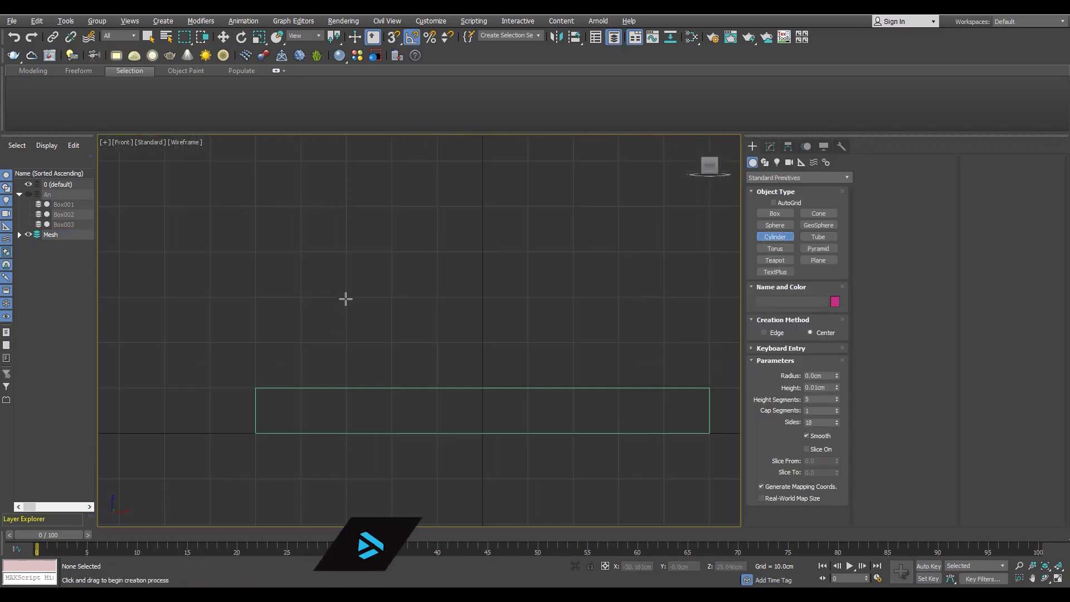
left_click_drag(346, 301, 371, 361)
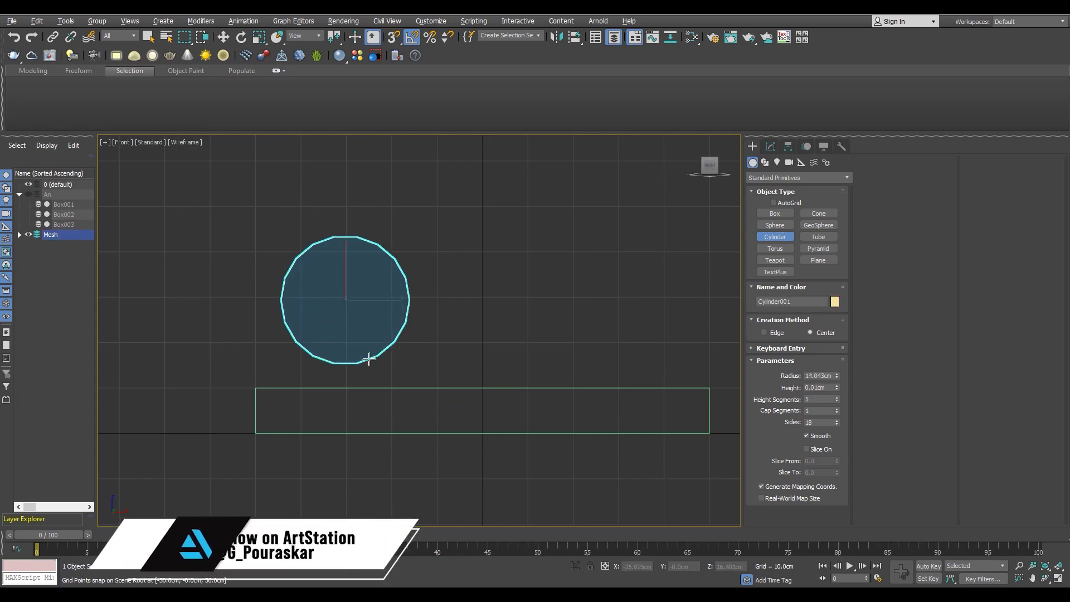
left_click(370, 334)
Step: Give the cylinder 1 height segment and 16 sides, and convert it to Editable Poly
key("e")
left_click(770, 146)
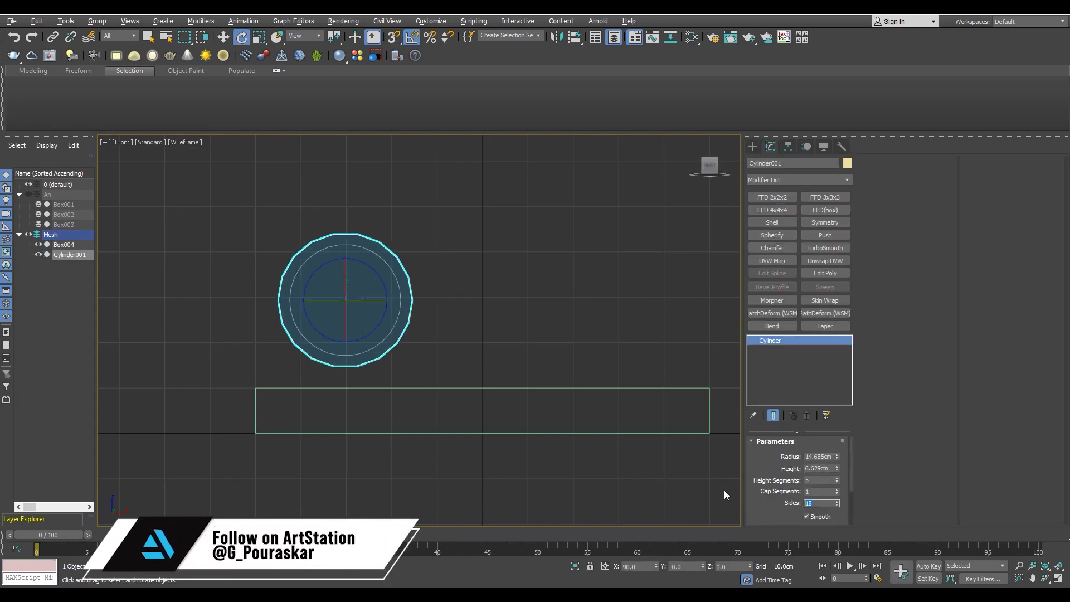
type("16")
double_click(832, 481)
type("1")
key("Return")
key("w")
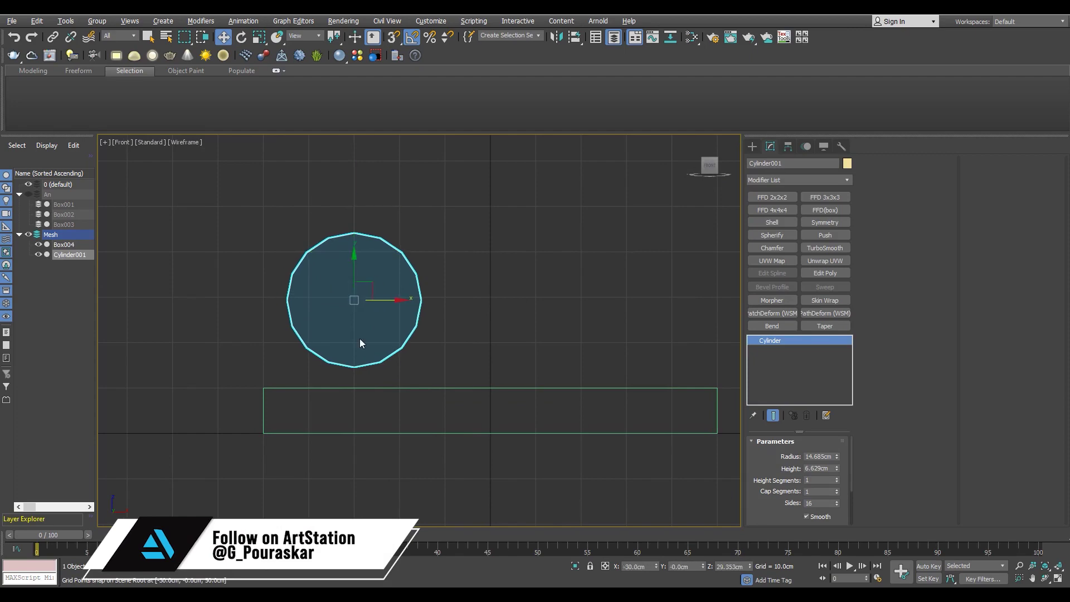
key("p")
middle_click_drag(411, 433, 304, 332, "alt")
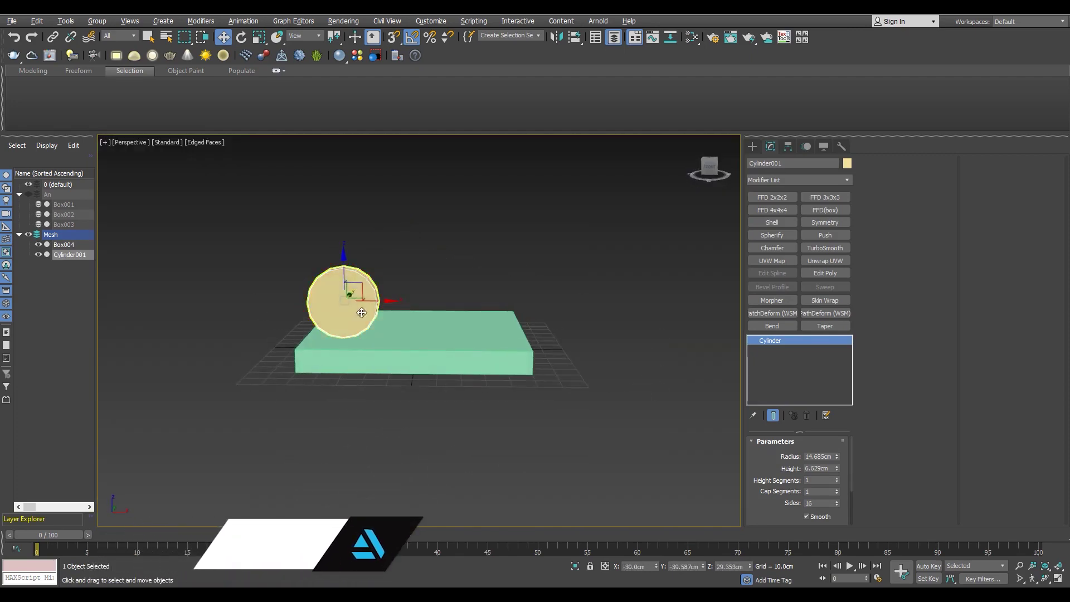
key("f")
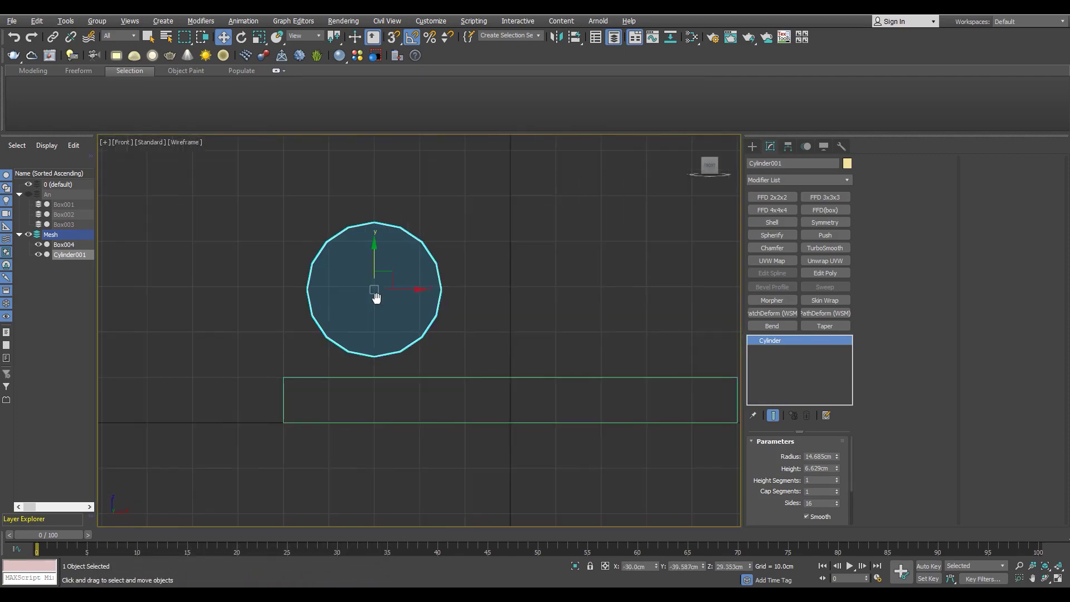
Step: Delete the cylinder's lower vertices, leaving a half-round arch
key("1")
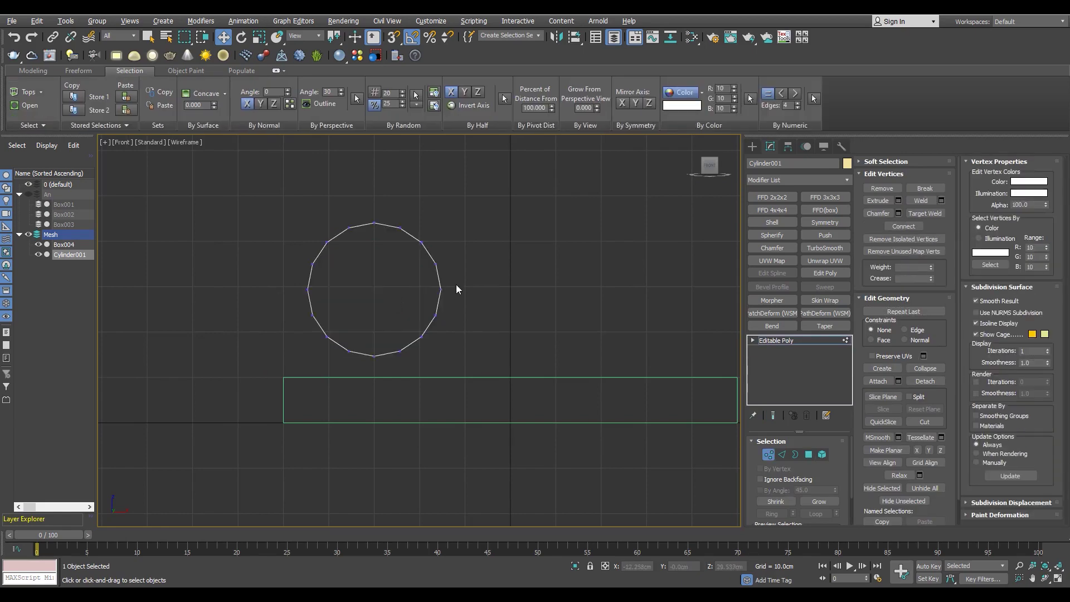
left_click_drag(283, 306, 522, 448)
key("Delete")
key("2")
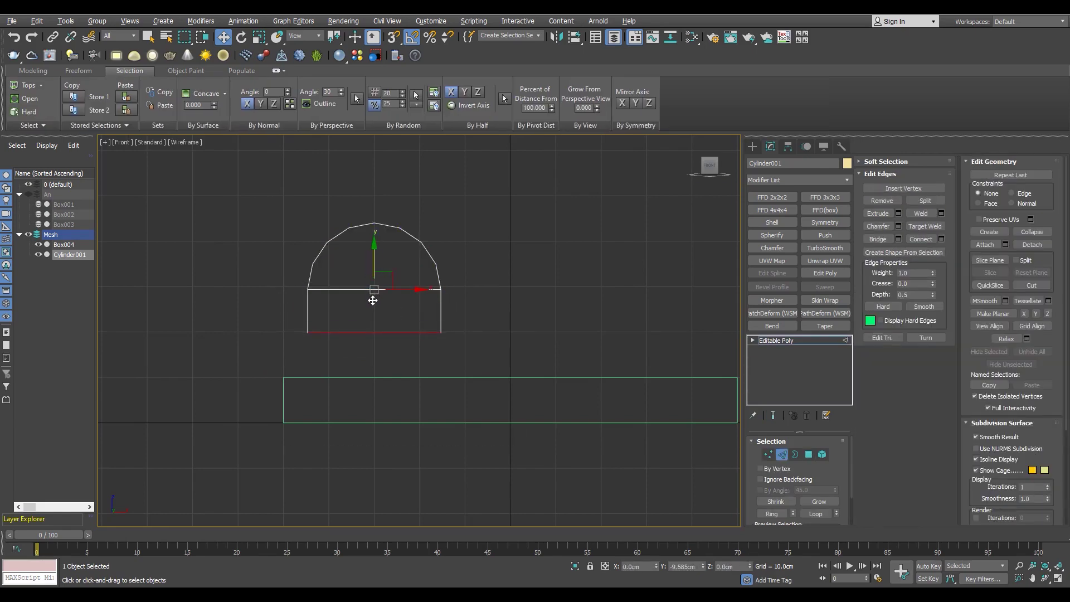
key("2")
Step: Scale the half-cylinder to about 134% and move it onto the box top
mouse_move(306, 332)
left_mouse_down()
mouse_move(265, 358)
mouse_move(302, 372)
left_mouse_up()
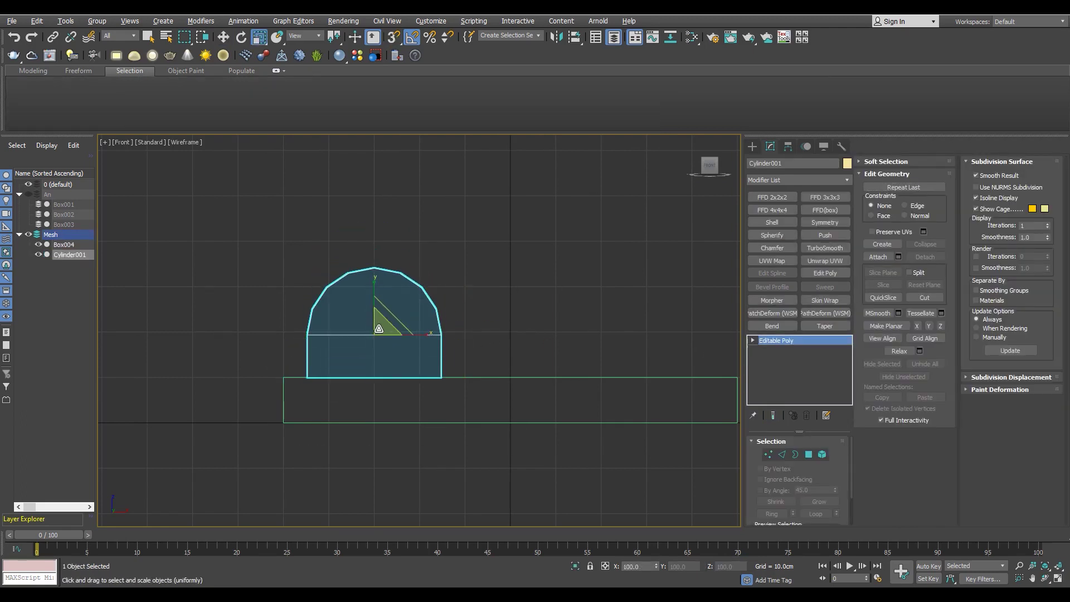
left_click_drag(378, 329, 401, 309)
key("w")
left_click_drag(284, 393, 284, 377)
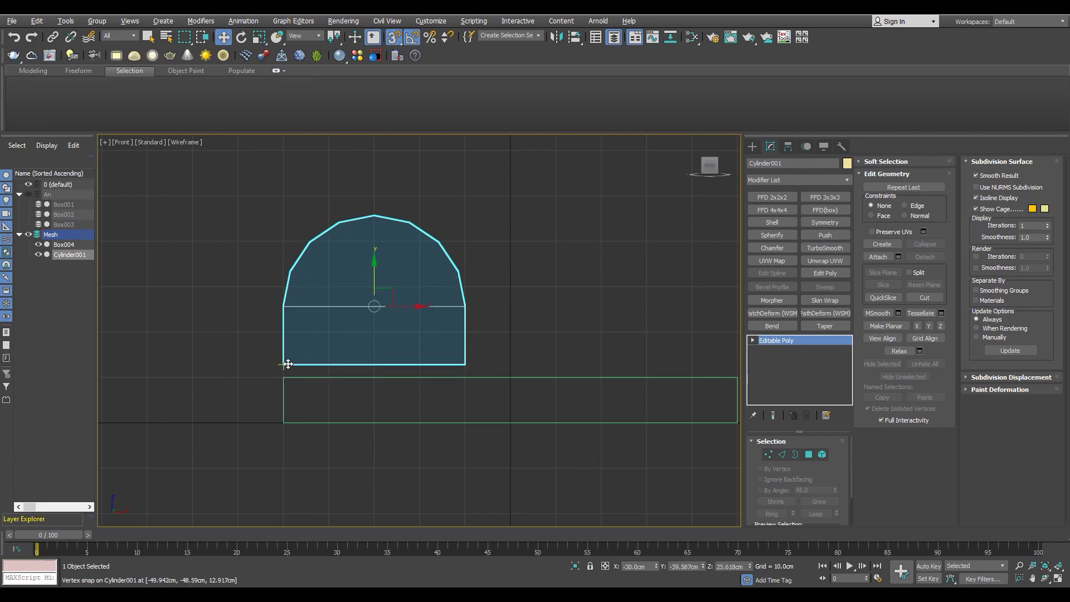
key("alt+w")
key("alt+w")
scroll(412, 335, "down", 2)
Step: Connect a centre edge loop across the box
left_click(465, 294, "ctrl")
left_click(332, 366)
middle_click_drag(332, 366, 502, 409, "alt")
left_click(503, 409)
left_click(824, 273)
key("2")
double_click(474, 335)
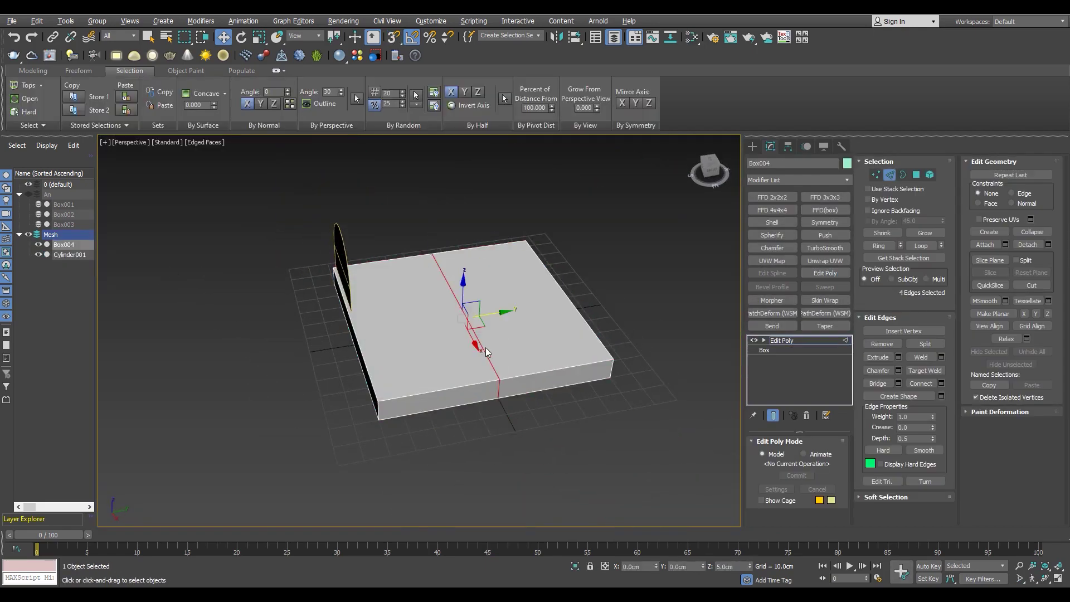
middle_click_drag(504, 336, 390, 345, "alt")
left_click(337, 334)
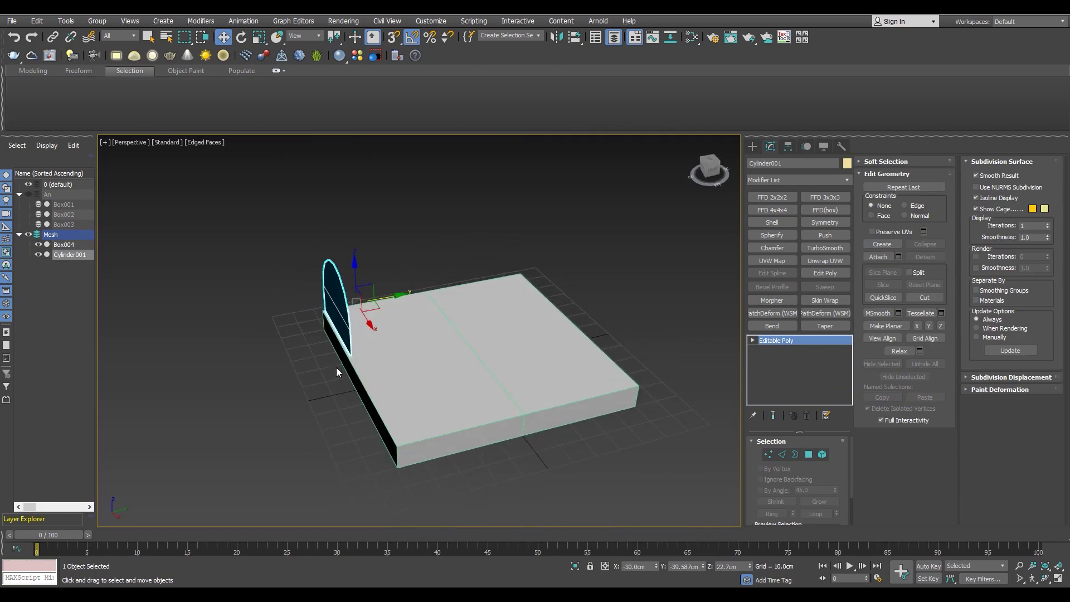
Step: Snap the arch to the box's edge and colour it black
left_click_drag(336, 367, 436, 283)
mouse_move(436, 283)
middle_mouse_down("alt")
mouse_move(475, 294)
mouse_move(667, 252)
middle_mouse_up("alt")
left_click(846, 163)
left_click(628, 318)
left_click(589, 361)
left_click(337, 312)
Step: Mirror the arch to the box's other side with Symmetry and add a 7.5cm Shell
left_click(819, 224)
middle_click_drag(446, 304, 405, 304, "alt")
left_click(776, 350)
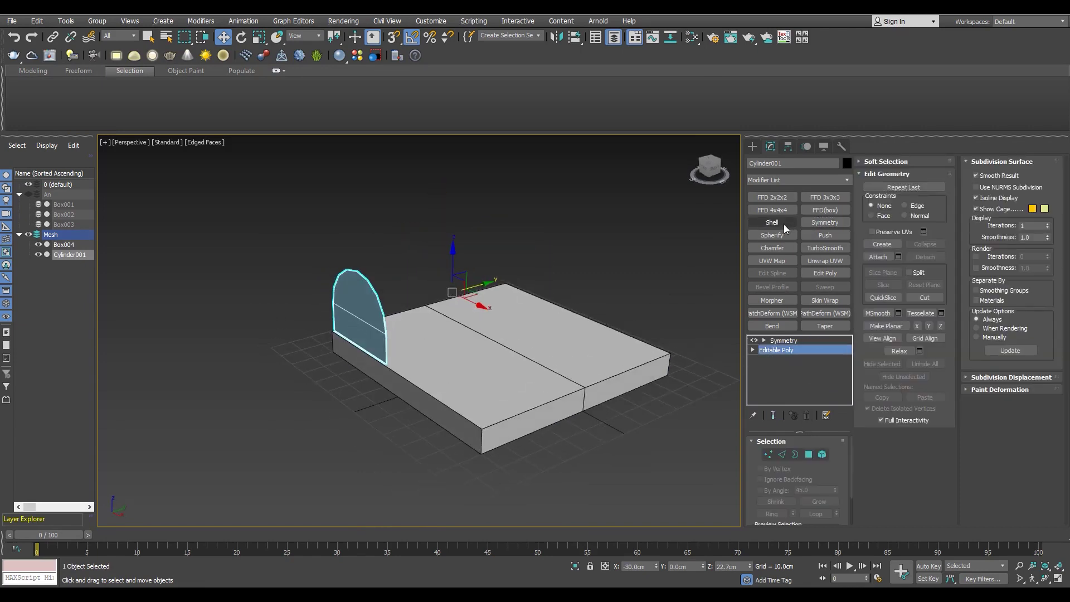
left_click(771, 222)
left_click_drag(833, 456, 808, 318)
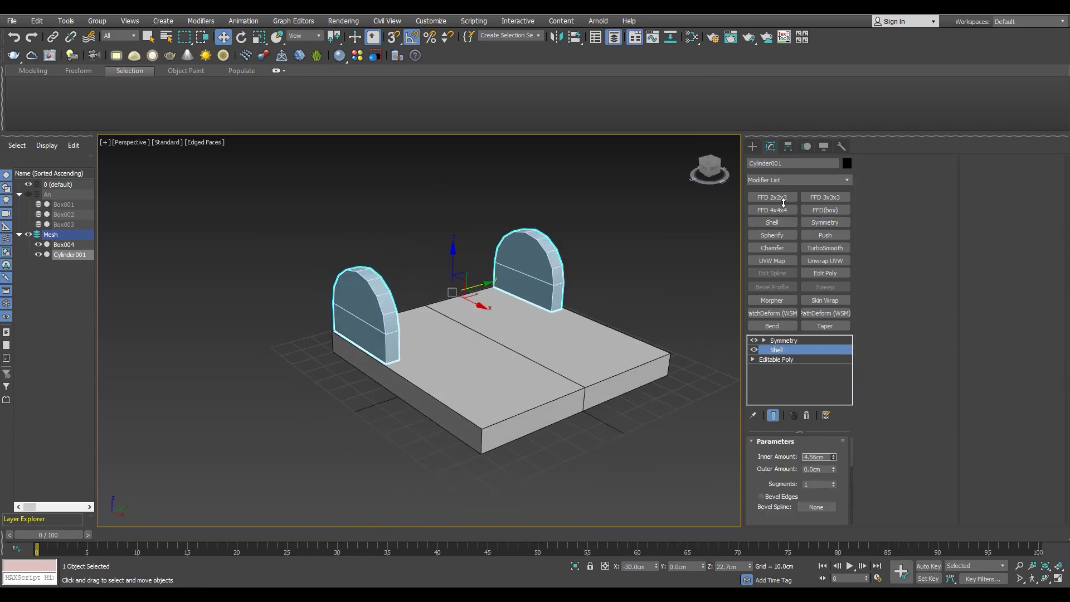
left_click_drag(779, 191, 779, 184)
scroll(449, 365, "up", 5)
scroll(312, 409, "down", 5)
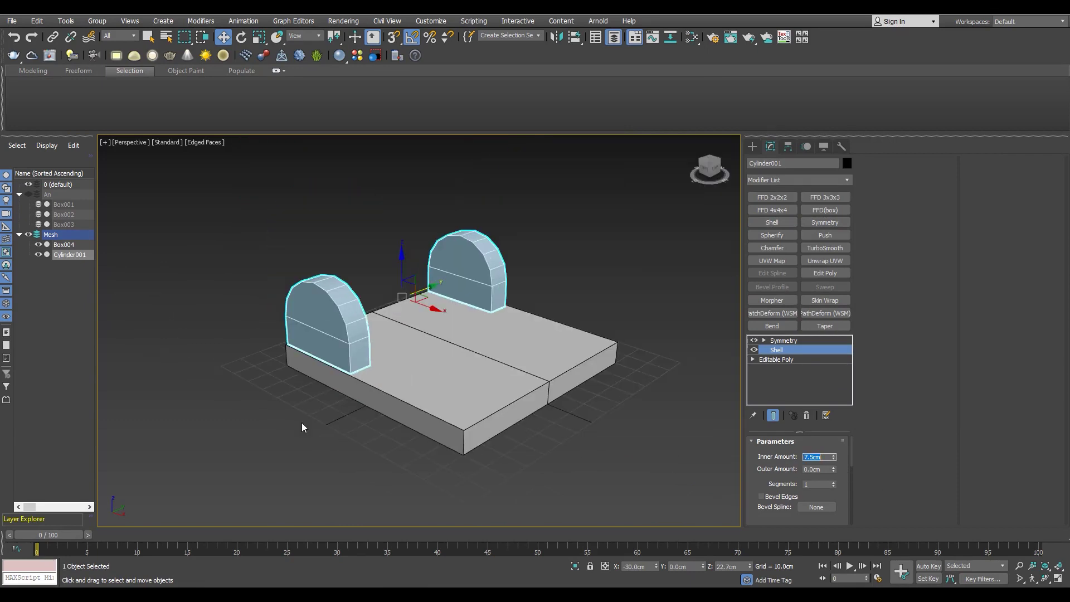
left_click(783, 340)
scroll(378, 356, "up", 3)
scroll(379, 357, "down", 4)
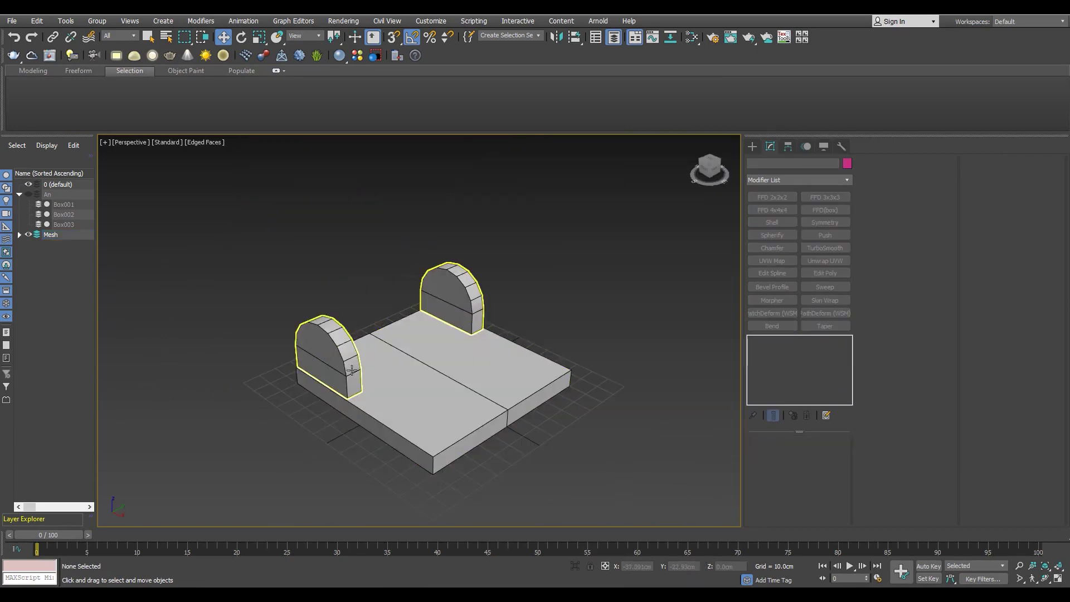
Step: Copy the arch piece and centre the copy's pivot
scroll(379, 357, "up", 2)
left_click_drag(424, 319, 390, 335, "shift")
left_click(543, 347)
mouse_move(406, 383)
middle_mouse_down("alt")
mouse_move(445, 362)
mouse_move(407, 356)
middle_mouse_up("alt")
left_click(788, 146)
left_click(797, 223)
left_click(797, 281)
left_click(796, 222)
Step: Move the arch copy onto the middle of the base, snapping it into place
left_click_drag(365, 335, 418, 384)
mouse_move(418, 385)
middle_mouse_down("alt")
mouse_move(389, 418)
mouse_move(385, 366)
middle_mouse_up("alt")
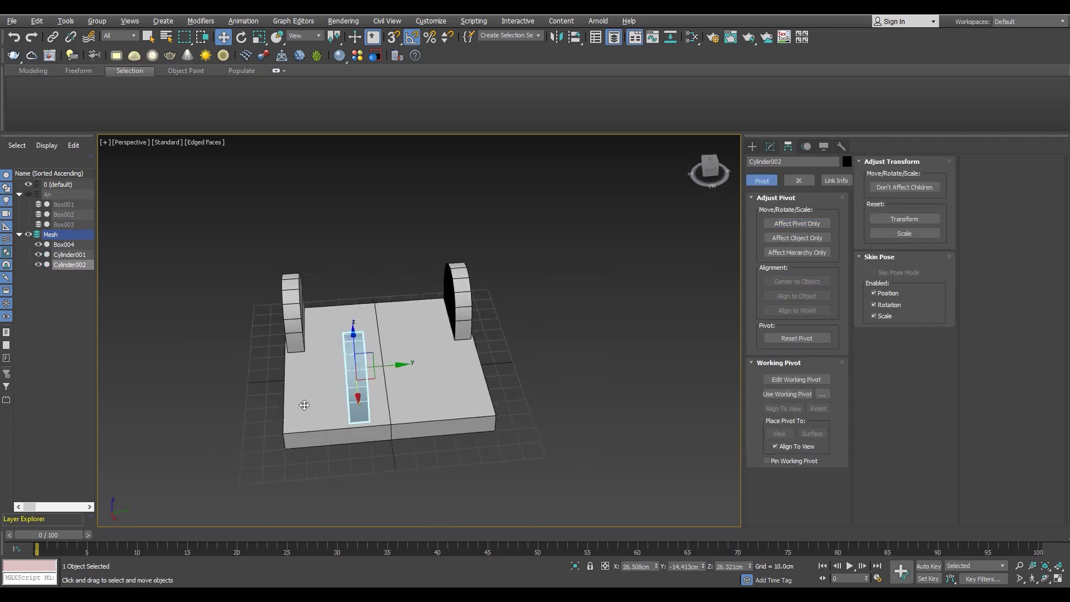
left_click_drag(385, 366, 318, 472)
mouse_move(318, 473)
middle_mouse_down("alt")
mouse_move(430, 377)
mouse_move(459, 390)
middle_mouse_up("alt")
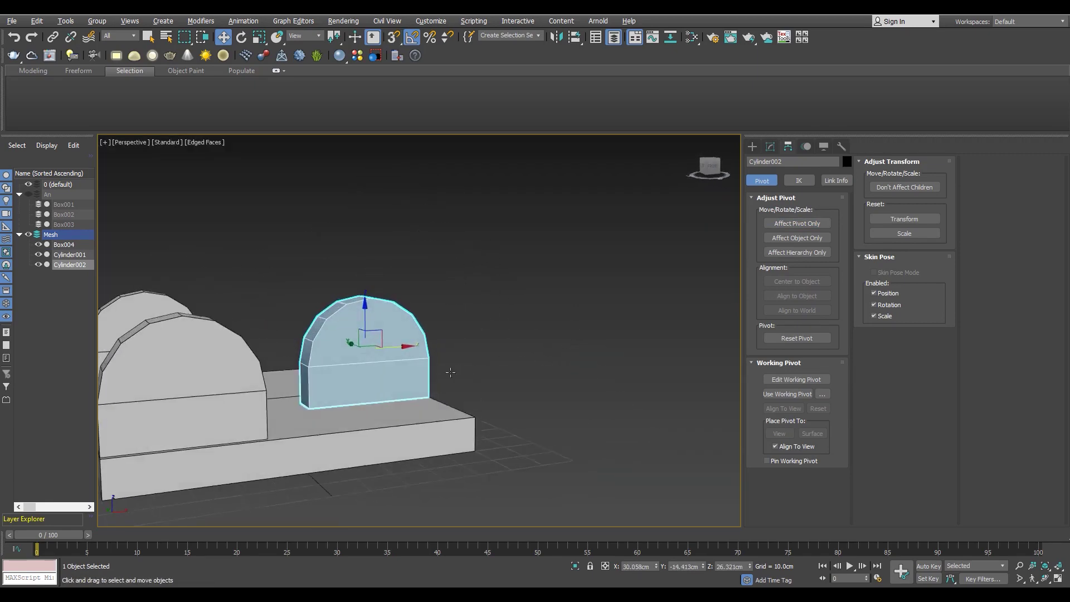
key("alt+w")
Step: Adjust the copy's vertices and edges in the Front view
key("1")
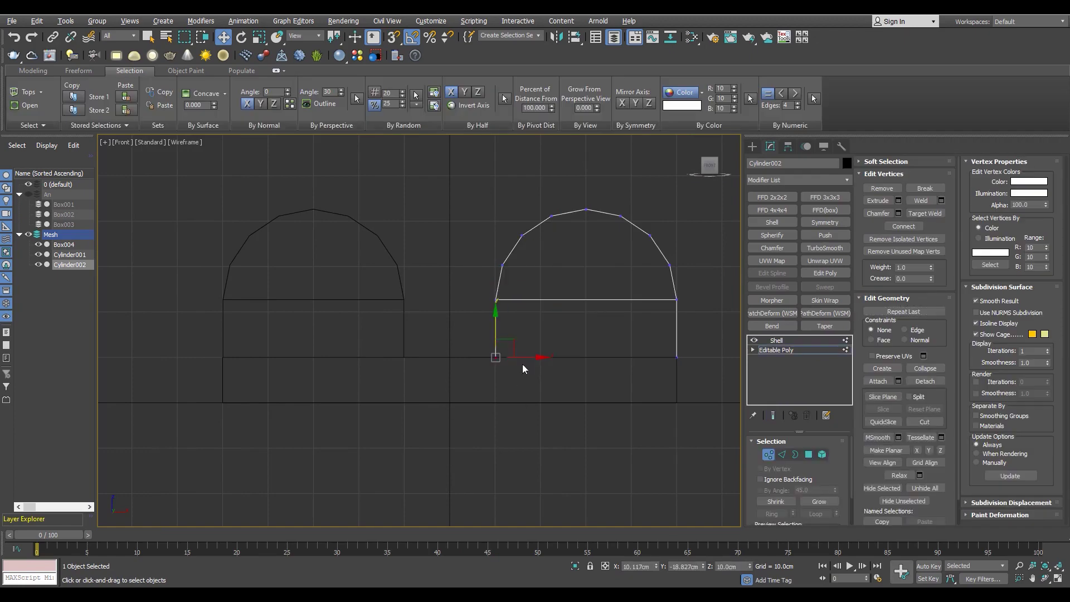
left_click(495, 300)
scroll(479, 300, "up", 2)
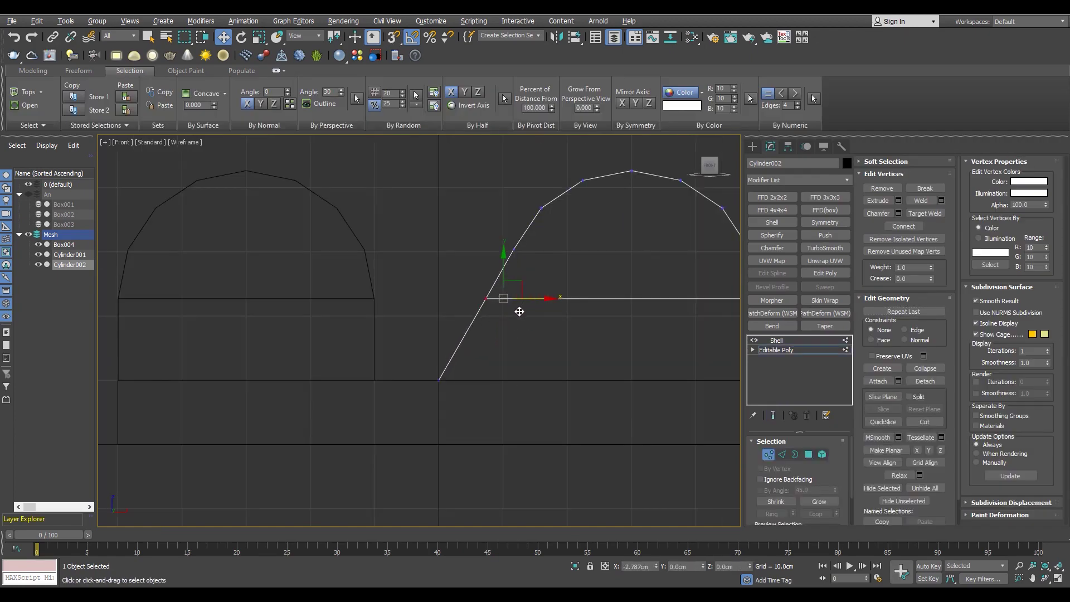
key("alt+w")
key("alt+w")
scroll(520, 342, "down", 3)
key("f")
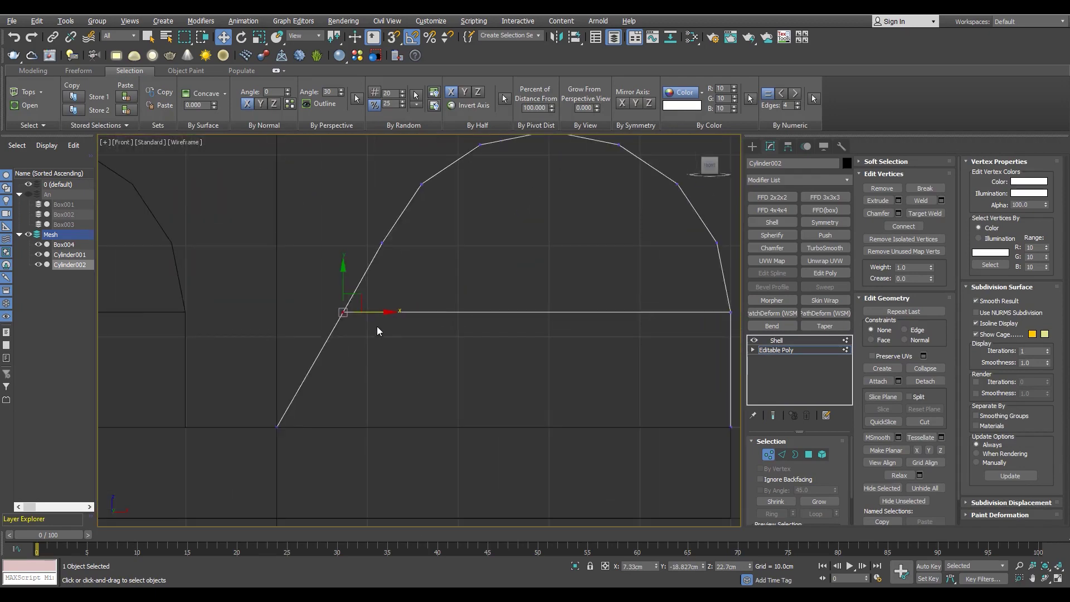
key("2")
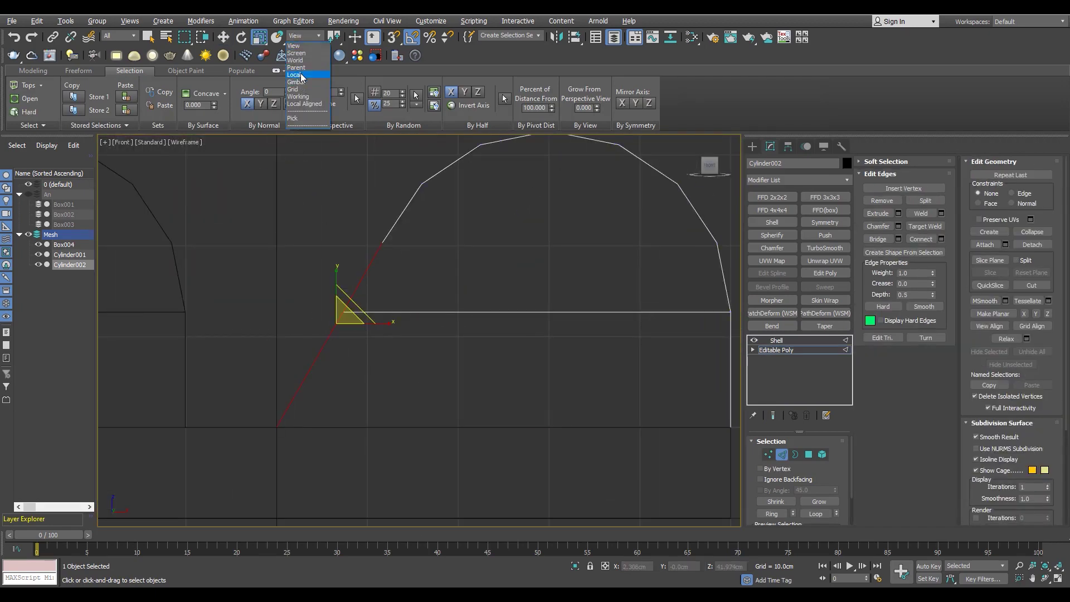
left_click(297, 333)
scroll(297, 333, "down", 3)
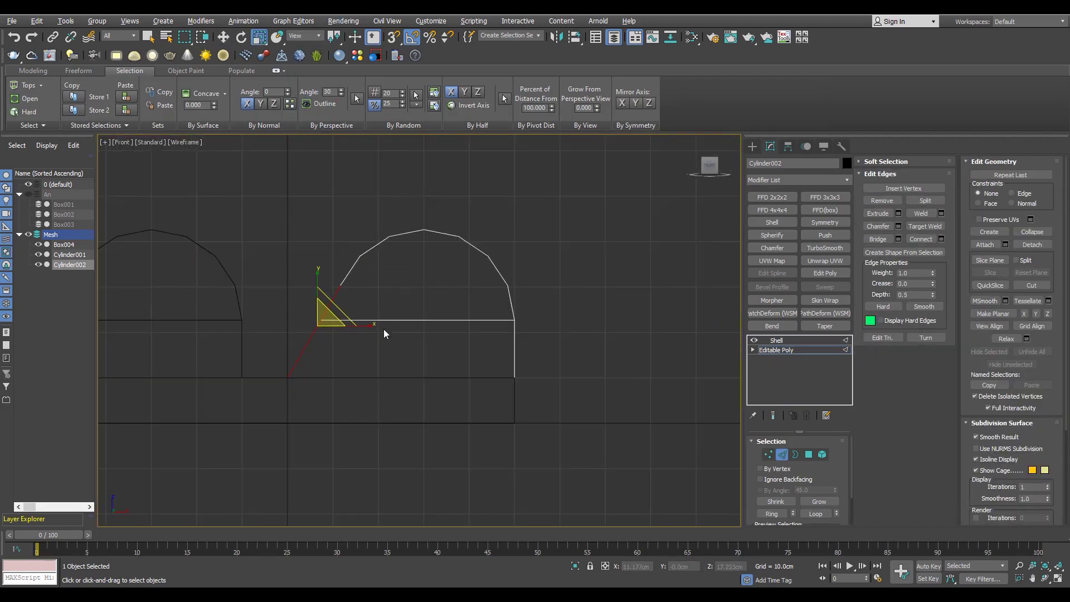
key("1")
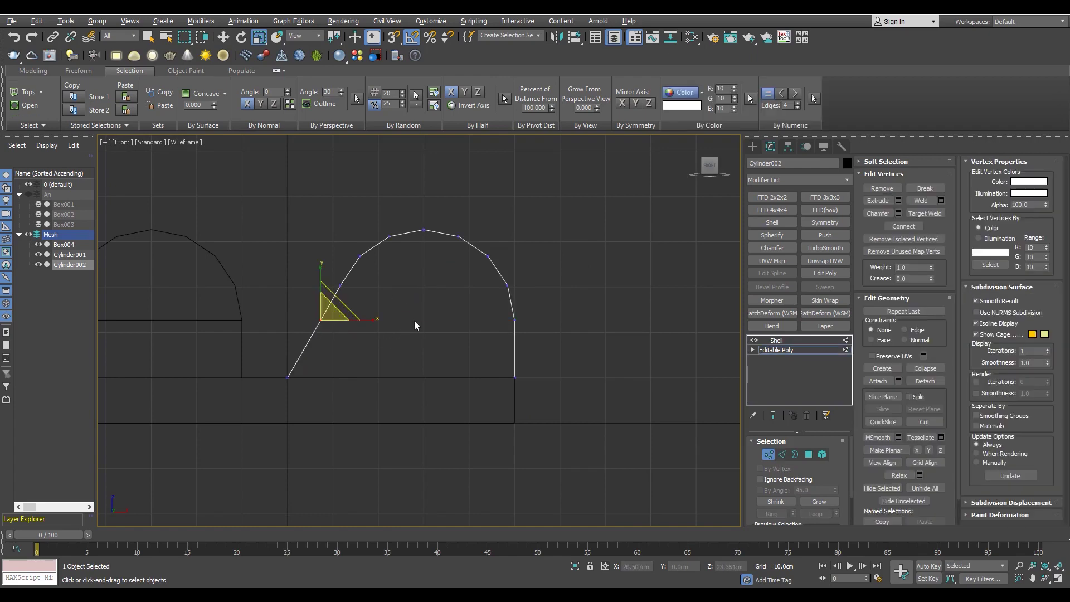
key("w")
scroll(319, 368, "up", 4)
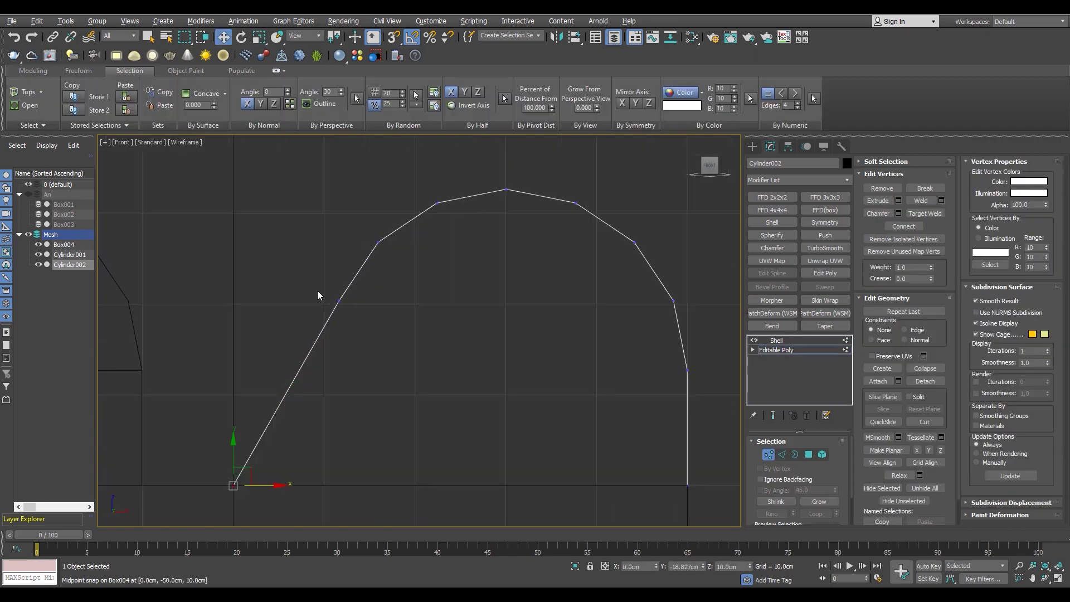
scroll(377, 371, "down", 2)
Step: Cut new edges into the arch copy
key("alt+c")
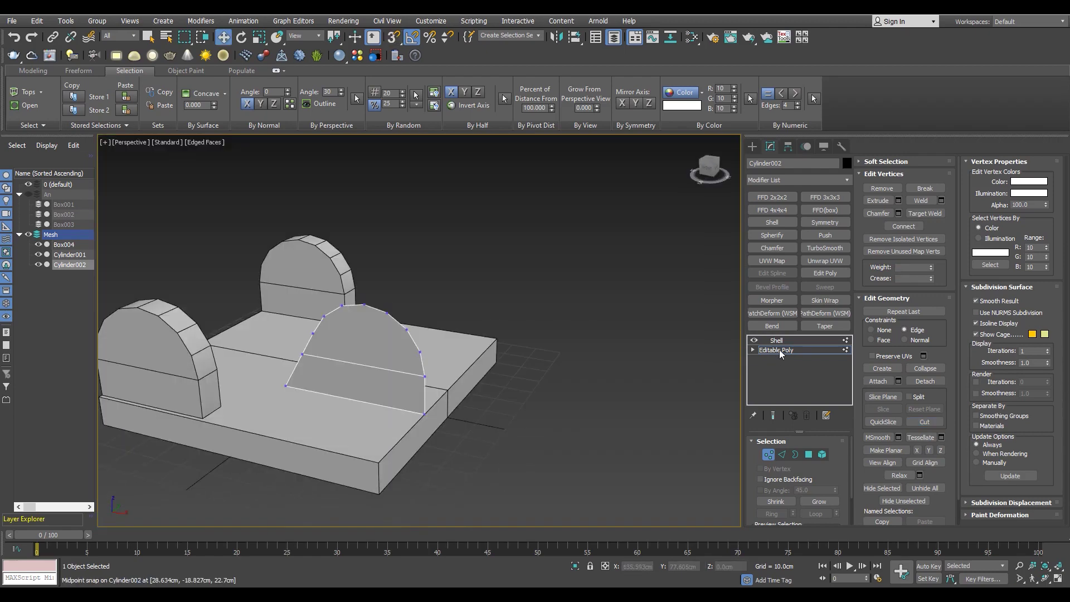
middle_click_drag(367, 385, 379, 384, "alt")
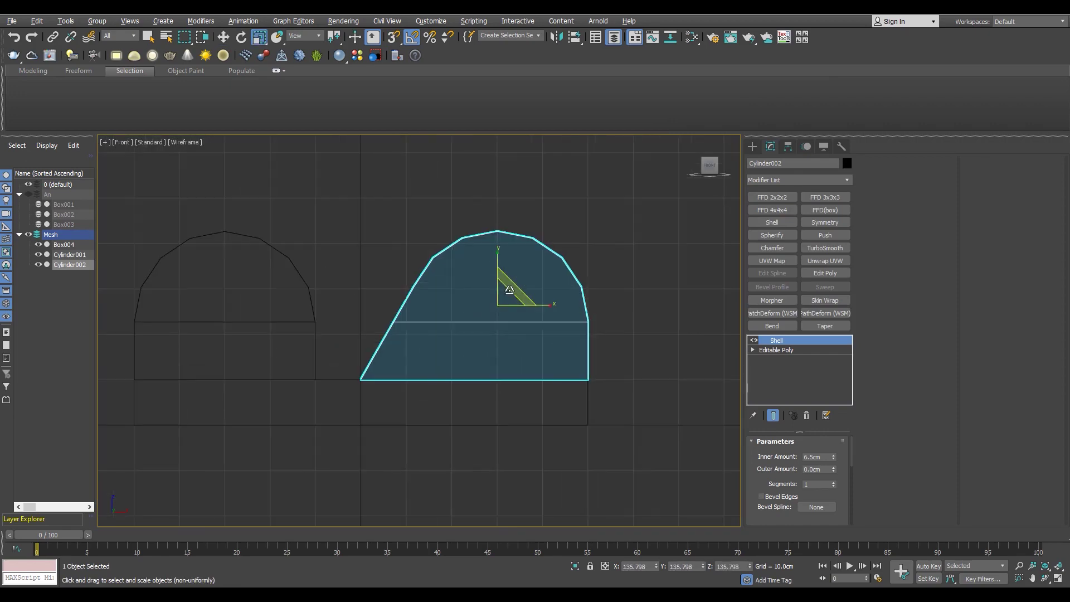
key("w")
key("alt+w")
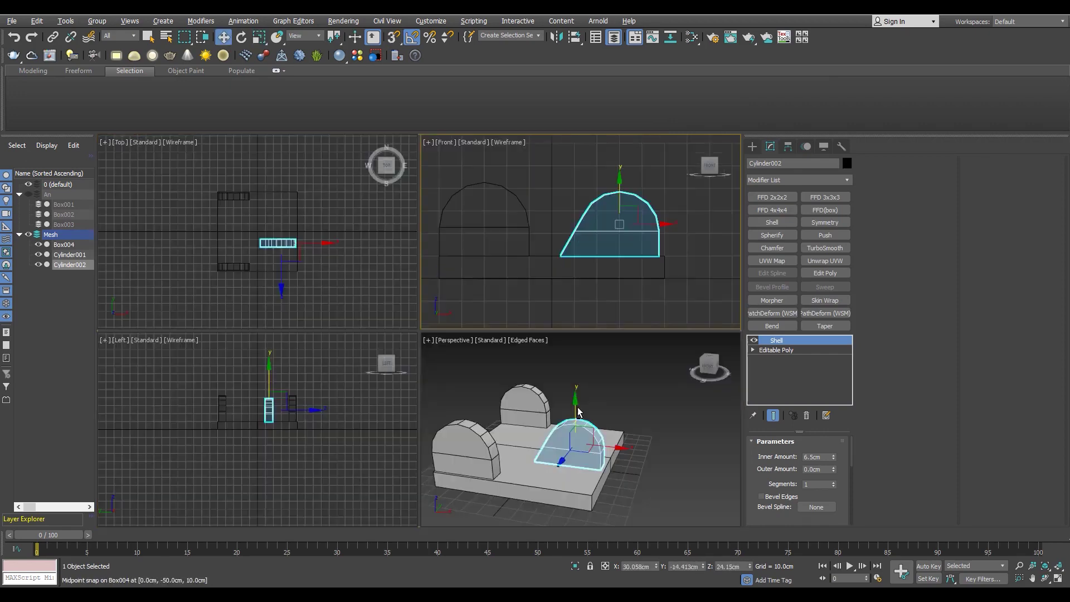
key("alt+w")
middle_click_drag(459, 416, 477, 359, "alt")
Step: Snap the arch copy to a base vertex and mirror it with Symmetry on Z
key("s")
left_click_drag(428, 395, 458, 434)
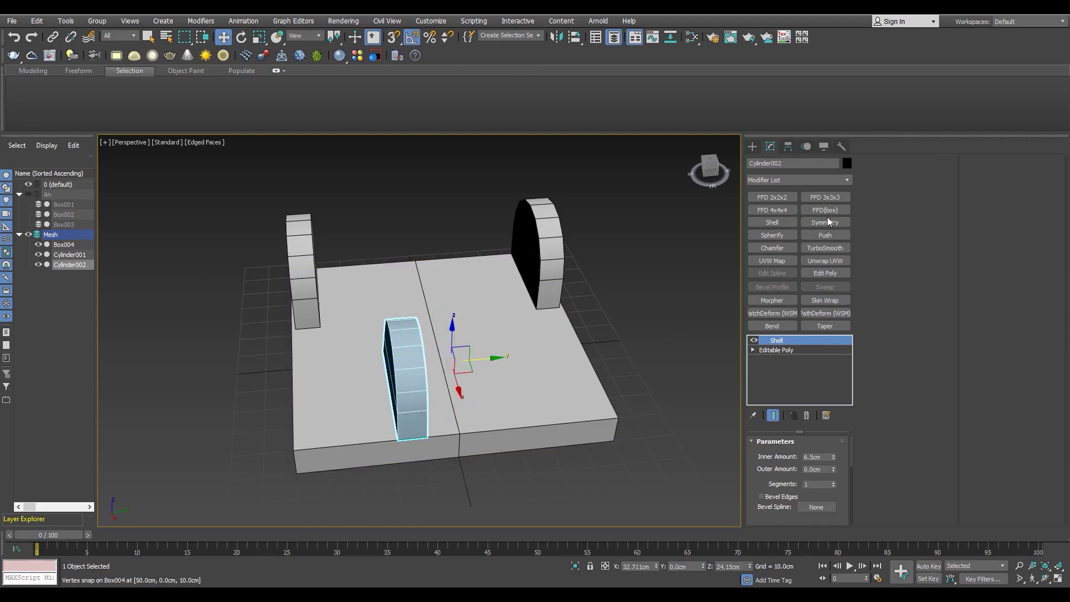
left_click(825, 222)
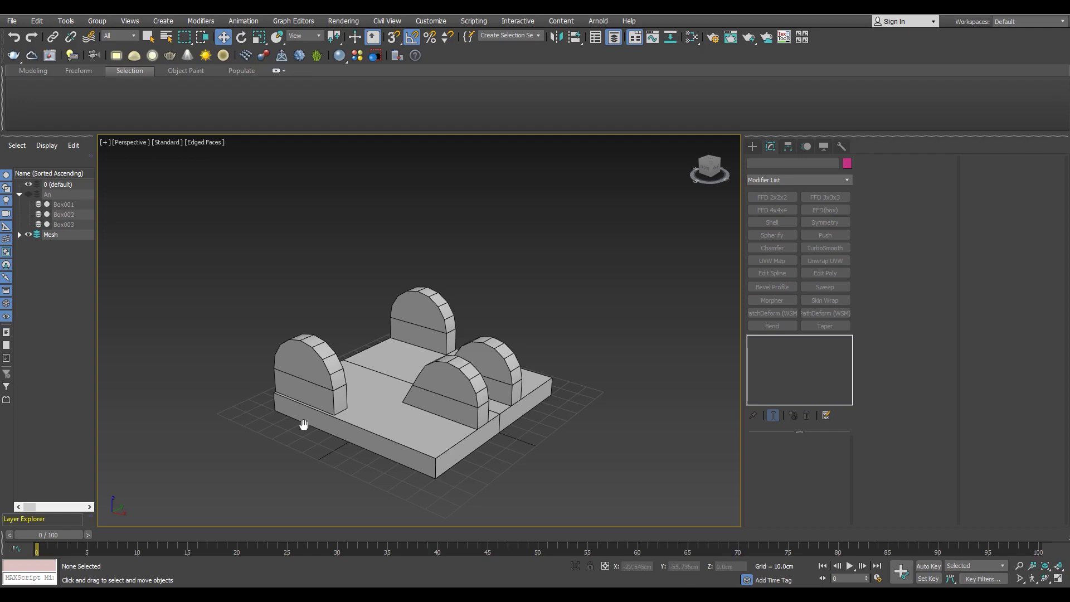
key("alt+w")
key("alt+w")
left_click(752, 146)
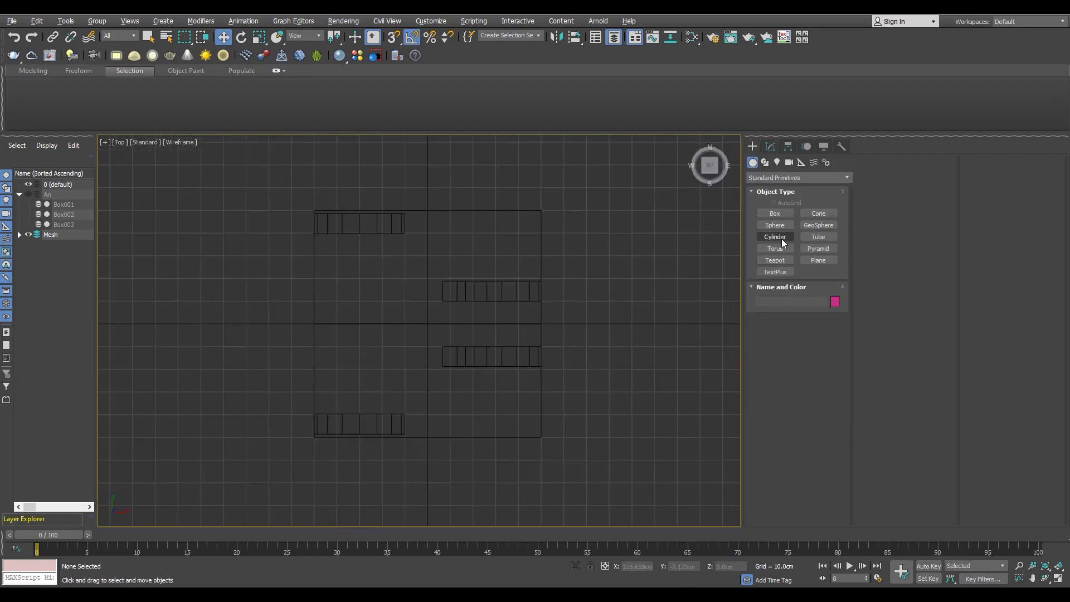
Step: Draw a new cylinder in the Top view
left_click(359, 423)
left_click(774, 146)
scroll(514, 451, "up", 3)
left_click(568, 466)
left_click(752, 146)
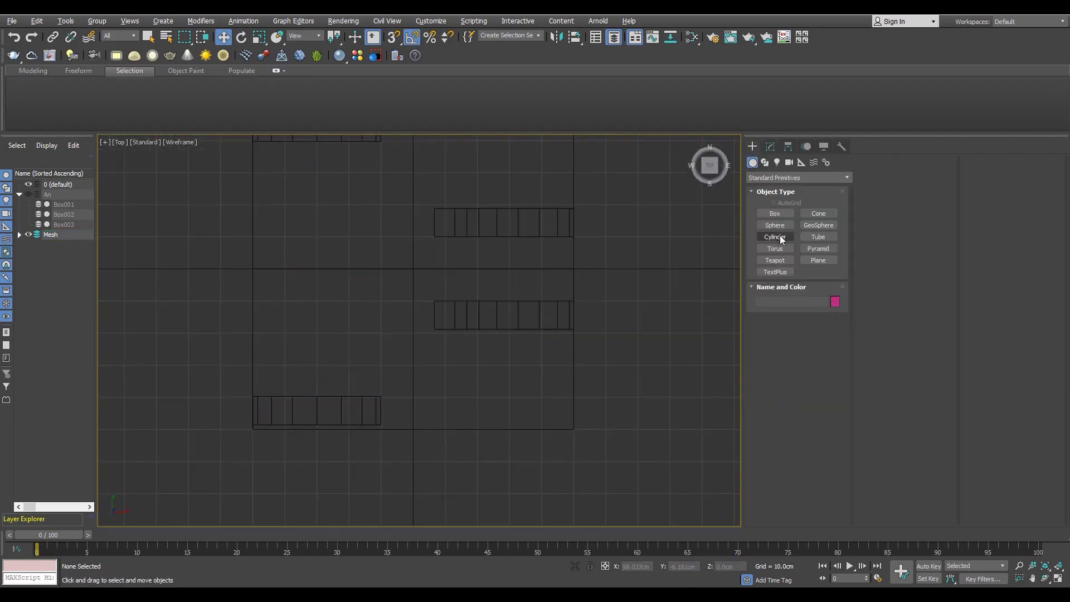
left_click(775, 237)
left_click_drag(441, 375, 490, 375)
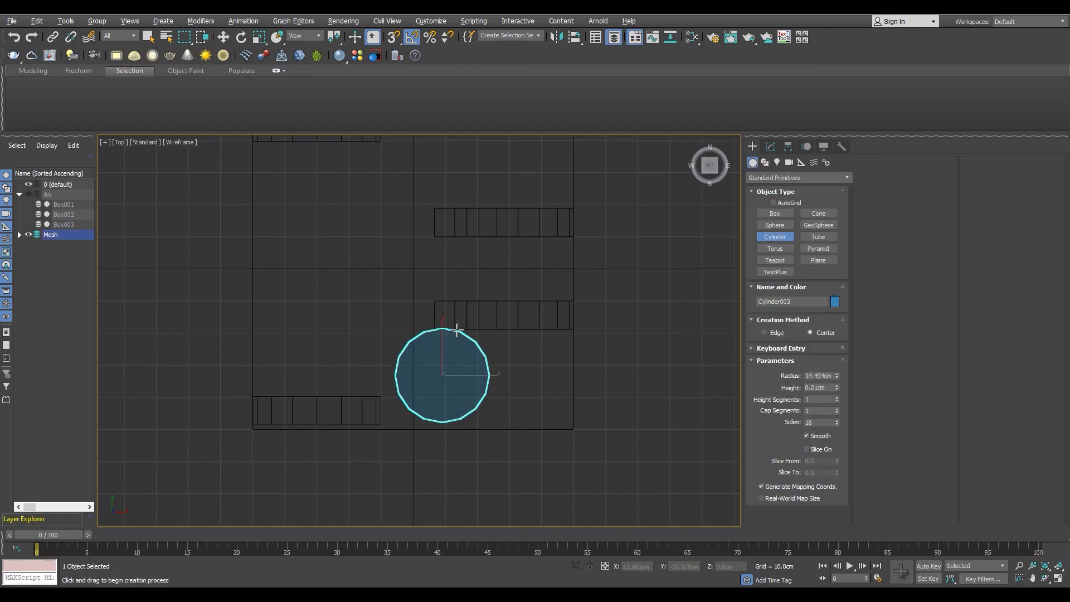
left_click(449, 358)
right_click(426, 403)
Step: Move the new cylinder onto the front-left part of the base
scroll(426, 403, "up", 4)
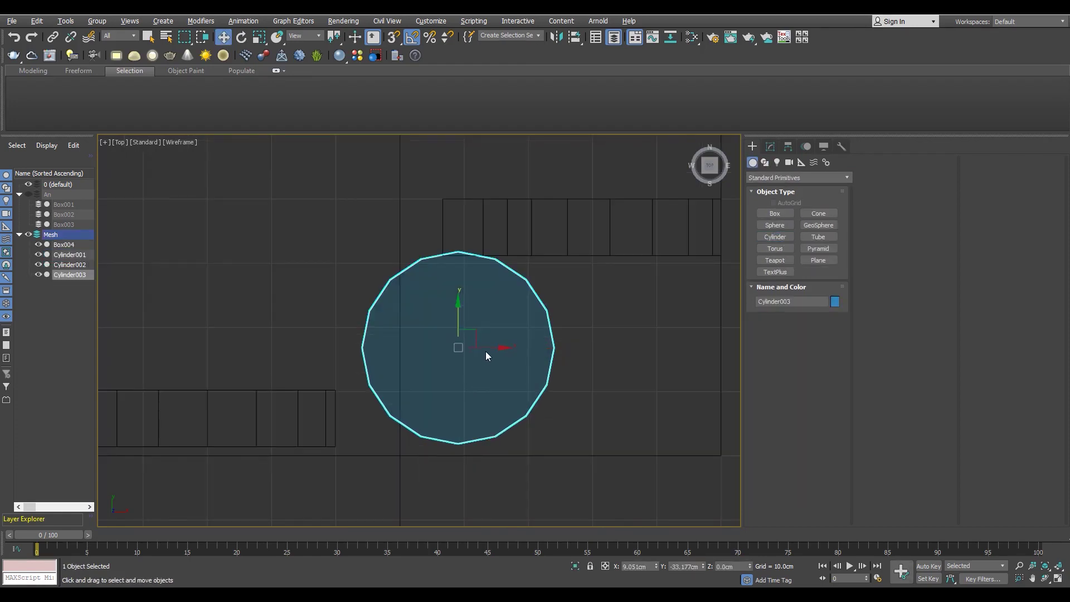
left_click_drag(486, 355, 474, 362)
key("p")
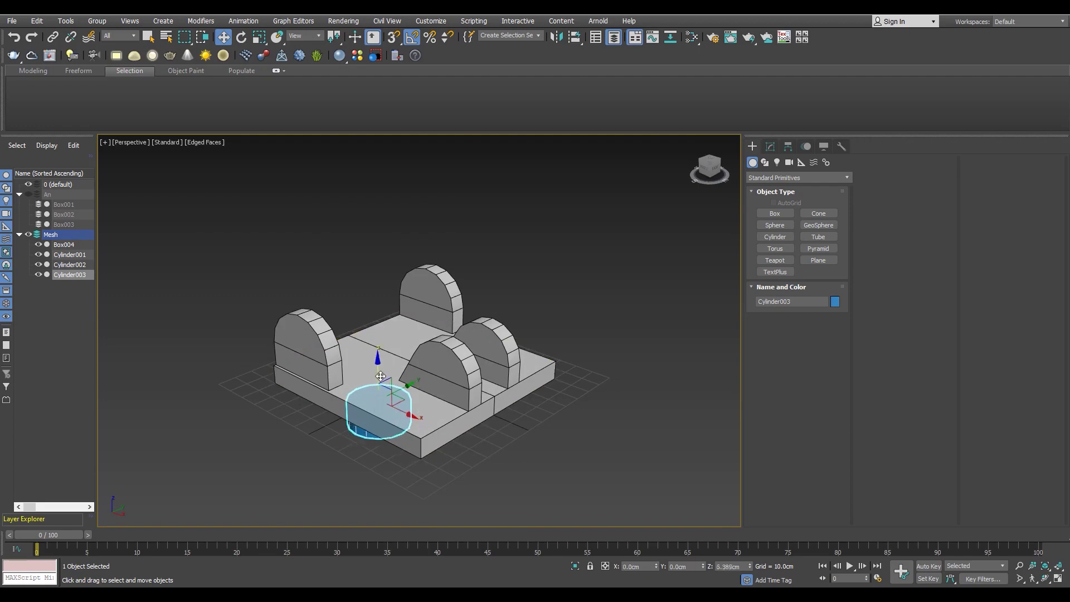
scroll(384, 363, "up", 2)
mouse_move(384, 363)
middle_mouse_down("alt")
mouse_move(390, 450)
mouse_move(401, 435)
middle_mouse_up("alt")
scroll(390, 450, "up", 5)
Step: Set the cylinder's radius to 14 cm and nudge it into position
left_click(770, 146)
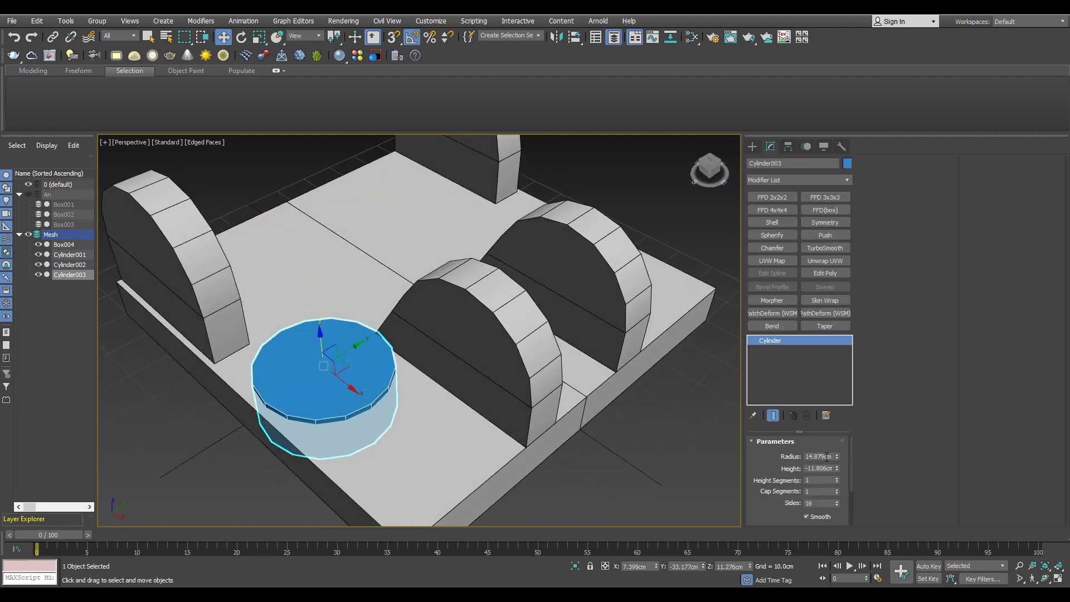
type("14")
key("Return")
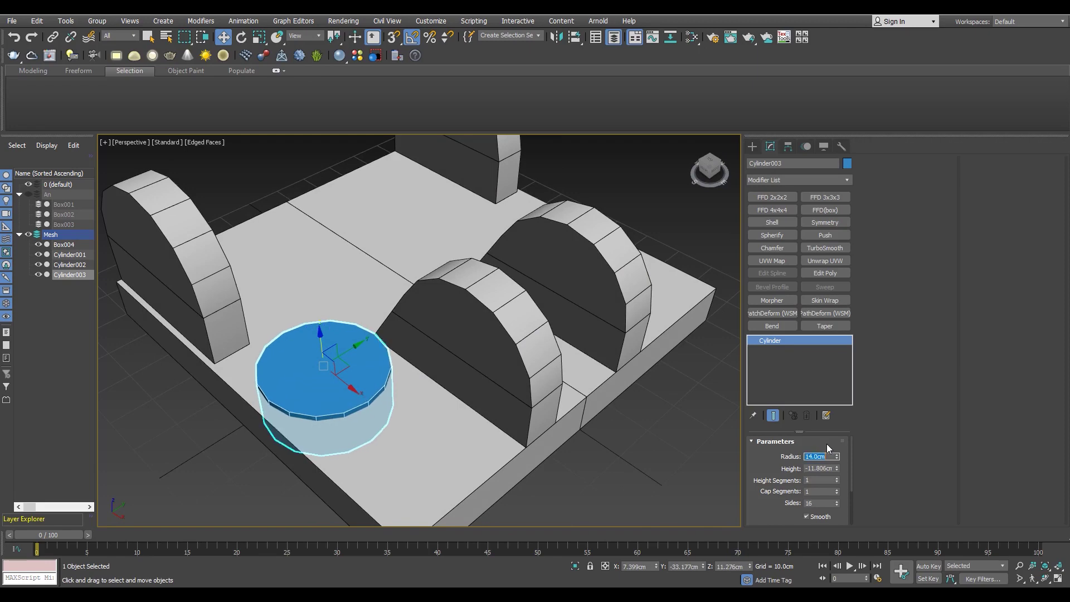
key("t")
left_click_drag(452, 311, 452, 323)
key("alt+w")
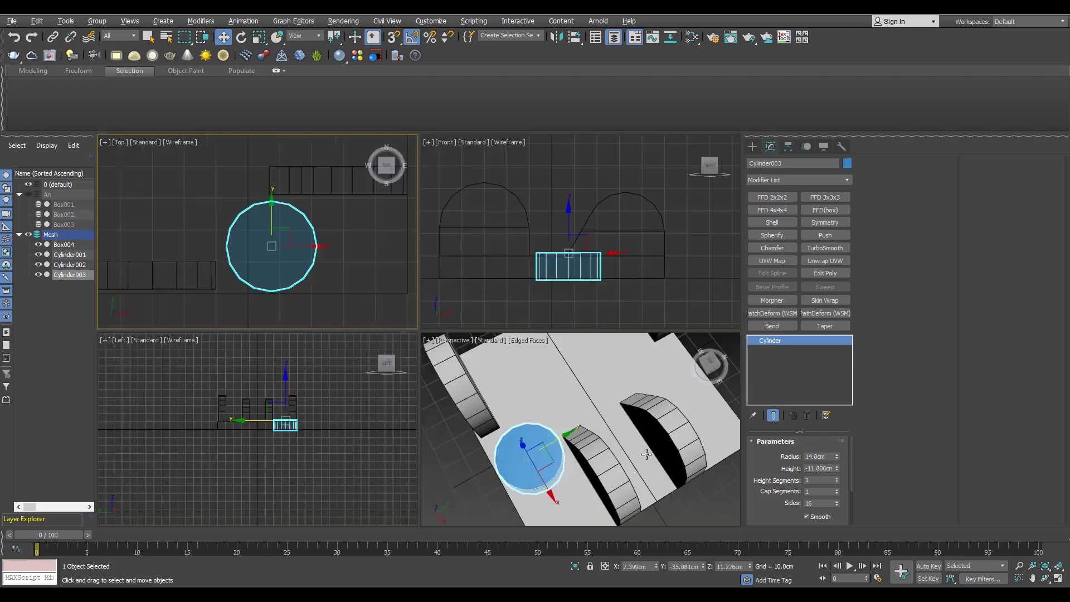
key("alt+w")
left_click_drag(364, 390, 346, 389)
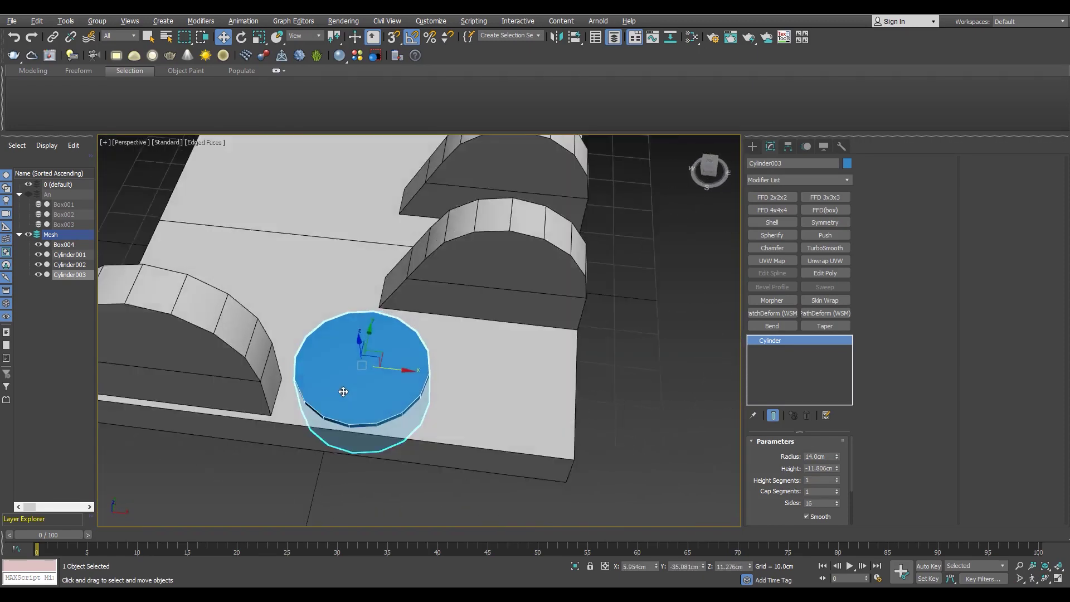
key("t")
left_click_drag(438, 324, 441, 322)
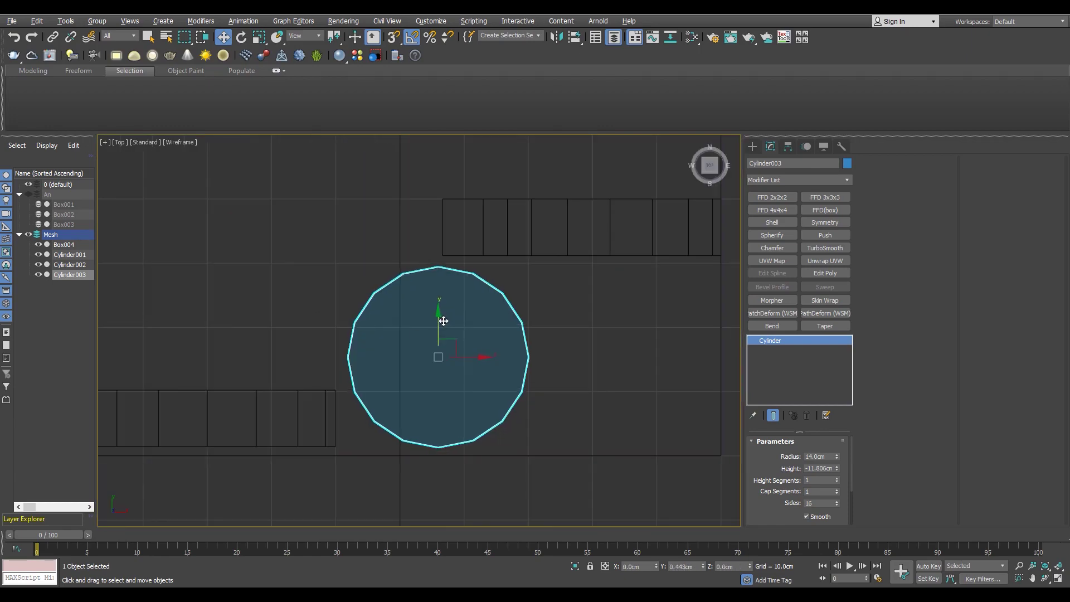
key("p")
mouse_move(444, 321)
middle_mouse_down("alt")
mouse_move(435, 362)
mouse_move(372, 381)
mouse_move(440, 362)
middle_mouse_up("alt")
Step: Shift the mirrored arch piece Cylinder002 slightly along Y
left_click(444, 366)
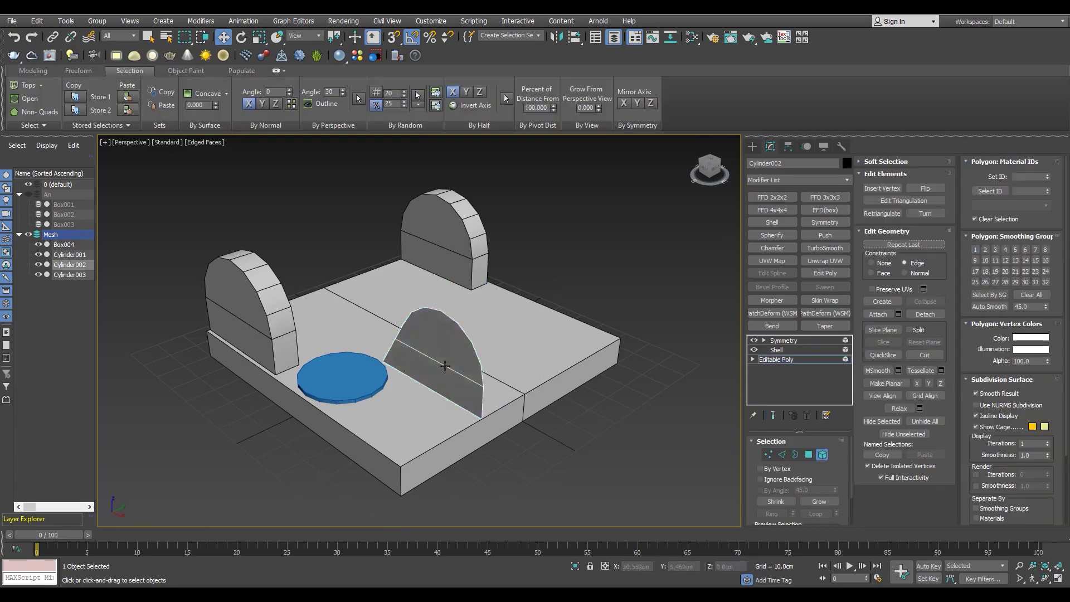
left_click(772, 416)
scroll(449, 328, "up", 2)
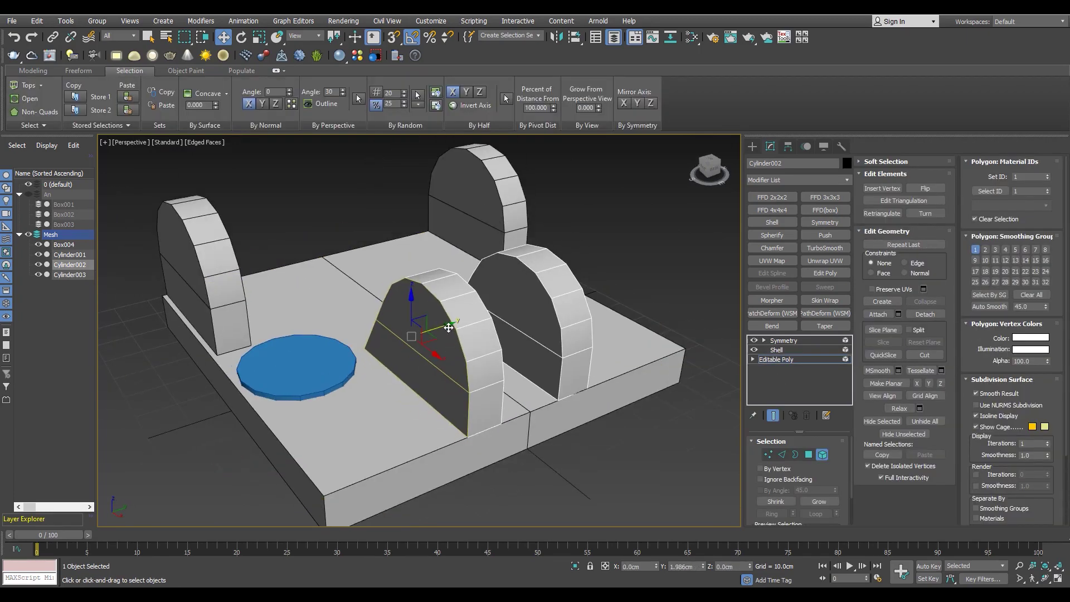
middle_click_drag(448, 327, 452, 324, "alt")
left_click_drag(452, 325, 454, 321)
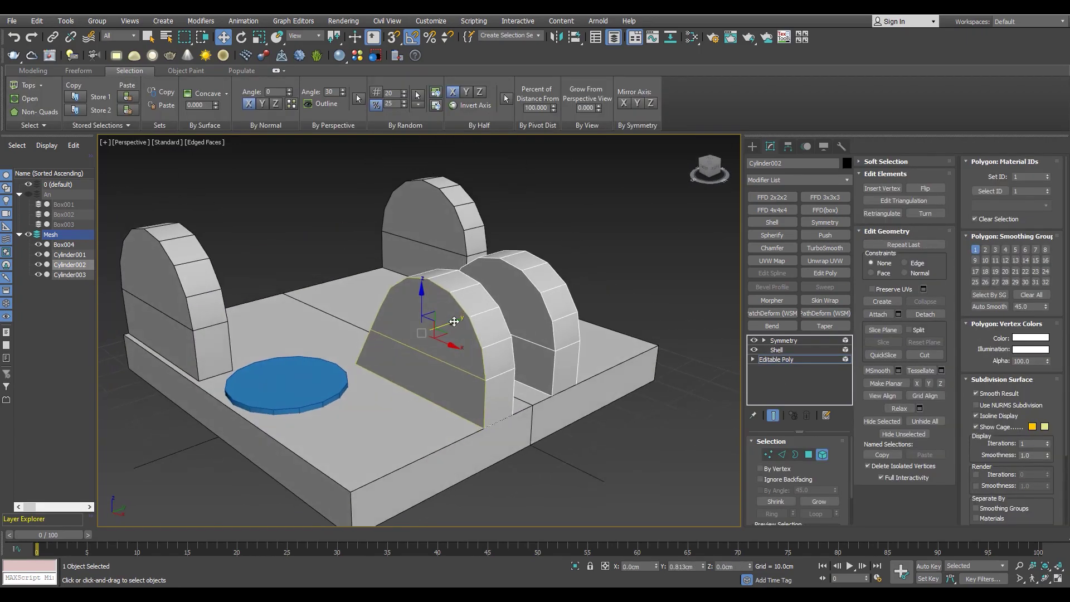
left_click(801, 351)
Step: Change the new cylinder's radius to 16 cm
left_click(287, 390)
middle_click_drag(287, 390, 286, 422, "alt")
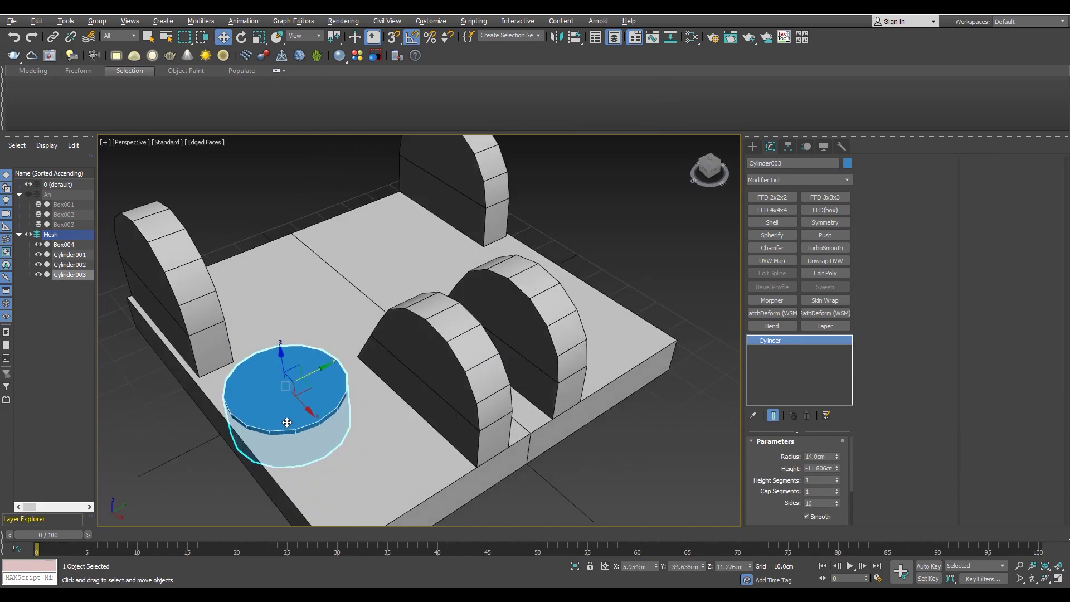
type("6")
key("Return")
mouse_move(499, 440)
middle_mouse_down("alt")
mouse_move(329, 385)
mouse_move(336, 369)
mouse_move(502, 363)
middle_mouse_up("alt")
Step: Shift the arch element of Cylinder002 slightly along Y in Element mode
left_click(770, 146)
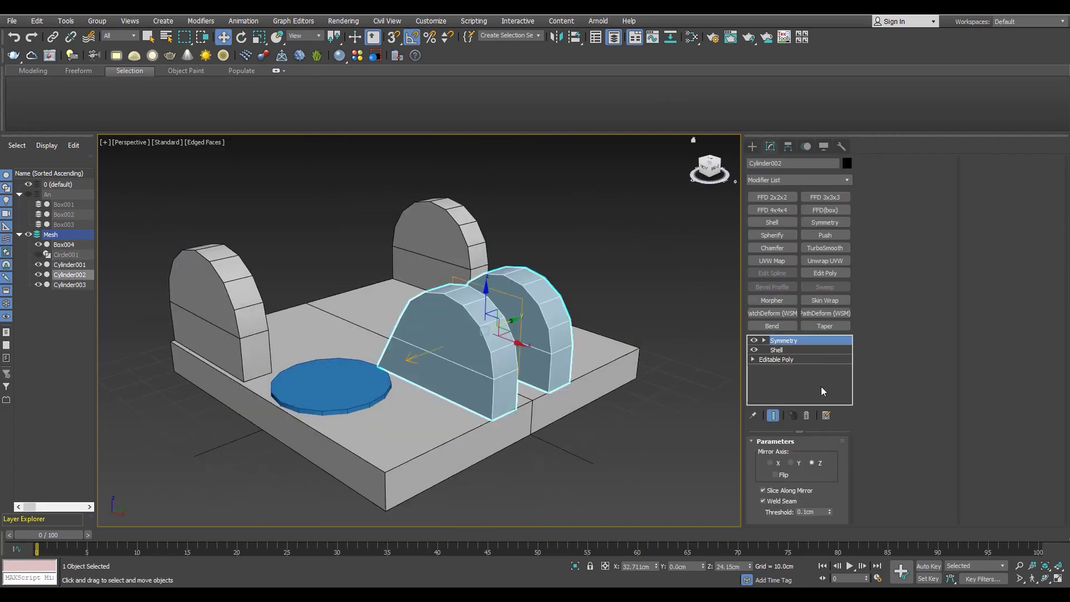
left_click(784, 350)
middle_click_drag(474, 381, 467, 378, "alt")
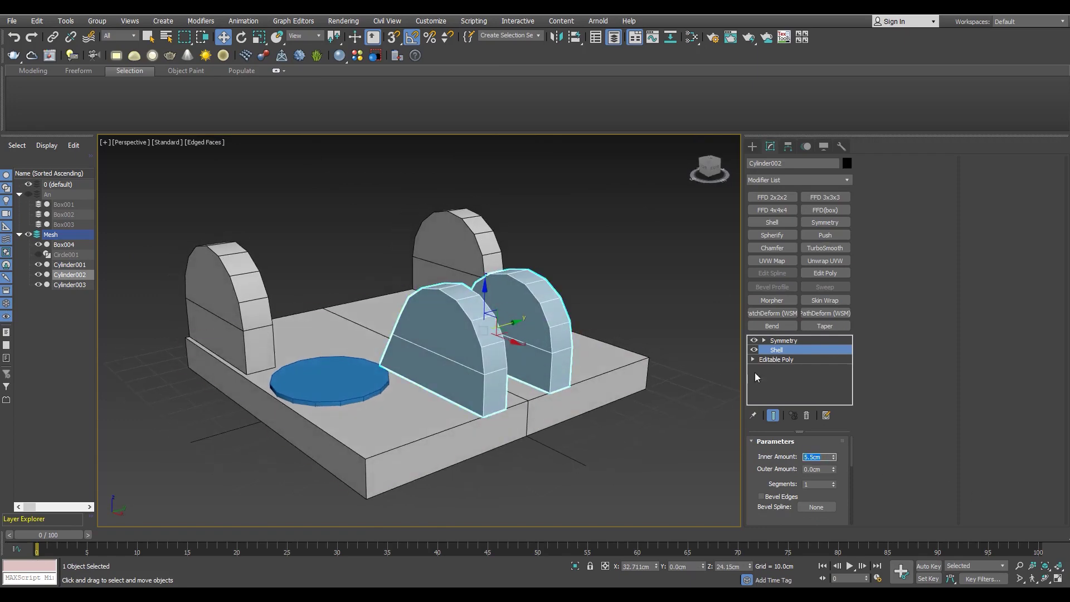
left_click(775, 360)
key("5")
scroll(460, 369, "up", 3)
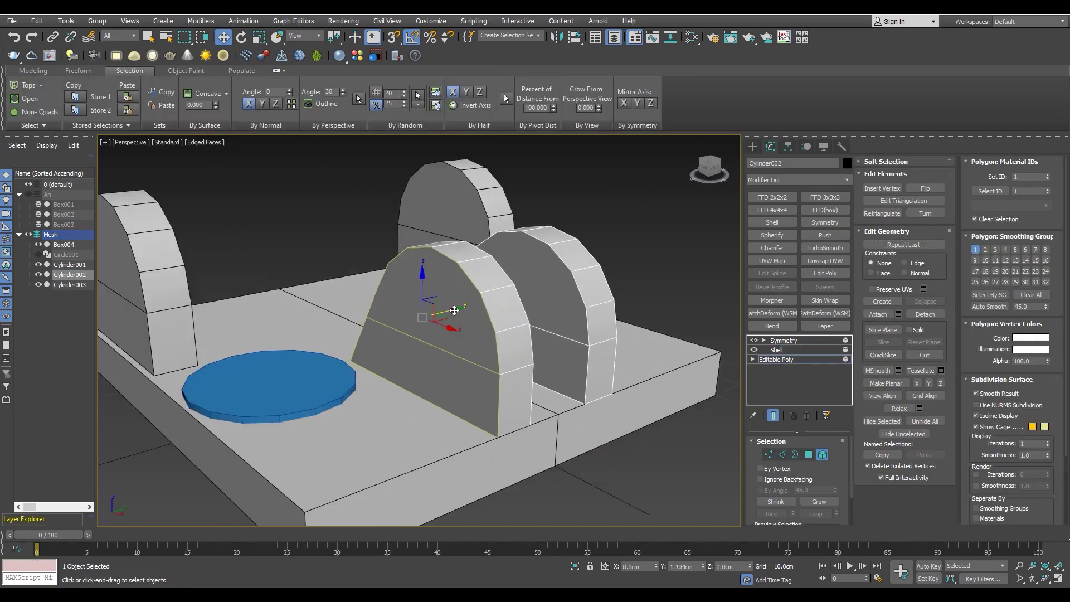
left_click_drag(455, 310, 447, 312)
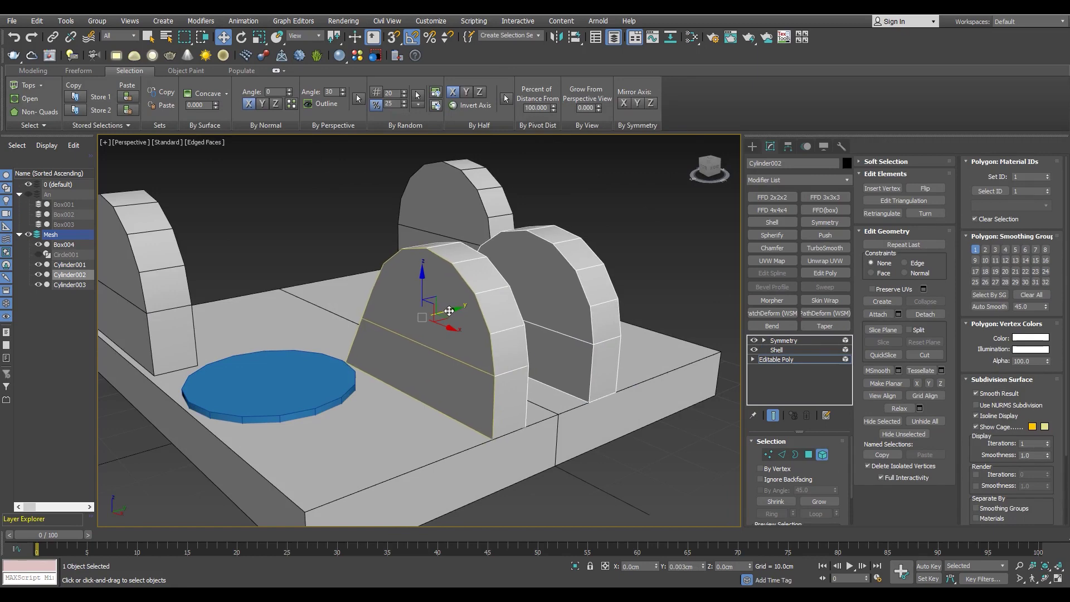
Step: Select the blue cylinder and set its radius to 17 cm
left_click(267, 385)
mouse_move(268, 385)
middle_mouse_down("alt")
mouse_move(321, 468)
mouse_move(829, 465)
middle_mouse_up("alt")
type("7")
key("Return")
middle_click_drag(341, 418, 301, 291, "alt")
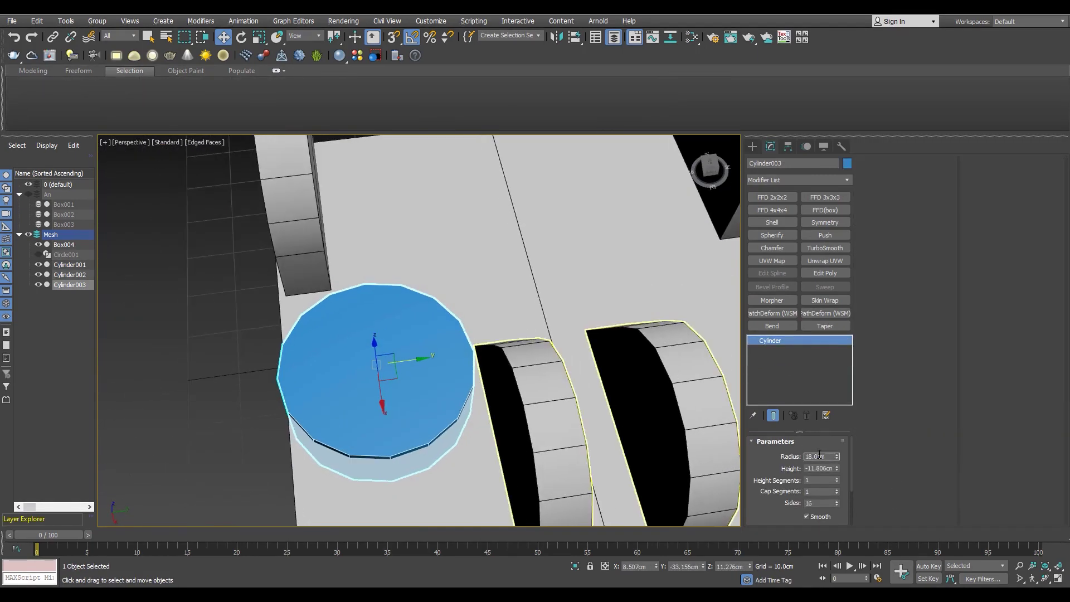
Step: Reduce the blue cylinder's radius to 16.5 cm
key("alt+w")
right_click(256, 222)
key("alt+w")
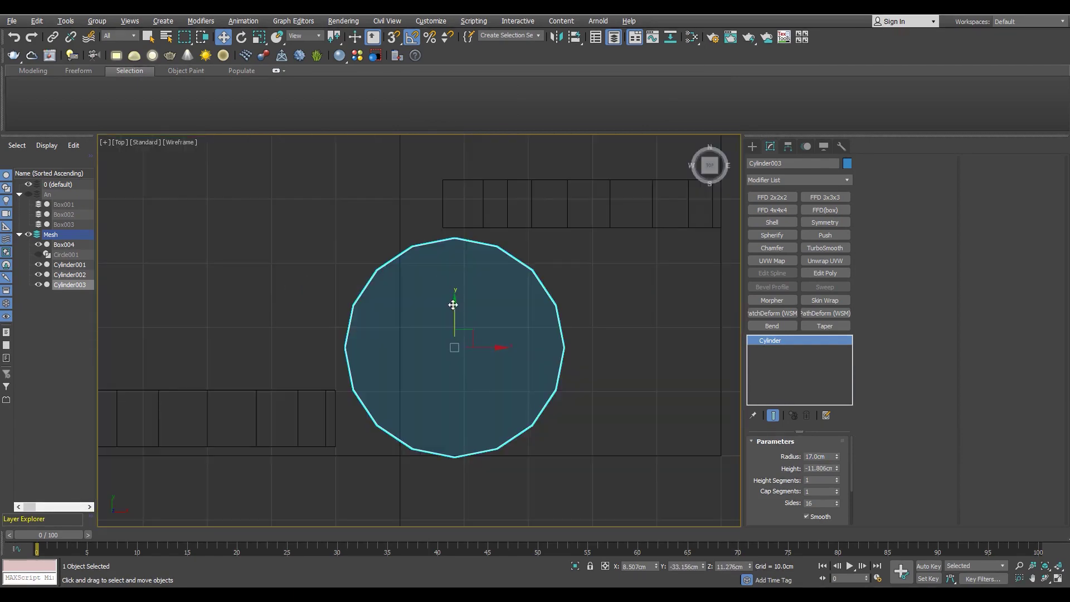
key("p")
mouse_move(490, 339)
middle_mouse_down("alt")
mouse_move(349, 371)
mouse_move(368, 368)
middle_mouse_up("alt")
double_click(833, 458)
key("Return")
Step: Return to a maximized perspective view and clear the selection
key("t")
key("alt+w")
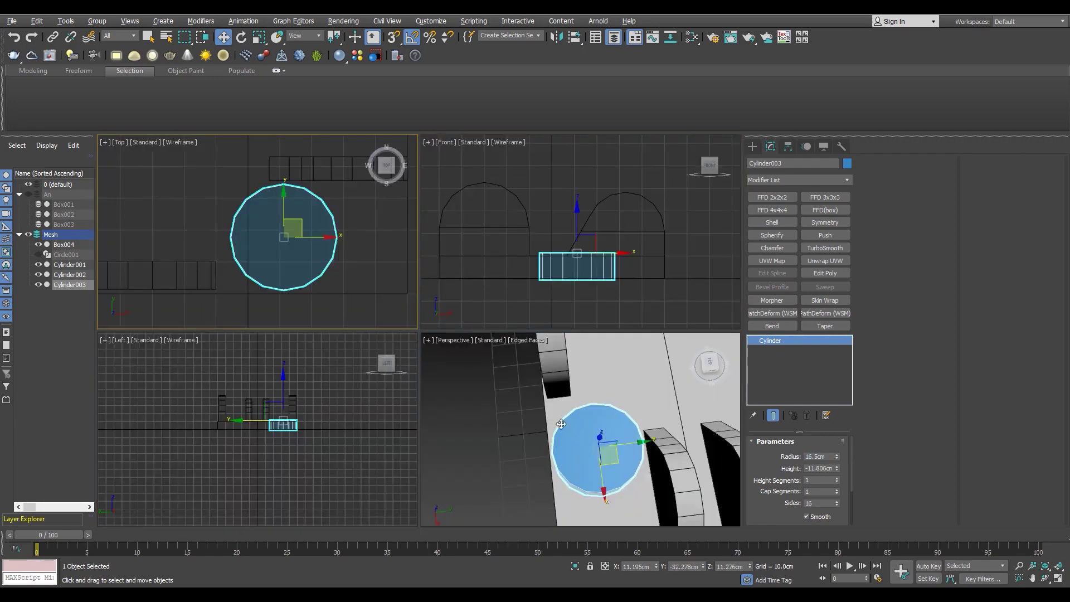
key("alt+w")
left_click(206, 392)
Step: Draw a guide circle on the right arch in the Front view
key("f")
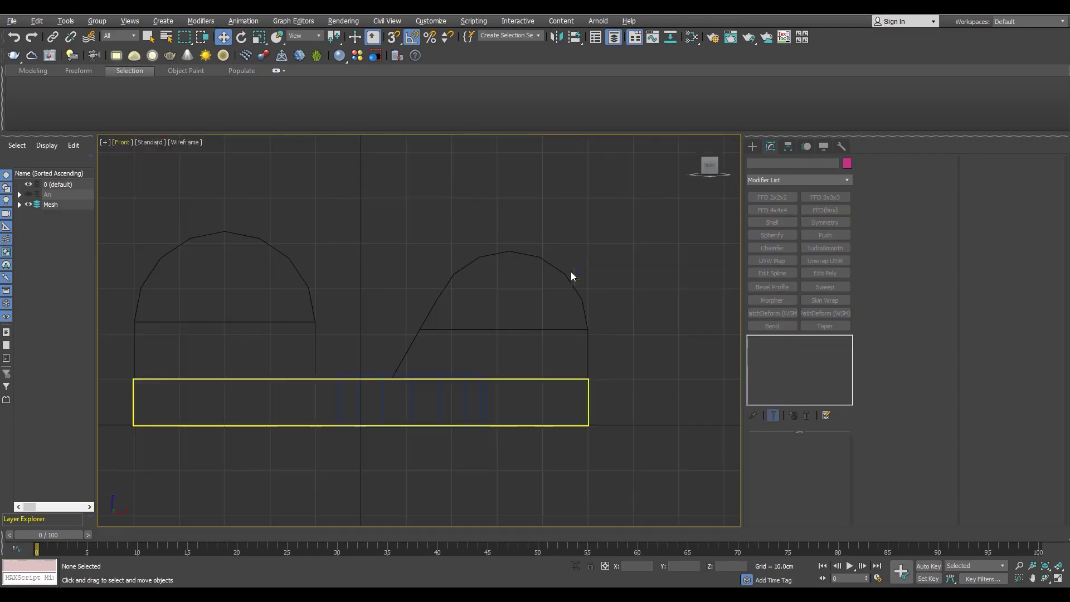
left_click(752, 146)
left_click(765, 161)
left_click(774, 234)
mouse_move(518, 312)
left_mouse_down()
mouse_move(565, 313)
mouse_move(527, 324)
left_mouse_up()
right_click(566, 313)
scroll(523, 312, "up", 3)
left_click(770, 146)
double_click(812, 478)
middle_click_drag(731, 454, 724, 440)
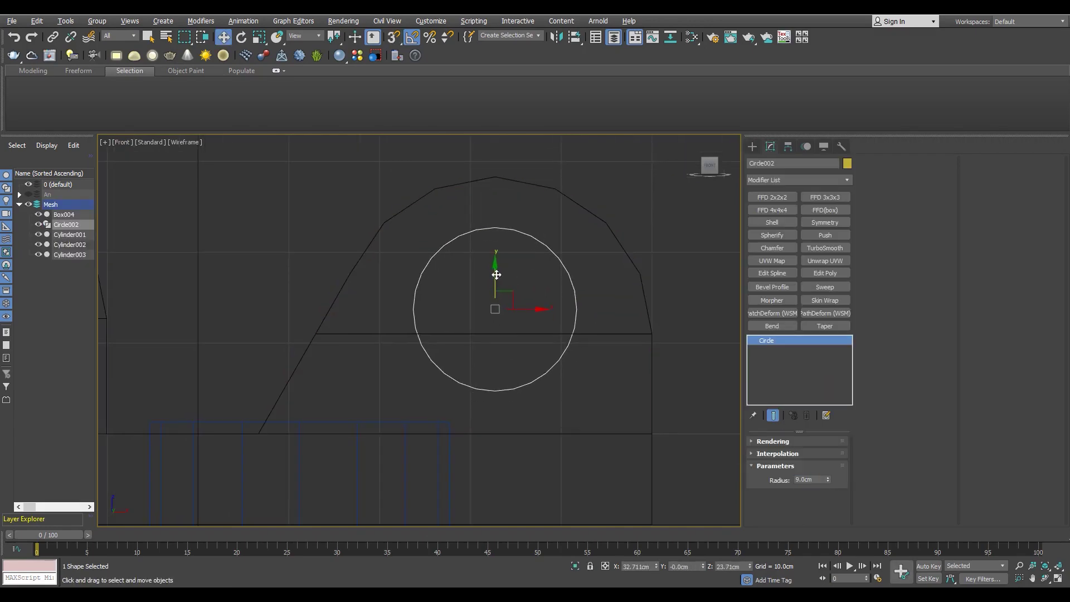
Step: Inspect the circle in perspective and expand its Interpolation settings
key("p")
scroll(569, 418, "up", 3)
middle_click_drag(471, 272, 449, 296, "alt")
scroll(449, 296, "down", 2)
scroll(458, 317, "up", 2)
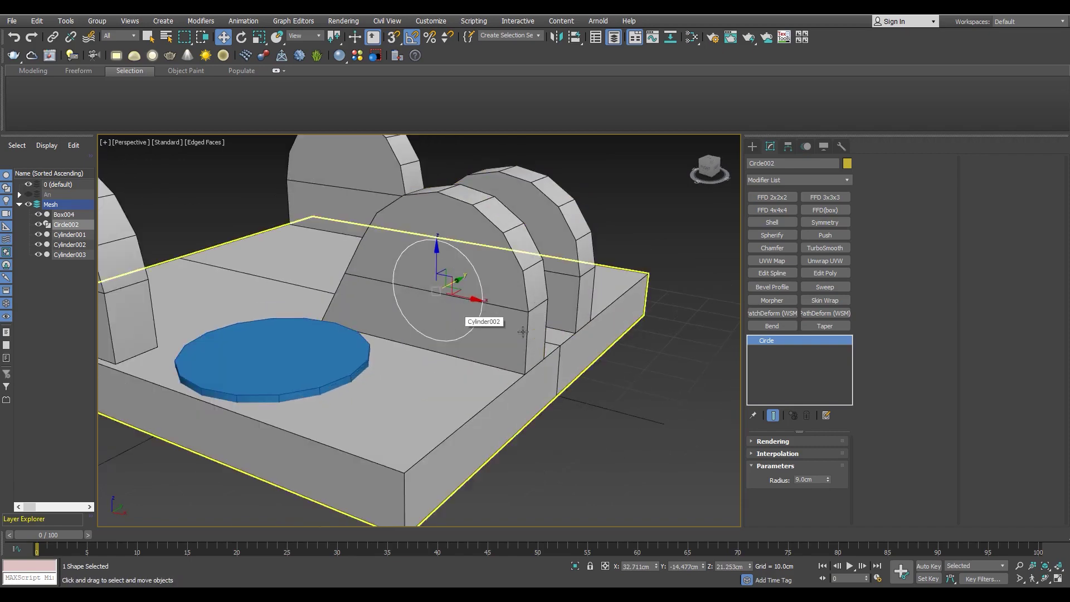
middle_click_drag(424, 369, 446, 384, "alt")
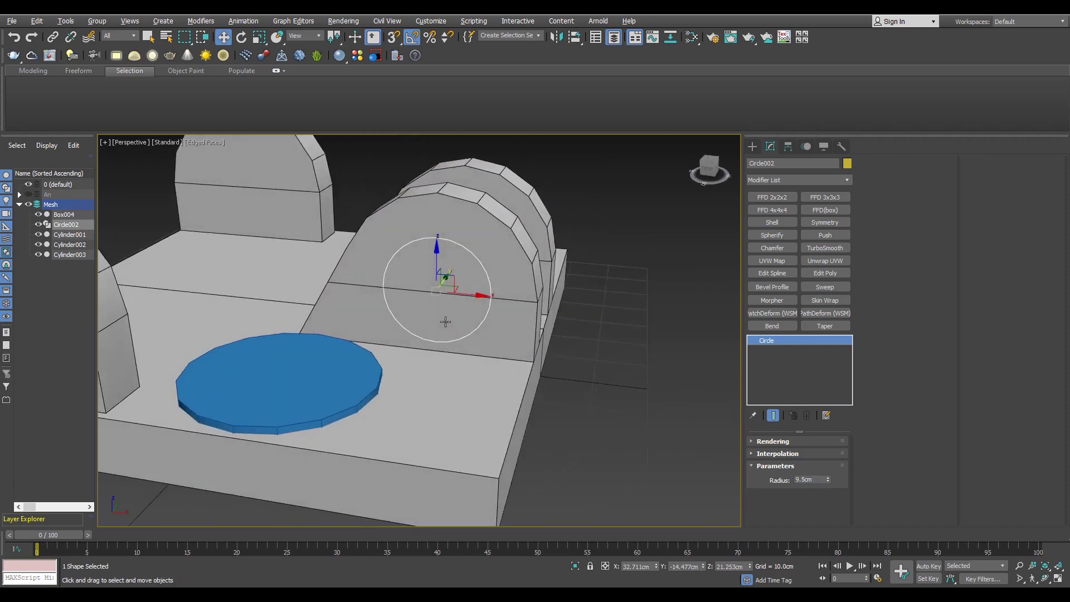
left_click(778, 453)
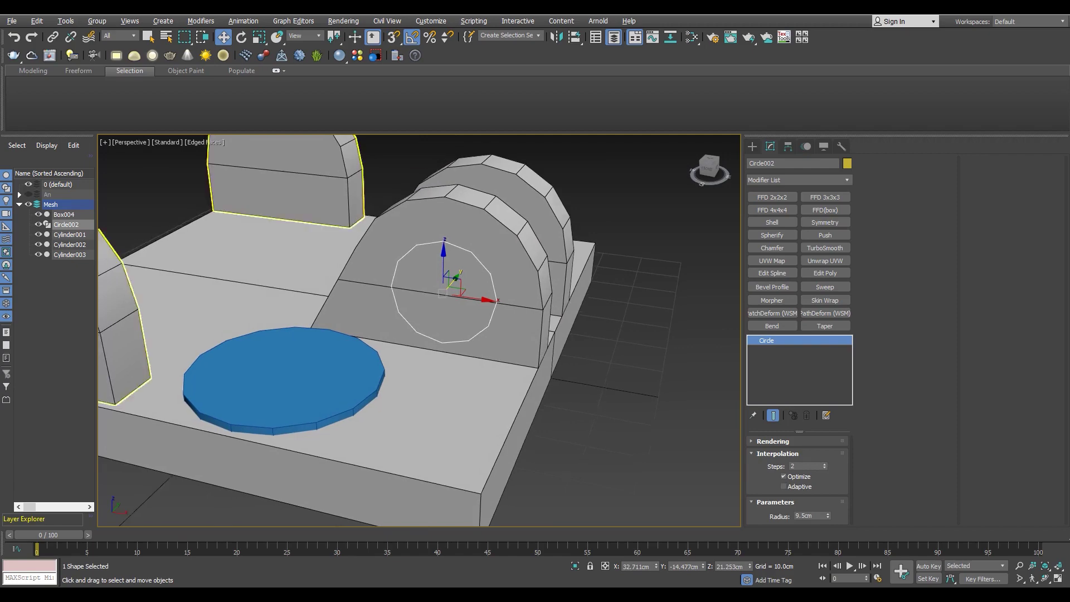
scroll(446, 290, "down", 2)
Step: Snap the circle's centre to an arch vertex and copy it onto the left arch
key("alt+w")
key("alt+w")
key("s")
left_click_drag(495, 332, 646, 333)
key("alt+w")
key("alt+w")
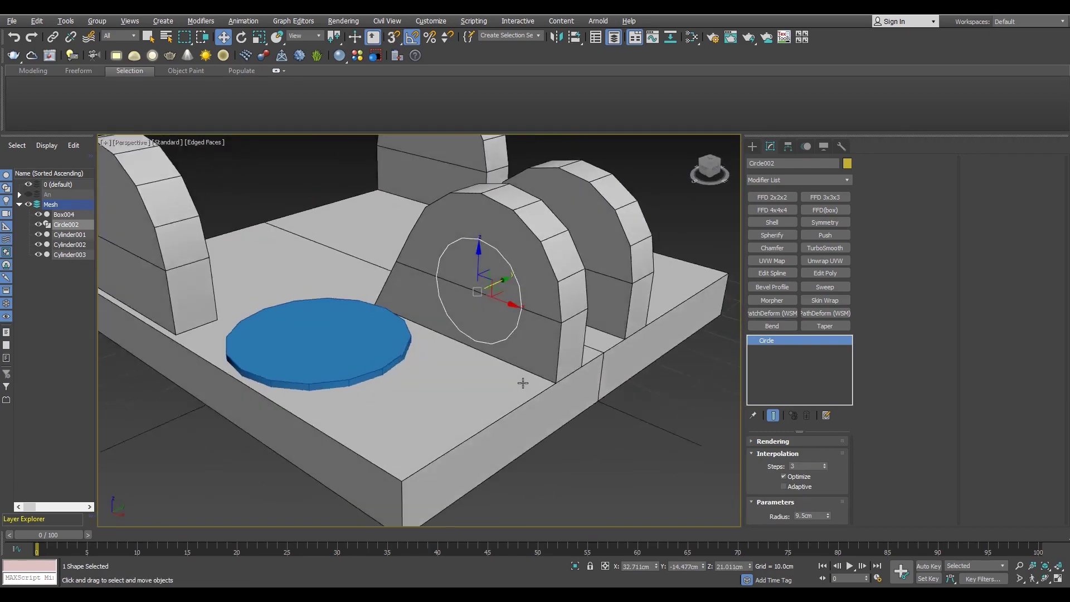
scroll(419, 340, "down", 3)
scroll(419, 339, "down", 1)
key("ctrl+z")
left_click_drag(342, 329, 484, 280, "shift")
left_click(537, 346)
Step: Enlarge the copied circle's radius while viewing the model from a low front angle
key("f")
scroll(351, 286, "up", 5)
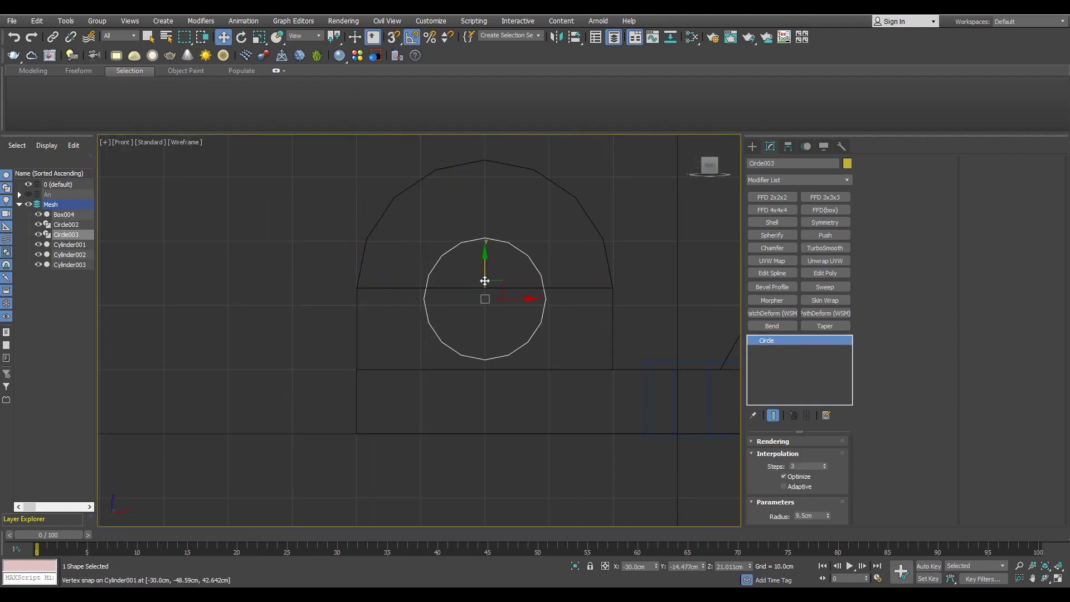
key("alt+w")
key("alt+w")
middle_click_drag(355, 292, 365, 368, "alt")
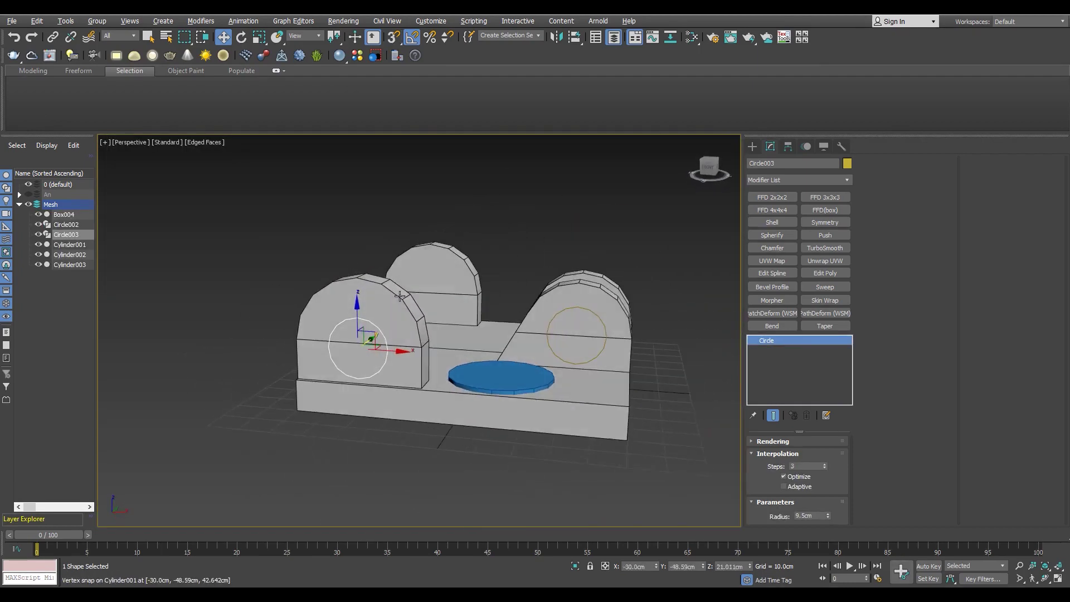
scroll(368, 391, "up", 3)
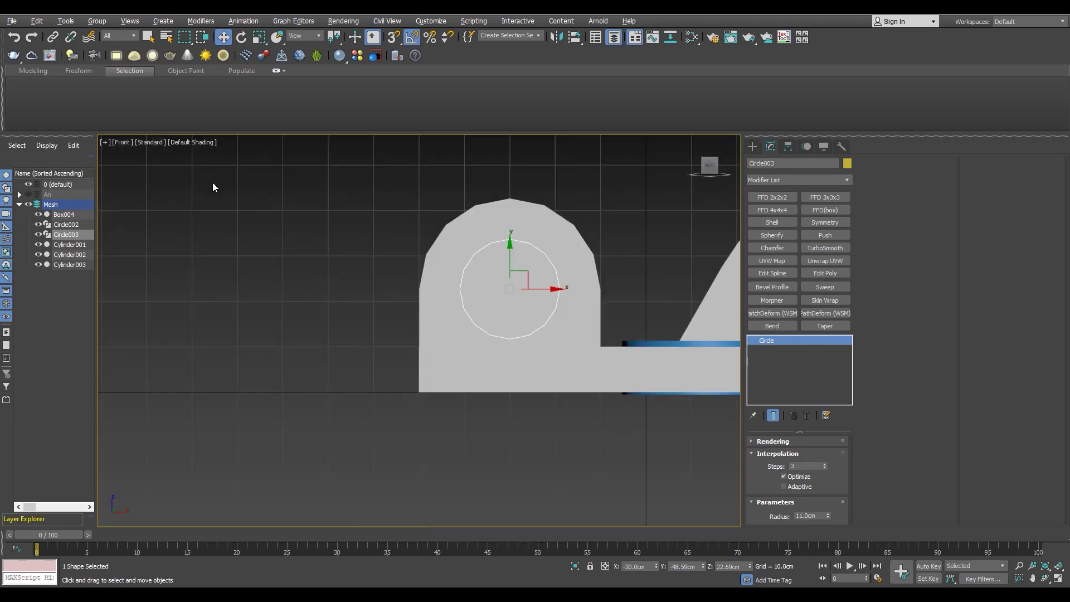
middle_click_drag(212, 186, 350, 348, "alt")
double_click(814, 514)
type("12")
key("f")
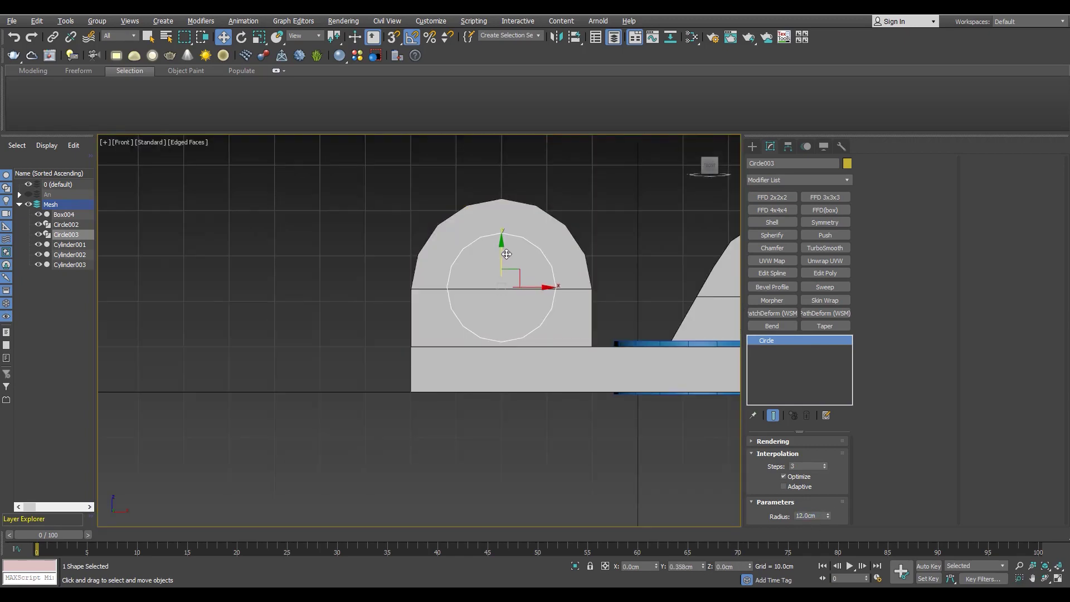
Step: Turn off snapping and set the circle's radius to 11.5 cm, checking it front-on
key("s")
key("p")
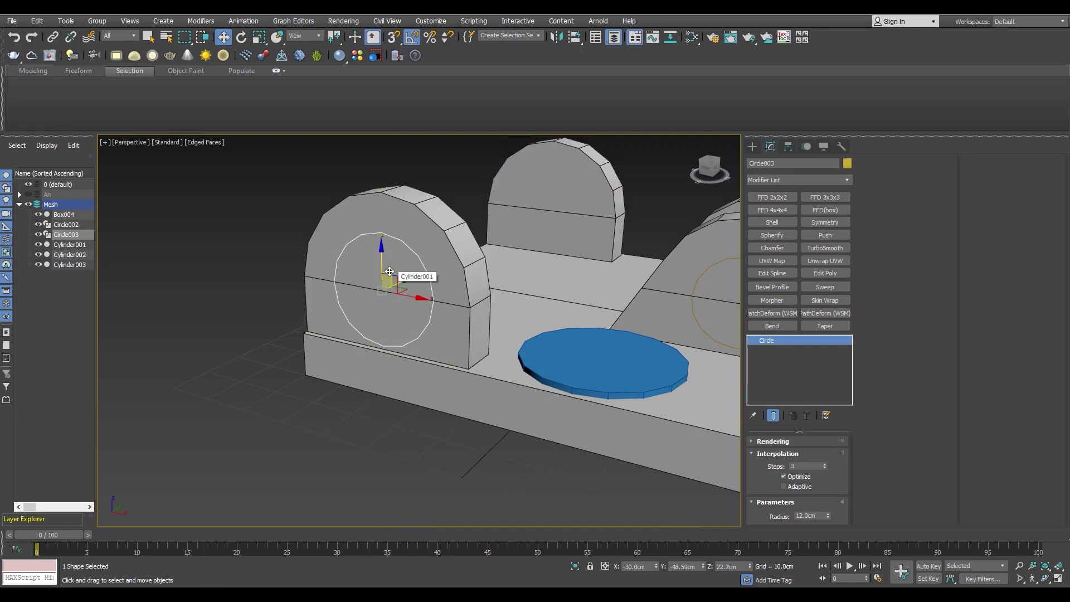
scroll(383, 258, "down", 5)
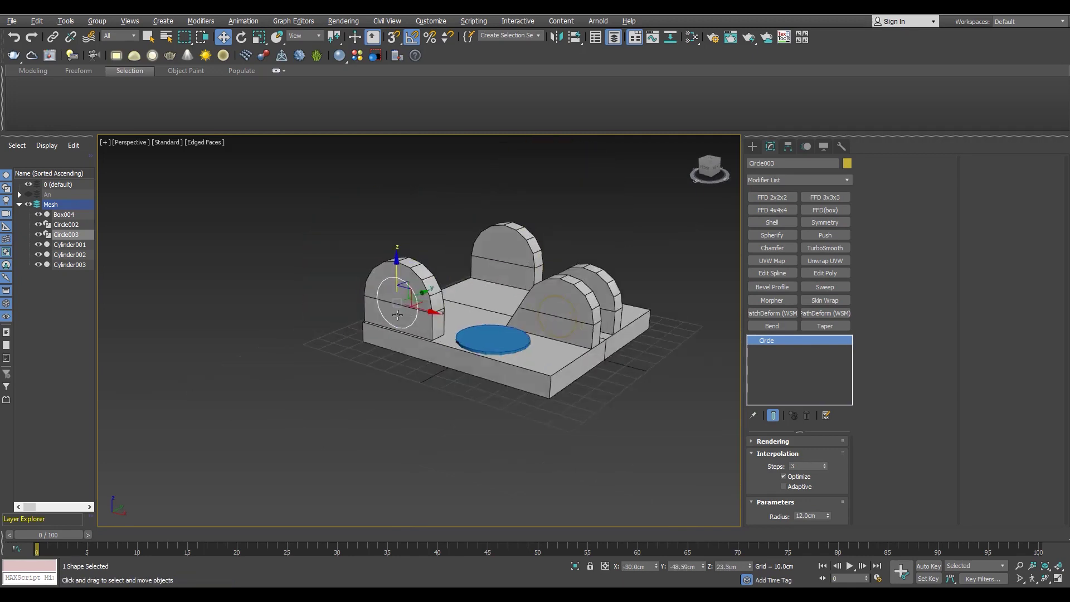
double_click(822, 517)
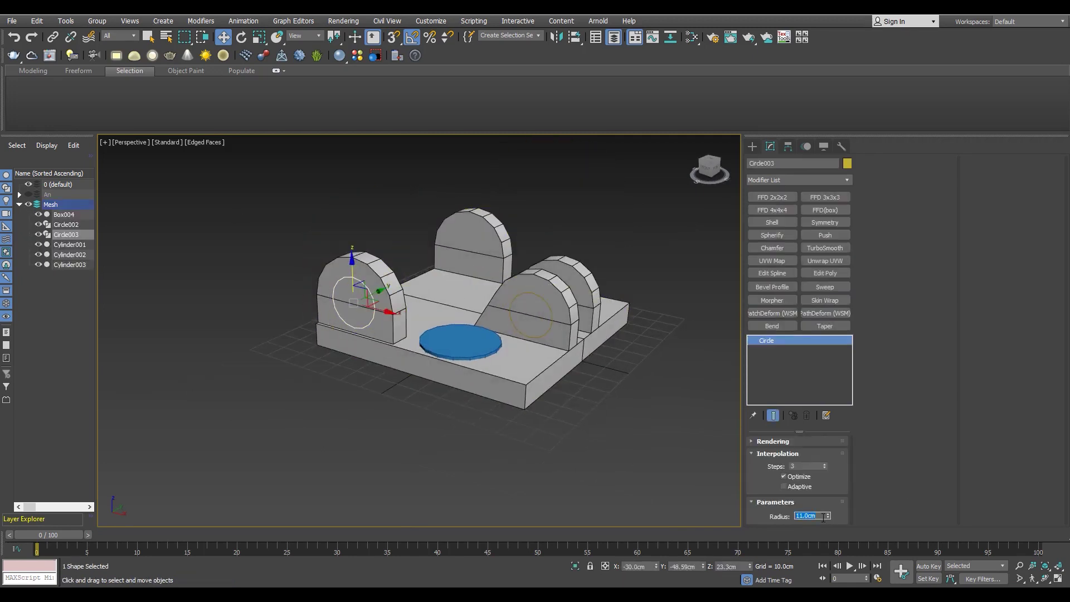
key("Return")
key("alt+w")
key("alt+w")
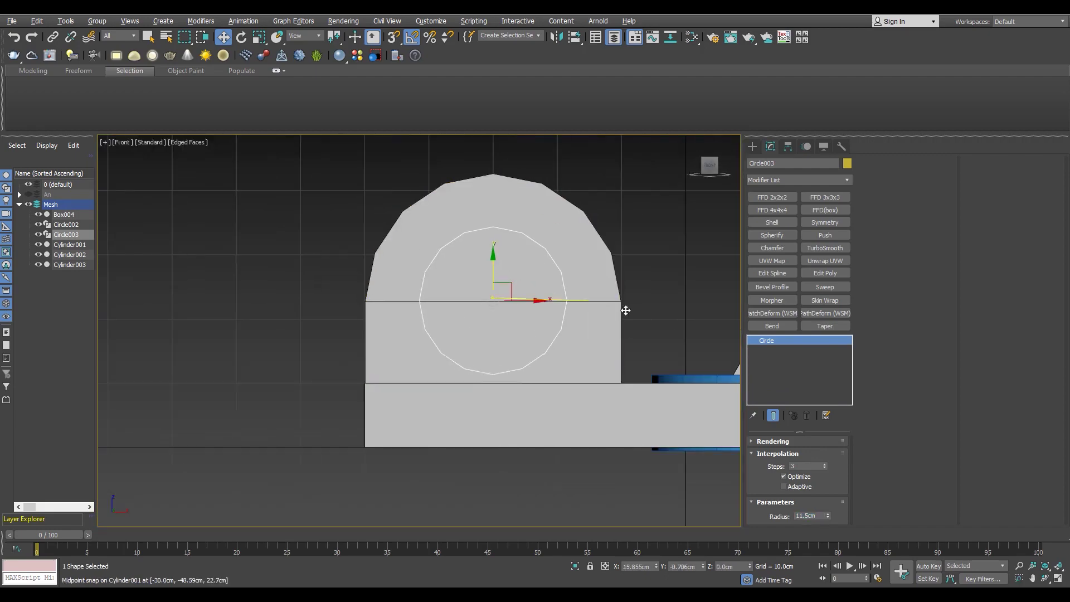
key("p")
left_click(623, 428)
Step: Chamfer the slab's vertical corner edge with 2 segments and a 5.0 cm amount
mouse_move(623, 428)
middle_mouse_down("alt")
mouse_move(454, 485)
mouse_move(380, 410)
middle_mouse_up("alt")
left_click(897, 370)
left_click(458, 434)
key("ctrl+shift+c")
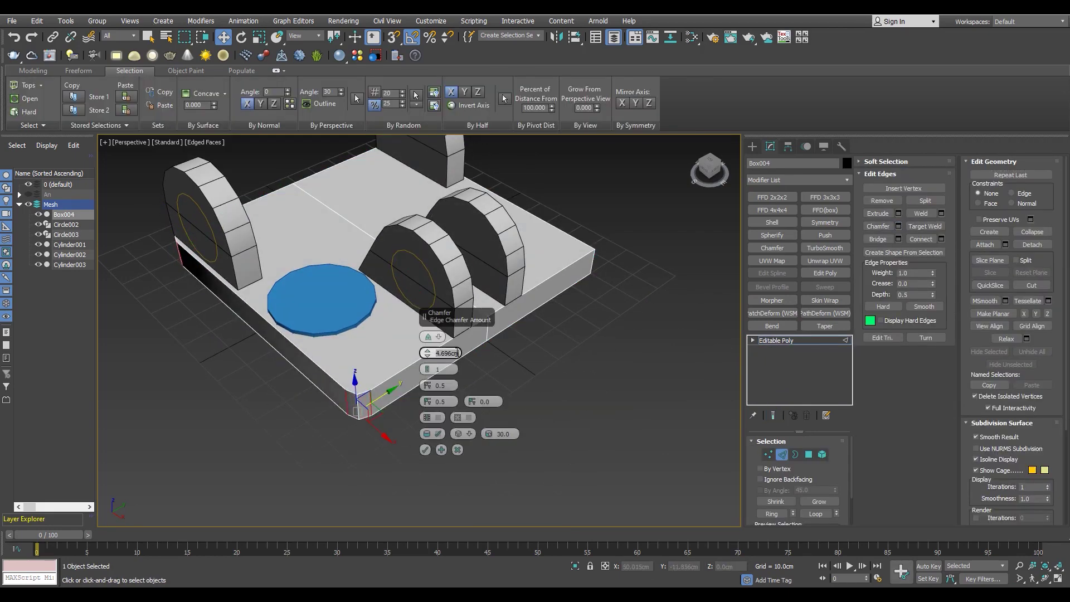
left_click_drag(427, 369, 429, 375)
scroll(390, 372, "up", 5)
key("F4")
scroll(348, 372, "up", 2)
scroll(347, 372, "down", 3)
scroll(338, 379, "up", 3)
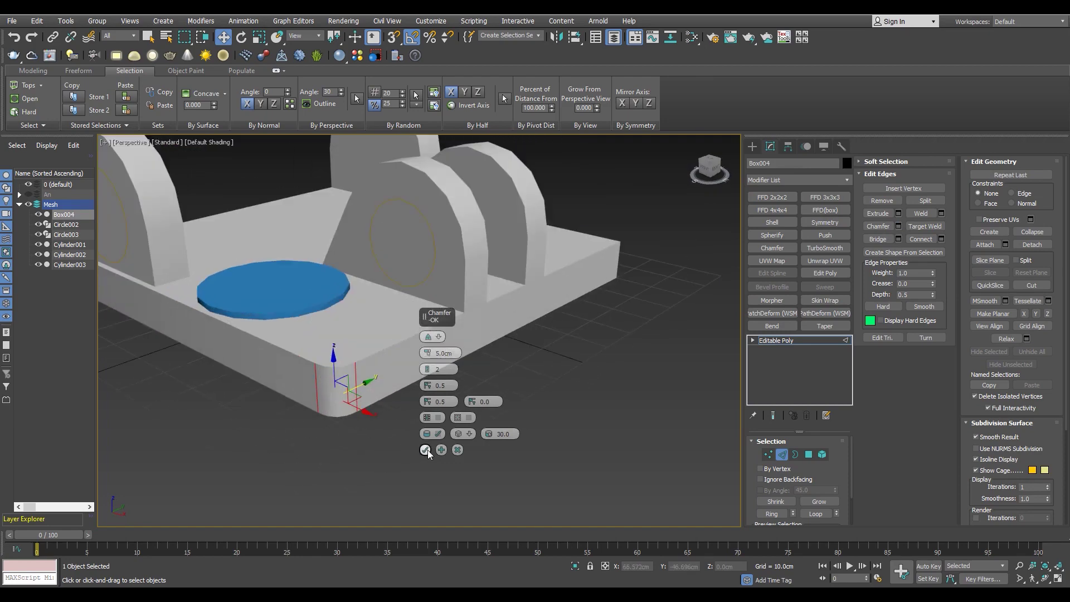
double_click(450, 353)
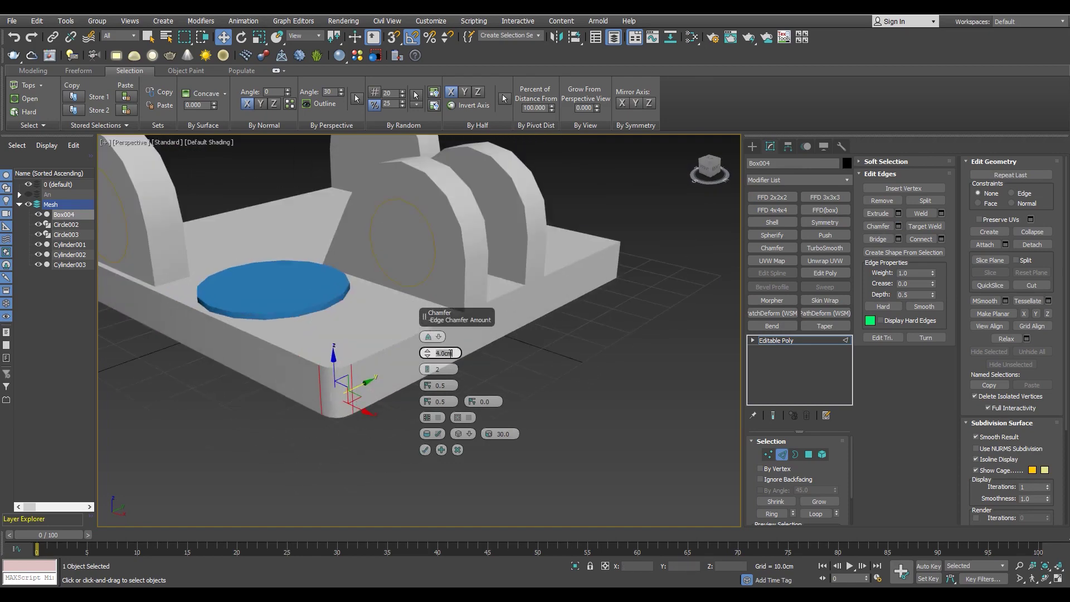
left_click(424, 449)
Step: Restore edged shading and select the whole arch piece as an element
scroll(386, 398, "down", 5)
key("F4")
mouse_move(385, 398)
middle_mouse_down("alt")
mouse_move(345, 357)
mouse_move(293, 391)
middle_mouse_up("alt")
scroll(345, 356, "up", 5)
left_click(778, 344)
left_click(345, 334)
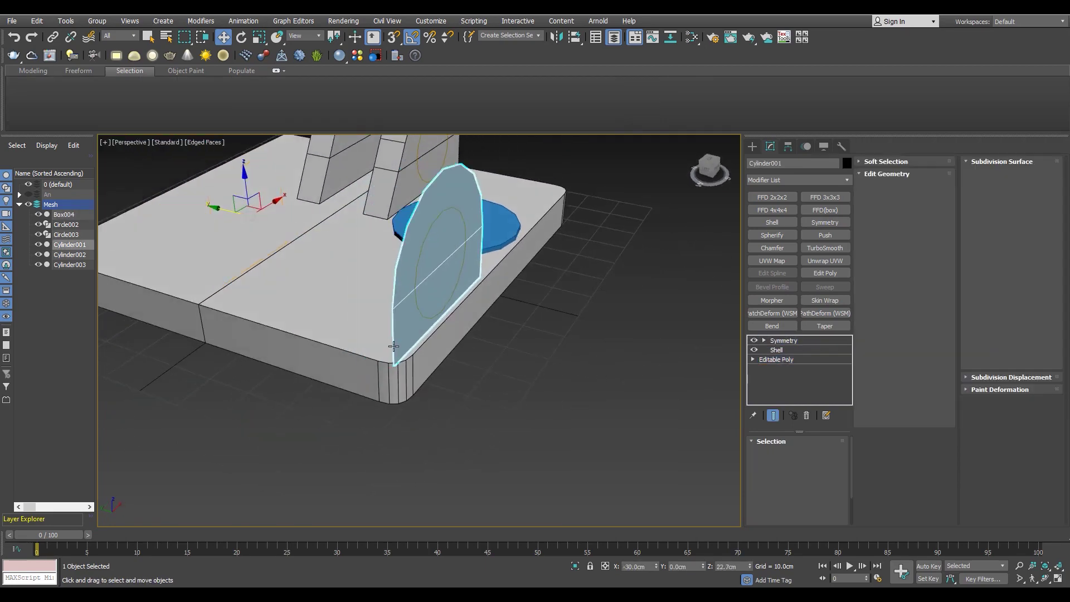
scroll(418, 344, "up", 3)
key("5")
left_click(414, 325)
Step: Chamfer the base slab's remaining corner edges the same way
scroll(376, 389, "down", 2)
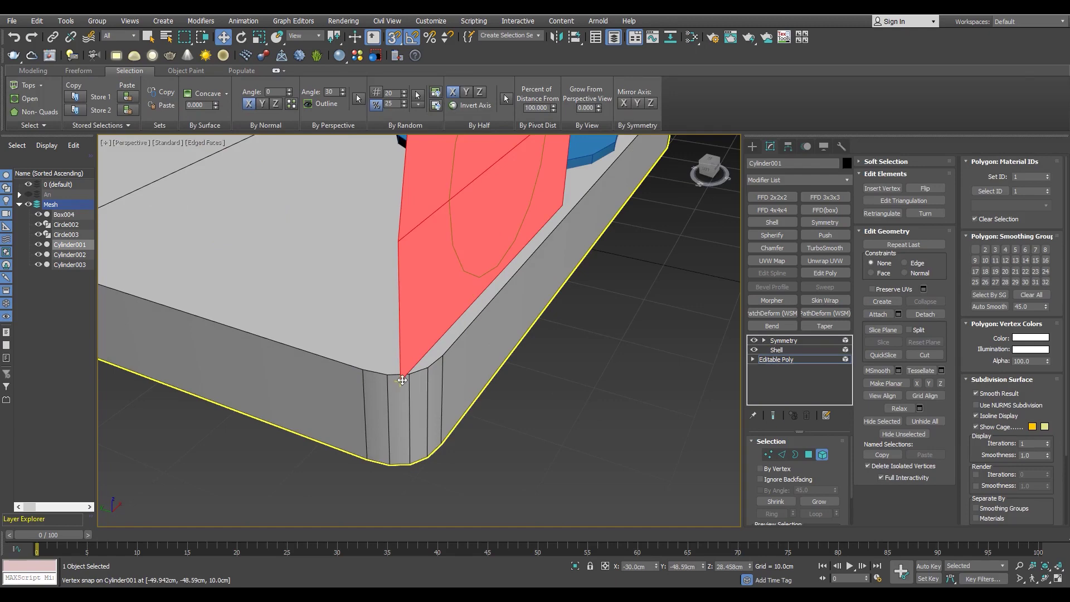
scroll(387, 390, "down", 5)
scroll(320, 374, "up", 3)
mouse_move(320, 375)
middle_mouse_down()
mouse_move(408, 389)
mouse_move(376, 356)
mouse_move(406, 353)
middle_mouse_up()
scroll(436, 421, "down", 5)
left_click(435, 421)
scroll(436, 421, "up", 6)
key("2")
key("ctrl+shift+c")
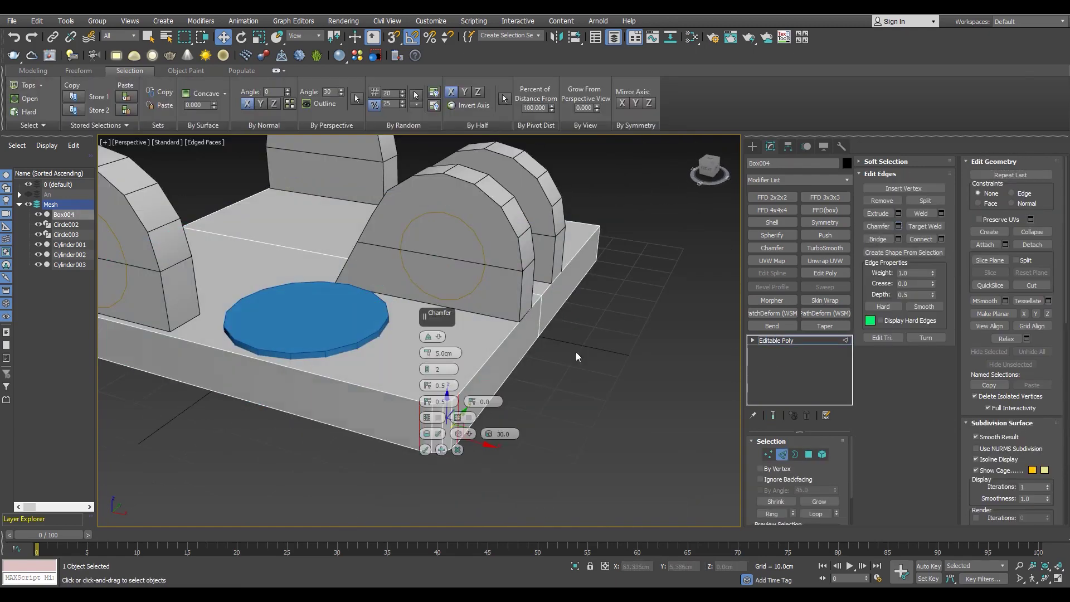
left_click(424, 449)
scroll(390, 306, "down", 5)
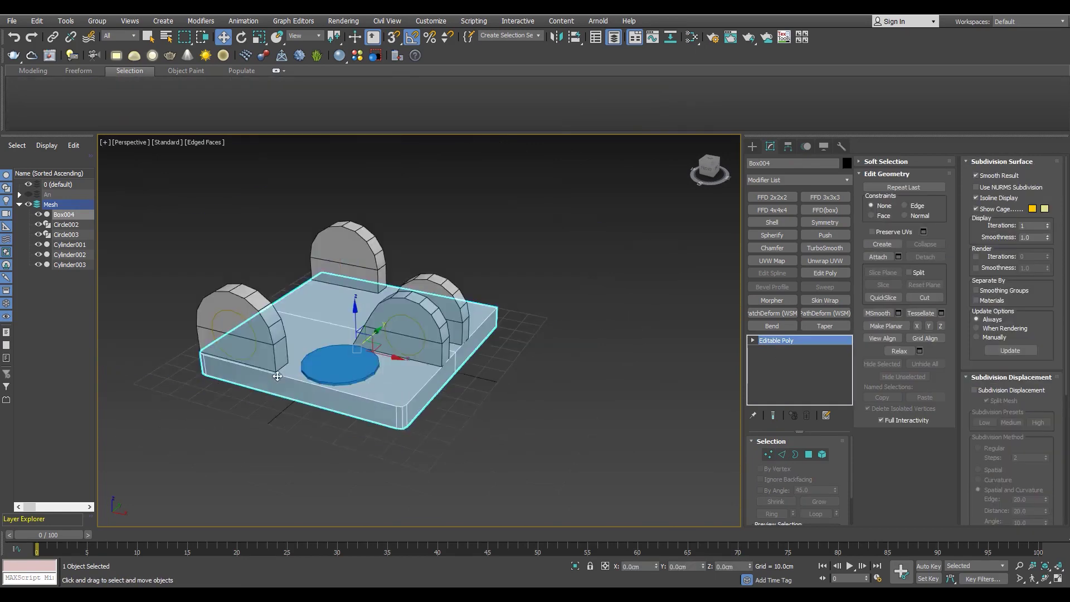
Step: Select the left arch lug at element level on its editable poly
left_click(246, 312)
middle_click_drag(334, 334, 390, 345, "alt")
left_click(775, 360)
key("5")
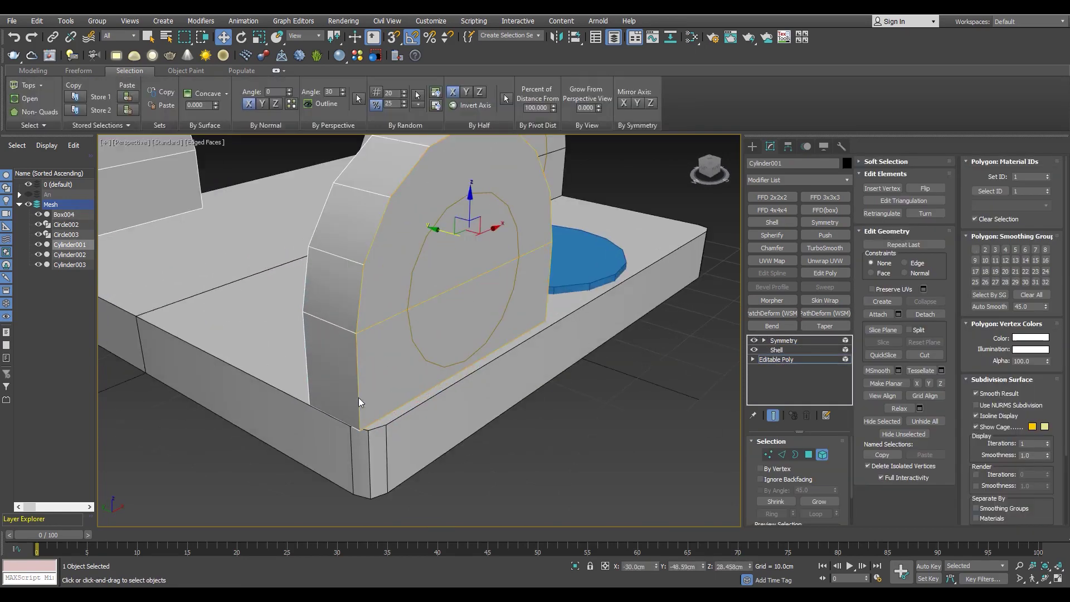
Step: Select the guide circle and left arch lug in a maximized front view
scroll(312, 440, "down", 6)
left_click(782, 357)
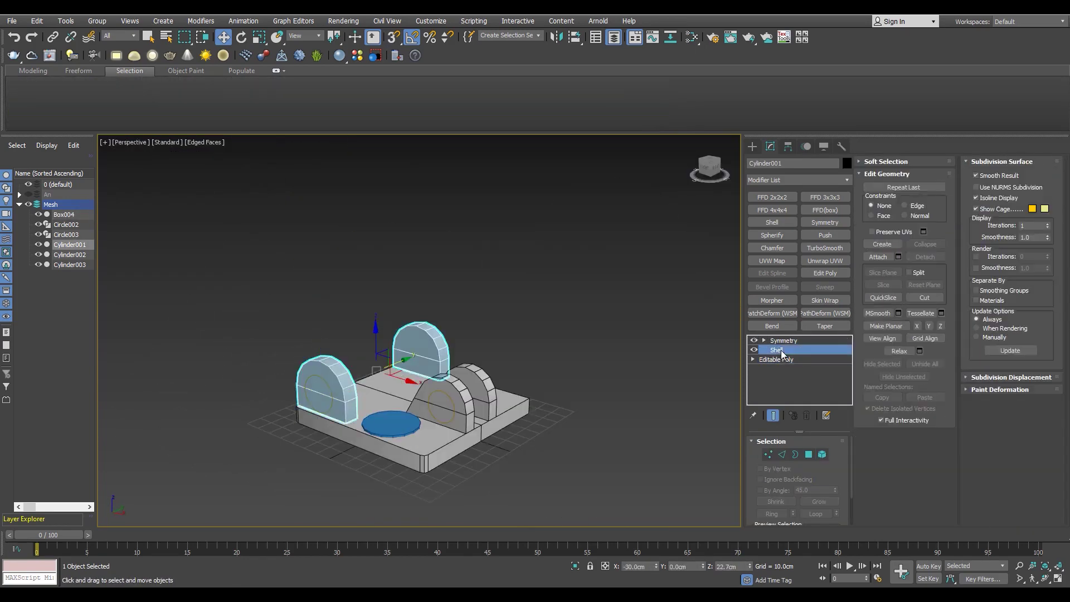
left_click(291, 443)
scroll(301, 390, "up", 4)
left_click(278, 358)
scroll(290, 443, "down", 4)
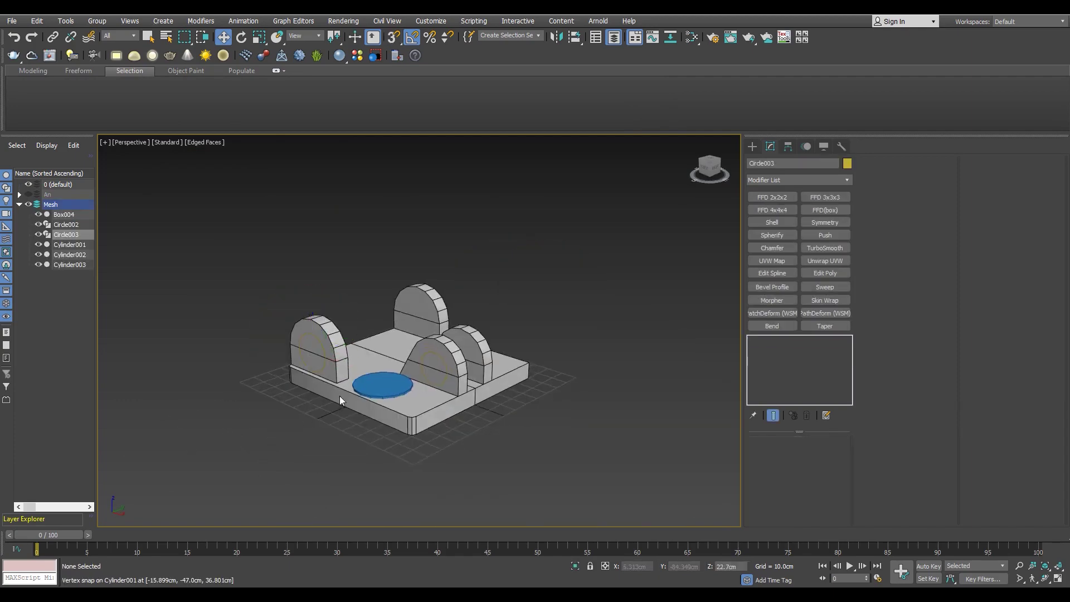
left_click(291, 443)
key("alt+w")
Step: Cut an edge from the arch top to the inner circle using vertex snap
left_click(776, 349)
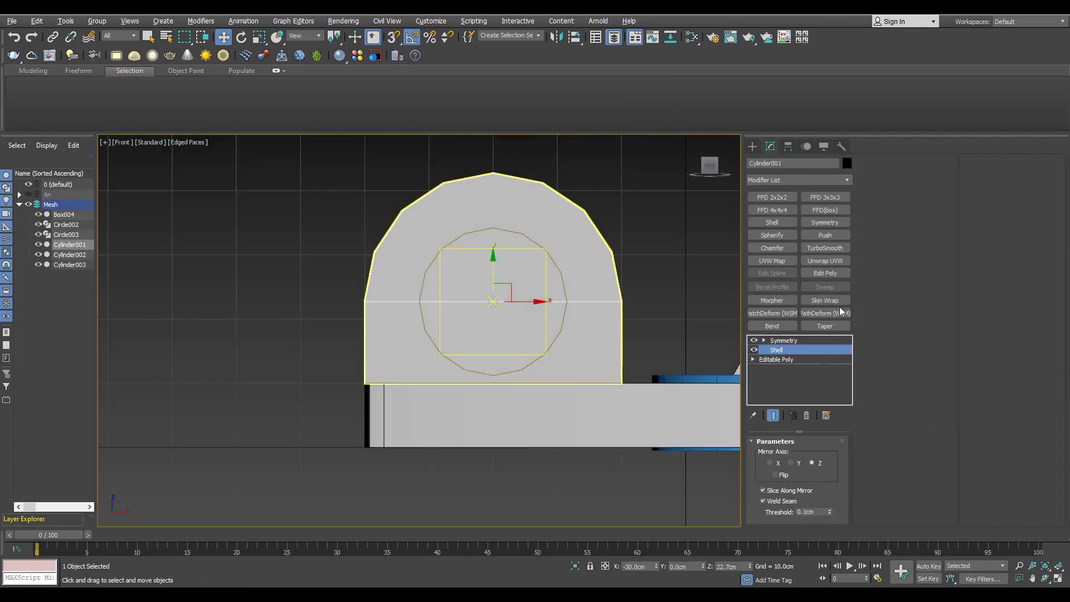
left_click(776, 358)
key("1")
scroll(403, 246, "up", 2)
key("s")
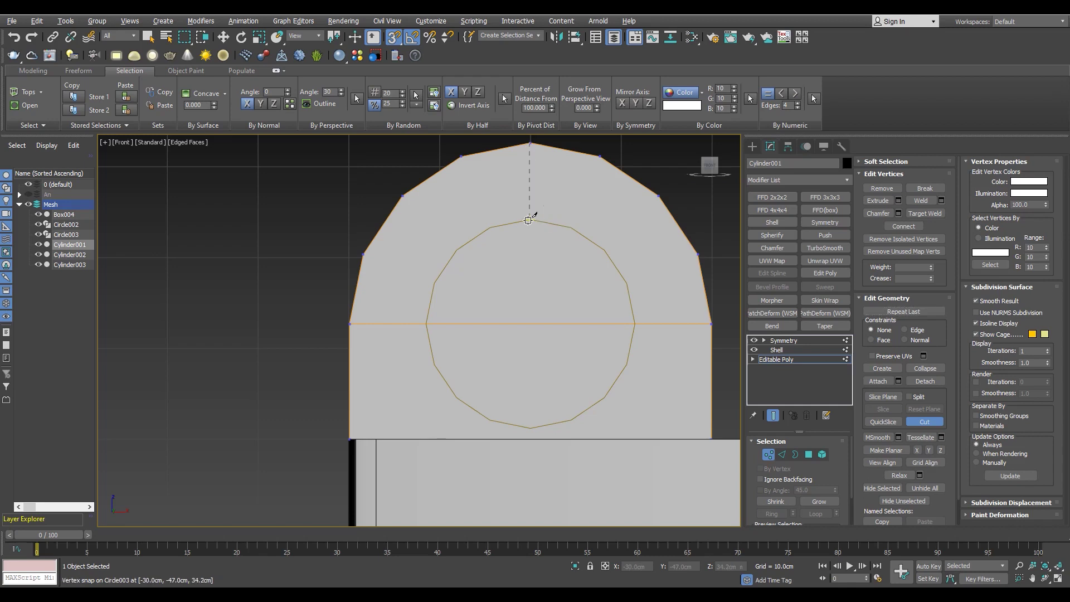
left_click(635, 323)
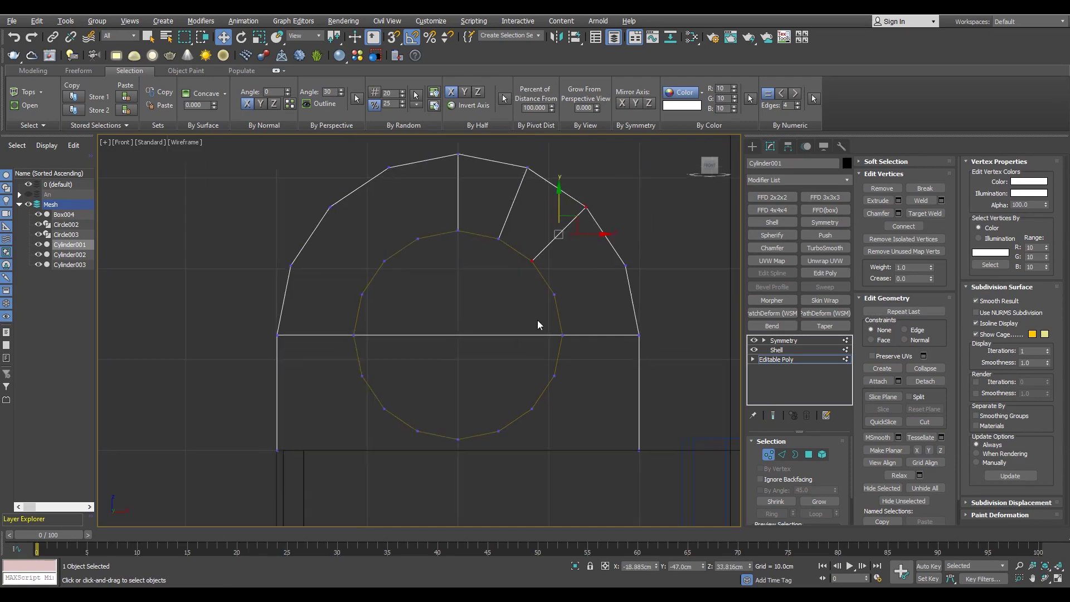
Step: Delete the inner disc polygon to open the hole and return to Symmetry
key("alt+w")
left_click(765, 340)
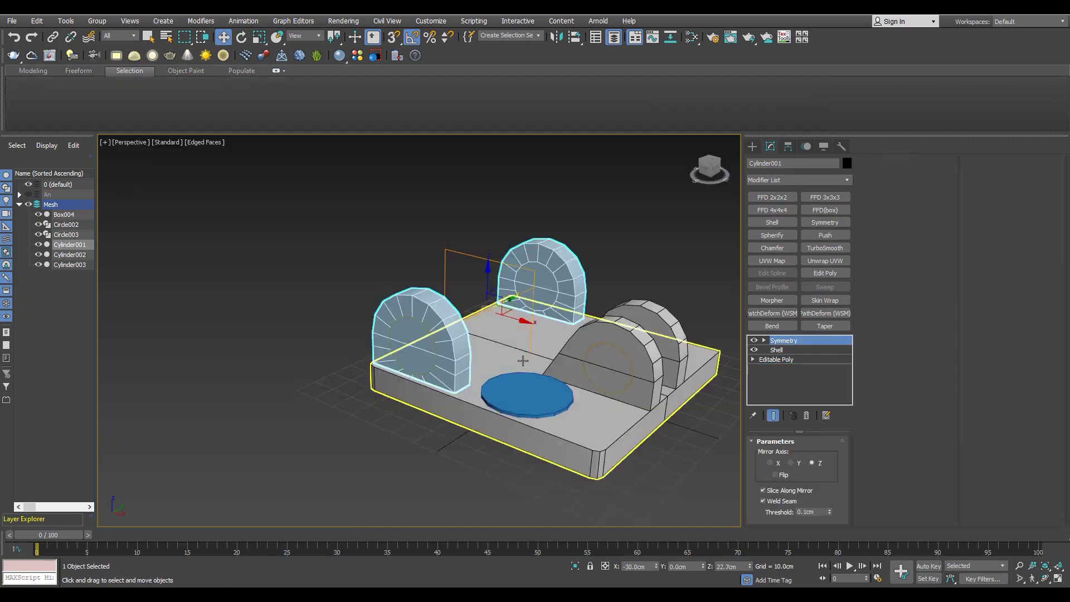
left_click(776, 359)
key("4")
left_click(384, 304)
key("Delete")
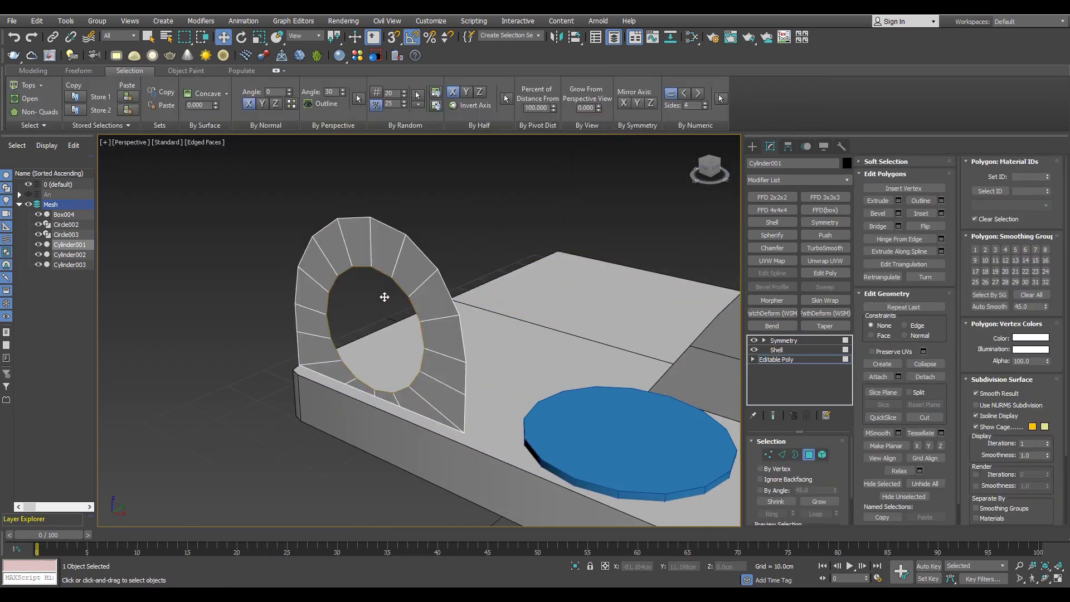
left_click(783, 340)
scroll(315, 436, "down", 5)
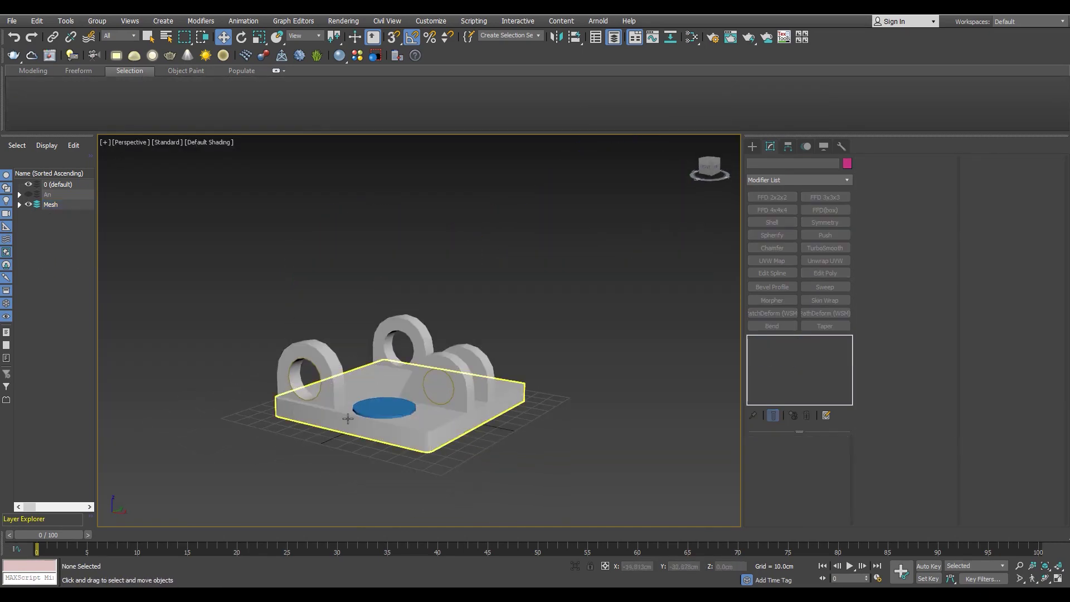
Step: Select the Cylinder003 object and start a cut at a slab vertex
left_click(507, 382)
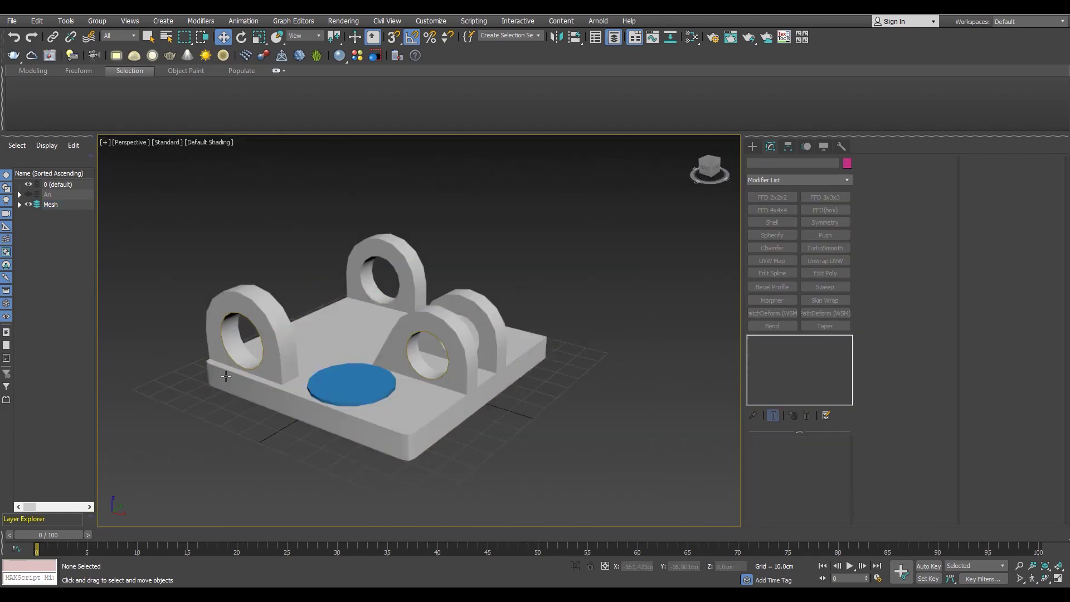
left_click(351, 393)
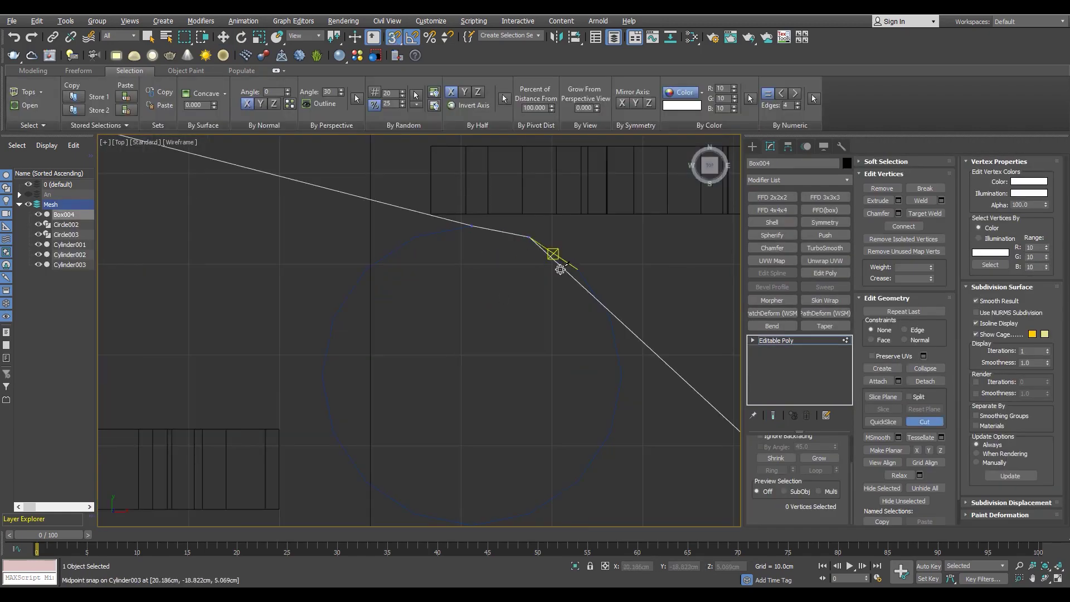
left_click(583, 484)
scroll(501, 390, "up", 3)
middle_click_drag(501, 390, 444, 338)
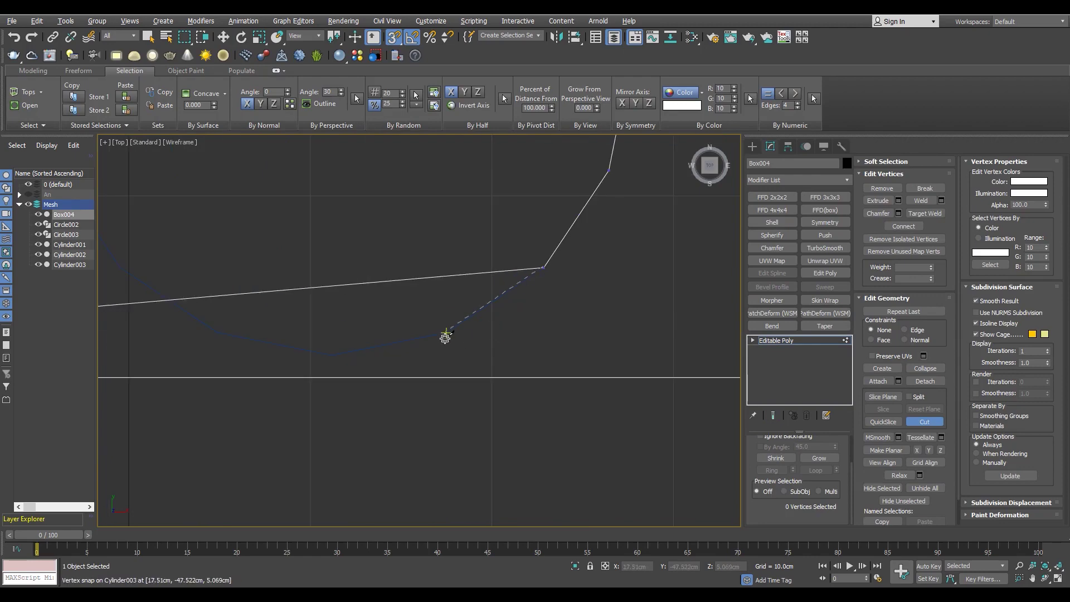
middle_click_drag(216, 340, 406, 334)
scroll(390, 325, "up", 2)
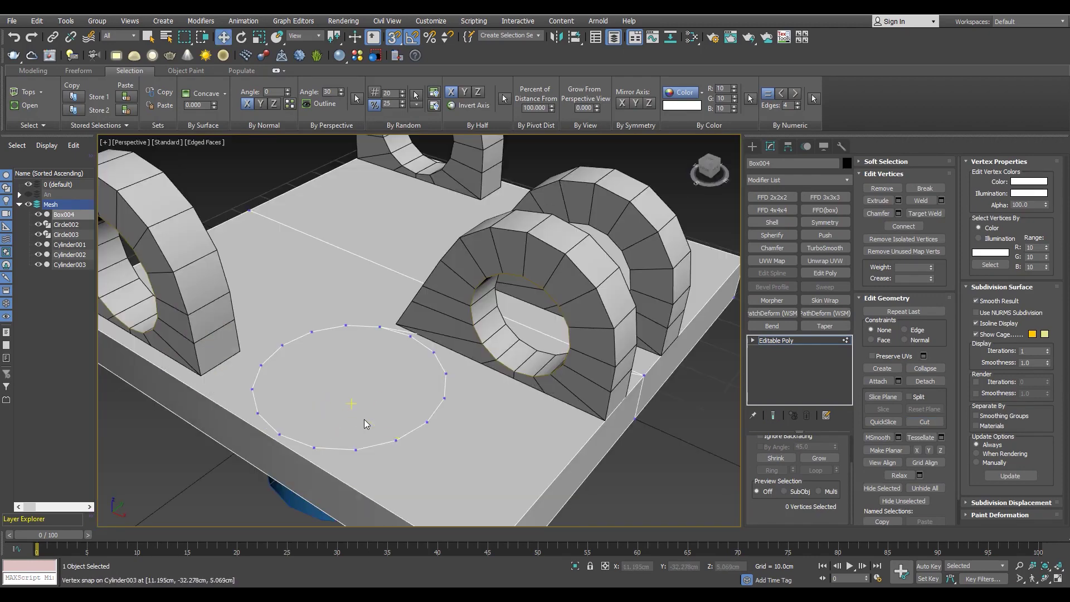
Step: Bevel the slab's circular polygon inward to leave a ring, then sink it into the slab
left_click(370, 382)
scroll(371, 382, "down", 4)
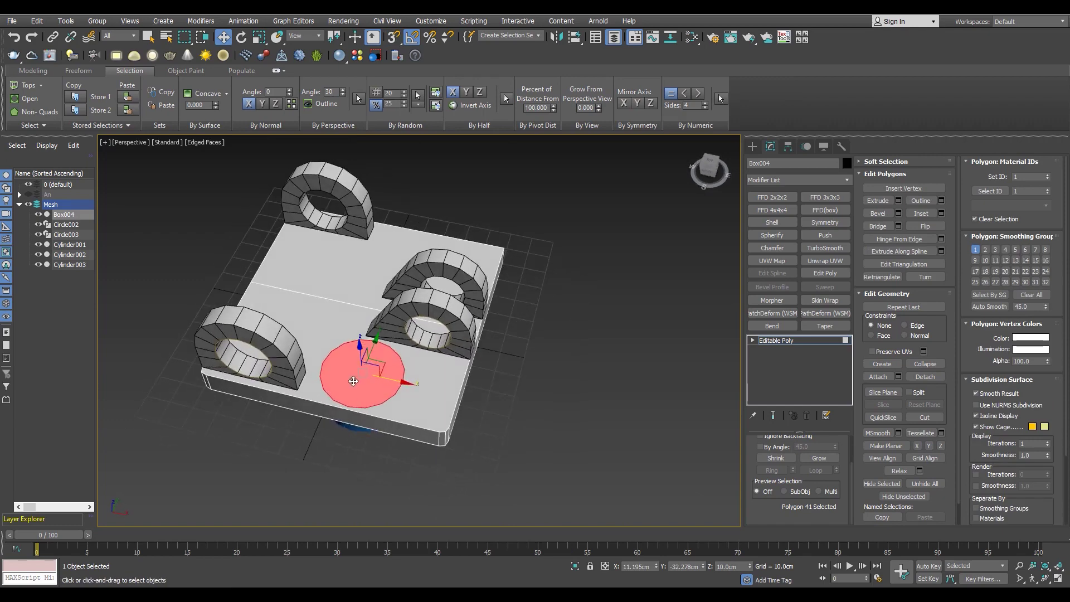
scroll(353, 381, "up", 3)
key("shift+ctrl+b")
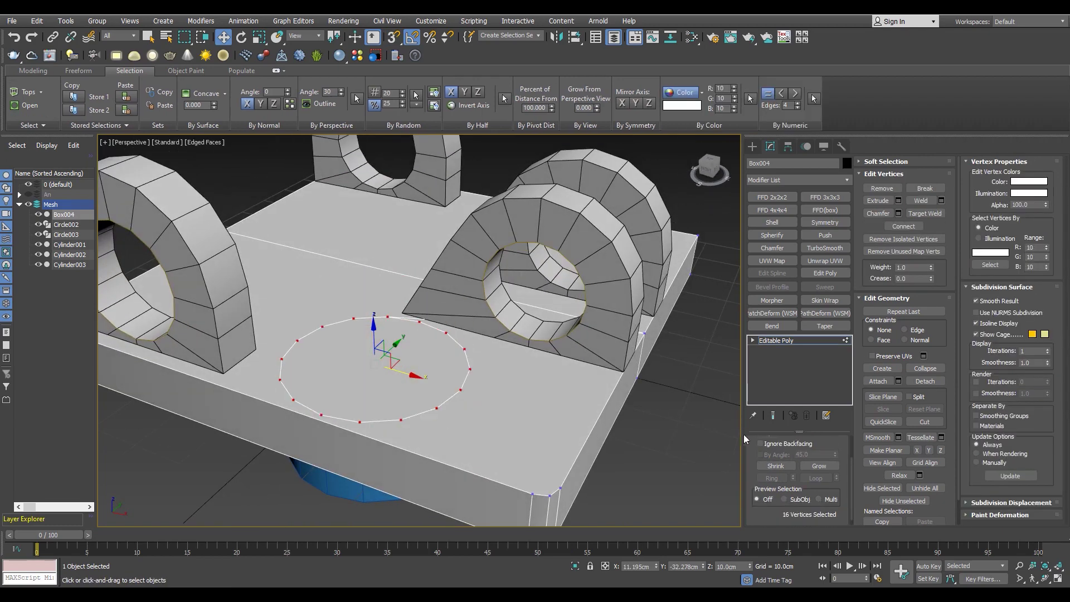
scroll(347, 367, "up", 2)
left_click_drag(428, 369, 482, 96)
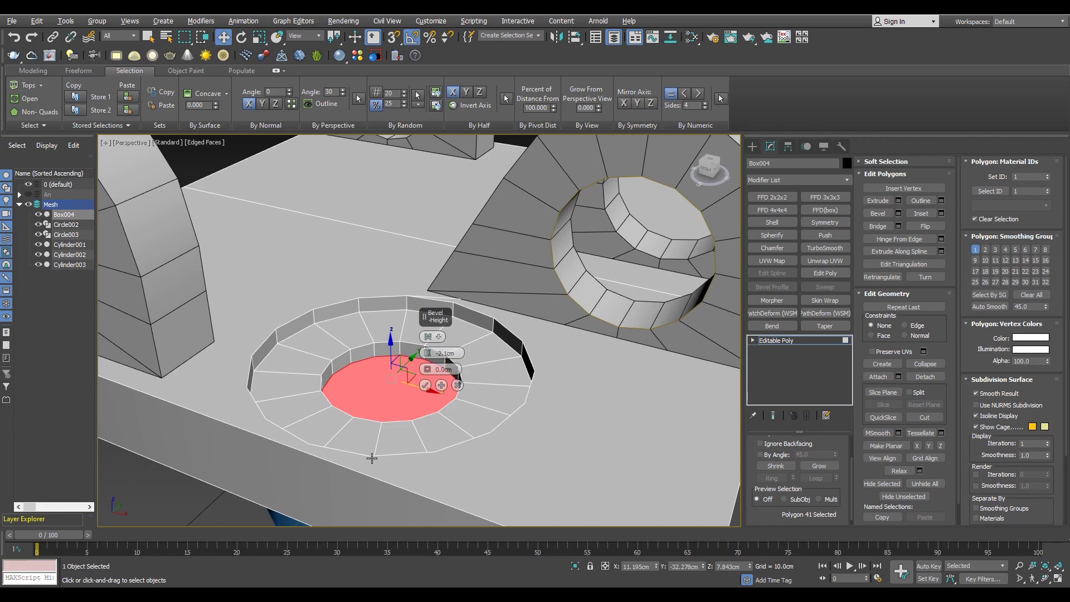
key("F3")
left_click_drag(427, 353, 442, 488)
key("F3")
Step: Select the ring of edges around the hole and inspect it from a low angle
scroll(422, 388, "up", 3)
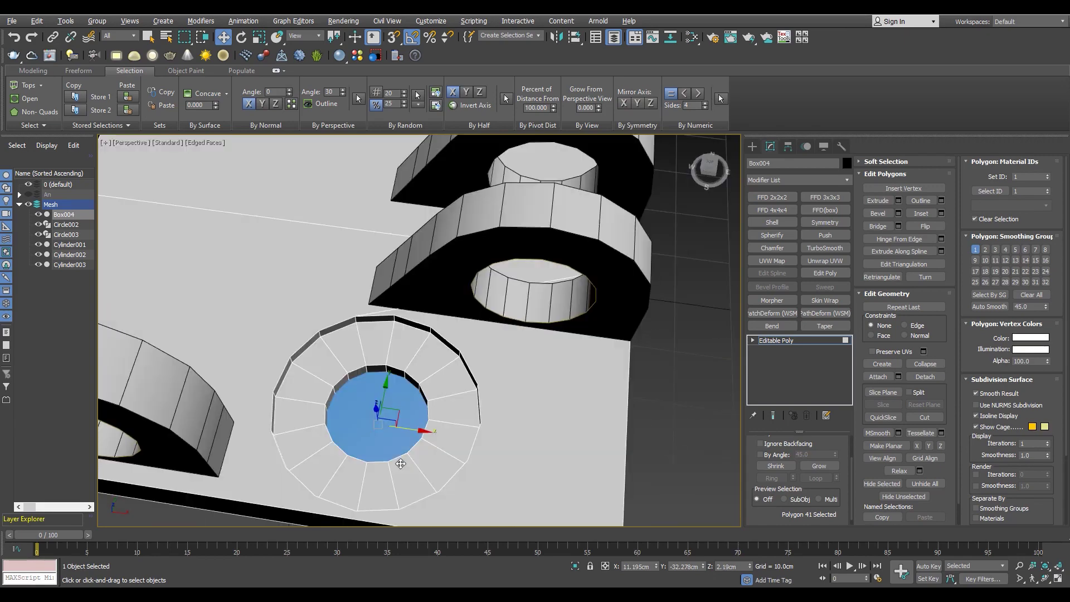
scroll(423, 388, "up", 3)
mouse_move(423, 388)
middle_mouse_down("alt")
mouse_move(451, 266)
mouse_move(432, 335)
middle_mouse_up("alt")
key("2")
double_click(436, 243)
scroll(432, 372, "down", 3)
scroll(432, 371, "up", 3)
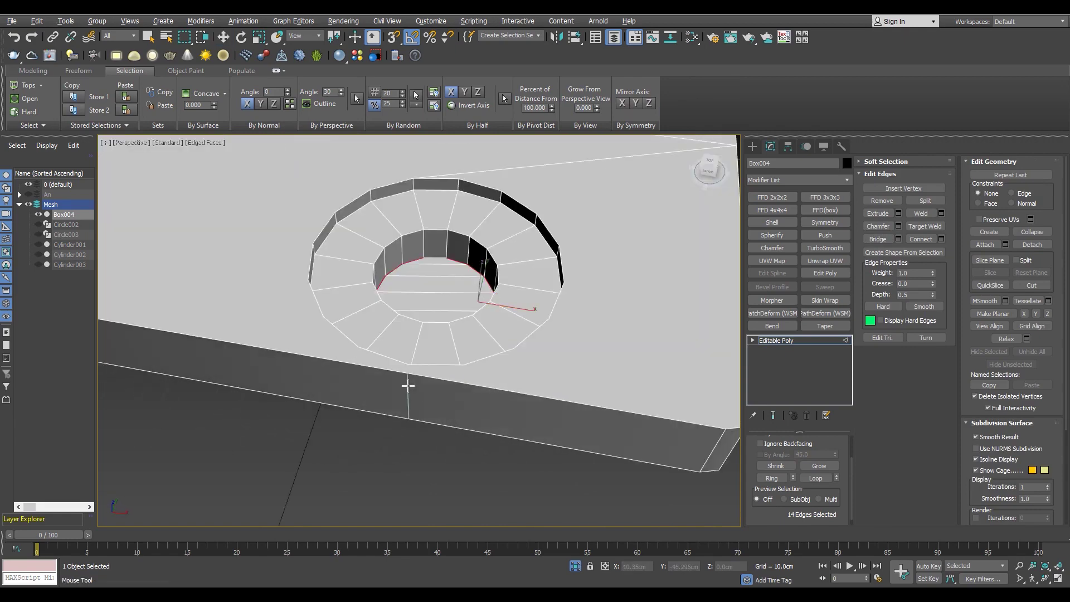
key("F3")
middle_click_drag(424, 372, 456, 397, "alt")
key("F3")
Step: Unhide all objects and cut an edge from the slab edge toward the cylinder ring
key("F3")
key("1")
key("F3")
mouse_move(507, 376)
middle_mouse_down("alt")
mouse_move(507, 335)
mouse_move(376, 374)
middle_mouse_up("alt")
key("alt+q")
scroll(429, 312, "up", 5)
key("alt+c")
left_click(547, 323)
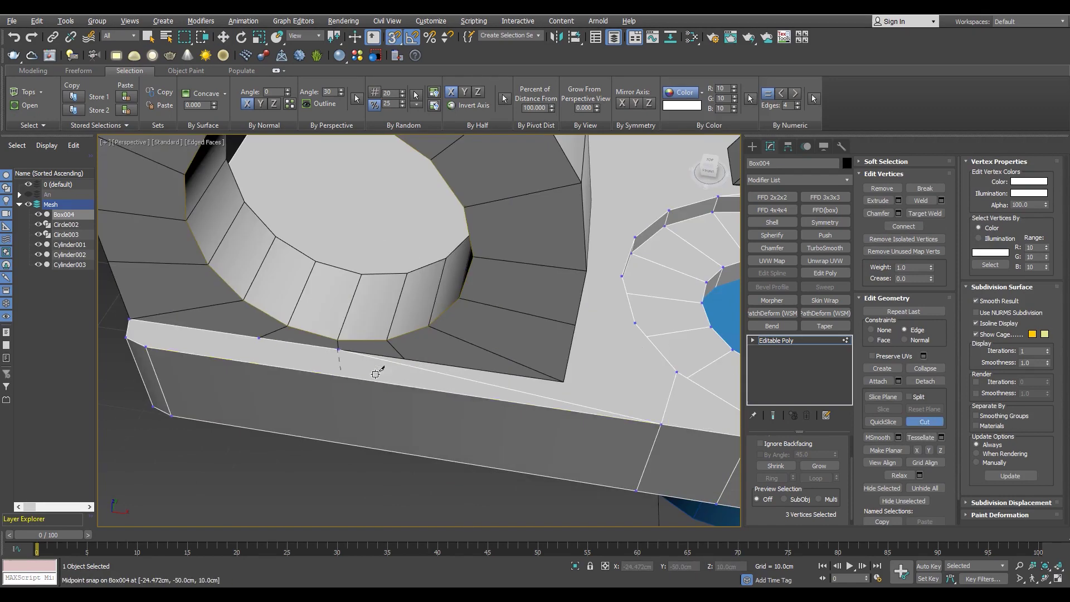
middle_click_drag(559, 381, 539, 302, "alt")
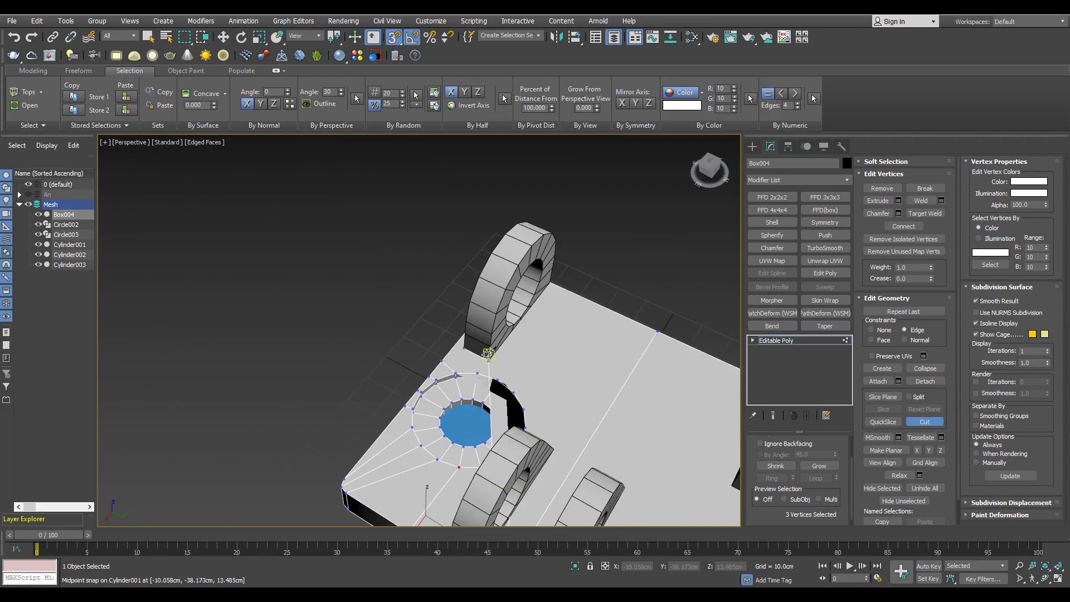
scroll(540, 306, "down", 3)
mouse_move(496, 331)
middle_mouse_down("alt")
mouse_move(547, 324)
mouse_move(479, 367)
middle_mouse_up("alt")
Step: Place a cut point on the slab edge, inspect it, and end the cut
scroll(548, 323, "up", 3)
scroll(547, 323, "up", 1)
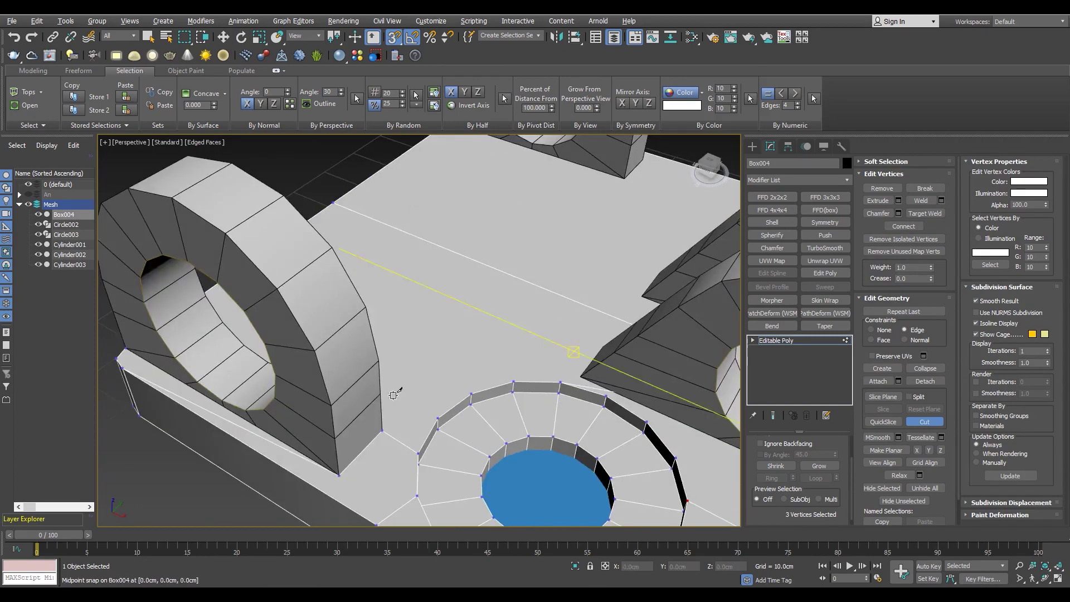
scroll(479, 367, "up", 2)
left_click(386, 296)
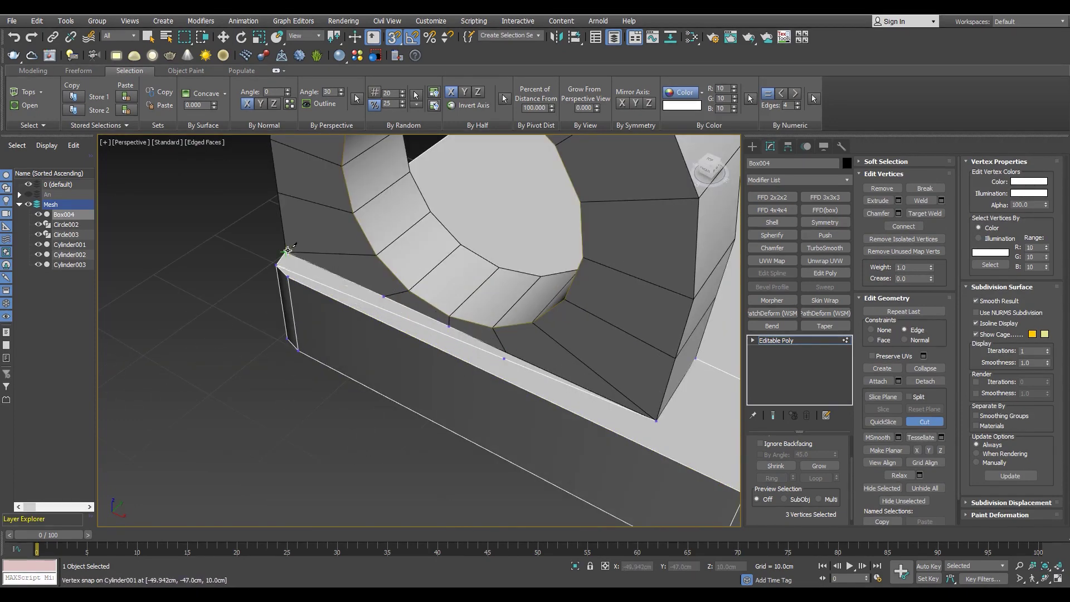
middle_click_drag(507, 378, 442, 372, "alt")
mouse_move(569, 400)
middle_mouse_down("alt")
mouse_move(424, 444)
mouse_move(485, 462)
middle_mouse_up("alt")
key("F3")
key("F3")
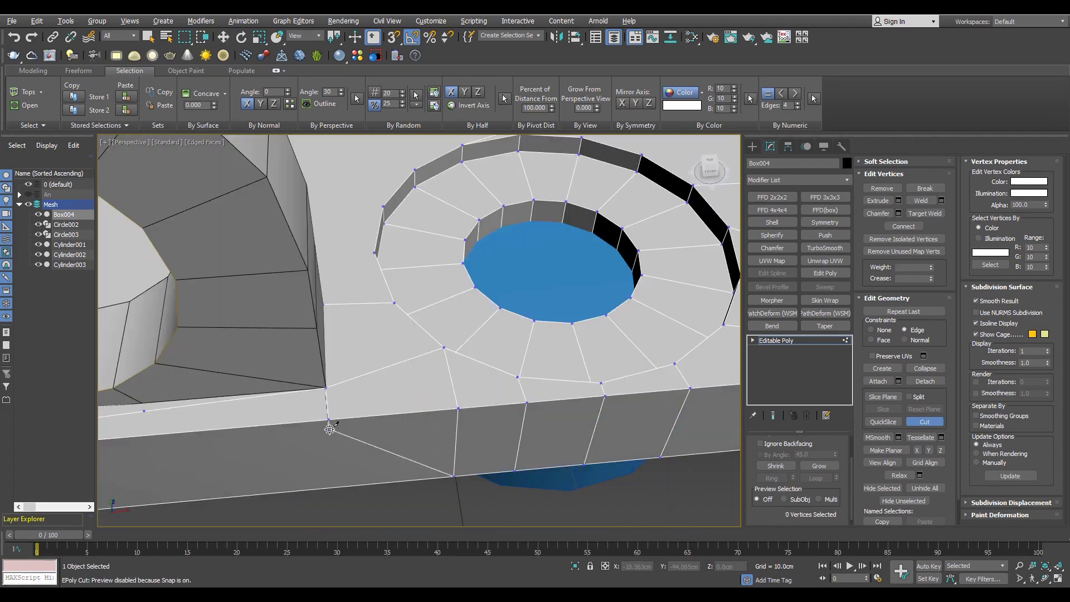
mouse_move(331, 488)
middle_mouse_down("alt")
mouse_move(410, 367)
mouse_move(423, 378)
mouse_move(379, 377)
middle_mouse_up("alt")
right_click(423, 377)
key("F3")
scroll(379, 377, "up", 2)
Step: Restart Cut with vertex snapping and finish a cut at a slab edge vertex
key("alt+c")
key("s")
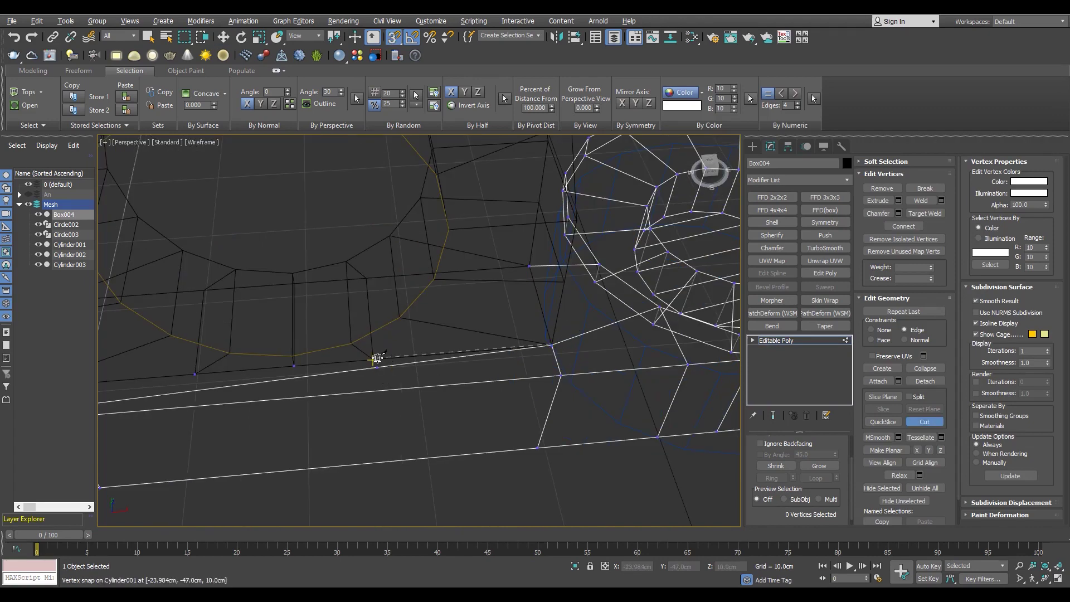
key("F3")
key("2")
key("w")
key("2")
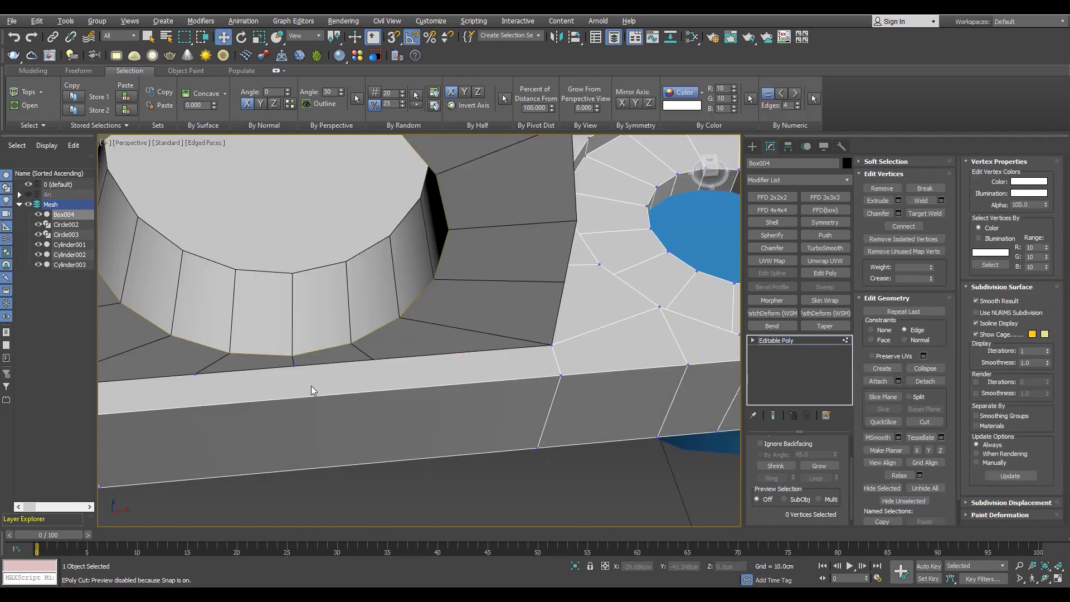
key("F3")
key("2")
key("1")
key("Return")
middle_click_drag(309, 375, 342, 377, "alt")
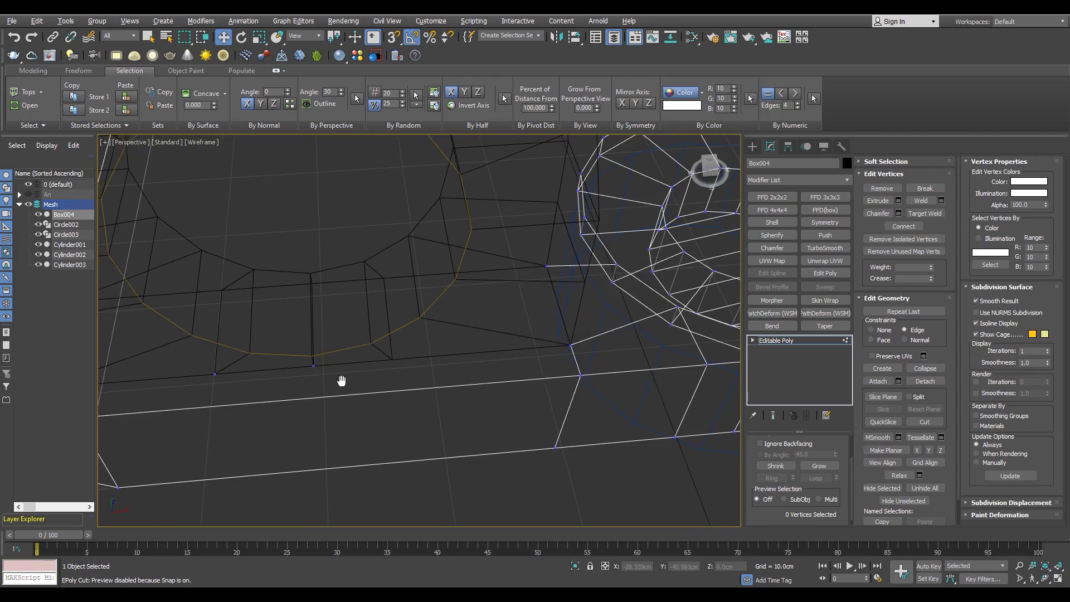
left_click(404, 463)
key("w")
key("F3")
scroll(402, 333, "up", 3)
Step: Cut a new edge from a lug base vertex up to the slab's top edge
left_click(402, 333)
middle_click_drag(402, 333, 399, 318, "alt")
scroll(324, 360, "down", 5)
scroll(369, 356, "up", 4)
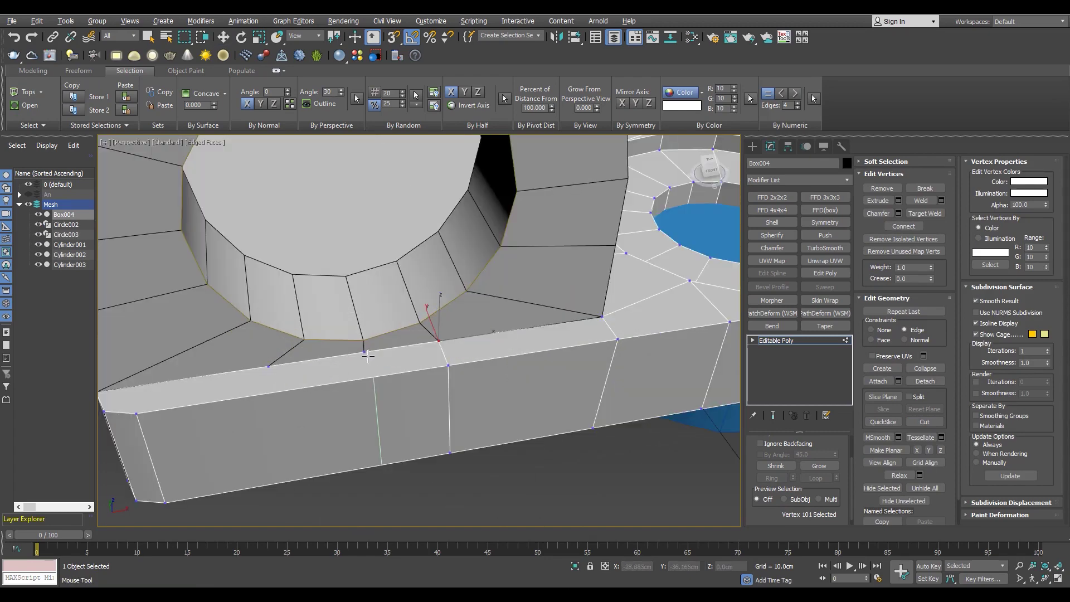
middle_click_drag(265, 391, 364, 387)
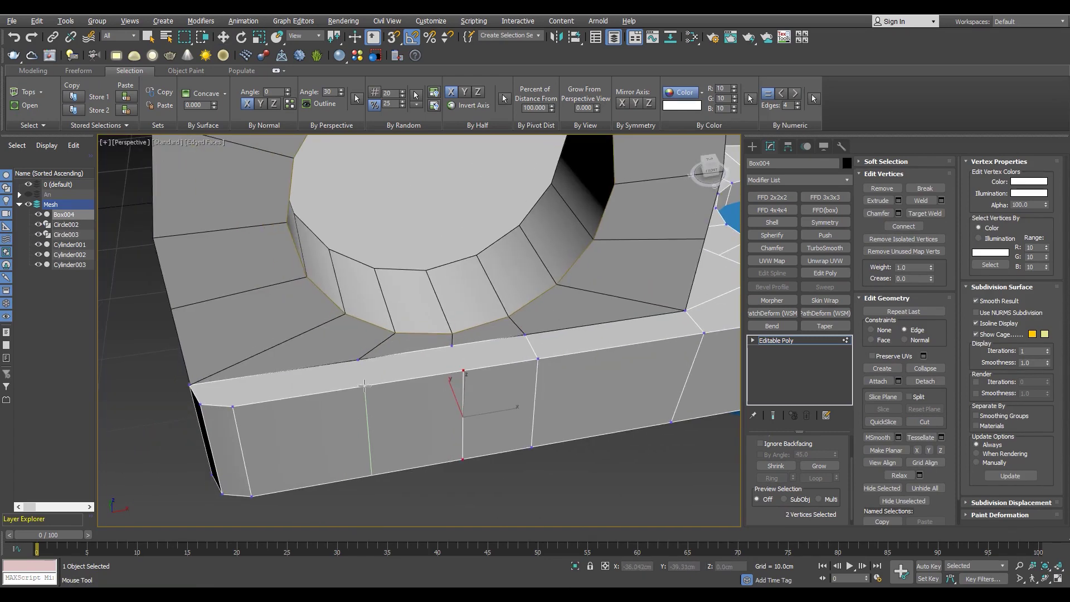
left_click(234, 407)
scroll(455, 362, "down", 2)
scroll(390, 426, "down", 5)
scroll(335, 390, "up", 5)
scroll(301, 395, "up", 4)
key("F3")
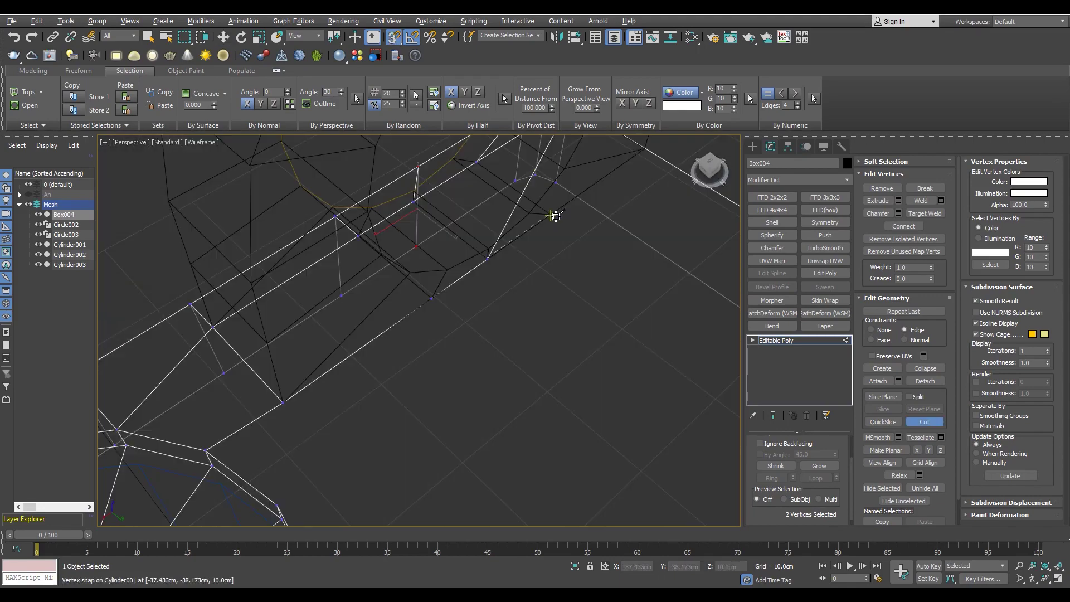
key("F3")
scroll(417, 328, "down", 3)
scroll(390, 362, "up", 4)
Step: Select a slab polygon, then return to vertex mode facing the blue hole
key("F3")
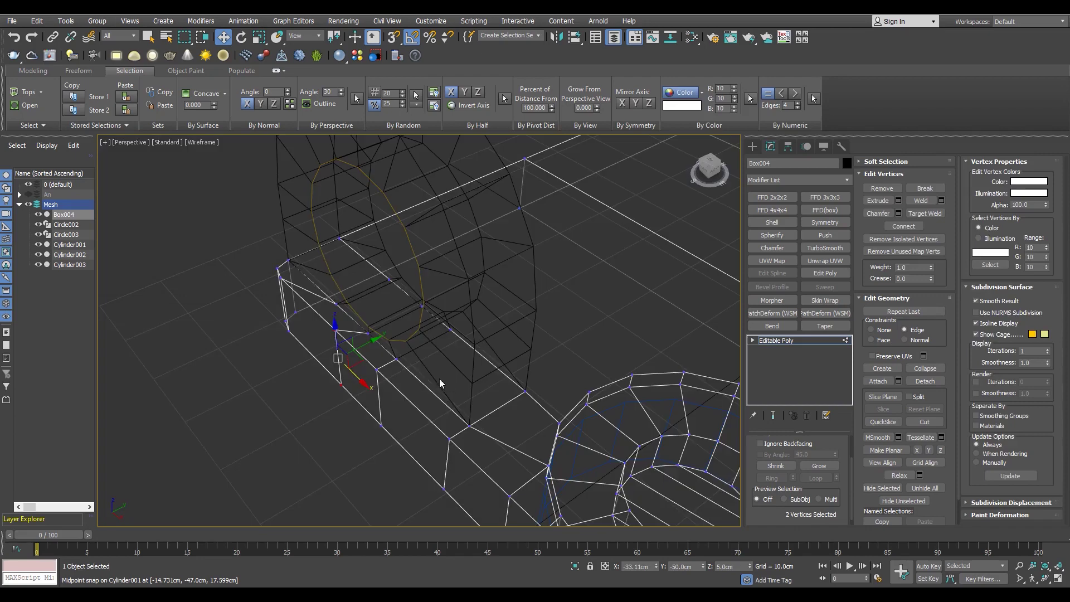
key("4")
left_click(356, 305)
key("F3")
scroll(357, 306, "down", 5)
middle_click_drag(356, 305, 423, 312, "alt")
scroll(424, 301, "up", 6)
Step: Cut an edge from the corner vertex down to the slab's bottom edge
key("1")
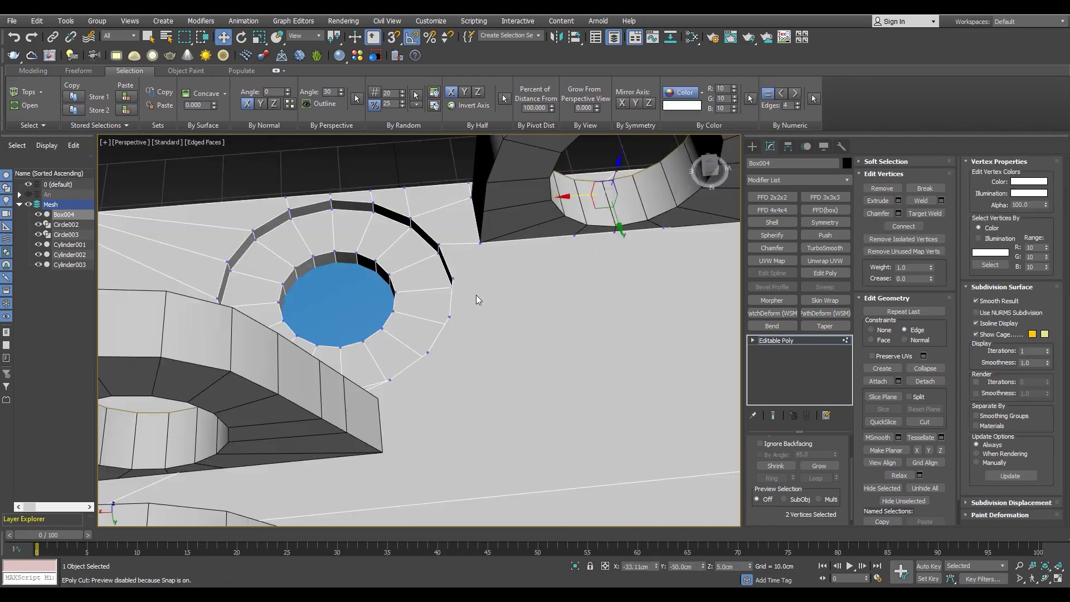
key("alt+c")
left_click(400, 286)
scroll(401, 287, "down", 3)
left_click(417, 490)
scroll(460, 249, "up", 3)
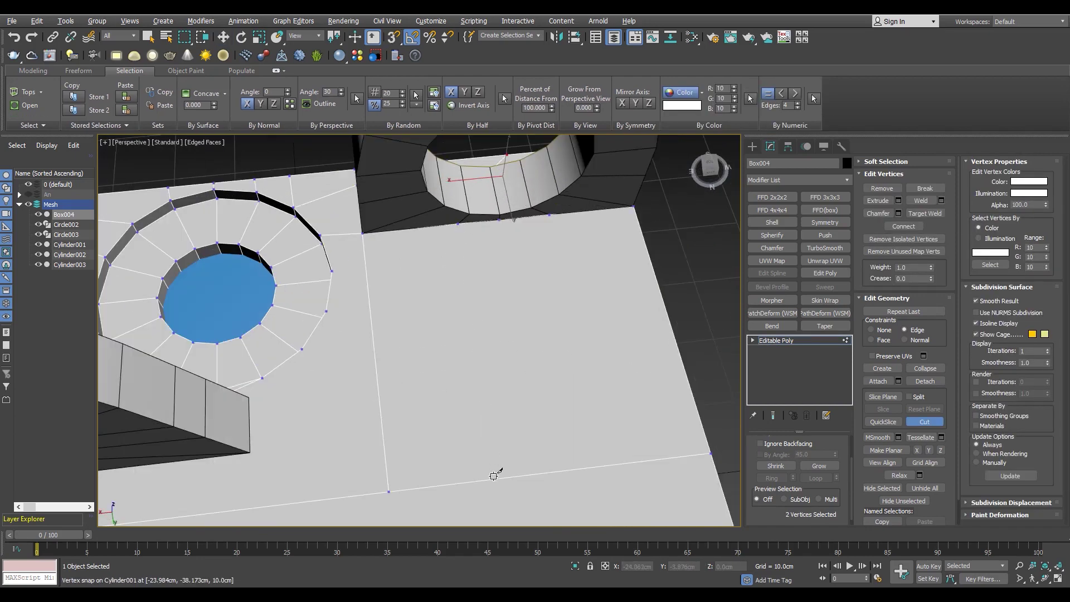
left_click(539, 460)
scroll(513, 382, "down", 3)
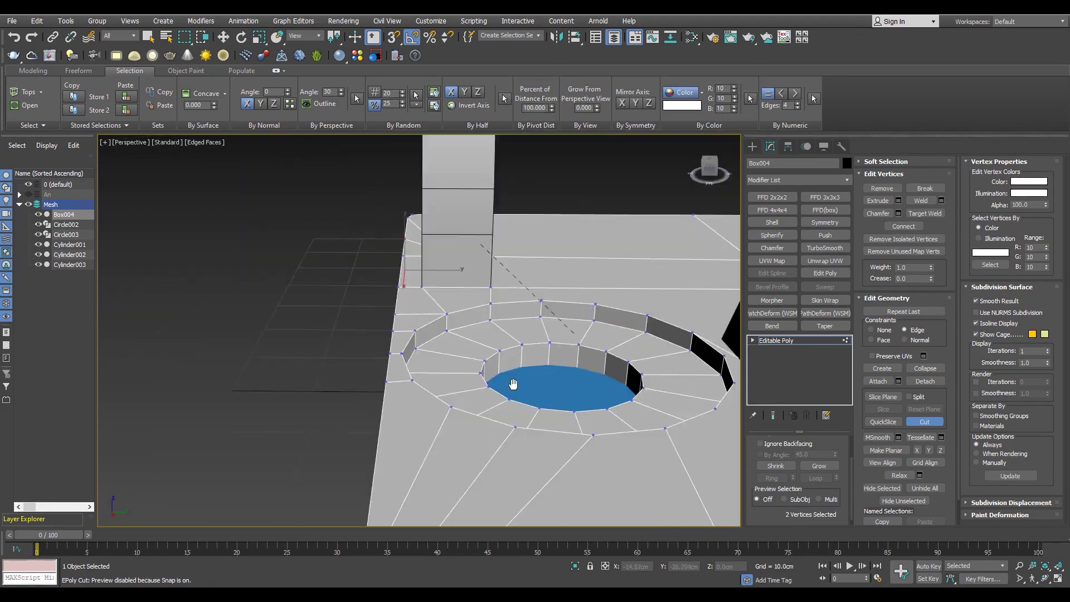
middle_click_drag(433, 425, 390, 334, "alt")
scroll(466, 234, "up", 3)
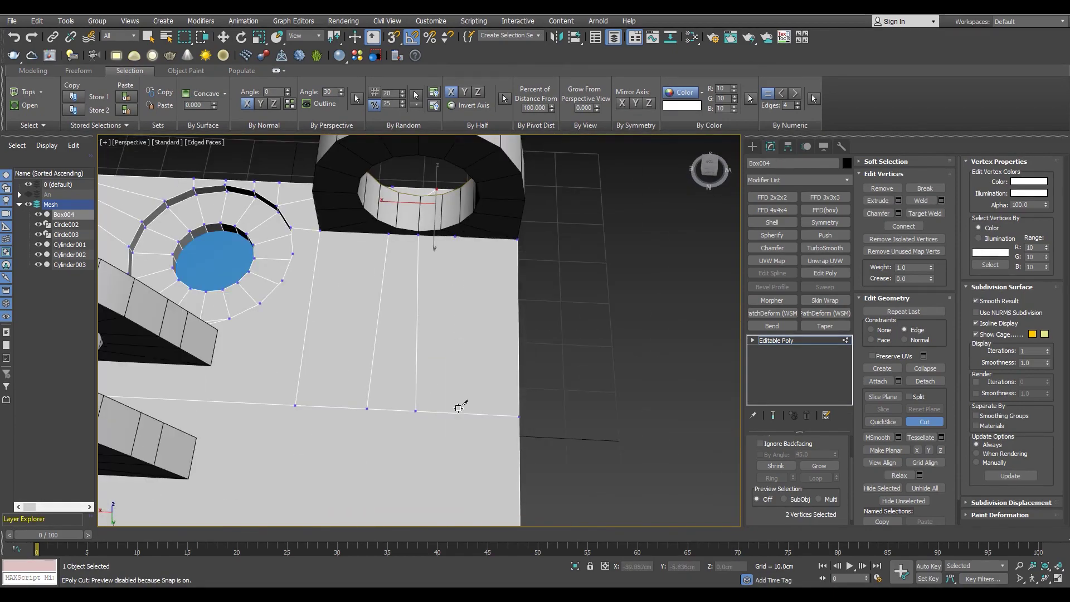
scroll(439, 360, "down", 4)
middle_click_drag(439, 359, 499, 329, "alt")
scroll(500, 329, "up", 5)
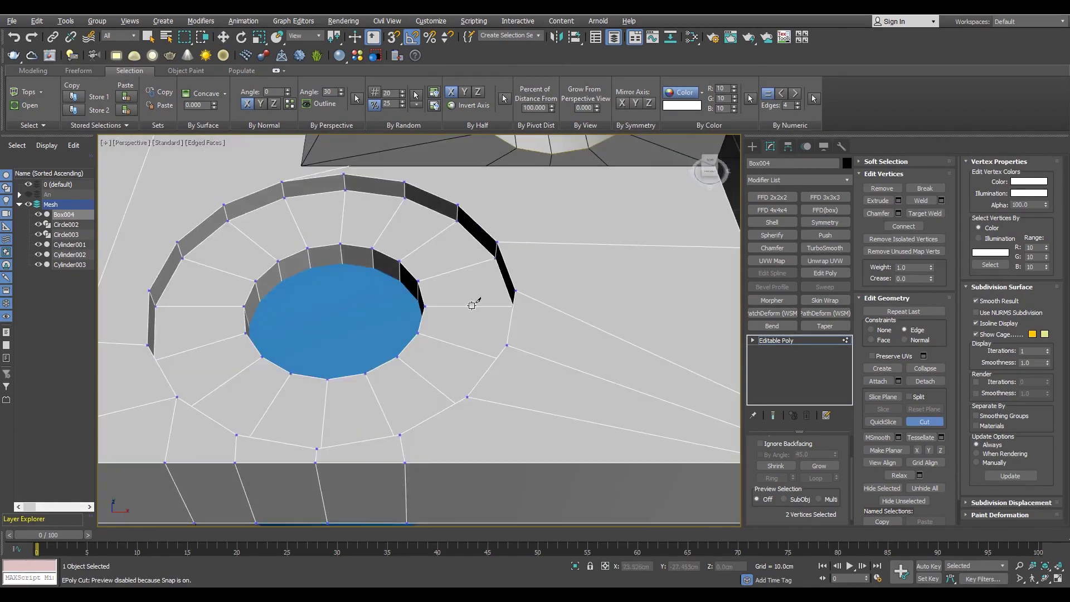
Step: Finish a cut on a lug base vertex, then turn off snapping and select a slab vertex
key("F3")
key("2")
key("1")
key("F3")
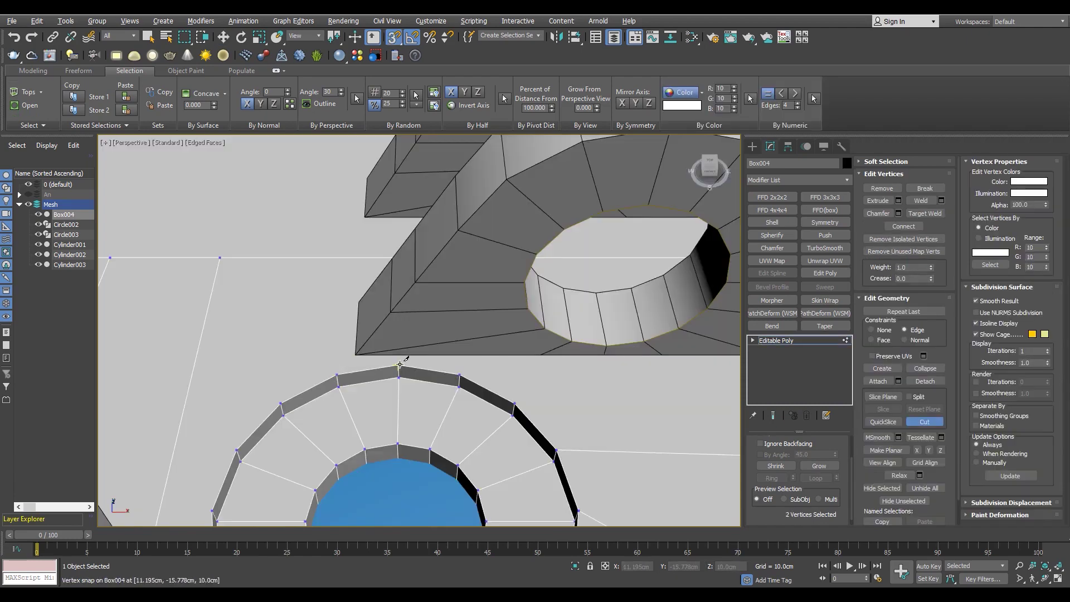
key("F3")
key("F3")
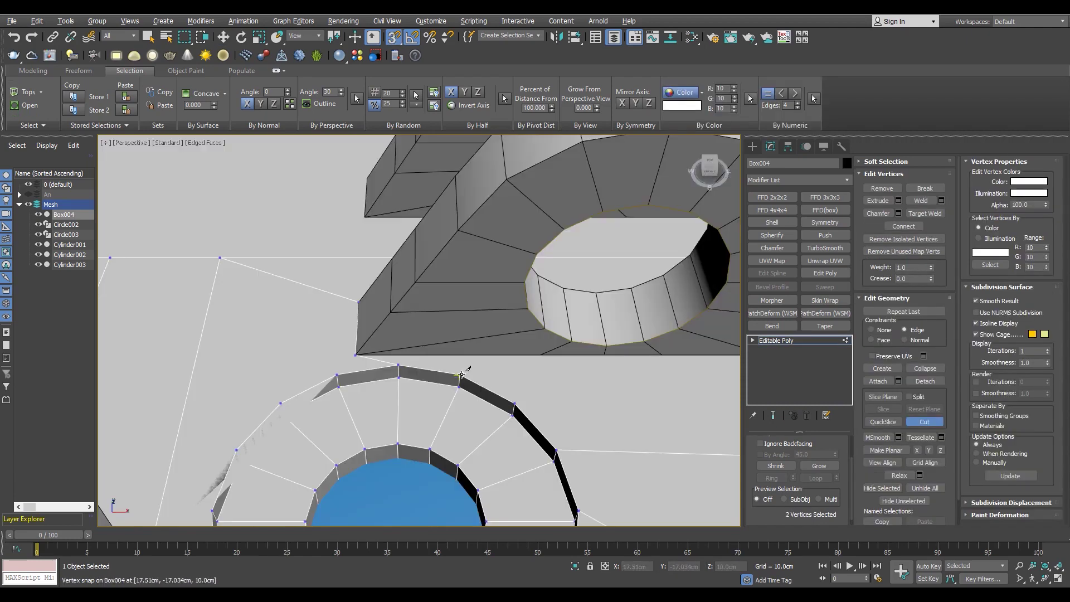
left_click(538, 357)
middle_click_drag(539, 356, 375, 401)
key("w")
key("F3")
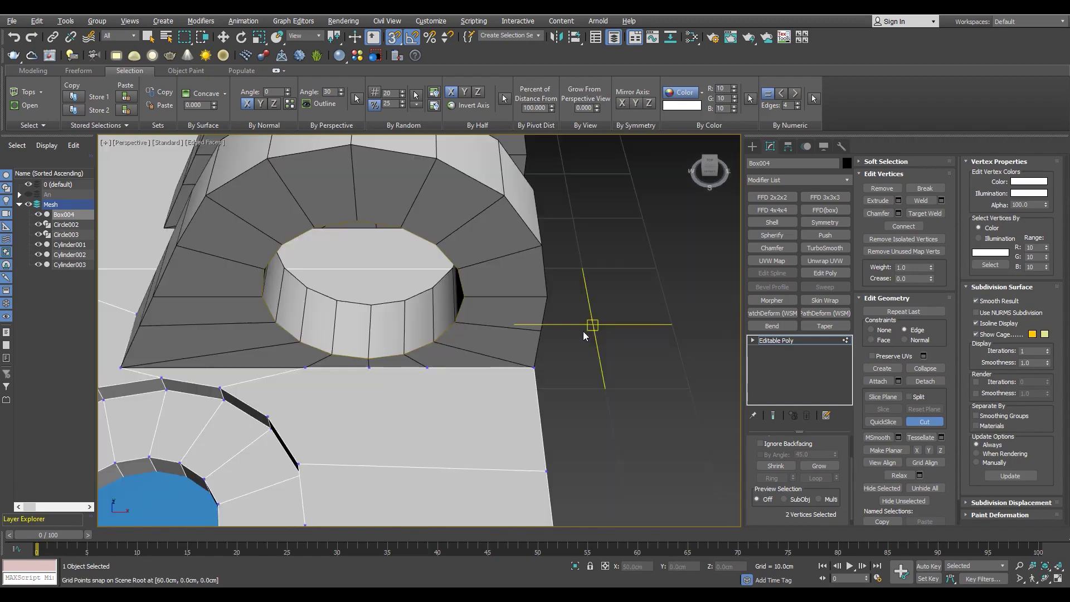
key("F3")
key("s")
left_click(270, 417)
mouse_move(270, 417)
middle_mouse_down("alt")
mouse_move(375, 387)
mouse_move(365, 350)
mouse_move(415, 323)
middle_mouse_up("alt")
Step: Add another cut vertex near the hole, then Target Weld a stray vertex and switch to Move
key("alt+c")
left_click(313, 322)
middle_click_drag(313, 322, 449, 354, "alt")
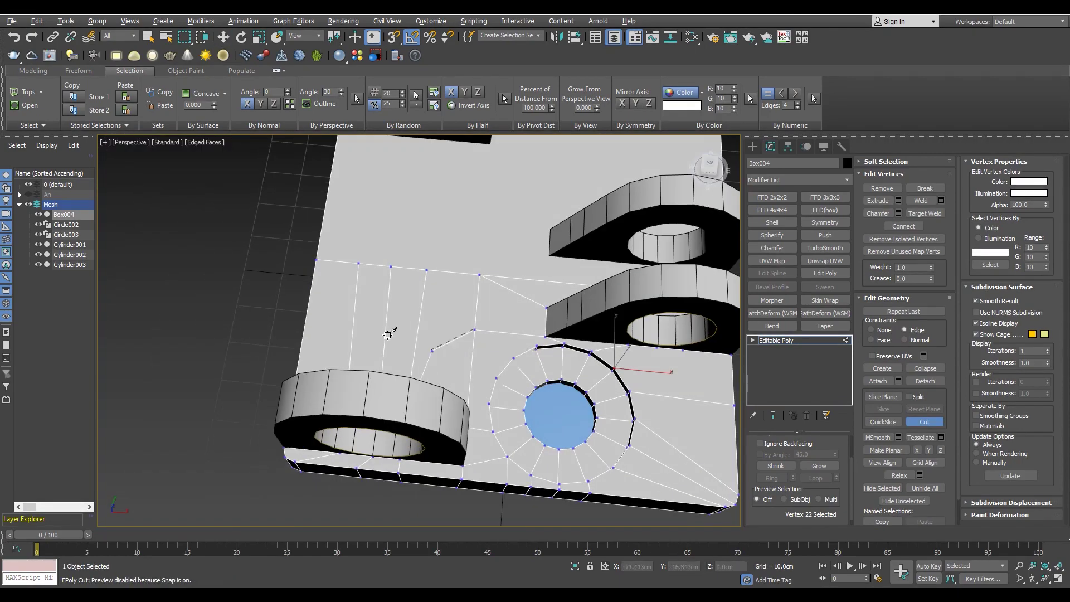
mouse_move(378, 353)
middle_mouse_down("alt")
mouse_move(525, 310)
mouse_move(520, 341)
middle_mouse_up("alt")
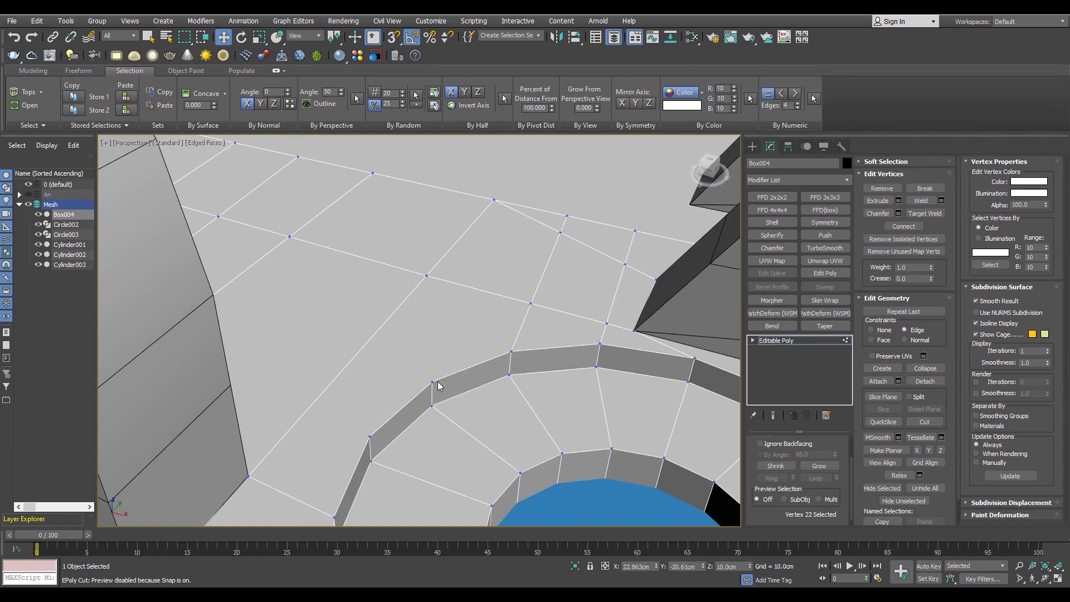
middle_click_drag(428, 275, 454, 432, "alt")
scroll(418, 287, "down", 3)
mouse_move(418, 287)
middle_mouse_down("alt")
mouse_move(590, 432)
mouse_move(489, 373)
mouse_move(466, 323)
mouse_move(491, 312)
middle_mouse_up("alt")
key("ctrl+w")
key("w")
scroll(401, 345, "up", 5)
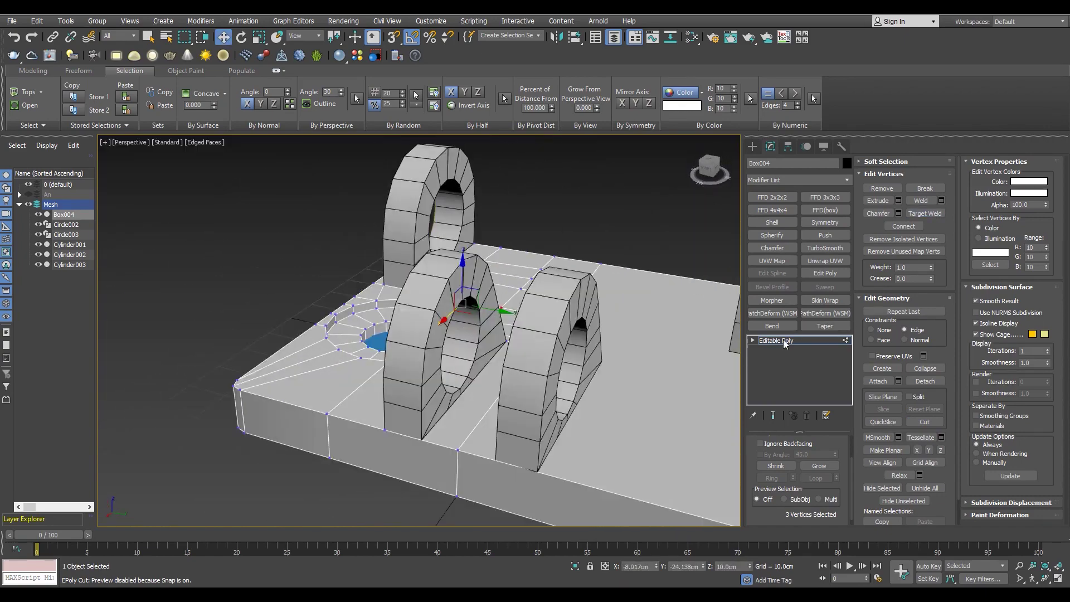
Step: Cut new edges from the hole's outer ring to the lower border of Box004's top
left_click(782, 343)
scroll(467, 367, "up", 5)
middle_click_drag(467, 368, 530, 302, "alt")
key("alt+c")
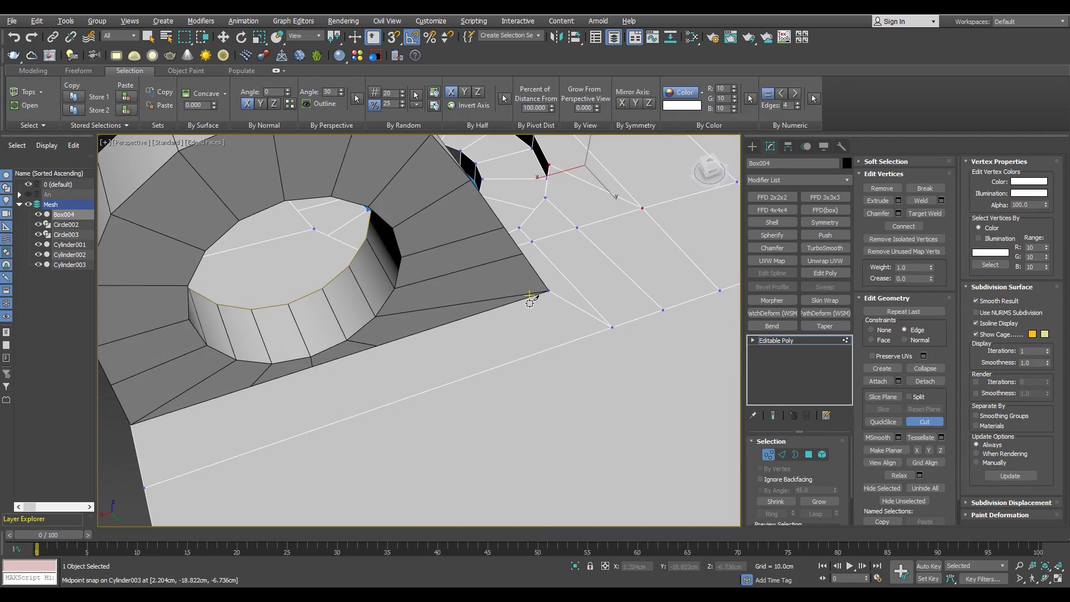
left_click(311, 367)
left_click(131, 424)
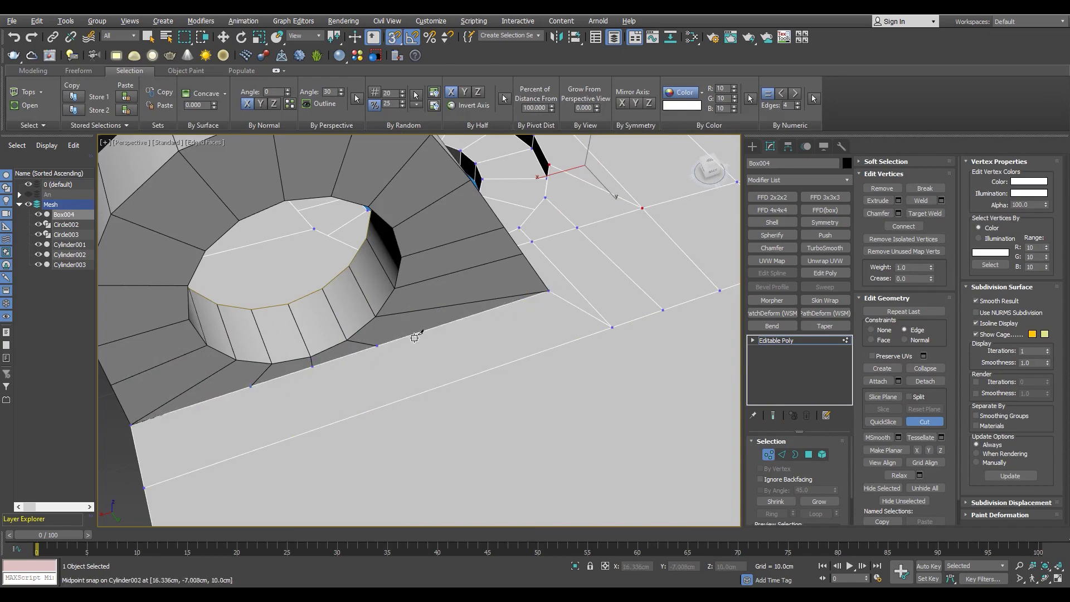
left_click(409, 396)
middle_click_drag(324, 435, 340, 410, "alt")
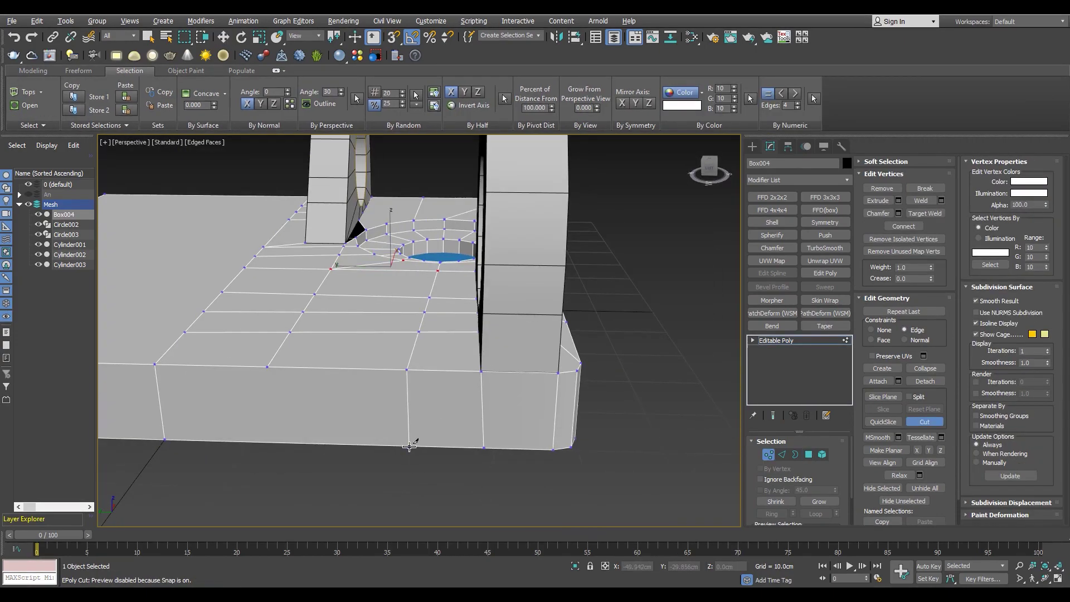
mouse_move(270, 434)
middle_mouse_down("alt")
mouse_move(416, 310)
mouse_move(352, 235)
middle_mouse_up("alt")
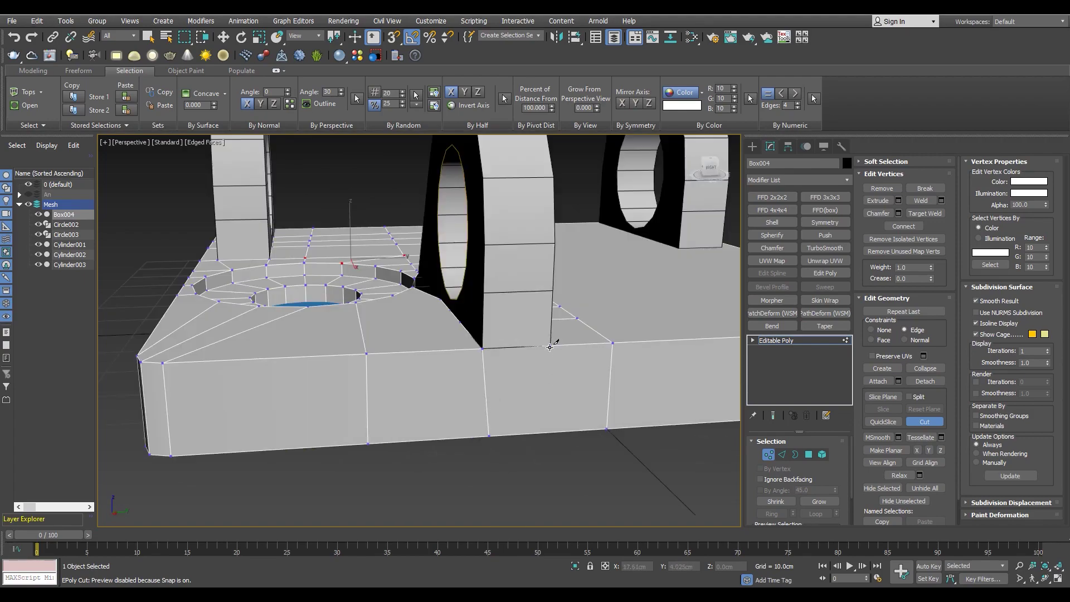
mouse_move(552, 459)
middle_mouse_down("alt")
mouse_move(529, 267)
mouse_move(632, 305)
mouse_move(429, 261)
mouse_move(370, 266)
mouse_move(390, 362)
mouse_move(349, 296)
mouse_move(416, 280)
middle_mouse_up("alt")
scroll(417, 280, "up", 5)
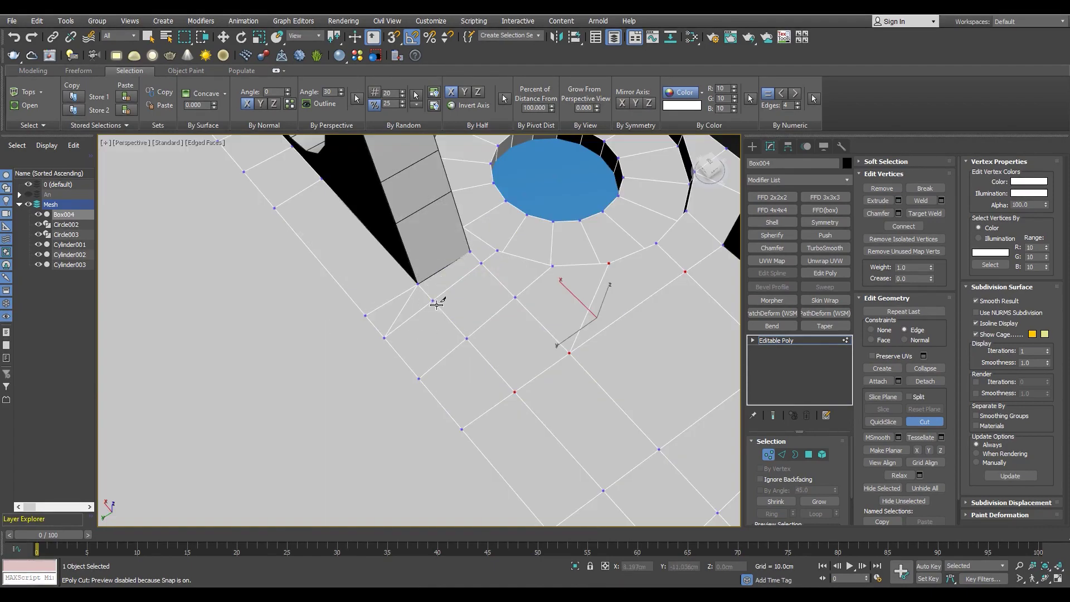
Step: Select the edge loop around the hole's ring in wireframe at edge level
key("w")
scroll(429, 334, "down", 10)
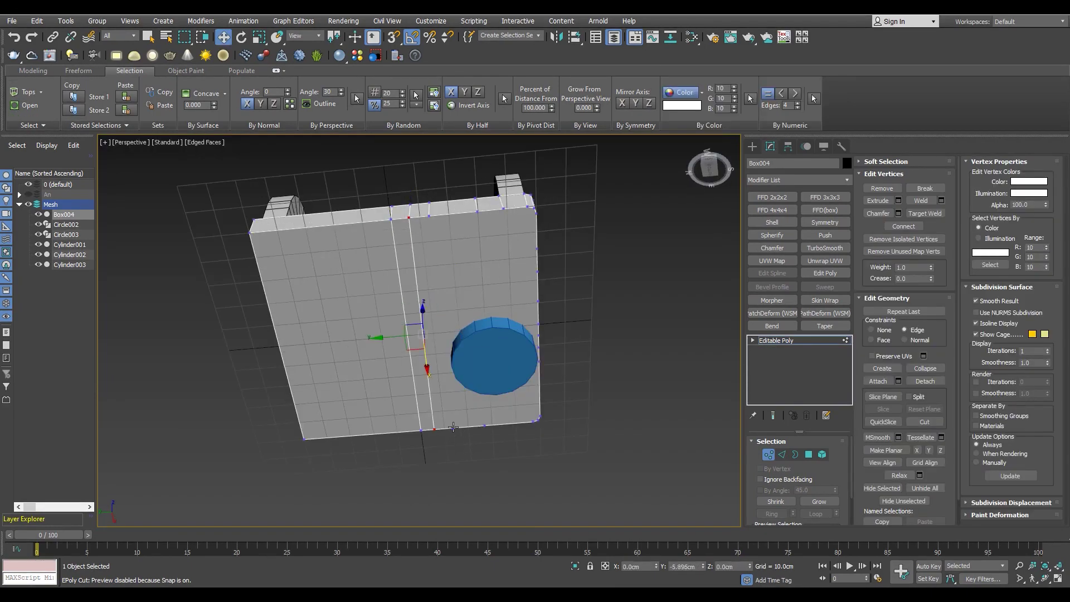
mouse_move(429, 218)
middle_mouse_down("alt")
mouse_move(429, 378)
mouse_move(446, 334)
middle_mouse_up("alt")
scroll(445, 334, "up", 5)
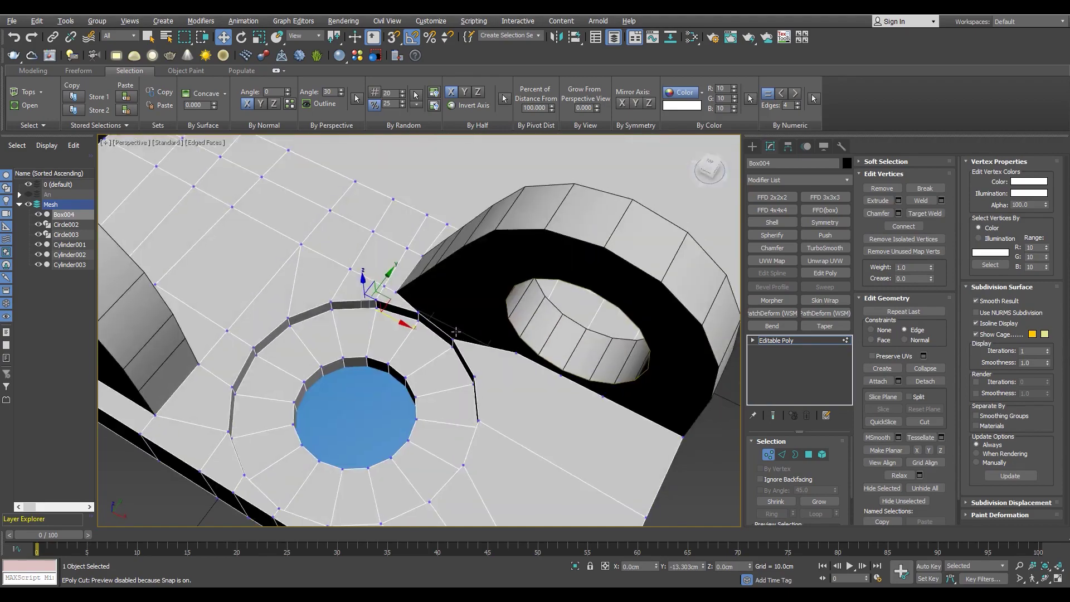
key("3")
scroll(489, 295, "up", 3)
key("1")
key("alt+c")
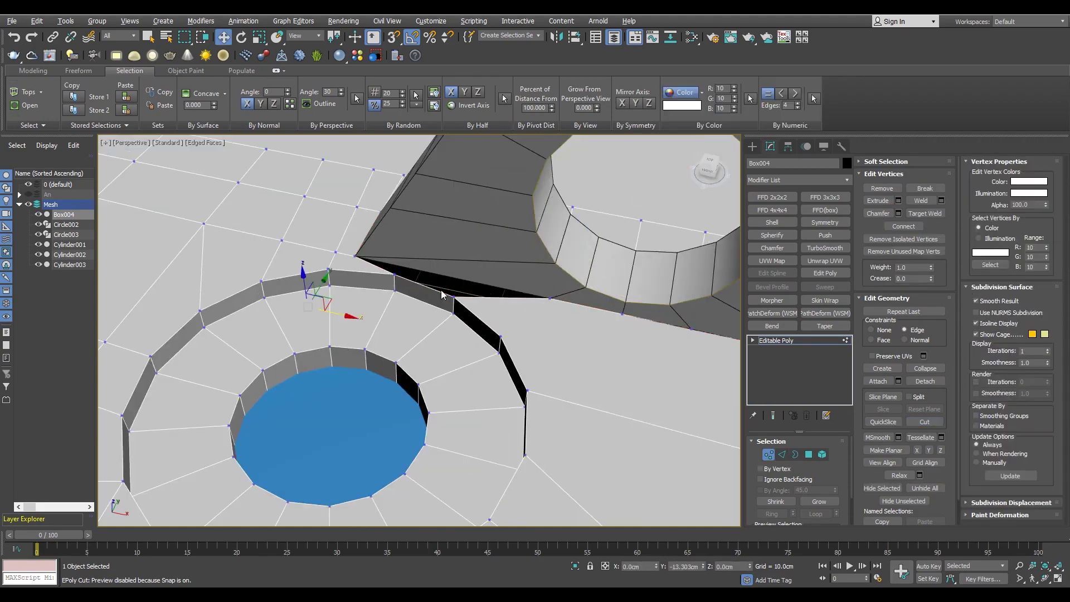
key("2")
key("F3")
double_click(431, 285)
Step: Turn off snapping and return to vertex level, orbiting around the slab
key("4")
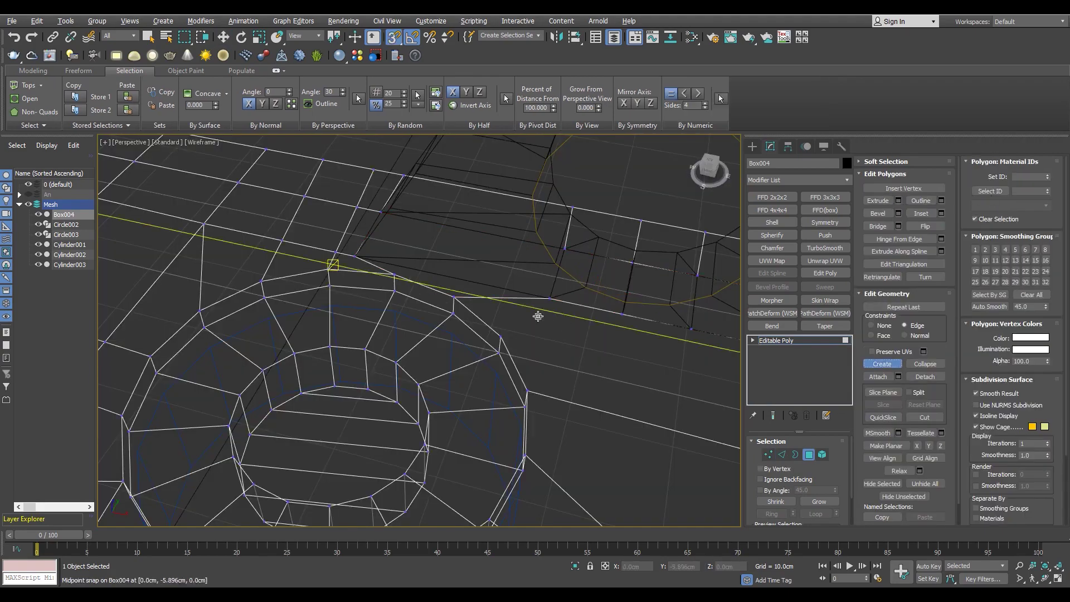
key("F3")
scroll(601, 360, "down", 5)
key("s")
middle_click_drag(601, 359, 501, 345, "alt")
scroll(427, 326, "up", 5)
key("1")
scroll(560, 378, "down", 3)
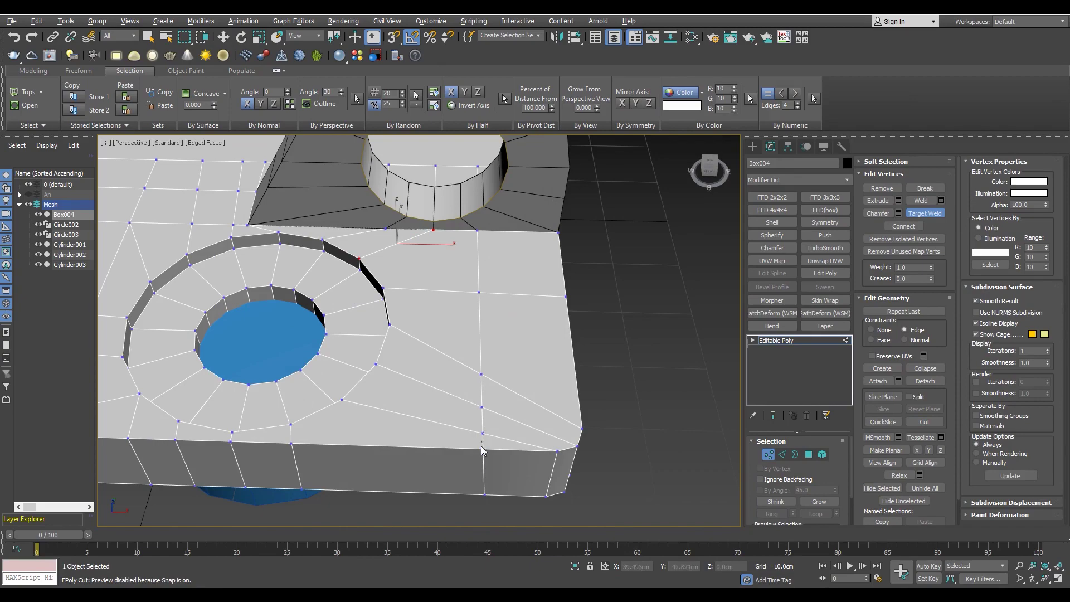
middle_click_drag(500, 413, 352, 360, "alt")
Step: Isolate the box and cut a vertical edge down its face between the edge loops
mouse_move(408, 341)
middle_mouse_down("alt")
mouse_move(410, 399)
mouse_move(426, 273)
middle_mouse_up("alt")
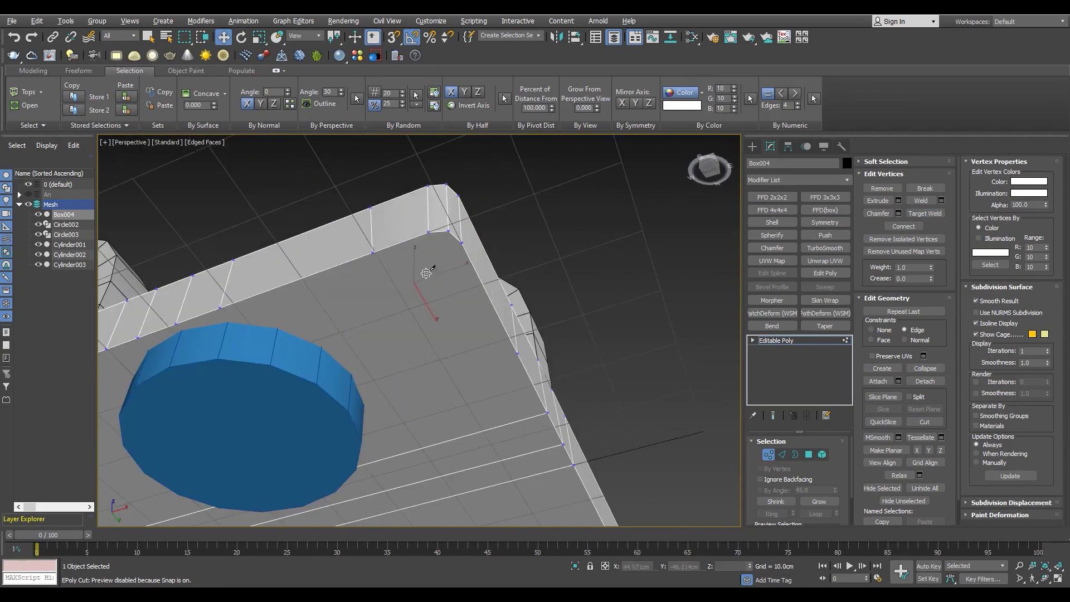
middle_click_drag(530, 473, 334, 284, "alt")
middle_click_drag(616, 284, 434, 244, "alt")
key("w")
key("alt+q")
key("6")
key("1")
scroll(481, 254, "up", 3)
left_click(378, 211)
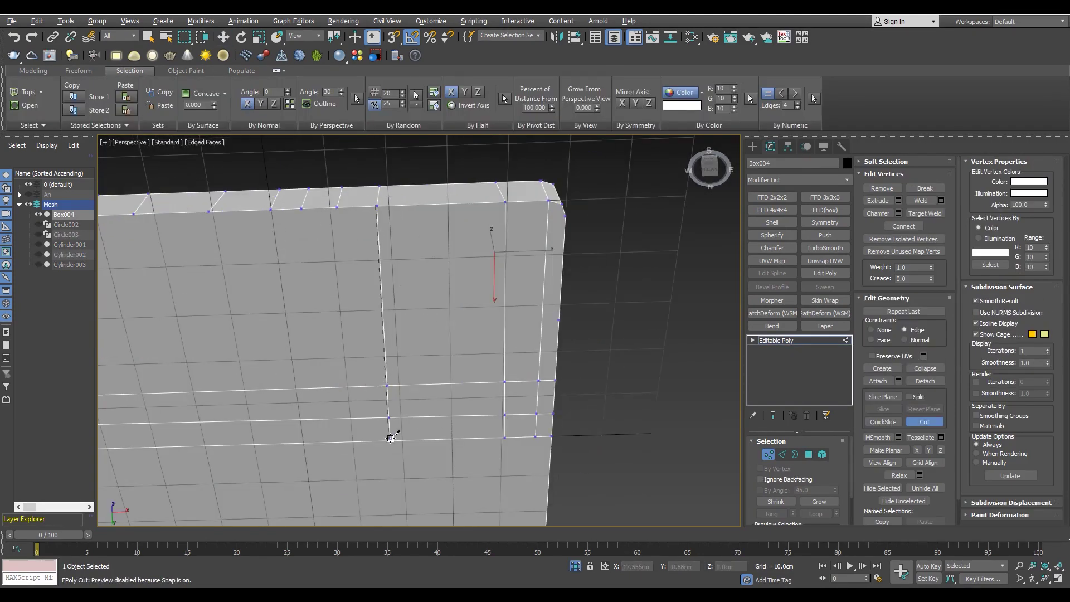
left_click(393, 438)
scroll(450, 276, "down", 3)
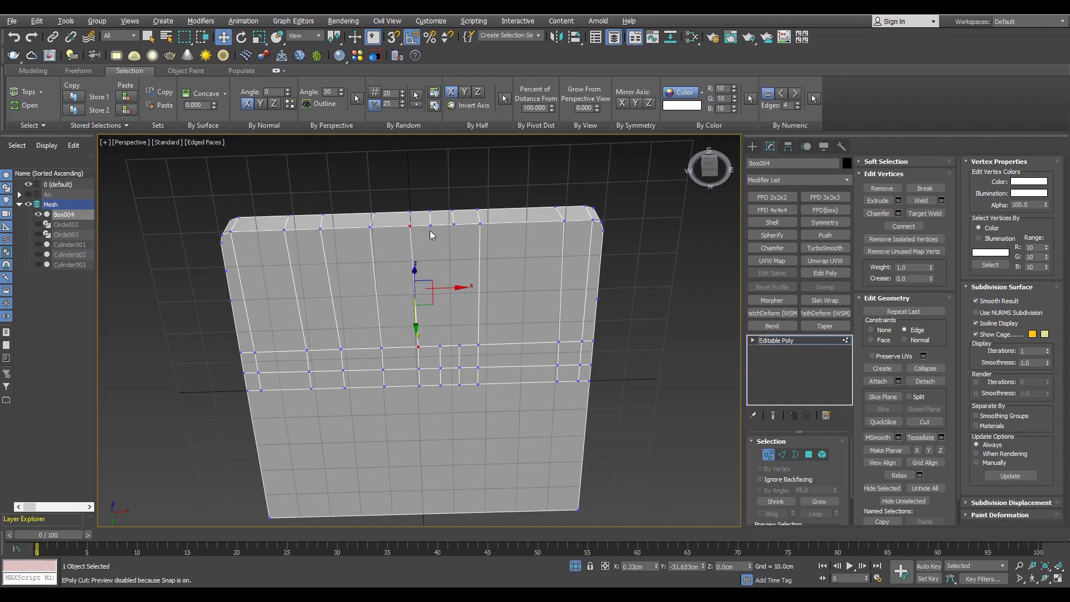
Step: Inspect the box's rounded corner and top, then exit Cut
mouse_move(454, 224)
middle_mouse_down("alt")
mouse_move(341, 303)
mouse_move(375, 310)
mouse_move(380, 296)
mouse_move(397, 316)
mouse_move(415, 189)
middle_mouse_up("alt")
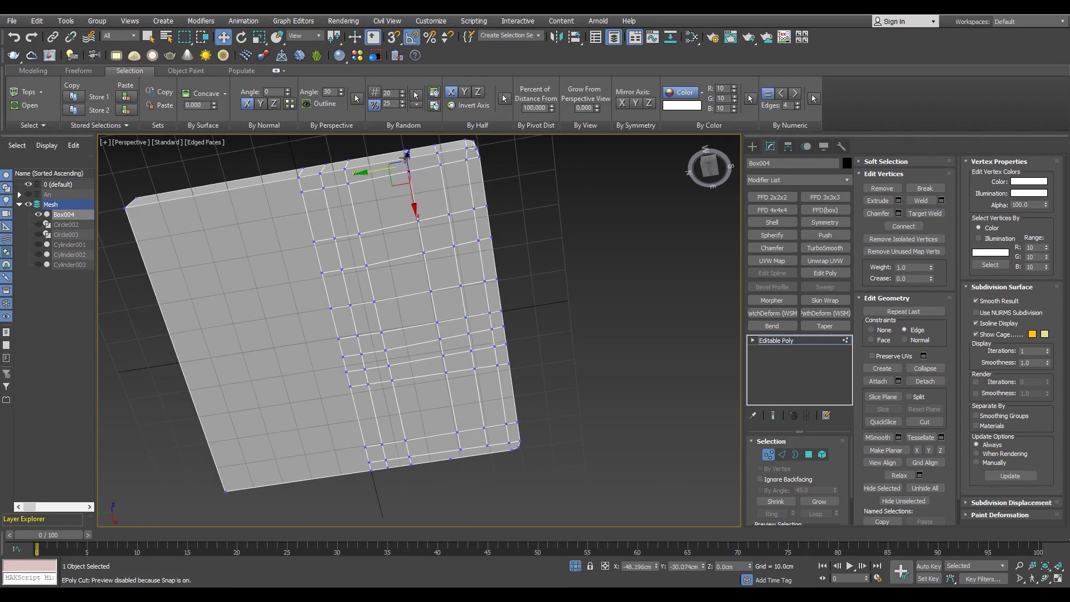
middle_click_drag(406, 159, 223, 301, "alt")
scroll(222, 301, "up", 2)
mouse_move(334, 312)
middle_mouse_down("alt")
mouse_move(453, 299)
mouse_move(468, 329)
middle_mouse_up("alt")
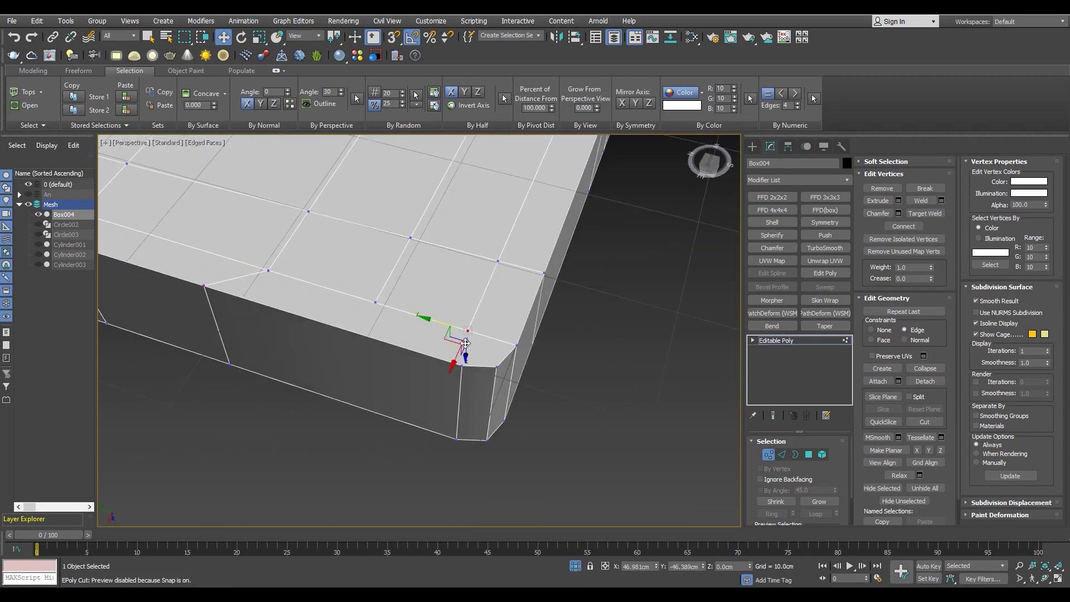
scroll(460, 340, "down", 2)
key("w")
scroll(336, 313, "down", 3)
mouse_move(336, 313)
middle_mouse_down("alt")
mouse_move(385, 435)
mouse_move(362, 390)
middle_mouse_up("alt")
scroll(393, 405, "up", 2)
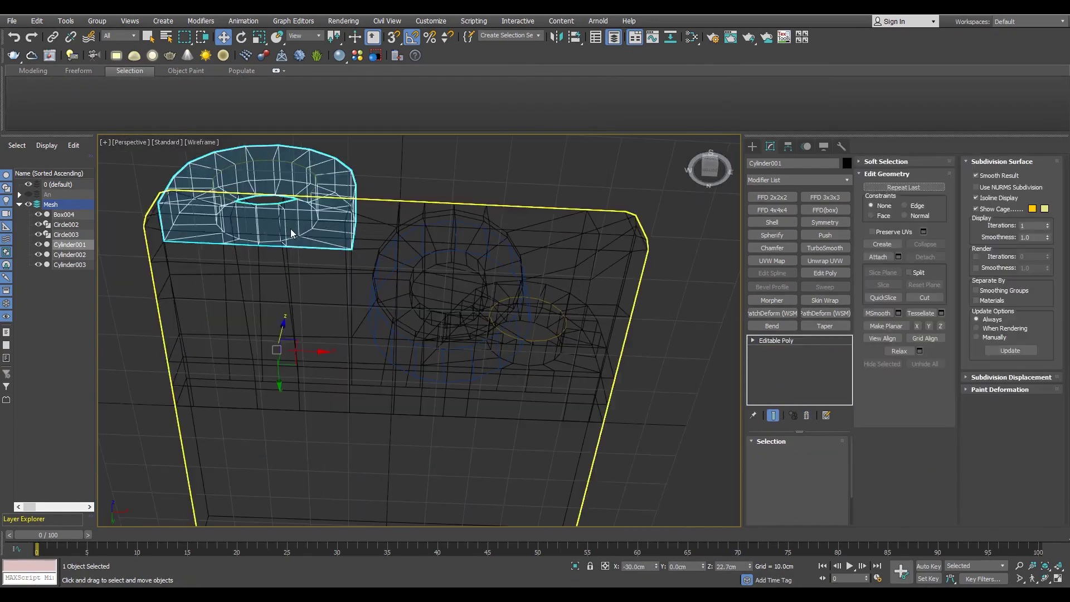
Step: Select Object003's circular cap polygon for a Bevel inset with -0.308cm outline
key("4")
left_click(291, 233)
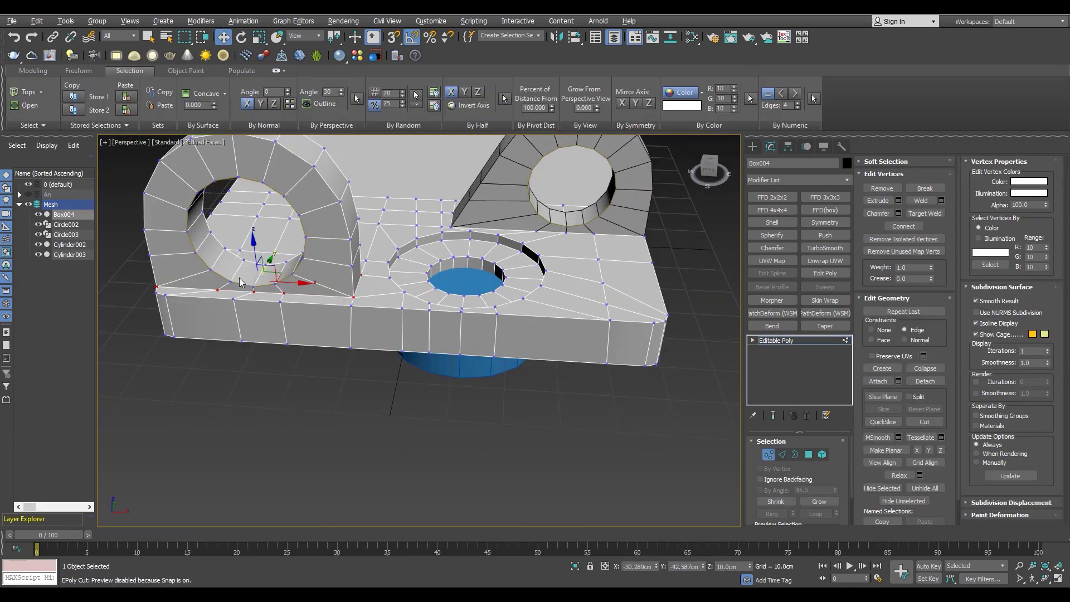
scroll(187, 310, "up", 8)
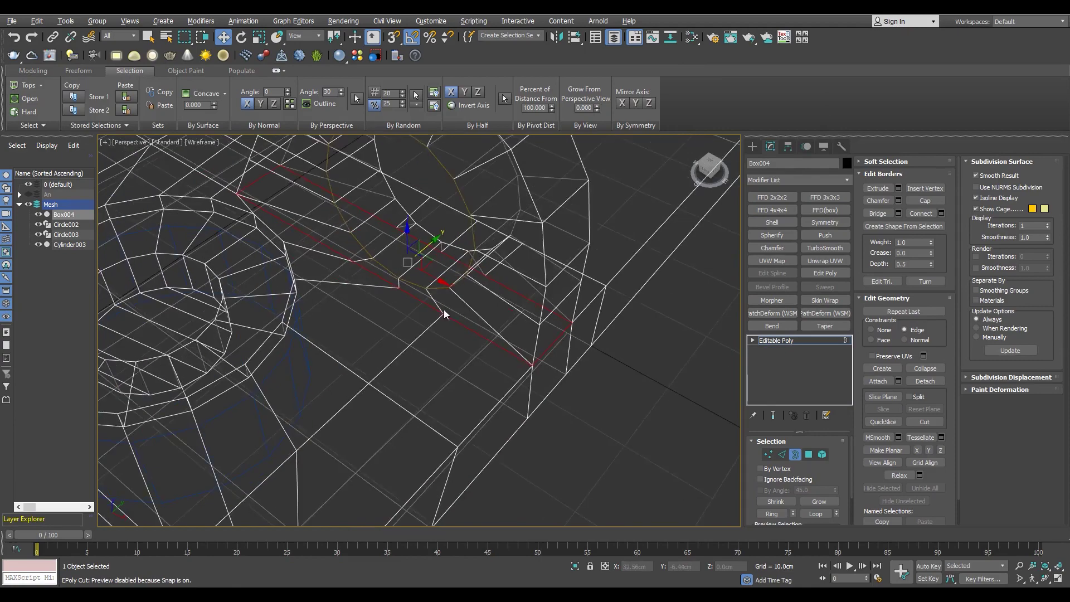
key("1")
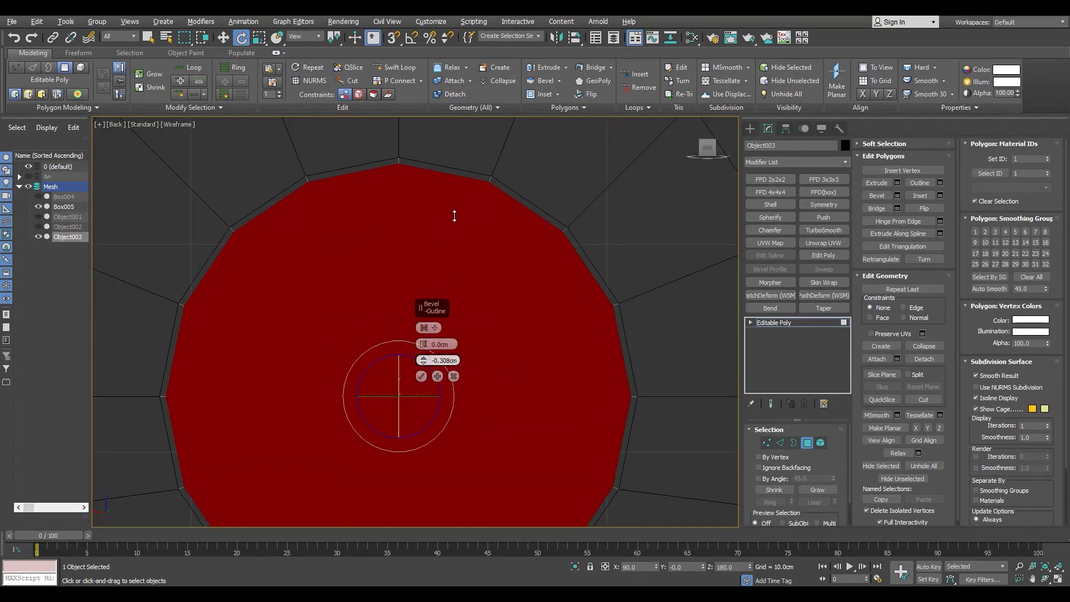
Step: Confirm the -0.308cm cap inset, then pick the lug's circular cap face with snapping off
left_click(425, 375)
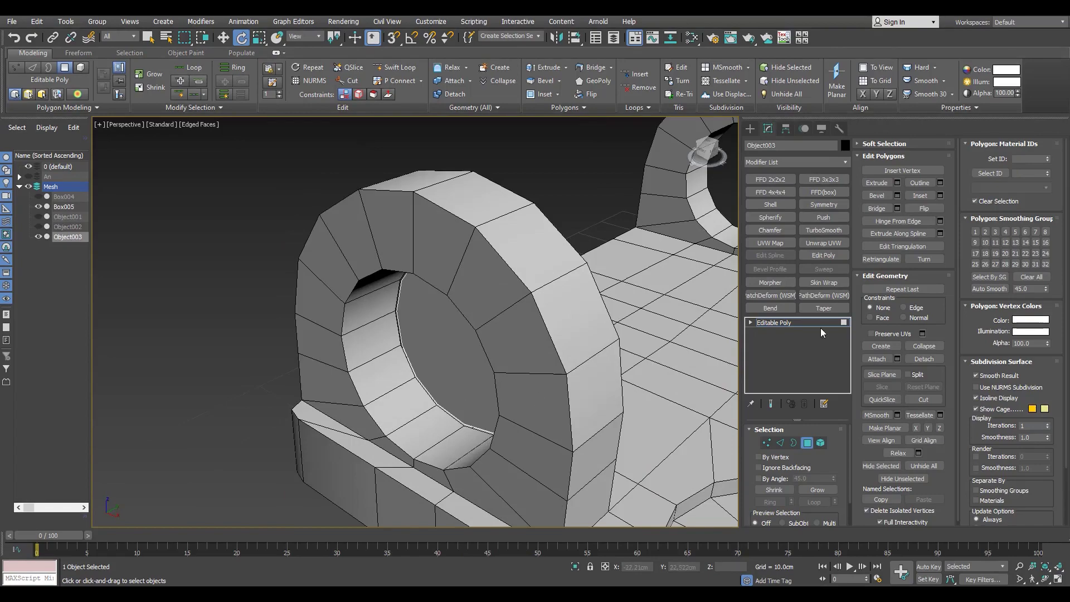
left_click(780, 322)
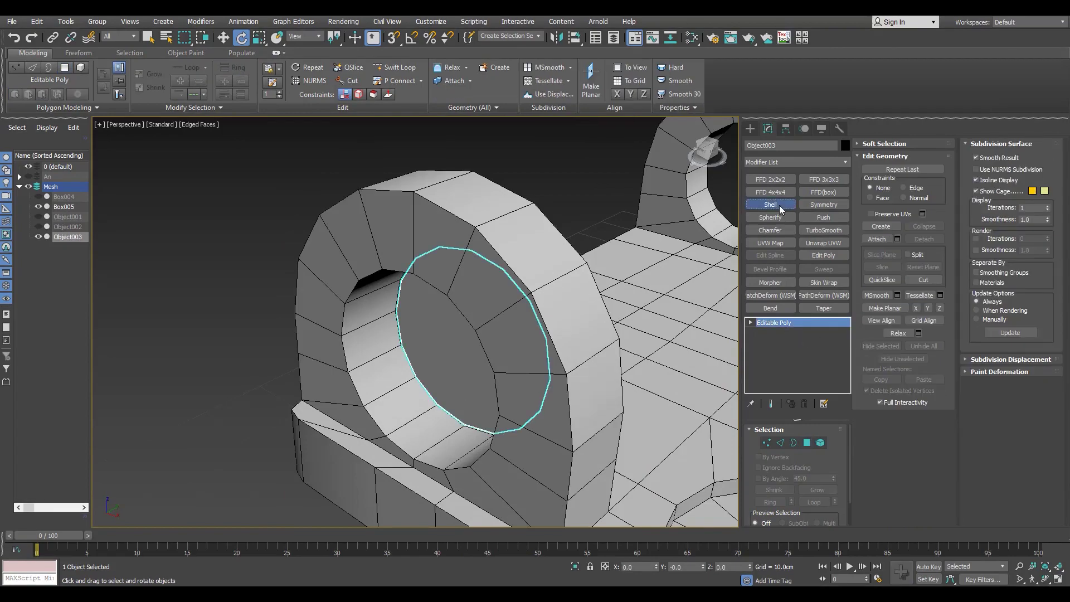
mouse_move(441, 390)
left_mouse_down()
mouse_move(442, 411)
mouse_move(435, 377)
left_mouse_up()
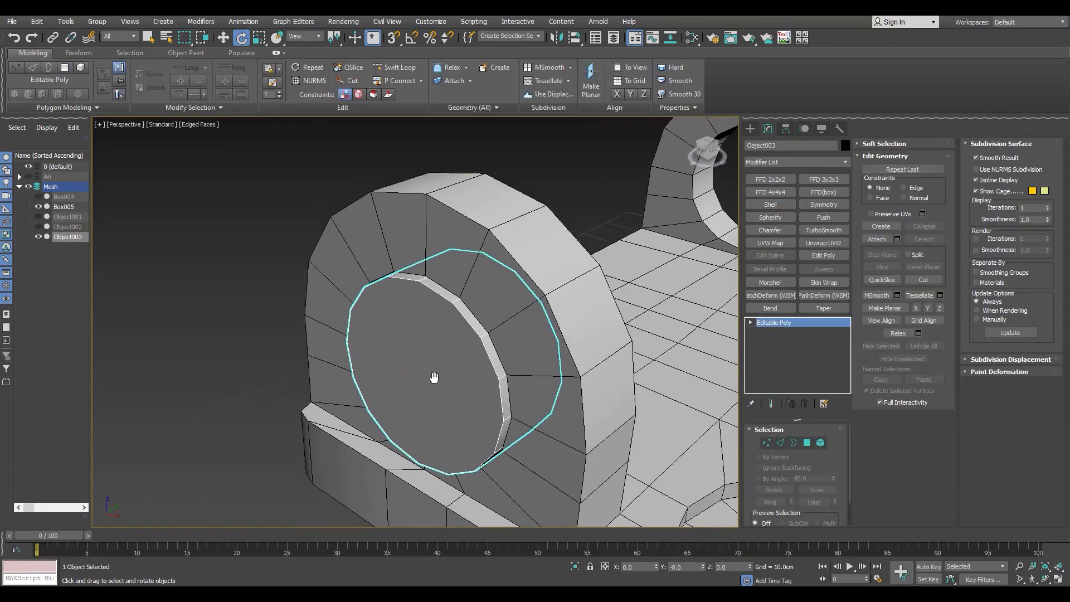
key("4")
key("w")
left_click(447, 367)
key("s")
middle_click_drag(488, 332, 432, 372, "alt")
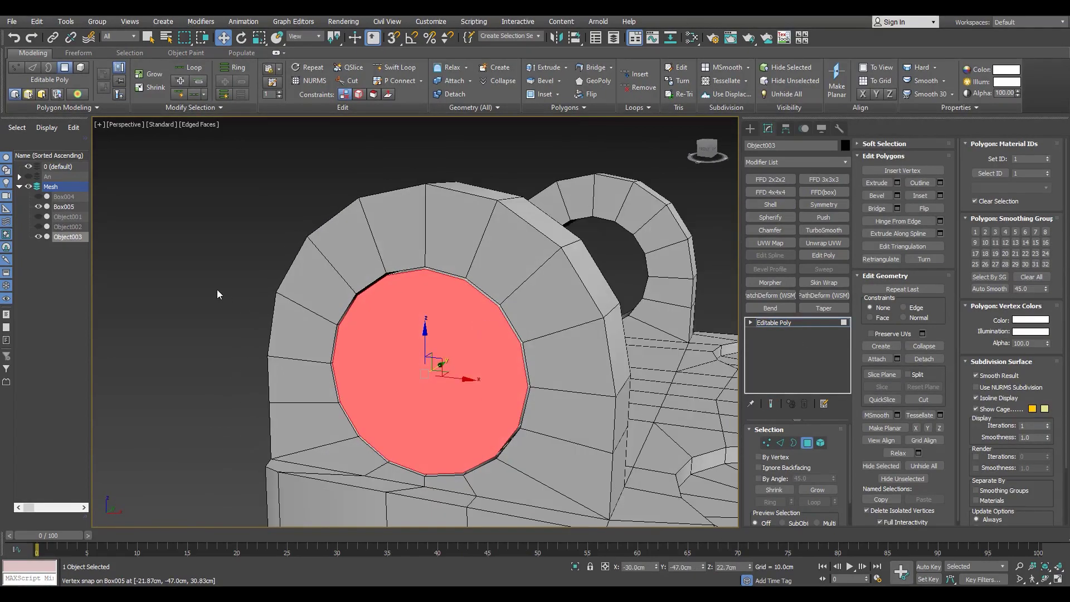
scroll(431, 371, "down", 5)
scroll(432, 372, "up", 5)
Step: Bevel the lug's circular cap face inward and apply it
left_click(432, 372)
scroll(440, 365, "up", 5)
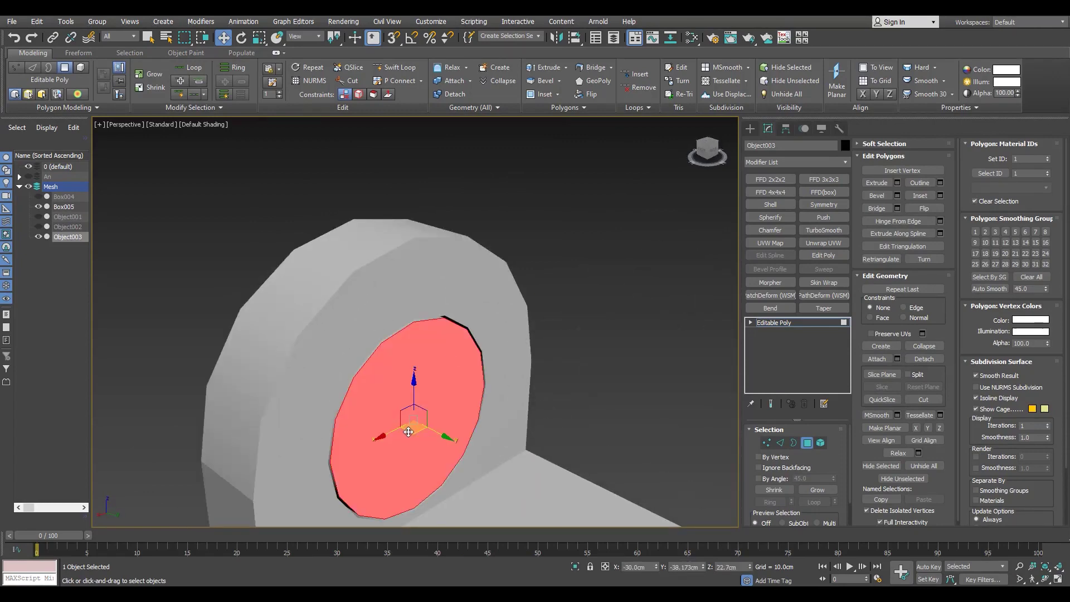
key("F4")
key("shift+b")
left_click_drag(437, 284, 436, 293)
mouse_move(436, 293)
middle_mouse_down("alt")
mouse_move(382, 382)
mouse_move(411, 363)
mouse_move(390, 334)
middle_mouse_up("alt")
left_click(434, 377)
Step: Select the ring of rim faces and bevel them out to 6.221cm height
scroll(387, 359, "up", 2)
left_click(349, 323)
left_click(349, 334, "shift")
left_click(424, 328)
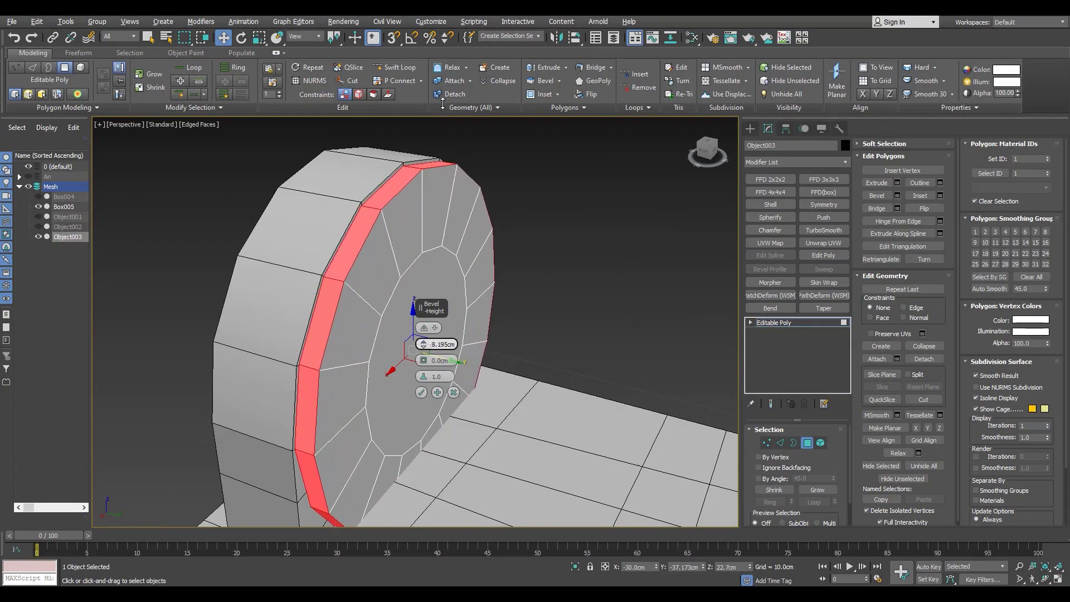
scroll(390, 356, "down", 3)
mouse_move(390, 356)
middle_mouse_down("alt")
mouse_move(329, 394)
mouse_move(458, 322)
middle_mouse_up("alt")
key("F3")
key("F3")
scroll(423, 346, "up", 4)
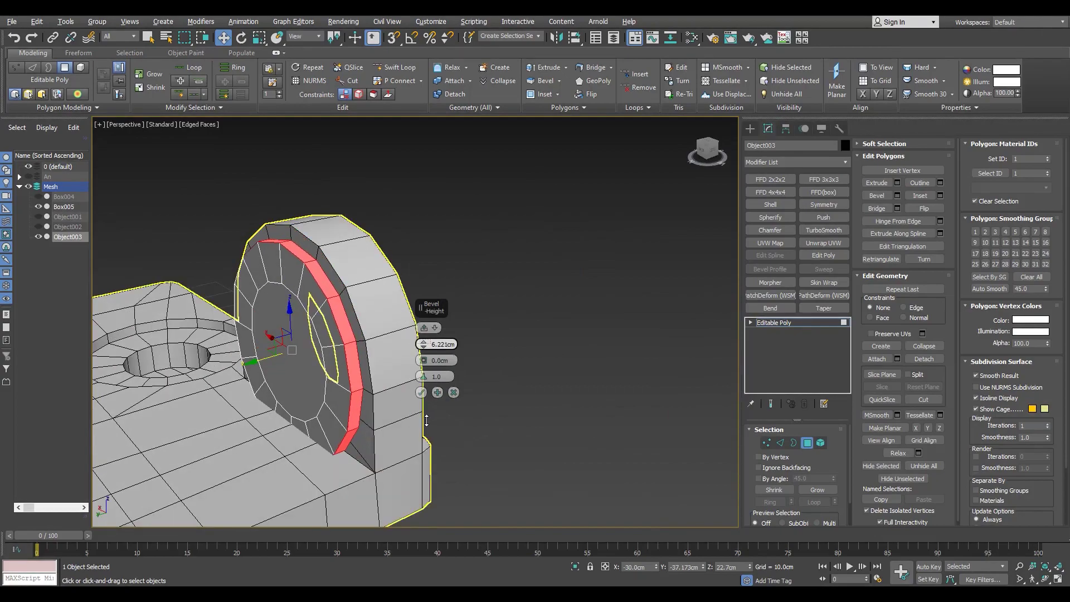
scroll(380, 418, "down", 3)
middle_click_drag(380, 418, 390, 412, "alt")
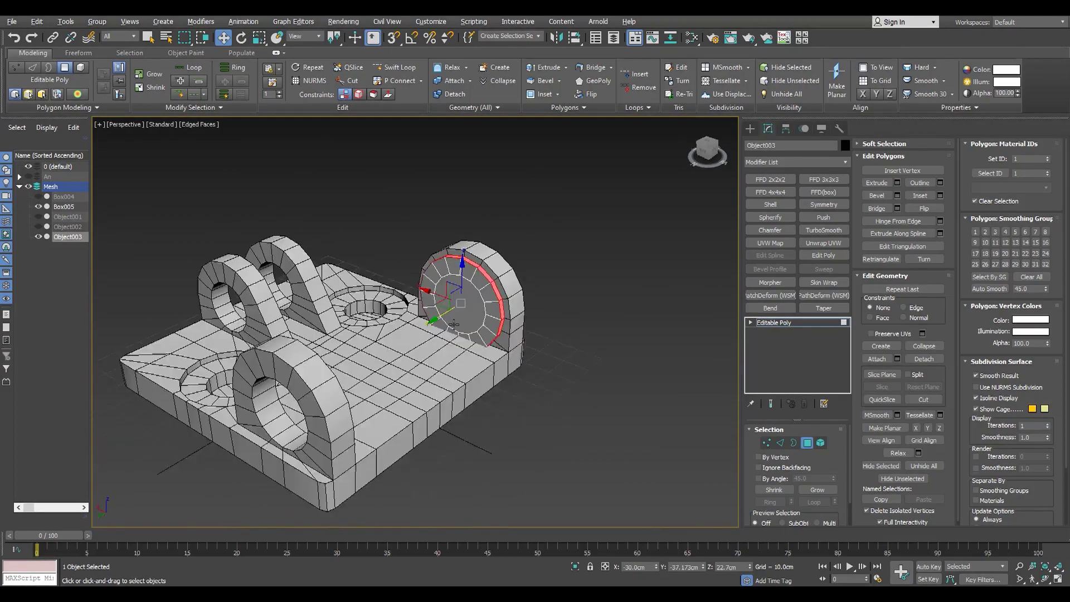
Step: Box-select the disc lug's front vertex row in the maximized Top view
scroll(388, 415, "up", 5)
key("alt+w")
key("alt+w")
scroll(445, 377, "up", 5)
key("F3")
key("1")
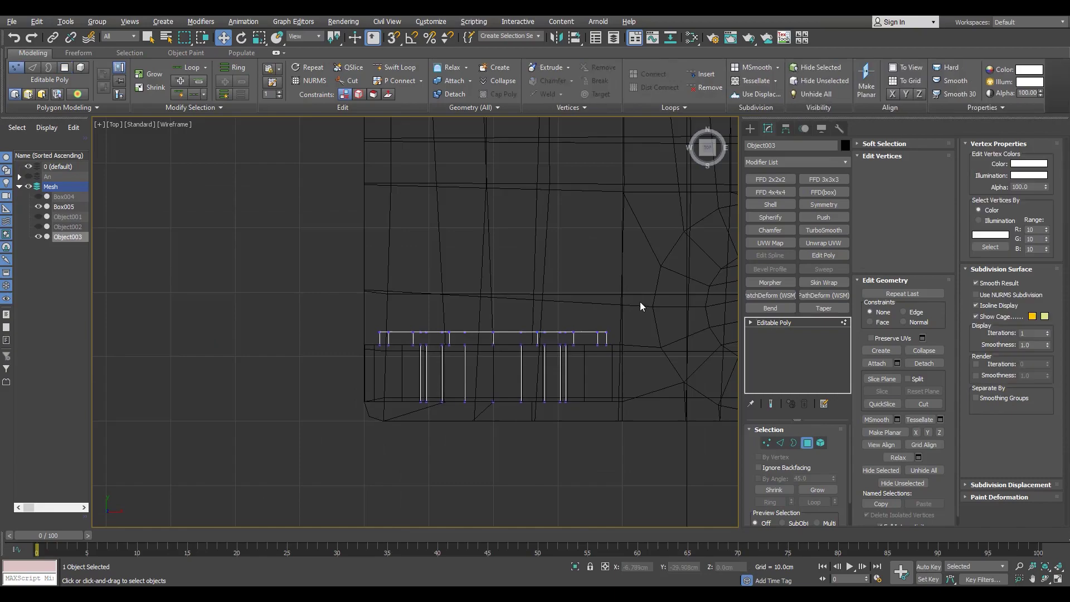
left_click_drag(231, 368, 231, 368)
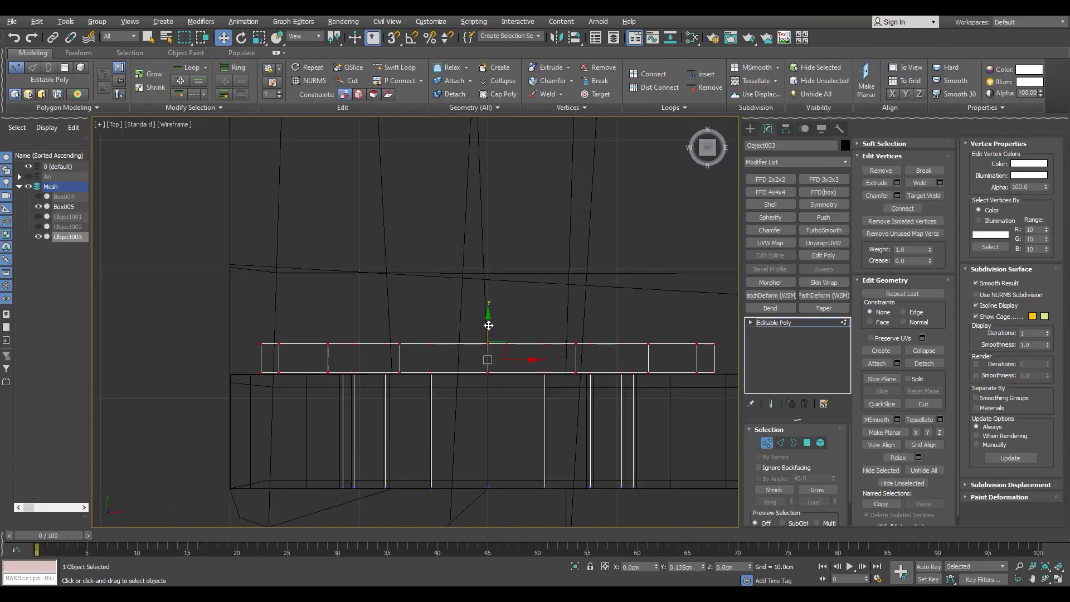
key("F3")
scroll(484, 334, "up", 3)
Step: Restore the four-view layout and select the base box Box005 for edge editing
key("alt+w")
key("alt+w")
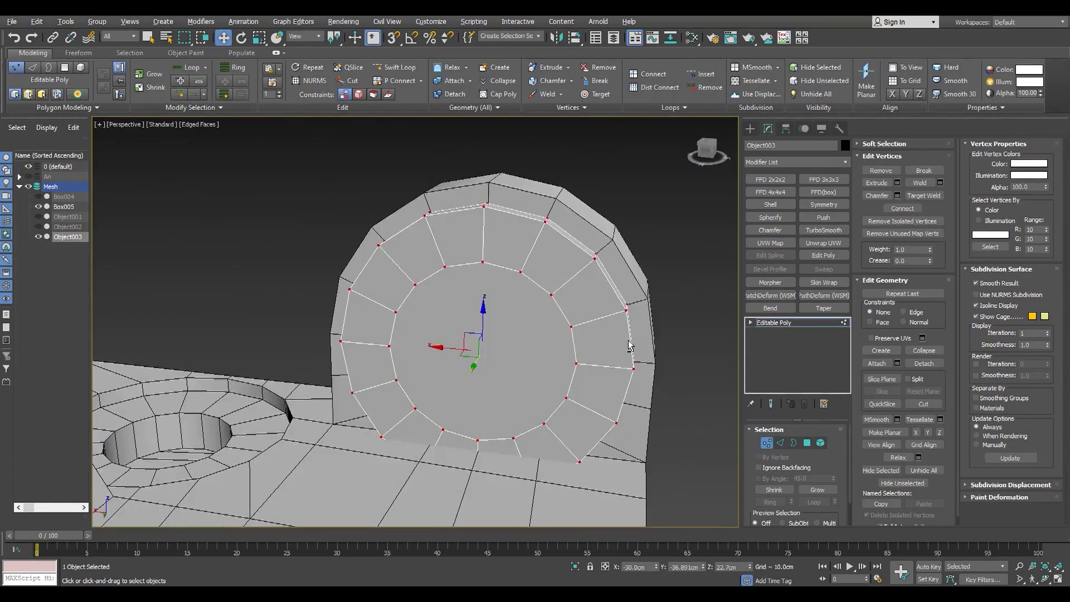
scroll(557, 390, "down", 4)
left_click(551, 439)
mouse_move(550, 439)
middle_mouse_down("alt")
mouse_move(372, 426)
mouse_move(395, 444)
middle_mouse_up("alt")
scroll(389, 389, "up", 5)
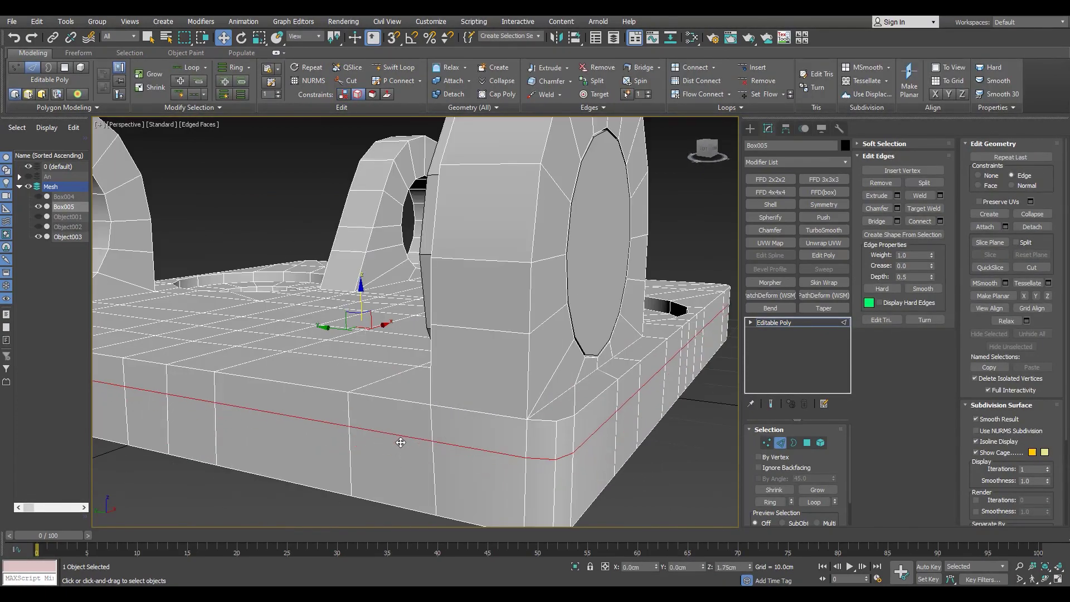
Step: Select the strip of base polygons beside the disc lug and inspect it in wireframe
scroll(404, 443, "down", 3)
key("4")
left_click(574, 401)
mouse_move(574, 401)
middle_mouse_down("alt")
mouse_move(354, 371)
mouse_move(395, 351)
middle_mouse_up("alt")
key("F3")
scroll(395, 351, "up", 2)
key("2")
scroll(406, 401, "down", 3)
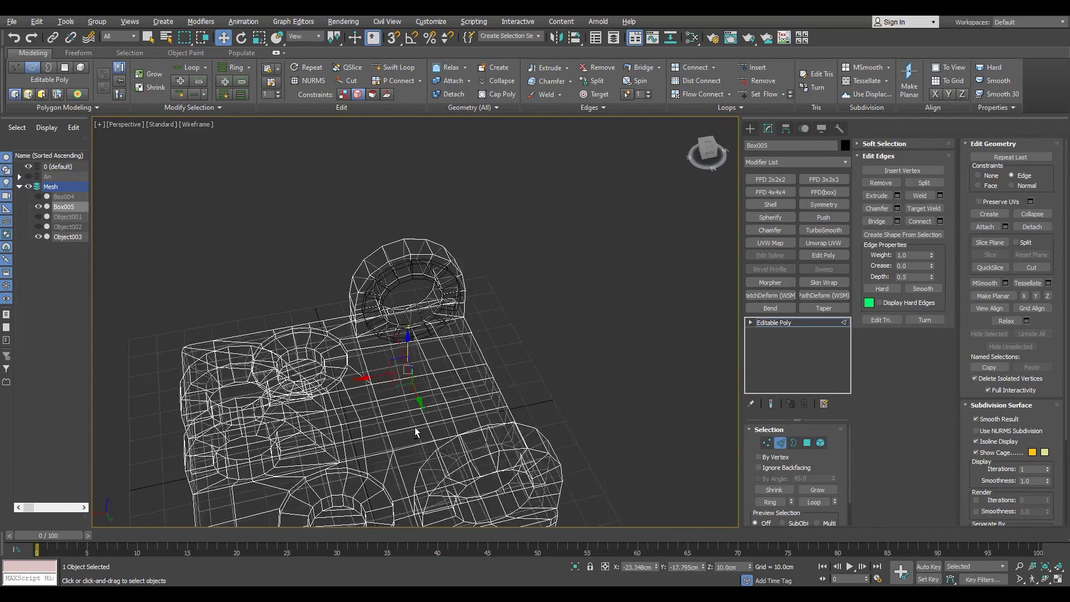
scroll(390, 390, "up", 4)
key("F3")
key("F3")
middle_click_drag(390, 390, 342, 382, "alt")
scroll(356, 301, "up", 2)
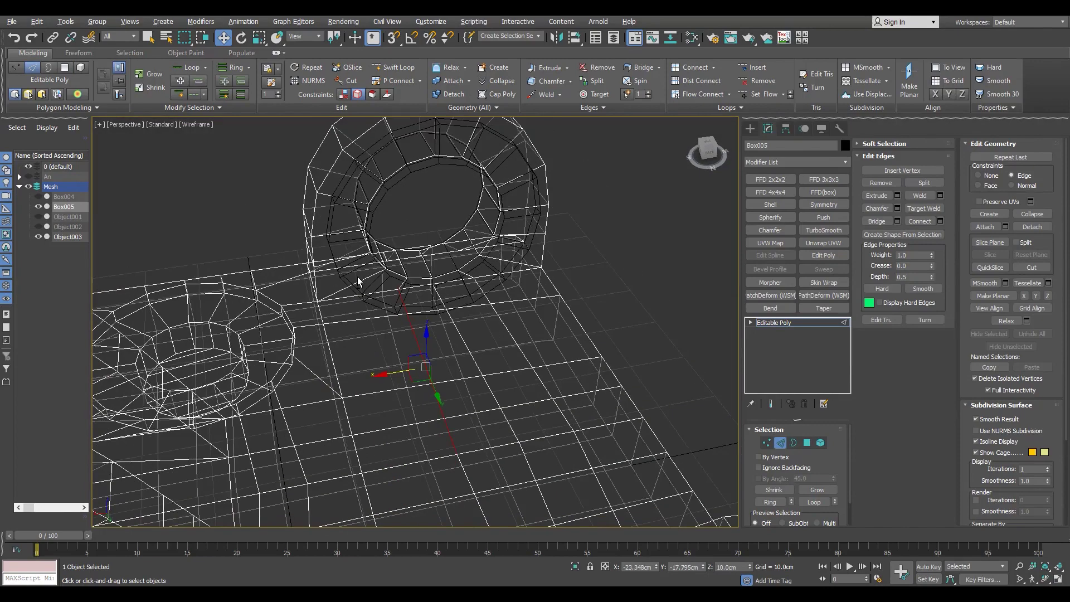
scroll(361, 304, "up", 3)
key("F3")
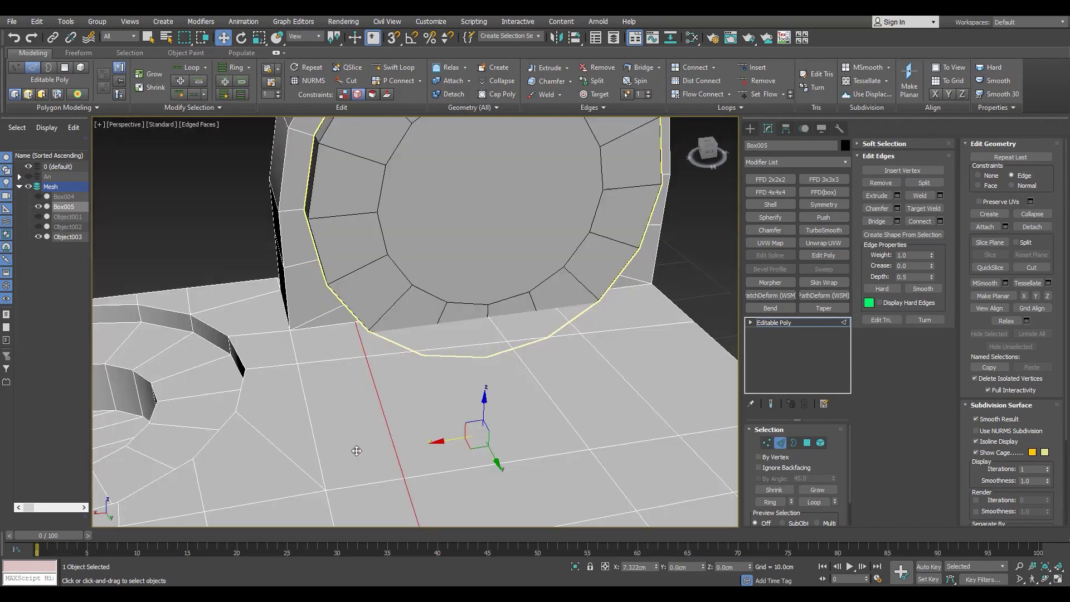
scroll(357, 427, "down", 3)
Step: Bevel the selected base polygons down to -3.863cm, forming a recessed step
key("4")
middle_click_drag(239, 458, 339, 366, "alt")
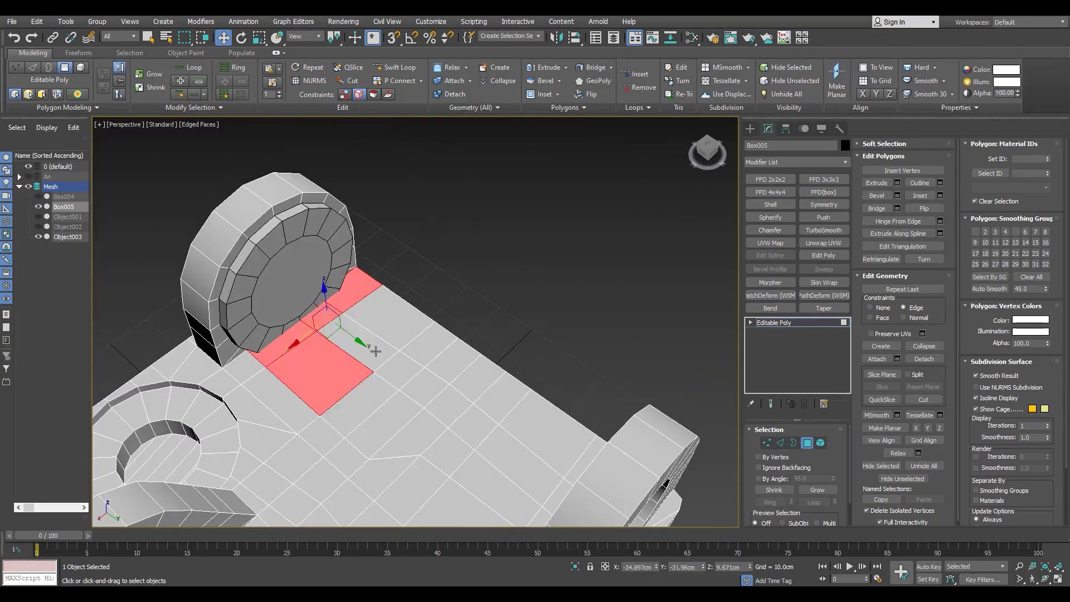
middle_click_drag(478, 385, 311, 387, "alt")
scroll(311, 387, "up", 2)
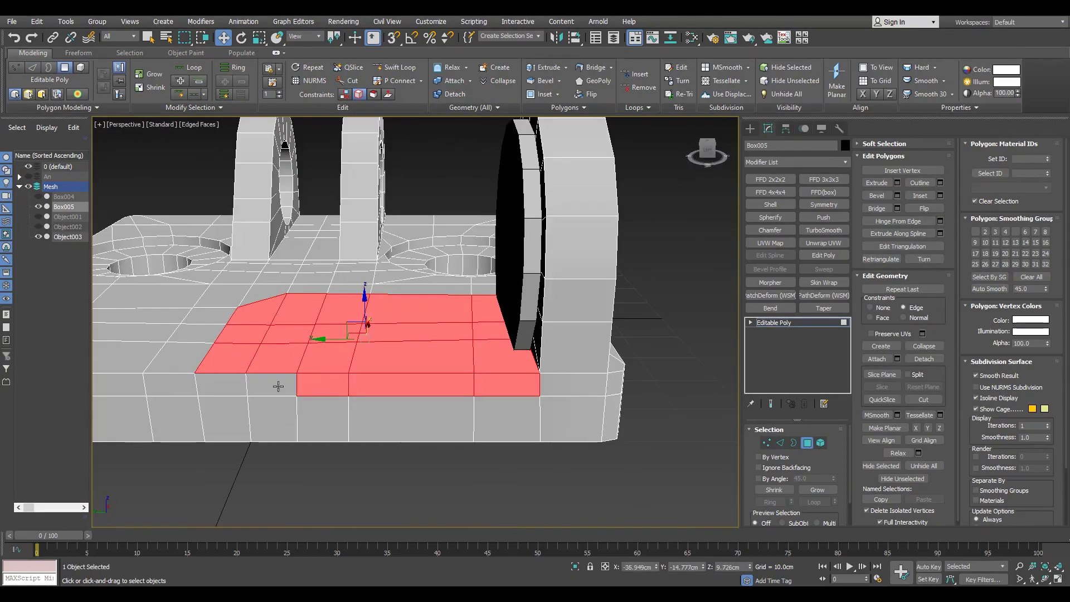
key("F3")
key("shift+ctrl+b")
left_click_drag(424, 344, 427, 356)
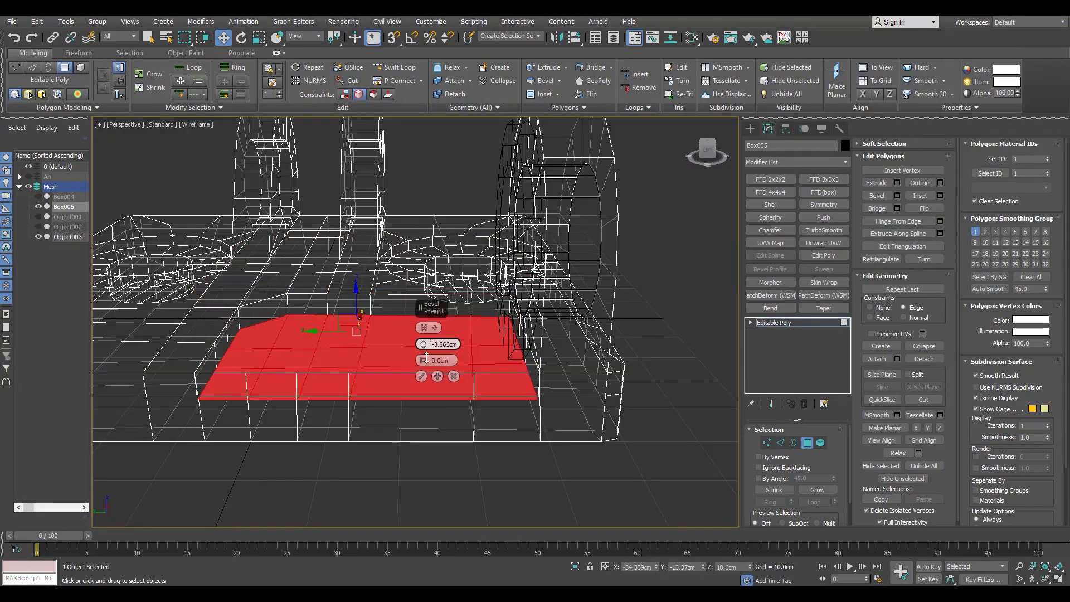
left_click(421, 377)
middle_click_drag(421, 379, 358, 323, "alt")
key("shift+x")
left_click_drag(357, 352, 505, 373)
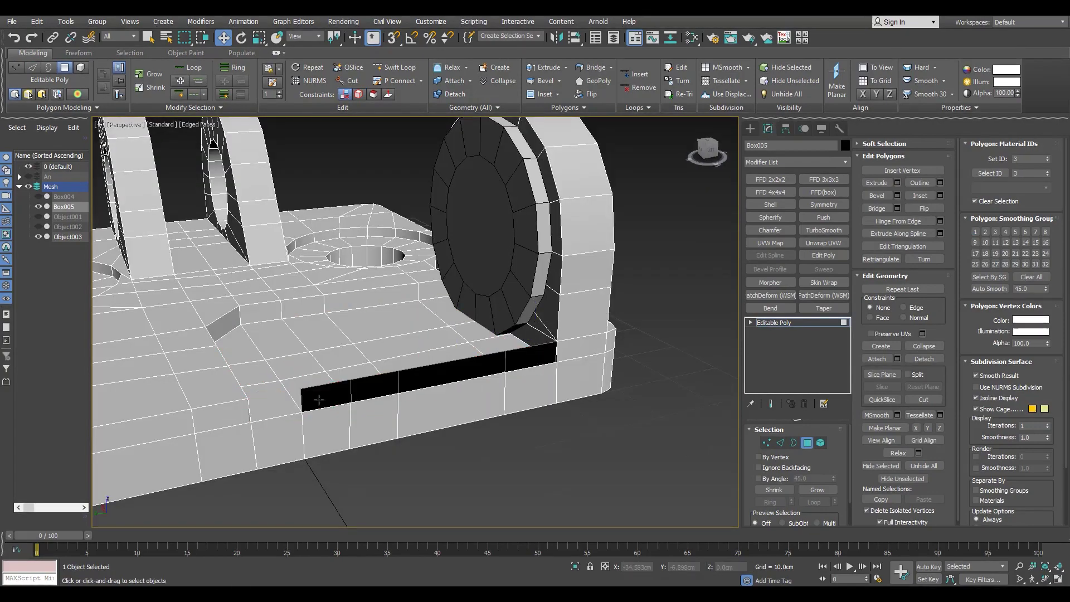
Step: Inspect the base slab's vertices, toggling wireframe display on and off
scroll(531, 359, "down", 5)
scroll(524, 360, "up", 8)
key("1")
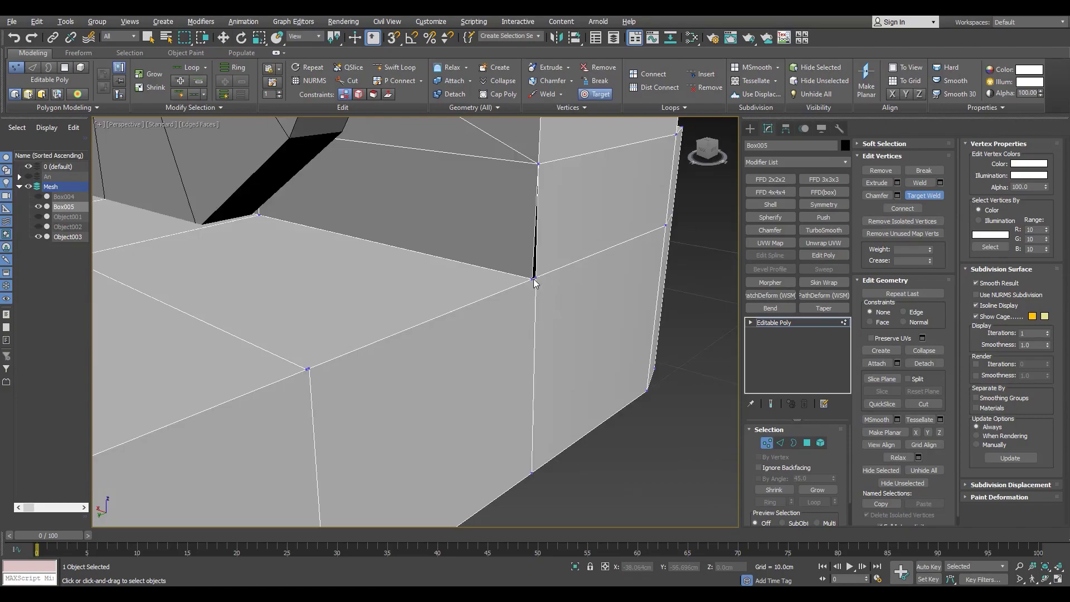
scroll(518, 361, "up", 1)
scroll(550, 206, "up", 3)
scroll(437, 411, "down", 3)
key("F3")
scroll(432, 449, "down", 3)
scroll(432, 449, "down", 3)
key("F3")
scroll(574, 273, "up", 4)
scroll(518, 337, "up", 4)
Step: Review the base in border and vertex modes with edges shown over the shaded model
right_click(518, 336)
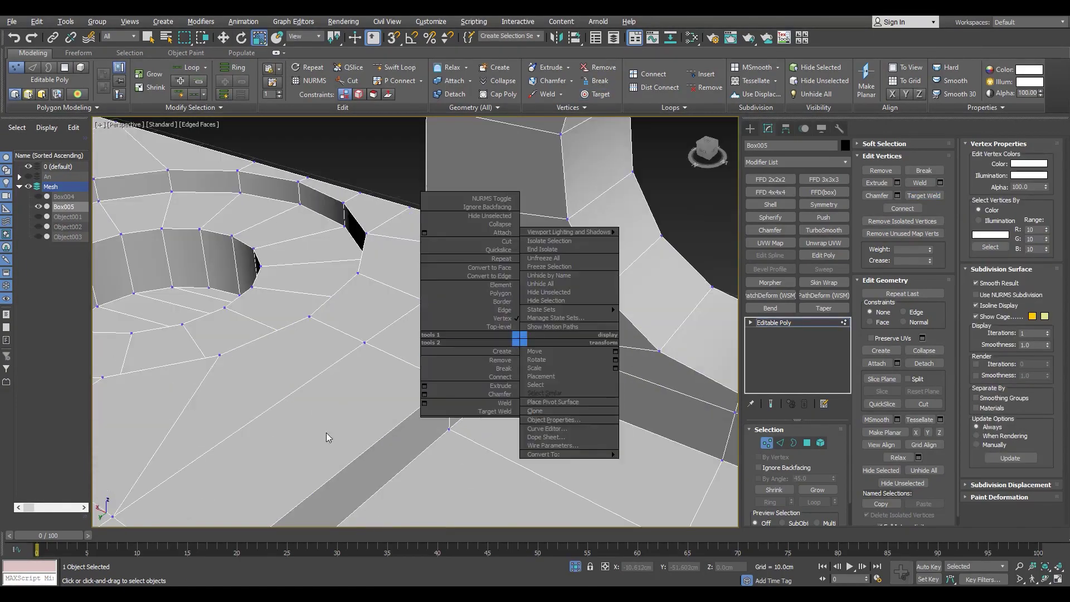
key("3")
key("F3")
key("1")
scroll(542, 384, "down", 5)
scroll(558, 395, "up", 6)
key("F3")
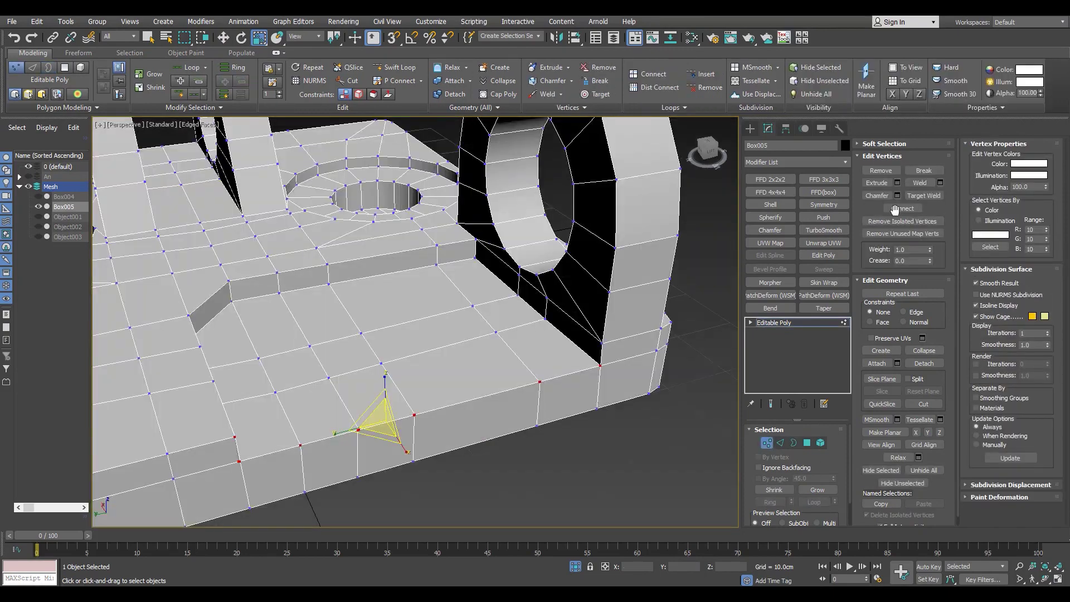
scroll(569, 400, "down", 5)
scroll(432, 418, "up", 6)
scroll(433, 418, "up", 2)
Step: Start a vertex weld on the base in wireframe, then cancel it
key("F3")
key("ctrl+w")
right_click(248, 361)
scroll(377, 409, "down", 5)
scroll(308, 406, "up", 5)
key("F3")
scroll(449, 444, "down", 4)
Step: Switch Box005 to Element selection mode from the quad menu
right_click(468, 390)
left_click(365, 370)
scroll(365, 370, "down", 5)
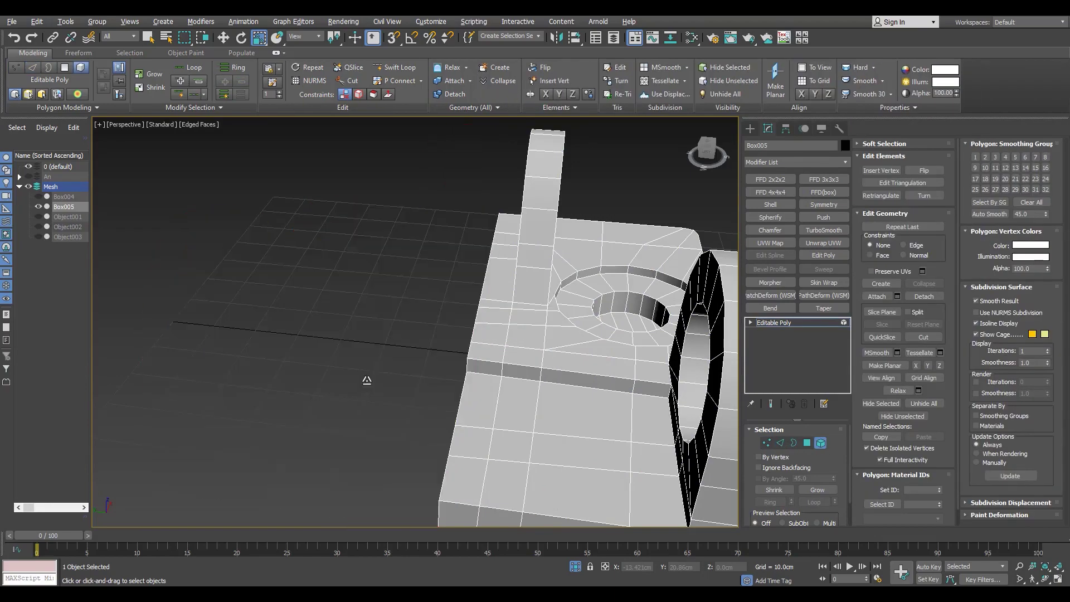
scroll(424, 422, "down", 4)
scroll(423, 422, "up", 8)
key("r")
Step: Add a Symmetry modifier to Box005 with Mirror Axis Y and Flip enabled
left_click(823, 205)
left_click(789, 451)
middle_click_drag(465, 380, 462, 357, "alt")
scroll(462, 389, "down", 4)
scroll(461, 402, "up", 2)
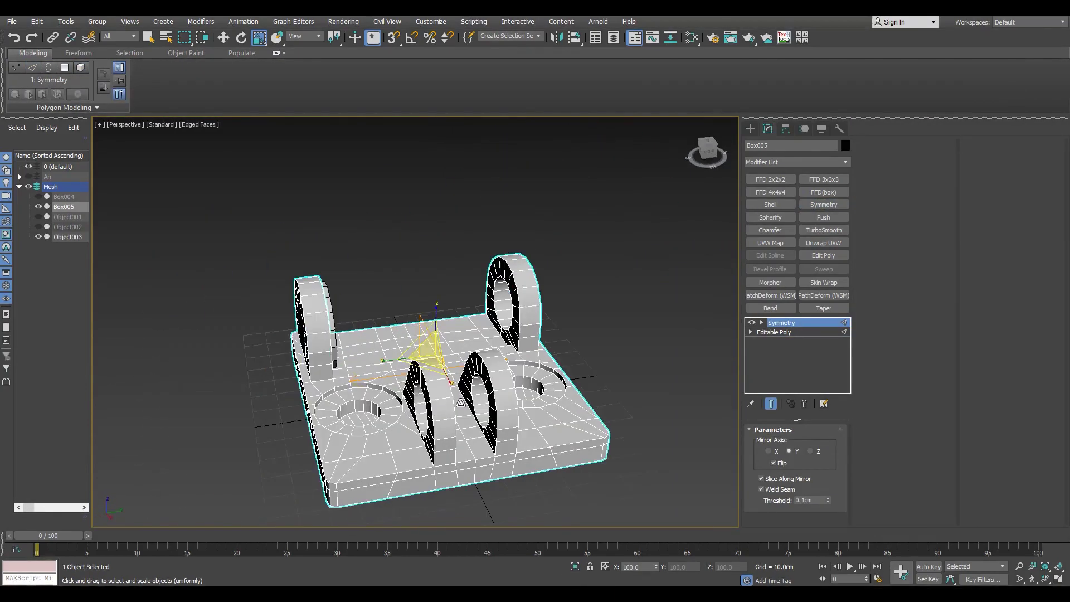
Step: Select the ring Object003 and pick its inner disc face in Polygon mode
left_click(782, 337)
mouse_move(423, 362)
middle_mouse_down("alt")
mouse_move(401, 334)
mouse_move(423, 390)
middle_mouse_up("alt")
scroll(401, 346, "up", 4)
left_click(379, 357)
scroll(424, 390, "down", 3)
key("4")
scroll(501, 334, "up", 3)
left_click(502, 334)
Step: Detach the ring's inner disc as Object004 and adjust its pivot settings
key("w")
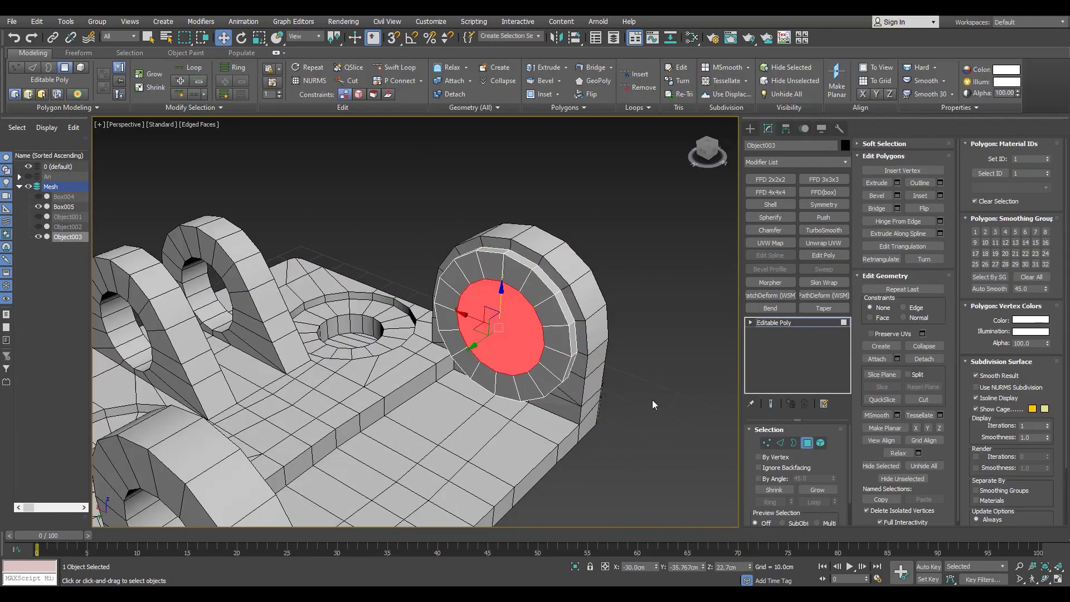
left_click(571, 307)
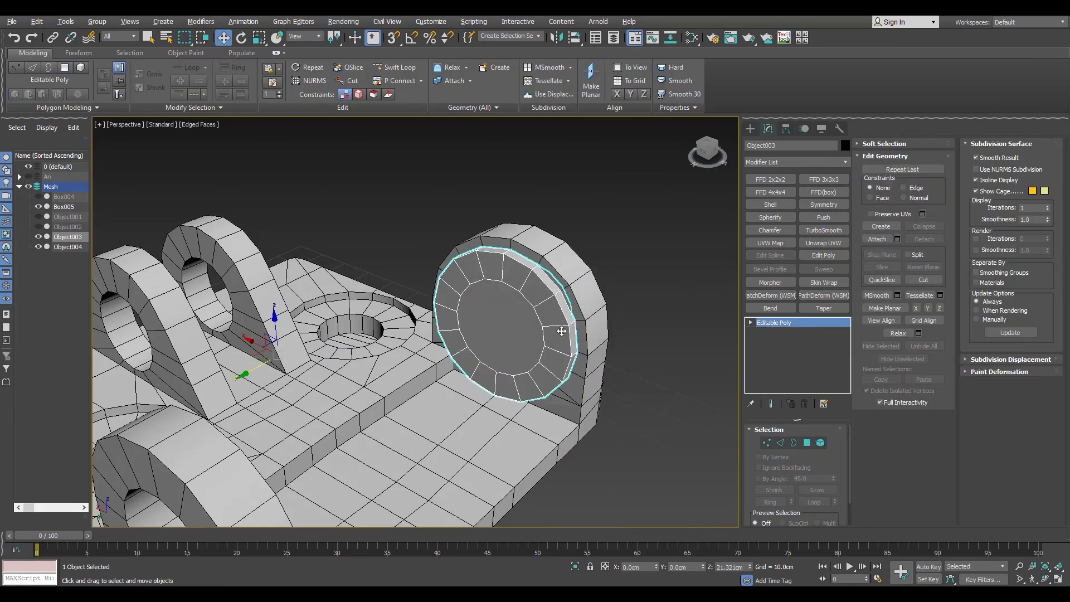
left_click(784, 129)
key("k")
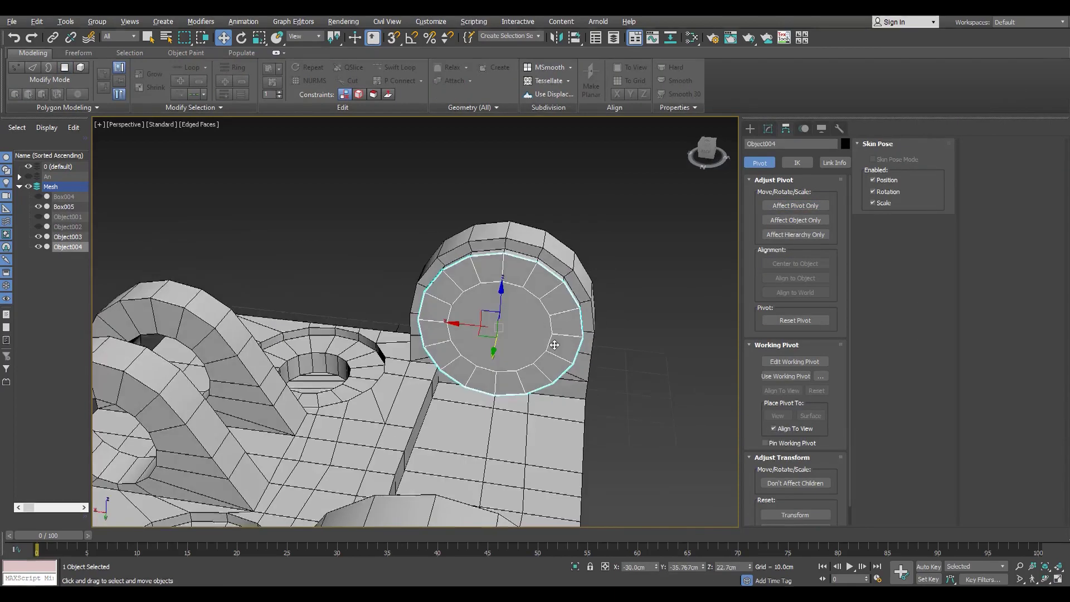
key("F3")
Step: Select the vertices on one half of the detached disc in wireframe
key("1")
scroll(478, 219, "down", 2)
scroll(504, 225, "up", 4)
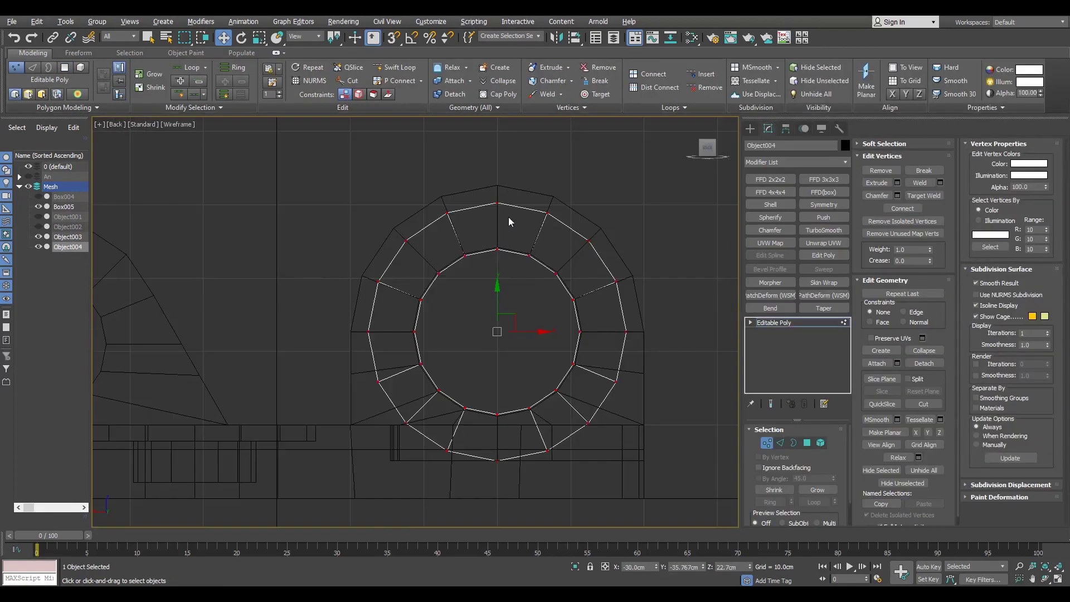
key("p")
key("F3")
left_click_drag(593, 217, 514, 440)
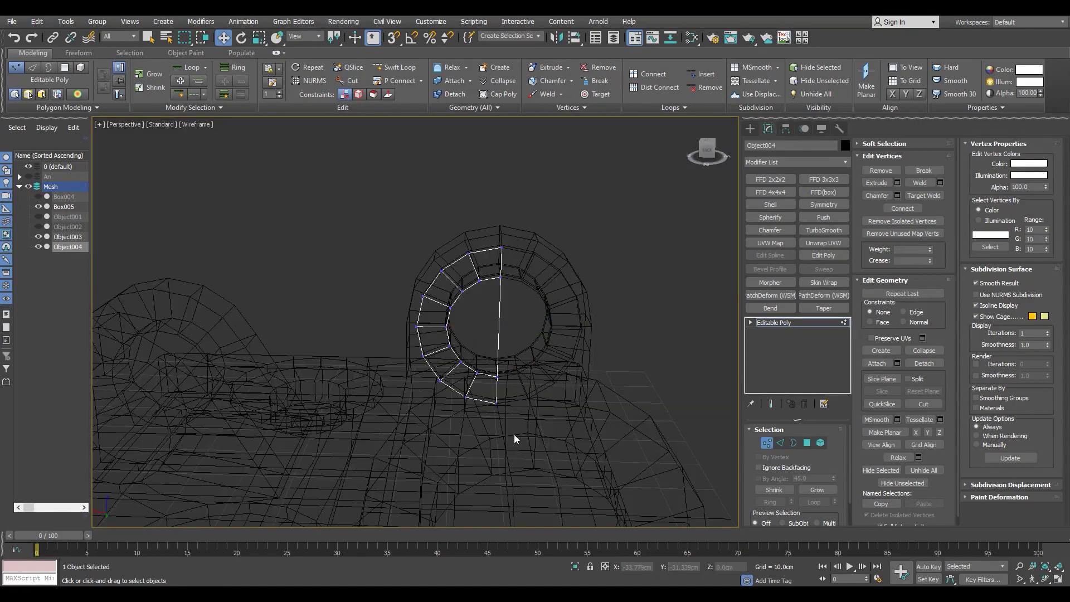
Step: Extend the disc's open edges into a flat strip with a rounded end
key("2")
key("F3")
scroll(635, 339, "down", 5)
key("alt+w")
key("alt+w")
left_click(780, 323)
scroll(468, 296, "up", 4)
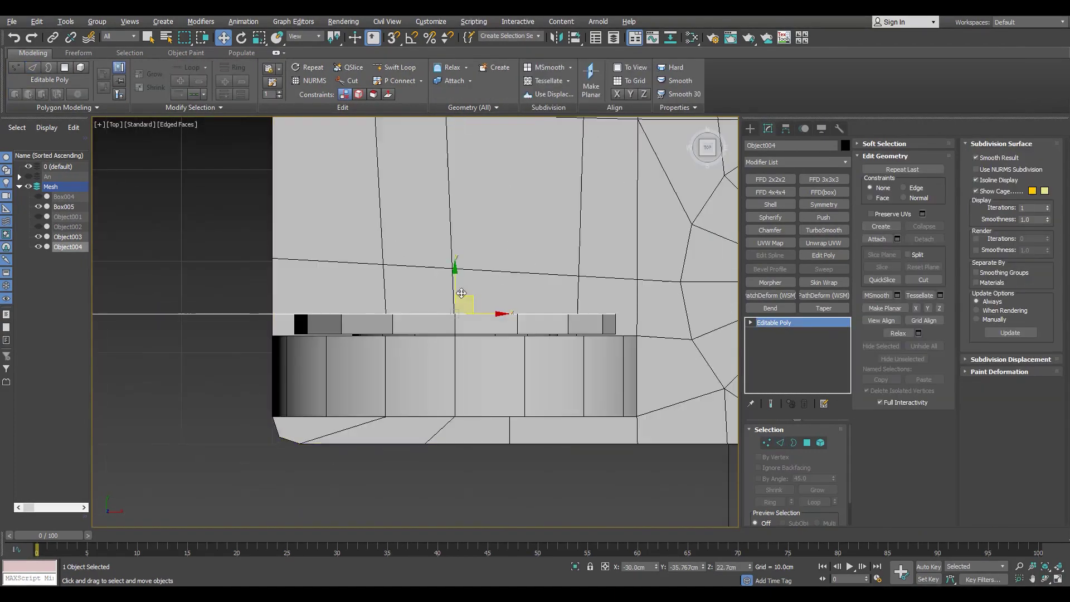
key("p")
middle_click_drag(457, 286, 613, 286, "alt")
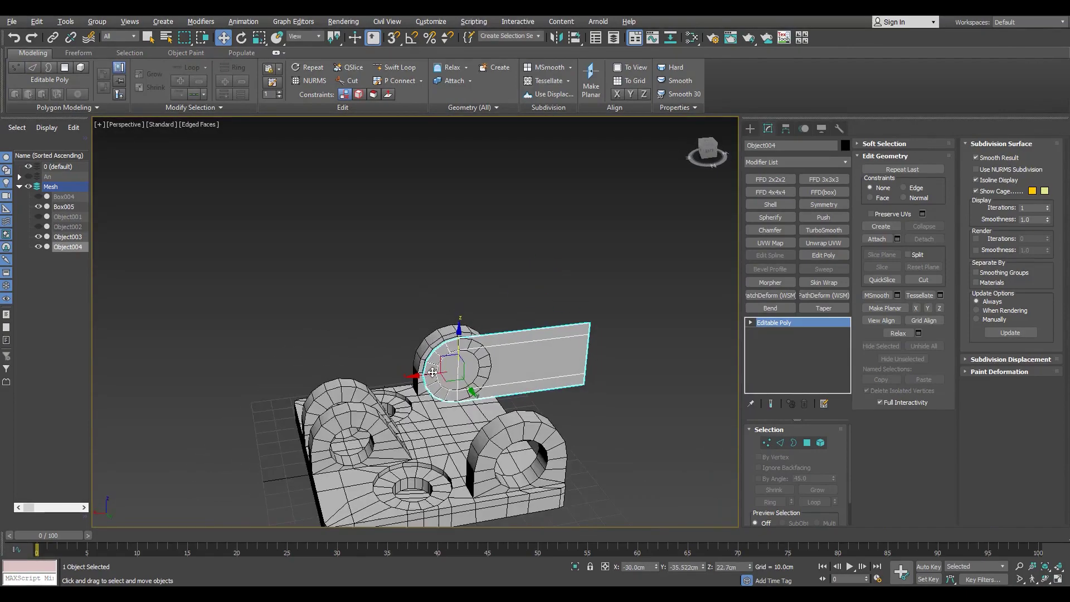
Step: Orbit around the strip to inspect its edges from the side
key("4")
key("2")
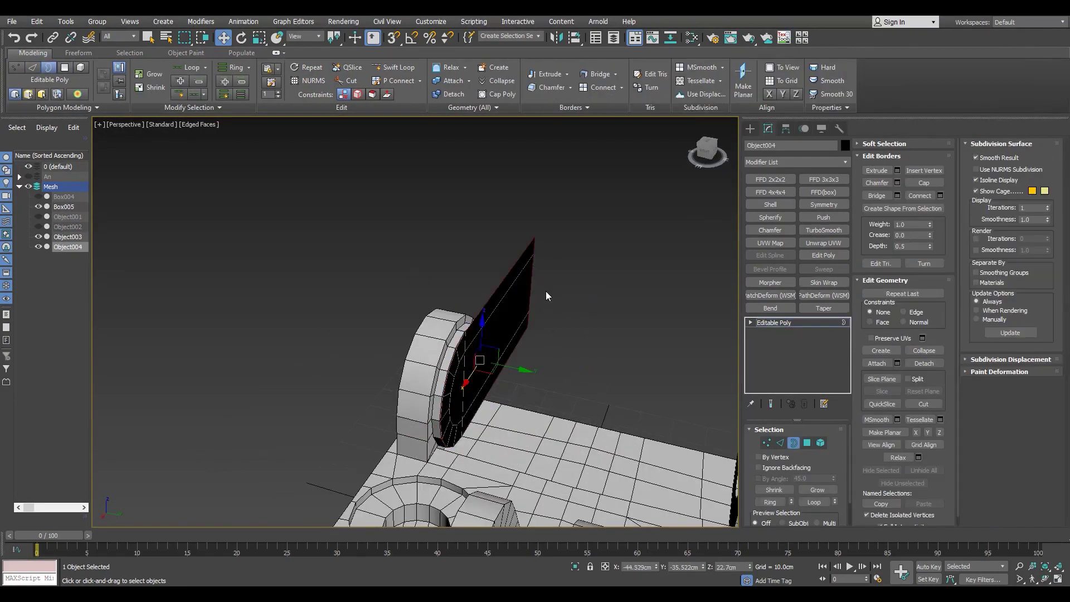
middle_click_drag(546, 296, 625, 277, "alt")
middle_click_drag(511, 410, 398, 336, "alt")
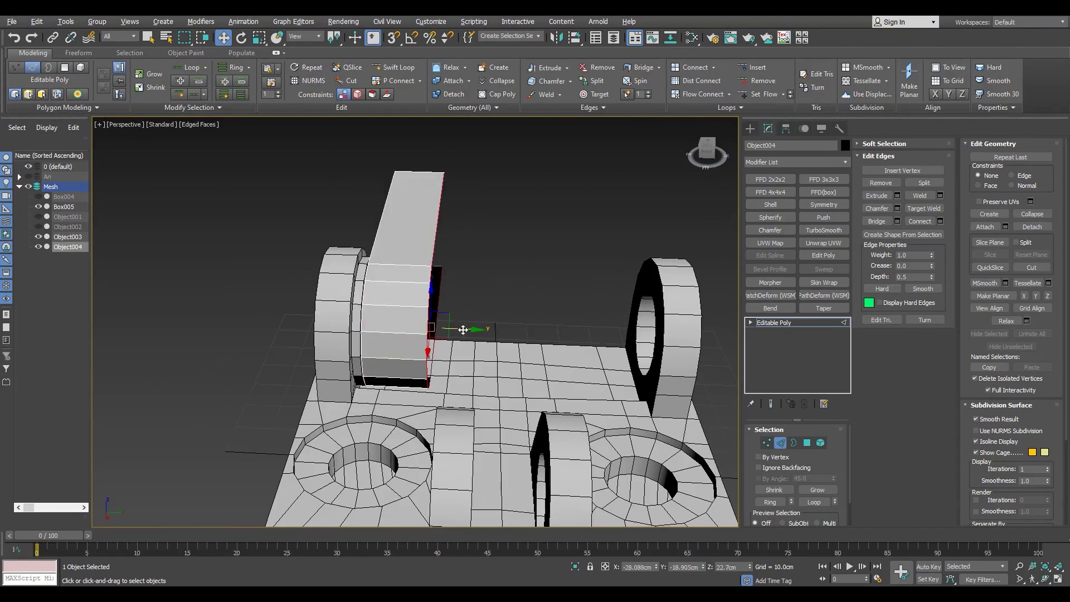
middle_click_drag(498, 365, 568, 341, "alt")
scroll(568, 341, "up", 5)
scroll(547, 421, "down", 4)
middle_click_drag(547, 421, 580, 384, "alt")
scroll(563, 396, "down", 5)
scroll(563, 395, "up", 4)
scroll(579, 384, "down", 5)
key("alt+w")
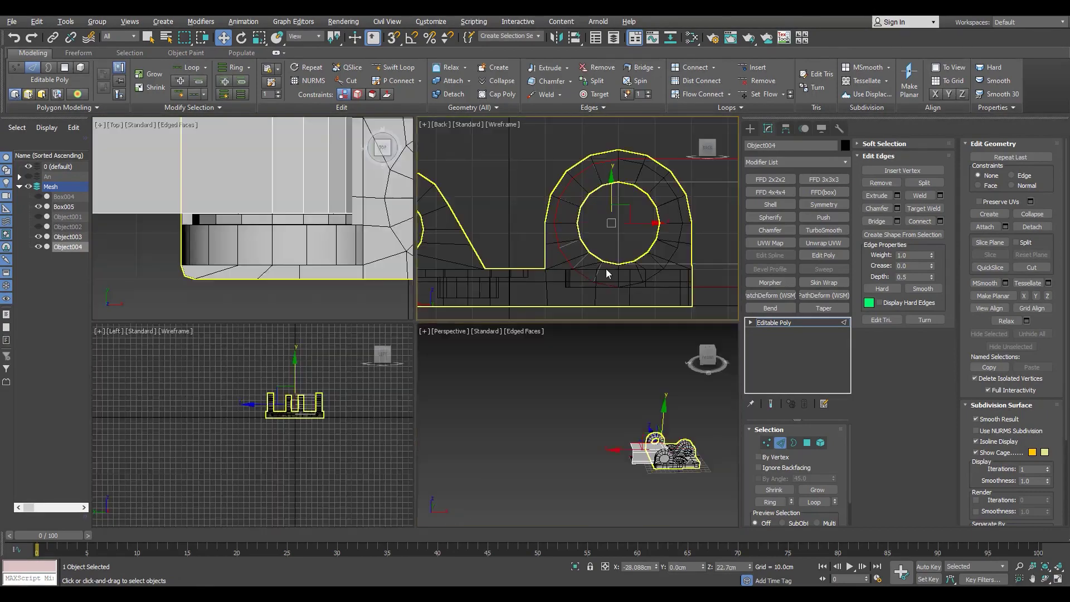
key("alt+w")
Step: Move the strip's end vertices in the back view so it widens toward its free end
key("1")
scroll(557, 379, "up", 4)
middle_click_drag(583, 404, 477, 362)
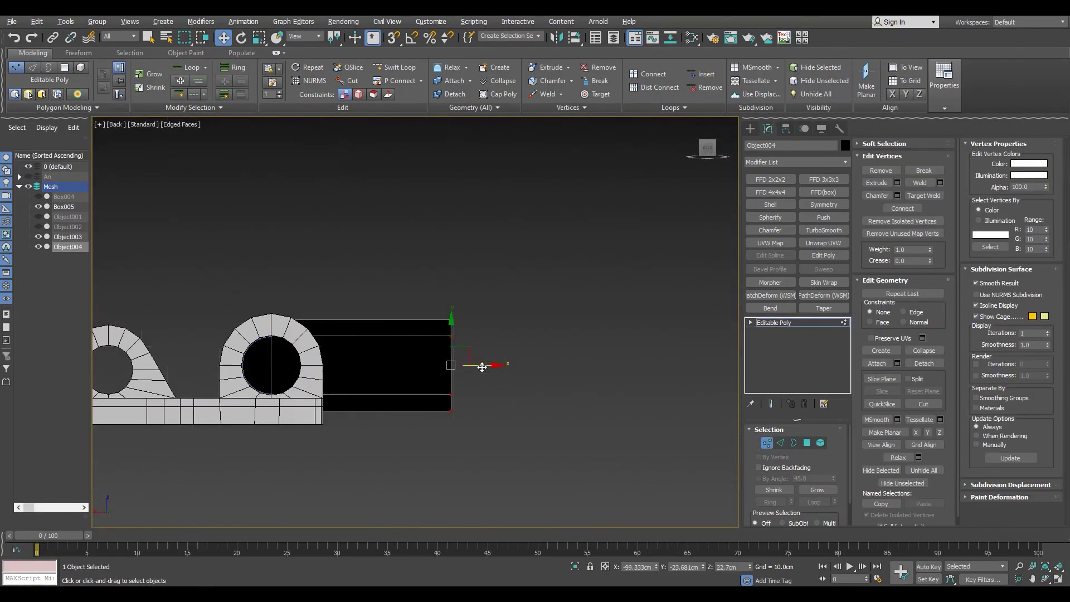
scroll(501, 368, "down", 3)
scroll(514, 367, "up", 4)
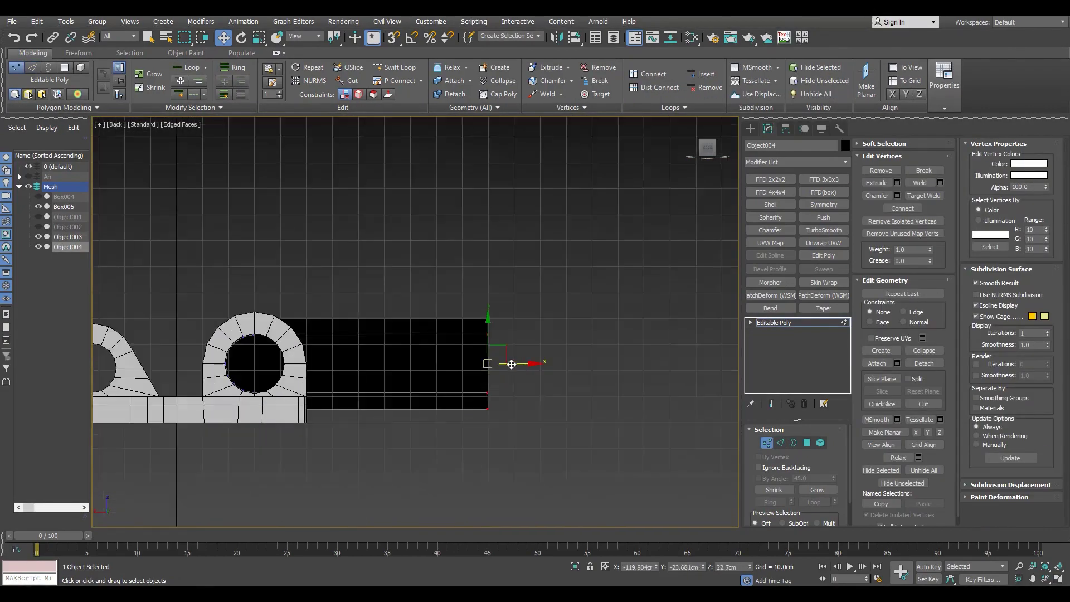
scroll(501, 363, "down", 2)
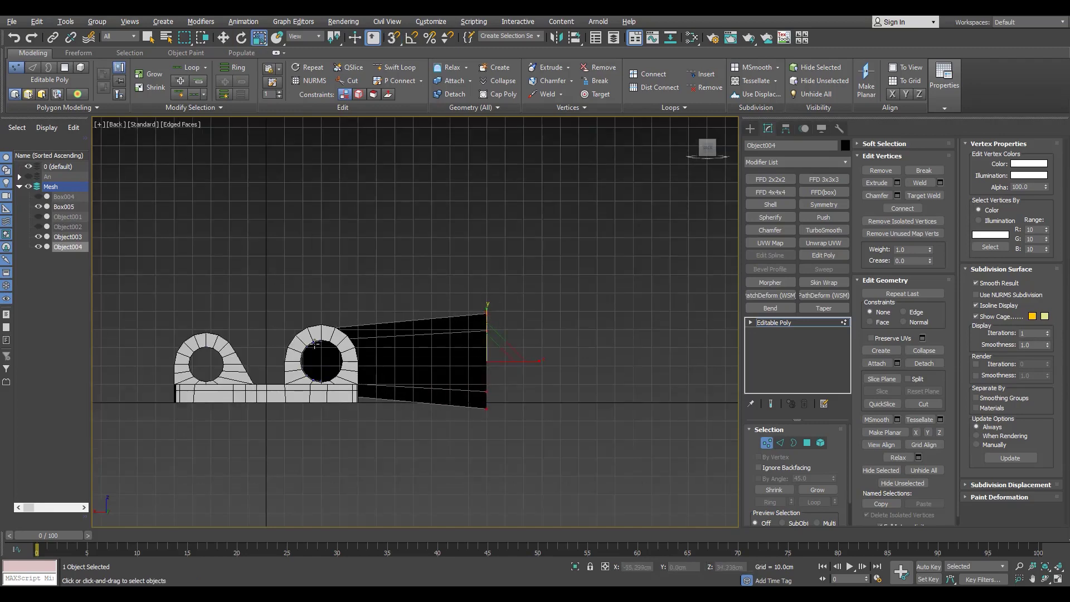
left_click(773, 322)
Step: Shift-drag Object004 to create an Instance clone, Object005
key("p")
key("w")
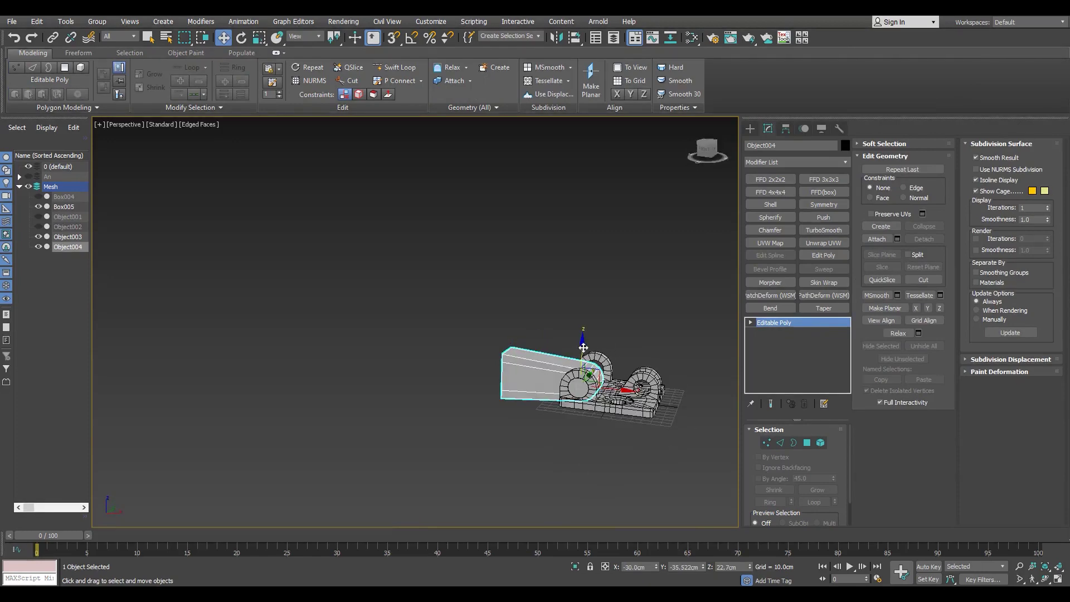
left_click_drag(362, 433, 351, 440, "shift")
left_click(535, 348)
Step: Rotate Object004 about 38° and move Object005 away from the bracket
key("alt+w")
left_click(585, 245)
key("alt+w")
key("e")
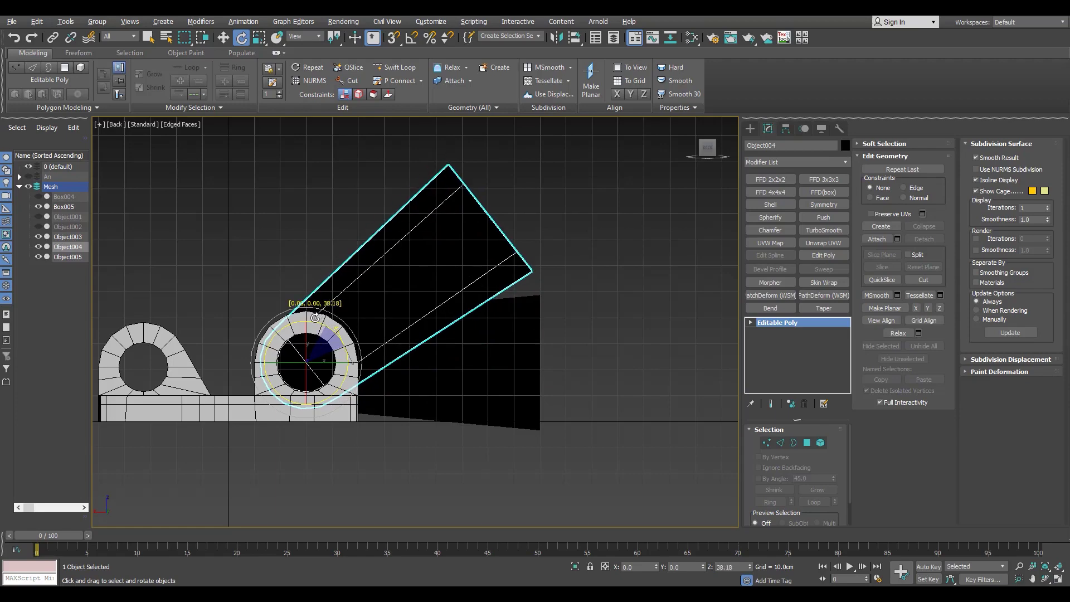
scroll(384, 381, "down", 4)
left_click(384, 382)
key("w")
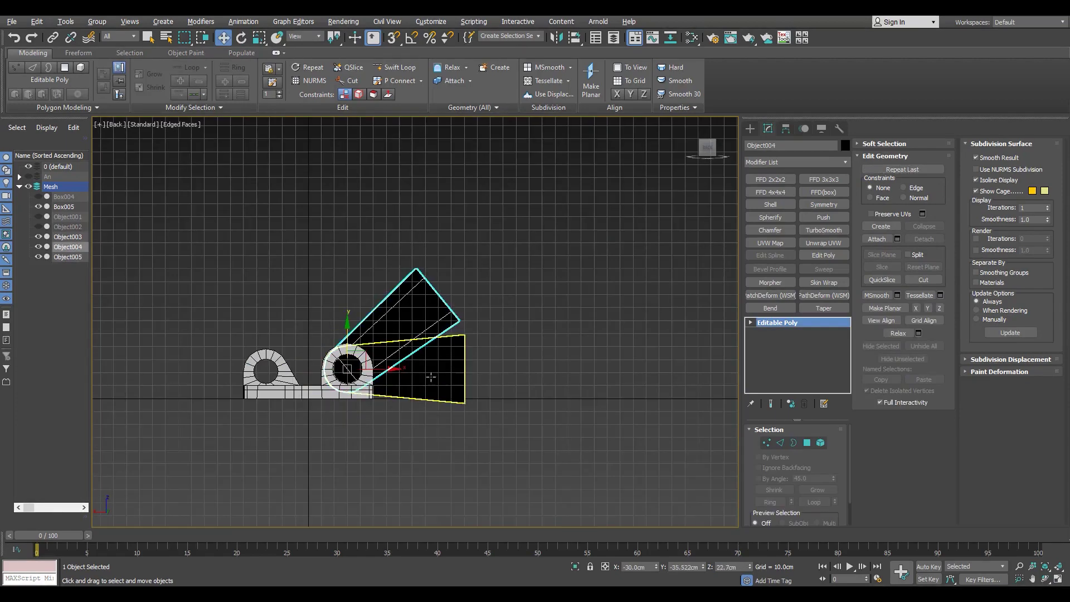
middle_click_drag(556, 365, 412, 371)
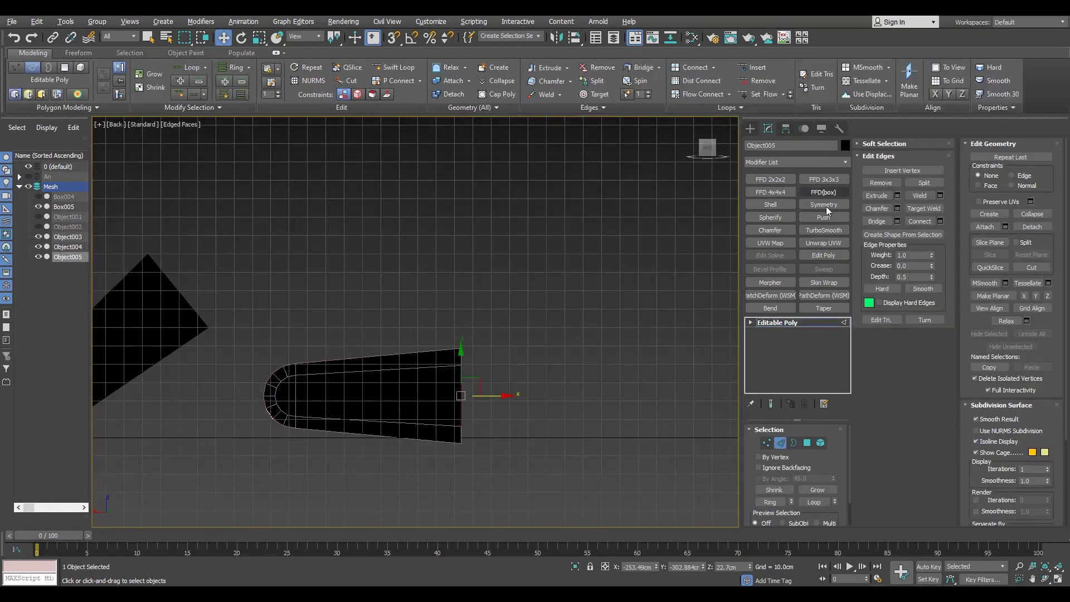
Step: Add two Symmetry modifiers to Object005, mirroring it into a double-ended link
left_click(823, 205)
scroll(595, 424, "down", 2)
key("p")
middle_click_drag(595, 423, 395, 357, "alt")
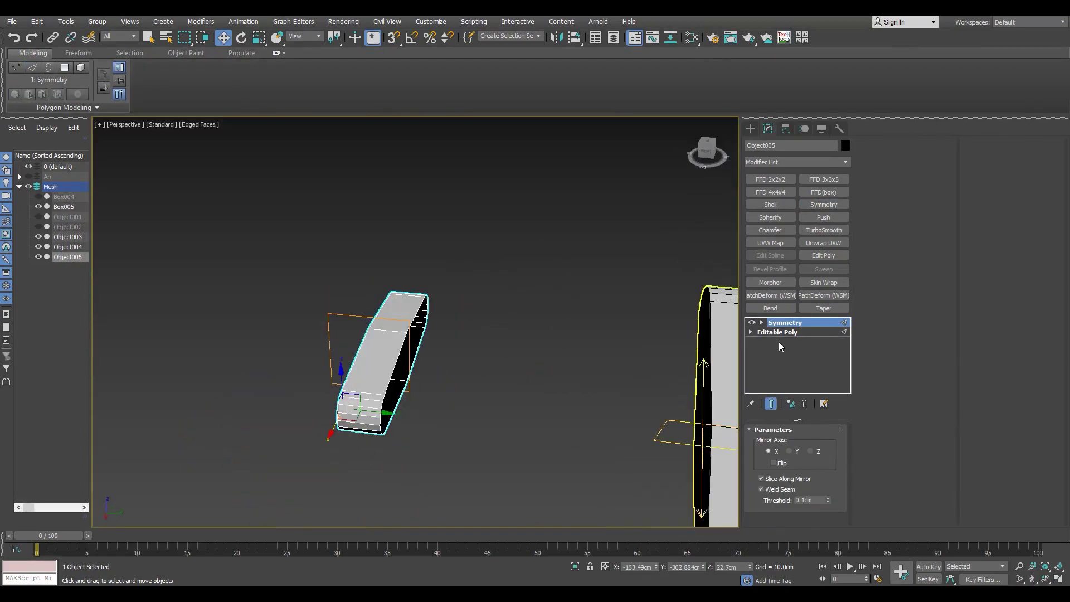
key("2")
left_click(828, 210)
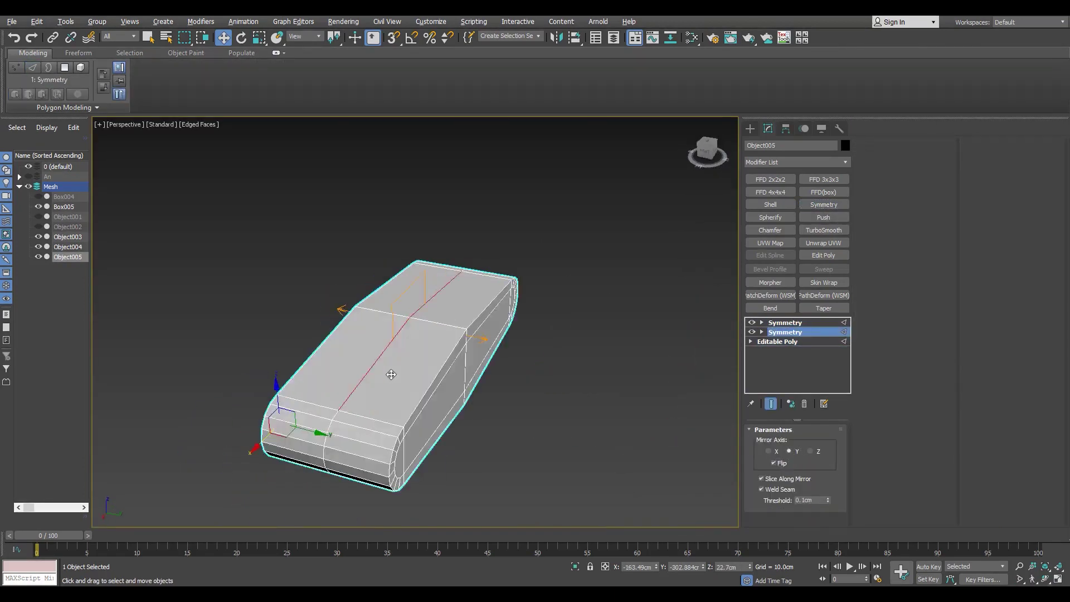
key("alt+w")
key("alt+w")
scroll(471, 365, "up", 2)
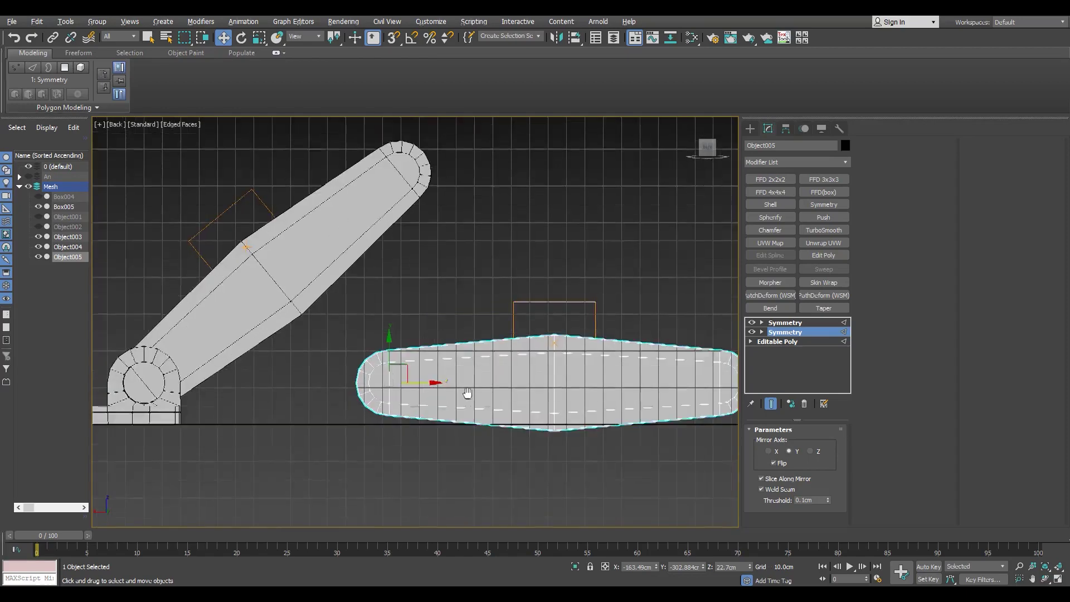
Step: Collapse Object005 to Editable Poly, chamfer its edge loops, and add an FFD 3x3x3 modifier
left_click(778, 341)
right_click(791, 322)
left_click(827, 421)
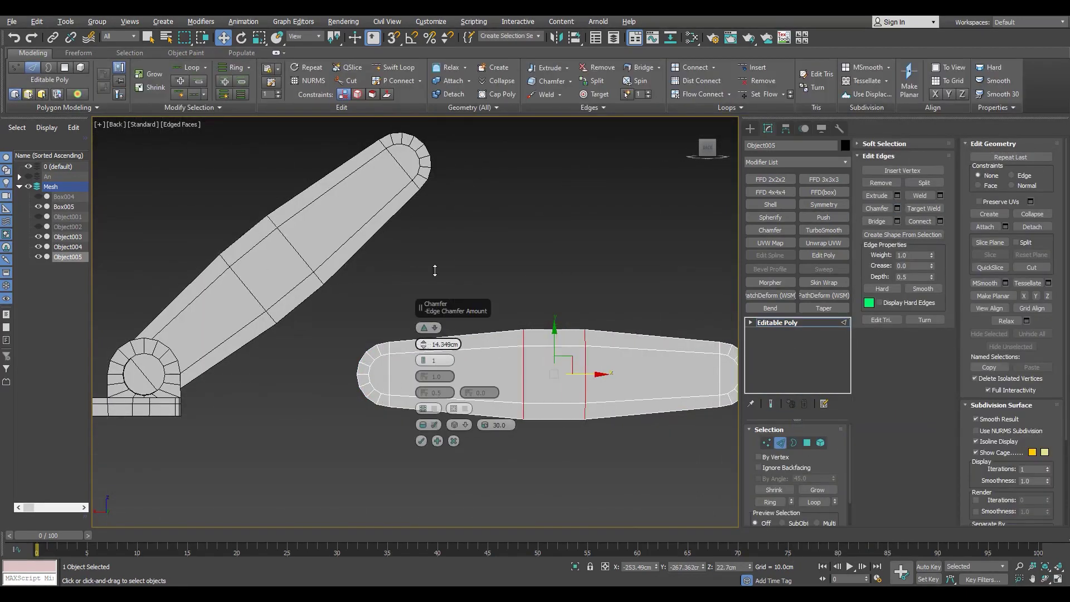
left_click_drag(435, 270, 434, 239)
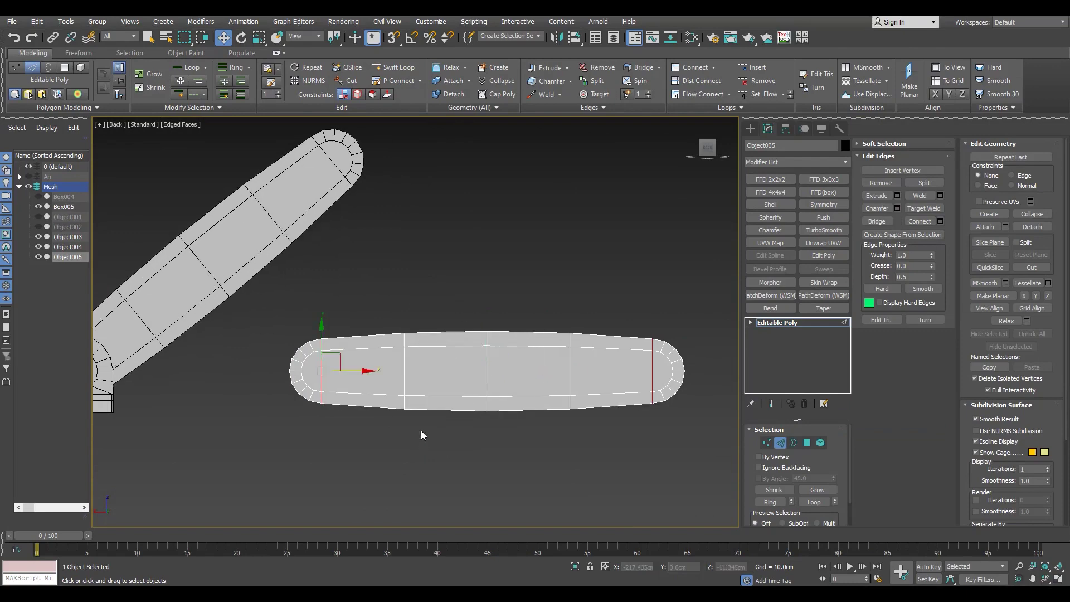
key("1")
left_click(823, 179)
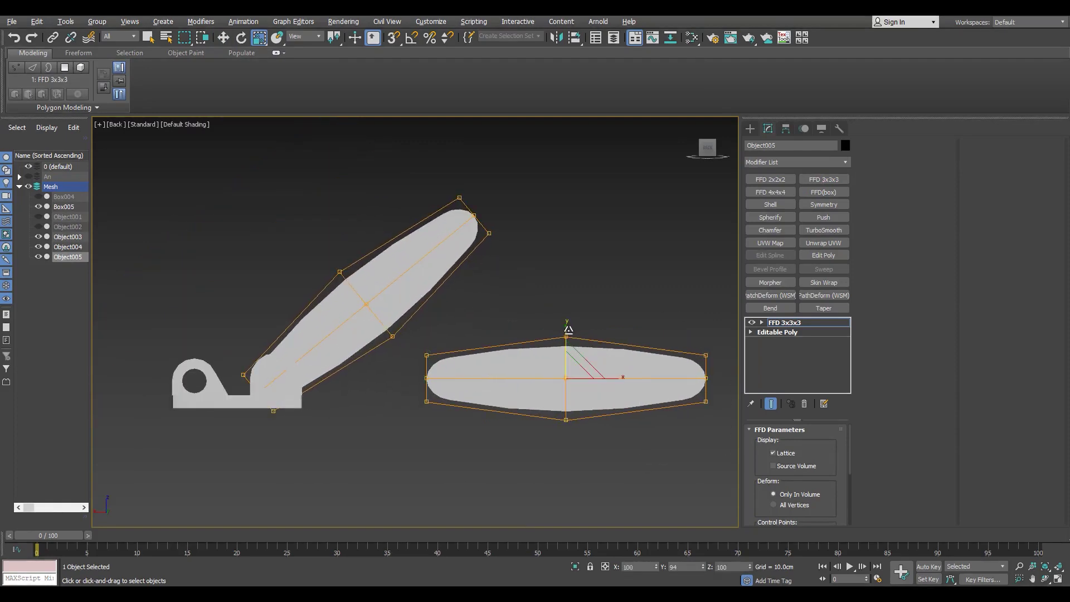
Step: Add an Edit Poly modifier to the link and connect new edges across its rounded end
mouse_move(286, 430)
middle_mouse_down()
mouse_move(166, 418)
mouse_move(444, 285)
middle_mouse_up()
scroll(166, 418, "down", 5)
key("z")
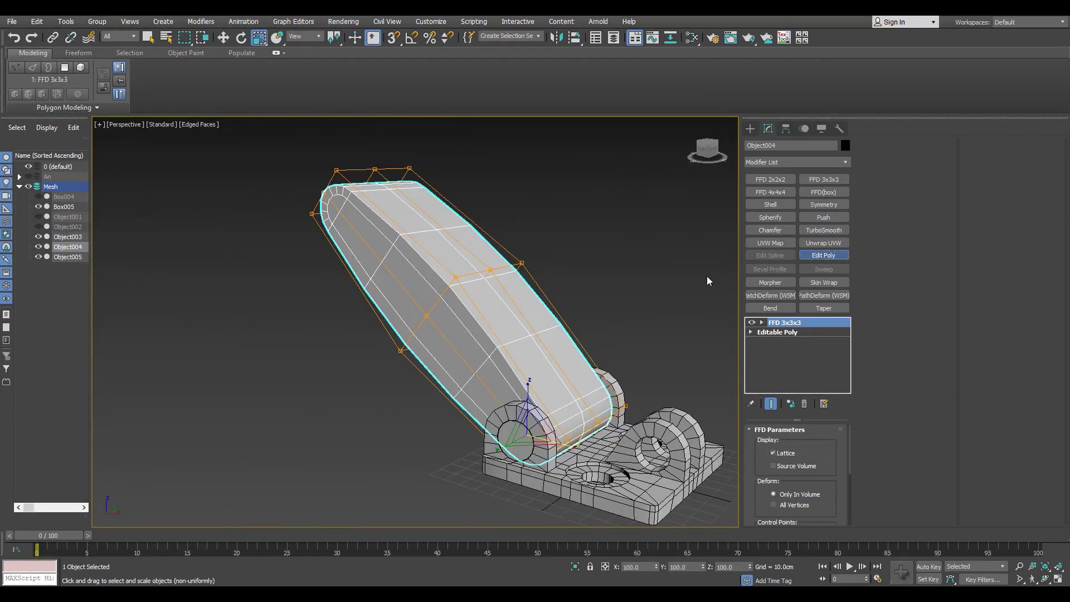
left_click(824, 255)
mouse_move(390, 279)
middle_mouse_down("alt")
mouse_move(435, 323)
mouse_move(550, 359)
middle_mouse_up("alt")
scroll(431, 327, "up", 5)
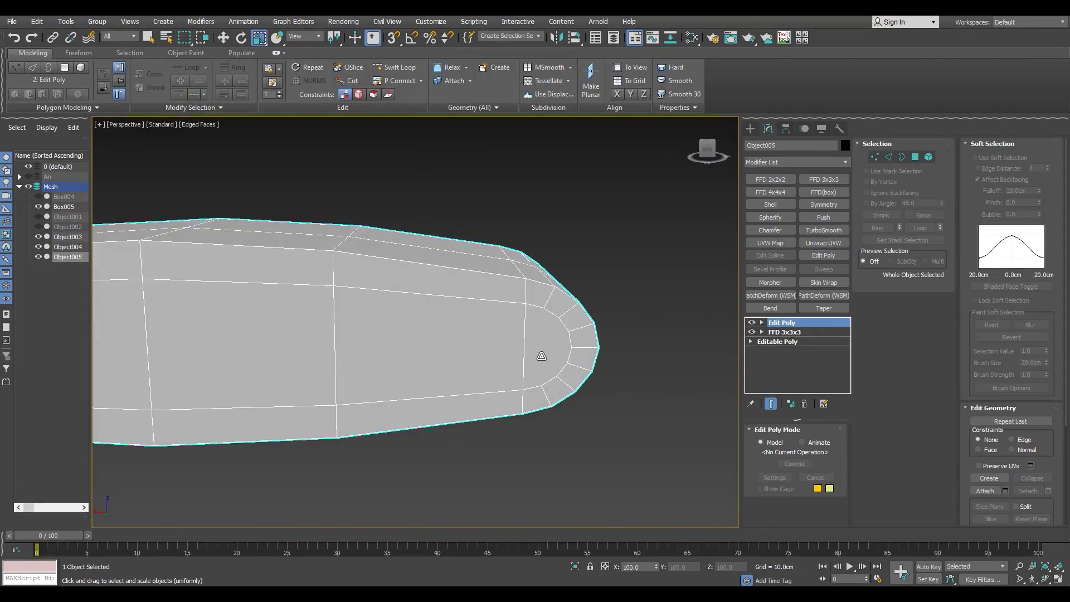
key("2")
left_click(454, 377)
Step: View the link in wireframe from the back and select its rounded-end vertices
key("alt+w")
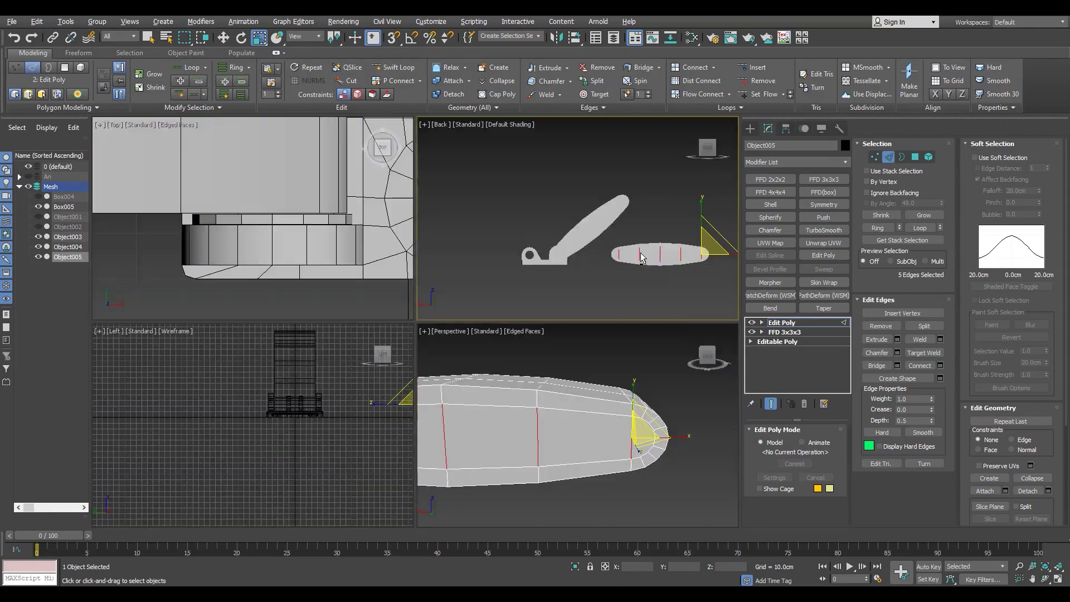
key("k")
key("alt+w")
scroll(263, 385, "up", 4)
middle_click_drag(173, 395, 490, 408)
key("1")
scroll(530, 350, "up", 3)
key("2")
key("1")
scroll(610, 375, "down", 5)
Step: Delete the left half of the link piece as an element
key("5")
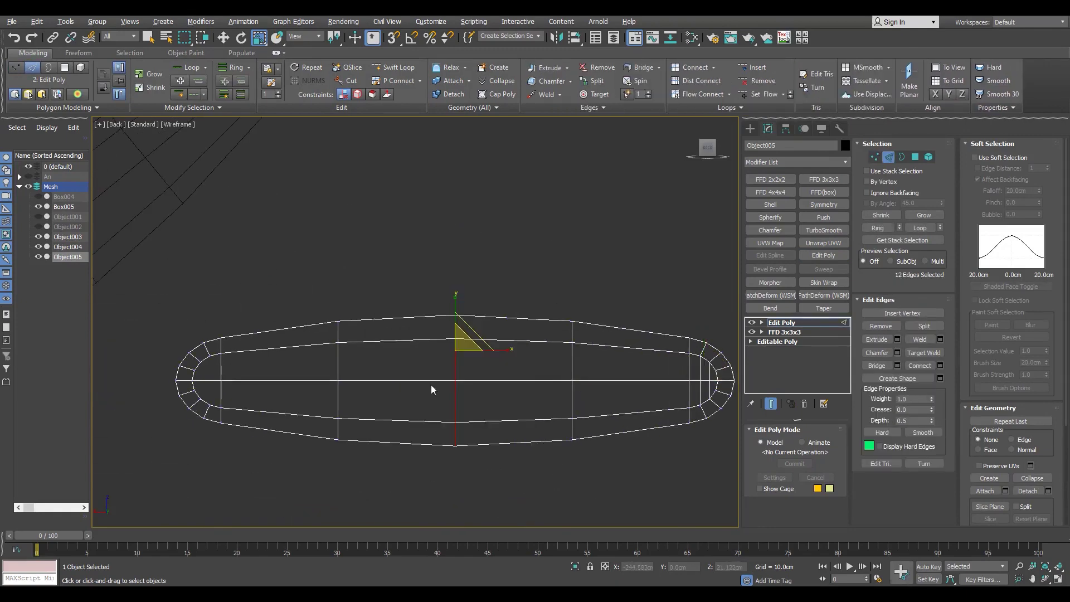
left_click(354, 375)
key("Delete")
key("p")
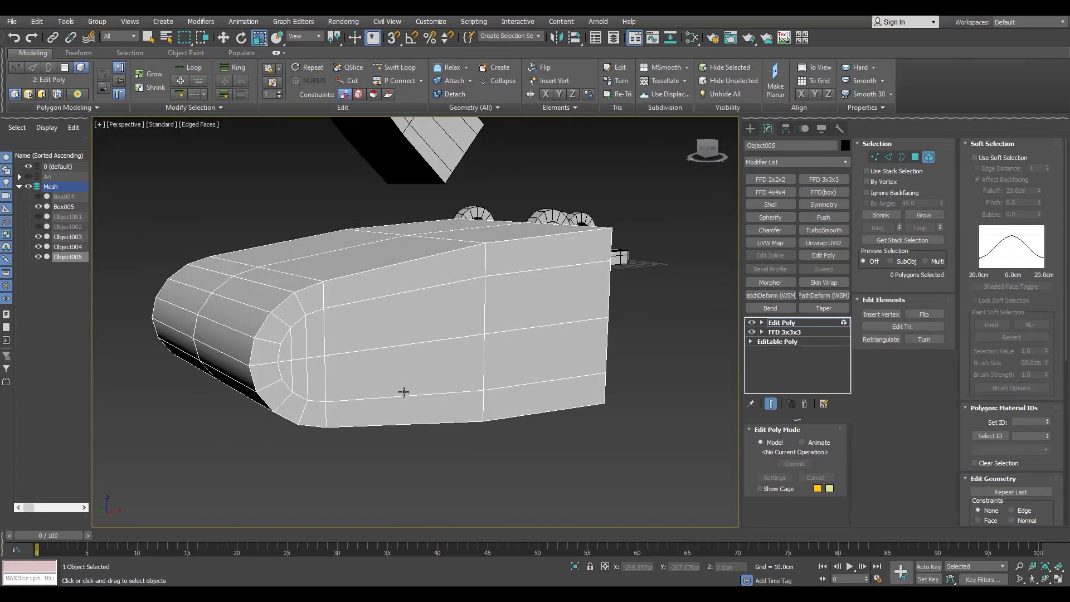
key("4")
left_click(129, 53)
left_click(690, 131)
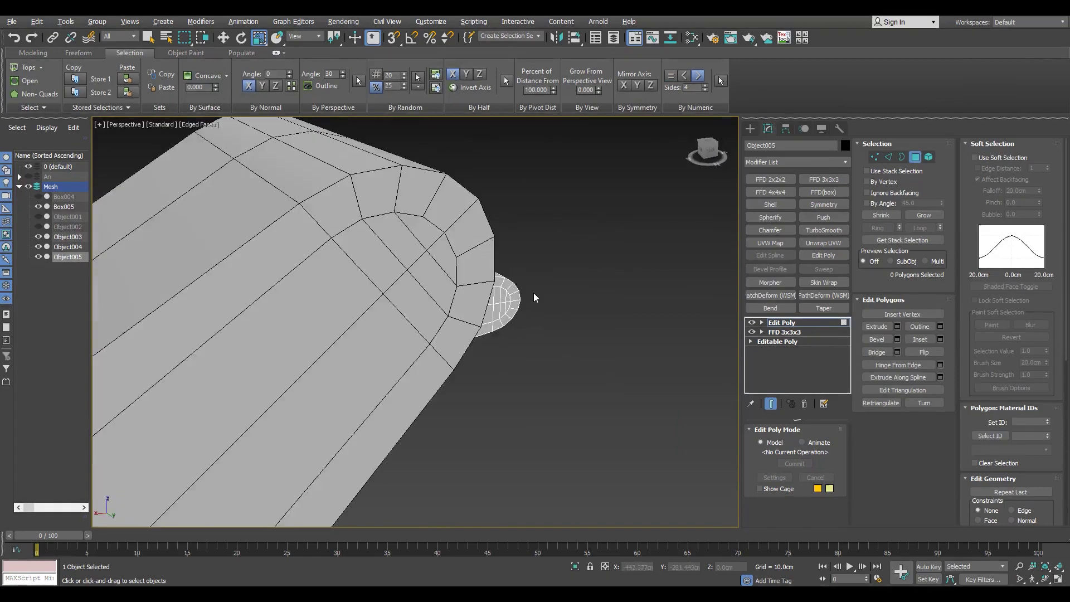
Step: Add a flipped Symmetry modifier and collapse the whole stack to one Editable Poly
left_click(823, 205)
left_click(773, 463)
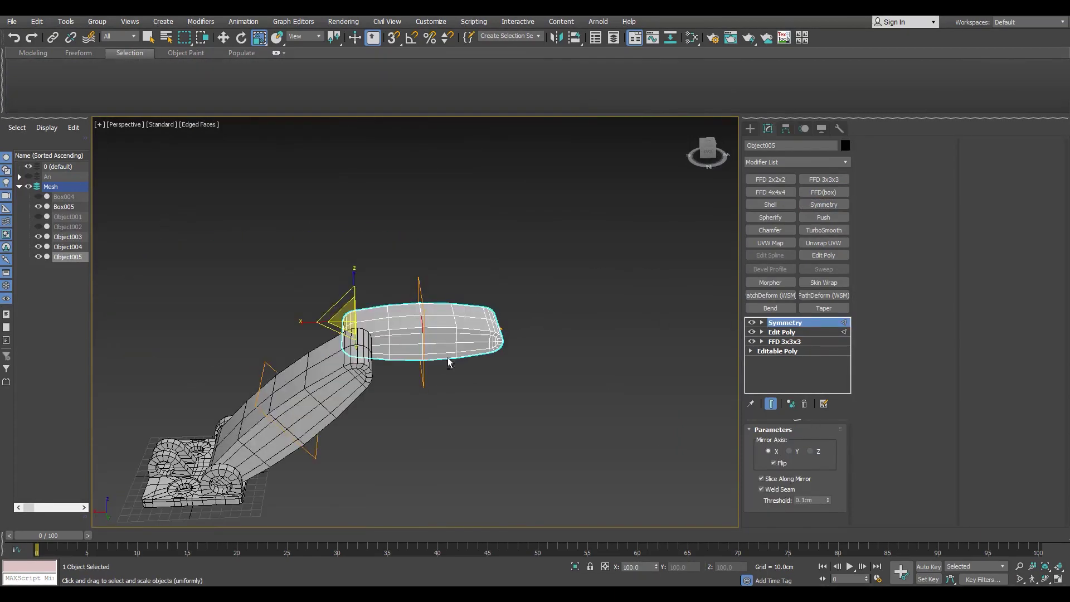
right_click(786, 323)
left_click(814, 418)
left_click(585, 346)
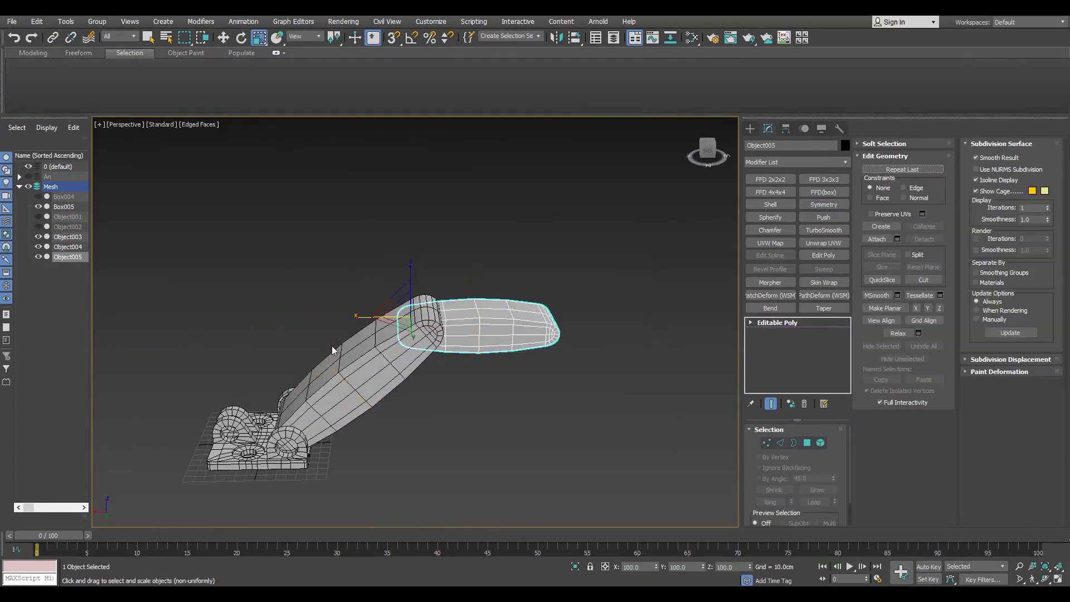
Step: Clone Object004 and Object005 as backup copies and hide them
middle_click_drag(390, 334, 557, 304, "alt")
key("ctrl+v")
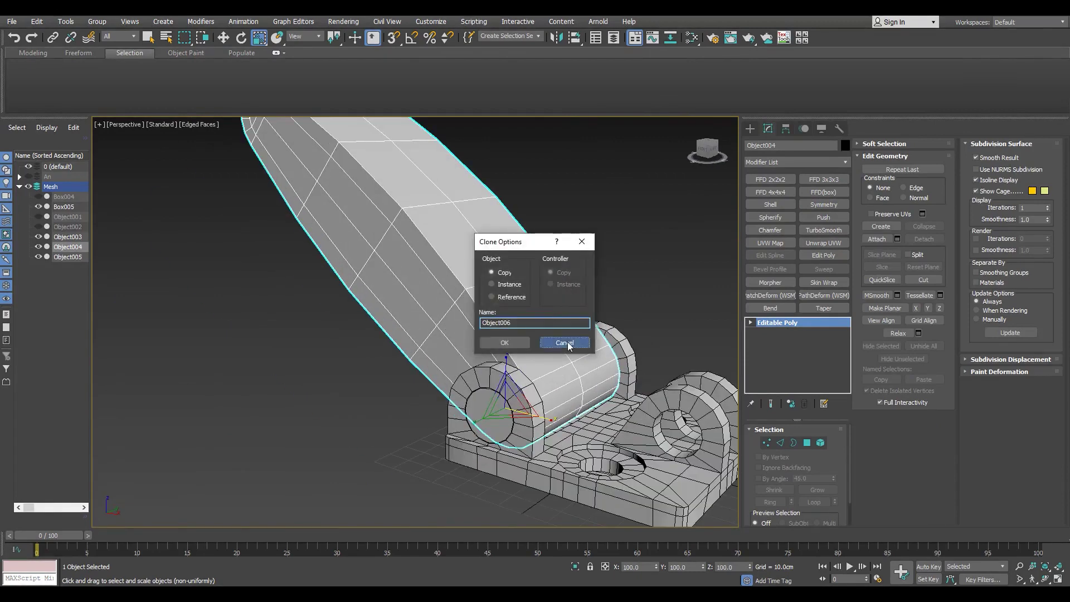
left_click(568, 345)
scroll(423, 323, "down", 5)
left_click(66, 257, "ctrl")
key("ctrl+v")
key("Escape")
left_click(38, 266)
Step: Add TurboSmooth to the arm Object004 and collapse it to an Editable Mesh
left_click(67, 246)
key("z")
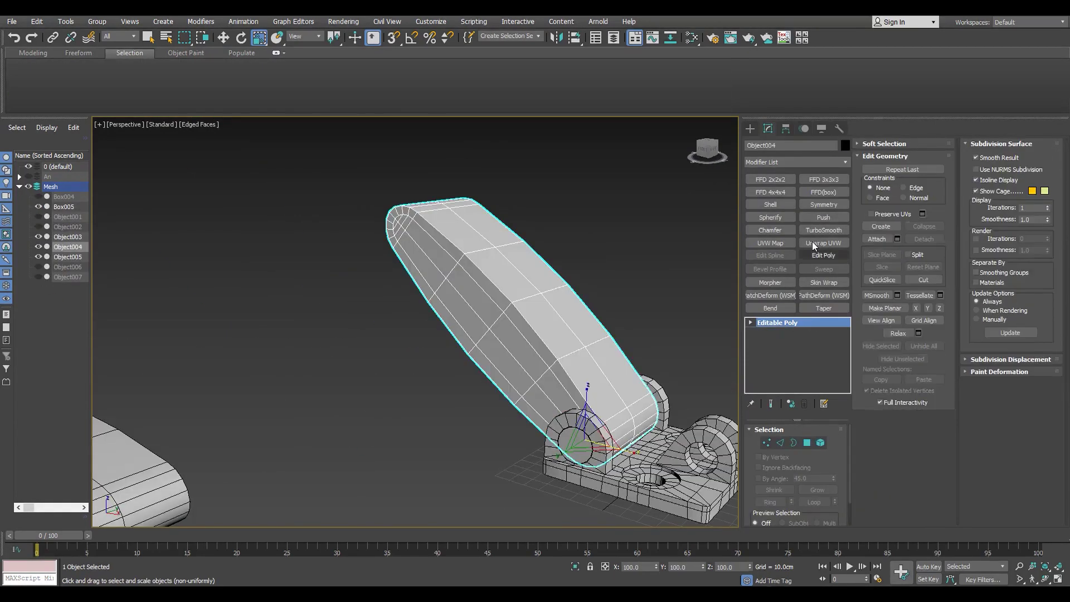
left_click(823, 230)
middle_click_drag(501, 362, 510, 382, "alt")
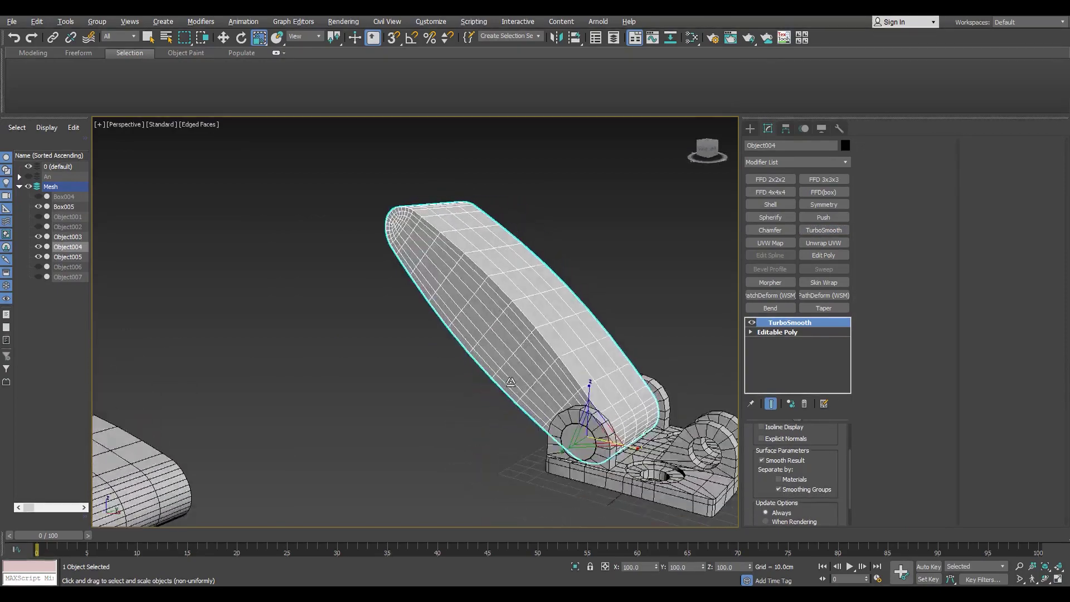
scroll(447, 240, "up", 5)
middle_click_drag(432, 245, 415, 270, "alt")
scroll(494, 322, "down", 6)
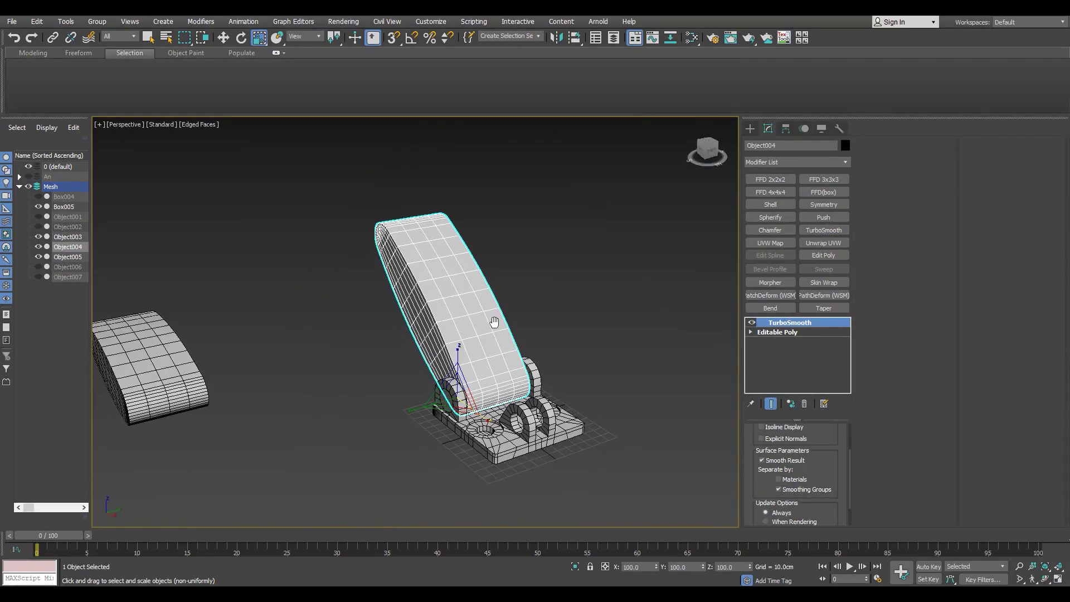
right_click(807, 323)
left_click(812, 426)
Step: Add Edit Poly to the link Object005 and collapse its stack to Editable Poly
scroll(510, 250, "up", 4)
scroll(509, 293, "down", 3)
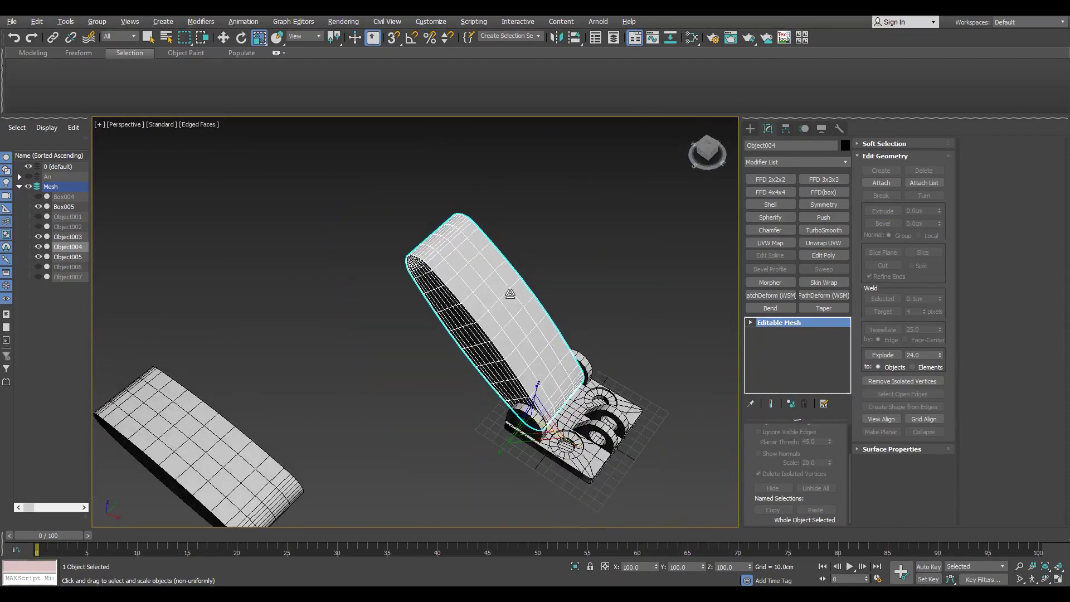
scroll(510, 294, "down", 3)
left_click(271, 295)
key("w")
scroll(271, 296, "up", 4)
left_click(816, 252)
right_click(786, 322)
left_click(797, 420)
left_click(586, 347)
scroll(334, 334, "up", 3)
mouse_move(278, 384)
middle_mouse_down()
mouse_move(401, 440)
mouse_move(387, 425)
middle_mouse_up()
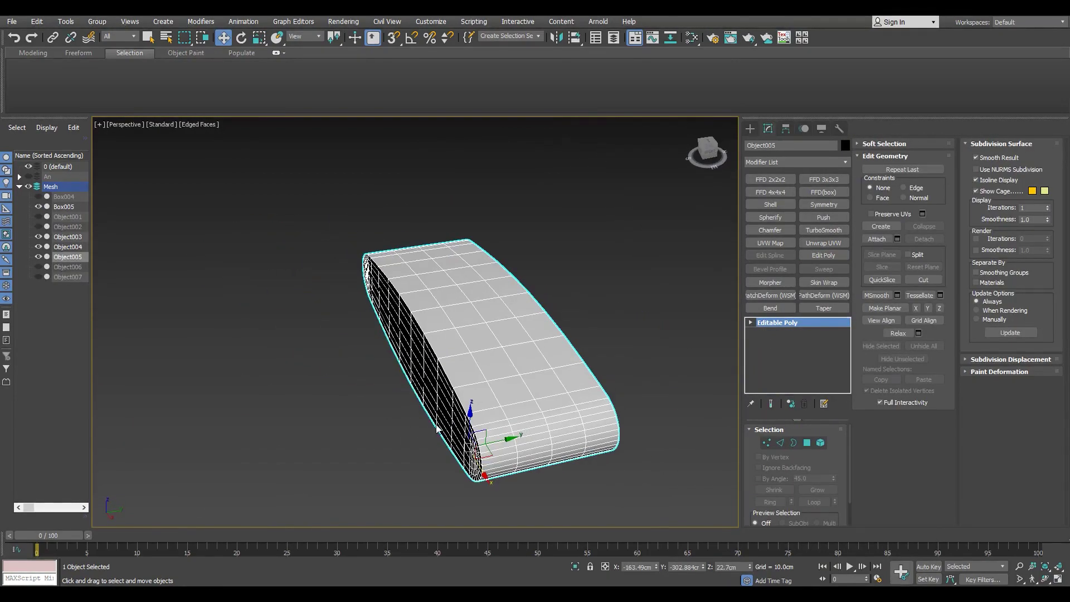
Step: Chamfer the link's edge loops and weld the overlapping vertices
key("2")
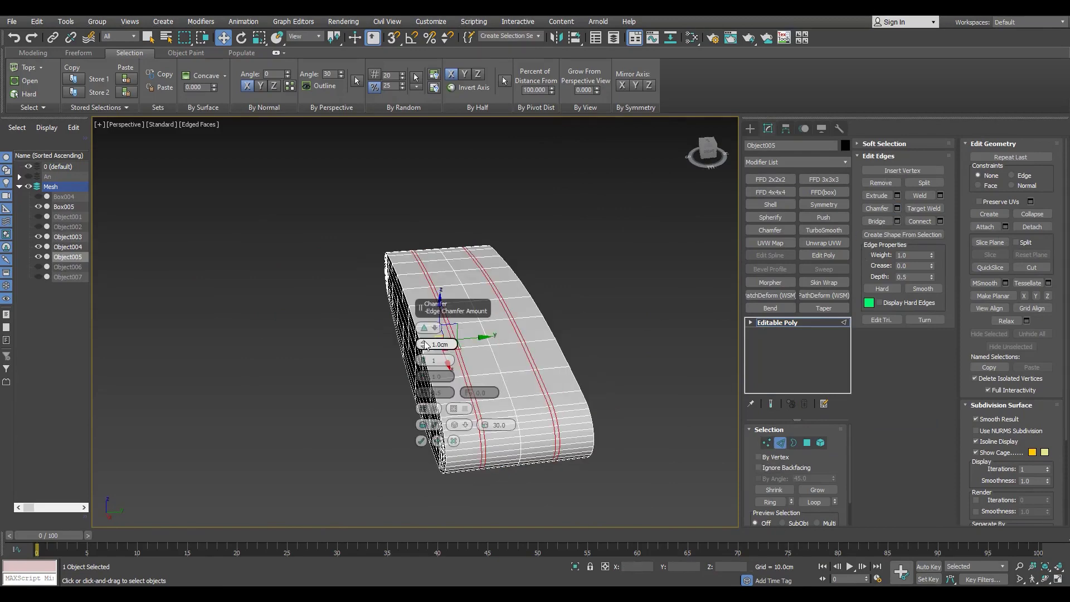
left_click(422, 440)
key("1")
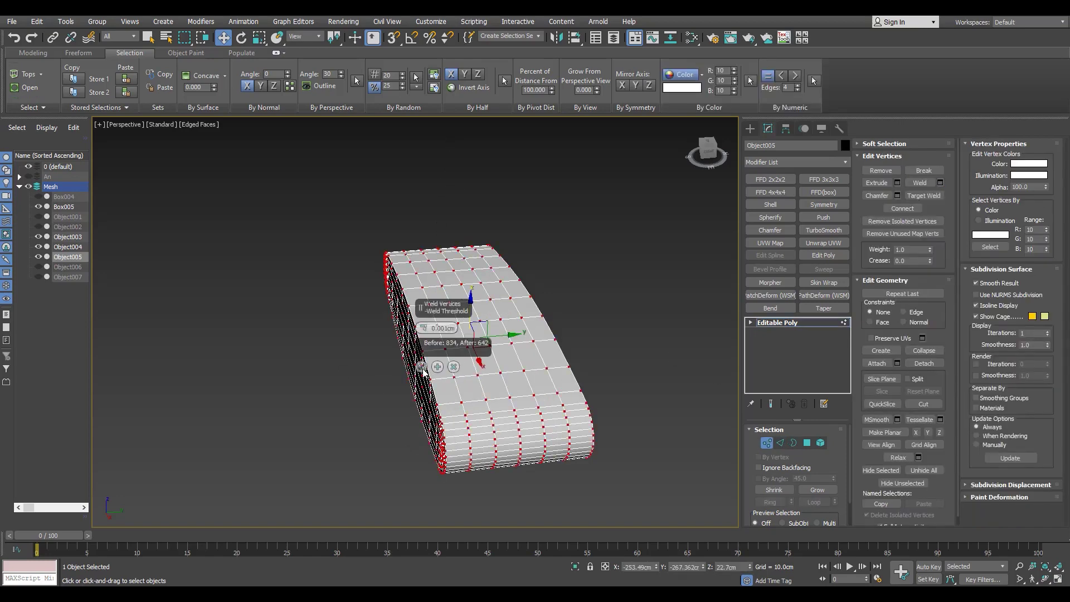
left_click(422, 368)
Step: Select the first polygons on the link's top face
key("4")
mouse_move(465, 366)
middle_mouse_down("alt")
mouse_move(437, 301)
mouse_move(450, 317)
middle_mouse_up("alt")
left_click(437, 295)
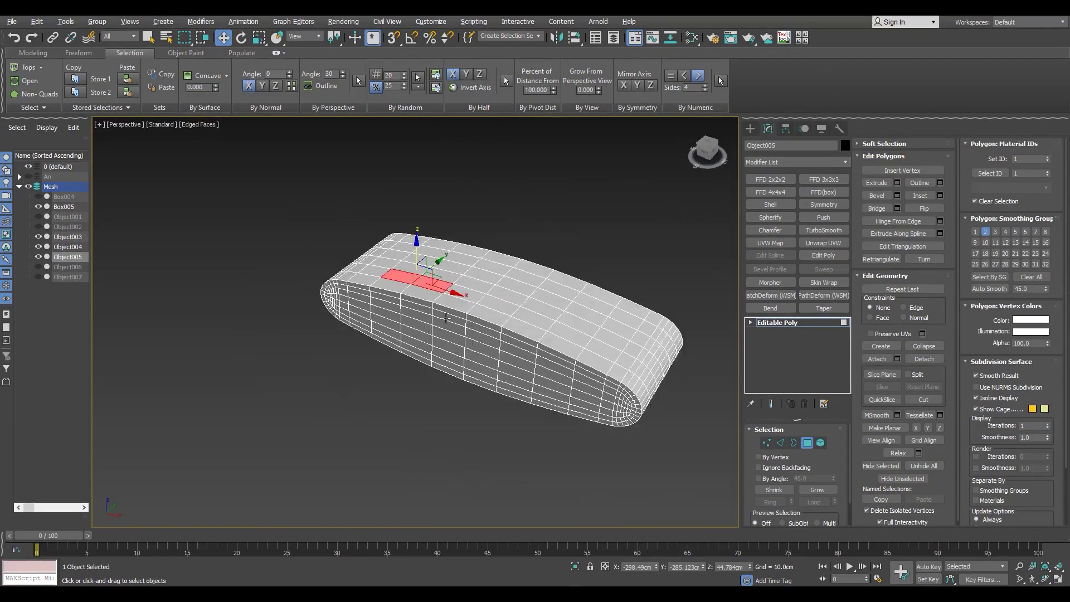
left_click(485, 290, "ctrl")
left_click(518, 304, "ctrl")
scroll(482, 355, "up", 3)
scroll(483, 355, "down", 1)
Step: Extend the top-face selection into a rectangular ring of polygons
middle_click_drag(482, 355, 493, 340, "alt")
left_click(490, 356, "ctrl")
left_click(527, 348, "ctrl")
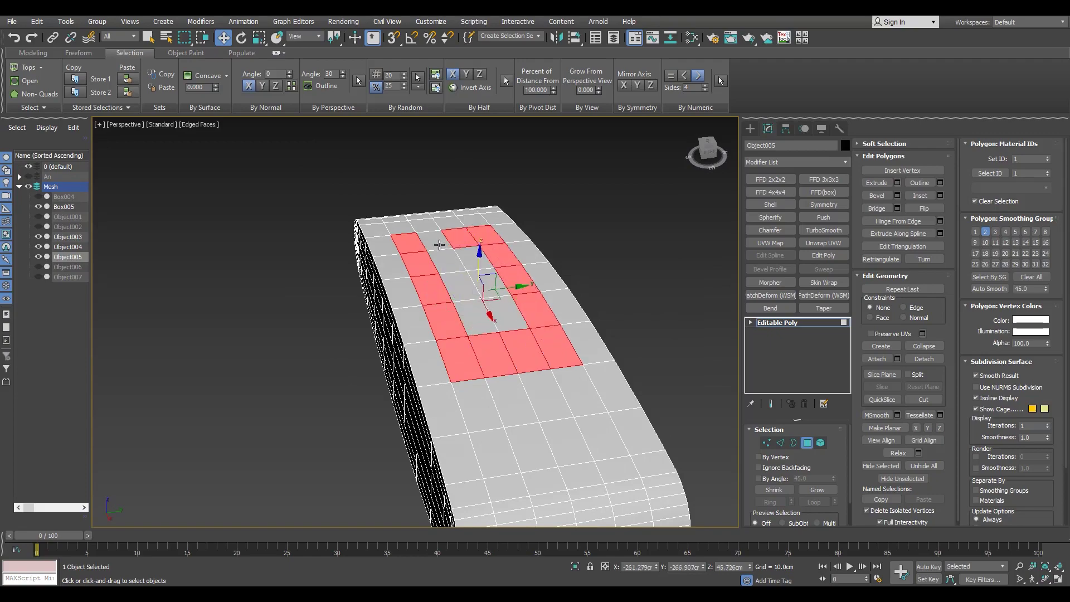
scroll(516, 310, "down", 5)
middle_click_drag(516, 310, 463, 304, "alt")
scroll(463, 304, "up", 4)
scroll(446, 302, "up", 1)
scroll(447, 303, "down", 3)
key("t")
key("z")
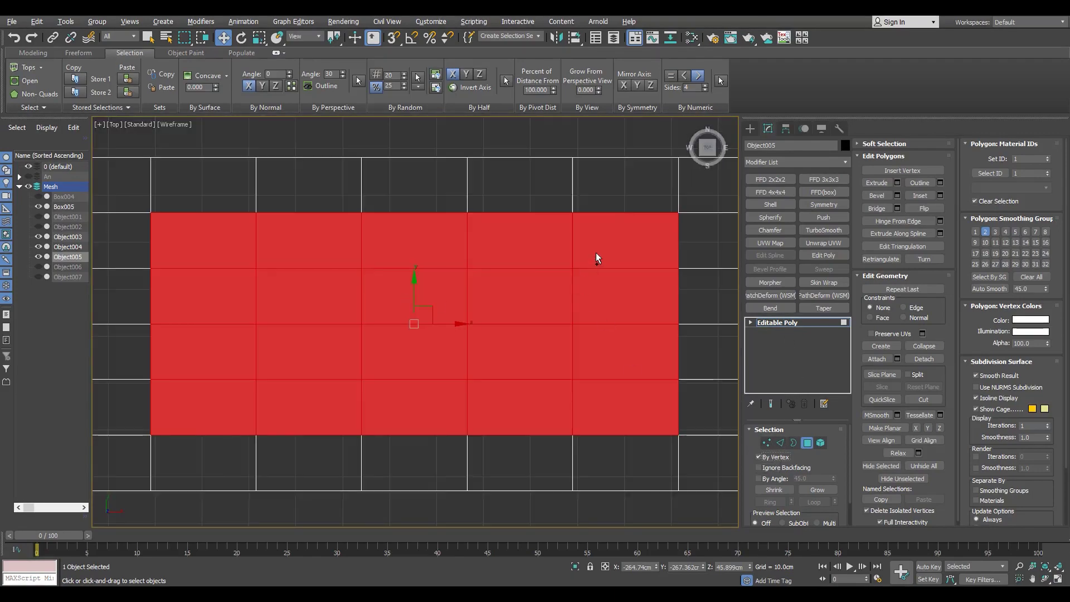
key("p")
mouse_move(509, 423)
middle_mouse_down("alt")
mouse_move(624, 459)
mouse_move(427, 440)
middle_mouse_up("alt")
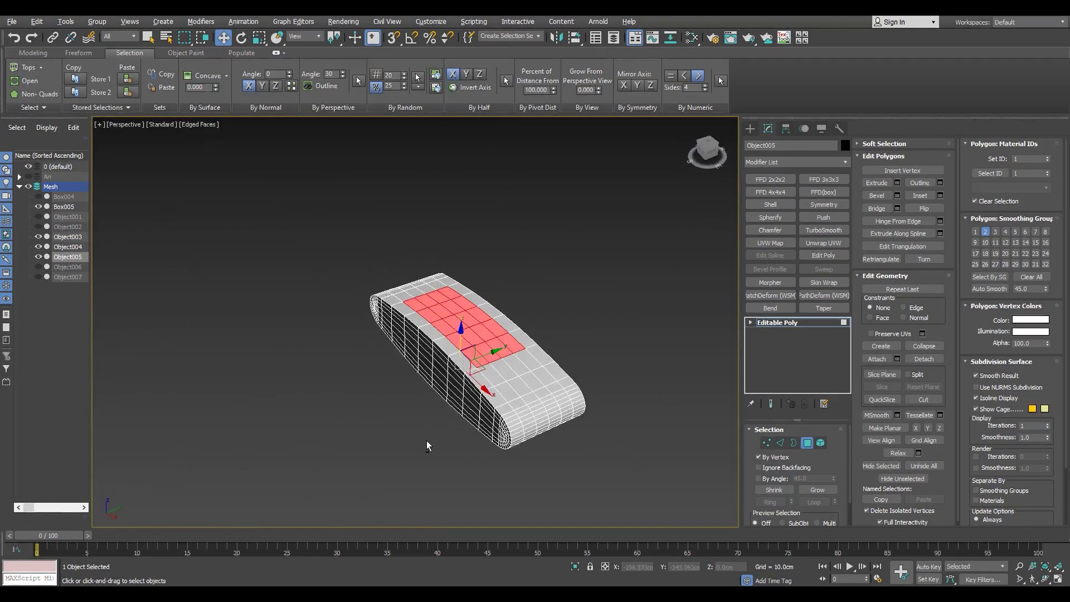
scroll(426, 440, "up", 2)
Step: Push the selected top polygons inward into a recessed opening and clear the selection
key("shift+e")
scroll(496, 379, "down", 5)
scroll(513, 356, "up", 4)
key("F4")
scroll(433, 339, "down", 2)
key("F4")
key("z")
key("alt+w")
left_click(358, 233)
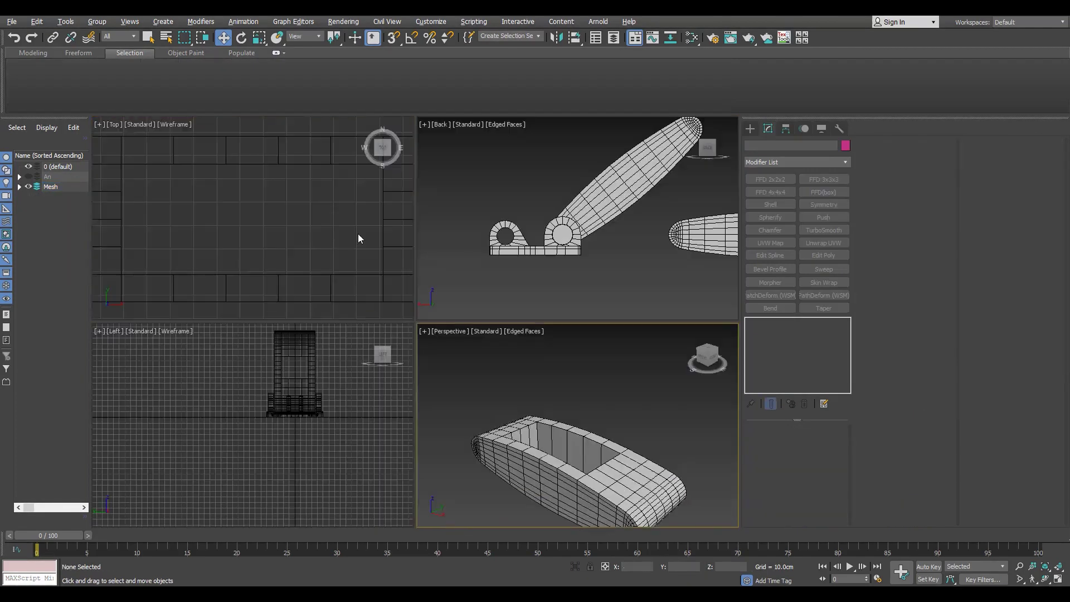
Step: Draw a 13.652cm circle over the link's rounded end in the maximized Top view
left_click(178, 287)
key("z")
key("F3")
key("alt+w")
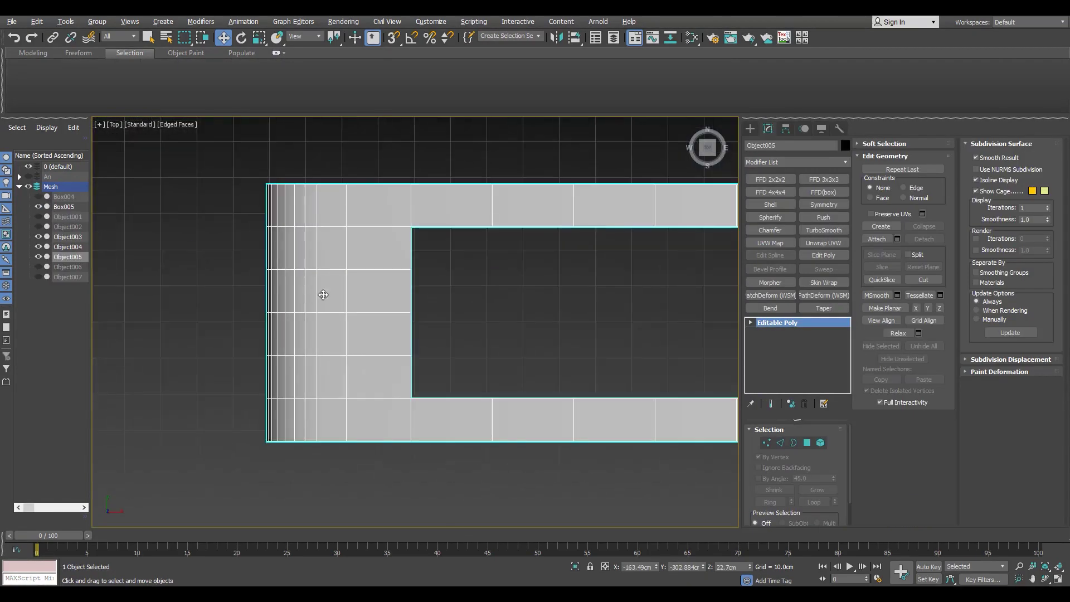
left_click(750, 128)
left_click(773, 216)
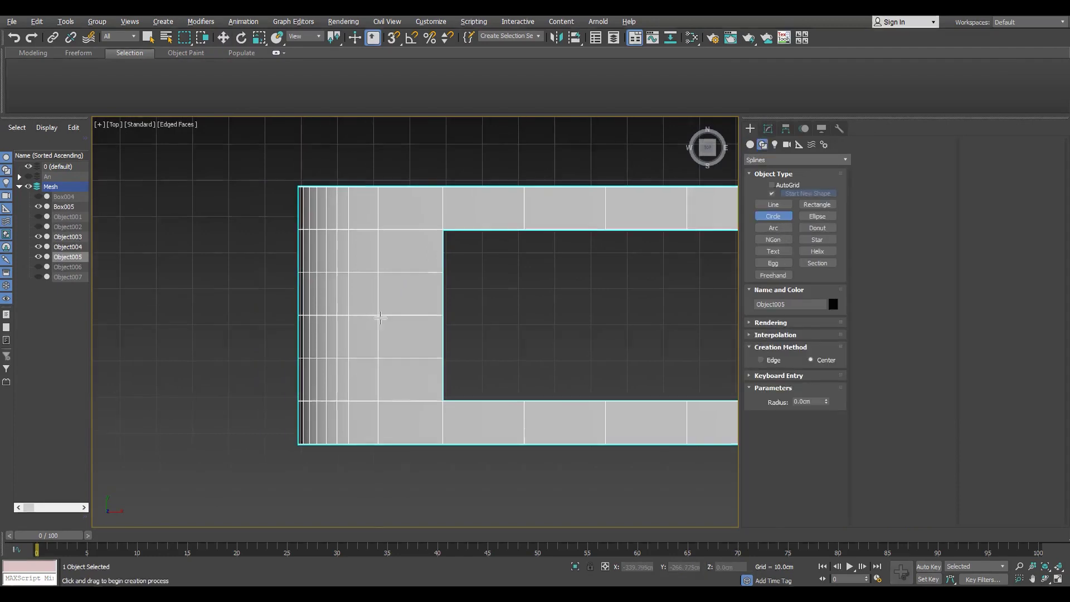
key("F3")
left_click_drag(388, 315, 396, 363)
key("w")
Step: Set the circle's Interpolation Steps to 1, making an octagon, then reselect Object005
scroll(390, 329, "up", 3)
key("s")
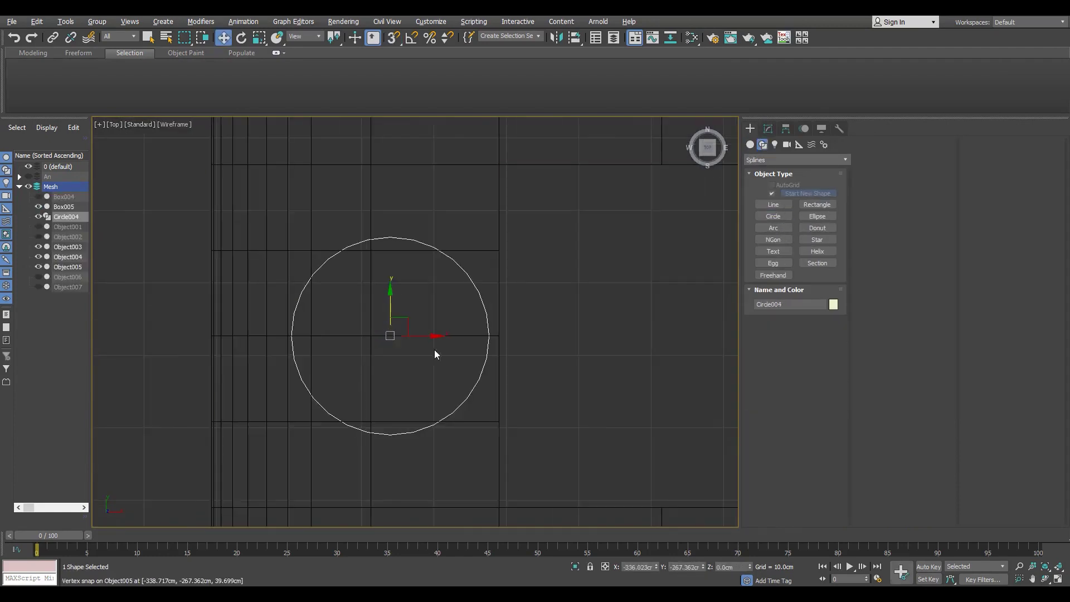
left_click(768, 129)
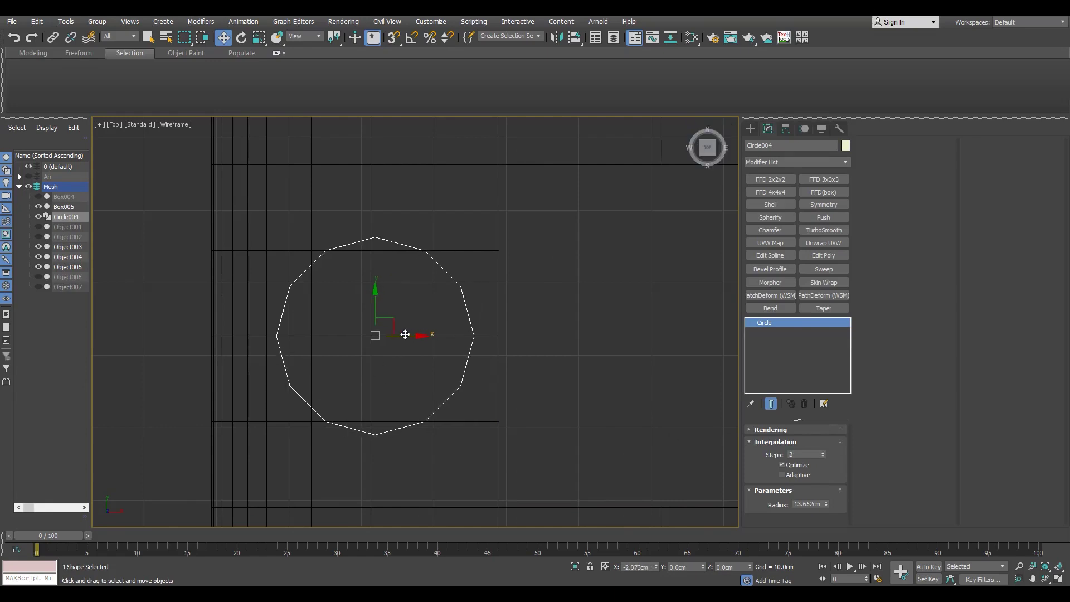
scroll(546, 301, "down", 2)
left_click(822, 455)
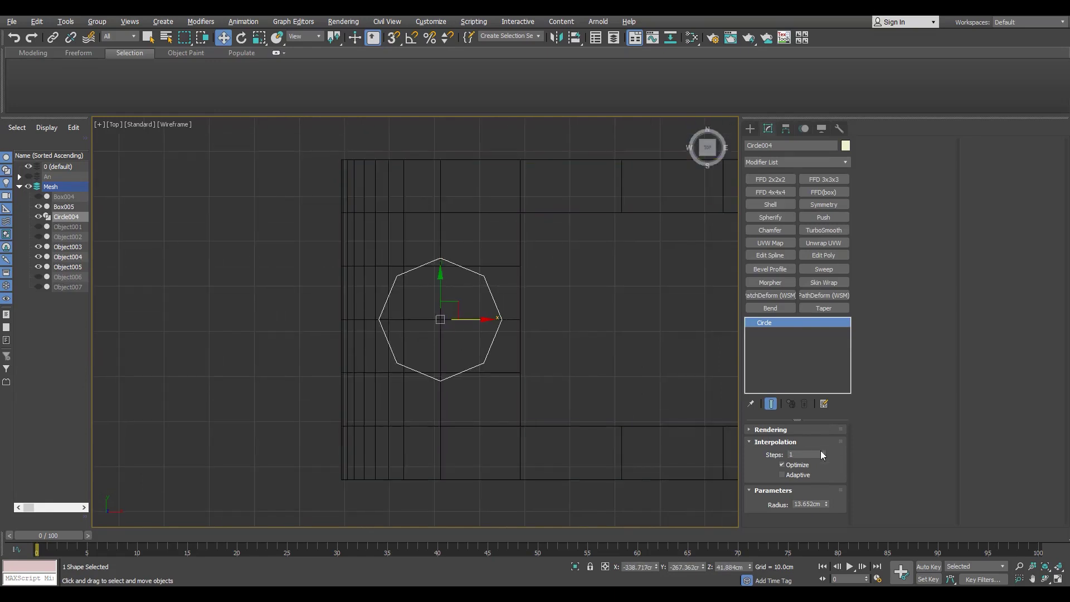
left_click(504, 267)
scroll(490, 248, "up", 2)
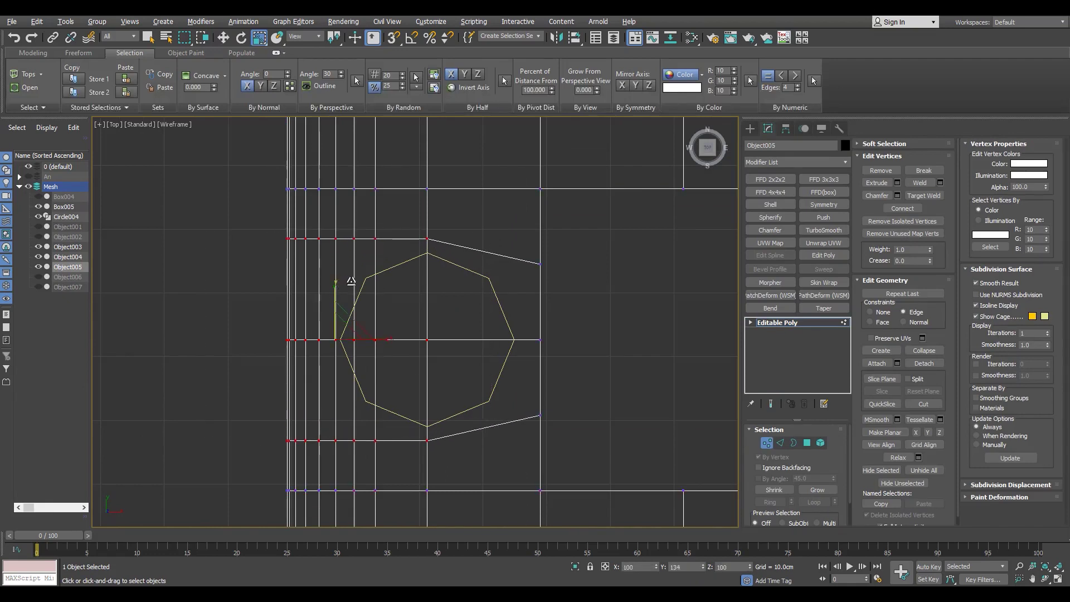
Step: Cut new edges into the link's rounded end with snapping, then turn snapping off
scroll(355, 284, "up", 2)
key("s")
key("alt+c")
right_click(552, 370)
scroll(463, 326, "down", 3)
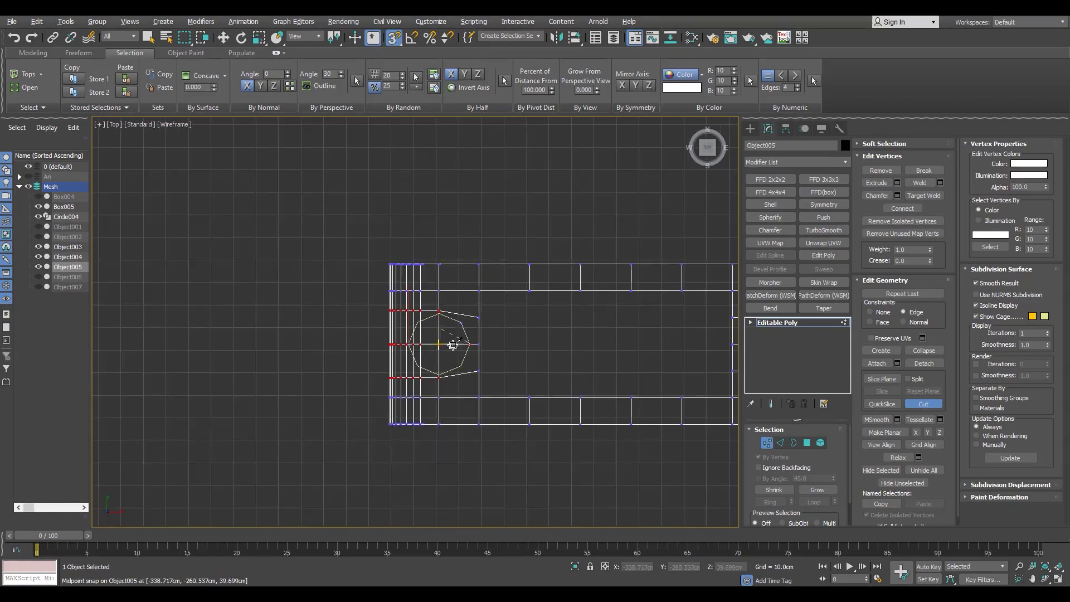
scroll(460, 329, "up", 2)
scroll(460, 330, "up", 2)
scroll(503, 317, "up", 2)
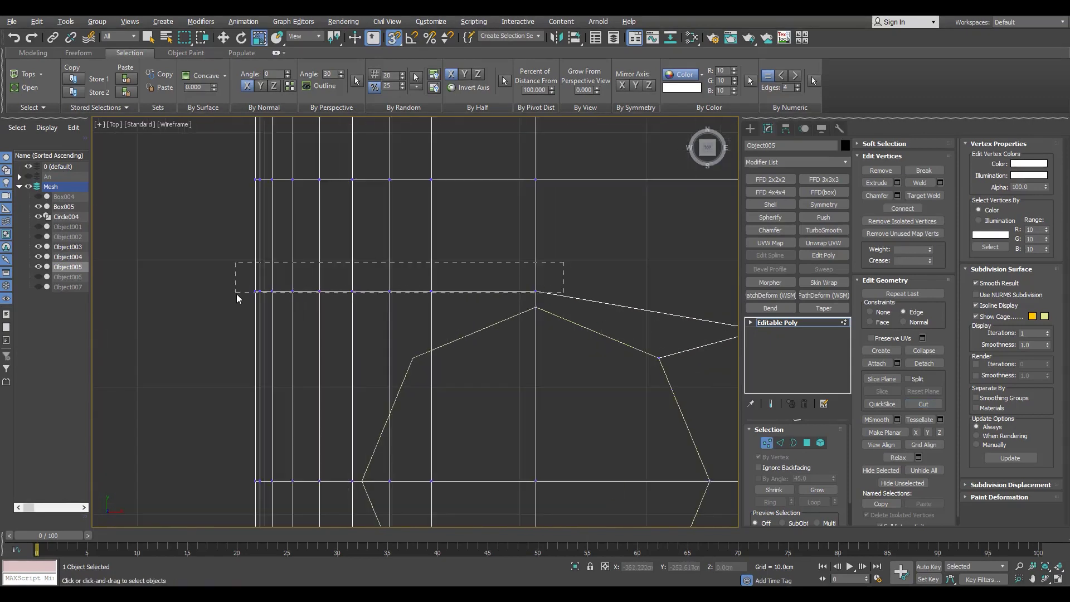
key("s")
scroll(546, 334, "down", 2)
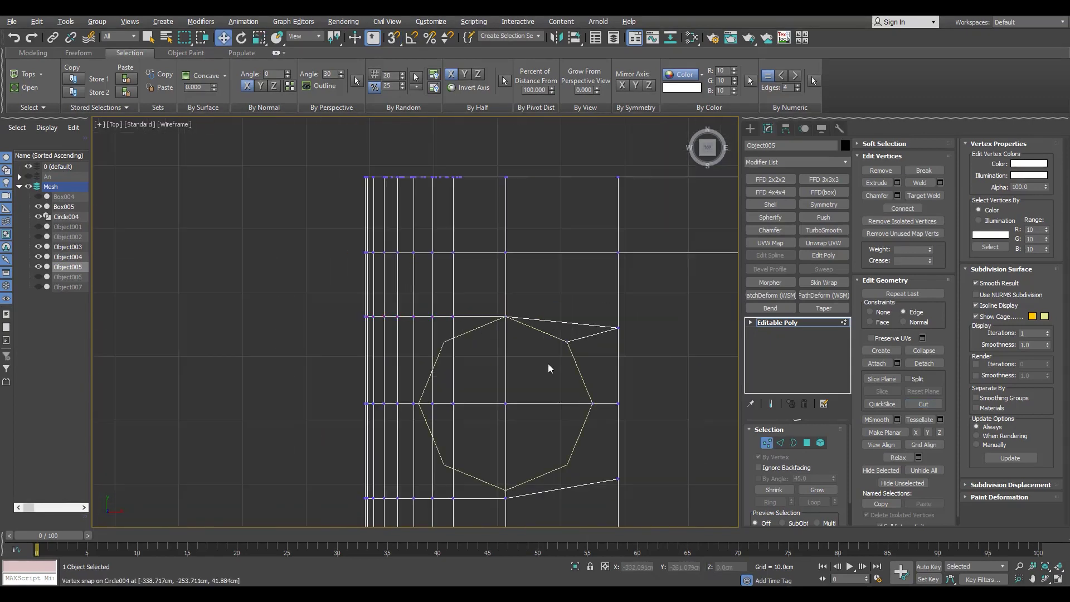
scroll(524, 370, "down", 2)
Step: Select the polygons inside the octagon outline and switch to element selection
key("4")
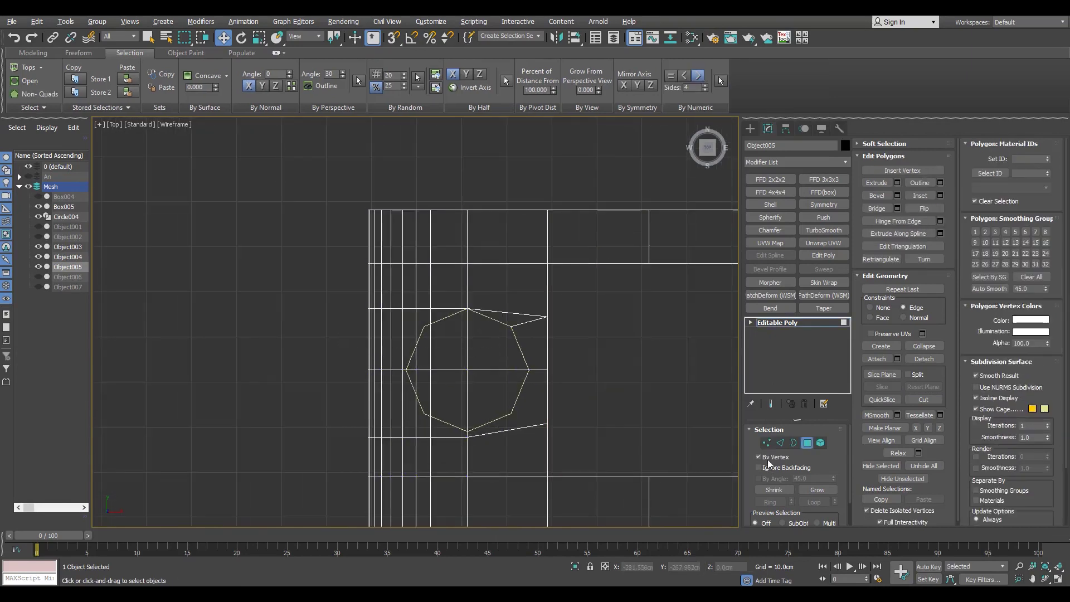
left_click_drag(490, 355, 491, 356)
key("alt+w")
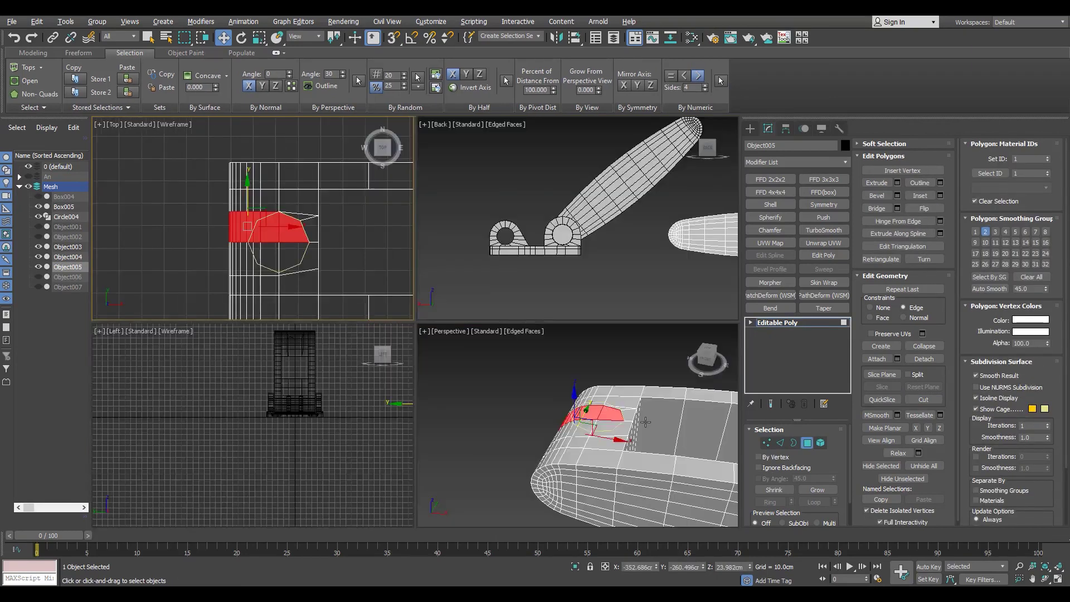
key("alt+w")
right_click(529, 358)
left_click(502, 340)
key("2")
scroll(509, 385, "down", 3)
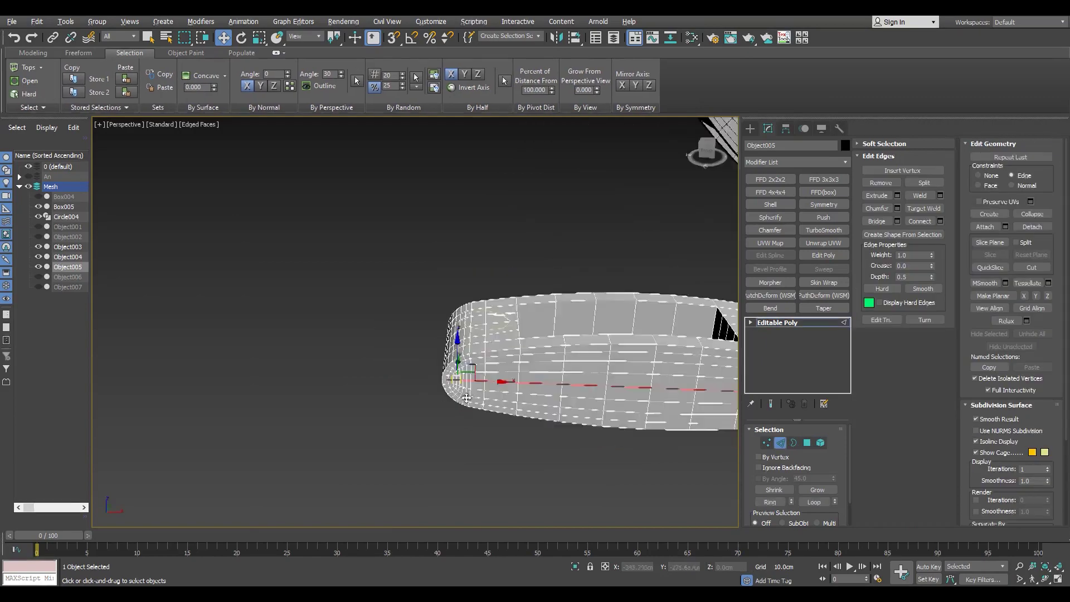
middle_click_drag(557, 357, 609, 323, "alt")
right_click(587, 359)
left_click(560, 374)
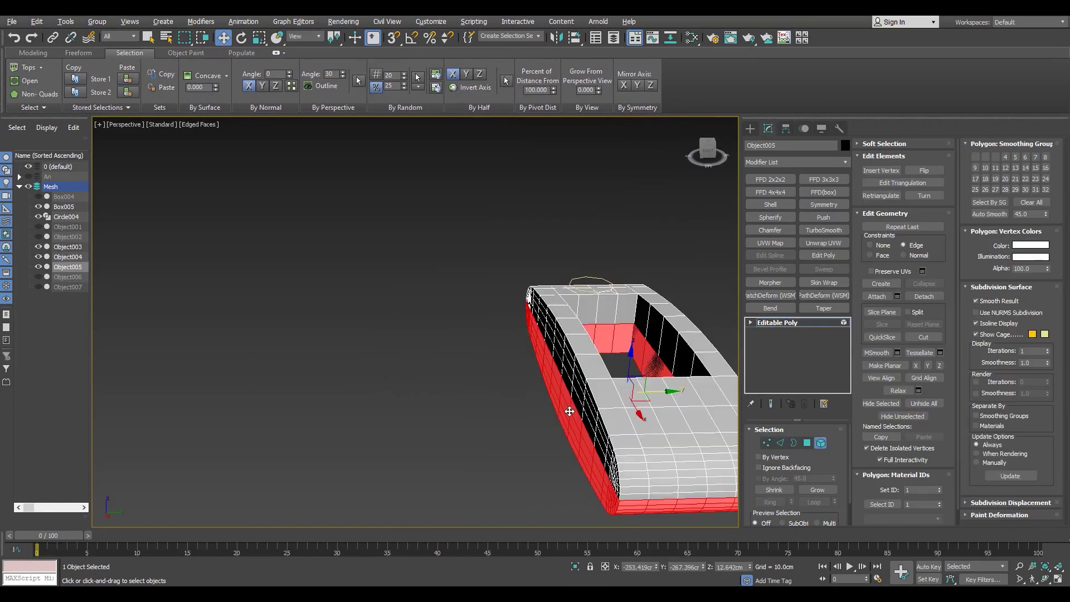
Step: Orbit around the link and return to edge-level selection
scroll(571, 410, "up", 3)
mouse_move(571, 410)
middle_mouse_down("alt")
mouse_move(580, 449)
mouse_move(511, 439)
middle_mouse_up("alt")
scroll(580, 449, "down", 3)
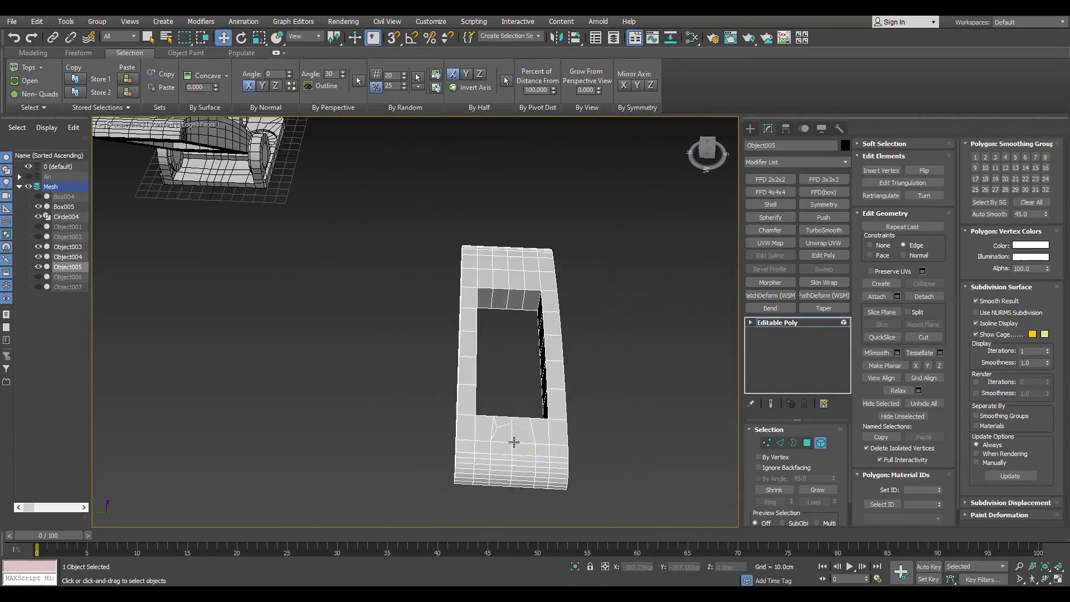
key("2")
right_click(507, 275)
left_click(488, 220)
key("2")
Step: Remove the two curved faces at the link's open end using a quad-menu command
scroll(506, 292, "up", 2)
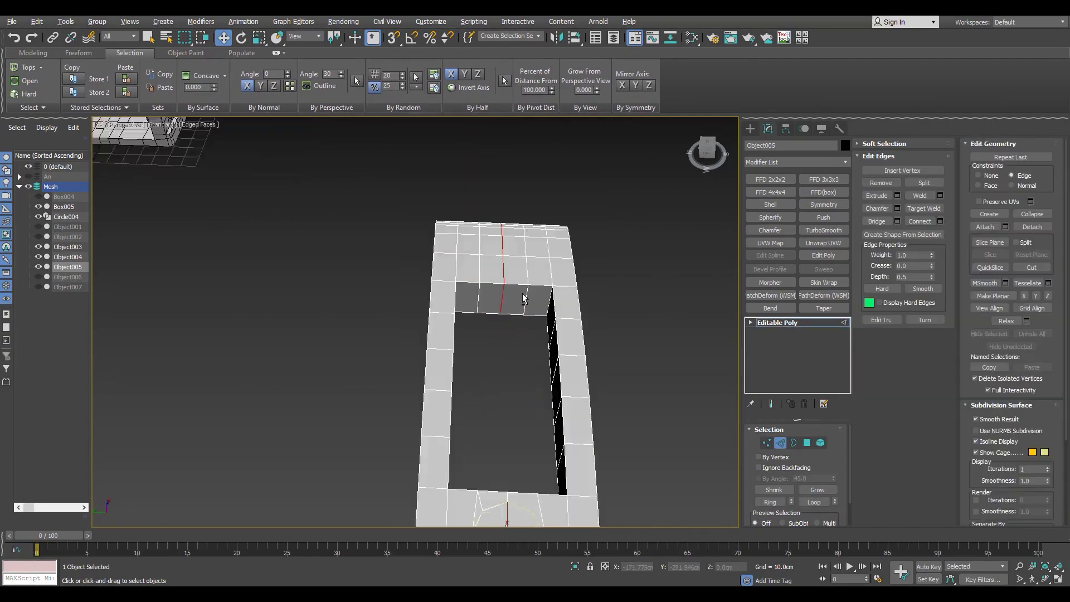
middle_click_drag(506, 292, 394, 263, "alt")
scroll(394, 264, "up", 3)
right_click(225, 217)
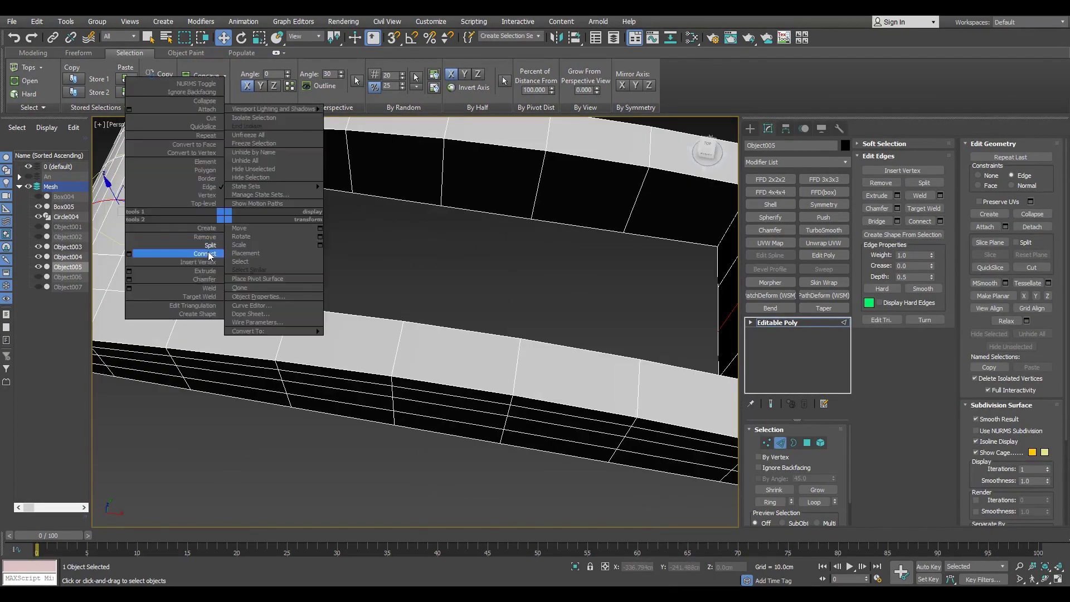
left_click(183, 259)
scroll(341, 324, "down", 3)
middle_click_drag(341, 325, 358, 328, "alt")
scroll(358, 327, "up", 4)
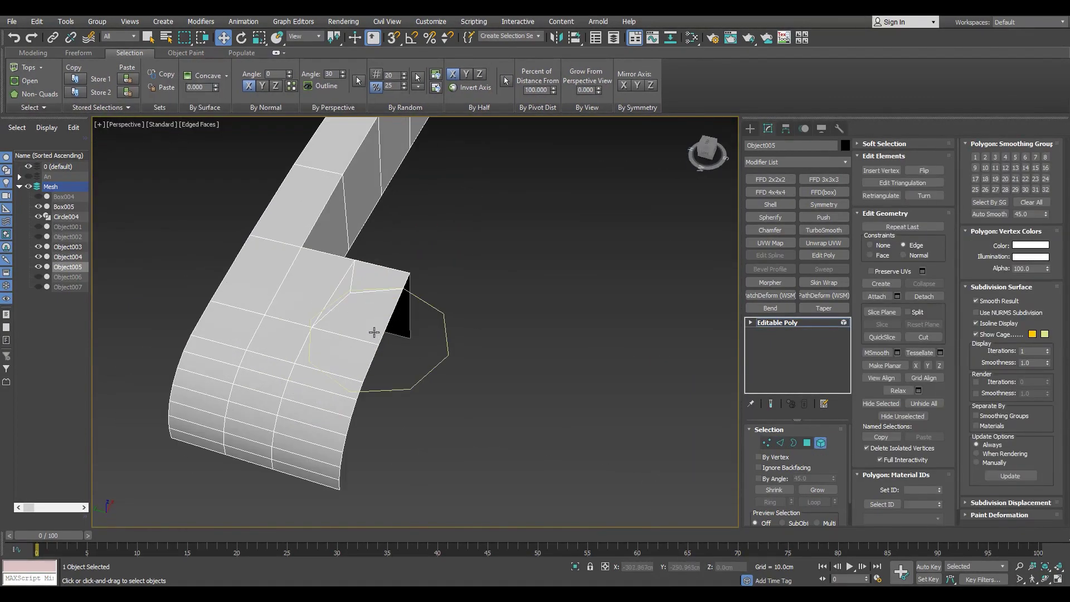
key("4")
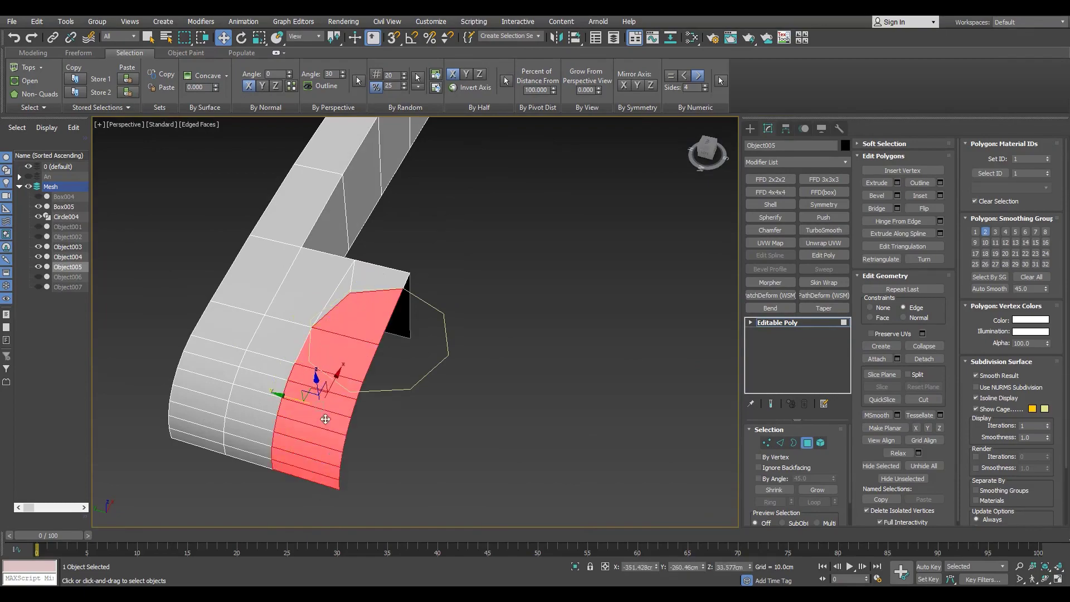
Step: Target-weld the stray flap vertex onto its neighbouring corner vertex
scroll(326, 435, "down", 2)
key("1")
scroll(502, 342, "up", 5)
scroll(502, 342, "down", 1)
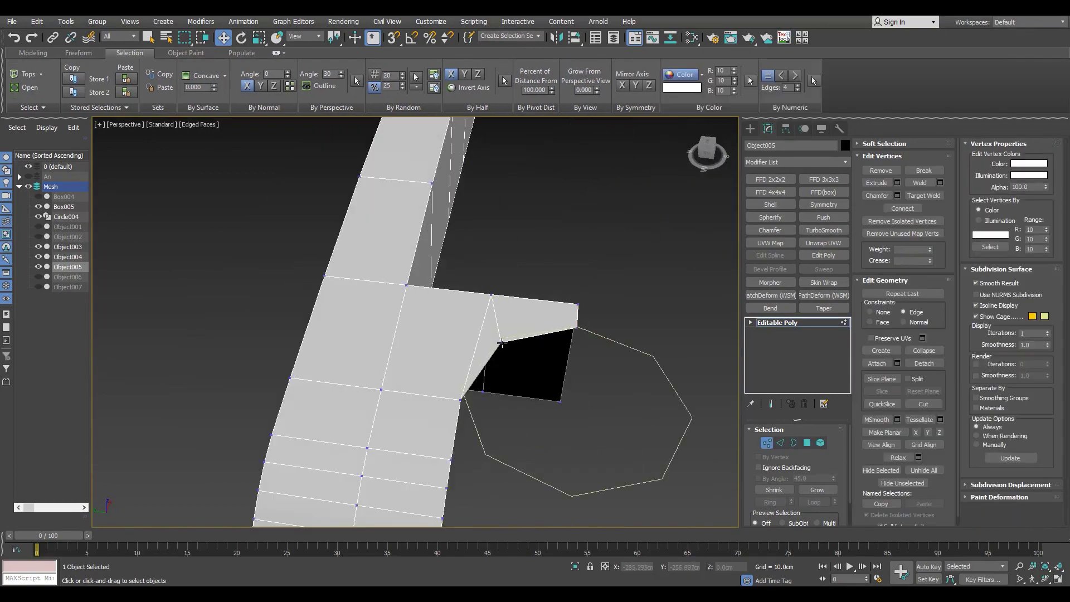
left_click(502, 342)
scroll(502, 343, "down", 3)
middle_click_drag(501, 342, 456, 329, "alt")
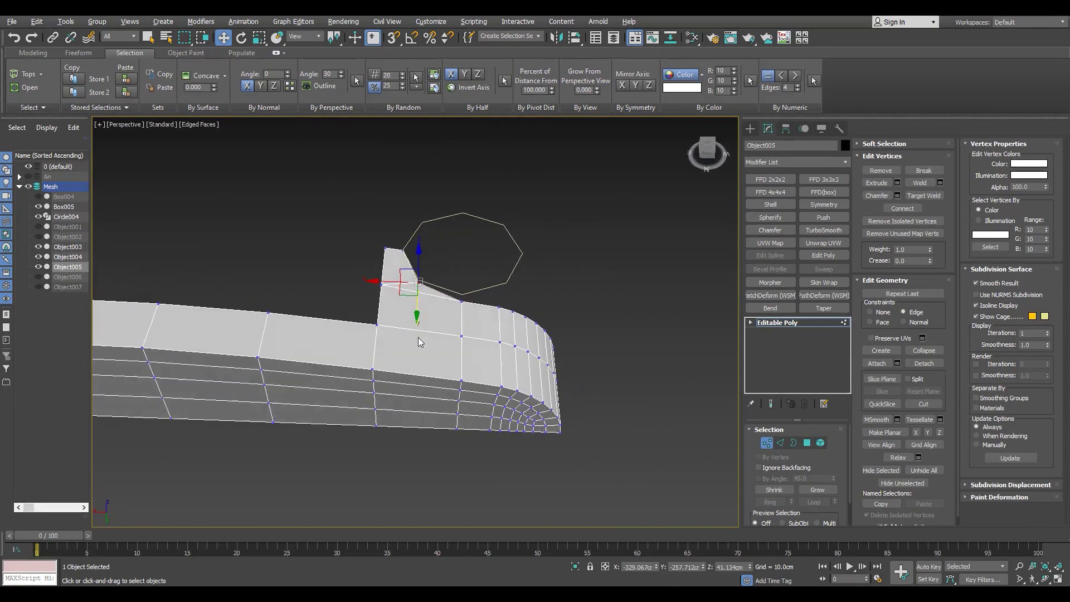
left_click(376, 323)
scroll(501, 279, "up", 6)
key("ctrl+w")
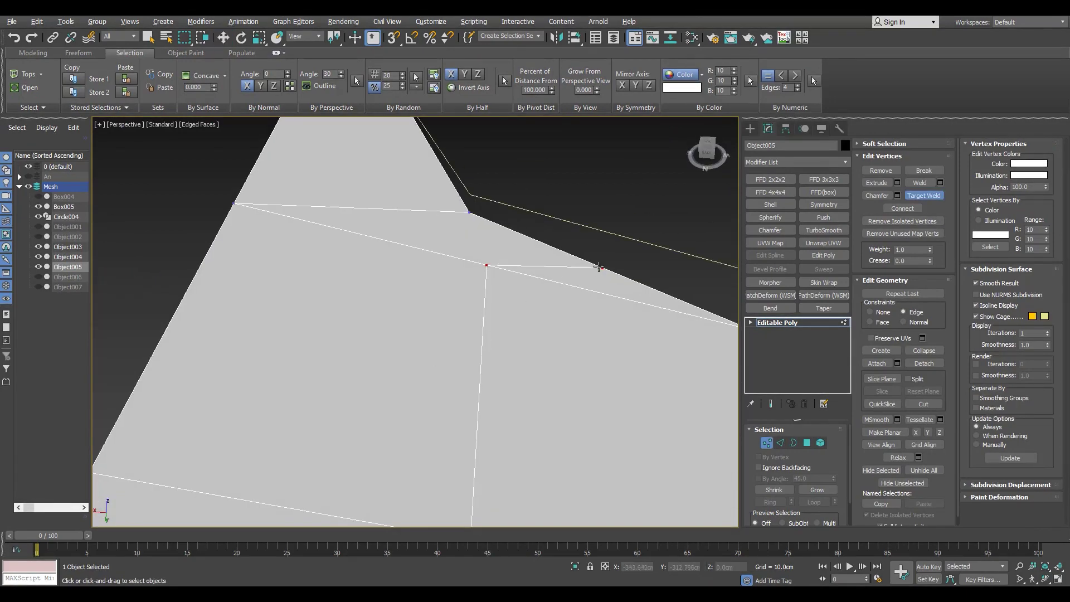
scroll(482, 229, "down", 3)
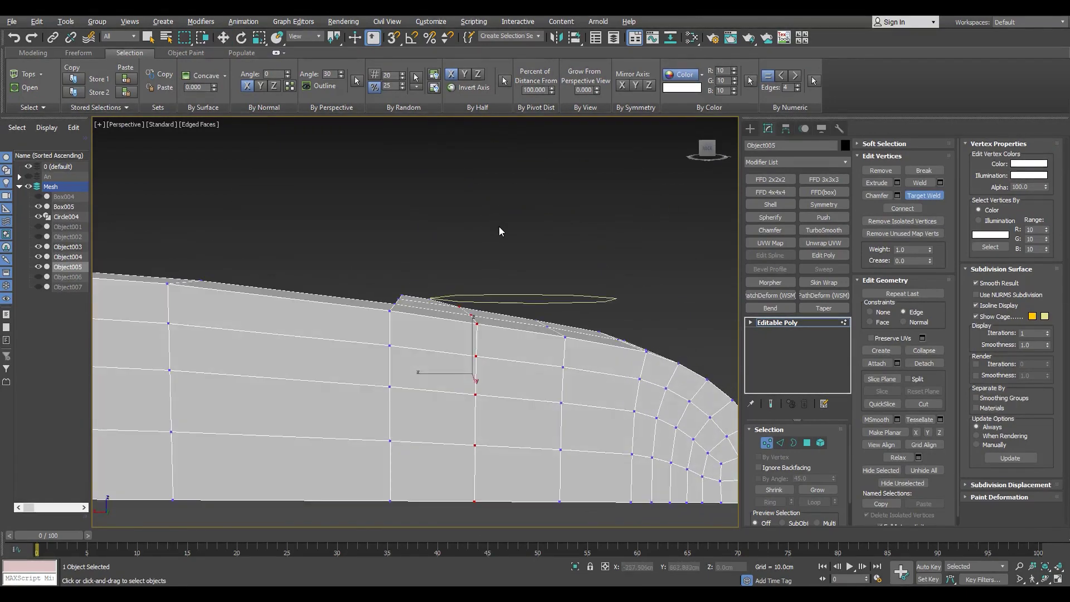
scroll(379, 333, "down", 4)
middle_click_drag(379, 333, 486, 365, "alt")
scroll(486, 365, "up", 3)
key("w")
scroll(487, 365, "down", 3)
Step: Weld the remaining overlapping vertices along the curved lower border
key("2")
mouse_move(475, 314)
middle_mouse_down("alt")
mouse_move(502, 313)
mouse_move(492, 325)
middle_mouse_up("alt")
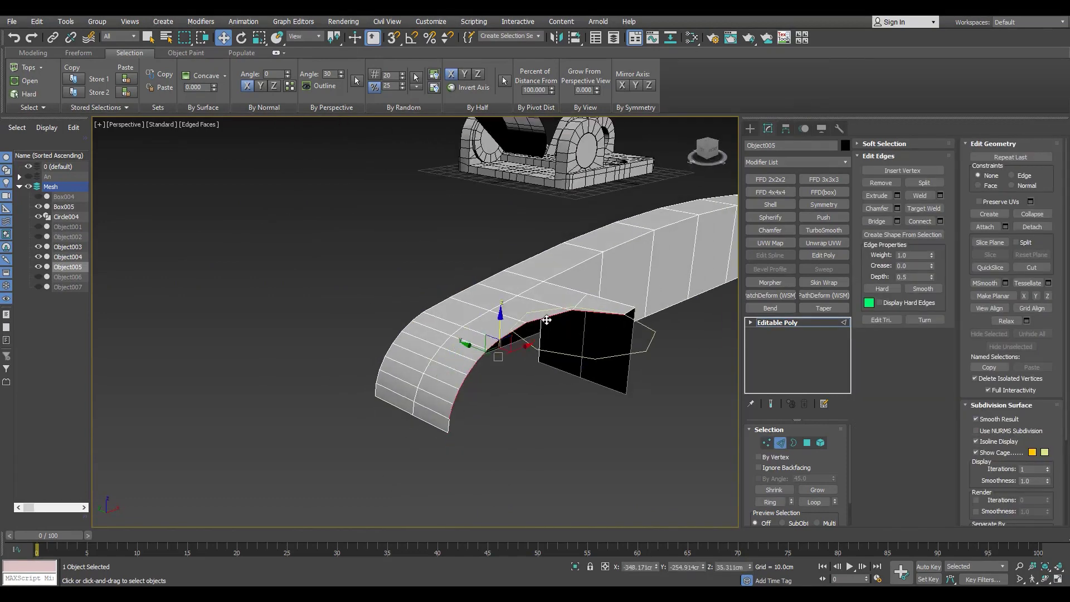
key("1")
scroll(545, 319, "up", 2)
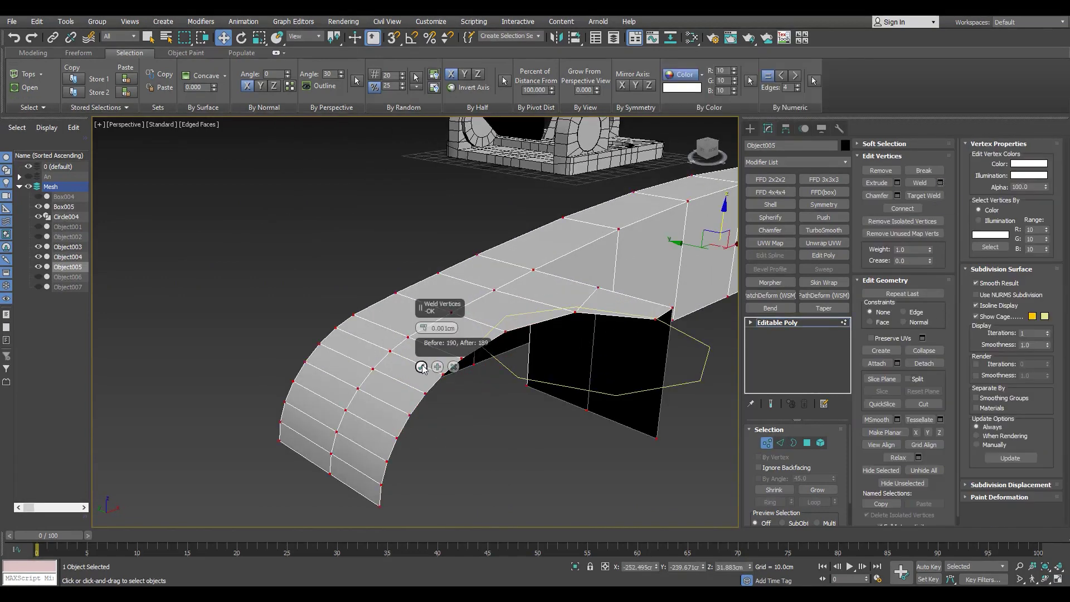
left_click(421, 366)
Step: Extrude the curved border edges downward into new side faces
key("2")
key("F3")
middle_click_drag(579, 336, 610, 394, "alt")
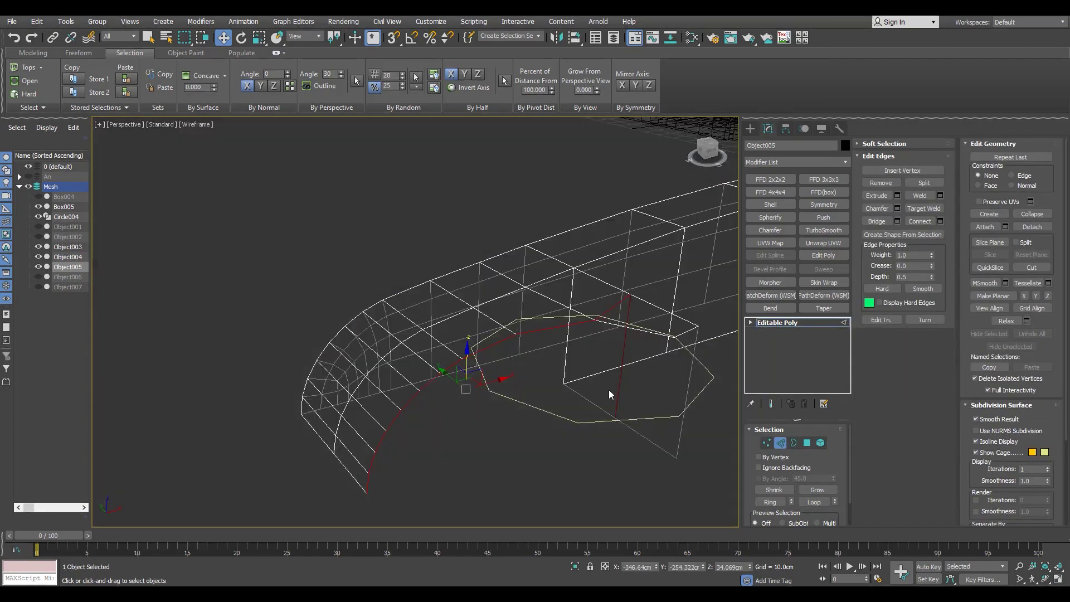
key("F3")
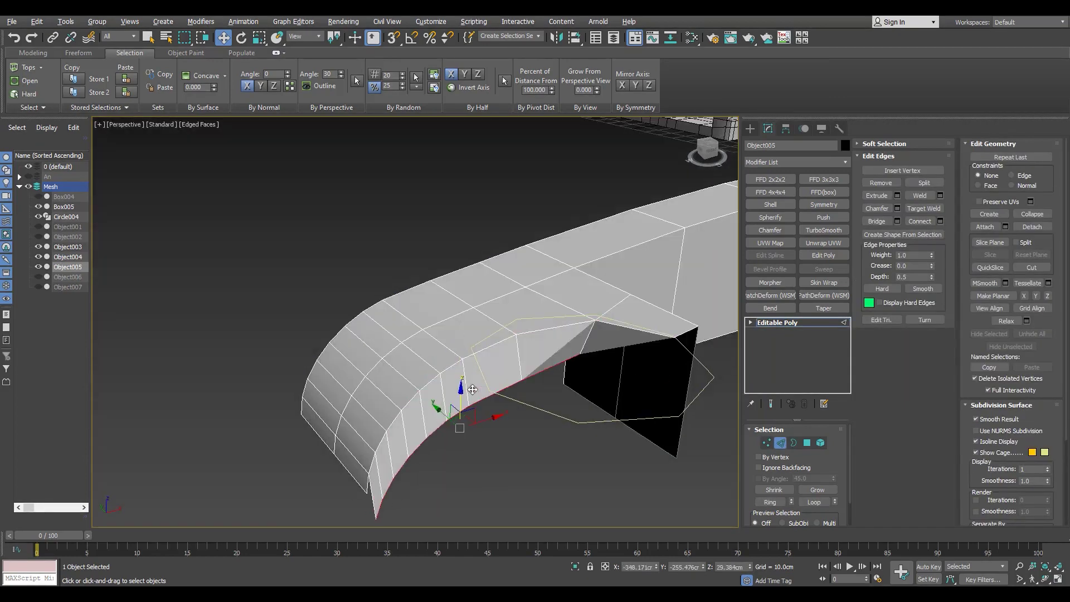
left_click_drag(470, 357, 467, 421, "shift")
scroll(365, 508, "up", 5)
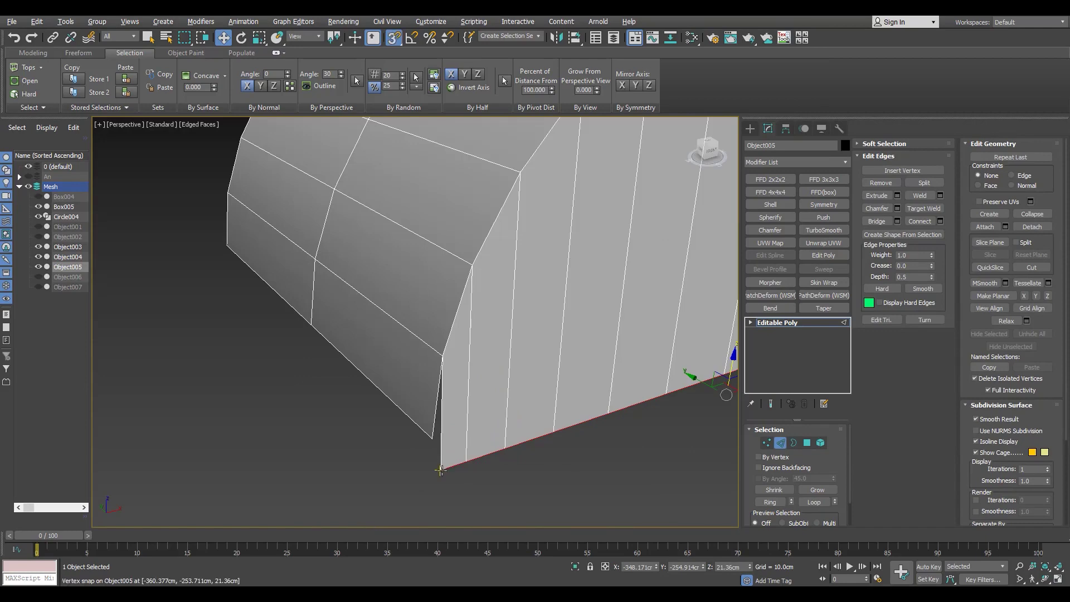
Step: Orbit the perspective view to inspect the new faces along the whole arm
mouse_move(439, 466)
middle_mouse_down("alt")
mouse_move(429, 433)
mouse_move(489, 446)
middle_mouse_up("alt")
key("alt+w")
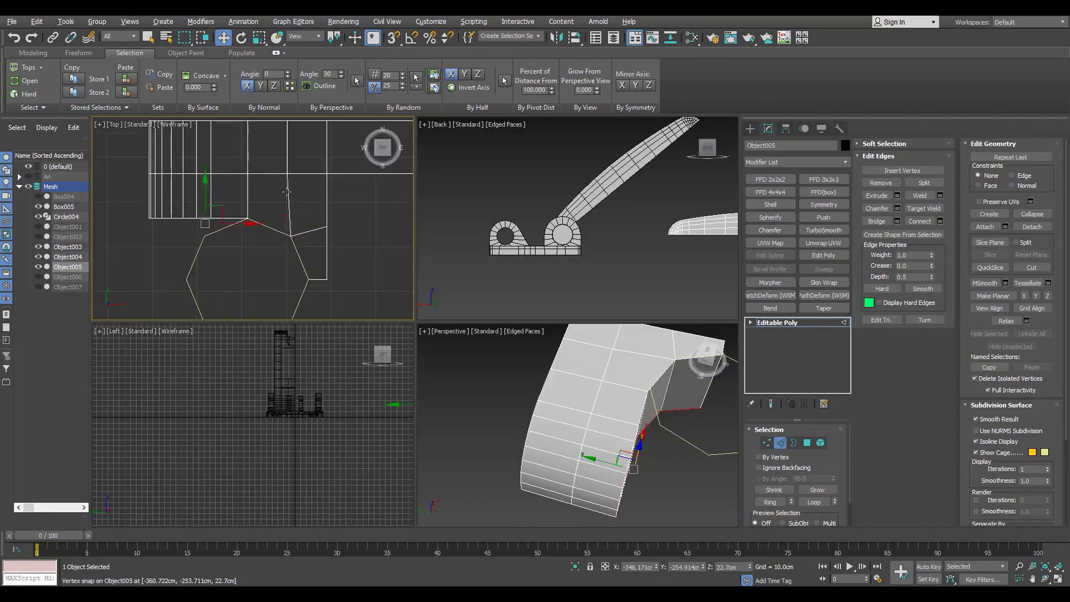
key("alt+w")
key("1")
middle_click_drag(533, 388, 467, 507, "alt")
scroll(486, 493, "down", 4)
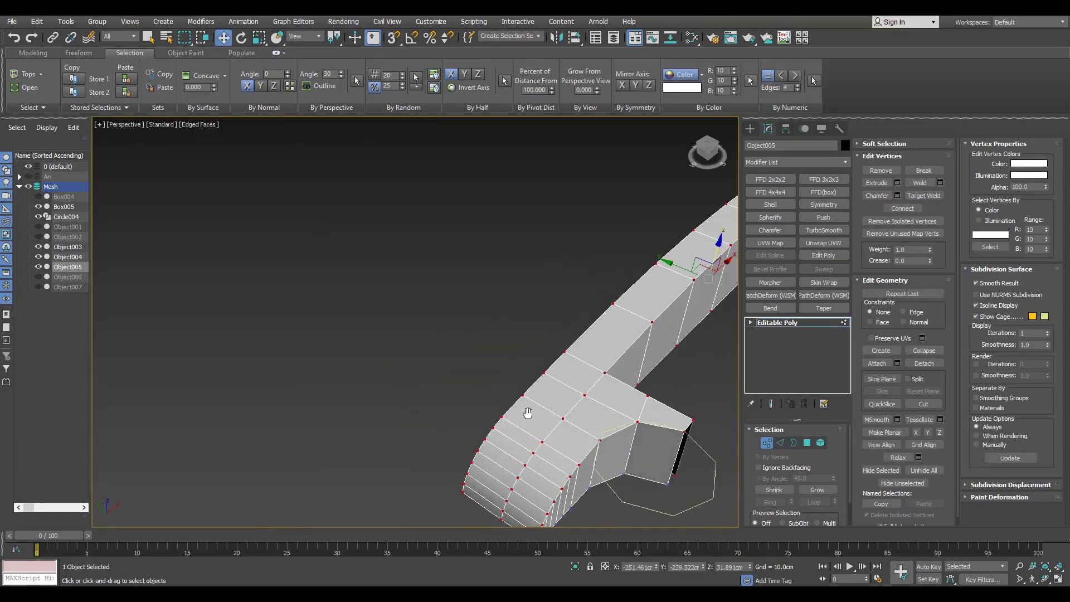
scroll(553, 403, "down", 2)
middle_click_drag(550, 393, 591, 362, "alt")
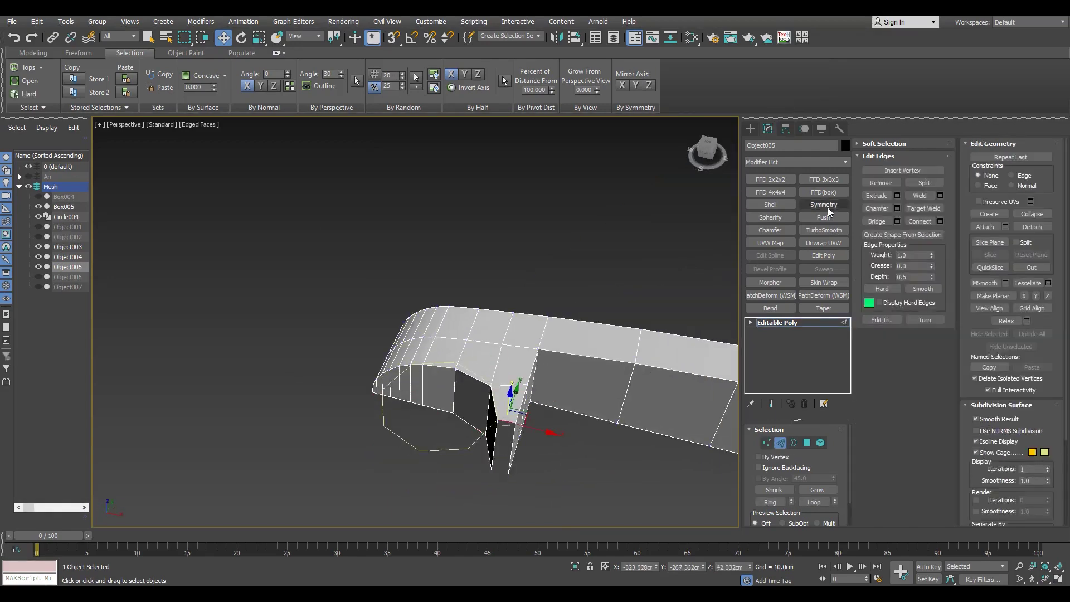
Step: Add two Symmetry modifiers to the link, mirroring across Z and then Y
left_click(823, 205)
scroll(493, 375, "down", 3)
left_click(777, 332)
mouse_move(493, 375)
middle_mouse_down("alt")
mouse_move(470, 346)
mouse_move(220, 366)
middle_mouse_up("alt")
key("2")
left_click(819, 206)
left_click(810, 451)
middle_click_drag(446, 334, 301, 341, "alt")
left_click(785, 322)
middle_click_drag(390, 334, 502, 334, "alt")
scroll(390, 335, "up", 5)
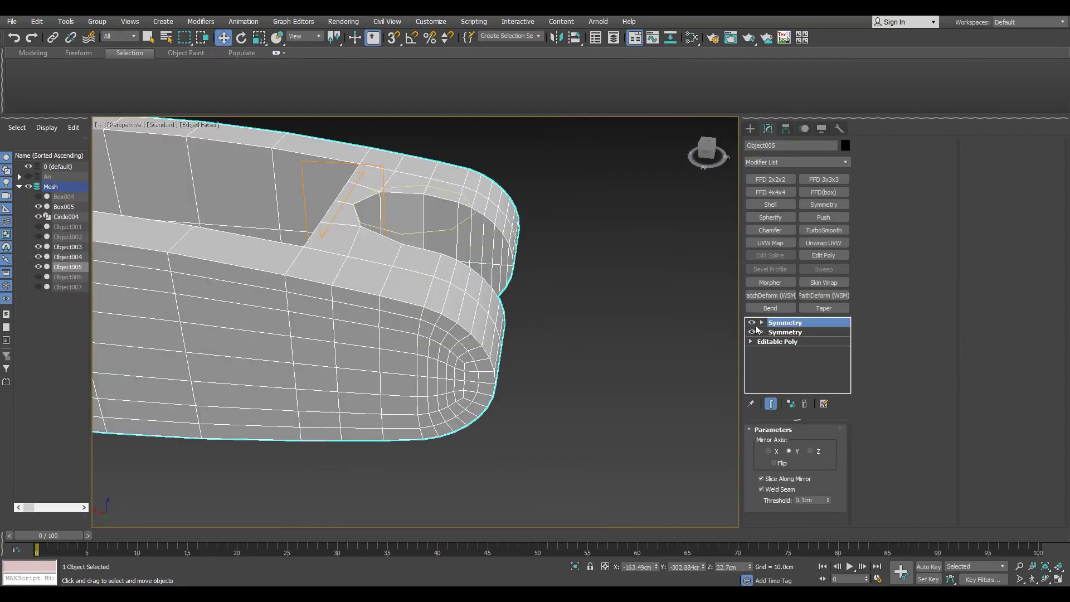
Step: Inspect the mirrored link in the enlarged Back view, toggling wireframe and shaded display
key("alt+w")
key("alt+w")
key("alt+w")
mouse_move(541, 326)
middle_mouse_down("alt")
mouse_move(628, 434)
mouse_move(668, 390)
middle_mouse_up("alt")
left_click(775, 341)
scroll(185, 195, "down", 2)
key("F3")
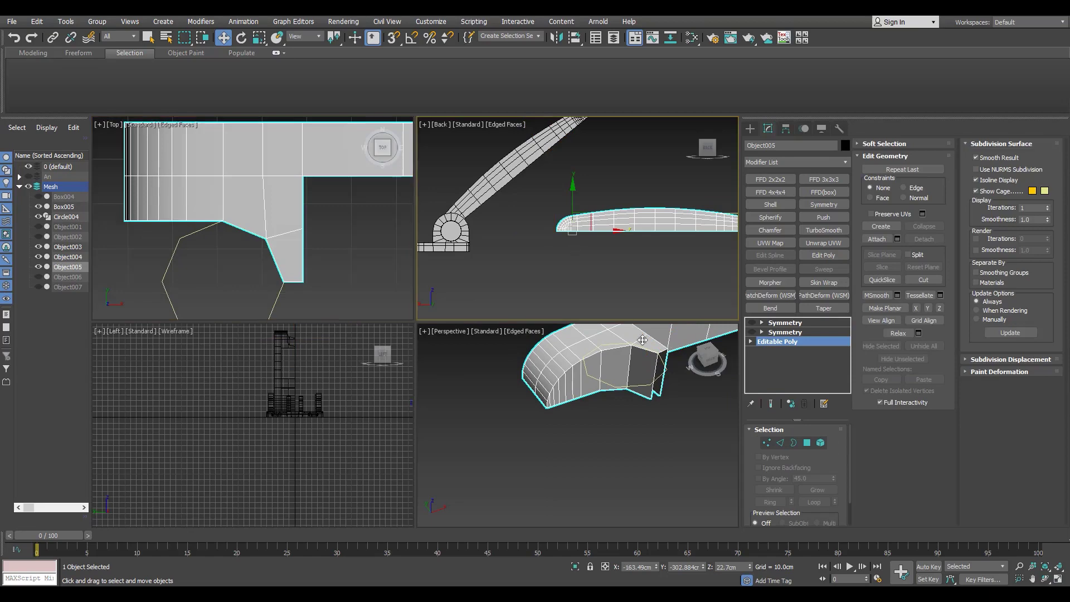
key("alt+w")
key("f")
scroll(443, 399, "up", 2)
scroll(396, 353, "up", 5)
key("F3")
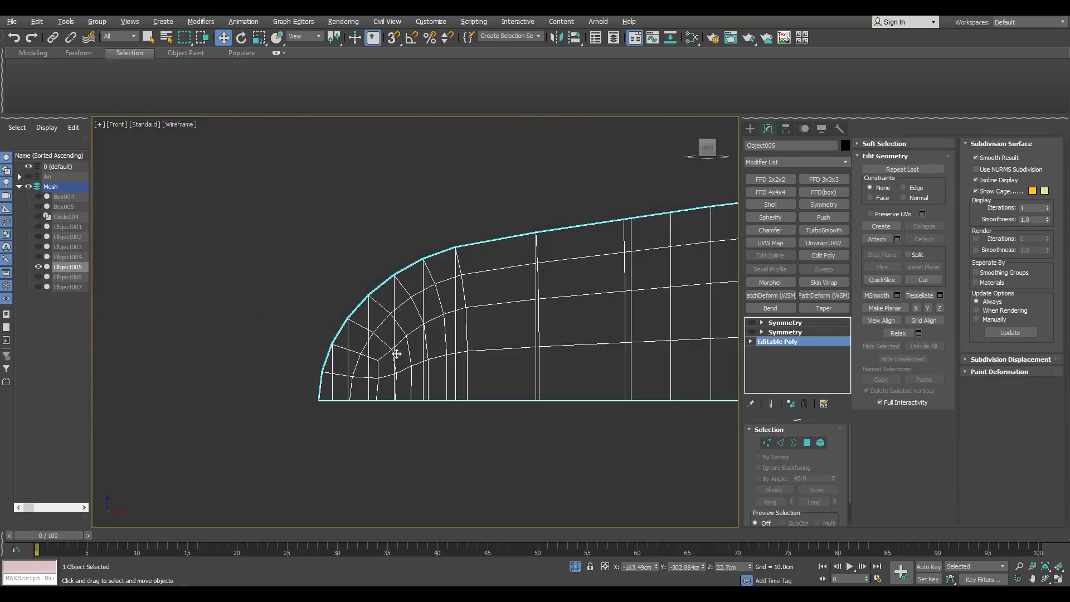
left_click(117, 124)
left_click(139, 222)
scroll(602, 354, "up", 4)
key("F3")
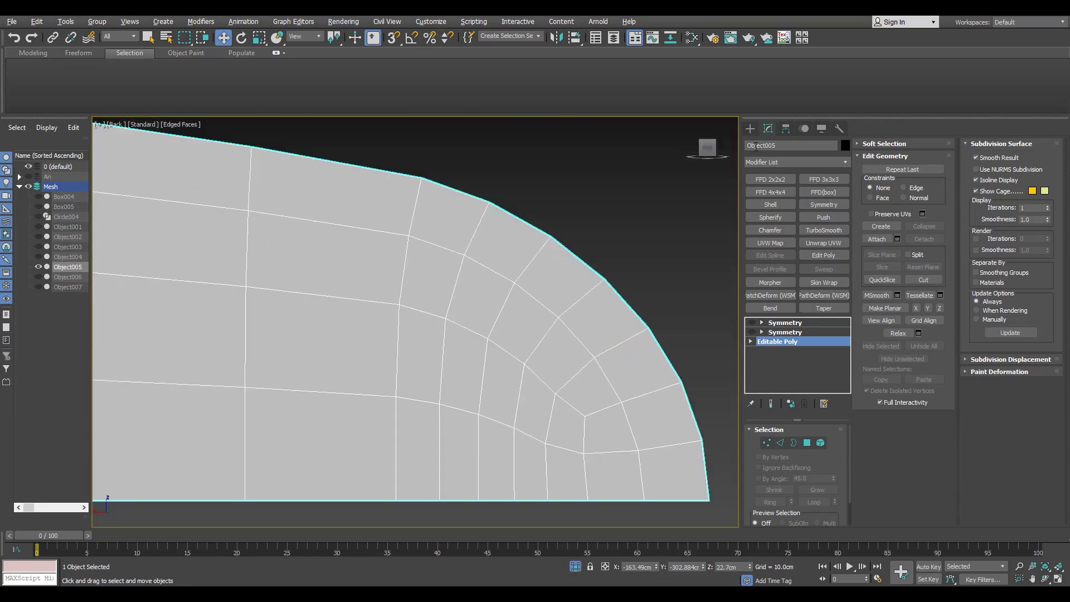
Step: Draw a circle vertex-snapped to the bottom edge of the link's rounded end
left_click(750, 128)
left_click(773, 216)
key("s")
mouse_move(537, 429)
left_mouse_down()
mouse_move(445, 446)
mouse_move(451, 437)
left_mouse_up()
scroll(445, 446, "up", 1)
key("s")
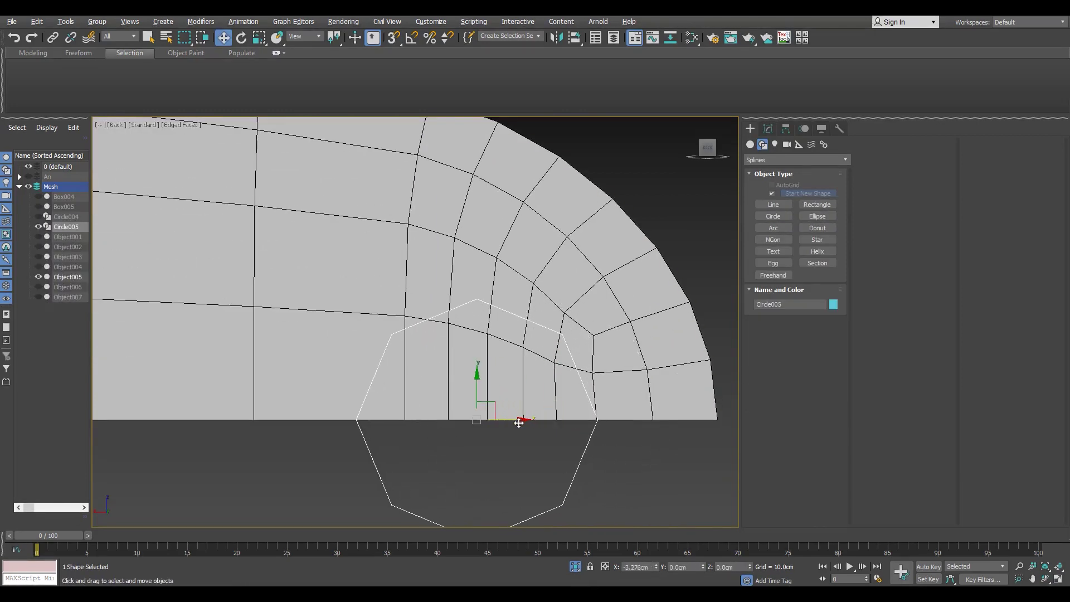
Step: Give the circle radius 8.5 cm and 3 interpolation steps
left_click(768, 128)
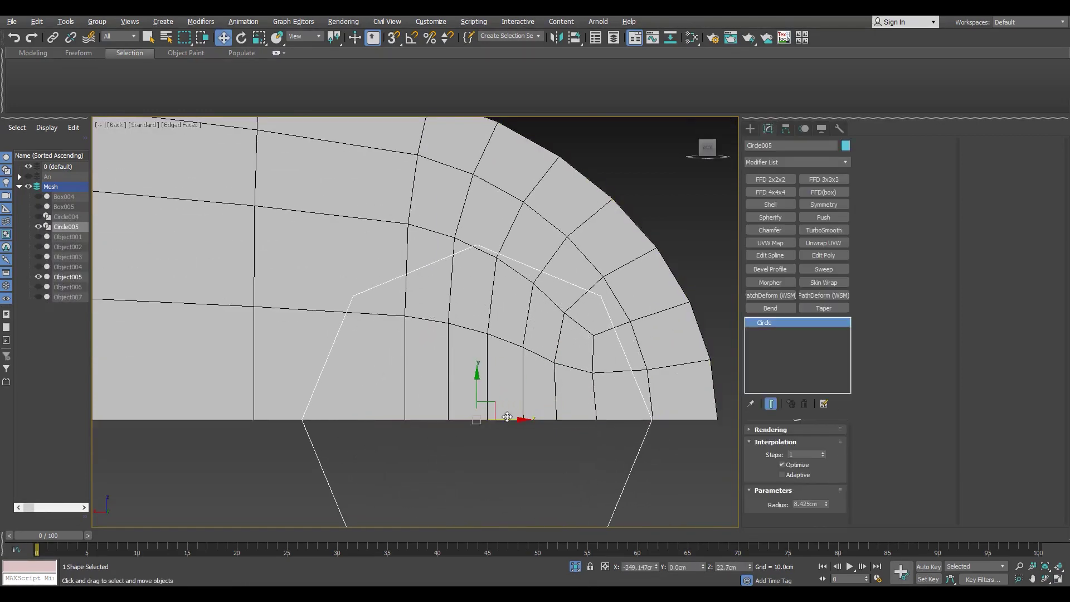
key("p")
middle_click_drag(581, 284, 538, 279, "alt")
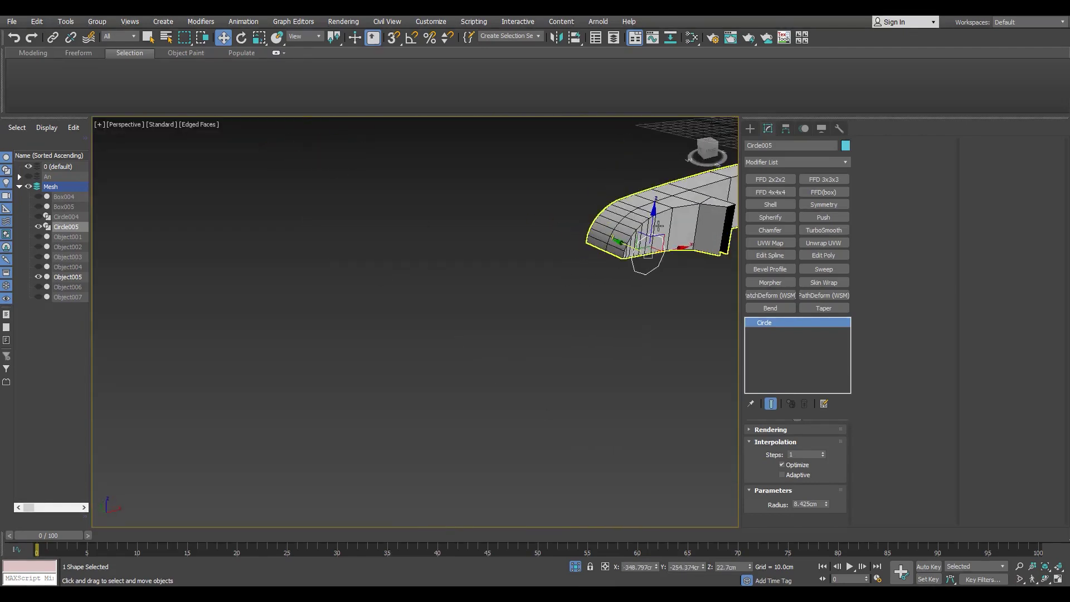
scroll(536, 277, "up", 3)
scroll(534, 275, "up", 2)
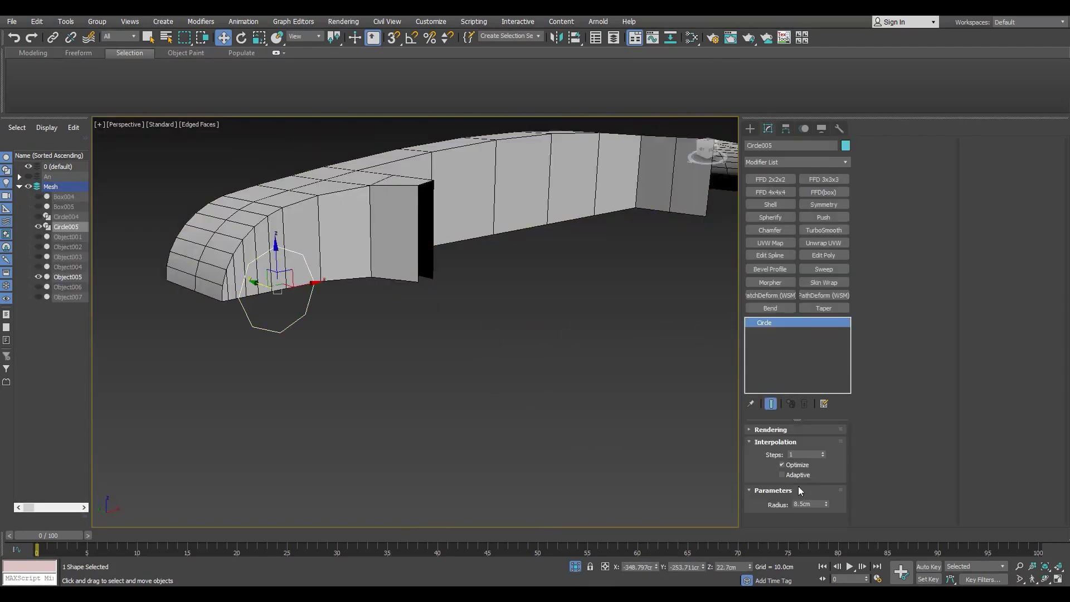
scroll(275, 358, "up", 3)
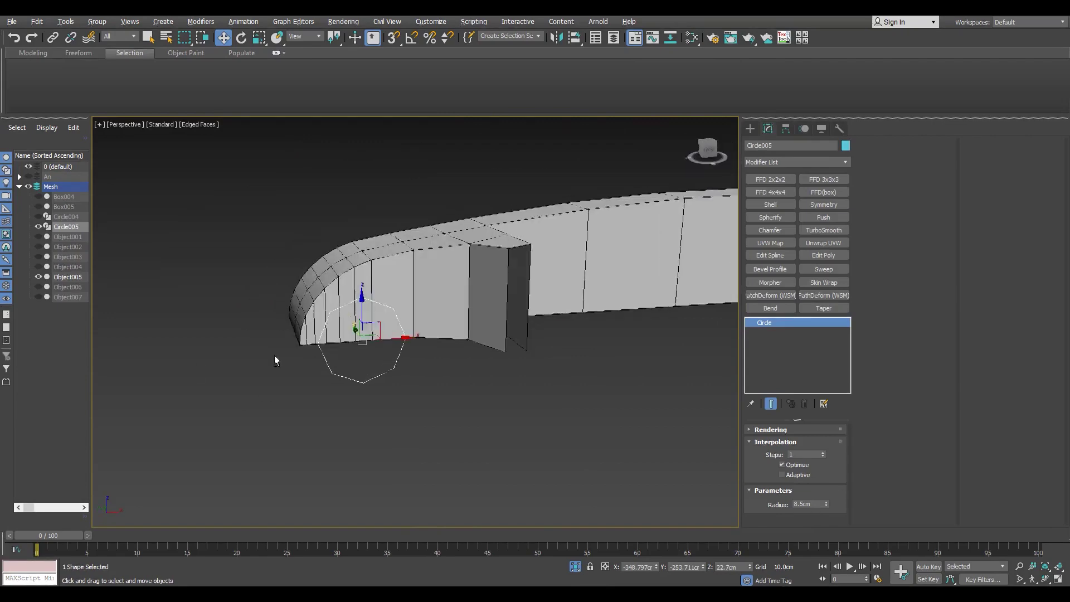
scroll(323, 327, "up", 2)
left_click(822, 452)
left_click(823, 452)
Step: Reselect the link piece, hide its mirrored half, and enlarge the Back view
mouse_move(352, 317)
middle_mouse_down("alt")
mouse_move(477, 291)
mouse_move(468, 334)
middle_mouse_up("alt")
scroll(468, 356, "down", 2)
scroll(469, 380, "up", 2)
left_click(490, 351)
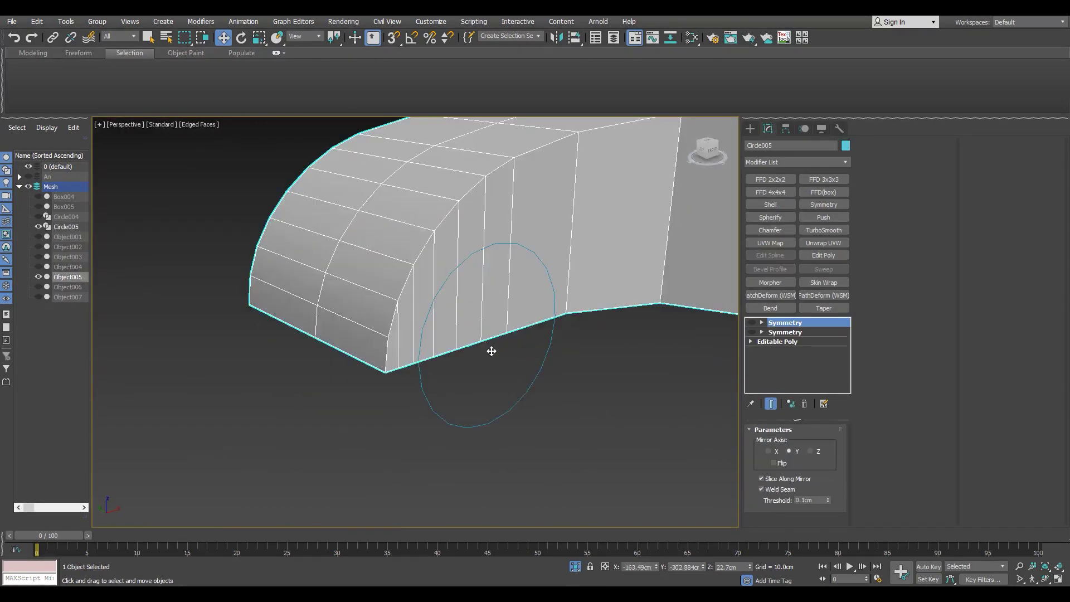
left_click(551, 343)
scroll(551, 343, "down", 4)
left_click(640, 335)
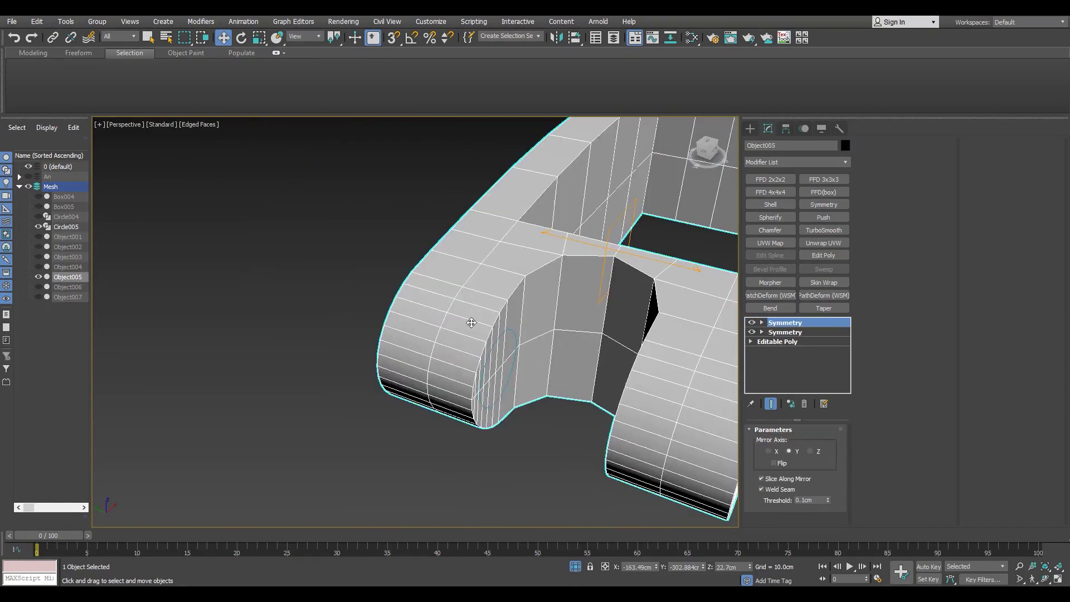
scroll(641, 334, "up", 1)
left_click(751, 332)
key("alt+w")
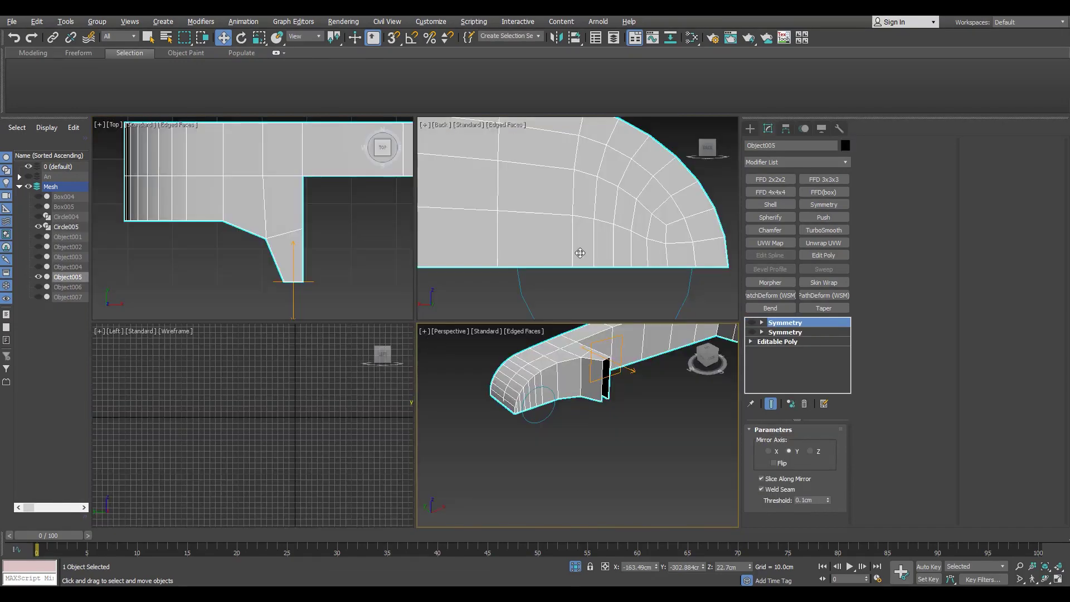
key("alt+w")
Step: Cut new edges into the rounded end along the 8.5cm guide circle's arc, snapping to its points
left_click(777, 341)
key("1")
key("alt+c")
key("s")
scroll(651, 424, "up", 2)
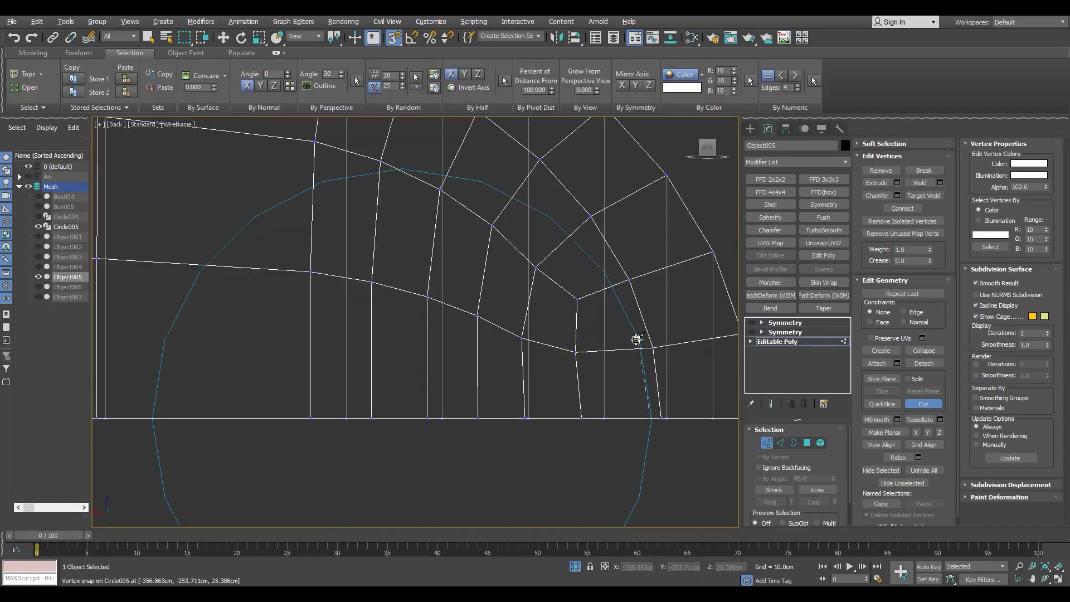
left_click(552, 216)
left_click(480, 181)
left_click(401, 167)
left_click(324, 182)
middle_click_drag(243, 191, 308, 221)
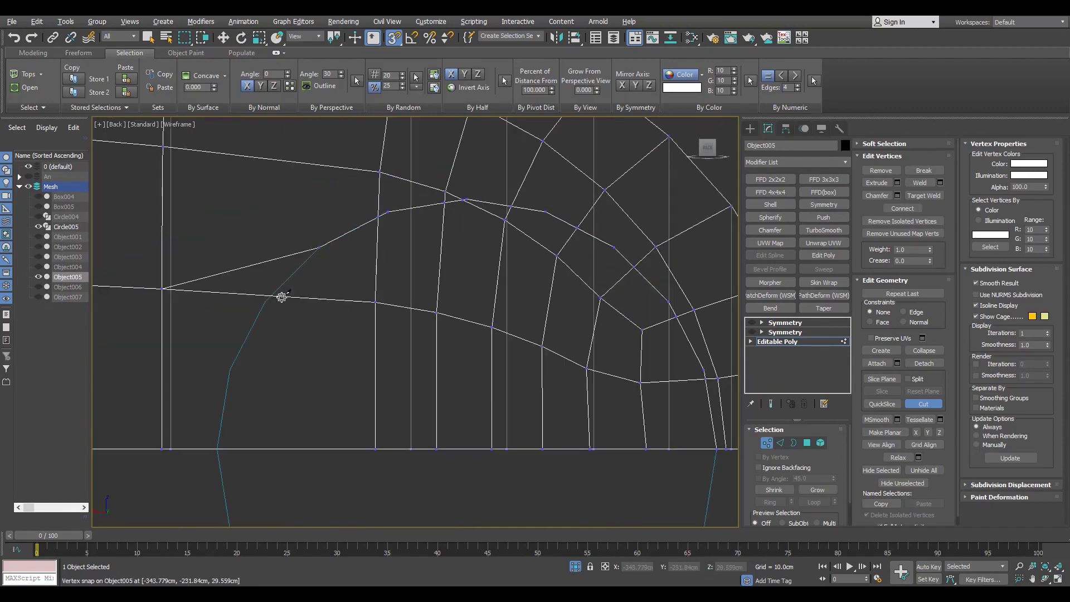
Step: Continue the circle cut from the front wireframe view with snapping back on
key("F3")
key("f")
key("F3")
scroll(381, 249, "up", 2)
key("s")
scroll(411, 275, "down", 2)
scroll(276, 368, "up", 3)
scroll(489, 258, "down", 2)
scroll(520, 240, "up", 1)
scroll(609, 466, "up", 2)
scroll(509, 394, "up", 2)
scroll(468, 341, "up", 2)
scroll(495, 338, "down", 6)
Step: Finish cutting and inspect the new edges in the shaded Perspective view
key("w")
key("F3")
key("p")
scroll(432, 354, "up", 3)
scroll(362, 312, "up", 3)
scroll(389, 273, "up", 3)
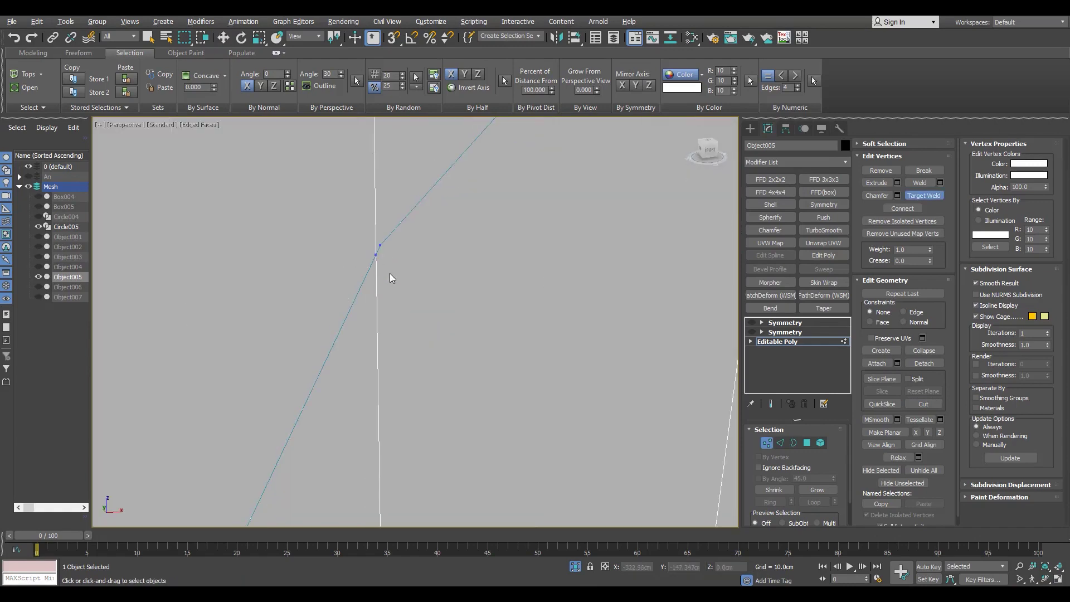
scroll(320, 273, "down", 5)
scroll(378, 265, "down", 3)
scroll(429, 270, "down", 3)
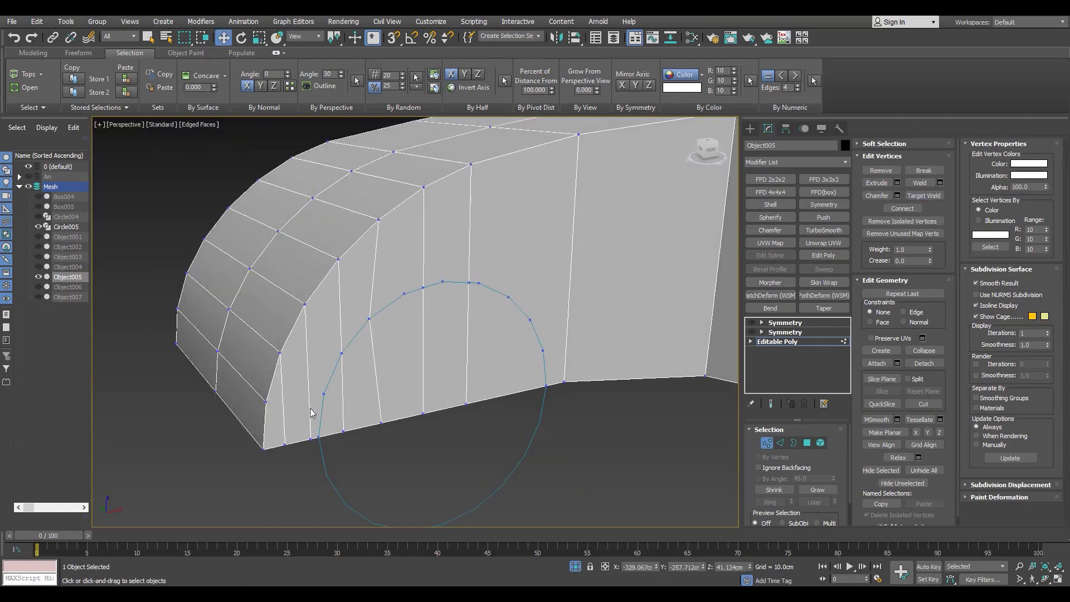
Step: Select the half-disc face inside the circle, then start Target Weld on vertices
key("2")
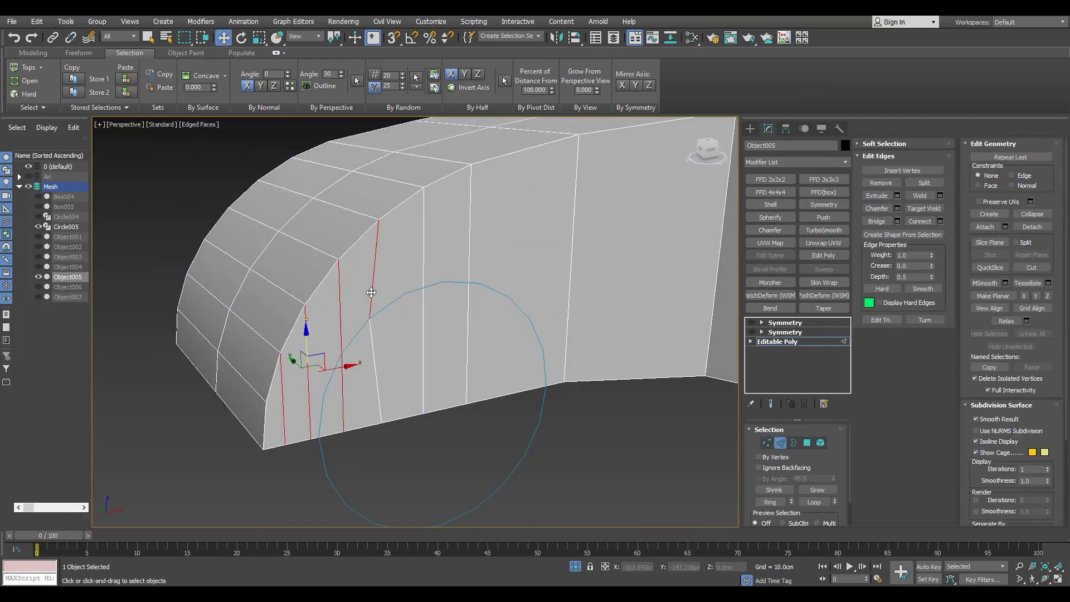
key("4")
left_click(467, 322)
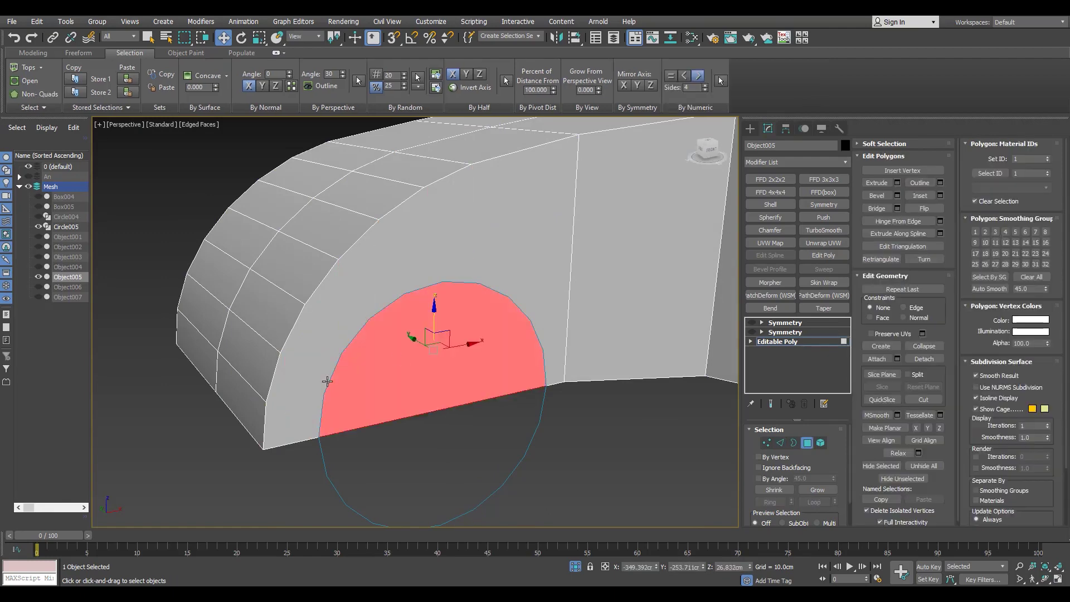
key("1")
scroll(299, 417, "down", 2)
key("z")
scroll(309, 412, "down", 5)
scroll(299, 411, "up", 6)
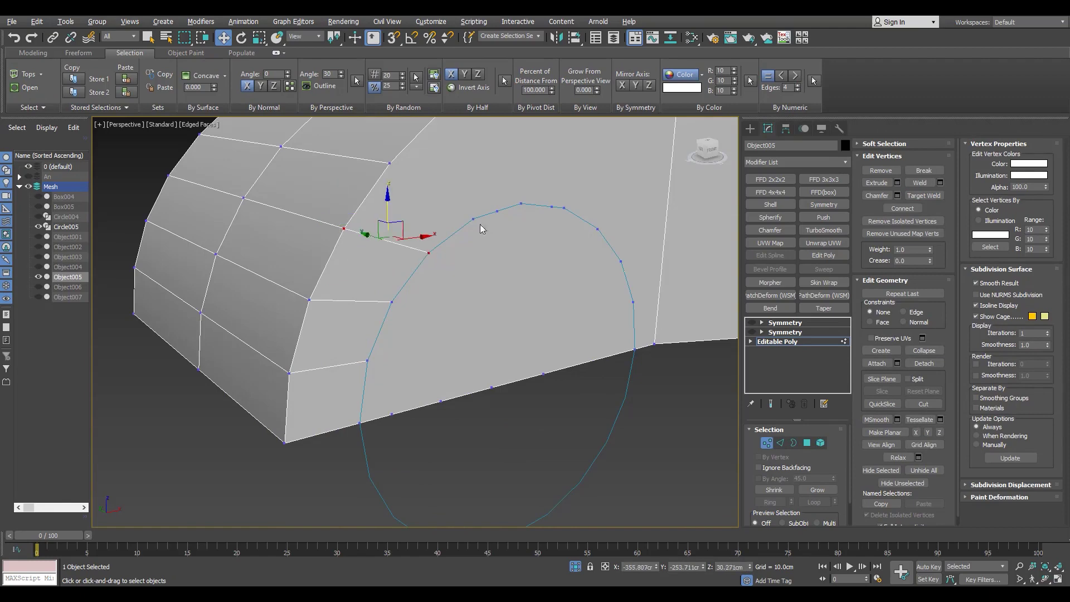
Step: Weld the stray corner vertex on the rounded end and connect two vertices with a new edge
left_click(388, 164, "ctrl")
middle_click_drag(389, 163, 452, 345, "alt")
scroll(451, 186, "down", 4)
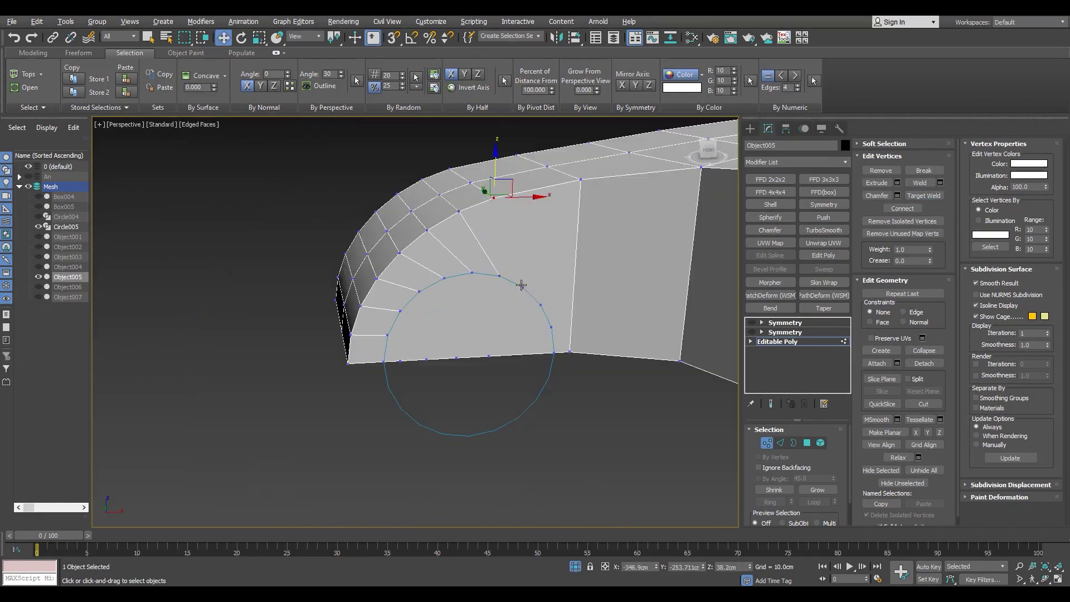
scroll(521, 285, "up", 3)
left_click_drag(513, 342, 347, 390)
scroll(483, 316, "down", 3)
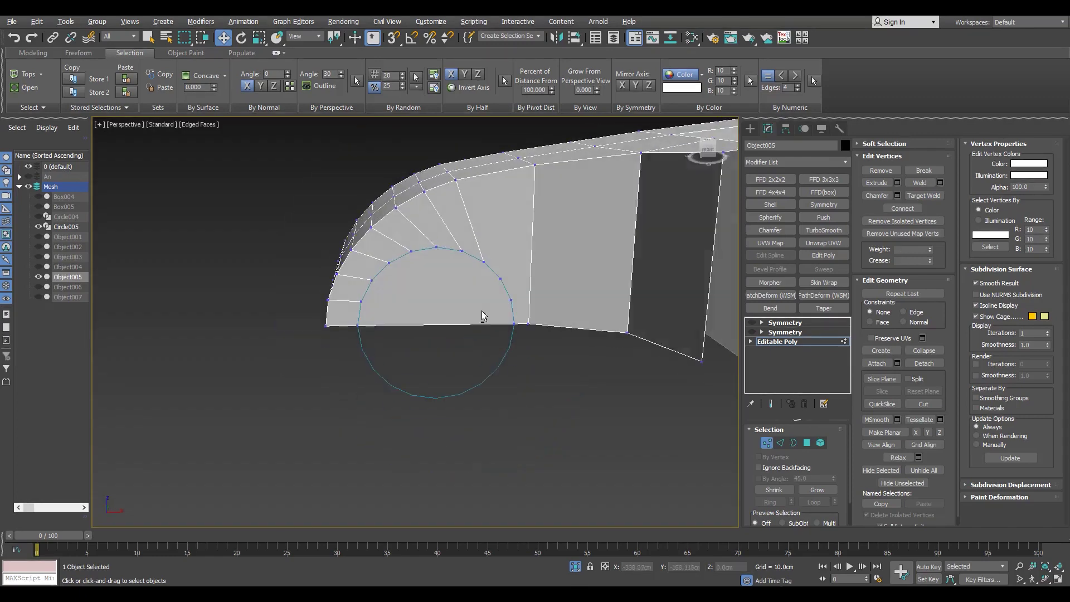
scroll(482, 315, "up", 2)
key("ctrl+shift+e")
mouse_move(560, 260)
middle_mouse_down("alt")
mouse_move(544, 348)
mouse_move(479, 306)
middle_mouse_up("alt")
Step: Select and frame the half-disc face, then view the link from the Back viewpoint
key("4")
left_click(501, 362)
key("z")
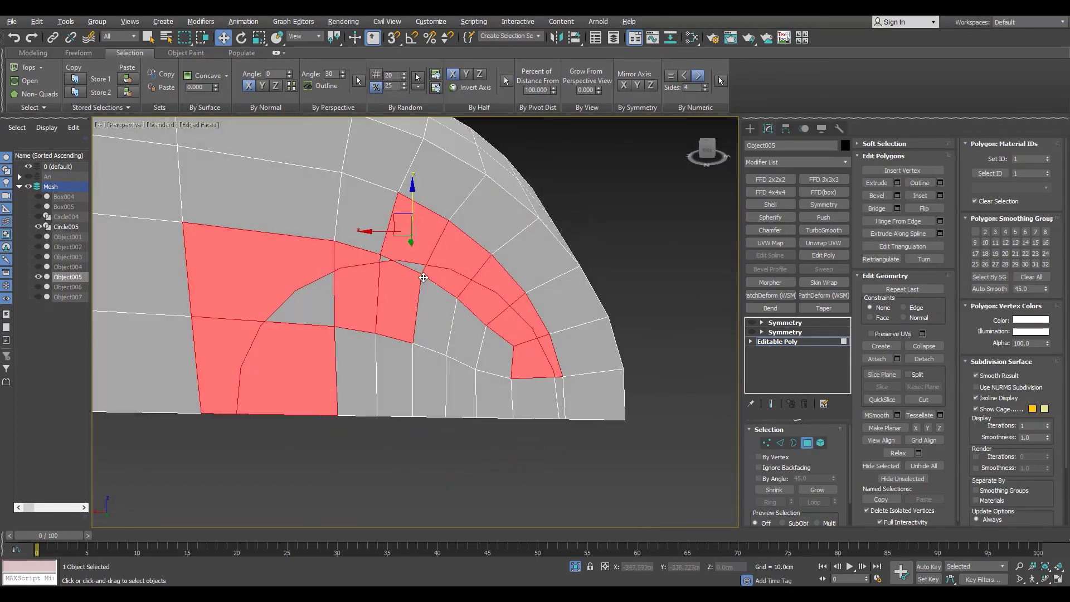
key("1")
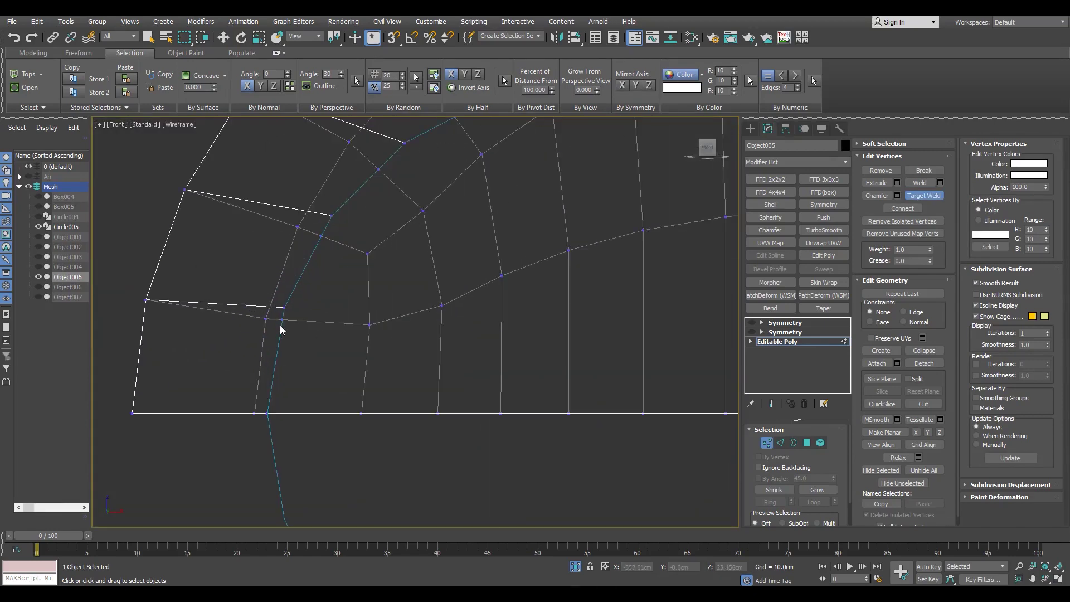
left_click(114, 125)
left_click(140, 225)
scroll(491, 369, "up", 10)
Step: Target Weld a leftover vertex near the circle outline, checking the result in wireframe
key("ctrl+w")
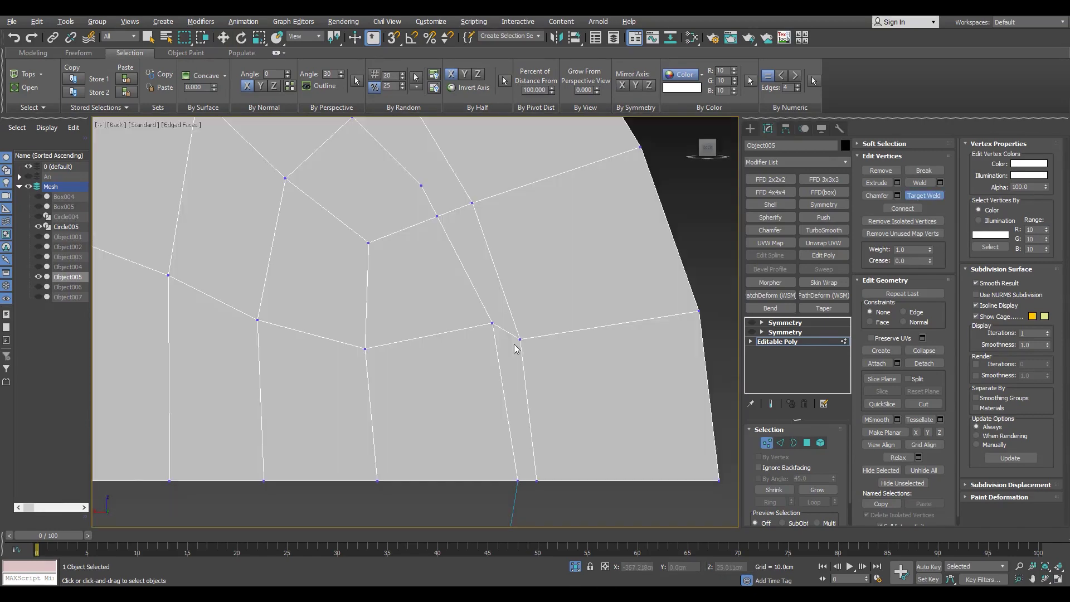
key("F3")
scroll(516, 461, "down", 3)
scroll(473, 357, "up", 3)
key("F3")
key("F3")
key("F3")
left_click(437, 223)
key("F3")
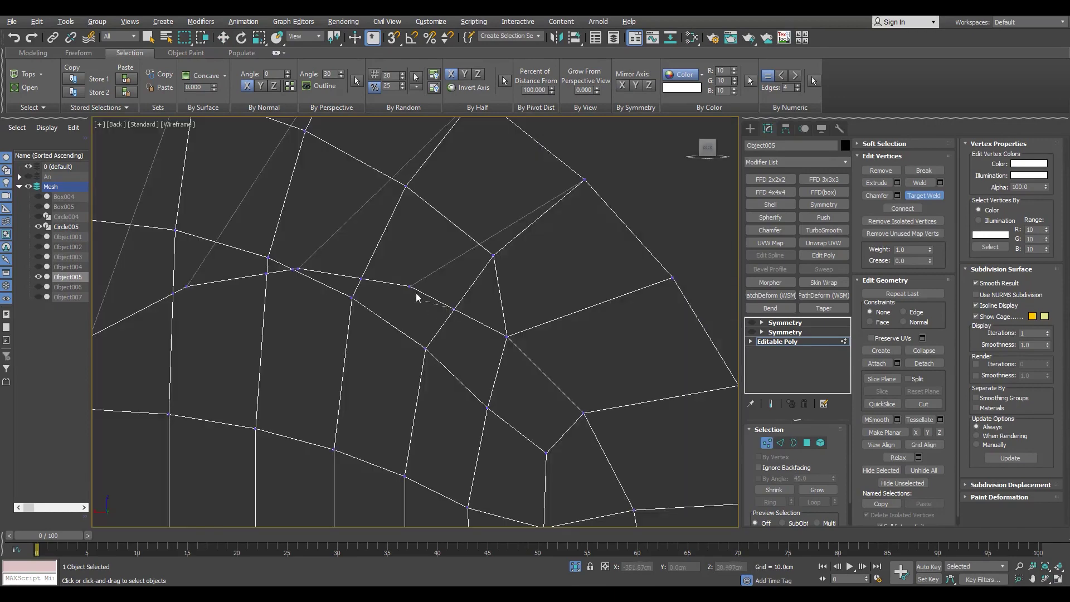
key("F3")
scroll(449, 280, "up", 3)
scroll(535, 306, "up", 3)
key("F3")
left_click(520, 263)
key("F3")
scroll(611, 277, "down", 3)
scroll(501, 312, "down", 3)
Step: Delete the polygons inside the circle outline to open the hole
key("4")
key("w")
left_click(455, 348)
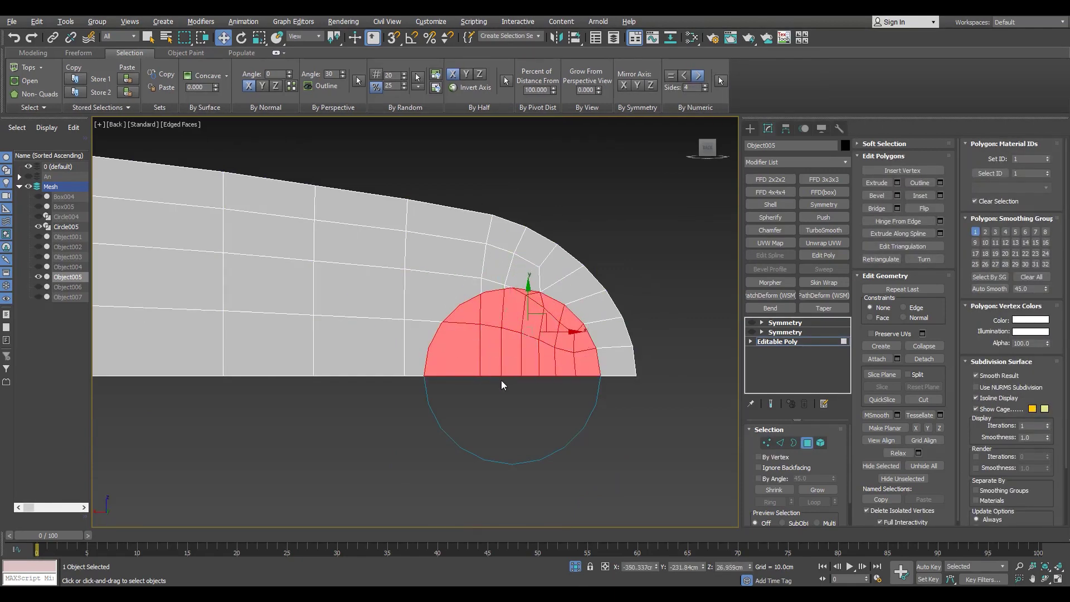
key("Delete")
key("1")
scroll(534, 270, "up", 2)
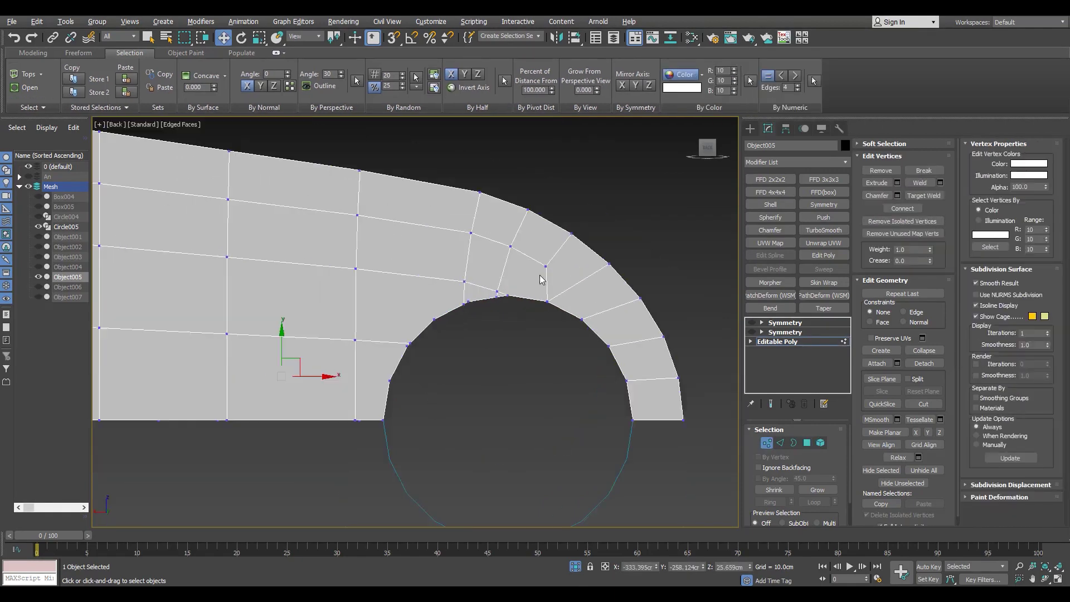
Step: Target Weld the separate rim vertices onto their neighbouring vertices beside the hole
scroll(538, 276, "up", 2)
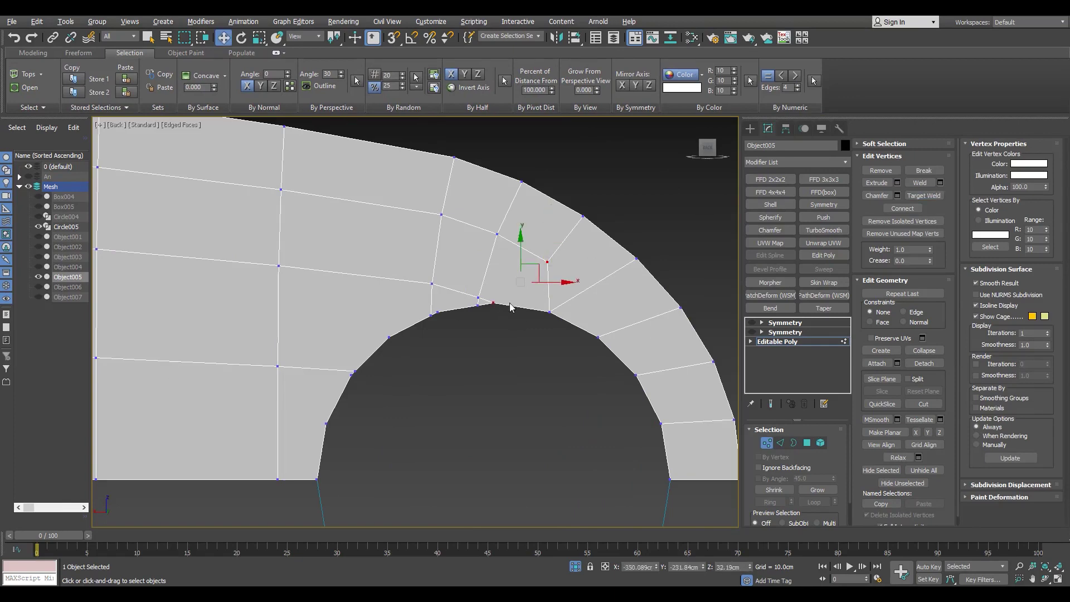
scroll(510, 307, "up", 2)
key("F3")
key("ctrl+shift+w")
left_click(479, 313)
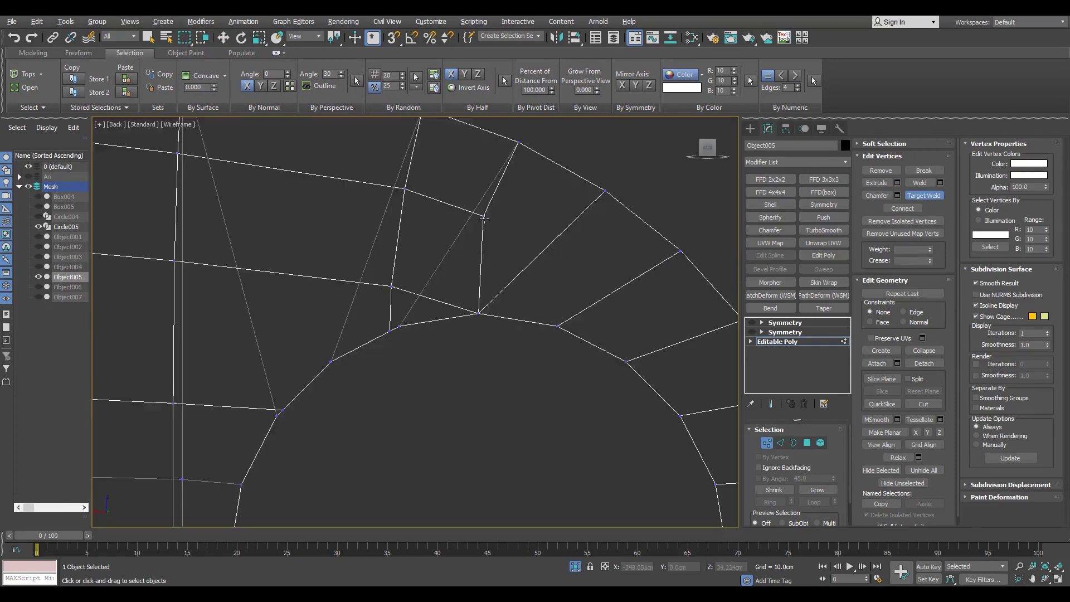
key("F3")
left_click_drag(470, 334, 479, 330)
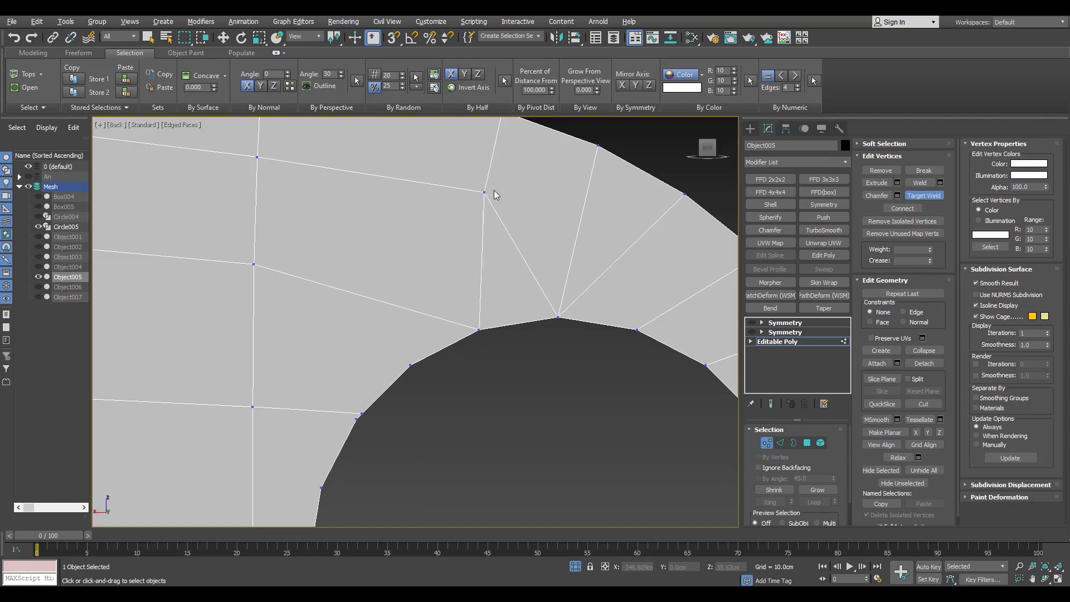
scroll(521, 287, "down", 2)
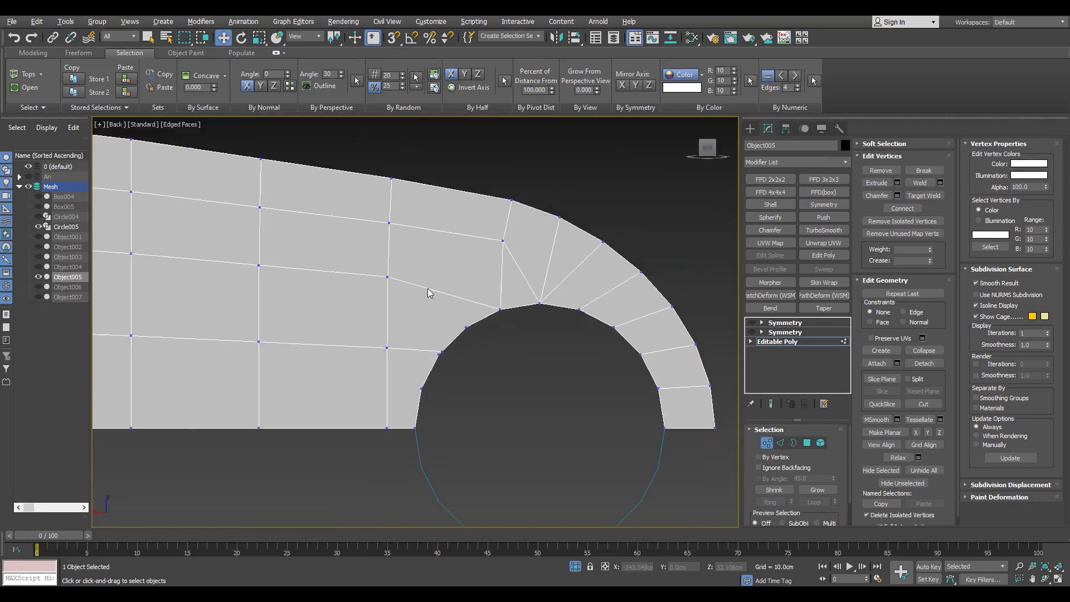
Step: Select two edges and a vertex above the hole, checking the mesh in wireframe
key("2")
left_click(428, 289)
left_click(479, 239, "ctrl")
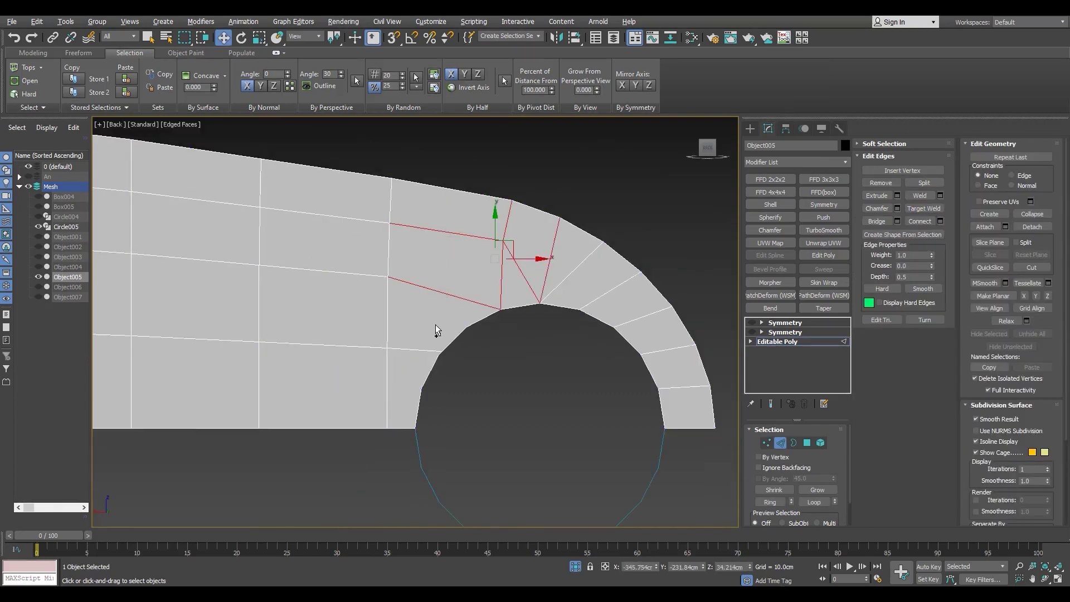
key("1")
scroll(553, 268, "up", 1)
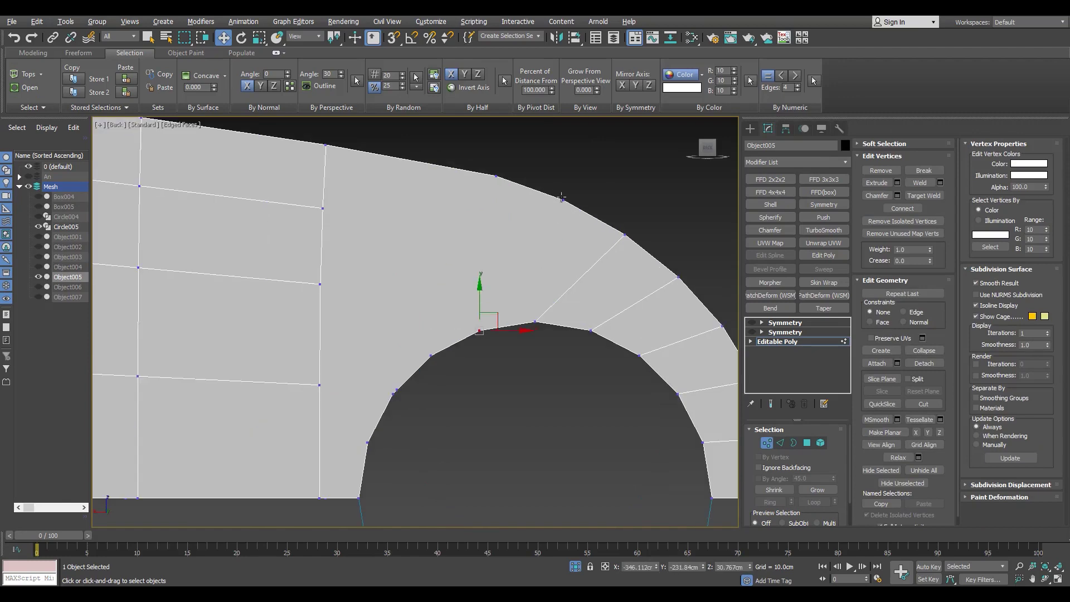
key("F3")
scroll(399, 390, "up", 2)
key("F3")
left_click(399, 410)
key("F3")
scroll(398, 410, "down", 3)
key("F3")
scroll(389, 390, "up", 2)
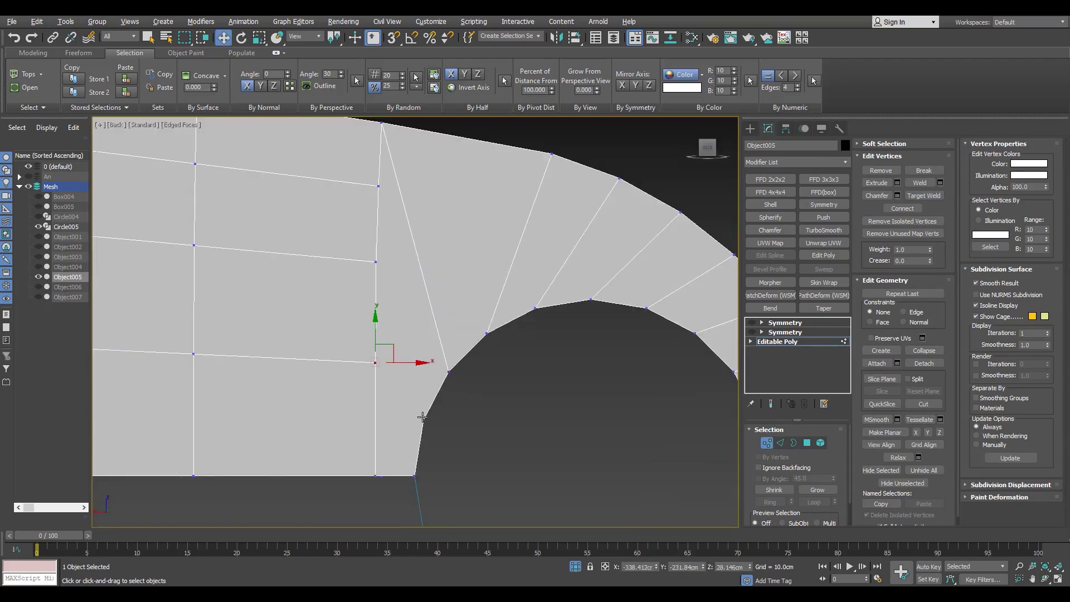
Step: Switch to Perspective and orbit around the link to inspect the hole
key("p")
middle_click_drag(644, 446, 550, 406, "alt")
scroll(550, 406, "up", 3)
scroll(588, 415, "up", 2)
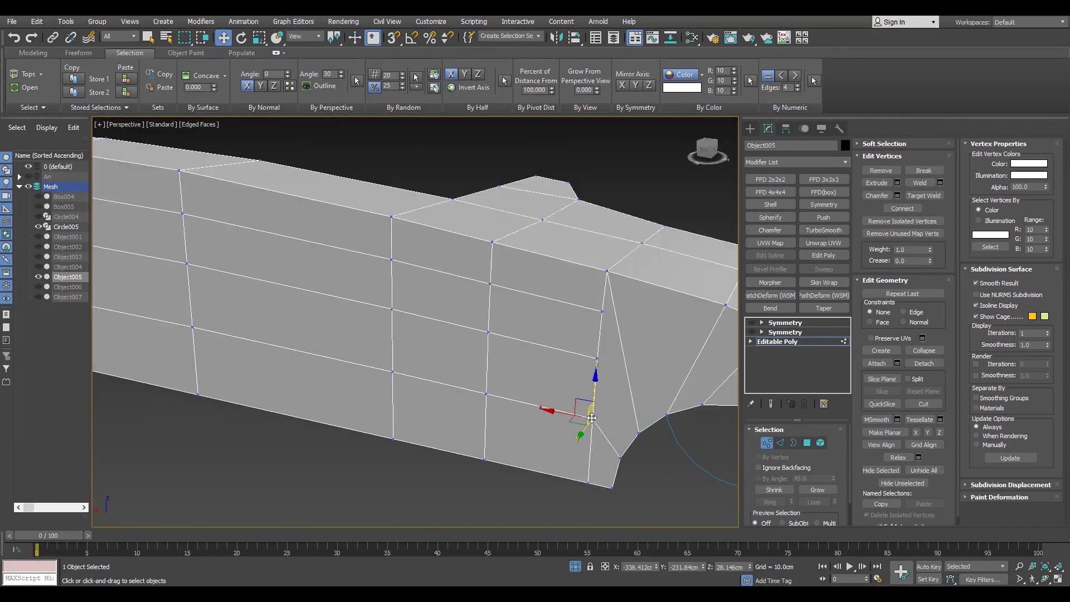
Step: Orbit around the link to inspect the hole from several sides, including below
middle_click_drag(622, 407, 616, 384, "alt")
key("2")
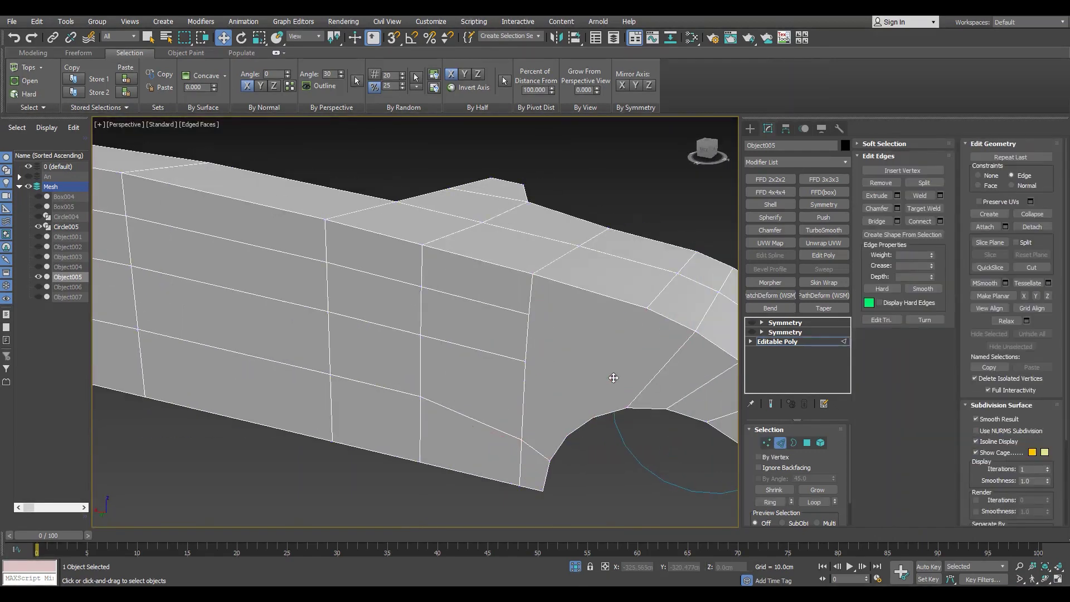
key("1")
middle_click_drag(603, 418, 523, 376, "alt")
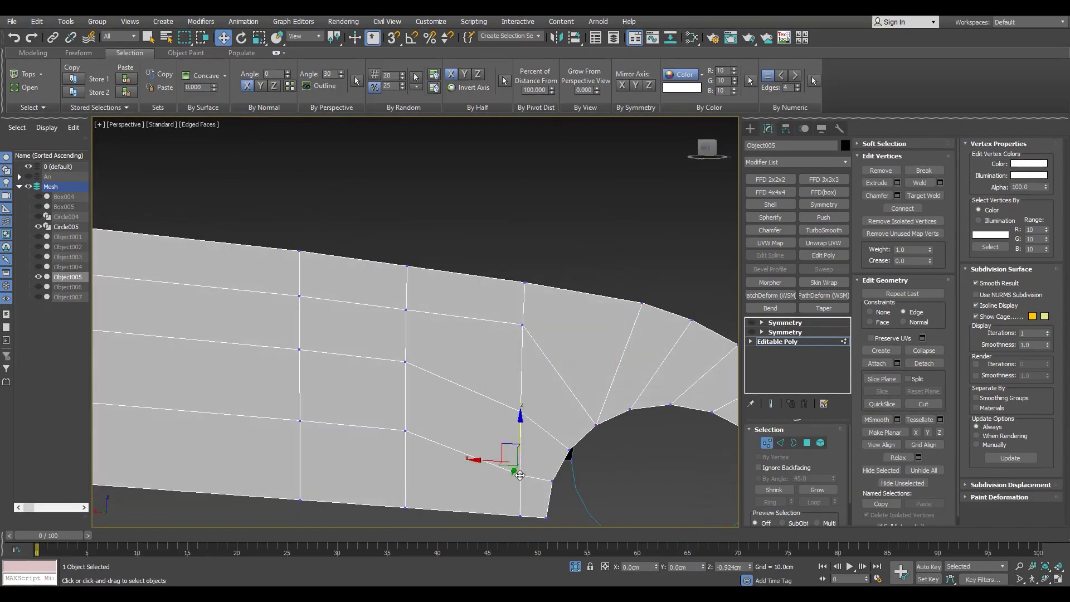
middle_click_drag(522, 411, 458, 390, "alt")
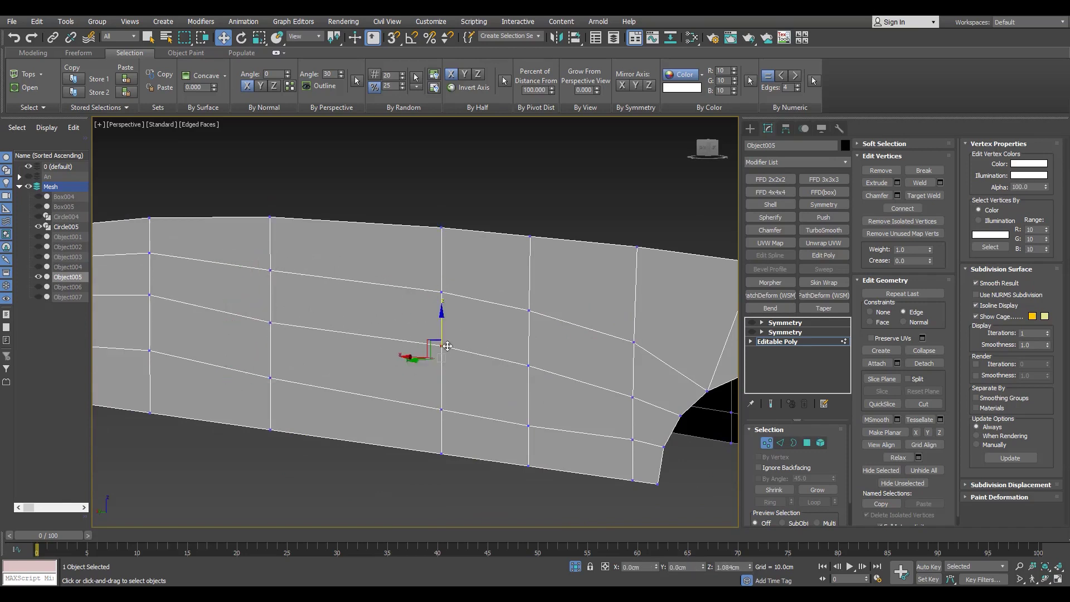
middle_click_drag(442, 405, 503, 415, "alt")
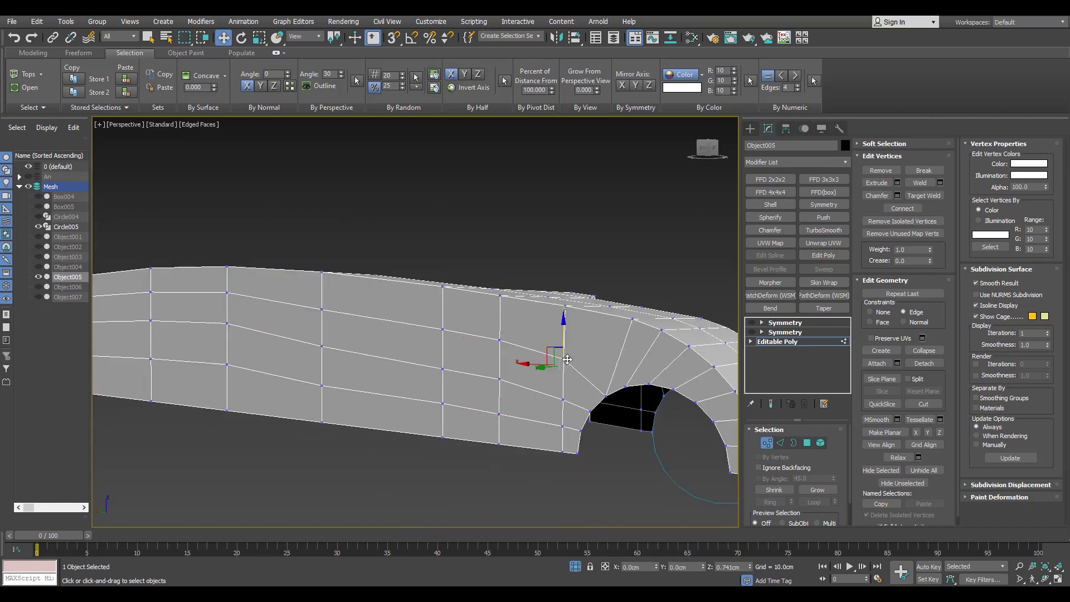
scroll(566, 359, "down", 2)
mouse_move(566, 360)
middle_mouse_down("alt")
mouse_move(501, 356)
mouse_move(490, 439)
middle_mouse_up("alt")
Step: Select the hole's rim edge loop, inspect it in wireframe, then select the top Symmetry modifier
key("2")
double_click(491, 357)
scroll(492, 355, "up", 2)
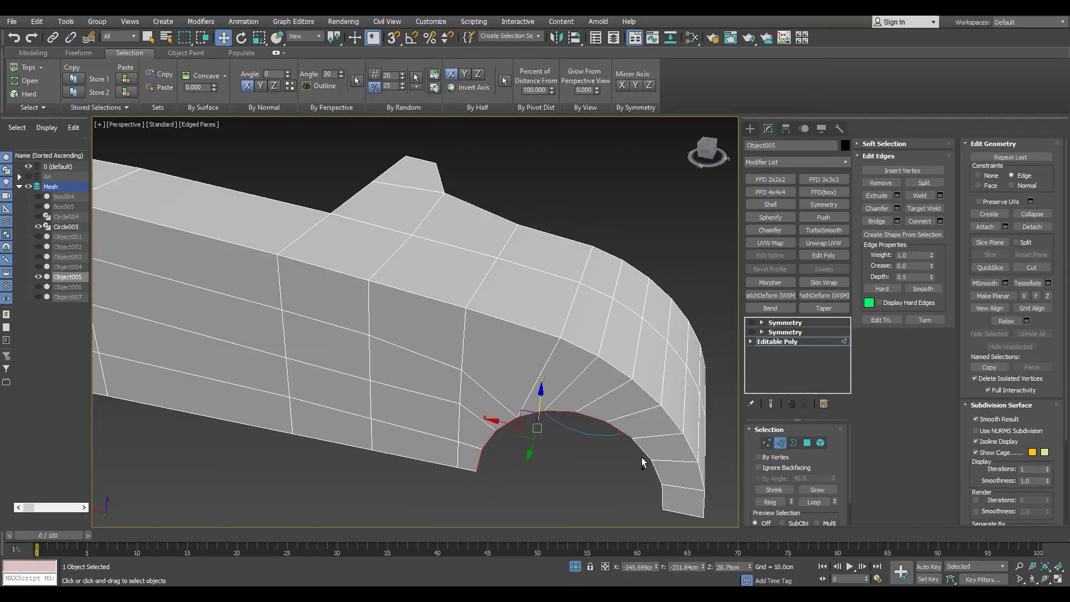
middle_click_drag(607, 393, 560, 394, "alt")
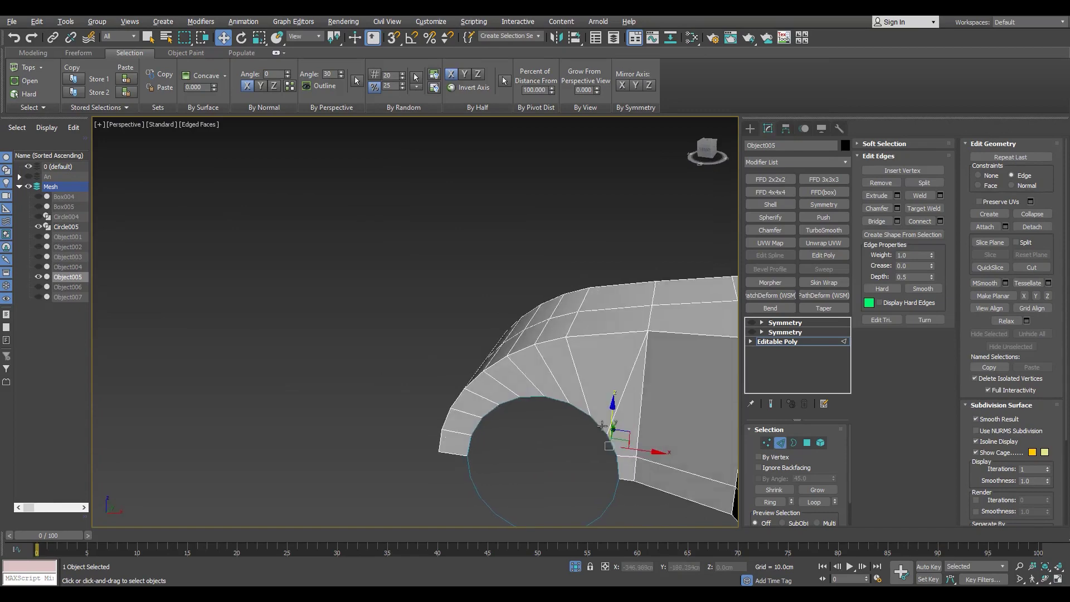
key("F3")
middle_click_drag(534, 407, 556, 418, "alt")
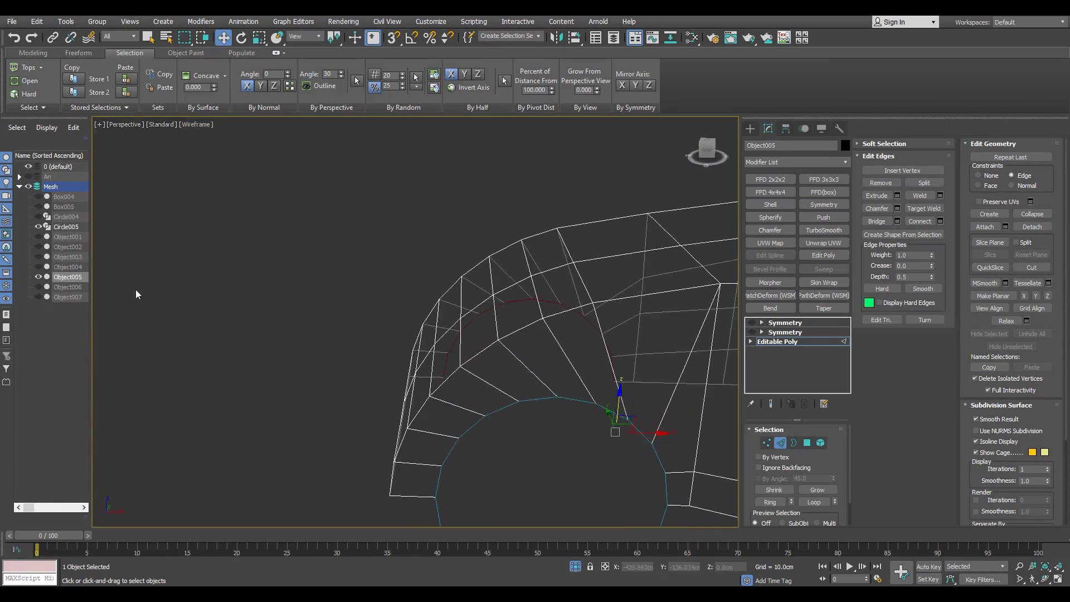
scroll(420, 365, "up", 3)
middle_click_drag(420, 366, 408, 371, "alt")
key("F3")
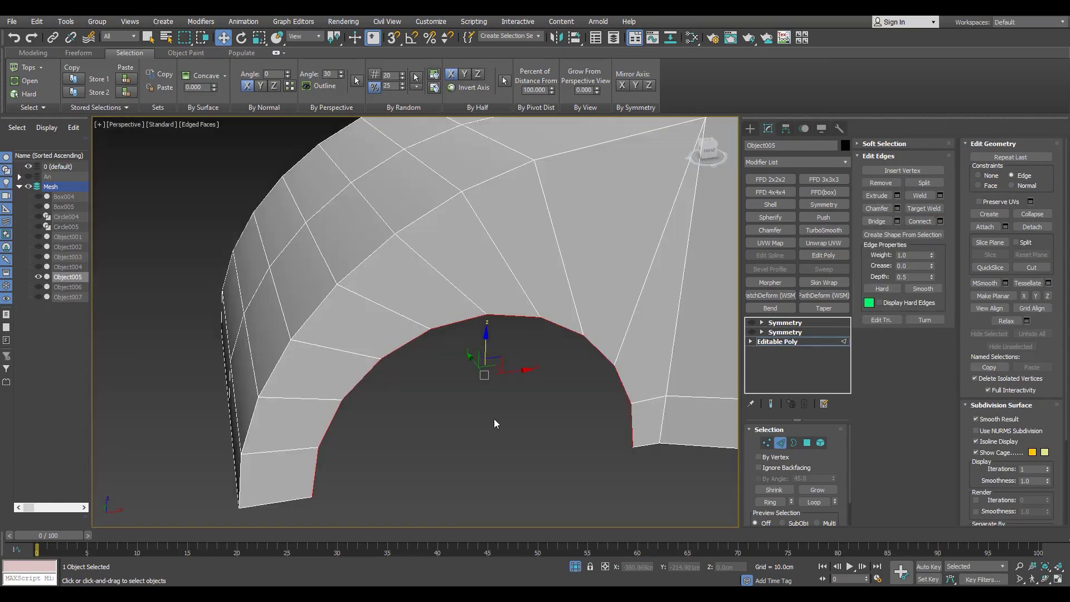
mouse_move(485, 364)
middle_mouse_down("alt")
mouse_move(556, 220)
mouse_move(663, 255)
middle_mouse_up("alt")
left_click(784, 332)
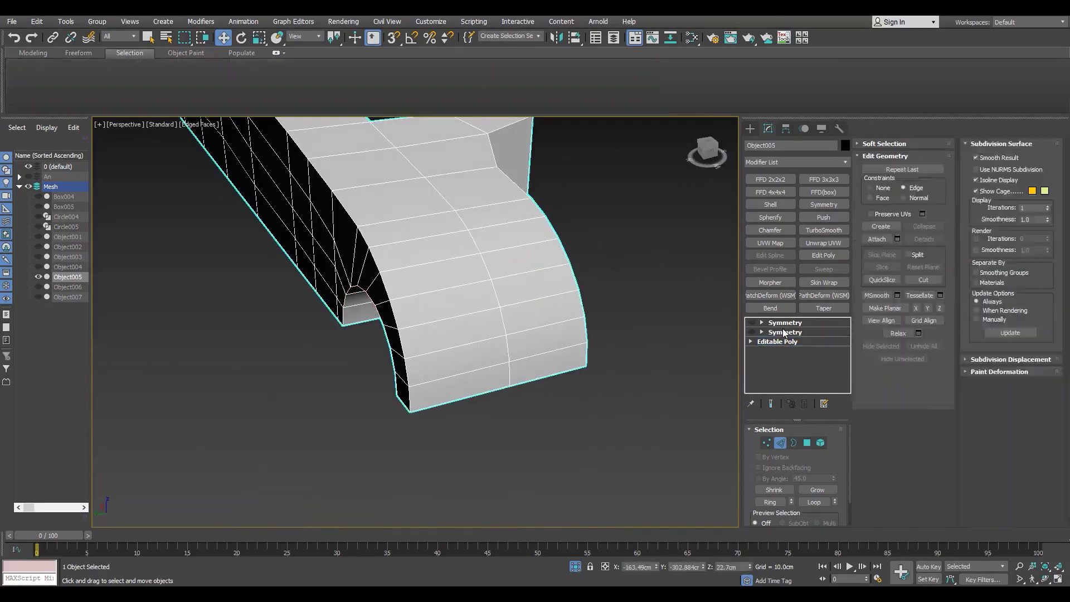
Step: Unhide all the hidden bracket parts and show the scene in plain shaded display
scroll(475, 358, "down", 3)
scroll(475, 358, "down", 3)
mouse_move(475, 358)
middle_mouse_down("alt")
mouse_move(362, 351)
mouse_move(442, 281)
middle_mouse_up("alt")
key("alt+q")
key("F4")
Step: Shift-drag a copy of the 8.5cm circle along the link to create Circle006
scroll(363, 351, "down", 3)
scroll(502, 265, "up", 4)
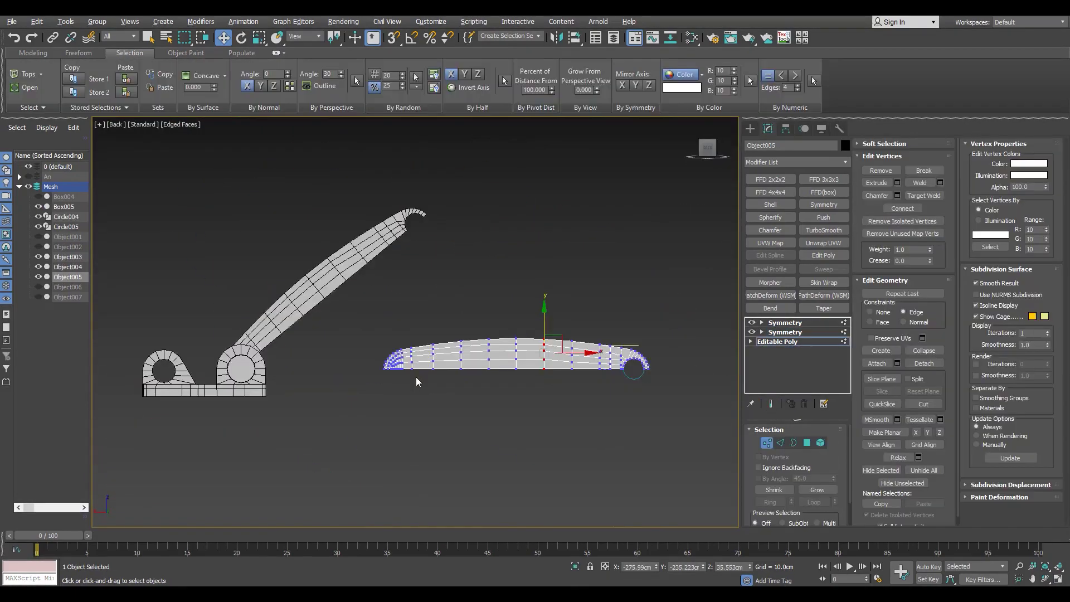
left_click_drag(590, 375, 563, 375, "shift")
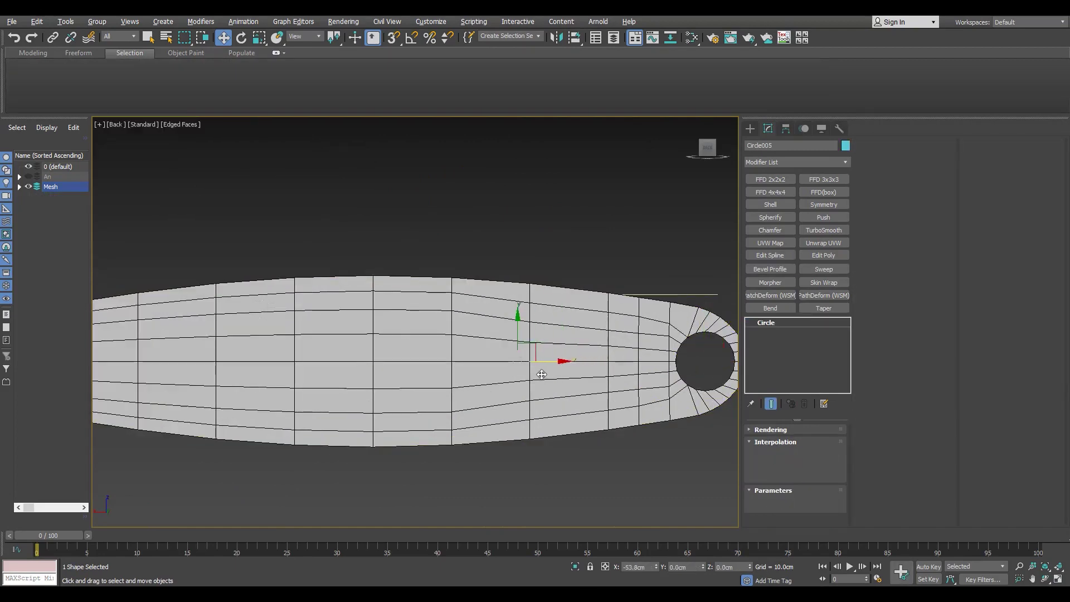
left_click(528, 348)
key("F3")
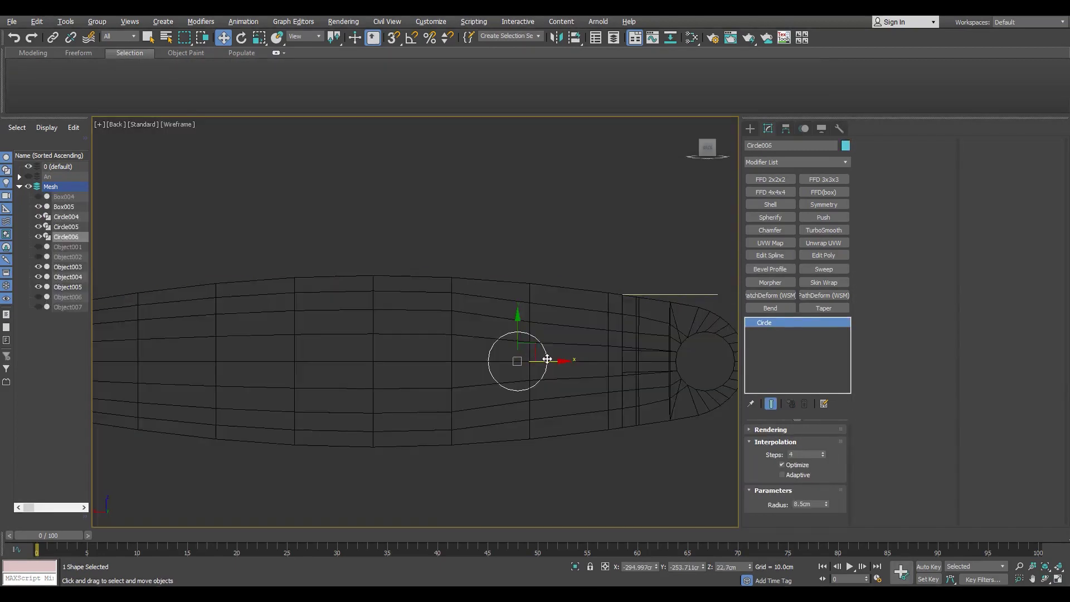
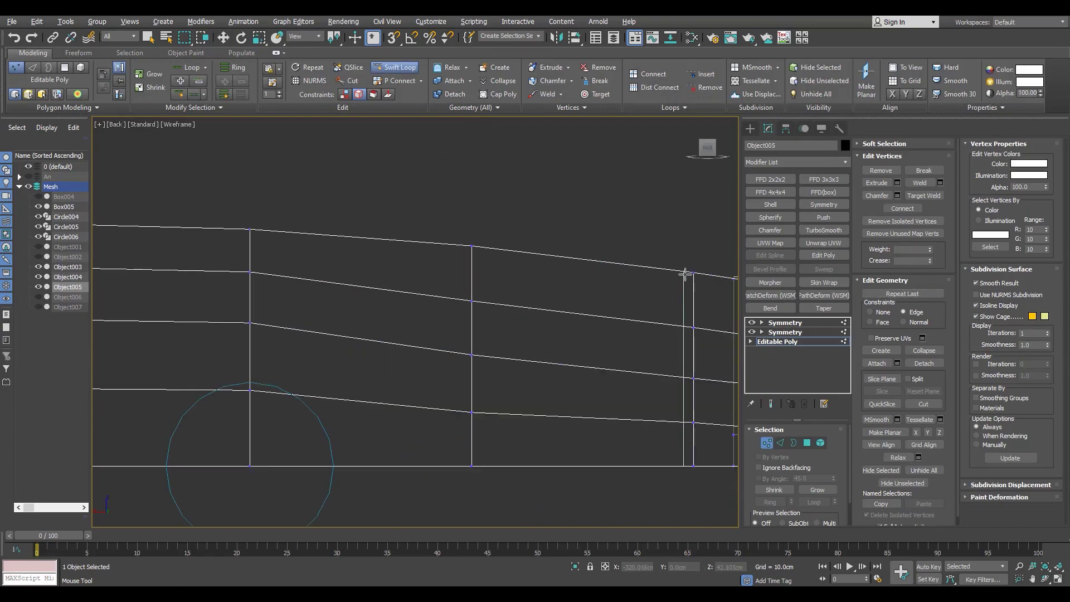
Step: Add a Swift Loop vertical edge loop on Object005 near its rounded end
scroll(390, 334, "down", 3)
scroll(362, 386, "down", 2)
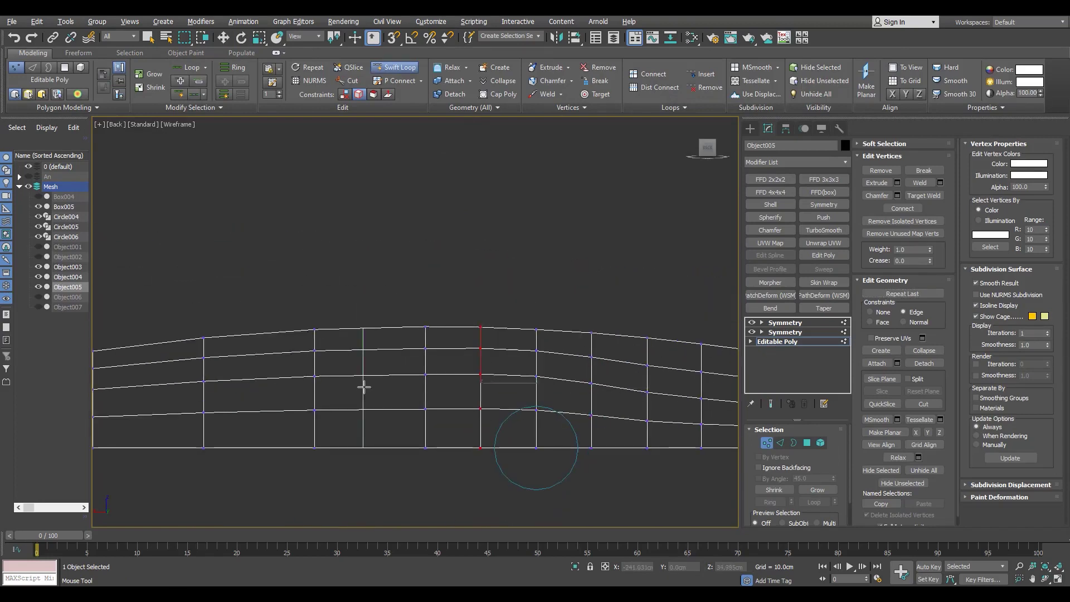
scroll(530, 378, "up", 5)
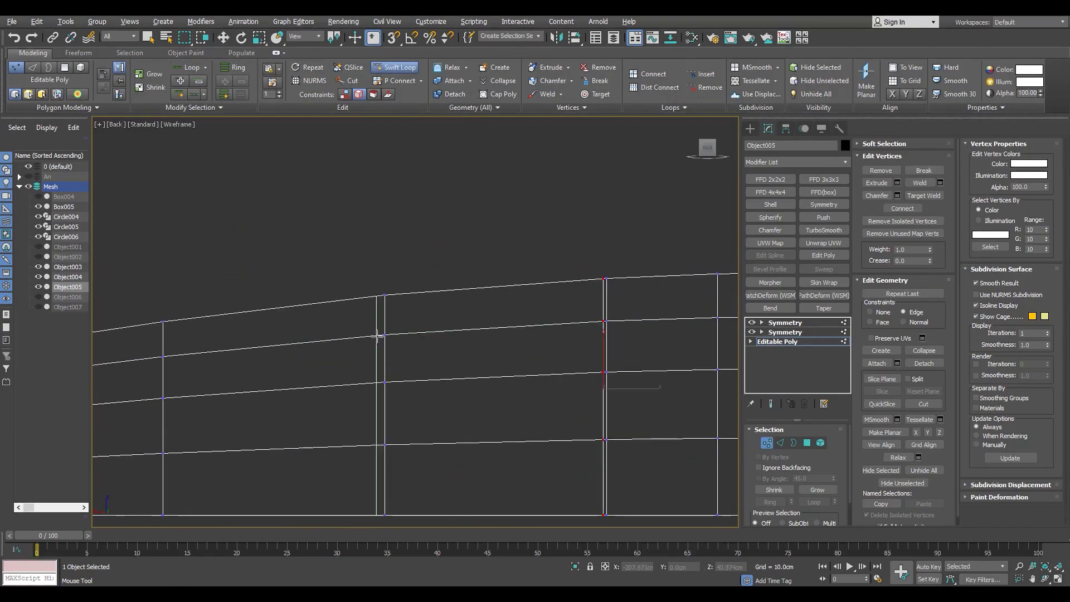
scroll(377, 337, "up", 1)
left_click(401, 329)
scroll(502, 357, "down", 2)
scroll(454, 382, "down", 2)
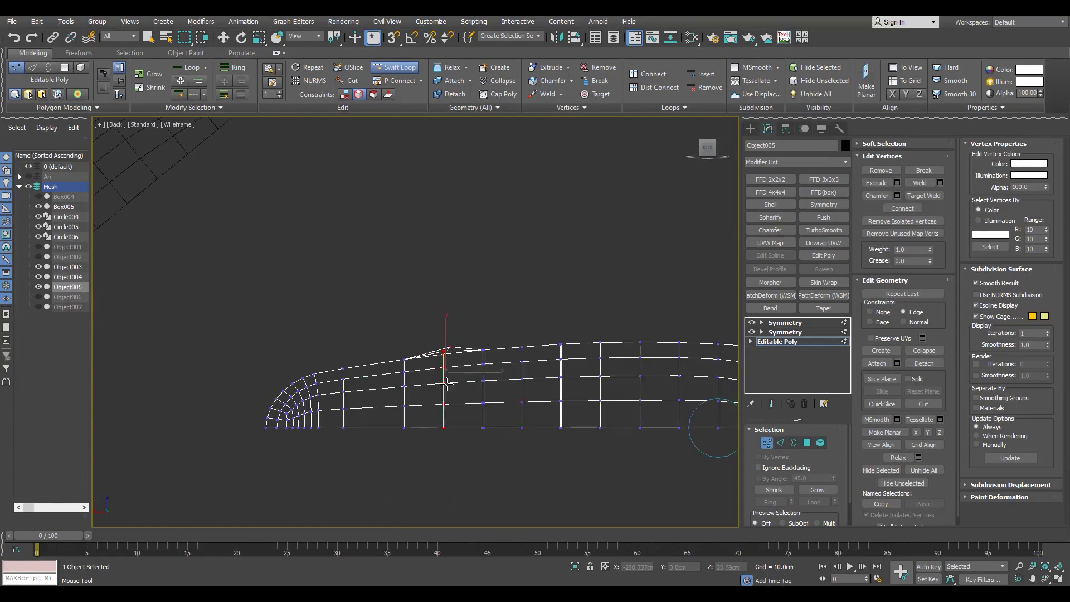
scroll(465, 368, "up", 2)
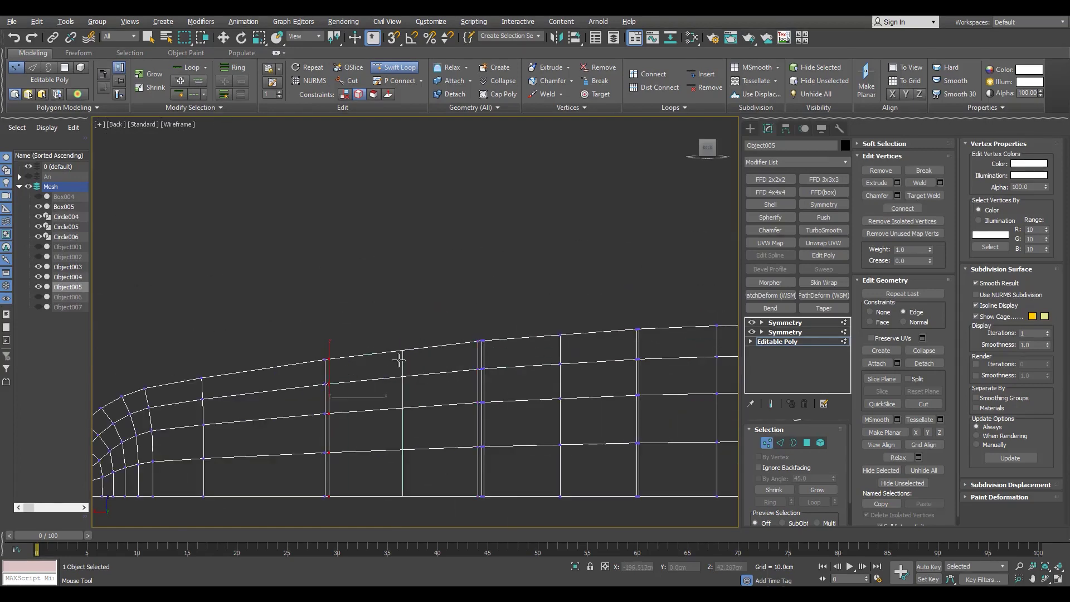
Step: In edge mode, select an edge of the new loop and view it in Perspective
key("2")
scroll(295, 379, "up", 2)
left_click(332, 369)
scroll(638, 341, "down", 2)
key("p")
scroll(480, 239, "up", 4)
scroll(587, 351, "up", 2)
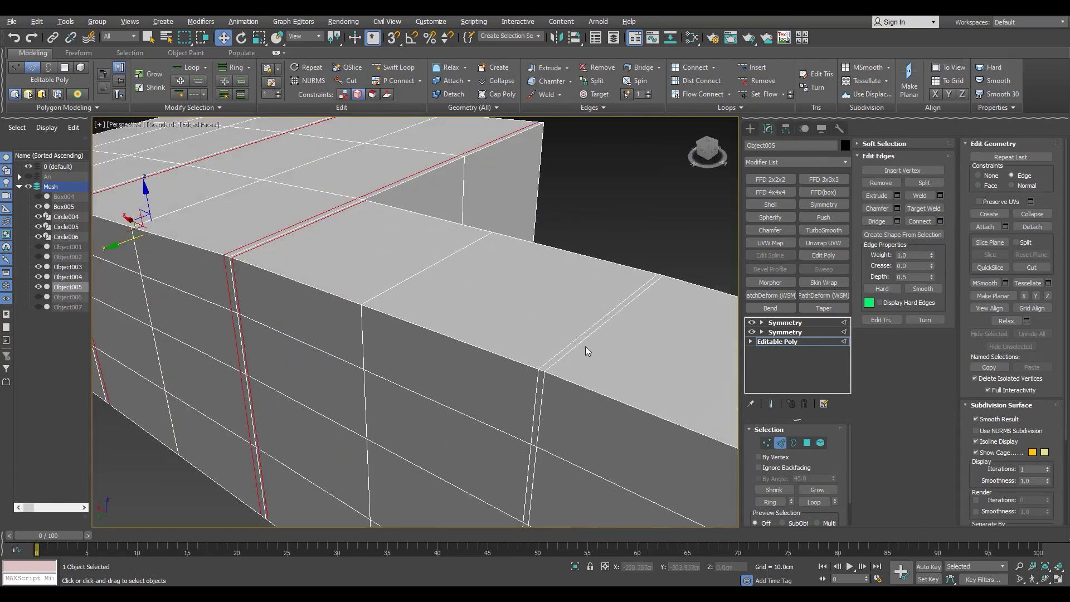
Step: Set up the four-view layout with the back wireframe view in vertex mode
scroll(586, 351, "down", 5)
scroll(590, 336, "up", 4)
scroll(562, 294, "up", 2)
scroll(503, 298, "down", 6)
scroll(596, 367, "up", 5)
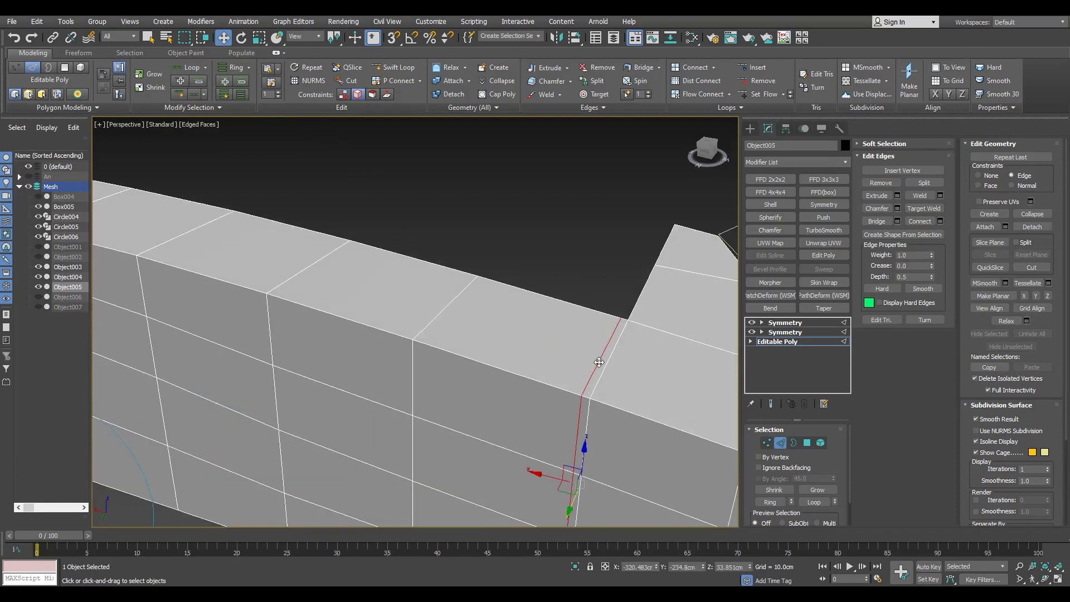
scroll(597, 367, "down", 5)
key("alt+w")
key("alt+w")
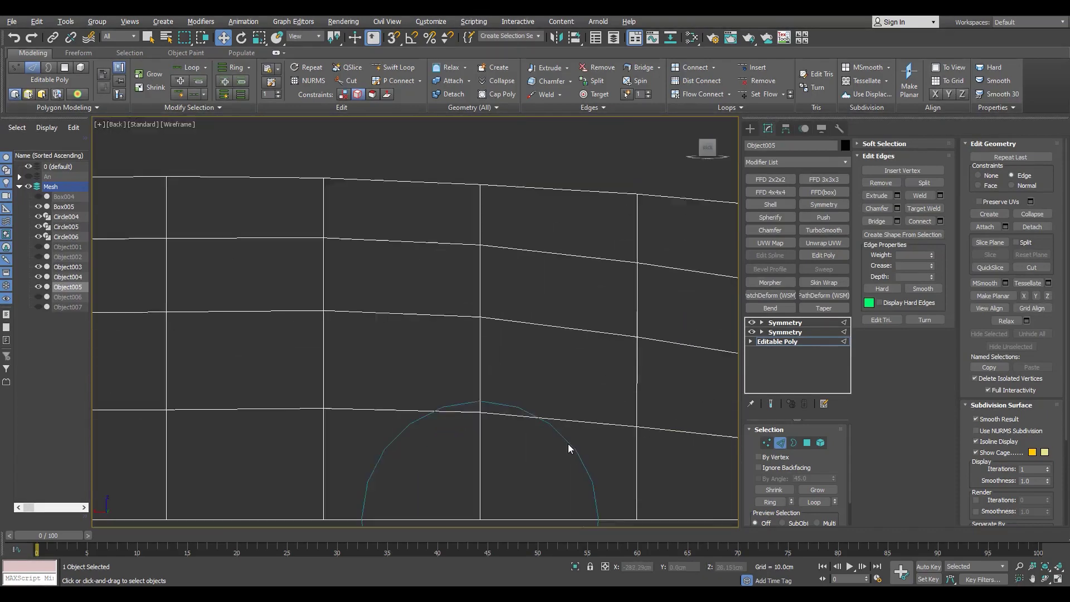
key("1")
Step: Cut edges along the circle guide's upper arc and target-weld a stray vertex
key("alt+c")
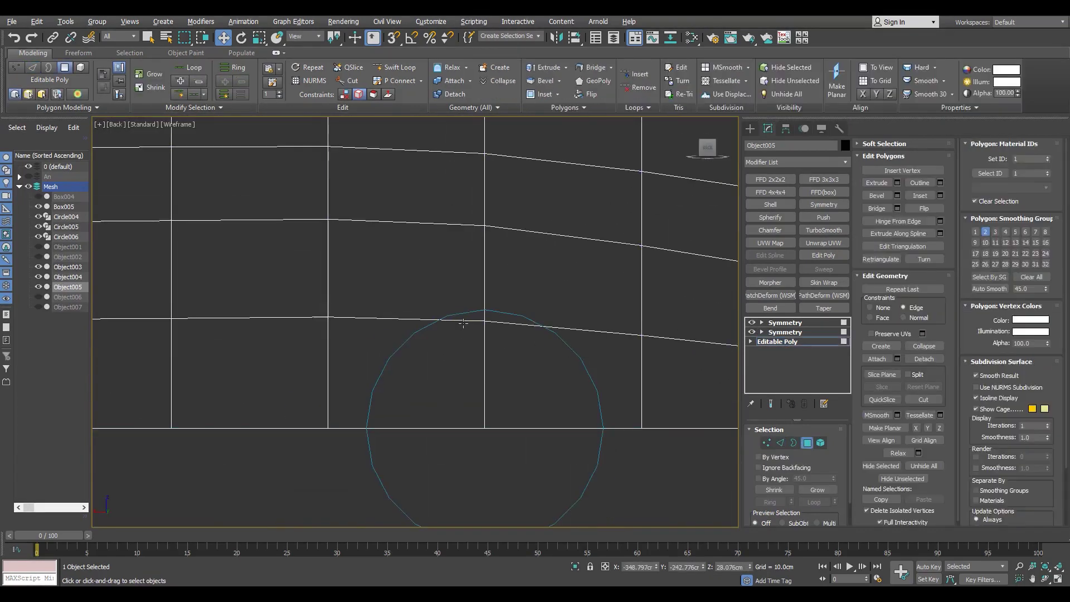
scroll(503, 323, "up", 2)
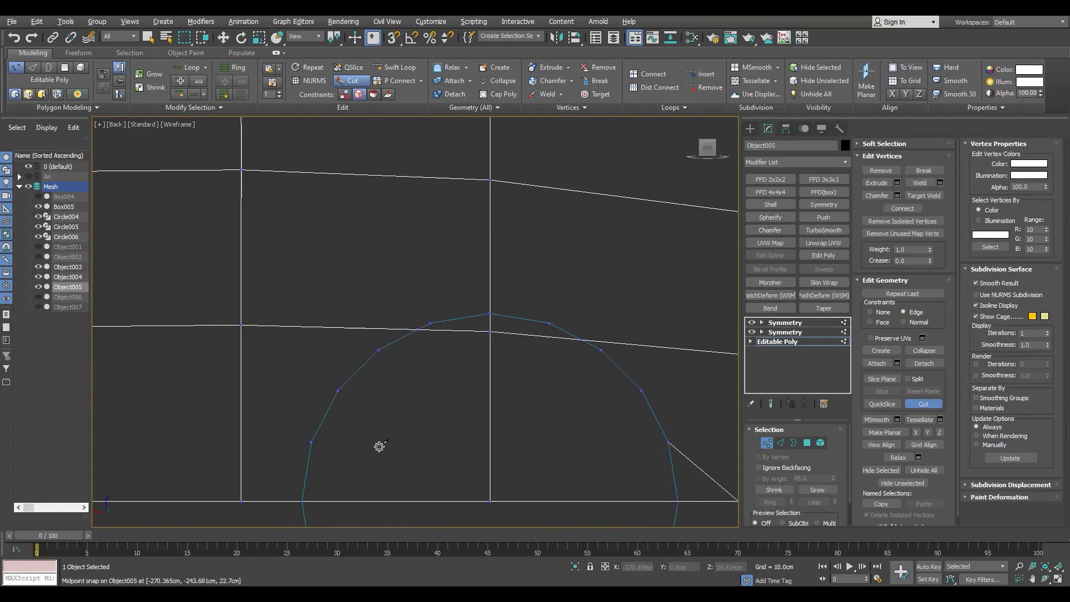
scroll(424, 365, "down", 2)
scroll(538, 377, "up", 2)
key("ctrl+shift+w")
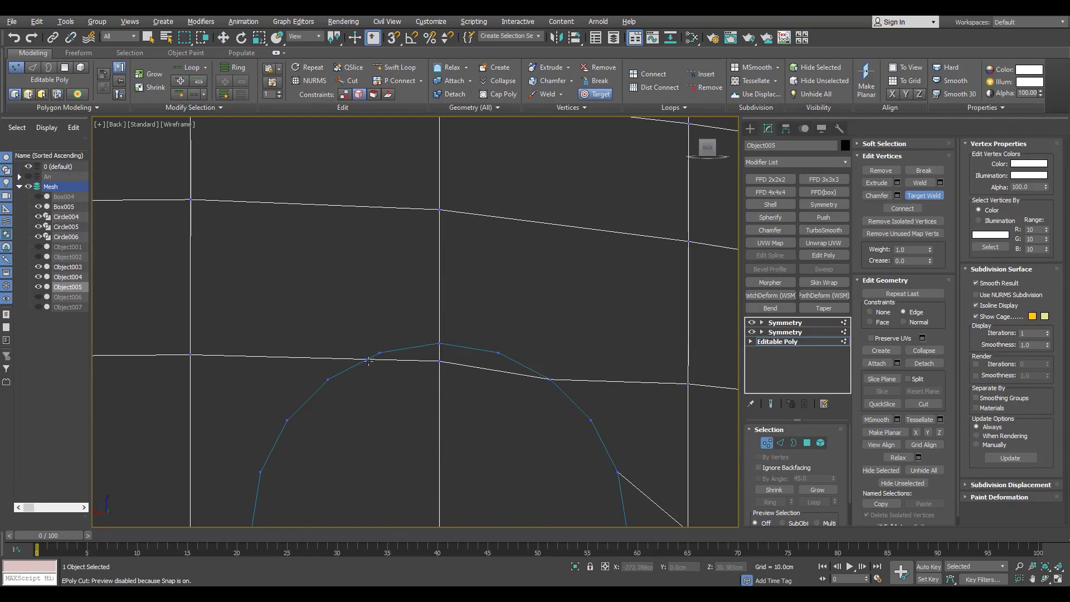
key("w")
scroll(384, 401, "down", 2)
scroll(382, 414, "down", 4)
Step: Pan to the circle area and review the new cut edges with edged shading
middle_click_drag(545, 378, 275, 375)
scroll(358, 363, "up", 5)
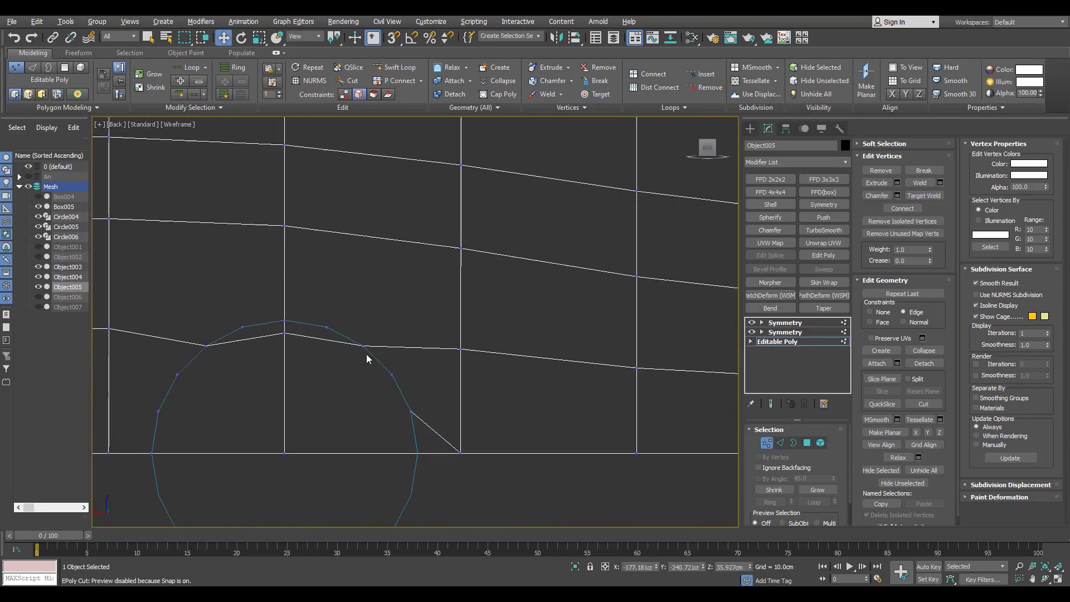
key("2")
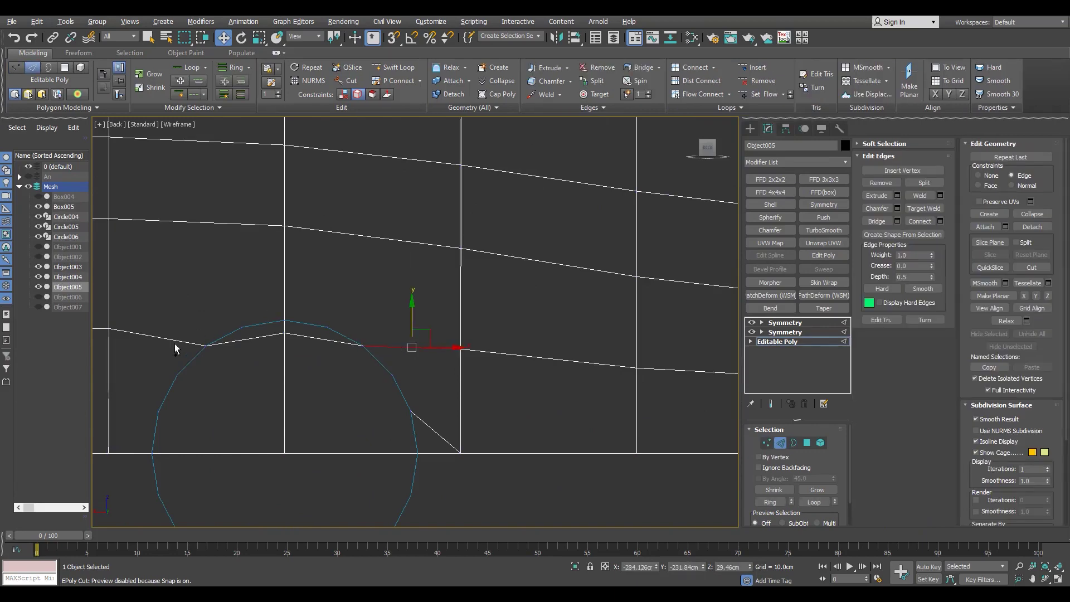
key("F3")
scroll(176, 342, "down", 2)
scroll(368, 357, "up", 2)
key("1")
key("2")
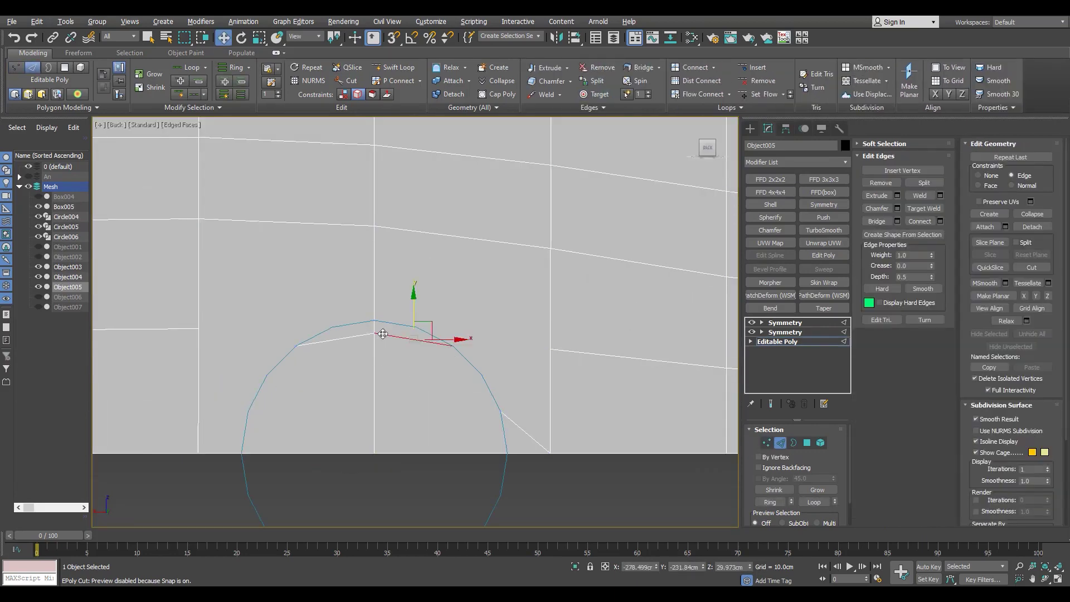
key("1")
scroll(449, 337, "down", 3)
Step: Bring the second circle guide into view and select Circle006
key("alt+shift+w")
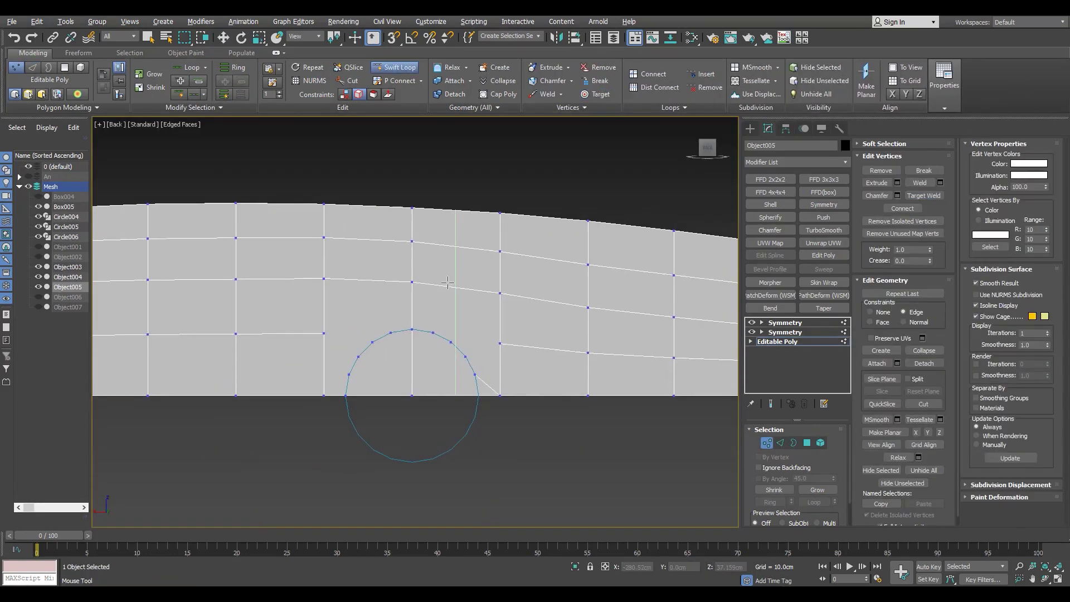
scroll(436, 284, "up", 3)
key("w")
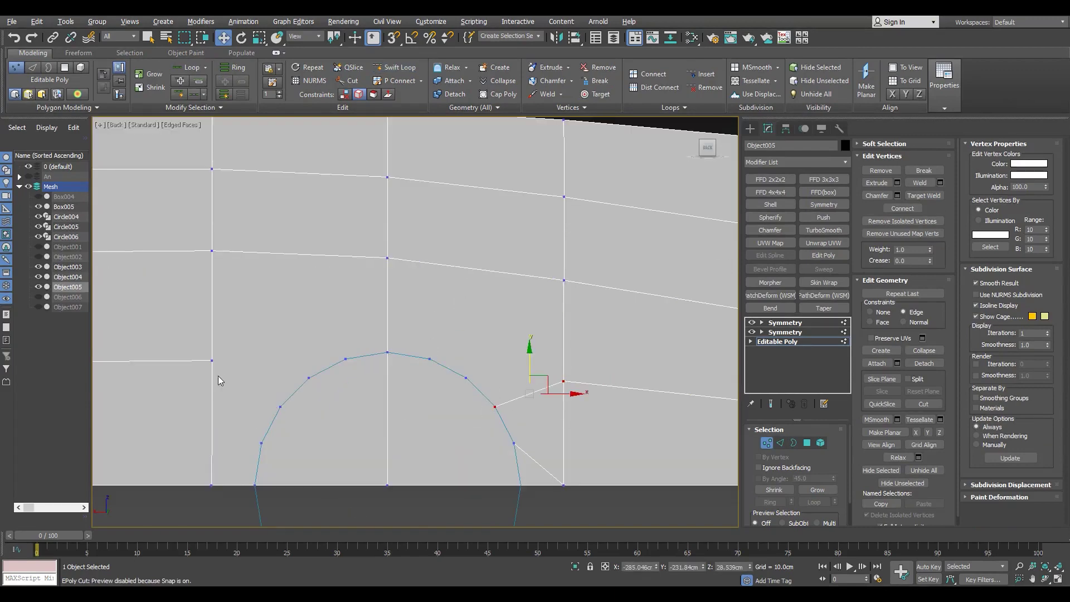
scroll(230, 443, "down", 2)
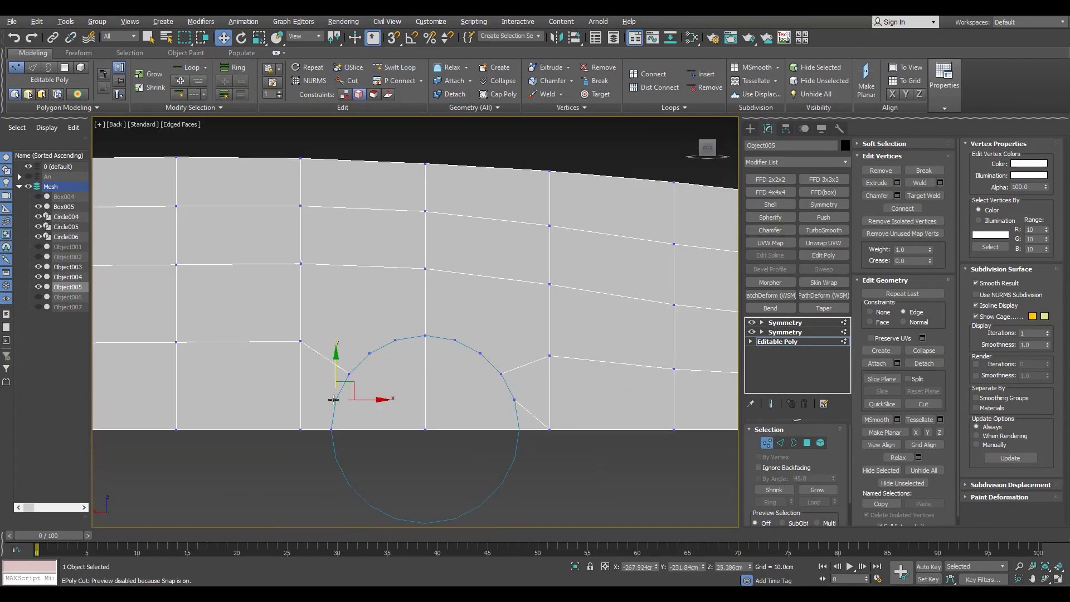
scroll(441, 386, "down", 2)
mouse_move(440, 386)
middle_mouse_down()
mouse_move(421, 381)
mouse_move(428, 308)
middle_mouse_up()
scroll(428, 308, "up", 3)
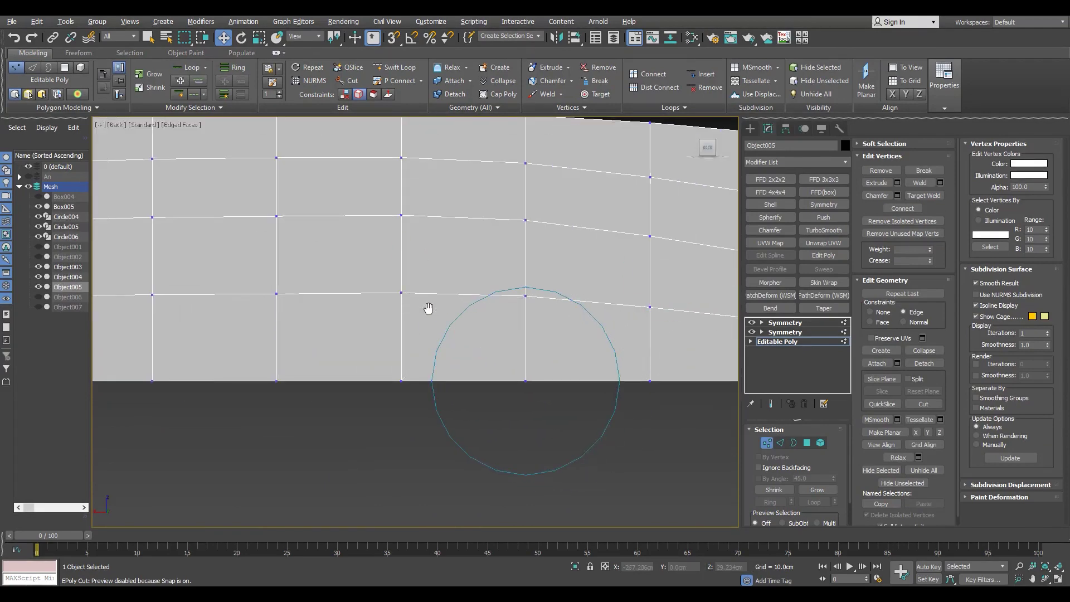
left_click(66, 236)
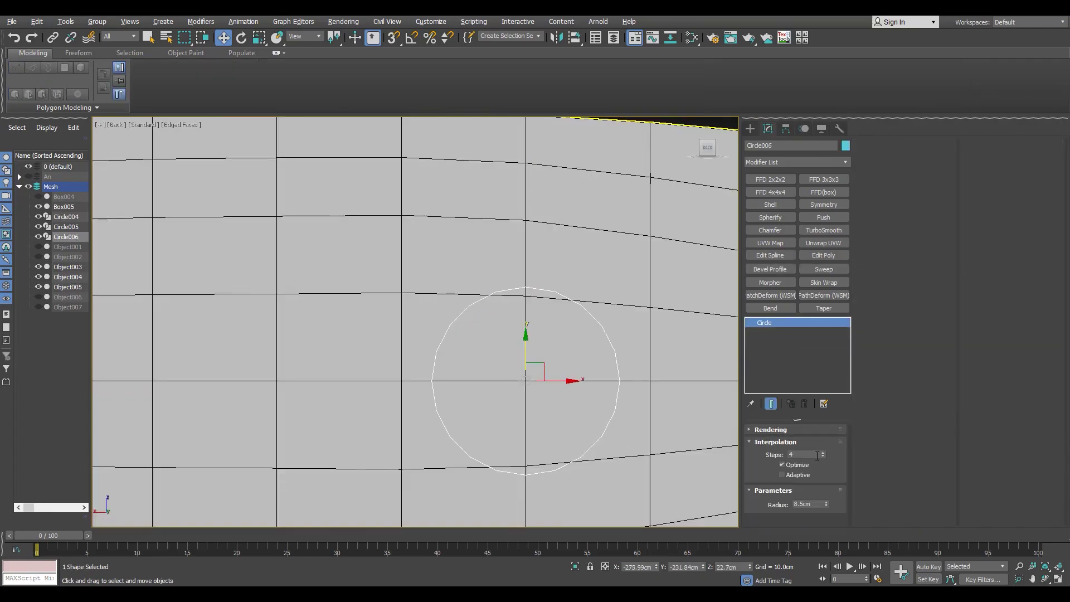
Step: In Object005's Editable Poly vertex mode, cut edges around the Circle006 outline in wireframe
key("F3")
left_click(644, 346)
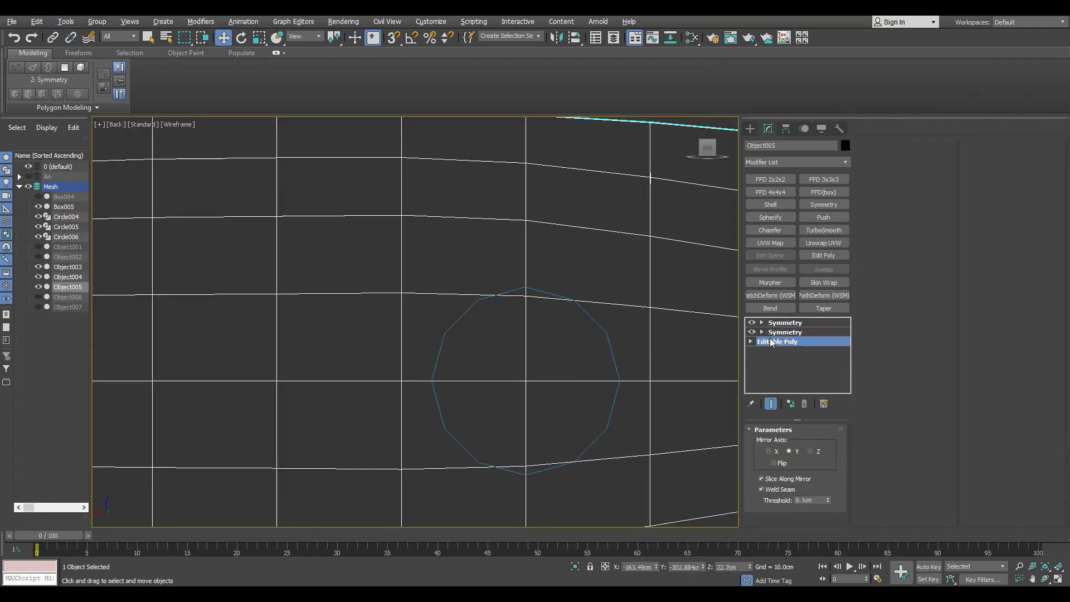
key("1")
scroll(535, 275, "up", 3)
key("alt+c")
scroll(526, 317, "down", 5)
scroll(287, 394, "up", 4)
scroll(426, 232, "up", 2)
scroll(427, 233, "down", 4)
Step: With snapping off, target-weld the new cut vertices and box-select those near the circle
key("s")
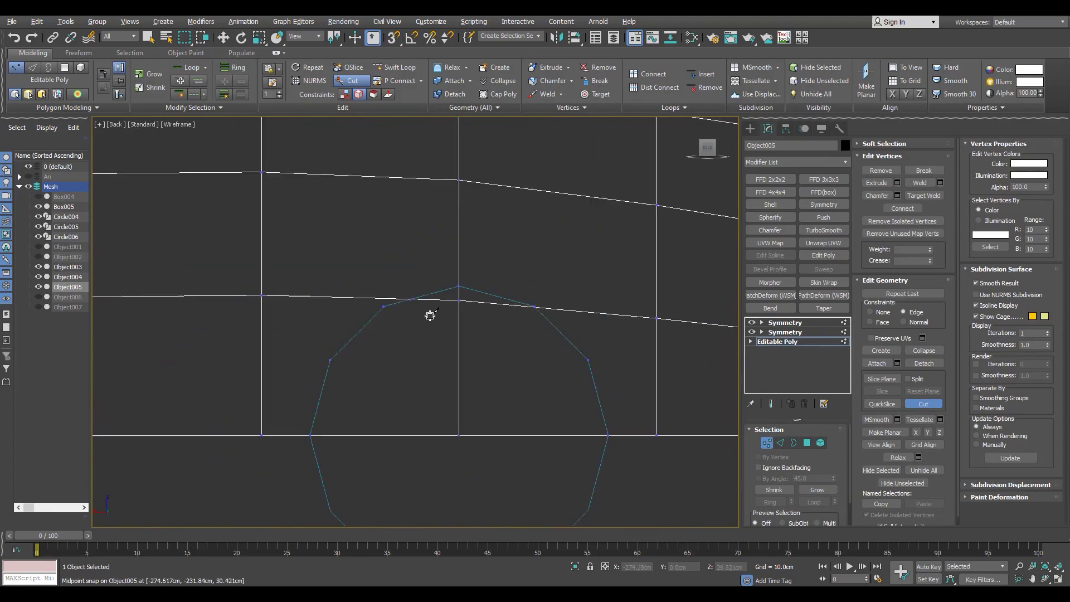
scroll(553, 332, "up", 4)
key("ctrl+alt+w")
scroll(193, 332, "down", 5)
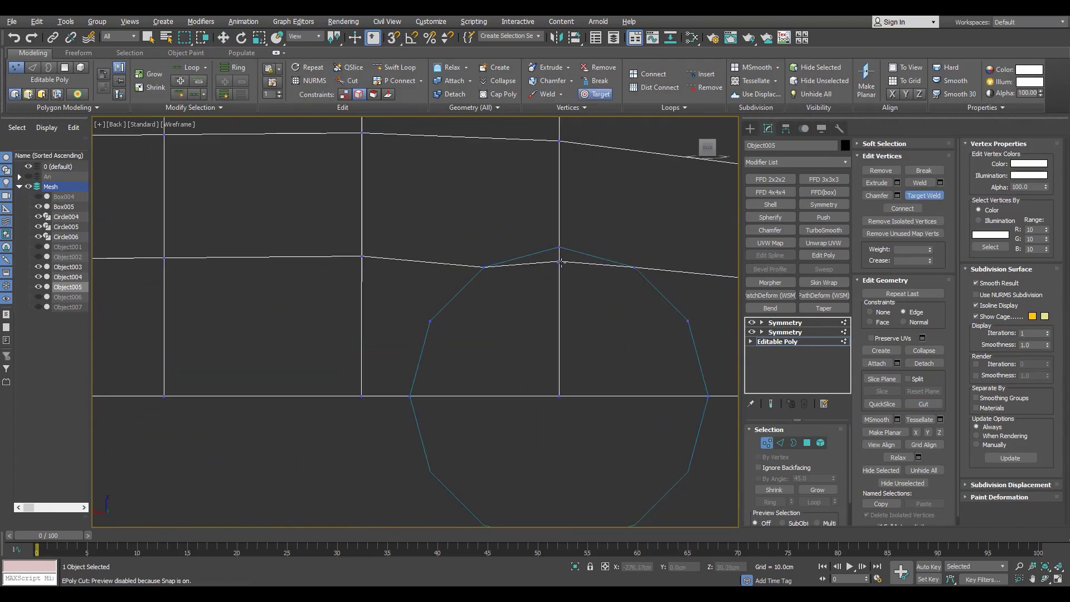
key("w")
scroll(449, 293, "up", 2)
left_click_drag(470, 323, 537, 289)
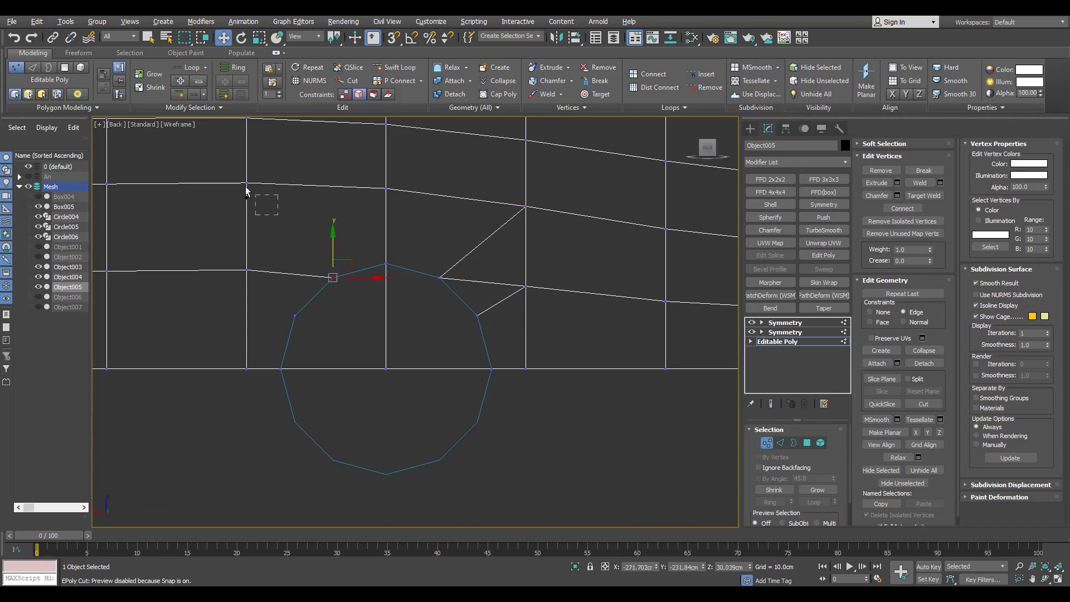
scroll(308, 292, "up", 4)
Step: Inspect the cut edges around the circle in a maximized shaded Perspective view
key("2")
scroll(654, 271, "down", 4)
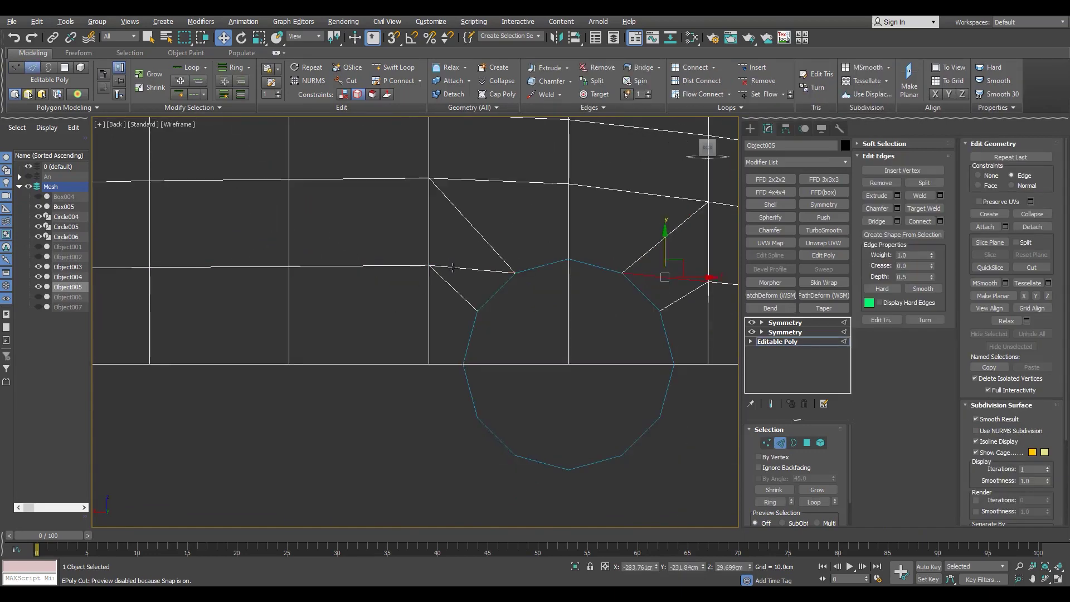
key("F3")
key("alt+w")
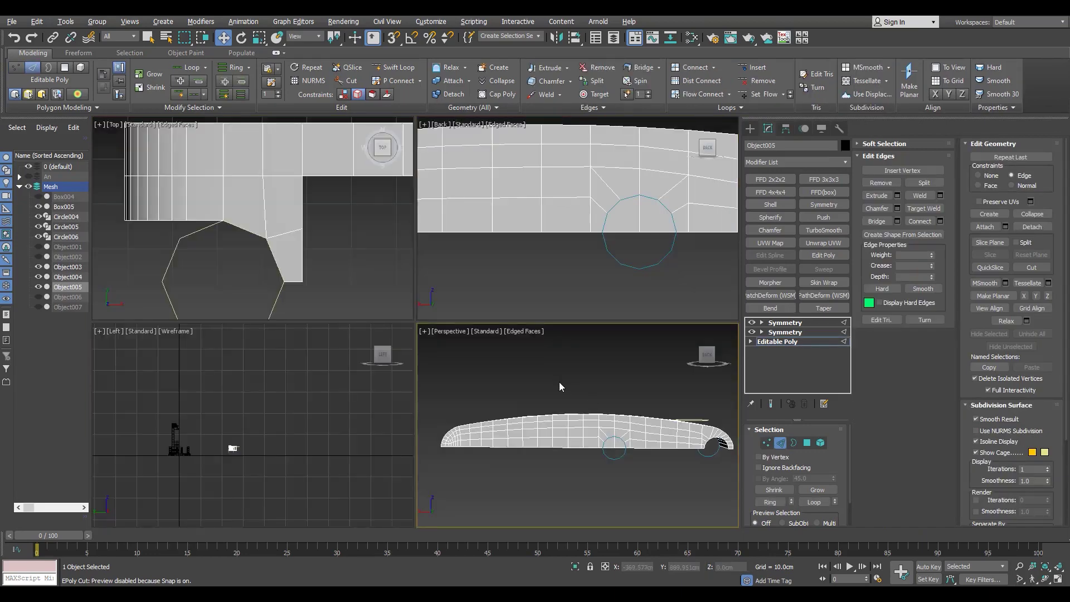
key("alt+w")
mouse_move(496, 363)
middle_mouse_down("alt")
mouse_move(484, 384)
mouse_move(489, 371)
middle_mouse_up("alt")
scroll(480, 390, "up", 4)
Step: Copy the circle guide to another spot and maximize the back wireframe view
key("4")
left_click(416, 401)
mouse_move(463, 390)
middle_mouse_down("alt")
mouse_move(446, 385)
mouse_move(456, 392)
middle_mouse_up("alt")
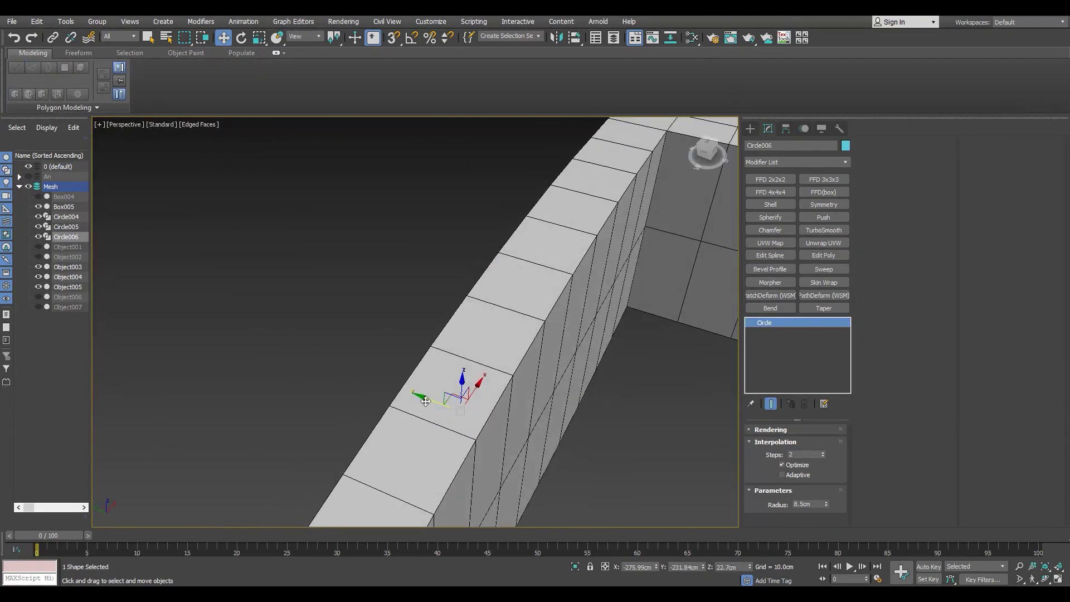
left_click_drag(468, 393, 529, 426, "shift")
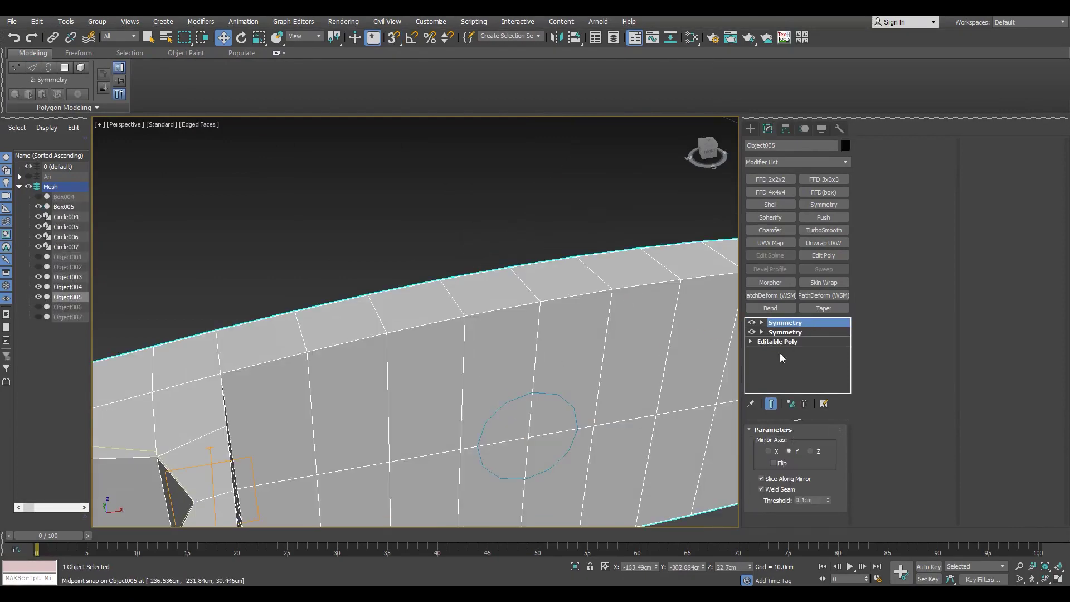
key("alt+w")
key("alt+w")
key("f")
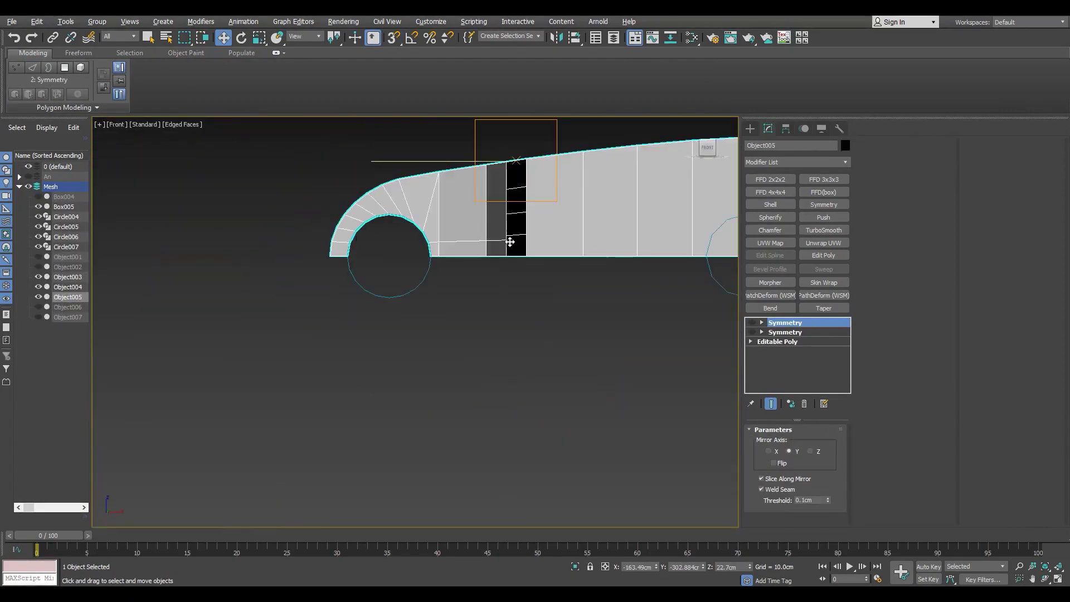
key("F3")
Step: In Editable Poly vertex mode, cut edges along the circle guide with edged shading
left_click(778, 341)
key("1")
key("alt+c")
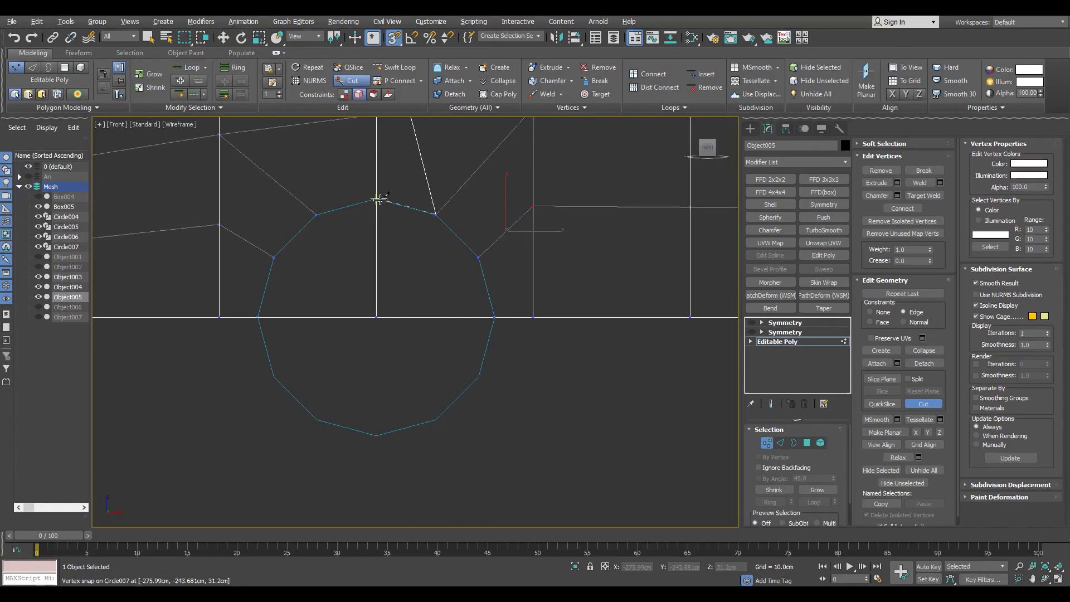
scroll(332, 301, "down", 3)
key("F3")
scroll(529, 323, "up", 4)
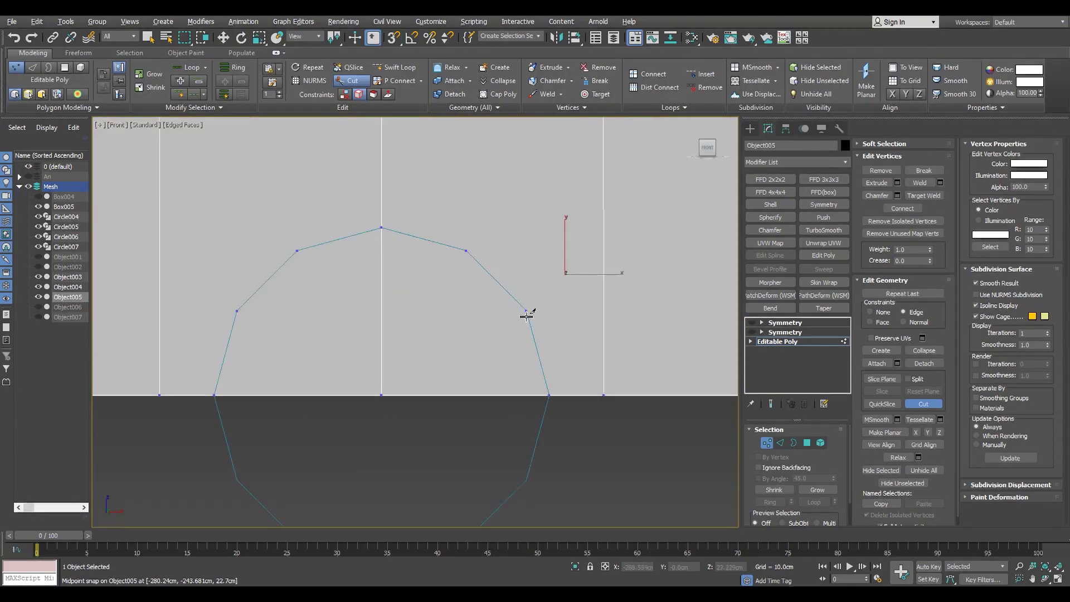
scroll(530, 323, "down", 5)
right_click(478, 263)
Step: Cut edges linking the circle's vertices to nearby mesh vertices
key("alt+shift+w")
scroll(478, 263, "down", 2)
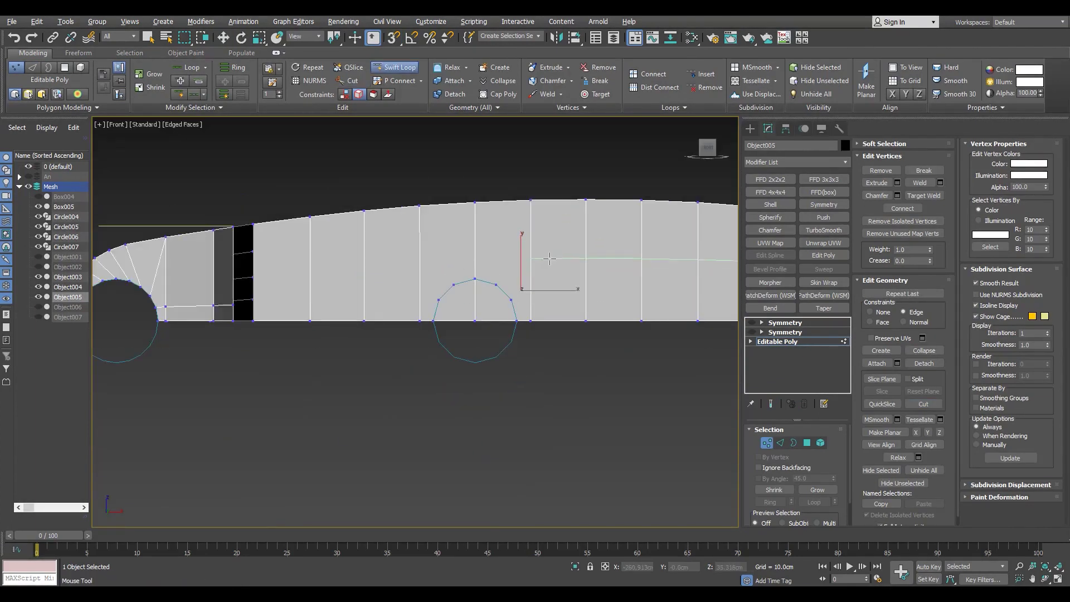
left_click(414, 258)
right_click(414, 258)
scroll(459, 267, "up", 3)
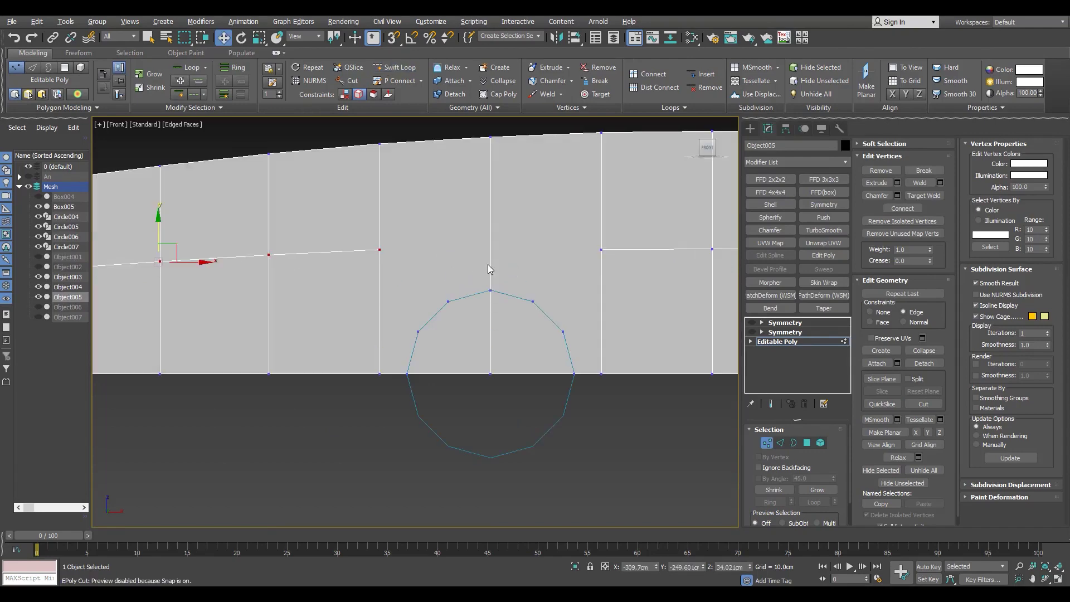
key("alt+c")
key("w")
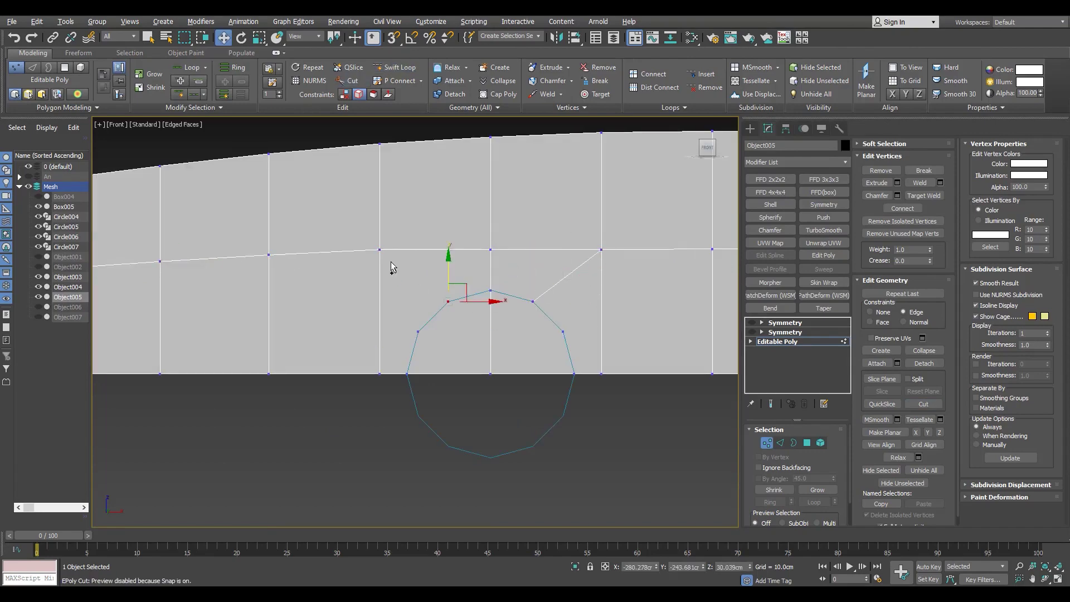
left_click(380, 249)
Step: Cut one more mesh-to-circle edge, then check it in Perspective in Polygon mode
key("shift+alt+w")
key("alt+c")
left_click(601, 328)
left_click(562, 332)
key("p")
mouse_move(432, 382)
middle_mouse_down("alt")
mouse_move(473, 390)
mouse_move(547, 435)
middle_mouse_up("alt")
scroll(473, 390, "up", 3)
key("4")
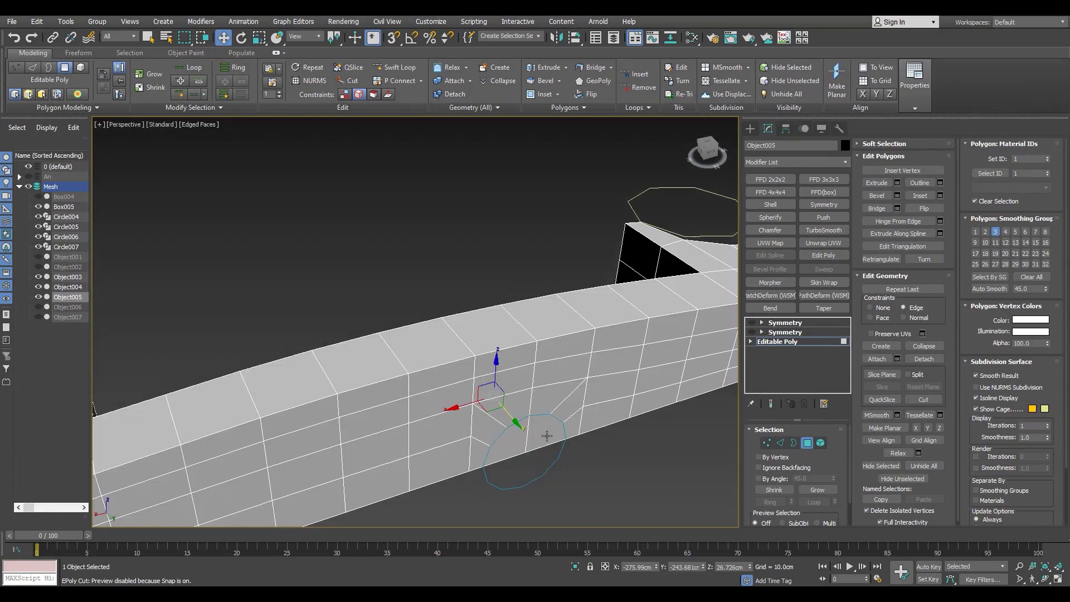
Step: Delete the face inside the circle and view the mirrored holes at the Symmetry level
middle_click_drag(557, 335, 587, 353, "alt")
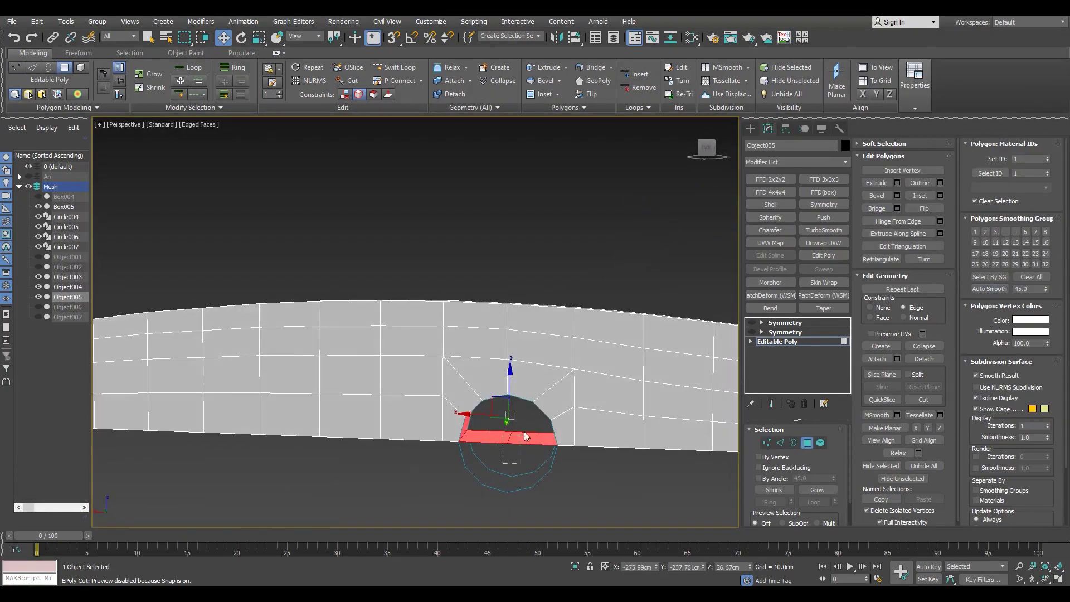
key("Delete")
left_click(785, 332)
mouse_move(501, 390)
middle_mouse_down("alt")
mouse_move(418, 473)
mouse_move(445, 390)
mouse_move(491, 368)
middle_mouse_up("alt")
scroll(391, 493, "down", 4)
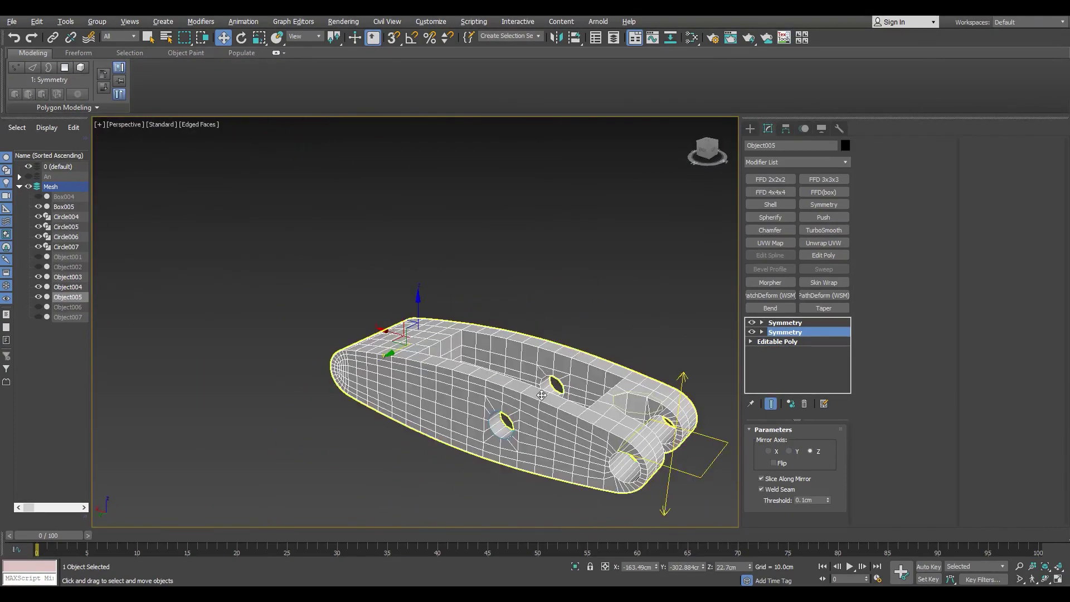
Step: Deselect, hide edged faces, and return to Editable Poly vertex mode in the back view
key("ctrl+d")
key("F4")
key("k")
scroll(468, 270, "up", 5)
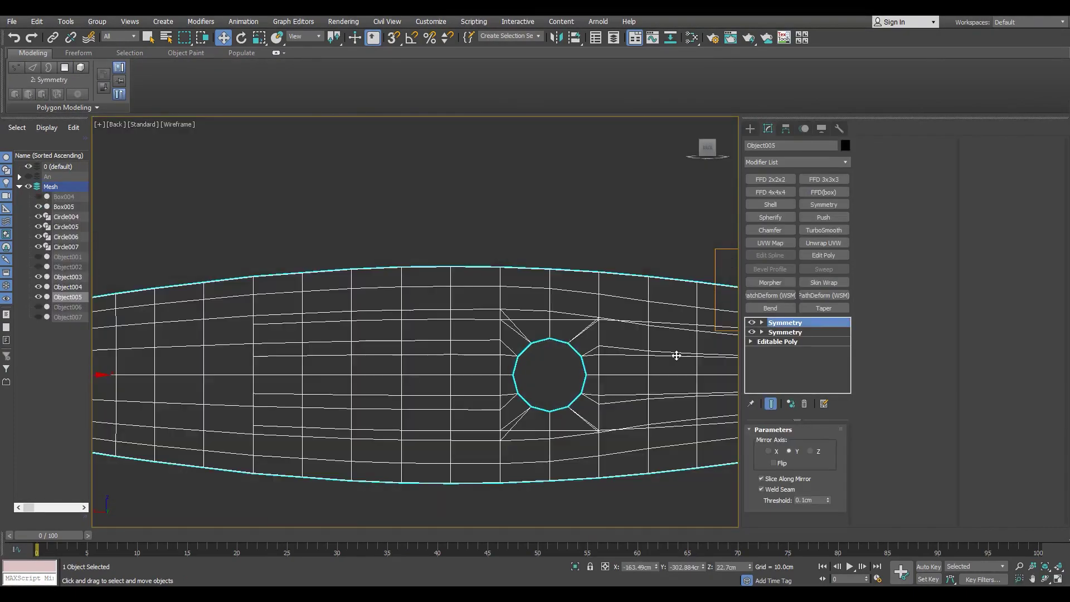
key("1")
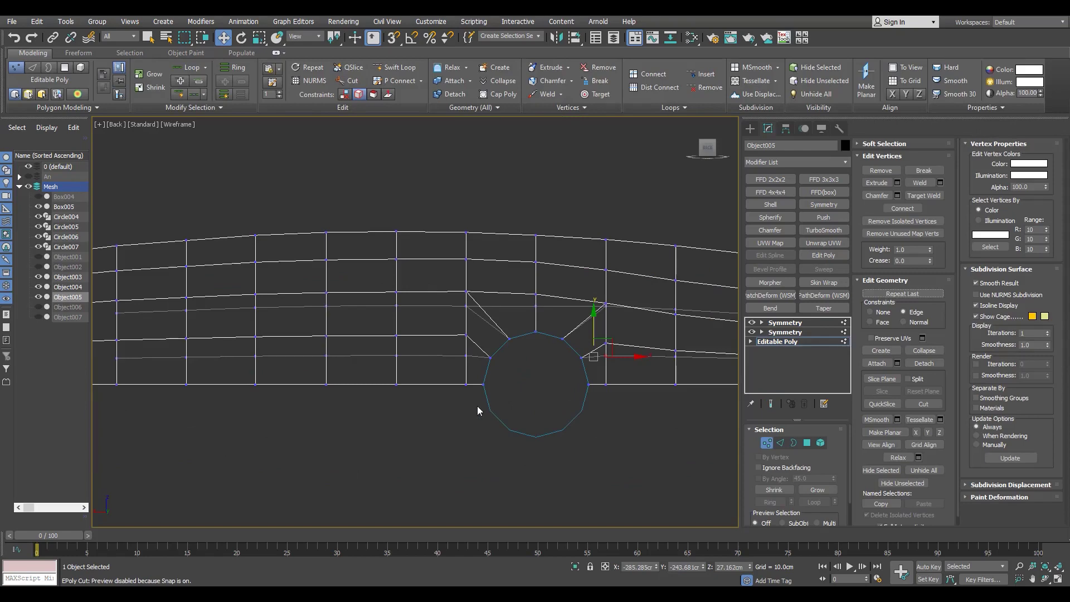
Step: Add an Edit Poly modifier and scale the ring of vertices around the hole outward
left_click(823, 254)
left_click_drag(598, 319, 506, 473)
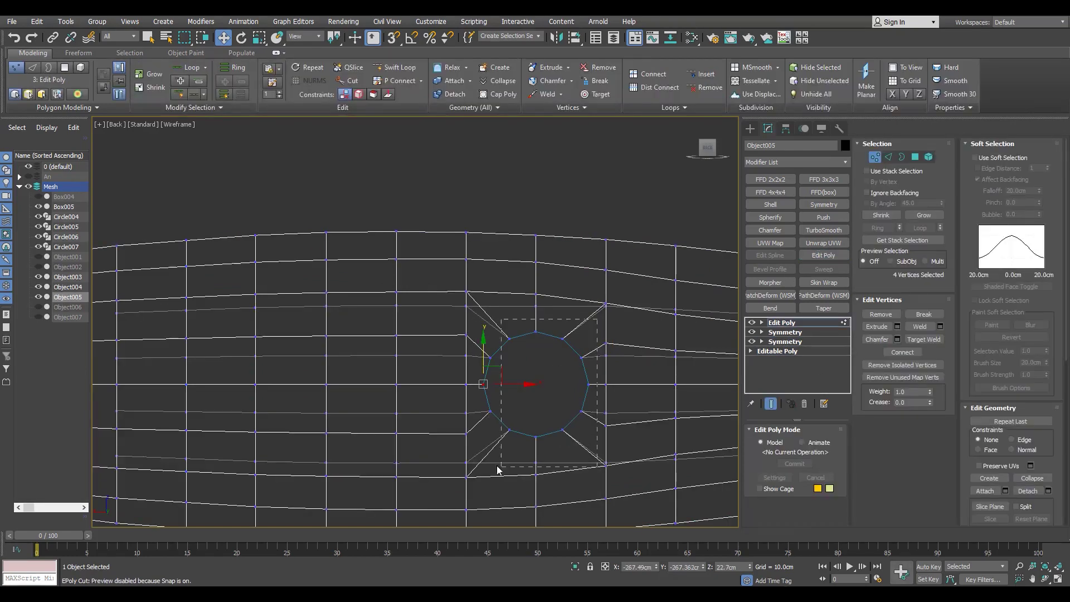
left_click_drag(554, 363, 556, 359)
key("F3")
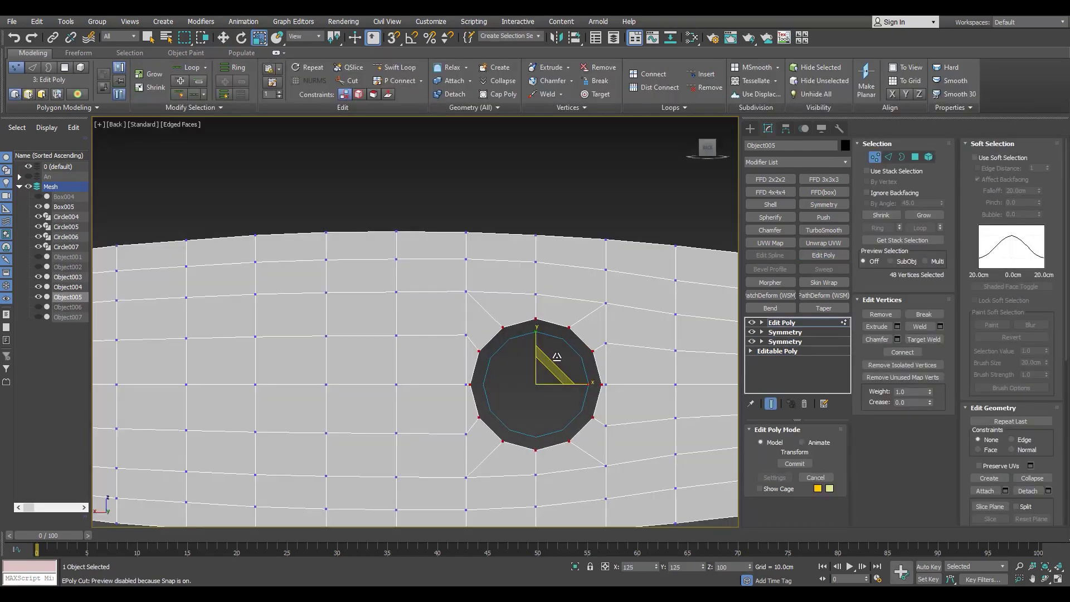
key("alt+w")
key("alt+w")
key("alt+w")
key("alt+w")
scroll(447, 321, "up", 3)
scroll(470, 279, "up", 3)
scroll(604, 336, "down", 6)
middle_click_drag(603, 336, 551, 305)
scroll(557, 312, "up", 3)
scroll(406, 358, "down", 4)
key("alt+w")
key("alt+w")
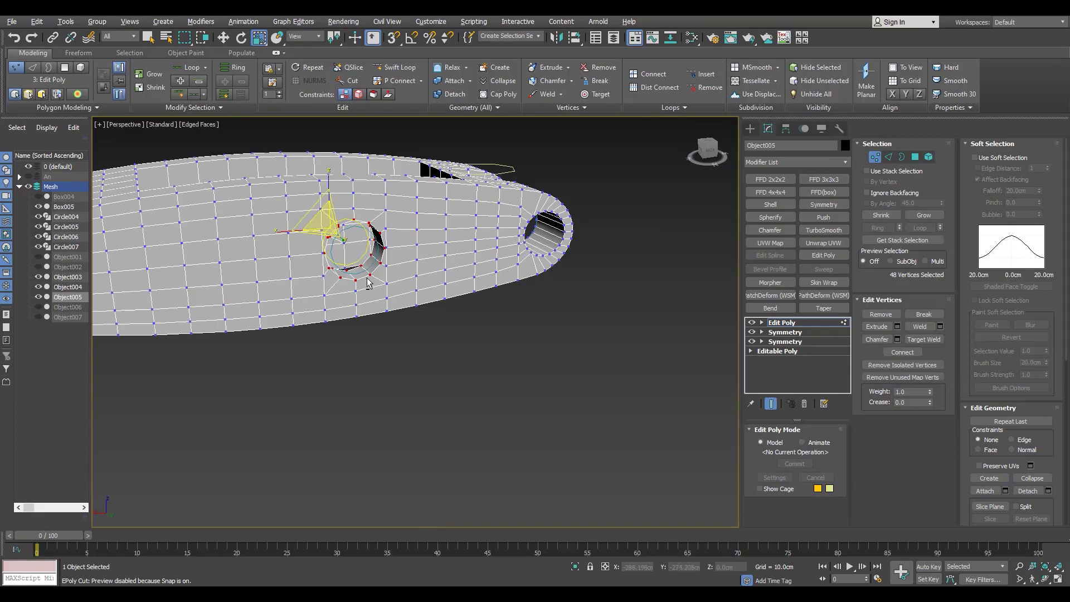
key("z")
Step: Select more vertices around the hole and slide them along their edges with edge constraint
left_click(549, 322)
key("k")
key("F3")
scroll(588, 354, "up", 3)
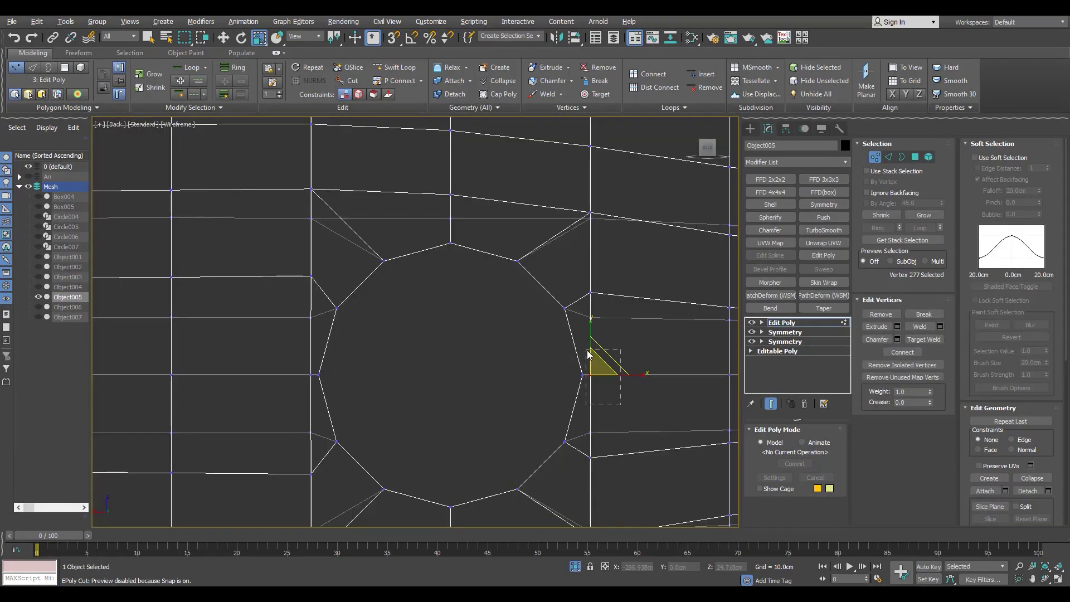
left_click_drag(627, 397, 593, 469, "ctrl")
scroll(399, 336, "down", 2)
left_click_drag(432, 453, 444, 449, "ctrl")
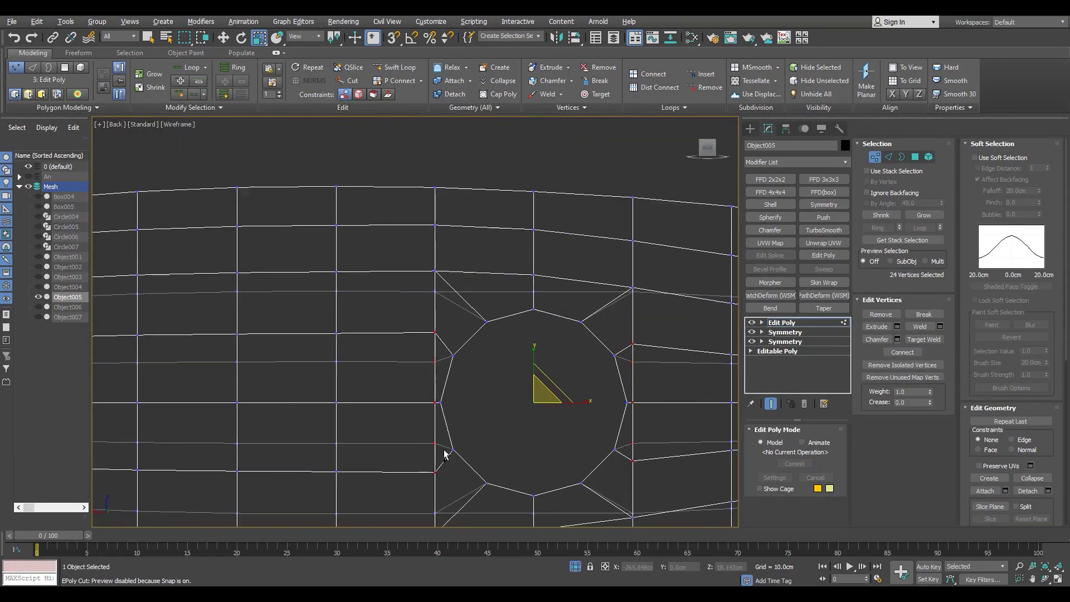
scroll(502, 435, "up", 2)
key("shift+x")
left_click_drag(527, 391, 538, 392)
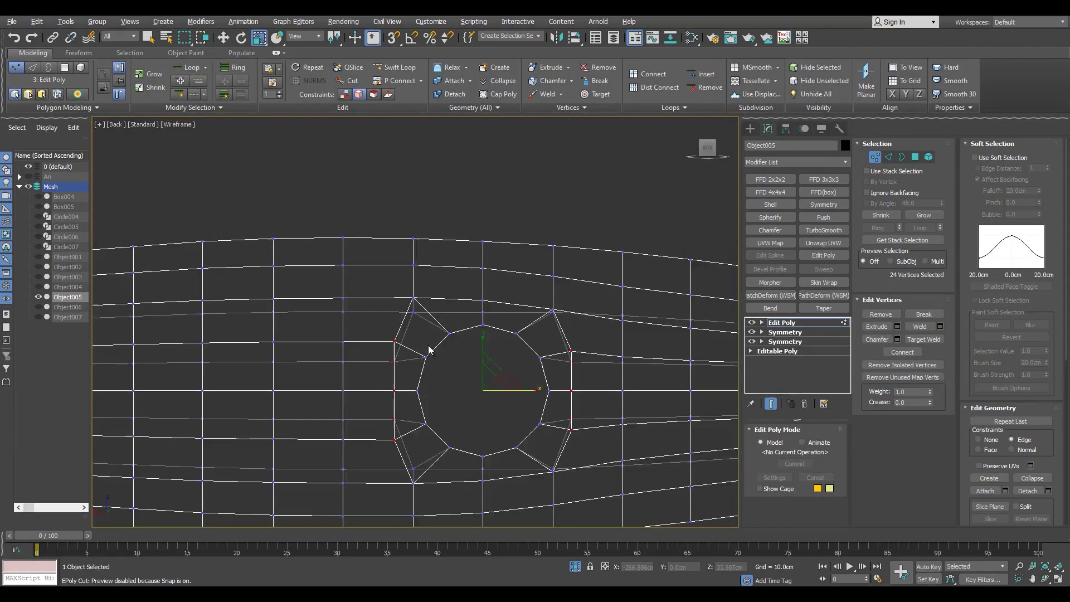
Step: Inspect the hole in perspective, then move a stray vertex below the hole lower
key("F3")
key("alt+w")
key("alt+w")
scroll(571, 411, "down", 3)
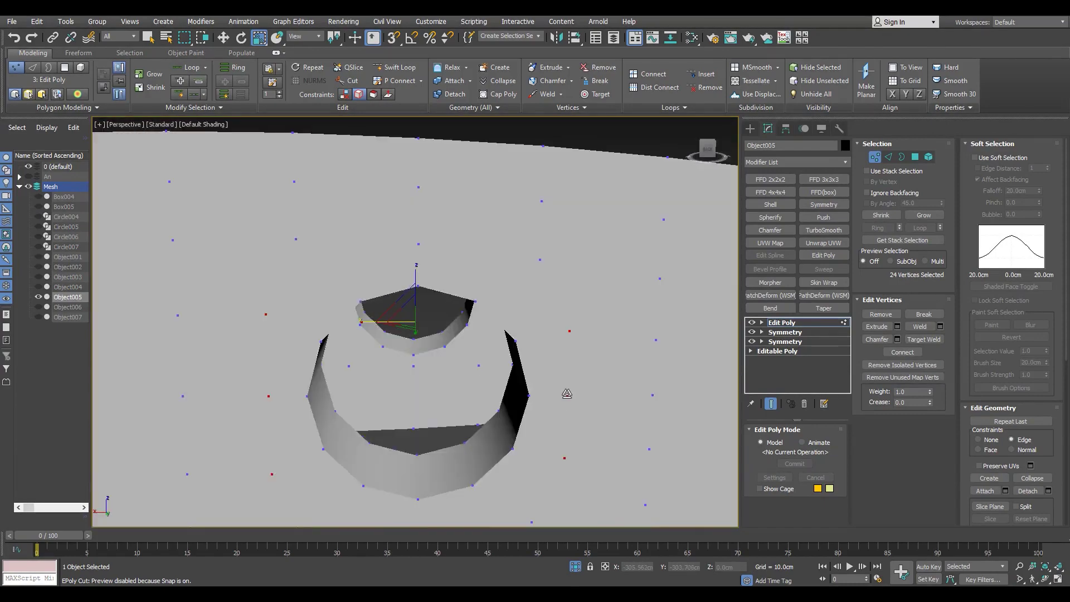
middle_click_drag(564, 389, 487, 444, "alt")
scroll(487, 444, "up", 3)
mouse_move(453, 298)
middle_mouse_down("alt")
mouse_move(490, 310)
mouse_move(485, 335)
middle_mouse_up("alt")
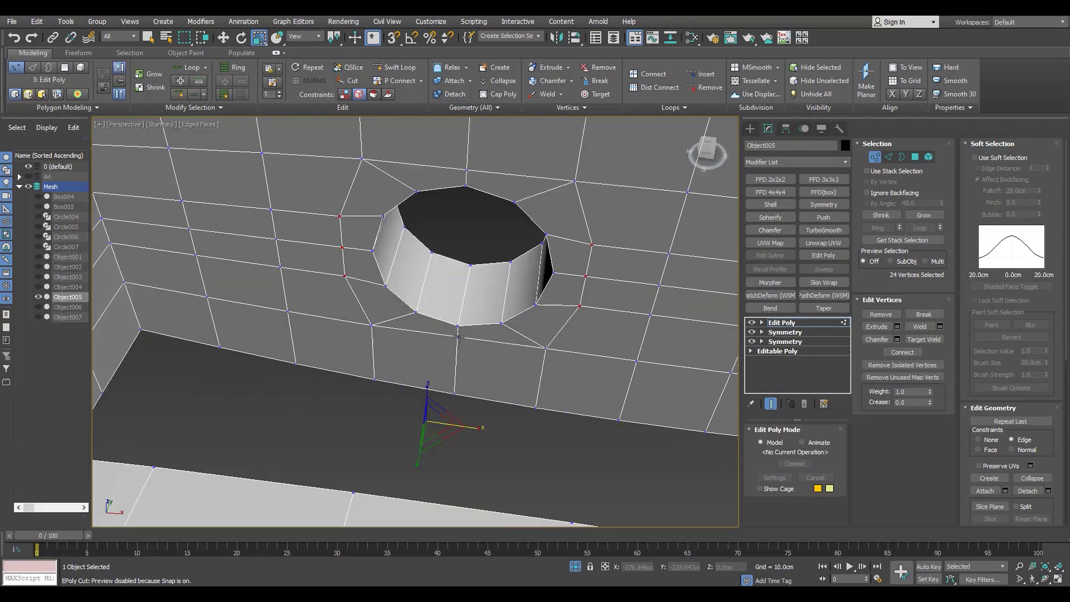
key("k")
key("F3")
scroll(478, 413, "up", 2)
left_click(478, 412)
key("w")
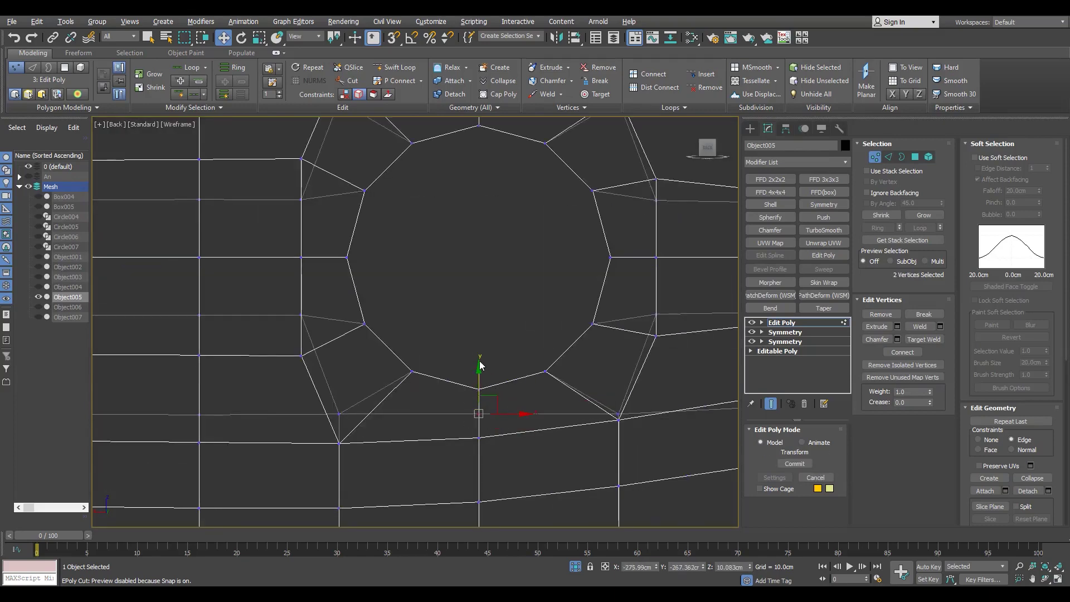
key("p")
middle_click_drag(616, 422, 641, 390, "alt")
key("k")
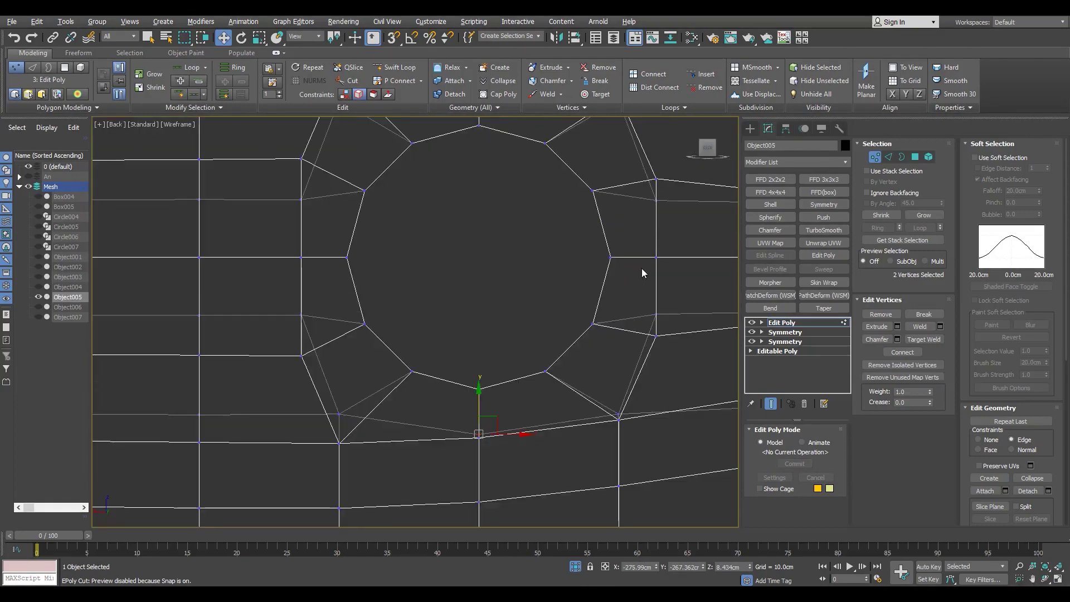
Step: Select the vertices on the hole's left side and orbit to a front-on view
scroll(690, 259, "down", 2)
left_click_drag(474, 280, 508, 257)
scroll(495, 269, "down", 3)
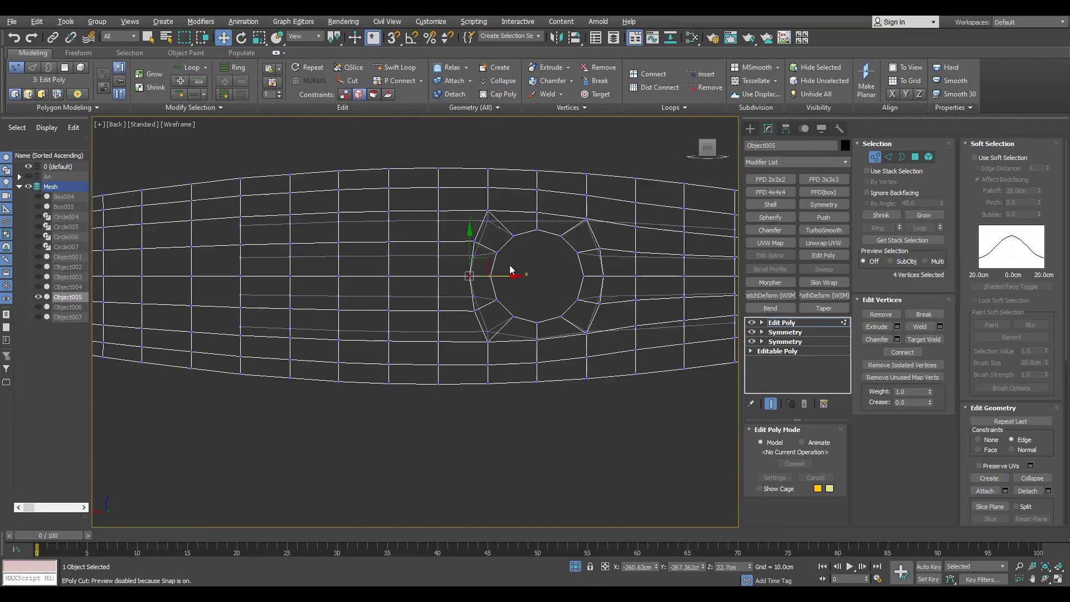
scroll(532, 219, "up", 3)
left_click_drag(529, 219, 571, 186)
scroll(560, 360, "down", 5)
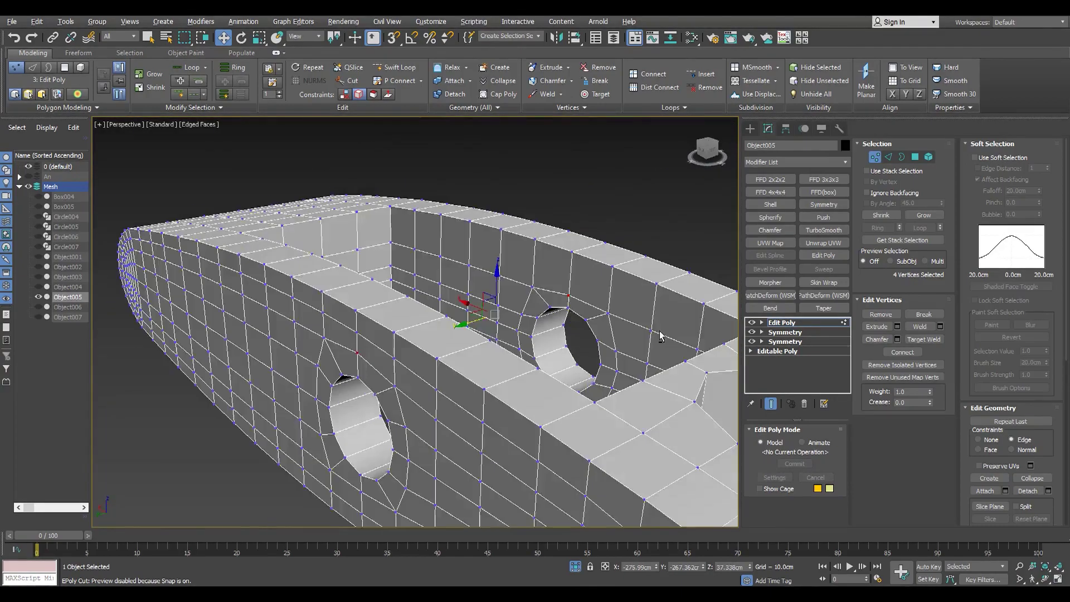
middle_click_drag(559, 359, 557, 290, "alt")
left_click(65, 67)
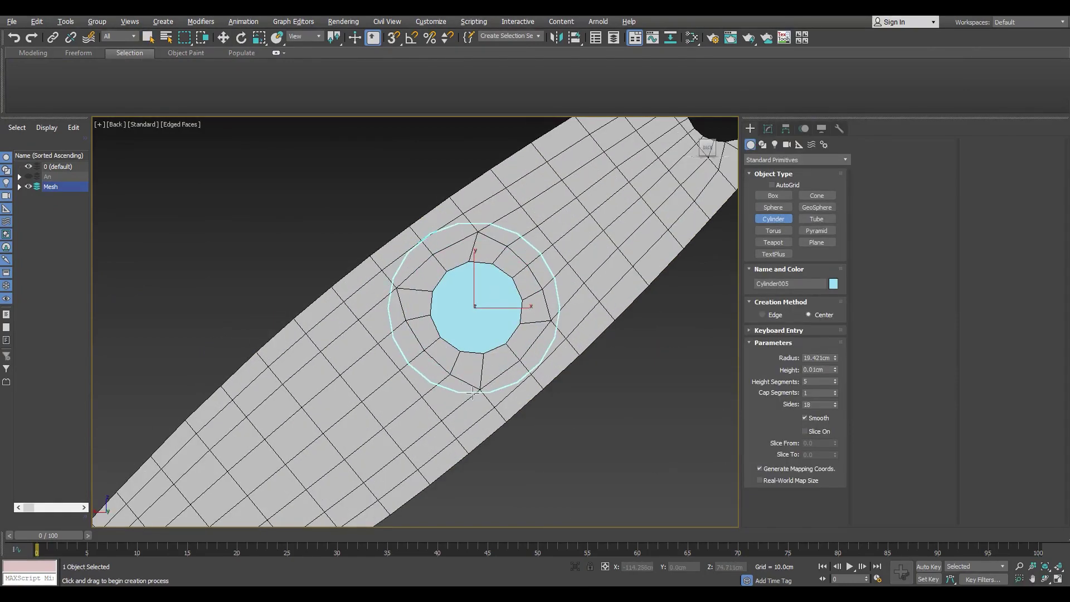
Step: Finish creating the cylinder in the hole, select it and bring up its parameters
right_click(472, 400)
key("alt+w")
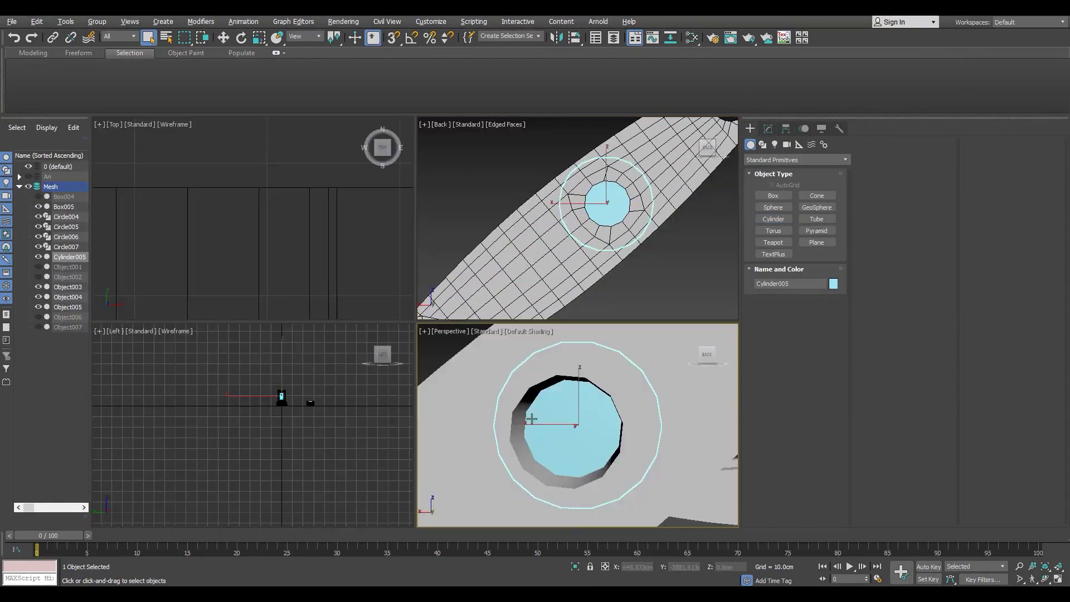
left_click(557, 413)
key("alt+w")
mouse_move(557, 413)
middle_mouse_down("alt")
mouse_move(635, 410)
mouse_move(578, 418)
mouse_move(499, 403)
middle_mouse_up("alt")
key("w")
key("alt+w")
right_click(279, 244)
key("alt+w")
left_click(767, 129)
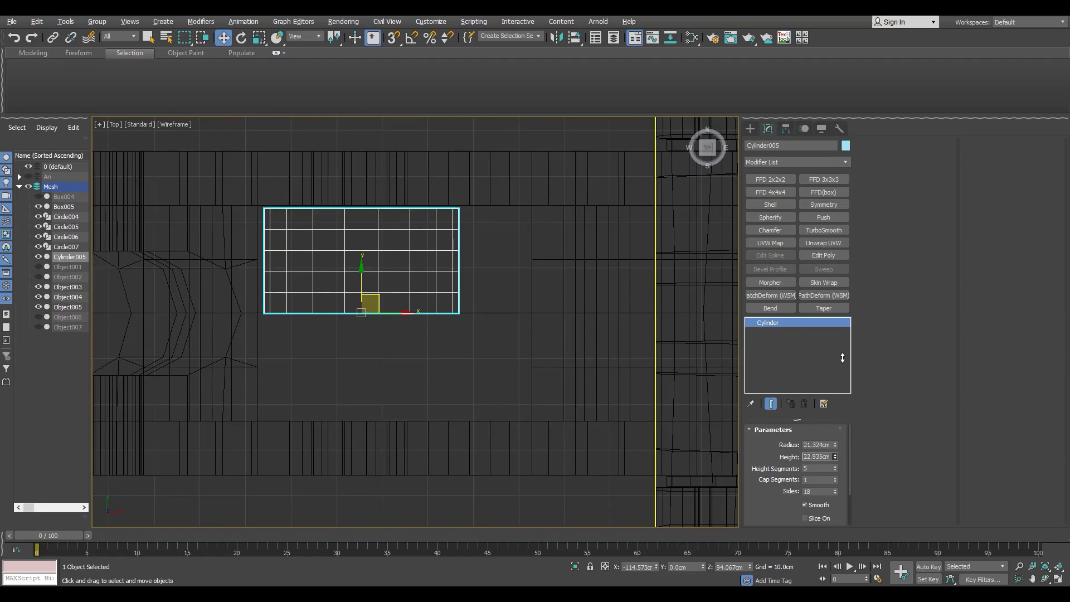
key("alt+w")
right_click(557, 390)
key("alt+w")
middle_click_drag(557, 390, 565, 333, "alt")
scroll(565, 333, "up", 3)
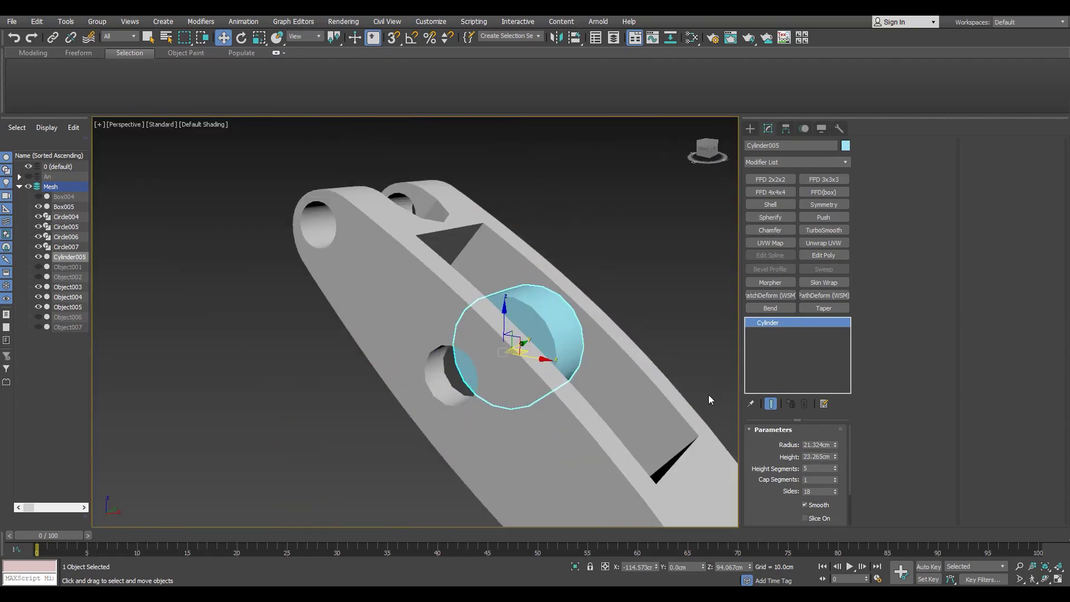
key("z")
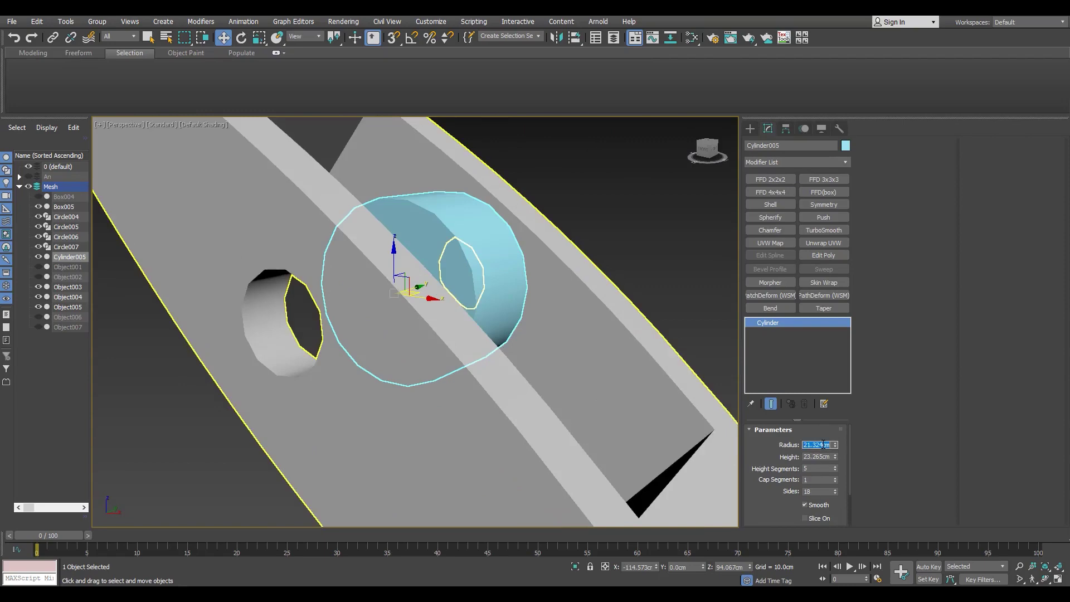
Step: Set Cylinder005 to 25cm radius, 1 height segment and 16 sides
type("30")
key("Return")
scroll(360, 338, "down", 4)
middle_click_drag(360, 338, 399, 321, "alt")
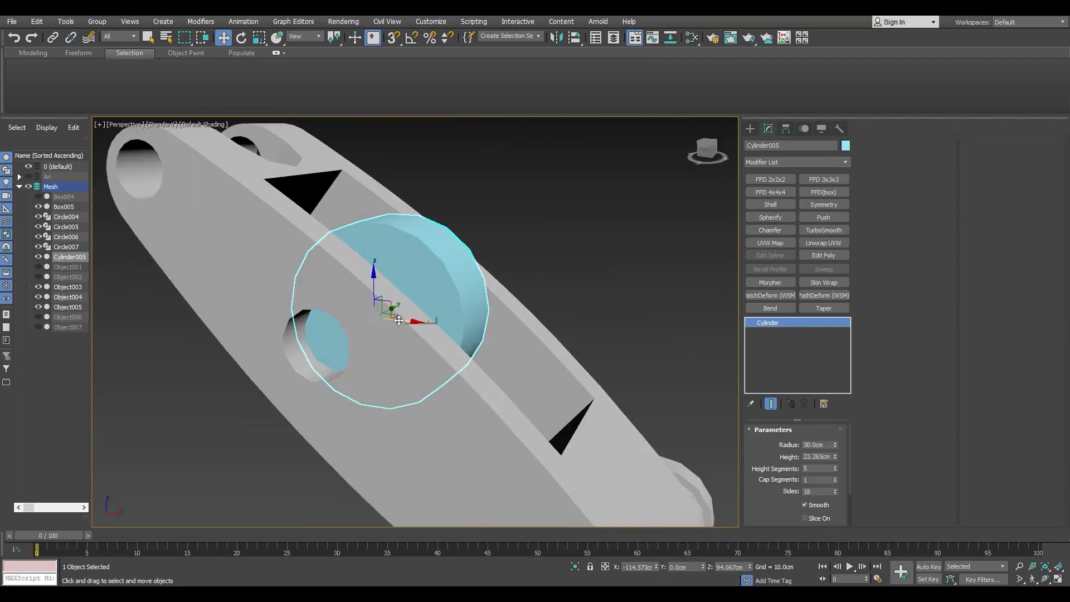
type("25")
key("Return")
mouse_move(630, 394)
middle_mouse_down("alt")
mouse_move(245, 340)
mouse_move(322, 360)
middle_mouse_up("alt")
scroll(322, 359, "down", 4)
scroll(334, 334, "down", 4)
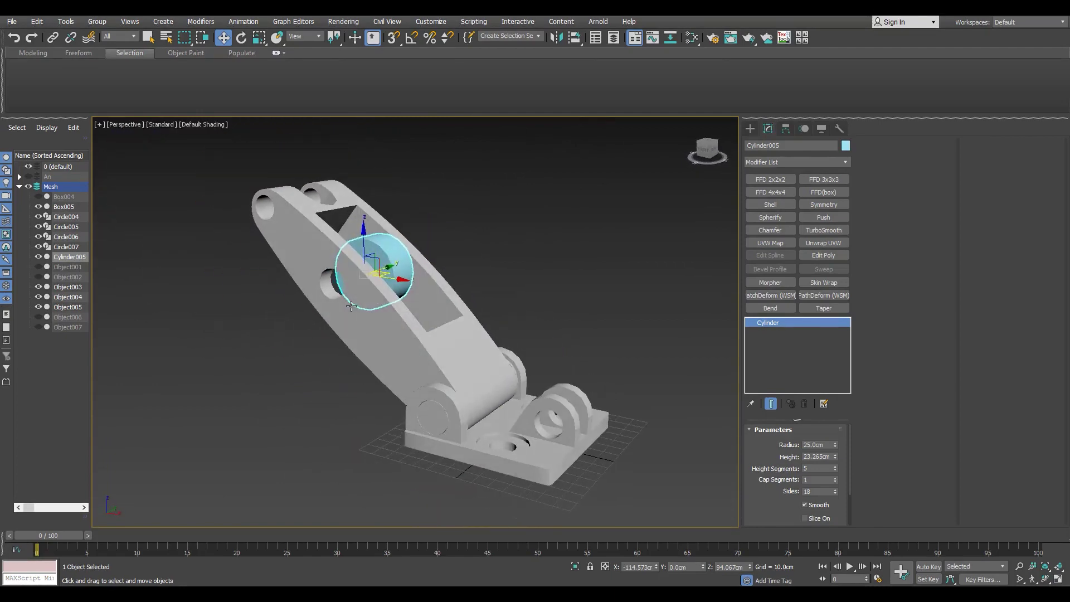
scroll(189, 357, "up", 5)
key("F4")
scroll(189, 358, "up", 3)
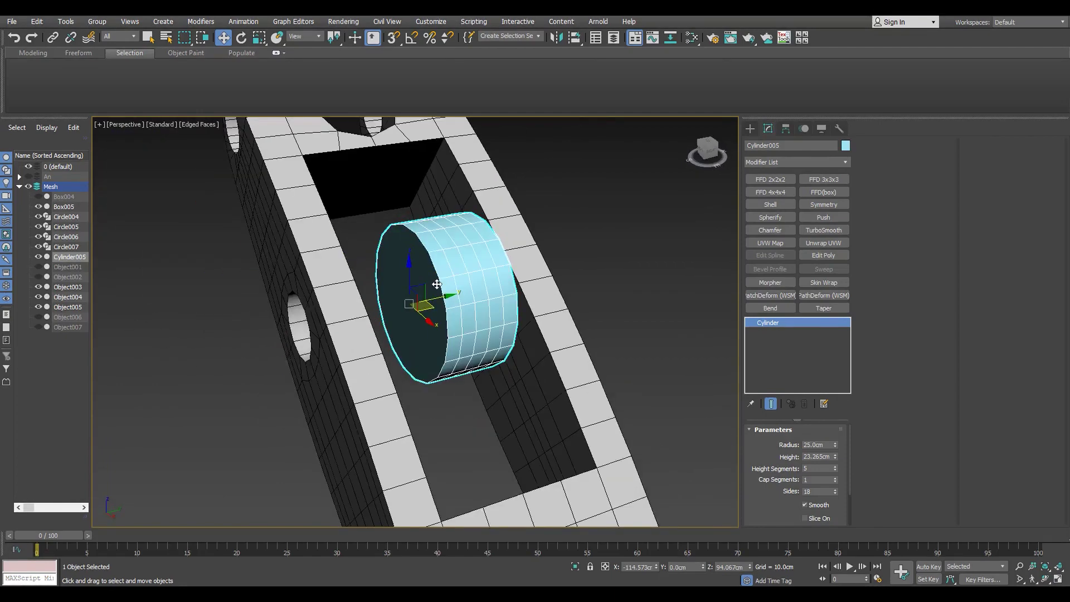
right_click(835, 470)
type("16")
key("Return")
Step: Place a 15cm-radius copy of the cylinder left of the lever arm in the Back view
scroll(390, 234, "down", 5)
mouse_move(390, 234)
middle_mouse_down("alt")
mouse_move(407, 223)
mouse_move(421, 231)
middle_mouse_up("alt")
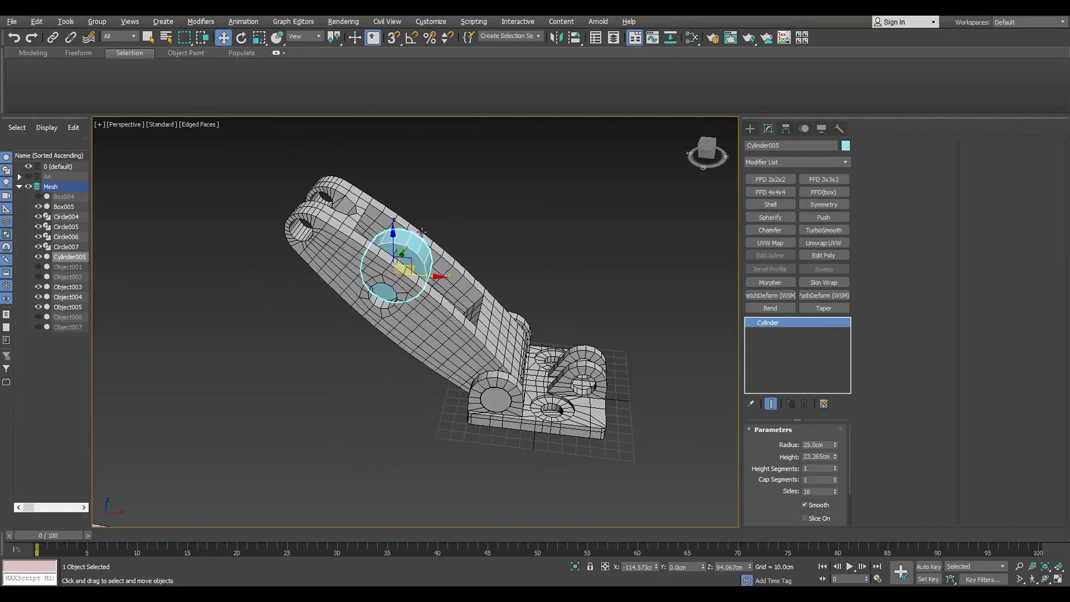
key("k")
scroll(563, 246, "up", 4)
mouse_move(582, 234)
left_mouse_down()
mouse_move(330, 290)
mouse_move(360, 270)
mouse_move(360, 305)
mouse_move(343, 306)
left_mouse_up()
left_click(539, 348)
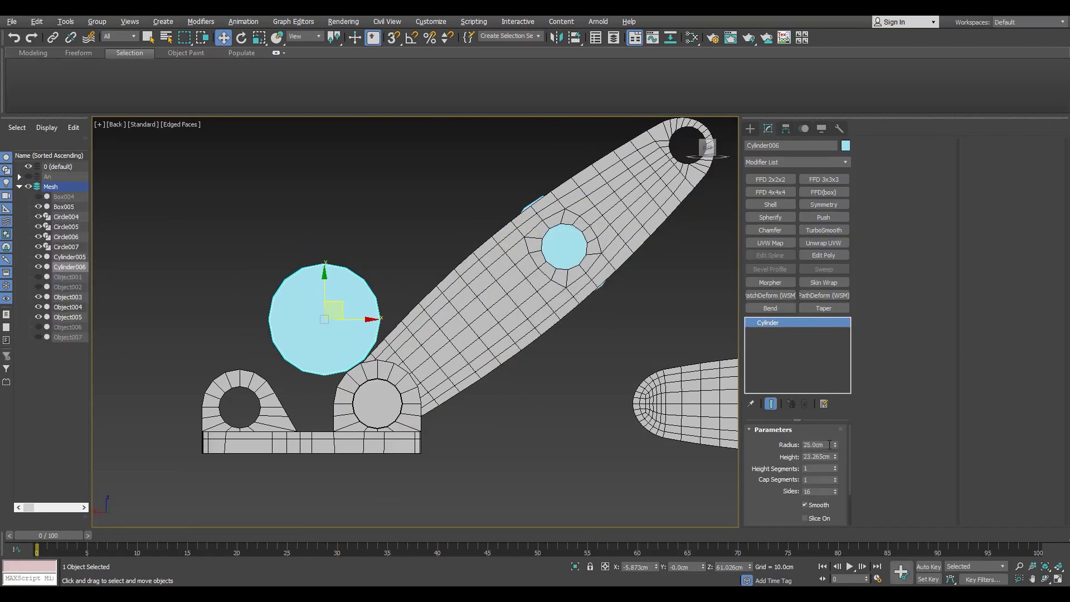
type("15")
key("Return")
Step: Select both discs together and isolate them from the rest of the scene
key("F3")
scroll(301, 290, "up", 1)
scroll(338, 297, "down", 2)
middle_click_drag(267, 304, 332, 293)
key("ctrl+z")
key("ctrl+z")
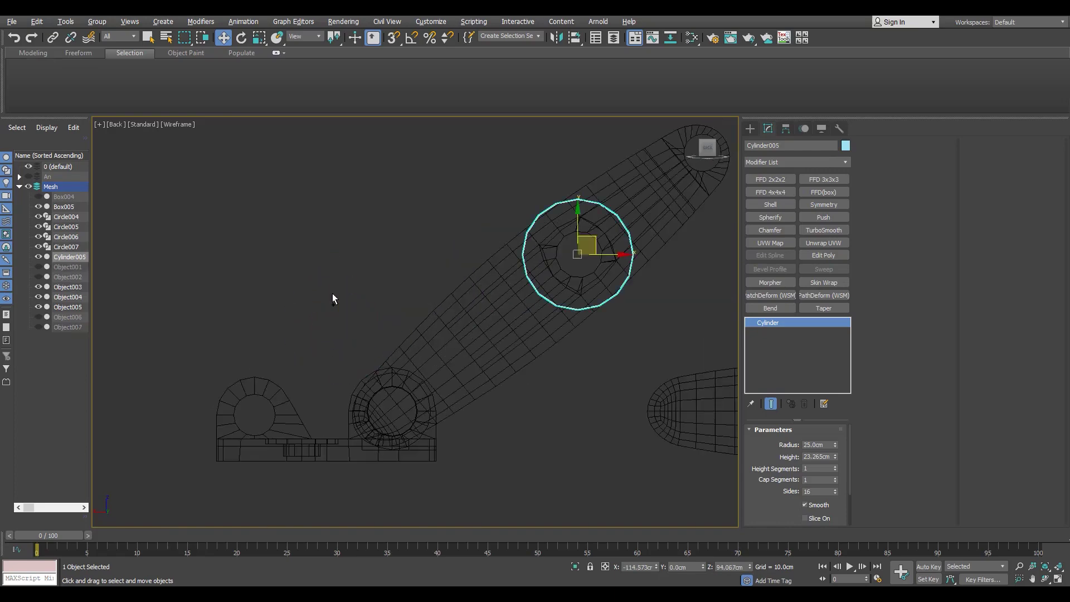
key("ctrl+y")
key("ctrl+y")
scroll(607, 255, "up", 2)
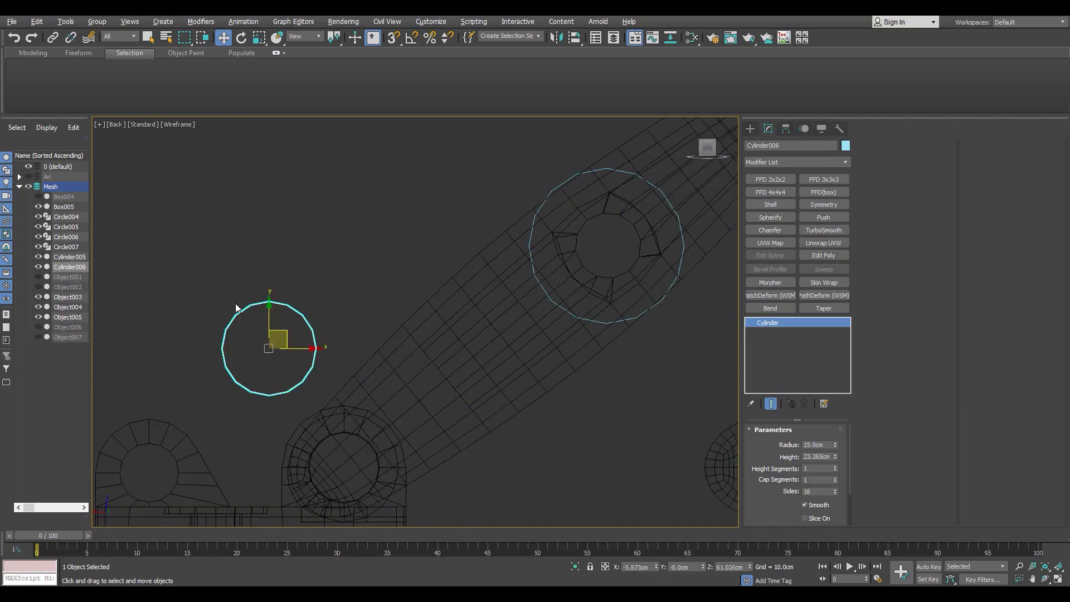
scroll(417, 308, "down", 3)
scroll(410, 282, "up", 1)
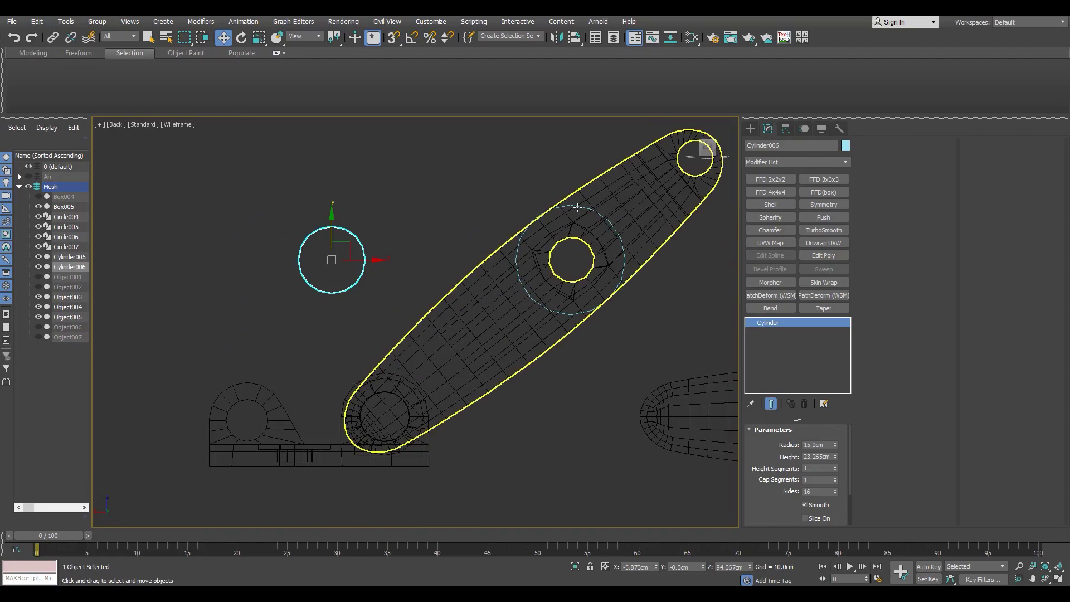
left_click(533, 297, "ctrl")
key("q")
key("alt+q")
Step: Attach the smaller disc to the larger Cylinder005 to form one object
left_click(489, 465)
left_click(527, 389)
key("1")
left_click_drag(579, 198, 610, 462)
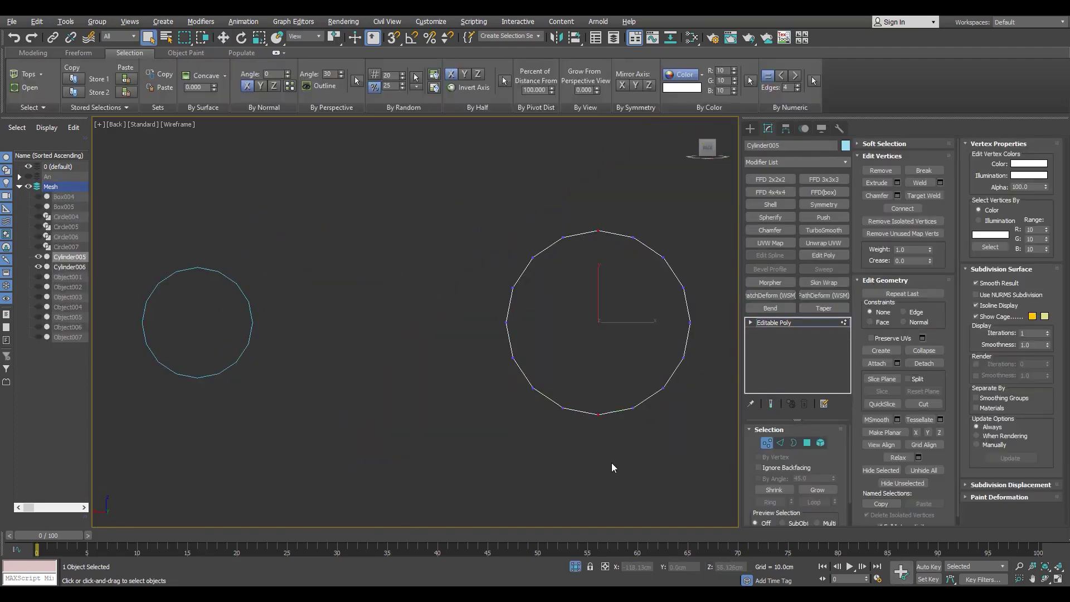
key("1")
left_click(252, 322)
key("w")
key("1")
Step: Delete the outer halves of both discs in Polygon mode
key("4")
key("1")
left_click_drag(577, 162, 600, 430)
key("ctrl+shift+e")
key("4")
left_click(641, 335)
left_click(175, 328, "ctrl")
key("Delete")
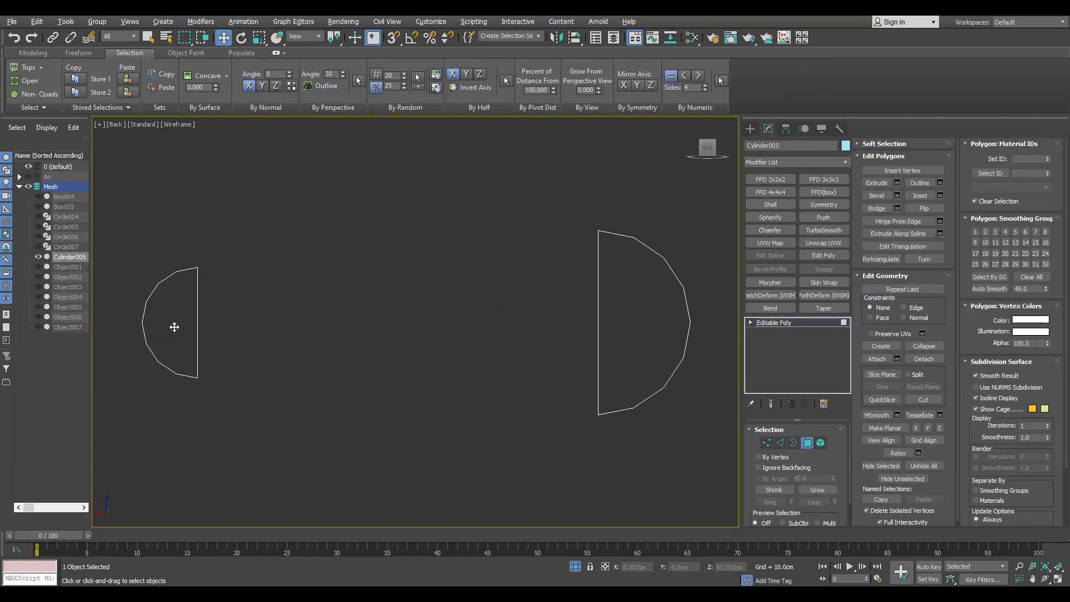
Step: Bridge the open edges to join the half-discs into one link plate
key("2")
left_click(374, 436)
scroll(374, 434, "down", 3)
scroll(442, 321, "up", 3)
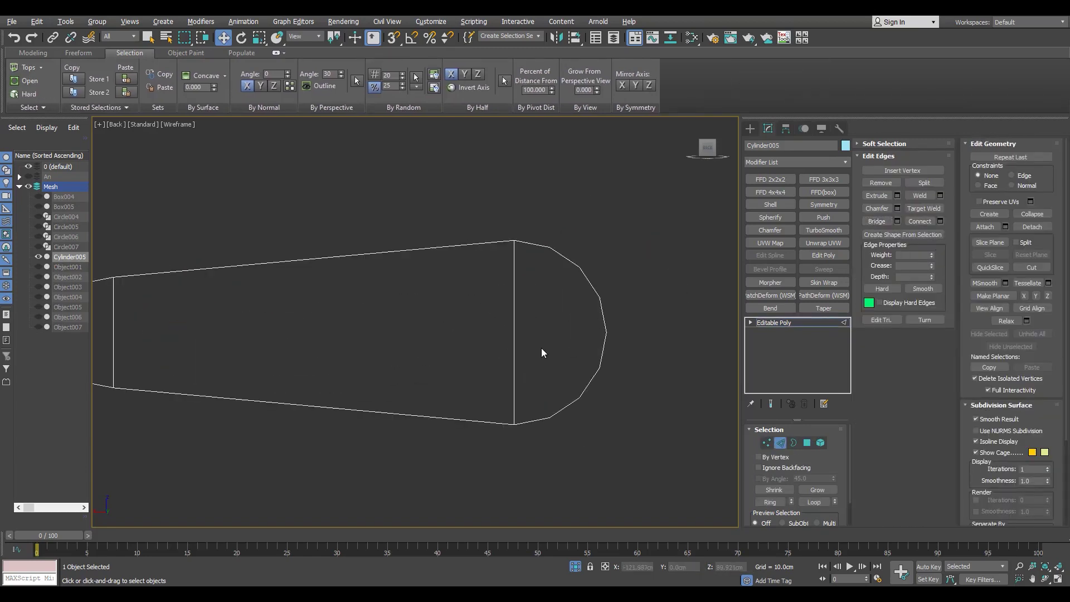
scroll(280, 272, "down", 2)
Step: Exit isolation and move a copy of the small Circle006 up and to the left
left_click(575, 566)
scroll(562, 308, "down", 3)
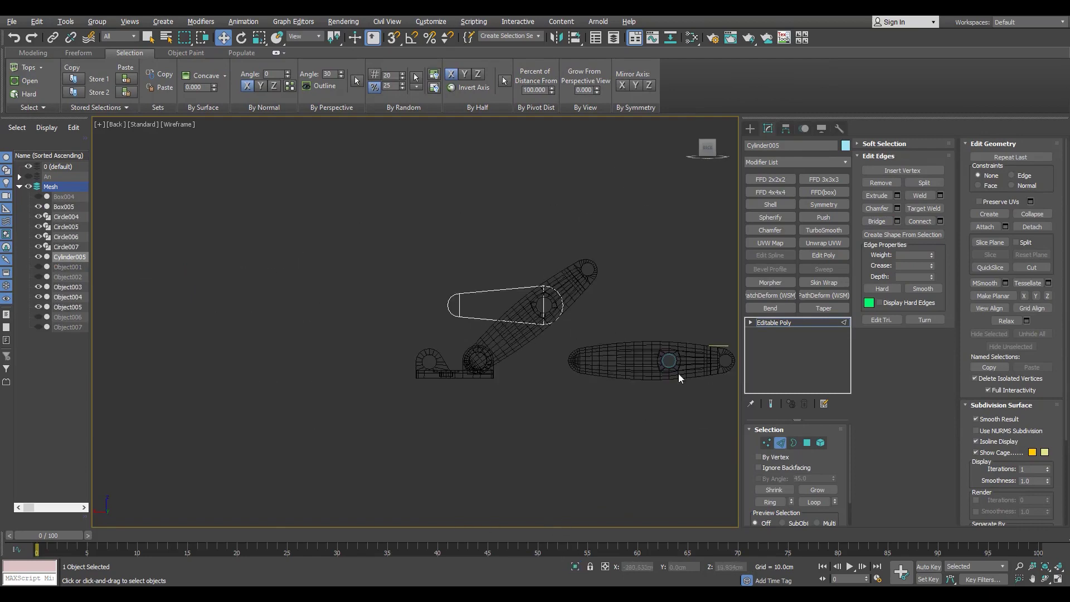
scroll(678, 374, "up", 4)
left_click(776, 323)
left_click(696, 365)
mouse_move(696, 362)
left_mouse_down()
mouse_move(634, 321)
mouse_move(626, 329)
left_mouse_up()
left_click(490, 349)
scroll(289, 195, "up", 5)
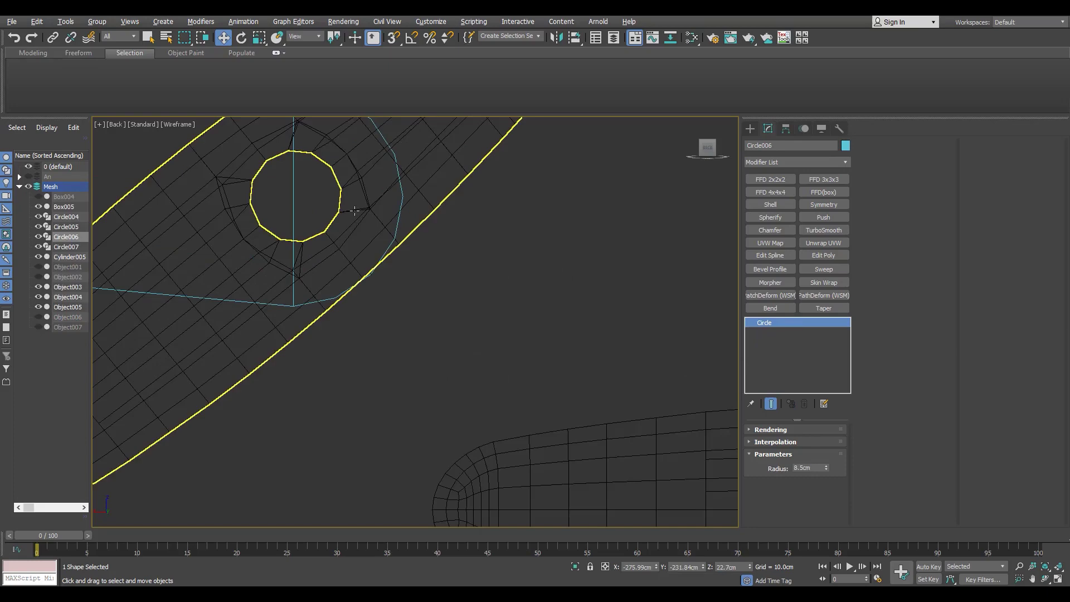
Step: Trace the lever arm's hole edge loop into a new outline with Create Shape From Selection
left_click(390, 251)
key("2")
scroll(380, 276, "down", 3)
scroll(375, 270, "up", 3)
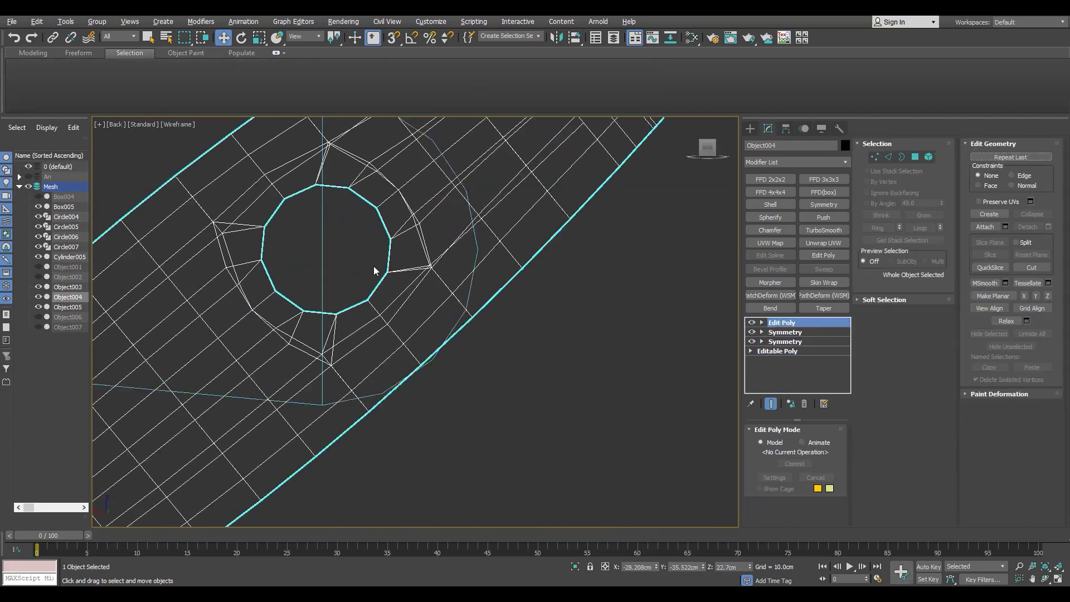
double_click(374, 271)
right_click(378, 273)
left_click(589, 234)
left_click(512, 317)
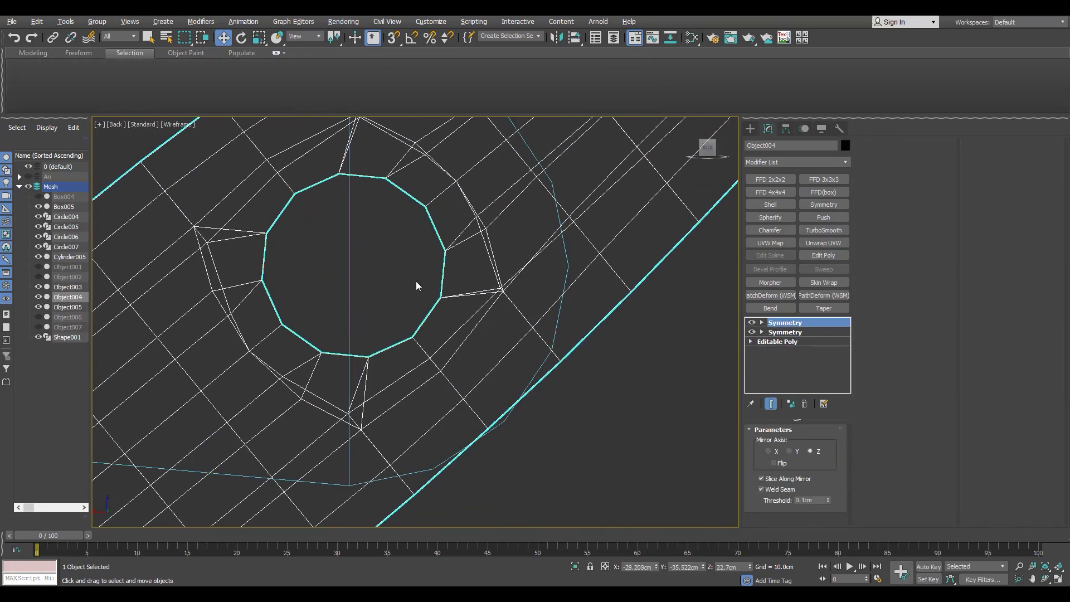
Step: Isolate the outline with the link plate and ready vertex cutting with snapping on
scroll(593, 310, "down", 2)
key("alt+q")
left_click(569, 312)
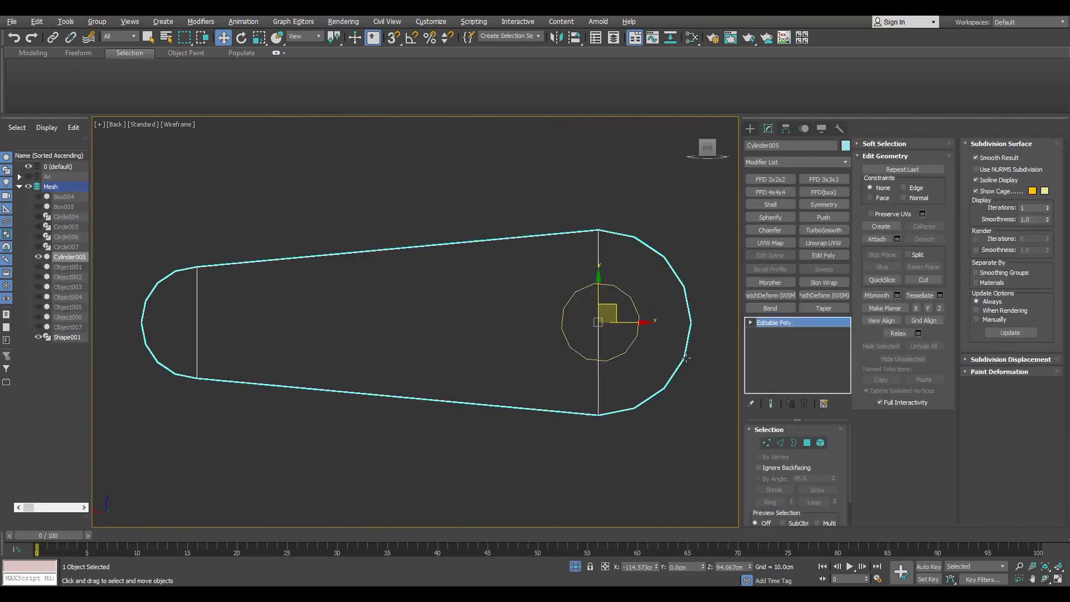
scroll(613, 295, "up", 5)
key("1")
scroll(445, 256, "down", 3)
key("s")
key("alt+c")
Step: Convert the traced hole outline to an editable spline and check its vertices
scroll(625, 325, "up", 3)
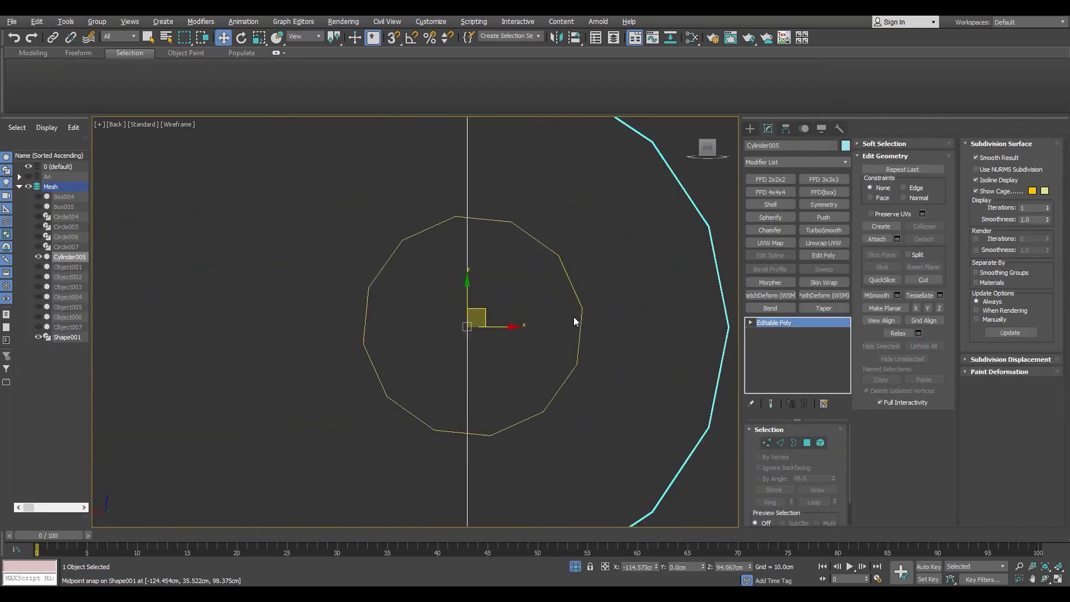
key("s")
left_click(566, 279)
key("1")
key("ctrl+a")
scroll(733, 316, "down", 4)
key("1")
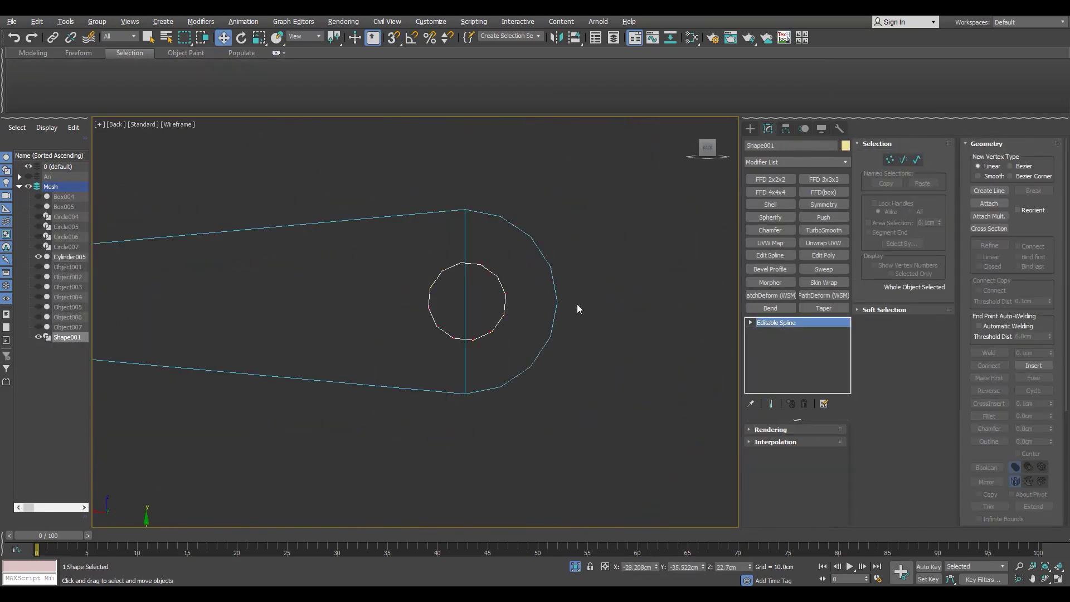
left_click(556, 304)
Step: Create a new cylinder centred on the traced hole
left_click(750, 128)
left_click(773, 218)
scroll(510, 298, "up", 2)
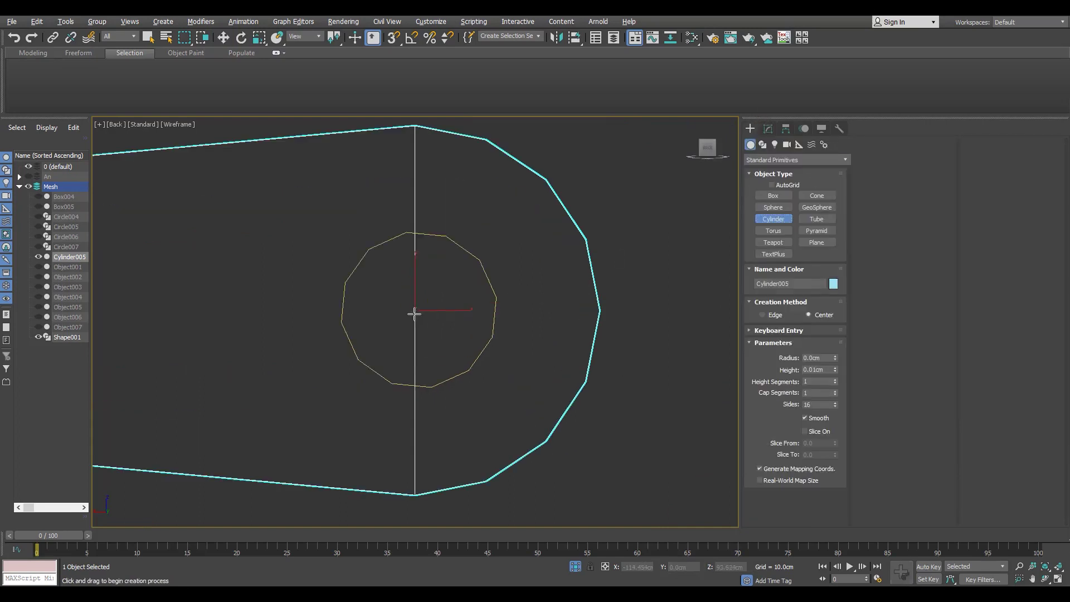
left_click_drag(414, 311, 423, 295)
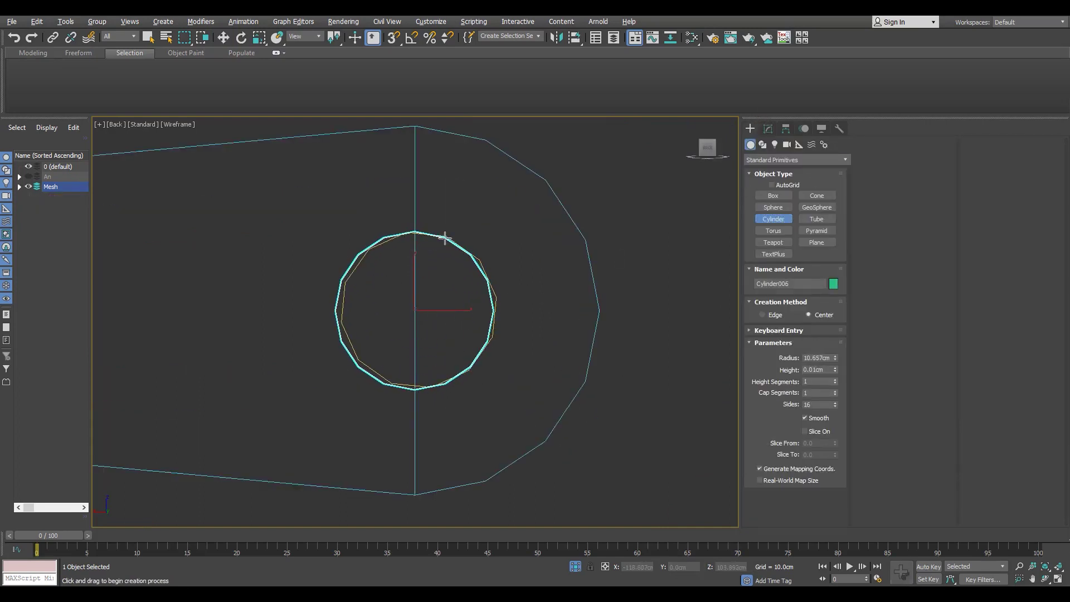
left_click(445, 238)
Step: Set the new cylinder's radius to about 10.205 cm and slide it into place
key("w")
scroll(424, 310, "up", 2)
scroll(394, 287, "down", 1)
scroll(435, 323, "down", 2)
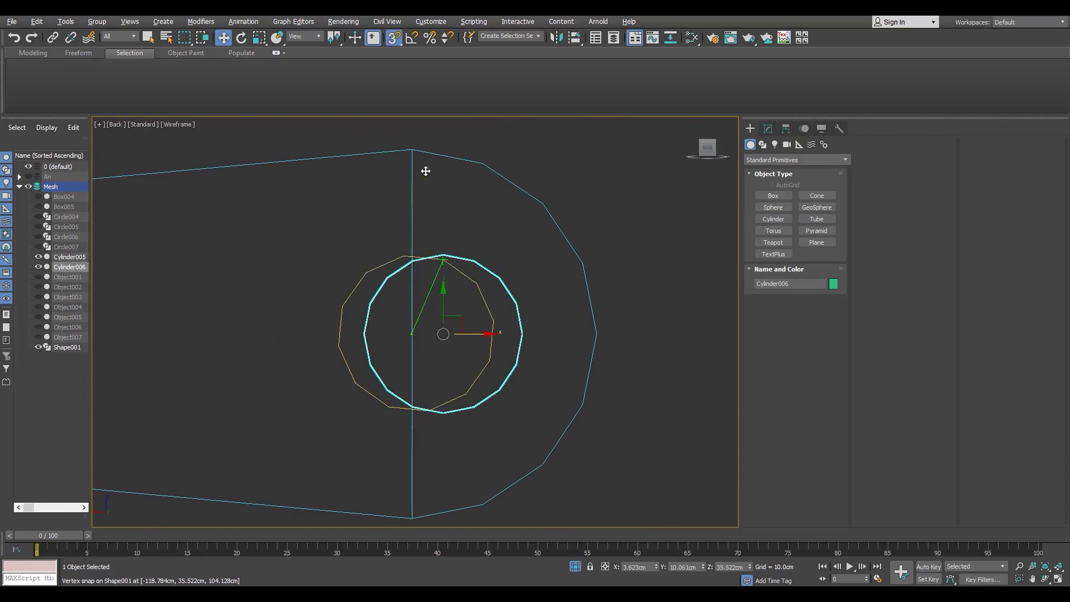
scroll(452, 313, "up", 3)
left_click(768, 128)
left_click_drag(834, 444, 834, 472)
left_click_drag(373, 329, 382, 330)
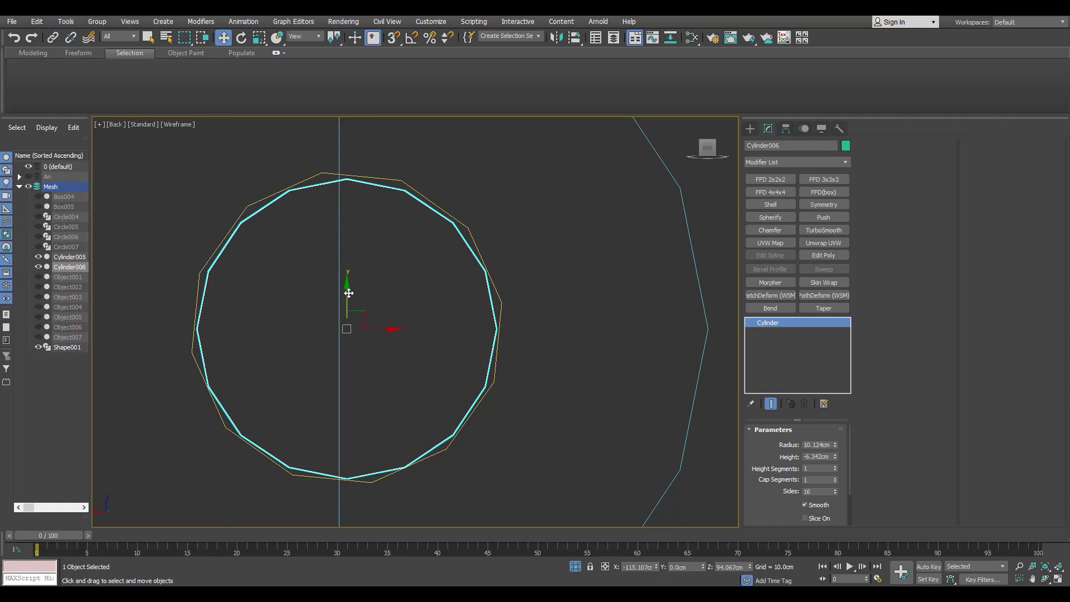
scroll(446, 478, "up", 5)
scroll(453, 336, "down", 5)
scroll(375, 257, "up", 3)
scroll(314, 400, "down", 3)
scroll(314, 399, "up", 5)
scroll(443, 390, "down", 5)
Step: Inspect the traced outline's vertices and pan the view slightly right
left_click(395, 337)
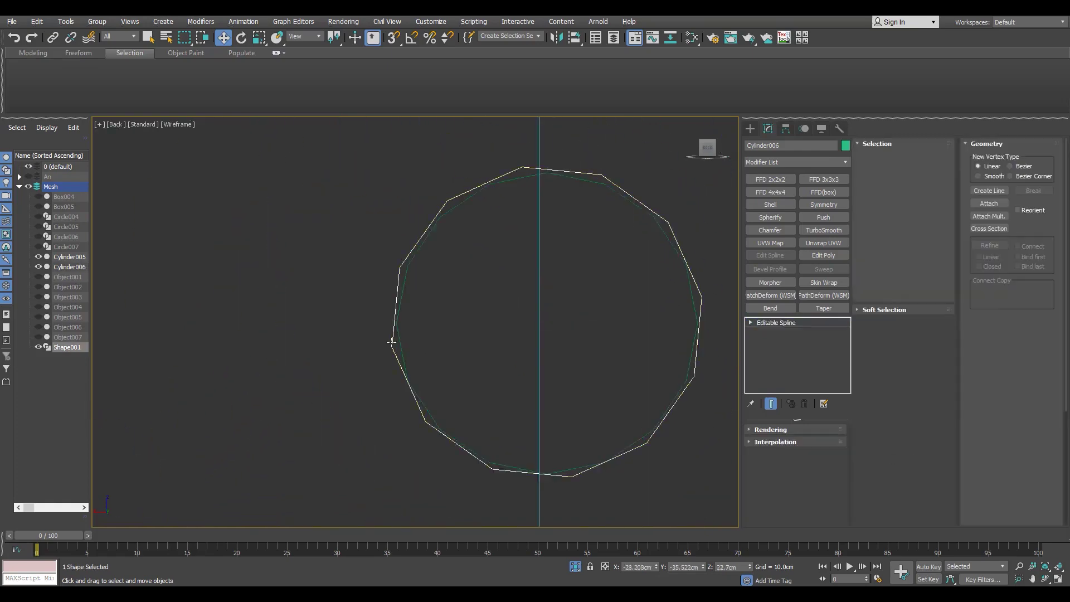
scroll(402, 336, "down", 3)
scroll(477, 344, "up", 2)
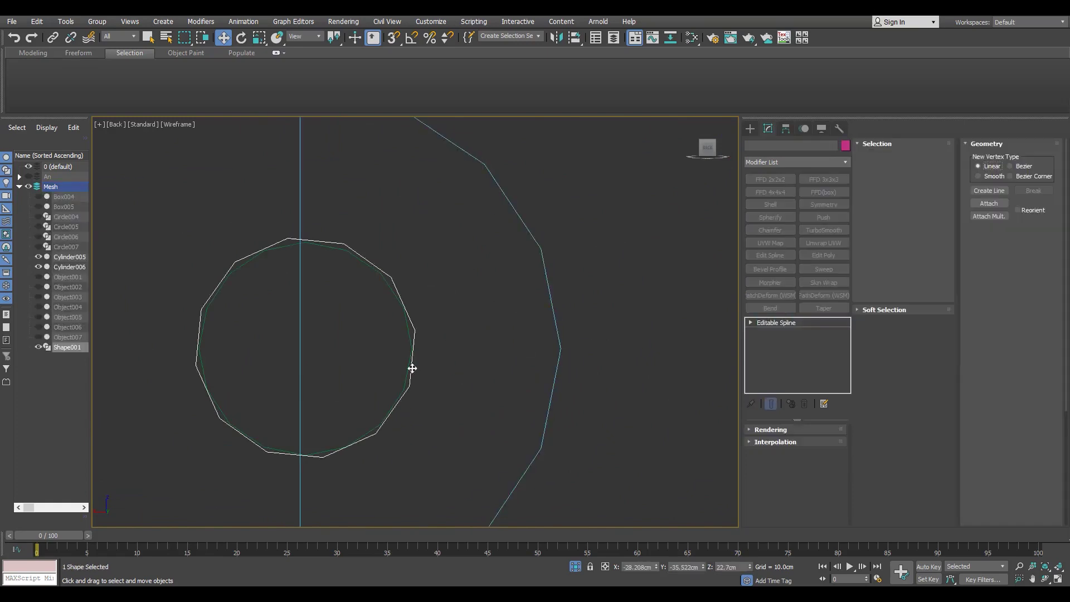
scroll(411, 366, "up", 2)
scroll(382, 356, "up", 2)
scroll(382, 360, "up", 3)
scroll(442, 258, "down", 5)
scroll(438, 262, "up", 2)
key("1")
left_click(775, 322)
middle_click_drag(394, 353, 415, 348)
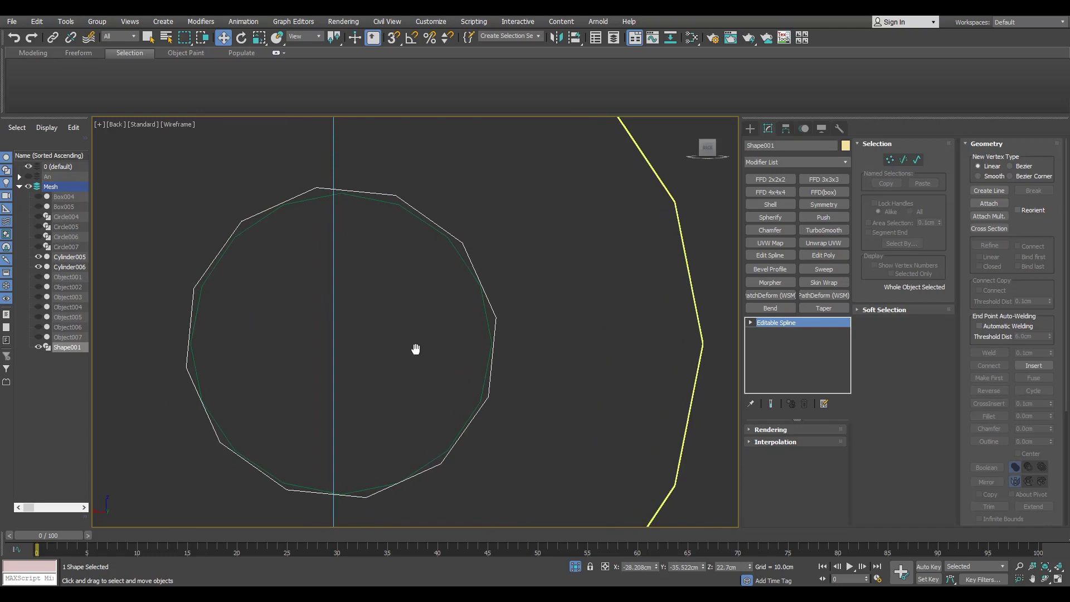
scroll(490, 330, "down", 3)
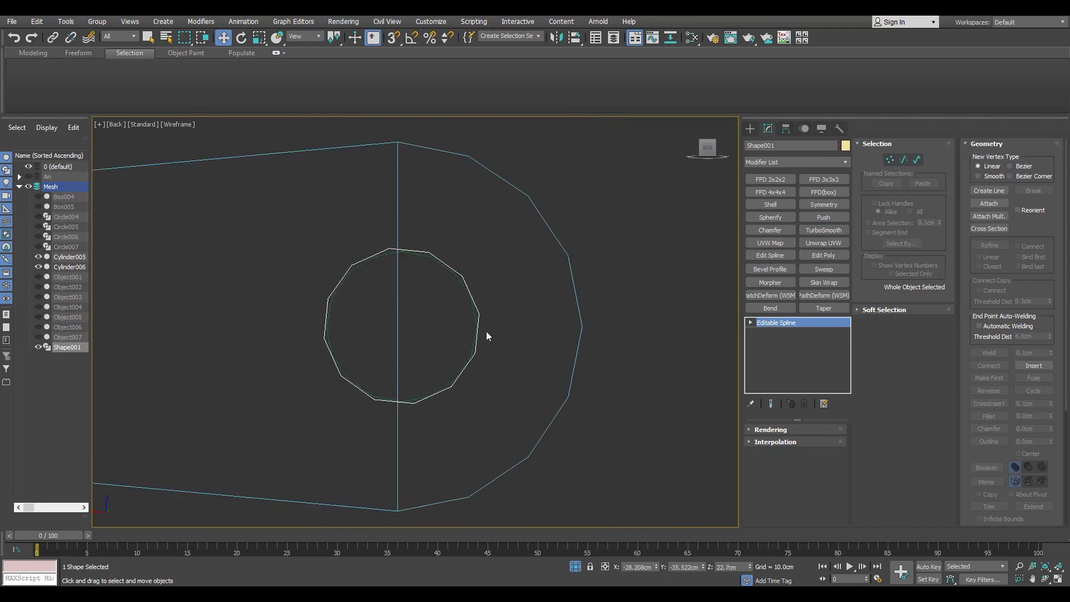
Step: Select the new cylinder, then the link plate in vertex mode with snapping on
left_click(484, 330)
left_click(476, 319)
scroll(440, 352, "down", 2)
scroll(439, 352, "up", 1)
scroll(448, 359, "up", 3)
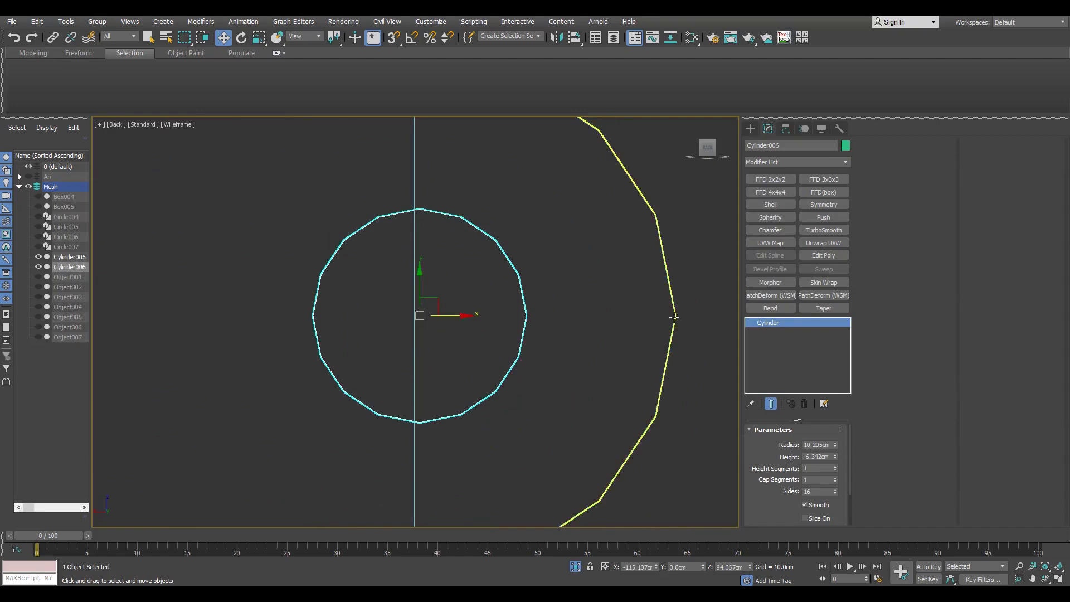
left_click(674, 317)
key("1")
scroll(612, 329, "down", 1)
key("s")
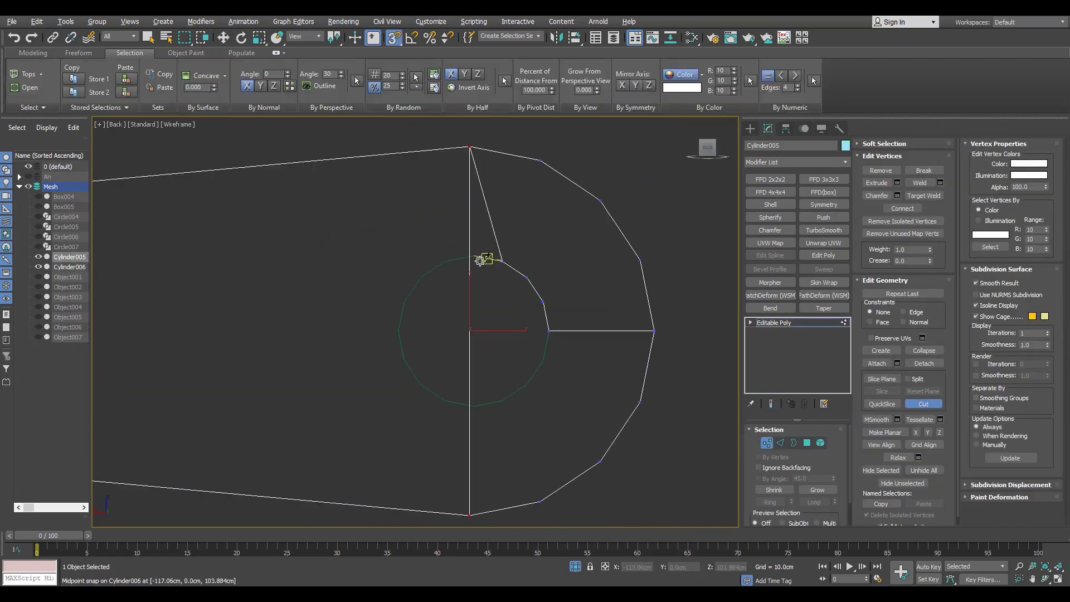
Step: Move the small cylinder into the link plate's left end
scroll(430, 385, "up", 4)
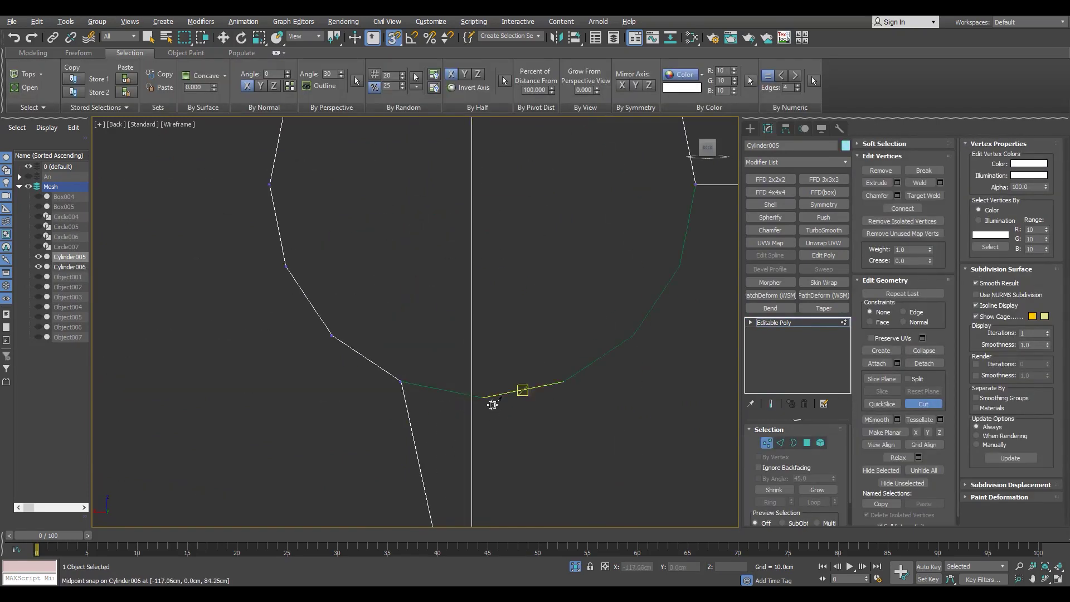
scroll(613, 267, "down", 3)
scroll(557, 323, "down", 1)
key("s")
key("w")
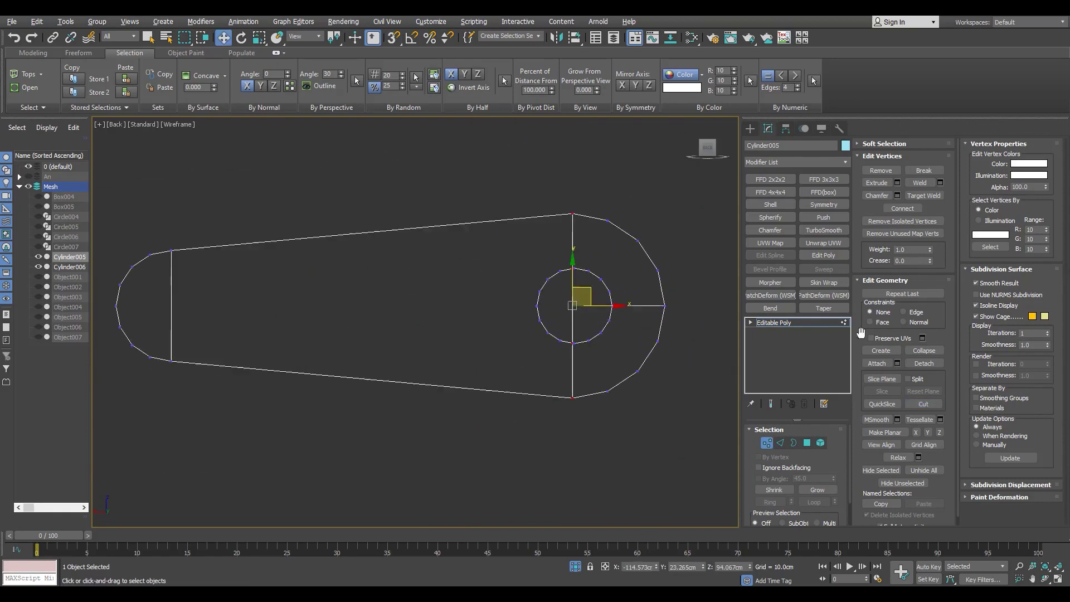
left_click(611, 305)
scroll(609, 306, "up", 1)
middle_click_drag(200, 301, 457, 310)
Step: Put the link plate in vertex editing with snapping and the Cut tool active
scroll(473, 311, "up", 1)
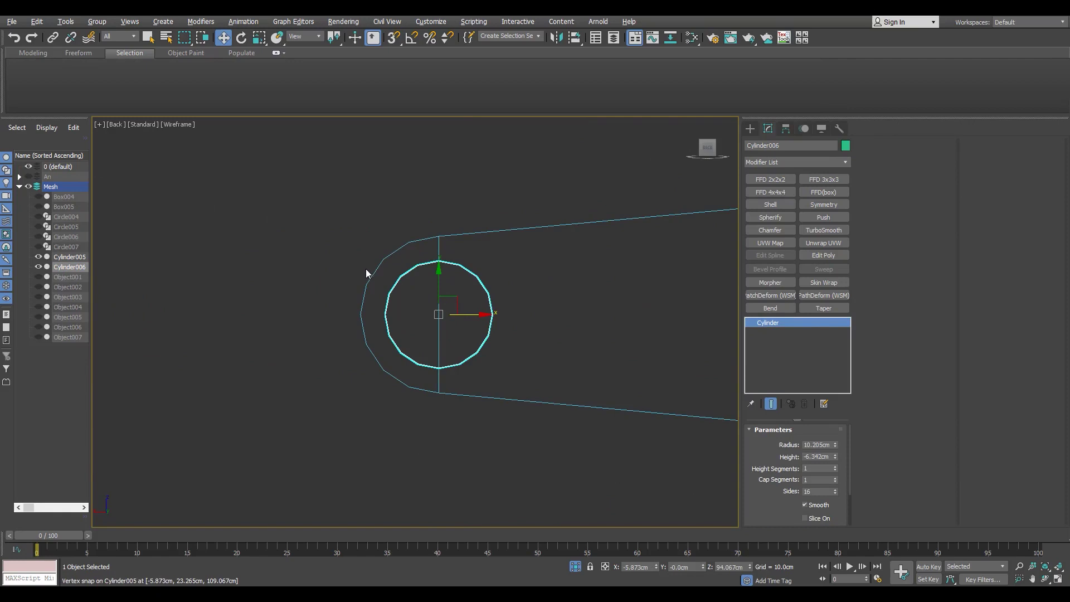
scroll(513, 351, "up", 1)
scroll(376, 365, "down", 3)
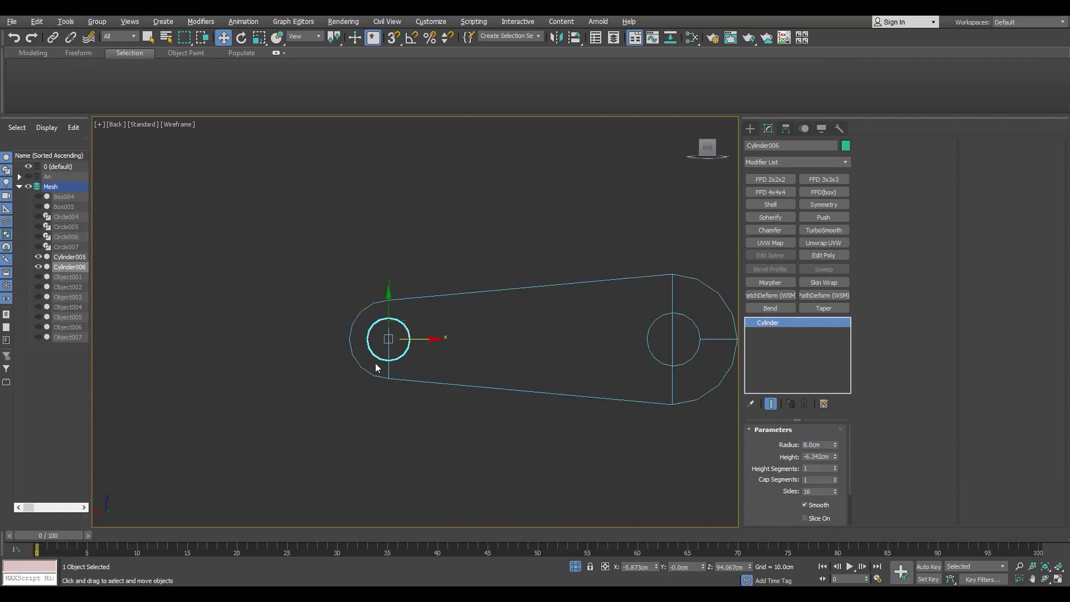
scroll(384, 330, "up", 2)
left_click(437, 289)
key("1")
key("alt+c")
key("s")
scroll(346, 340, "up", 2)
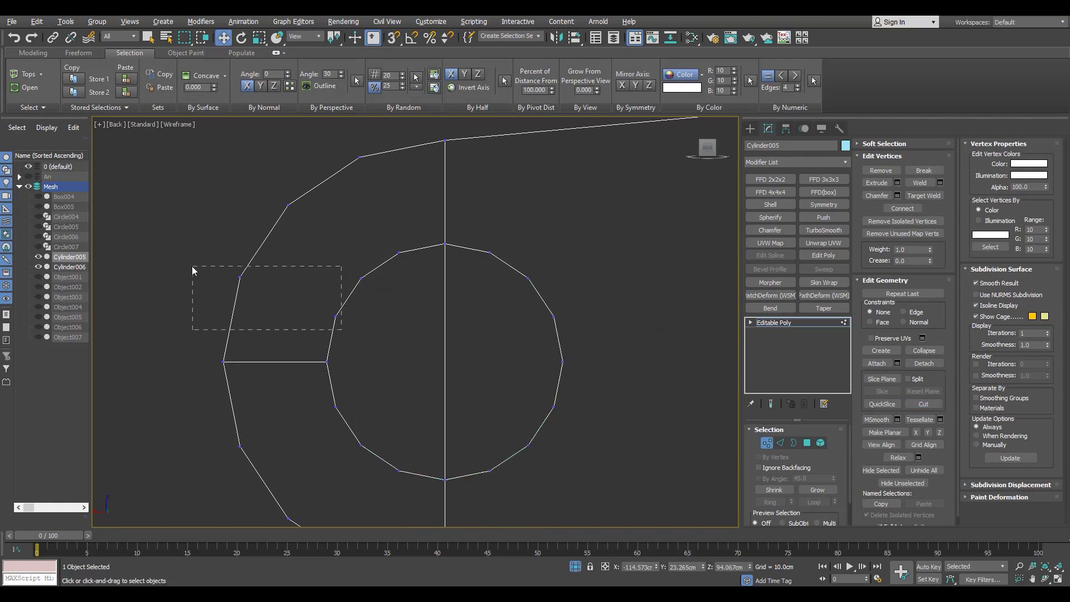
Step: Cut an edge on the link plate from the inner ring vertex out to the outline
scroll(449, 214, "up", 3)
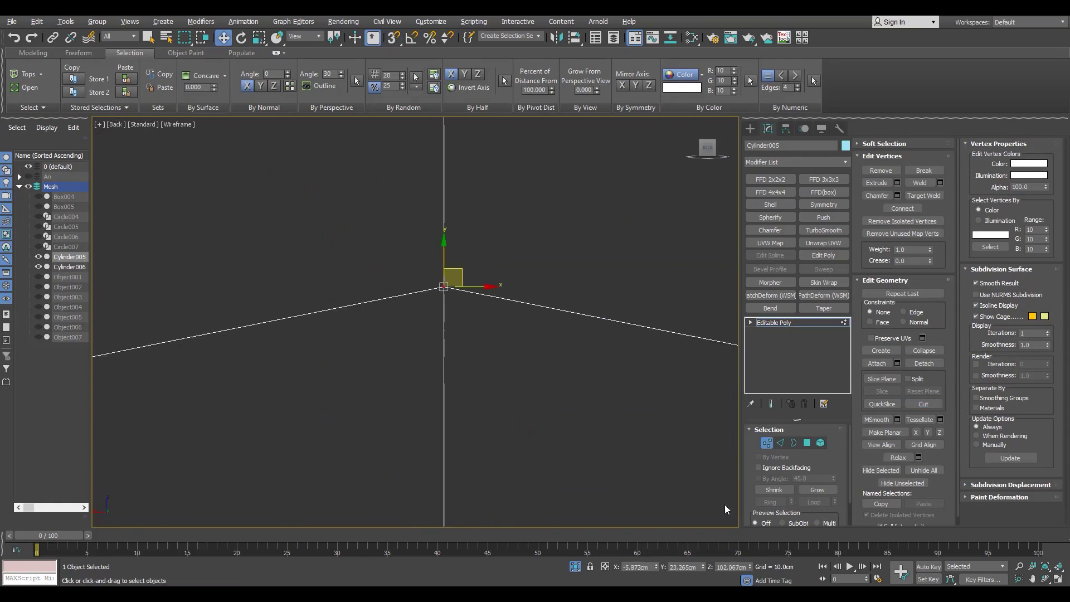
scroll(724, 504, "down", 4)
left_click(358, 305)
middle_click_drag(319, 324, 355, 260)
left_click(300, 281, "ctrl")
key("ctrl+shift+e")
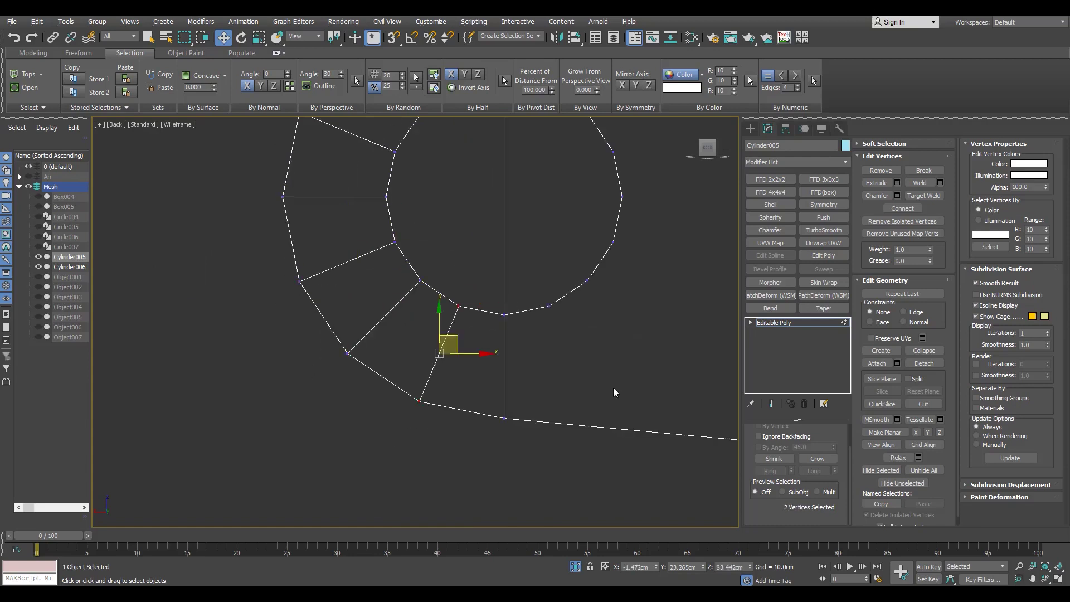
left_click(614, 393)
Step: Weld and move link plate vertices, cutting further radial edges around the end circle
scroll(609, 326, "down", 5)
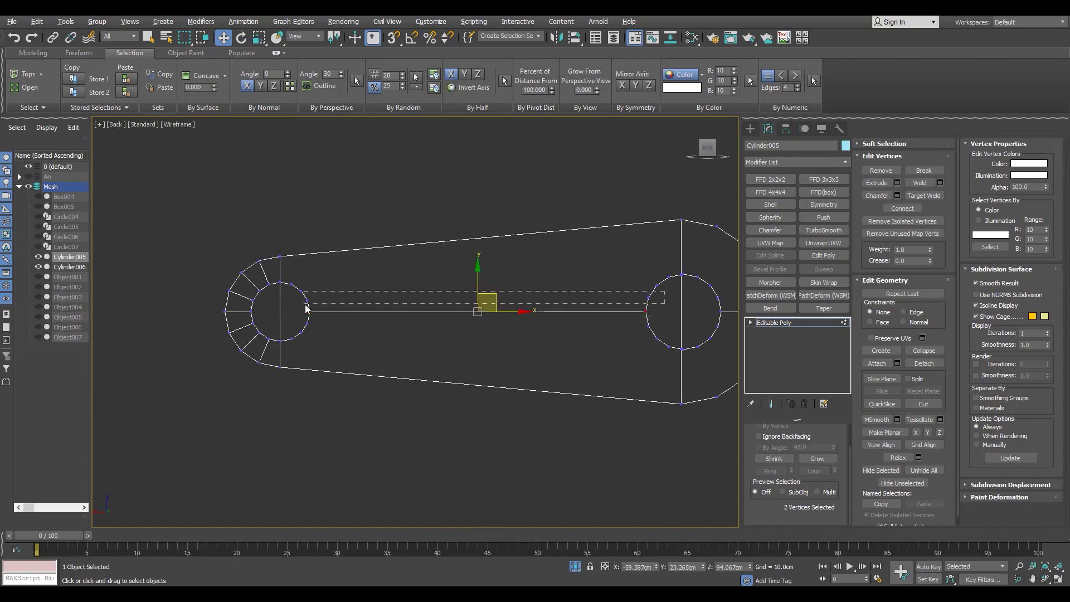
scroll(516, 313, "up", 3)
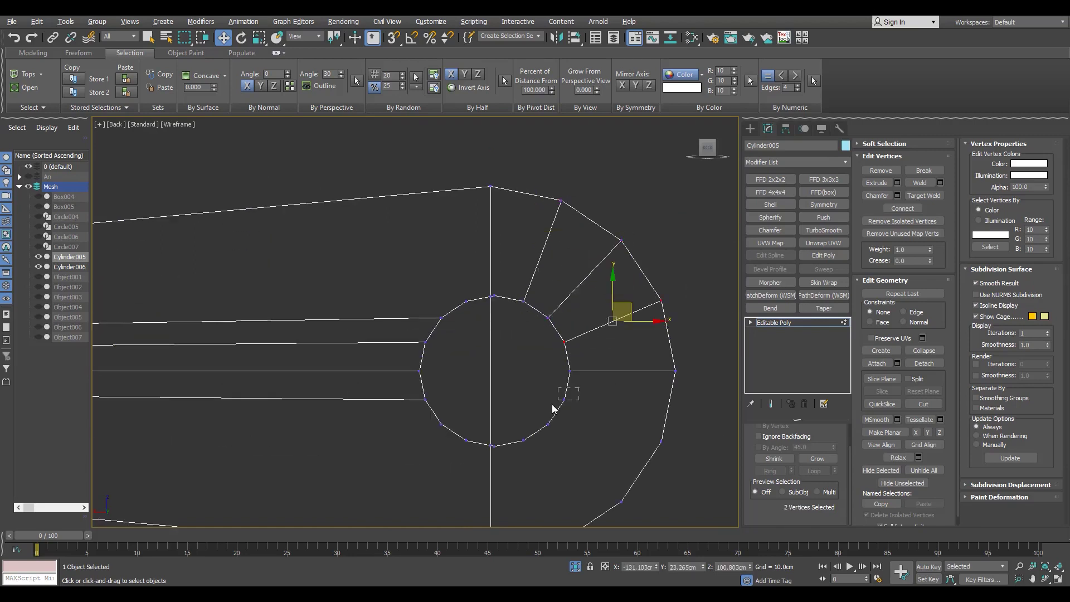
scroll(523, 361, "up", 4)
key("ctrl+alt+w")
scroll(524, 361, "down", 3)
scroll(557, 187, "up", 3)
key("w")
scroll(501, 306, "down", 6)
scroll(627, 304, "up", 1)
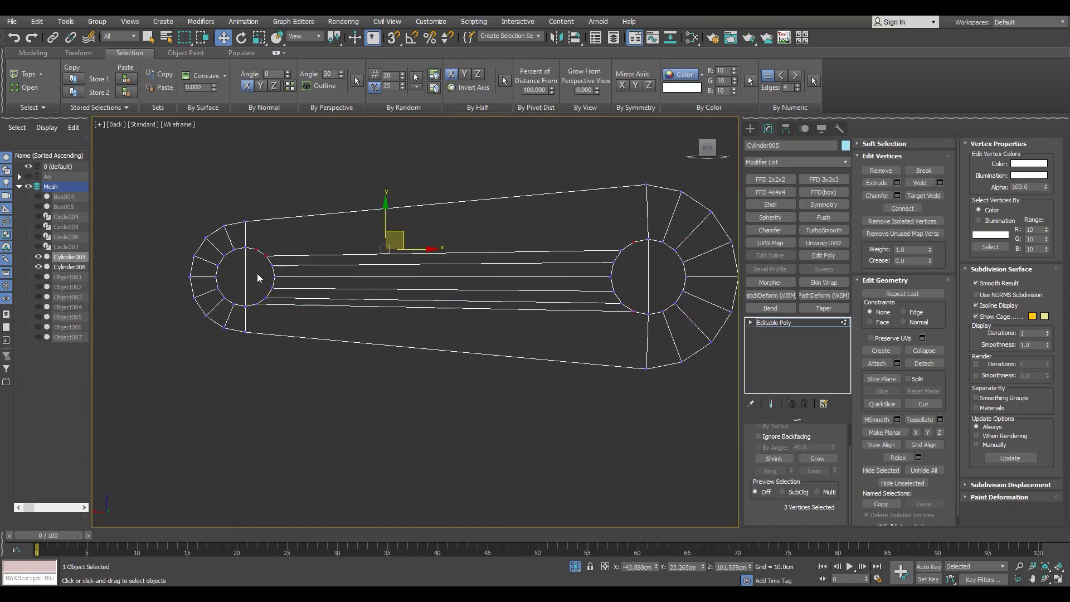
scroll(264, 268, "up", 2)
key("alt+c")
scroll(270, 344, "down", 2)
scroll(495, 370, "up", 2)
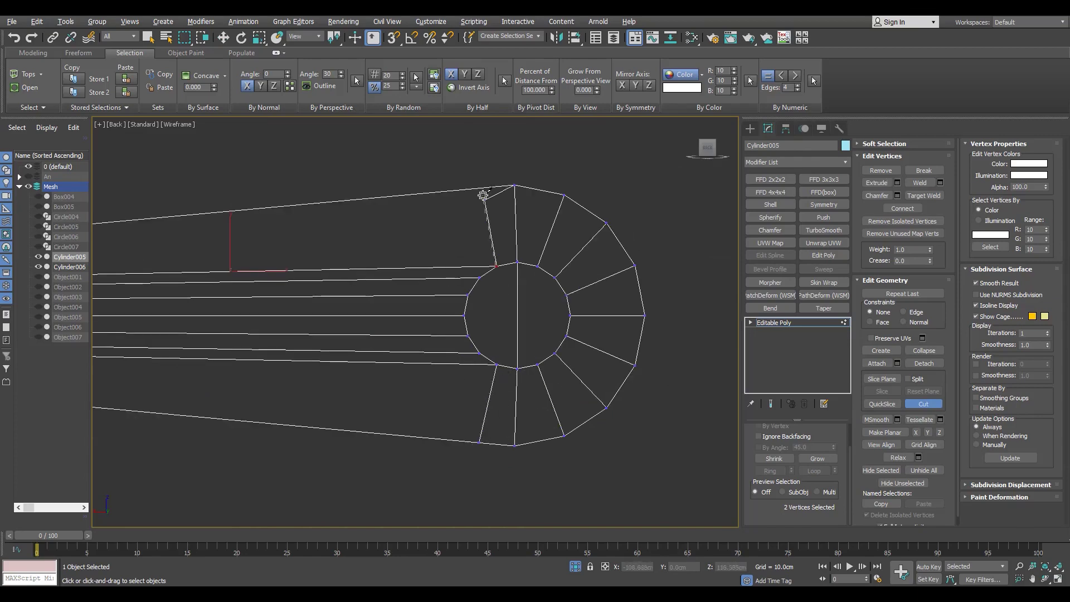
Step: Review the arm in perspective and bring the rest of the assembly back into view
key("4")
scroll(518, 238, "down", 3)
scroll(518, 238, "up", 3)
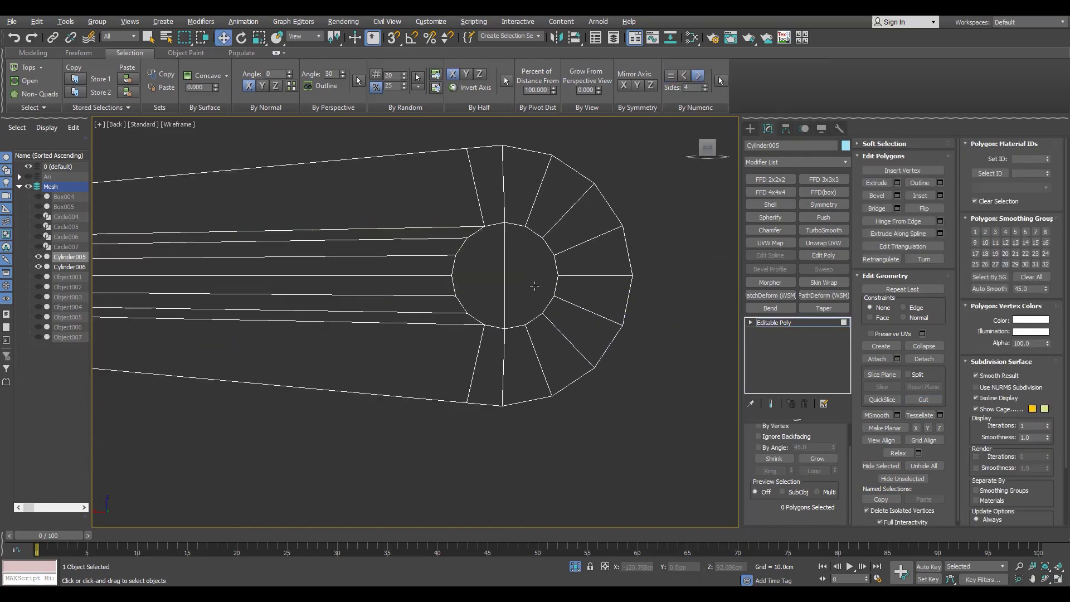
key("p")
mouse_move(550, 306)
middle_mouse_down("alt")
mouse_move(654, 333)
mouse_move(392, 334)
mouse_move(439, 278)
mouse_move(356, 380)
mouse_move(375, 369)
middle_mouse_up("alt")
key("4")
key("alt+q")
scroll(393, 335, "up", 3)
key("3")
Step: Switch between the four-viewport layout and the maximized top view
key("alt+w")
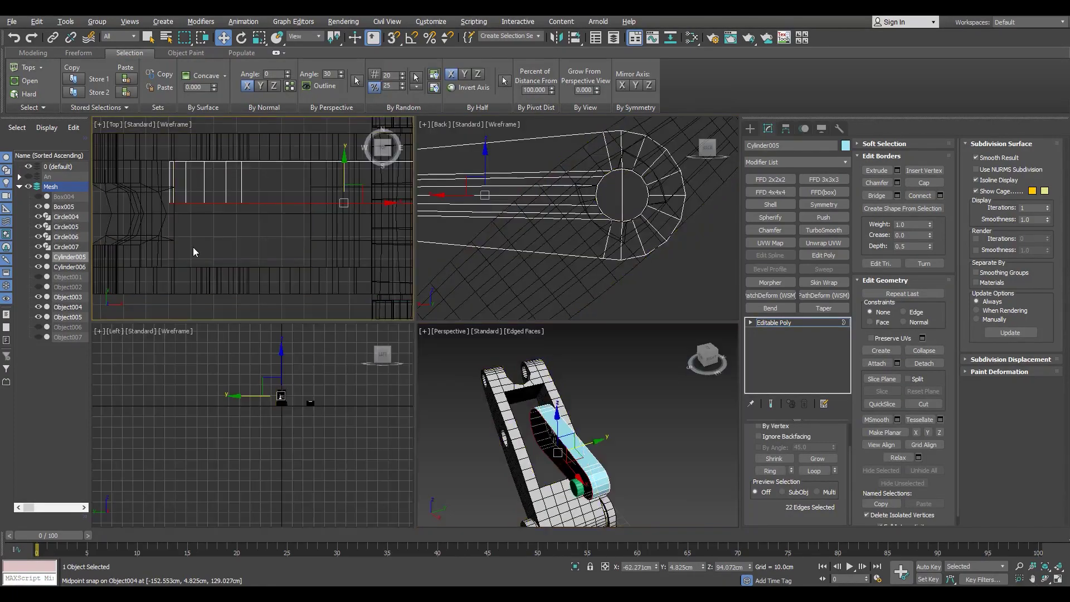
key("alt+w")
scroll(273, 298, "down", 2)
scroll(334, 301, "down", 2)
scroll(310, 289, "up", 4)
scroll(268, 312, "down", 4)
key("s")
key("alt+w")
key("alt+w")
scroll(423, 335, "up", 3)
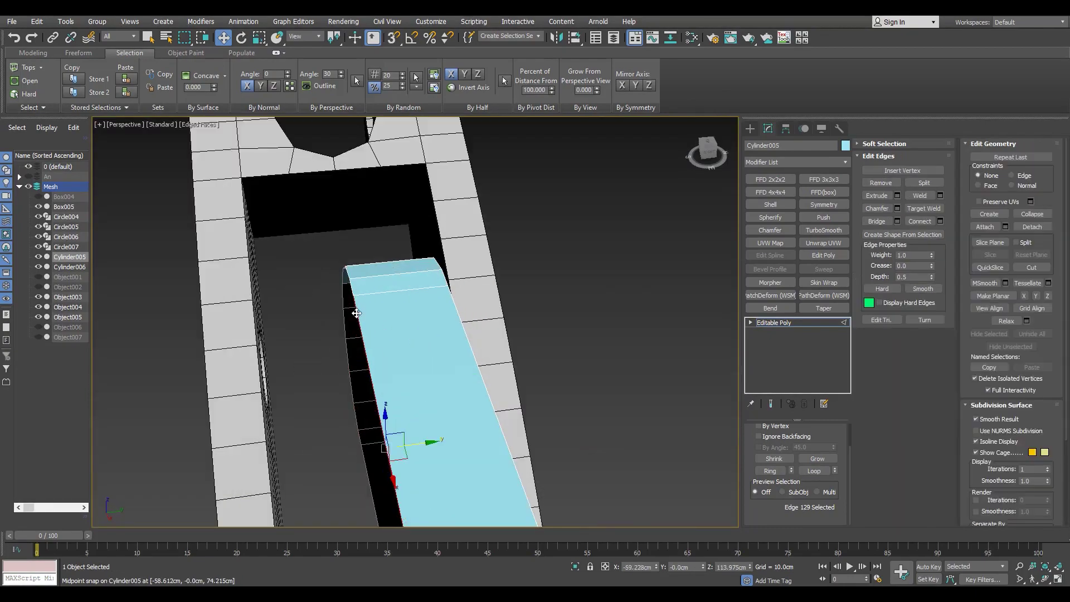
Step: Add a Symmetry modifier to Cylinder005 mirroring along the Z axis
left_click(823, 205)
left_click(789, 451)
scroll(415, 321, "down", 3)
middle_click_drag(390, 306, 286, 340, "alt")
Step: Rotate the lever arm down-left around its pivot, toward about Y −29.7°
middle_click_drag(390, 334, 493, 307, "alt")
key("e")
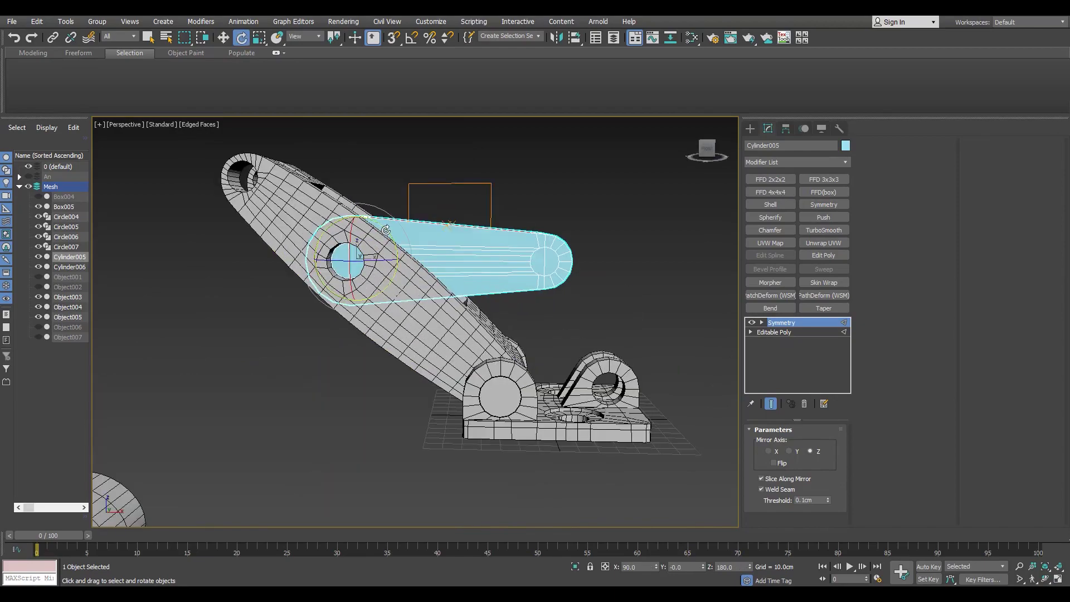
middle_click_drag(386, 230, 312, 289, "alt")
left_click_drag(312, 290, 357, 326)
middle_click_drag(357, 326, 366, 344, "alt")
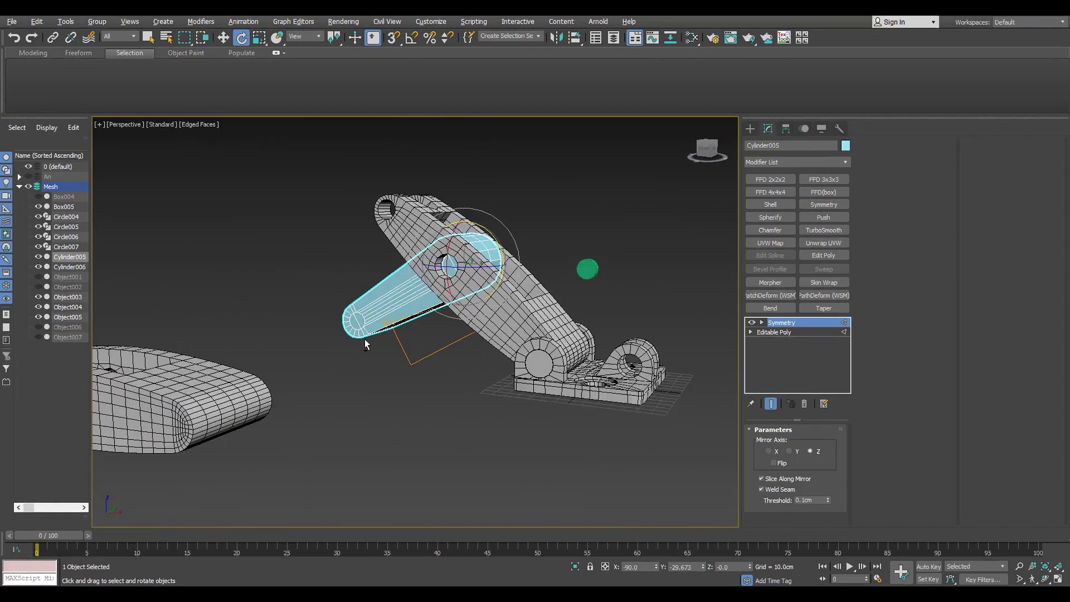
scroll(366, 344, "up", 3)
Step: Fine-tune the arm's rotation in the Back view so it aligns with the link's joint
key("b")
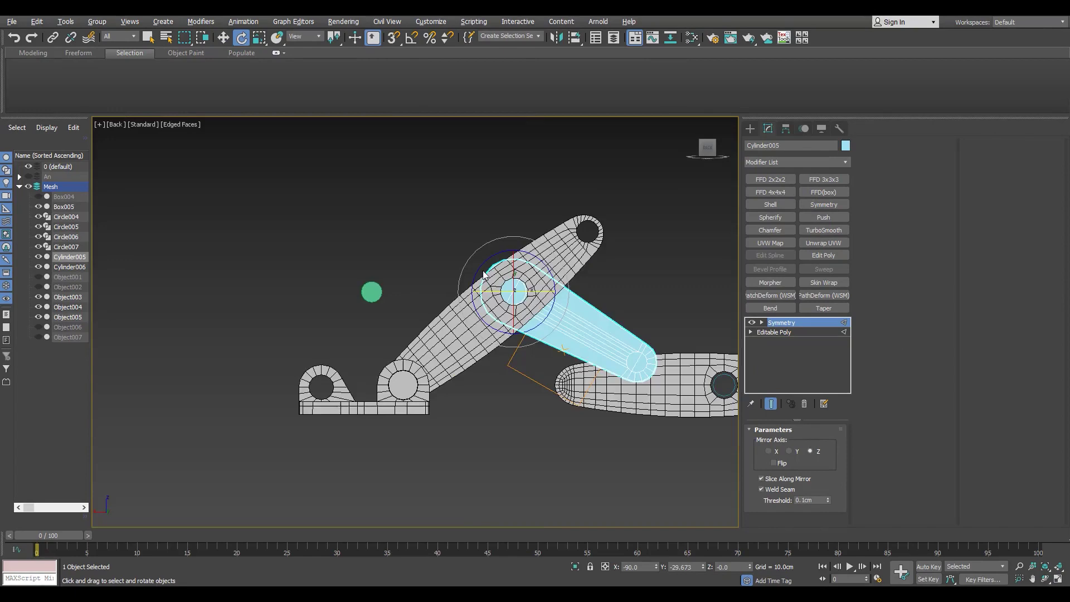
middle_click_drag(370, 291, 194, 260)
key("F3")
left_click_drag(415, 309, 559, 355)
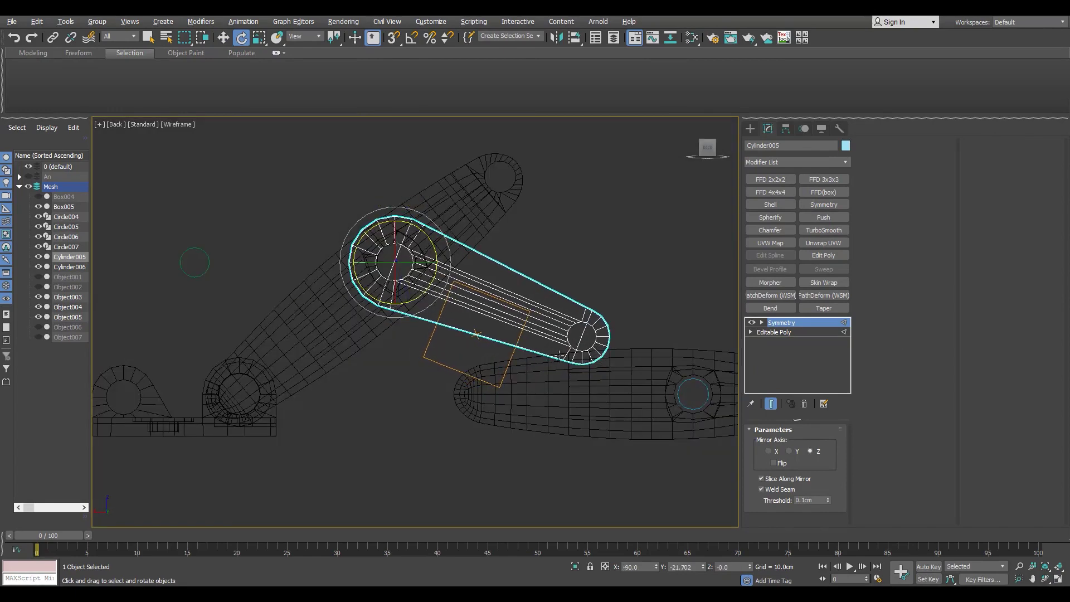
key("F3")
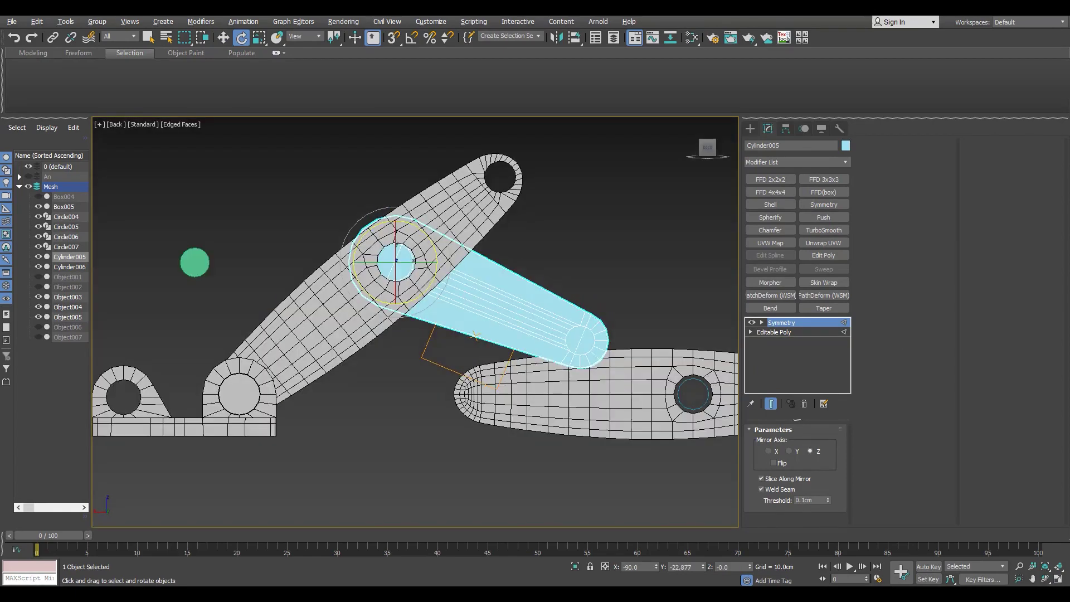
key("shift+z")
key("shift+z")
Step: Select the arm's end cap polygon and cancel a trial Bevel on it
left_click(773, 332)
mouse_move(390, 390)
middle_mouse_down("alt")
mouse_move(369, 463)
mouse_move(390, 390)
middle_mouse_up("alt")
key("4")
left_click(363, 445)
left_click(896, 195)
key("Escape")
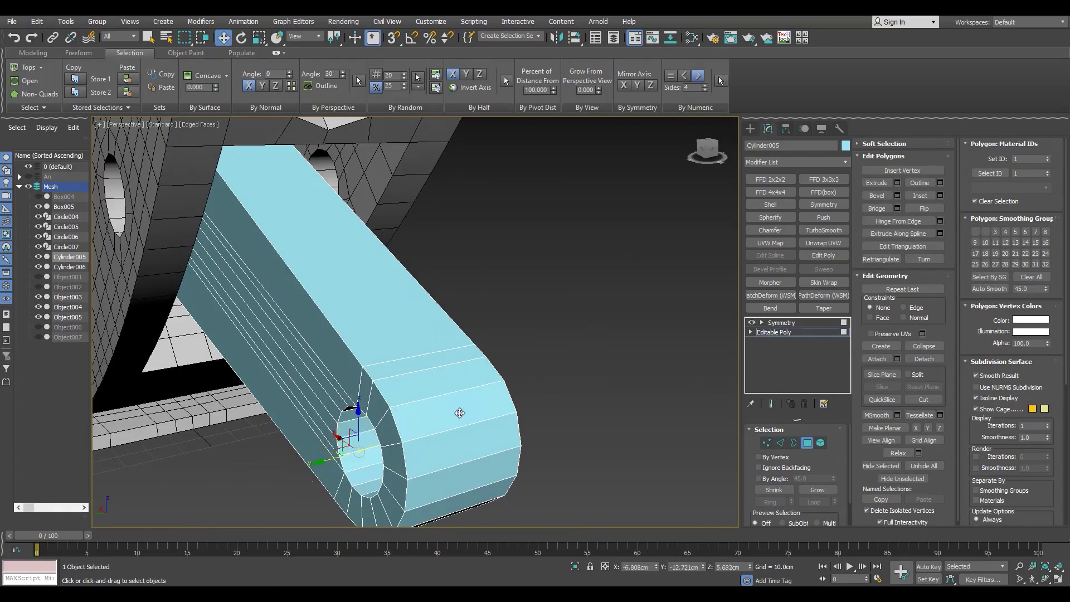
Step: Add a lengthwise edge loop along the arm with Connect and check it in wireframe
mouse_move(501, 397)
middle_mouse_down("alt")
mouse_move(453, 444)
mouse_move(478, 505)
mouse_move(479, 452)
middle_mouse_up("alt")
scroll(479, 412, "down", 5)
key("F3")
key("2")
key("F3")
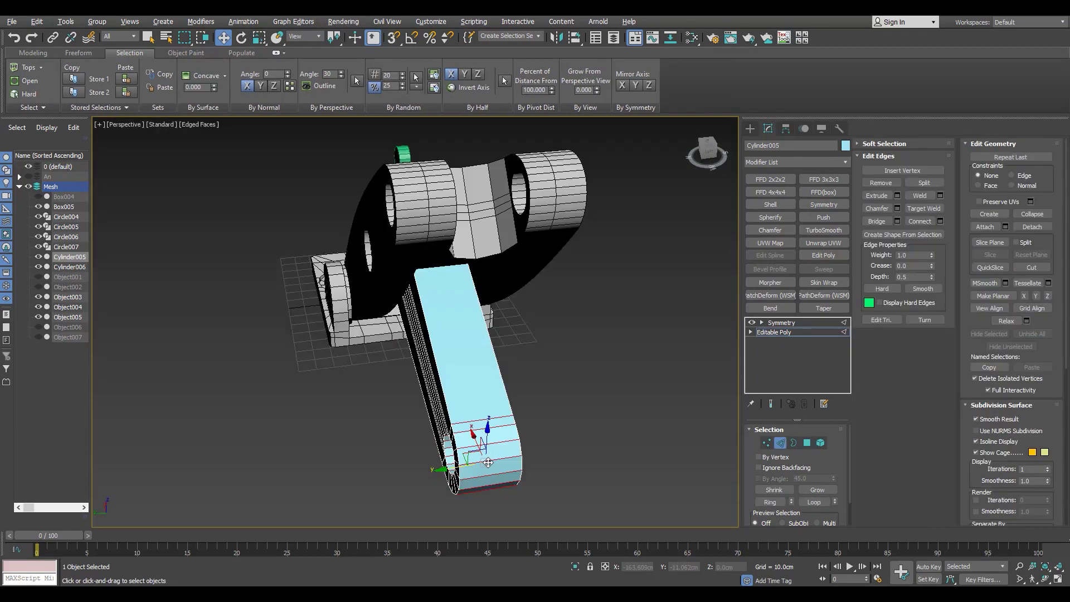
left_click(940, 221)
mouse_move(363, 362)
middle_mouse_down("alt")
mouse_move(382, 328)
mouse_move(423, 426)
middle_mouse_up("alt")
key("F3")
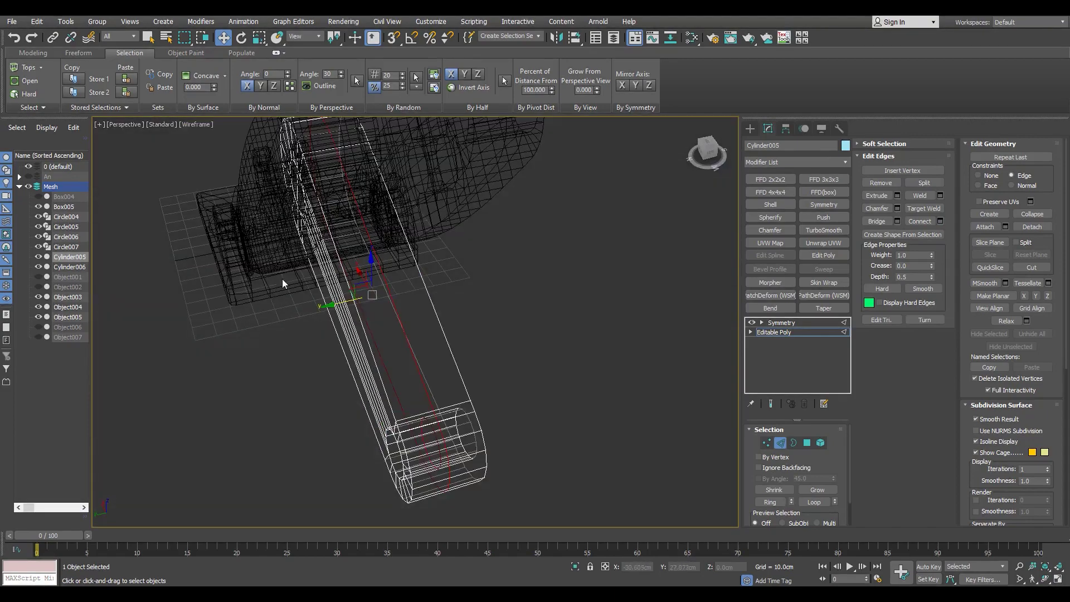
key("F3")
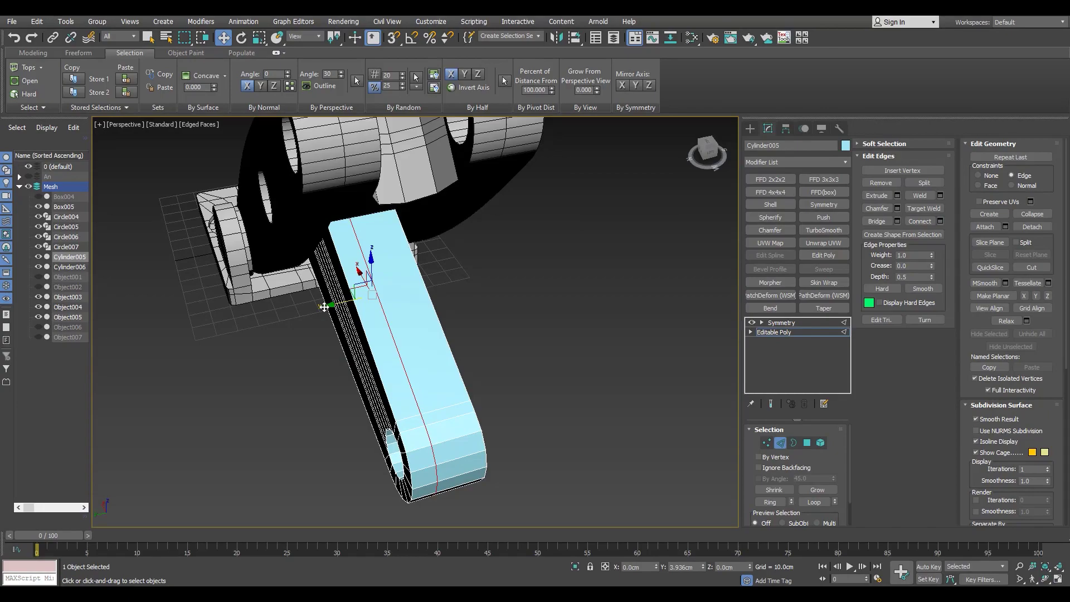
Step: Orbit and zoom to inspect the arm and bracket with the new loop
scroll(323, 307, "down", 3)
middle_click_drag(320, 306, 316, 346, "alt")
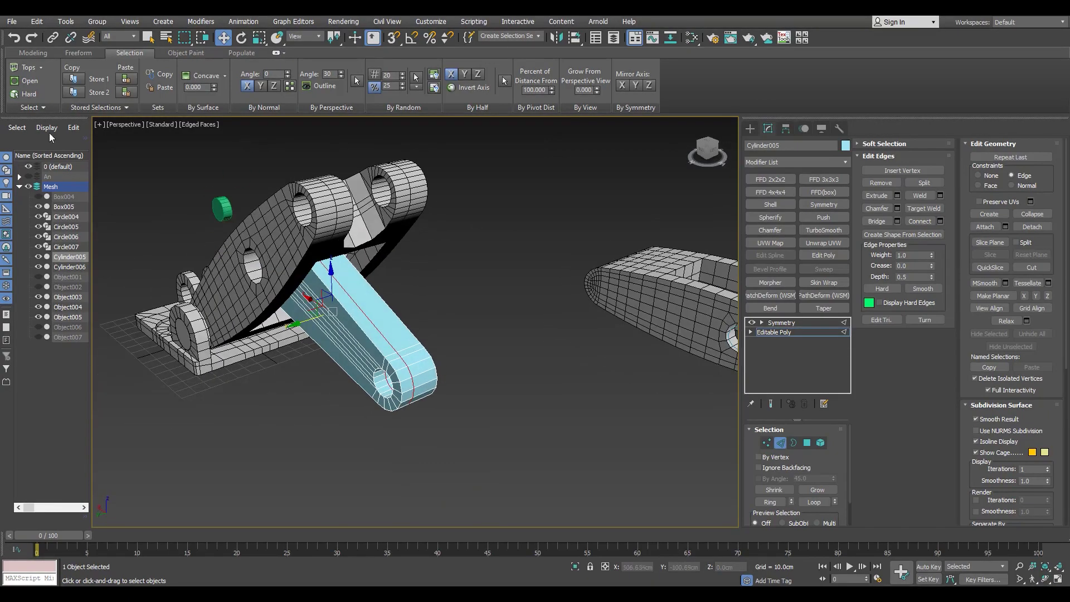
scroll(316, 349, "up", 1)
scroll(316, 349, "up", 3)
scroll(251, 330, "up", 4)
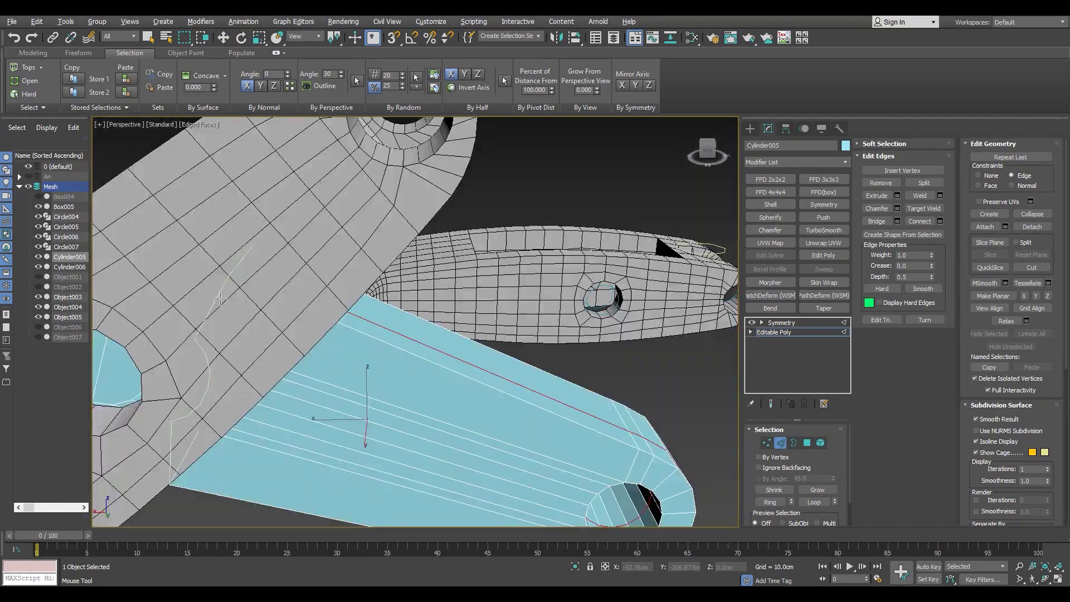
scroll(217, 297, "down", 3)
mouse_move(217, 297)
middle_mouse_down("alt")
mouse_move(310, 406)
mouse_move(399, 367)
mouse_move(303, 346)
mouse_move(301, 268)
middle_mouse_up("alt")
key("w")
scroll(399, 367, "down", 2)
Step: Inspect the arm's end faces up close in wireframe with Polygon mode
key("4")
key("F3")
key("F3")
scroll(298, 362, "up", 2)
middle_click_drag(299, 362, 239, 318, "alt")
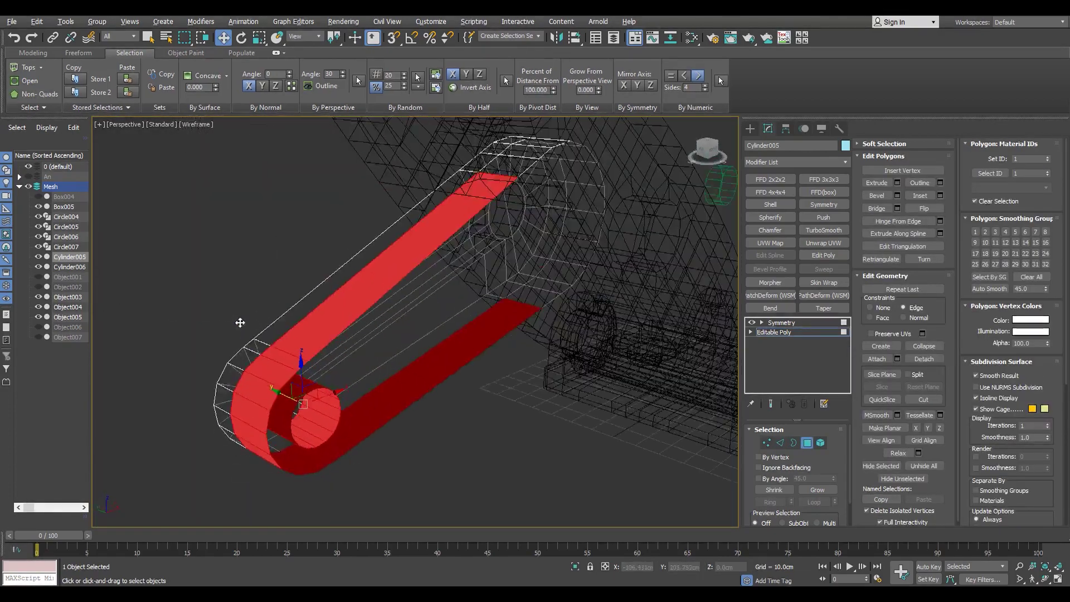
scroll(320, 393, "up", 3)
scroll(320, 392, "down", 3)
middle_click_drag(321, 393, 334, 390, "alt")
scroll(334, 390, "up", 3)
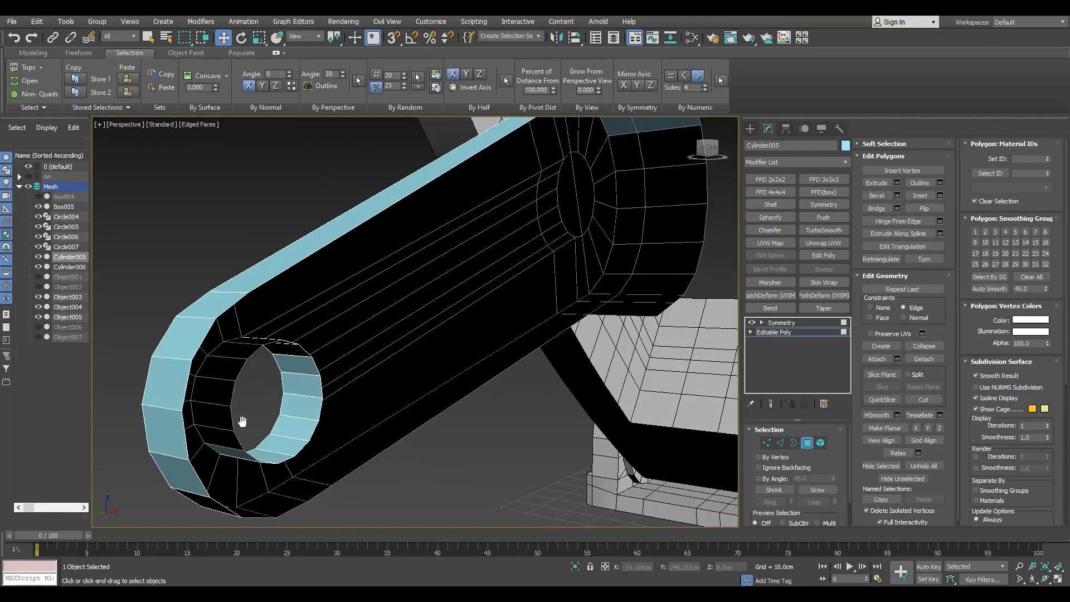
Step: Check the arm end in the Back view, then return to shaded perspective in Edge mode
key("k")
scroll(616, 336, "up", 4)
key("F3")
key("2")
key("alt+w")
key("alt+w")
key("p")
mouse_move(576, 320)
middle_mouse_down("alt")
mouse_move(284, 404)
mouse_move(467, 327)
middle_mouse_up("alt")
key("F3")
scroll(284, 403, "up", 3)
key("F3")
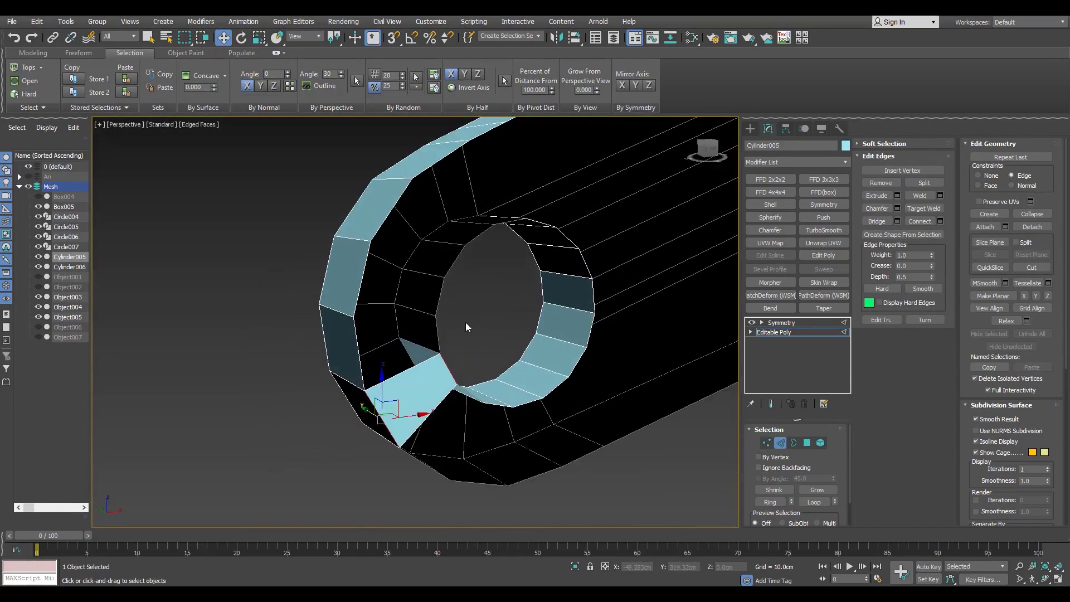
Step: Bridge four gaps around the end ring with new faces
left_click(399, 287, "ctrl")
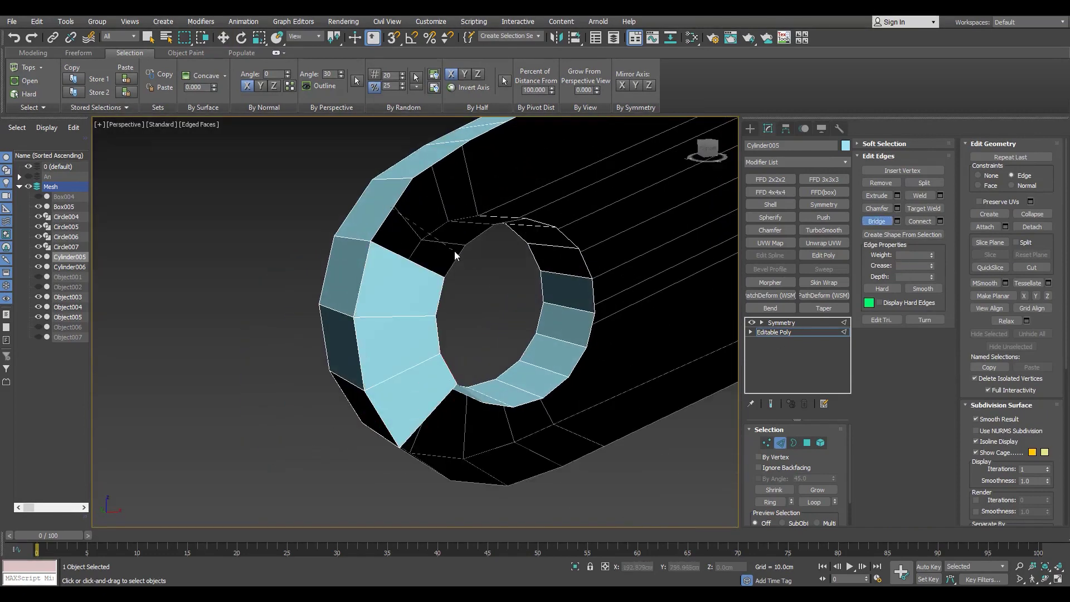
left_click(424, 228, "ctrl")
left_click(454, 192, "ctrl")
mouse_move(454, 192)
middle_mouse_down("alt")
mouse_move(441, 278)
mouse_move(379, 412)
middle_mouse_up("alt")
scroll(441, 313, "up", 3)
left_click(374, 427, "ctrl")
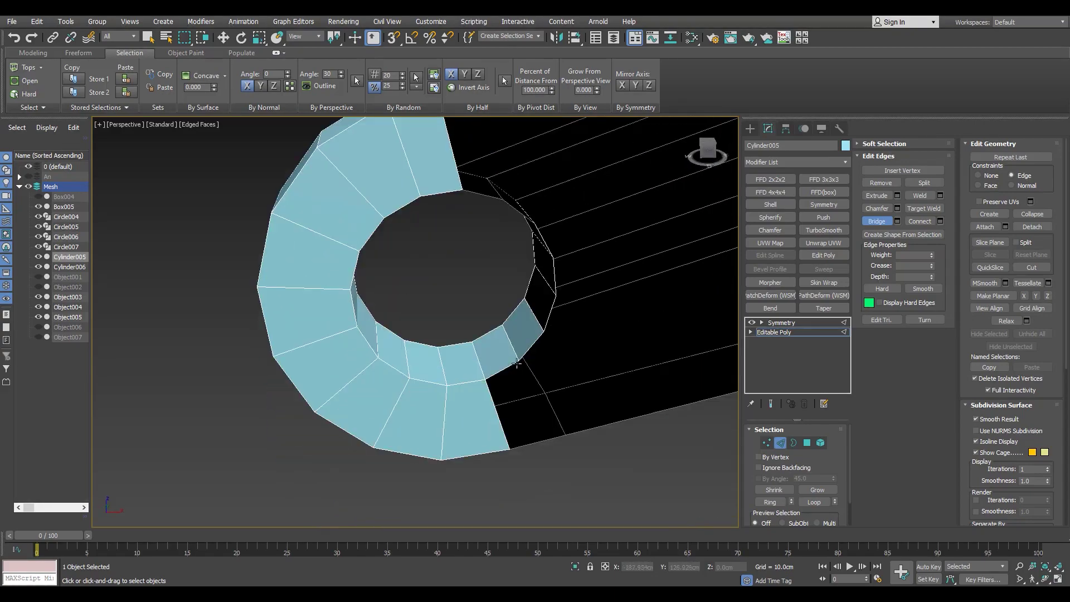
scroll(525, 400, "down", 5)
middle_click_drag(525, 400, 519, 377, "alt")
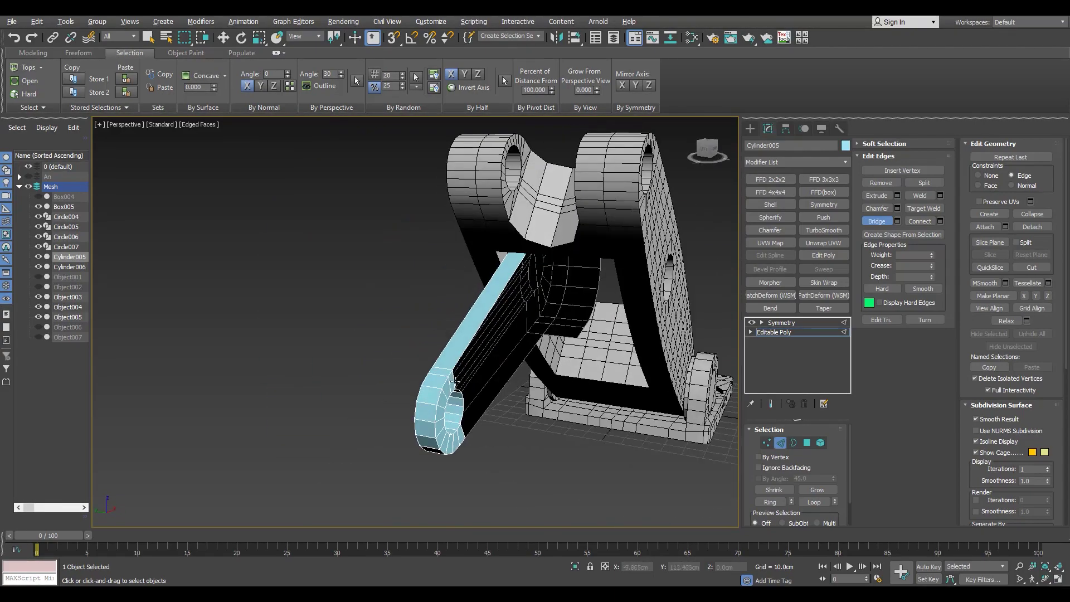
Step: Isolate the arm, select its end cap polygon and delete it
key("alt+q")
right_click(514, 301)
key("w")
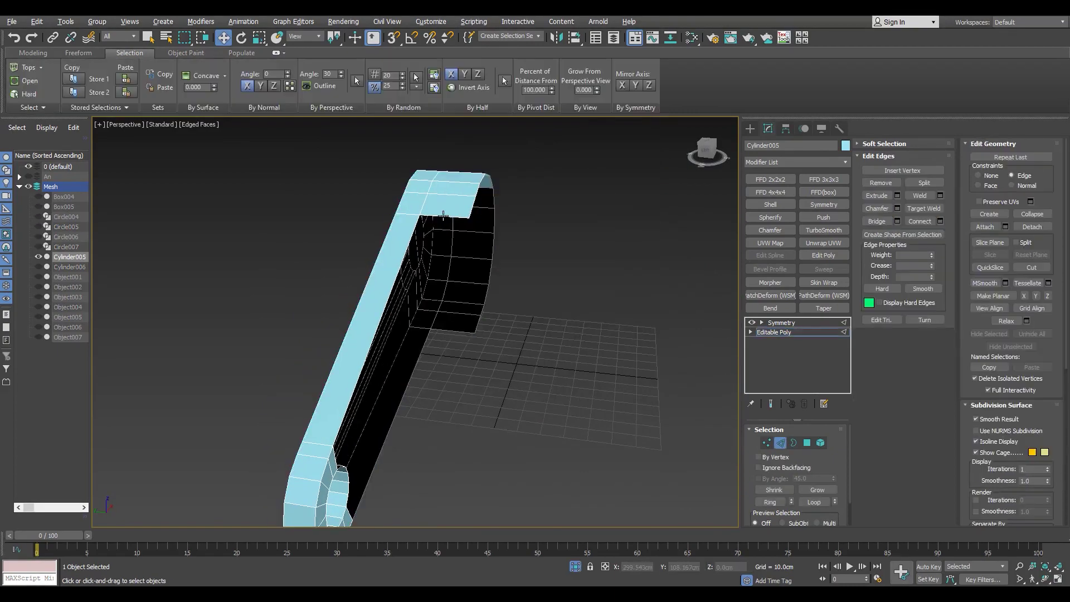
middle_click_drag(501, 334, 457, 290, "alt")
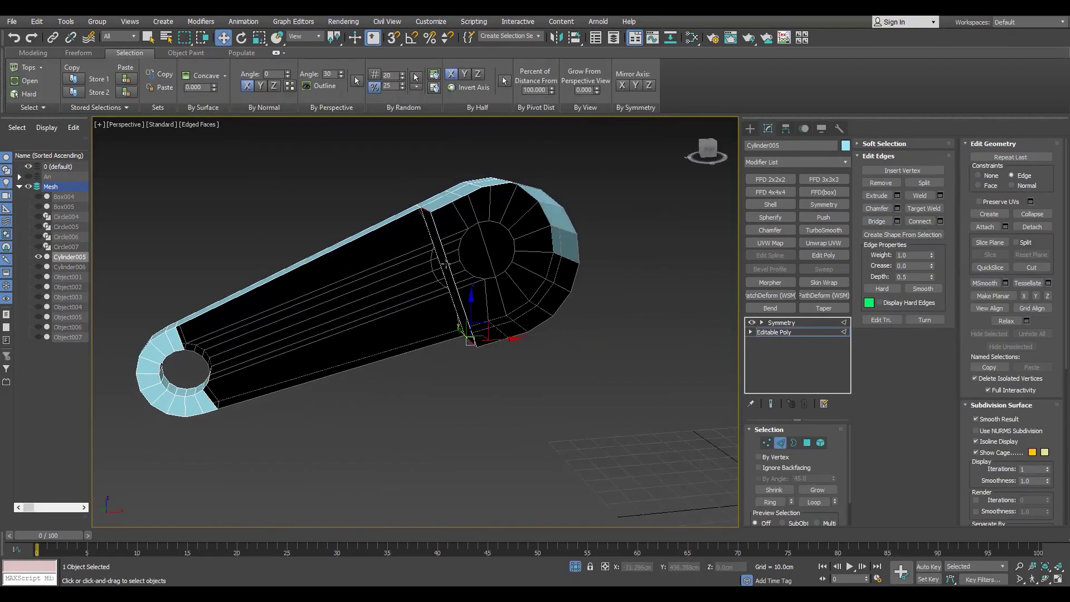
key("4")
left_click(520, 223)
mouse_move(521, 222)
middle_mouse_down("alt")
mouse_move(445, 334)
mouse_move(435, 256)
middle_mouse_up("alt")
key("F3")
key("F3")
scroll(435, 256, "down", 5)
key("Delete")
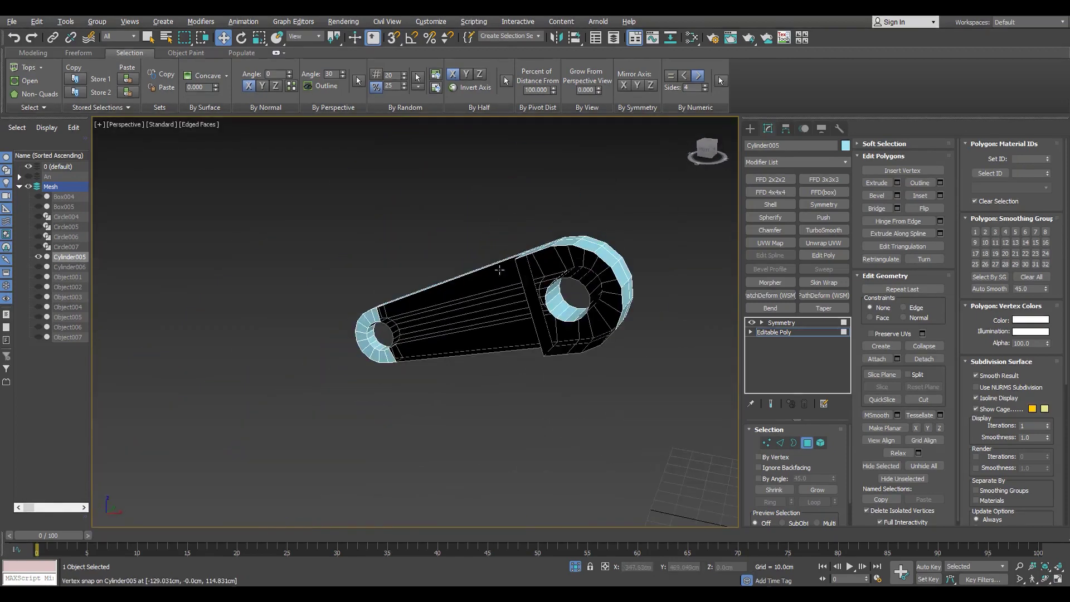
Step: Review the opened end from the Back view, then go back to maximized perspective in Edge mode
key("k")
key("F3")
scroll(555, 211, "up", 5)
middle_click_drag(554, 211, 557, 251, "alt")
key("2")
key("p")
scroll(683, 427, "up", 5)
key("alt+w")
key("alt+w")
key("p")
key("F3")
key("F3")
Step: Bridge the remaining gaps beside the pin hole, including the left and dark lower gaps
left_click(877, 221)
middle_click_drag(558, 334, 596, 373, "alt")
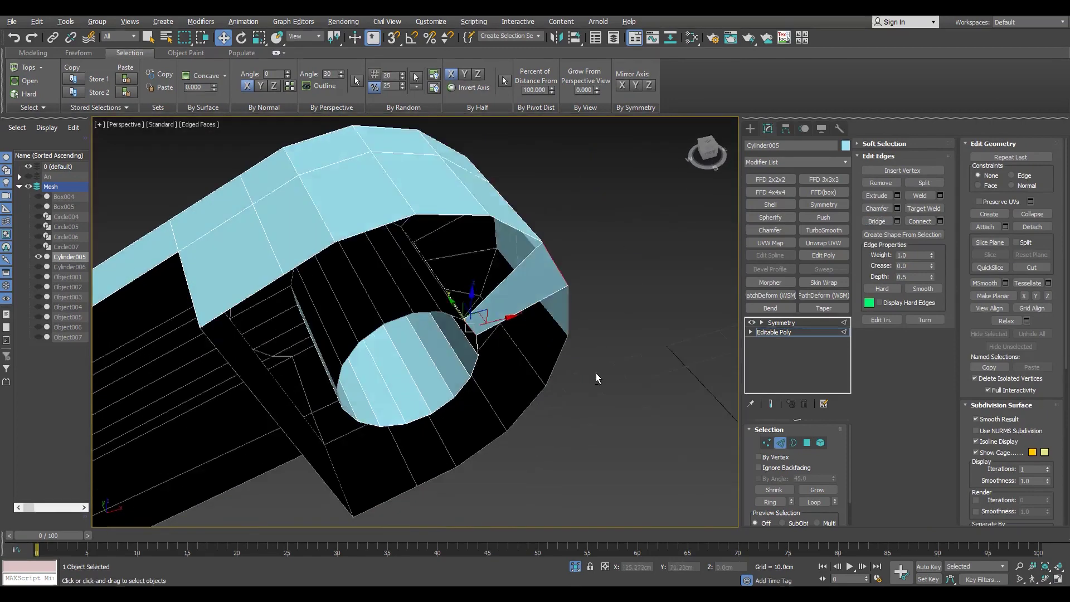
left_click(432, 315)
left_click(380, 329)
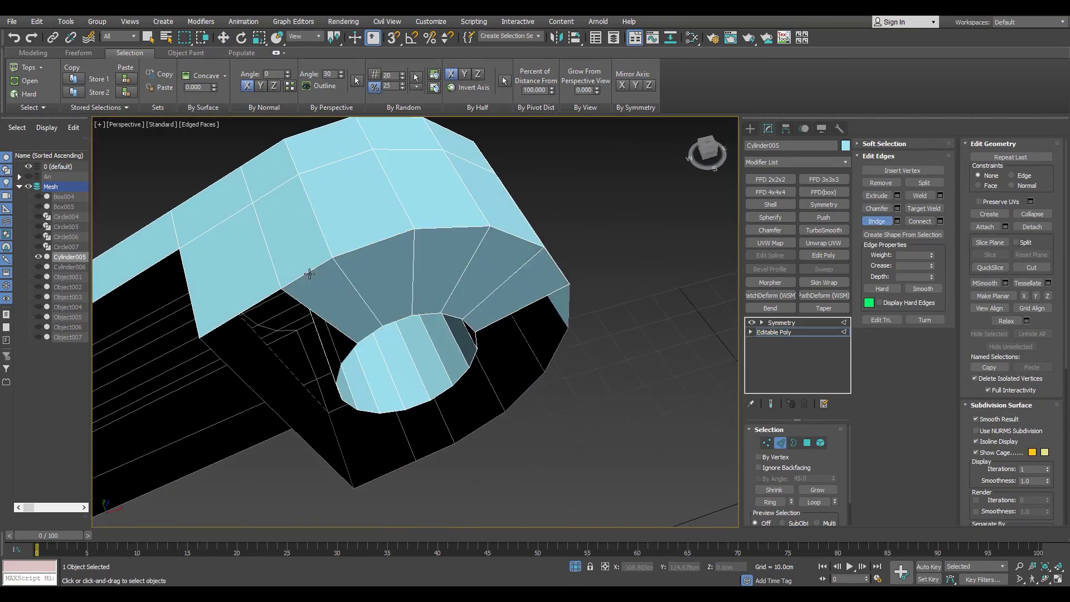
middle_click_drag(309, 274, 477, 303, "alt")
scroll(477, 302, "up", 4)
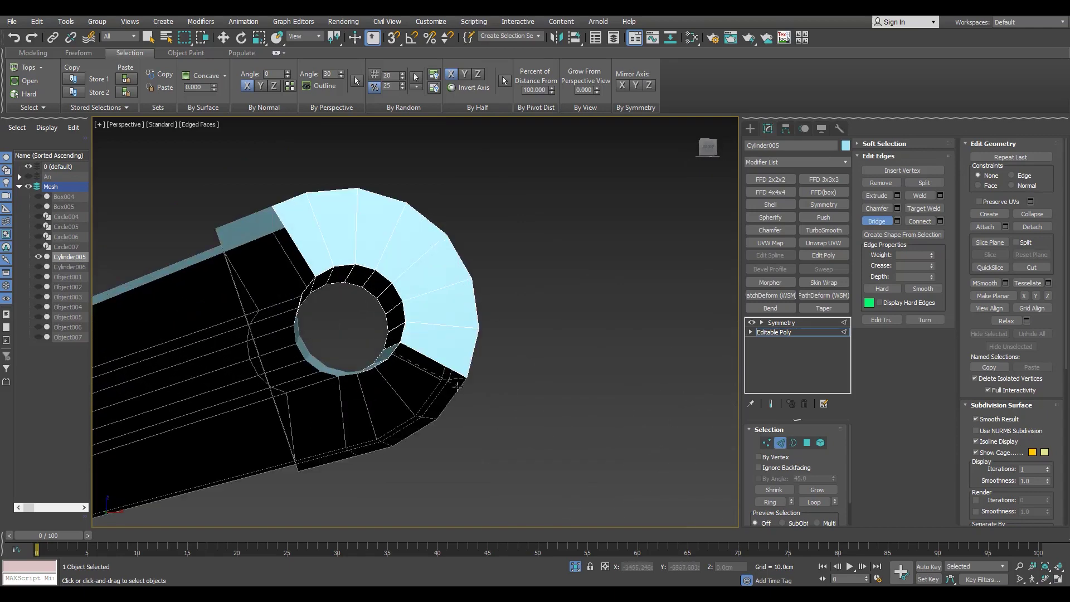
left_click(406, 413)
mouse_move(407, 414)
middle_mouse_down("alt")
mouse_move(388, 402)
mouse_move(390, 362)
mouse_move(545, 269)
mouse_move(423, 289)
middle_mouse_up("alt")
scroll(390, 362, "up", 4)
scroll(390, 362, "down", 4)
Step: Switch to Border mode to select the open border at the arm end
key("w")
key("3")
scroll(423, 290, "up", 4)
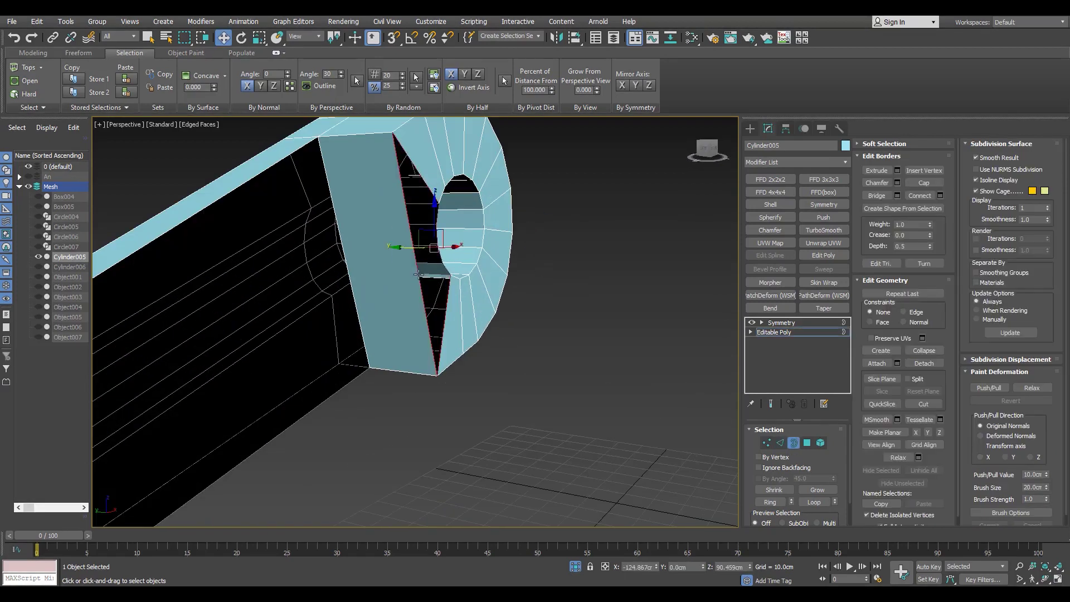
Step: Cap the open border at the arm end and inspect the arm in wireframe
scroll(351, 313, "down", 4)
key("alt+p")
middle_click_drag(351, 314, 311, 312, "alt")
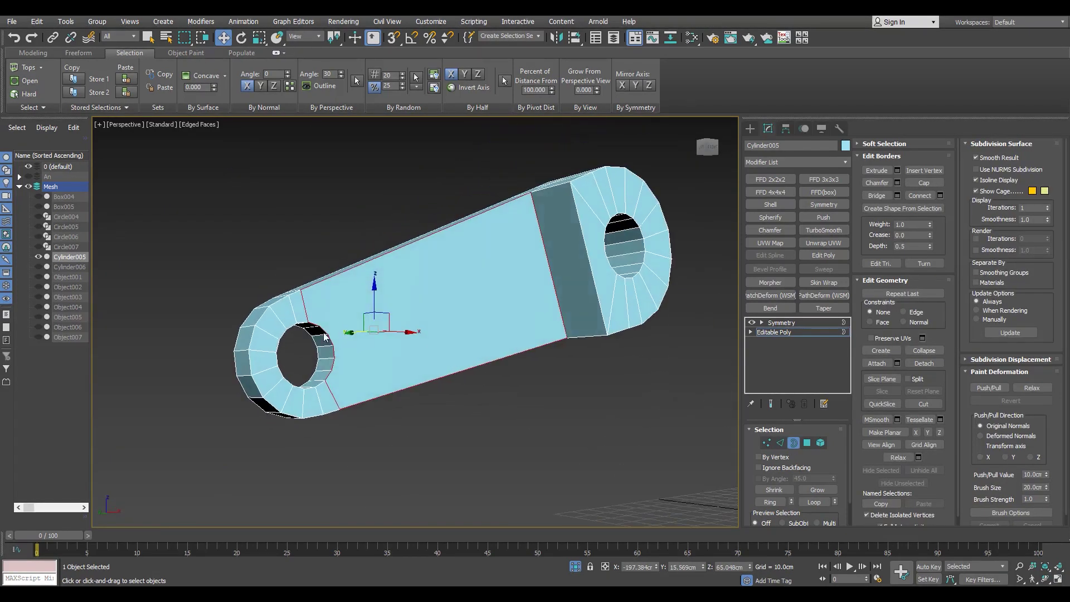
scroll(303, 316, "up", 5)
key("1")
middle_click_drag(327, 428, 546, 336, "alt")
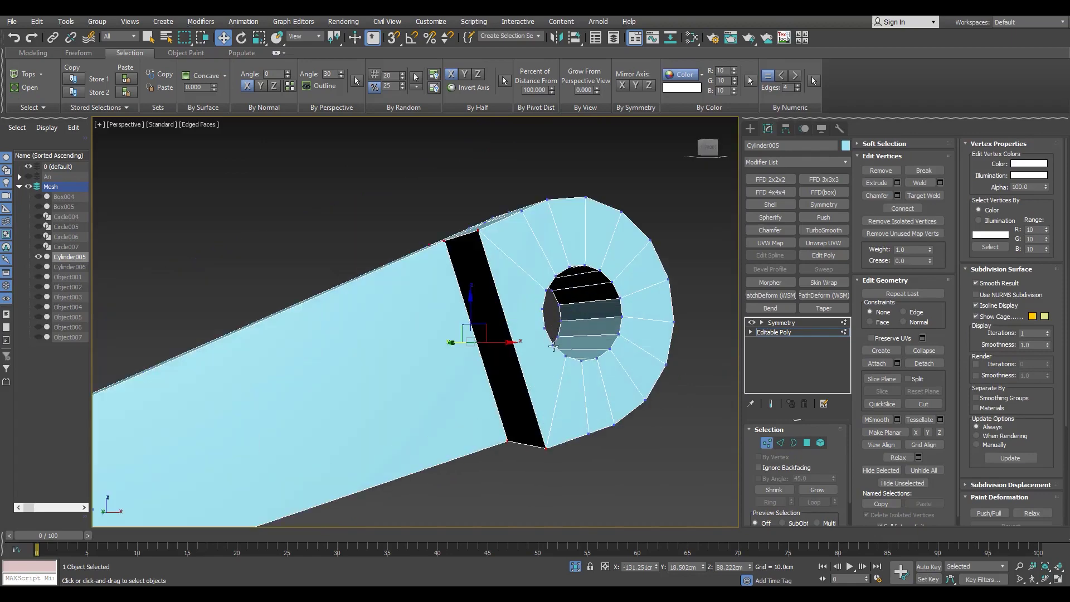
scroll(553, 345, "down", 4)
scroll(538, 370, "up", 2)
key("2")
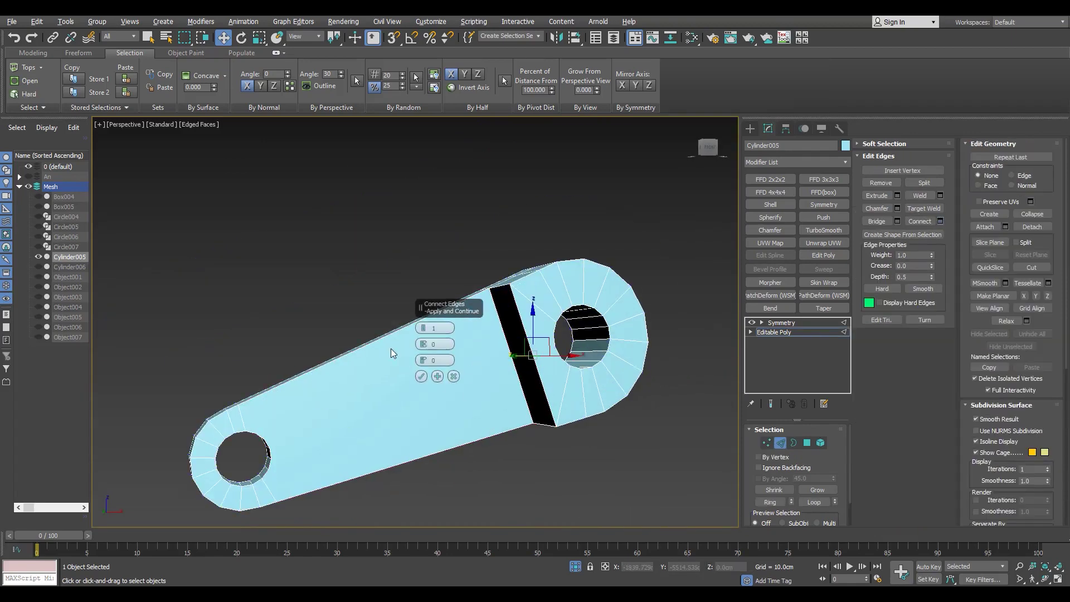
scroll(436, 367, "up", 4)
key("F3")
Step: Switch to edge mode in wireframe to view the arm's lengthwise edges
key("F3")
scroll(423, 327, "down", 4)
Step: Close the edge-connect settings and check the arm from the back view
left_click(421, 376)
scroll(421, 376, "up", 3)
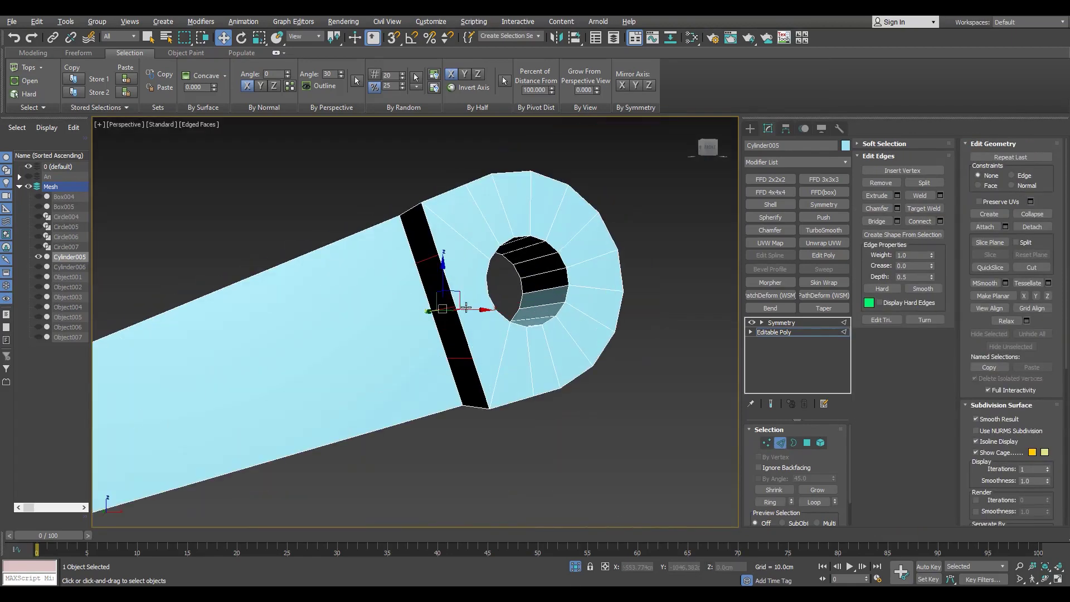
key("1")
scroll(436, 324, "down", 4)
key("alt+w")
middle_click(602, 210)
key("alt+w")
scroll(440, 281, "up", 4)
scroll(453, 261, "down", 3)
key("p")
key("F3")
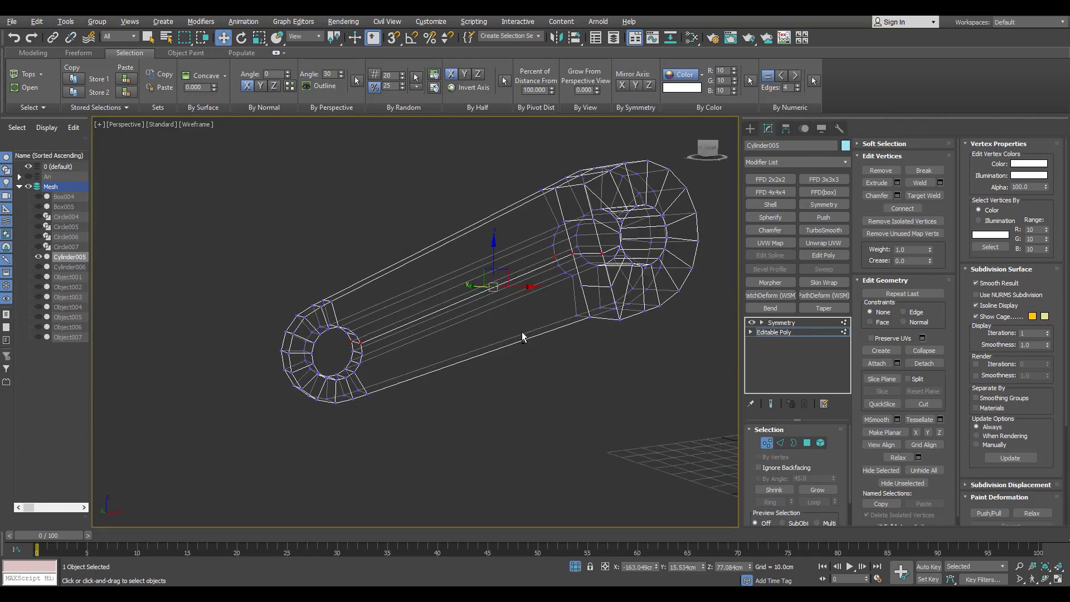
key("F3")
scroll(365, 341, "up", 3)
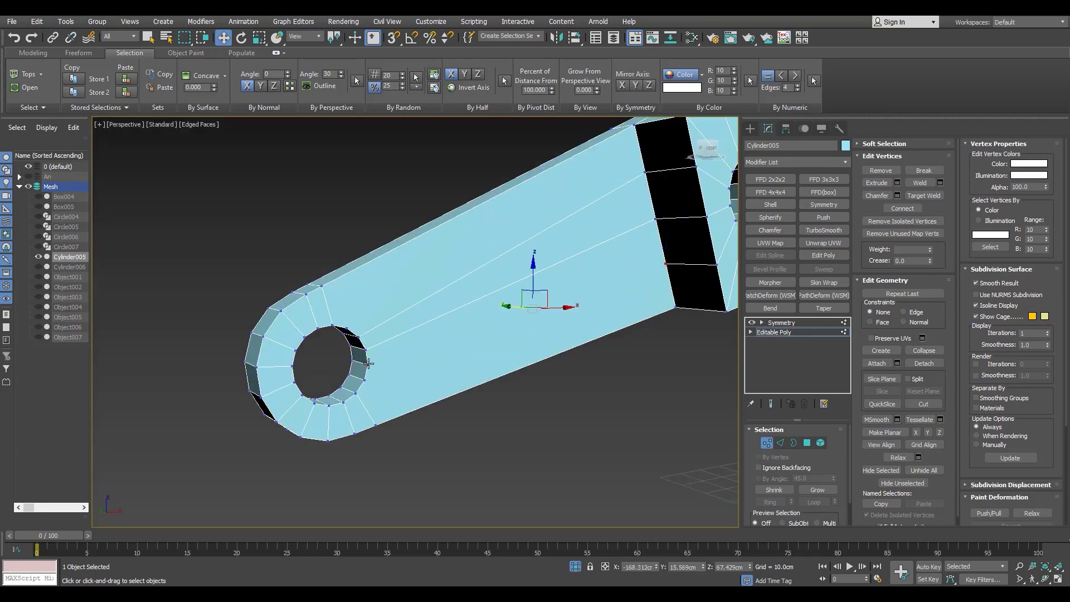
scroll(365, 365, "down", 3)
scroll(363, 389, "down", 3)
key("F3")
key("2")
scroll(363, 388, "up", 5)
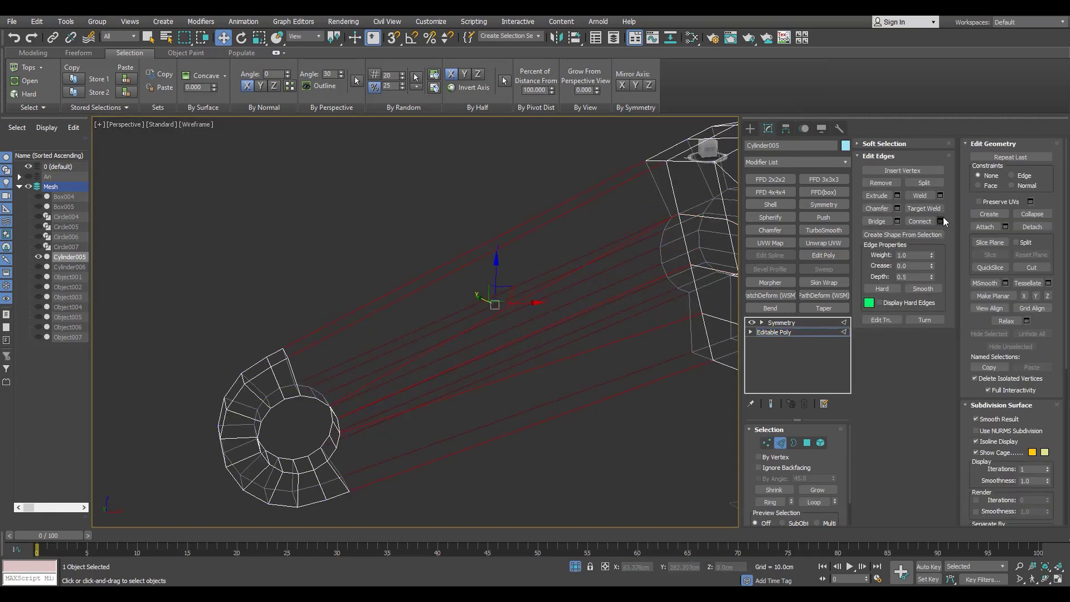
Step: Connect the arm's lengthwise edges with 5 new edge loops
left_click(939, 220)
key("F3")
left_click(424, 327)
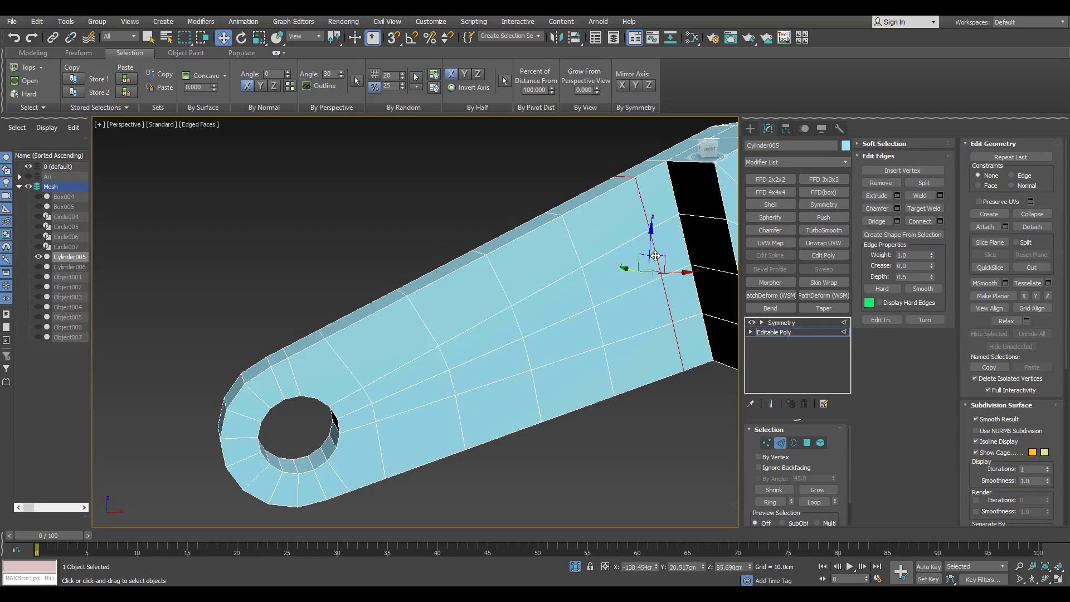
scroll(337, 289, "up", 2)
key("1")
scroll(338, 288, "up", 1)
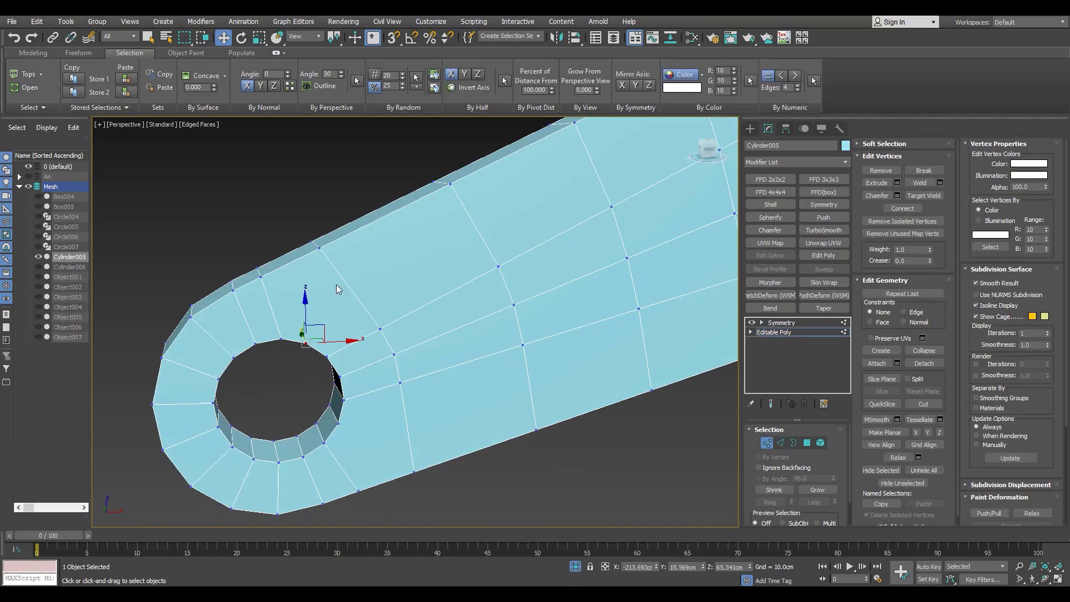
Step: Select the end-cap polygons at the arm's hole end
middle_click_drag(347, 323, 338, 431, "alt")
key("4")
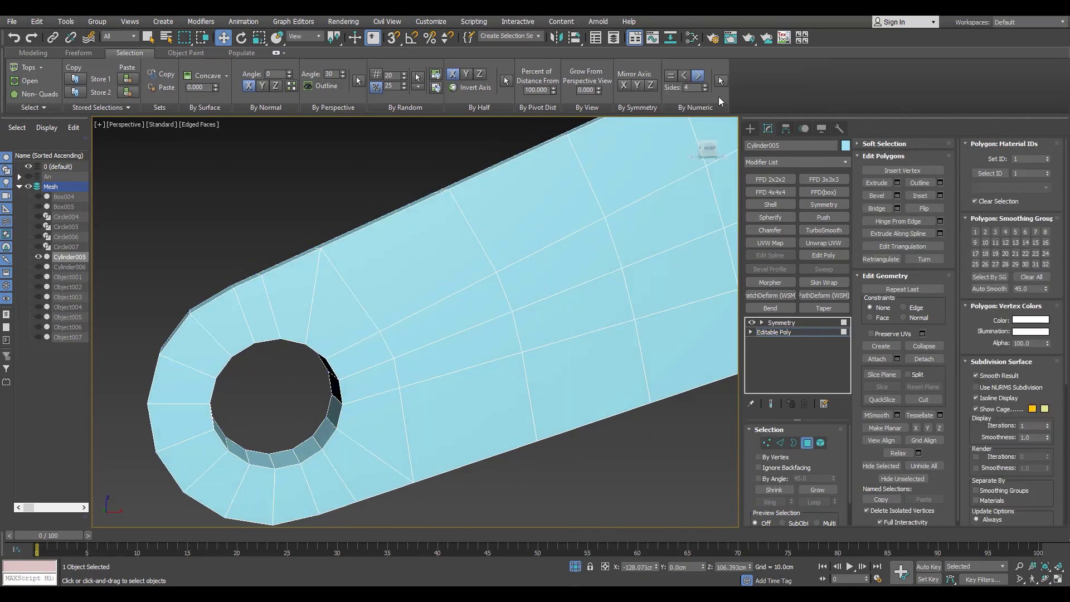
scroll(415, 482, "down", 5)
mouse_move(415, 482)
middle_mouse_down("alt")
mouse_move(501, 334)
mouse_move(557, 334)
mouse_move(542, 336)
middle_mouse_up("alt")
scroll(508, 316, "up", 4)
scroll(507, 315, "down", 4)
scroll(558, 334, "up", 4)
left_click(613, 346)
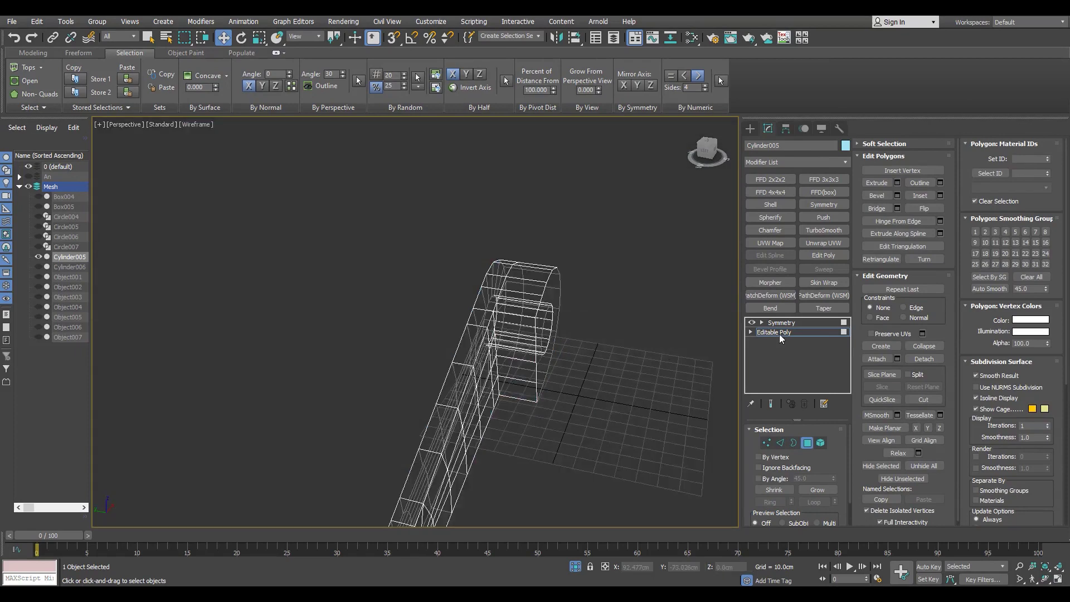
Step: Return to the Symmetry modifier and turn off Isolate Selection to show the assembly
left_click(780, 322)
scroll(635, 368, "down", 3)
middle_click_drag(635, 368, 638, 370, "alt")
left_click(574, 566)
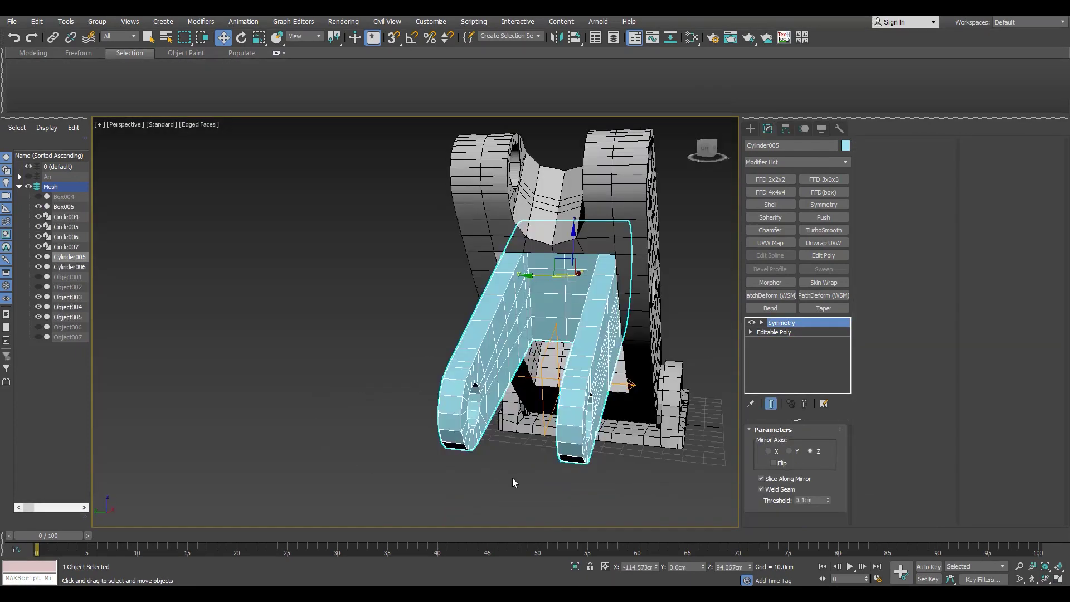
key("m")
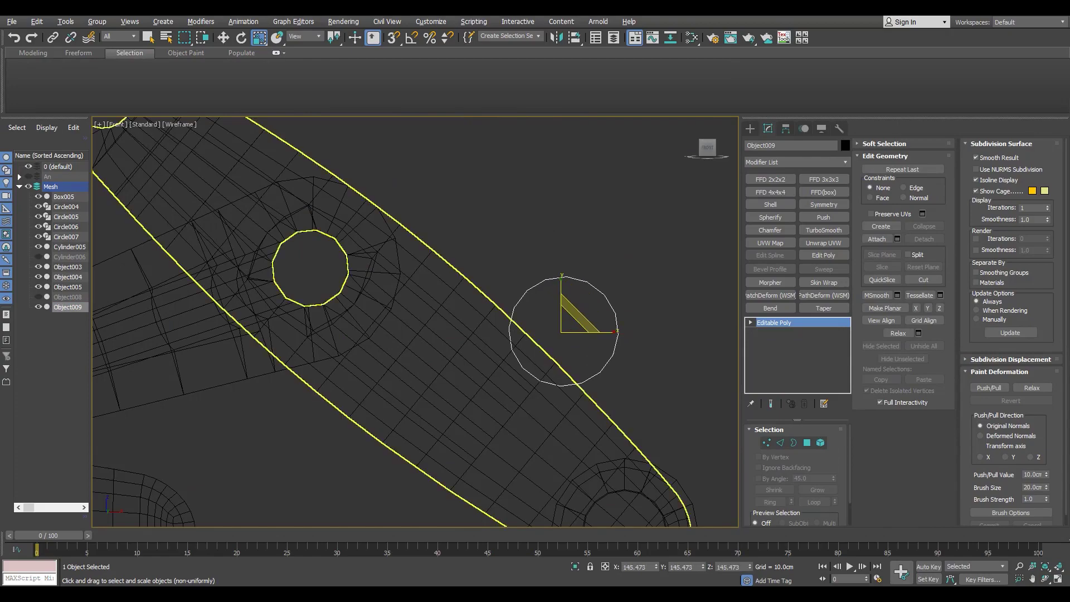
Step: Snap the new piece's border onto the arm's vertex and select the circle's vertices
key("s")
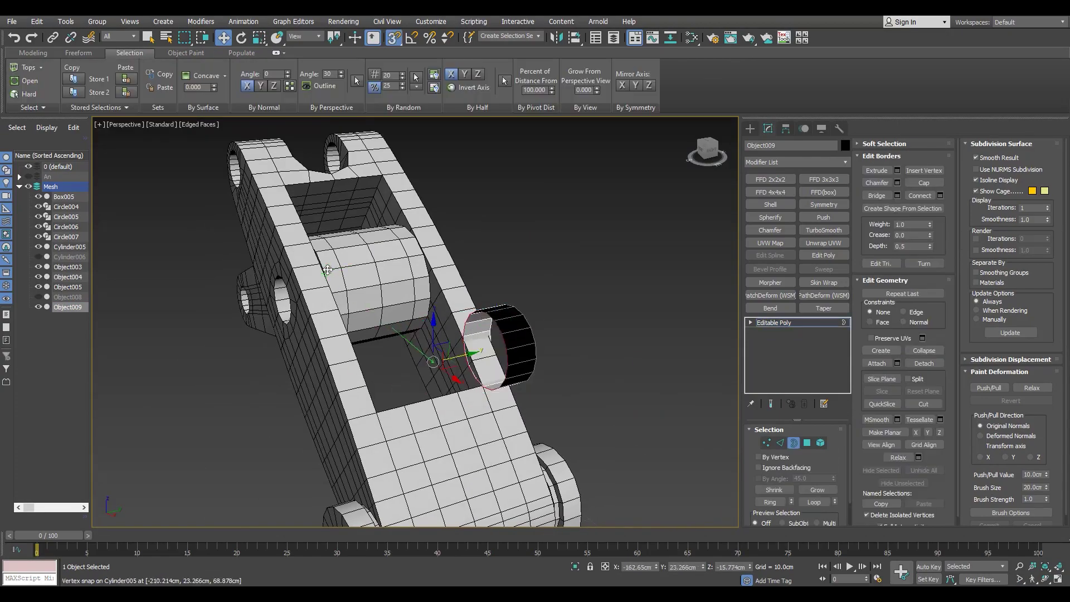
middle_click_drag(480, 345, 578, 363, "alt")
left_click_drag(539, 368, 394, 281)
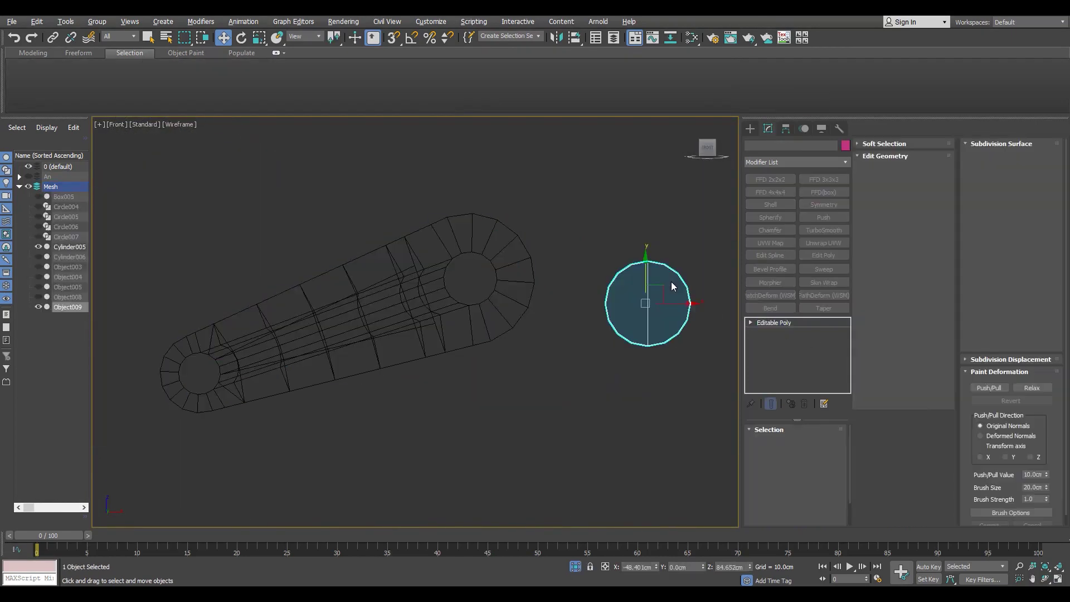
scroll(653, 262, "up", 2)
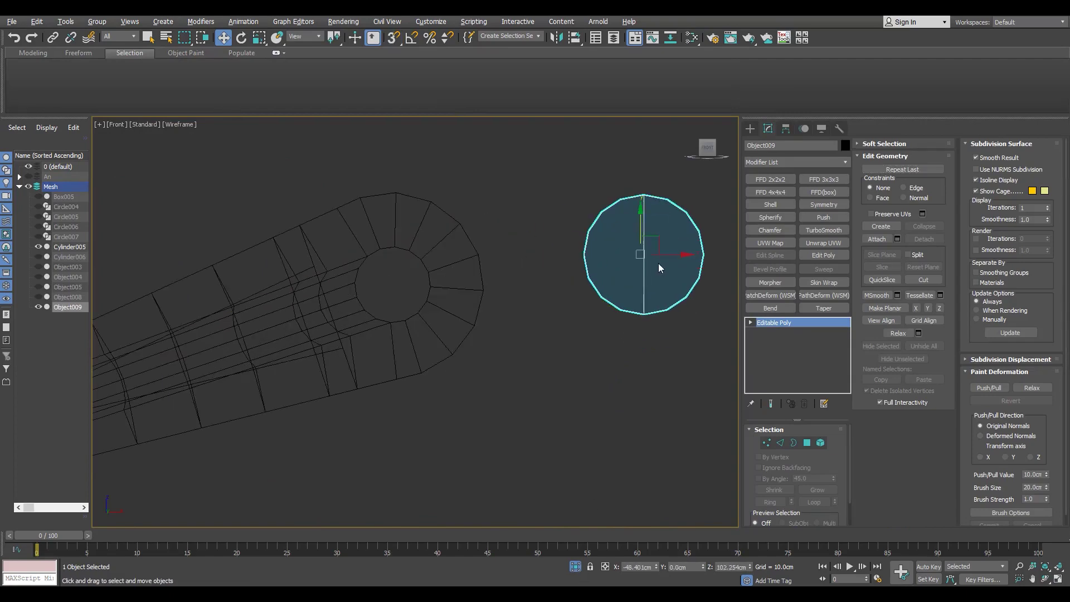
key("1")
left_click_drag(561, 161, 628, 400)
key("4")
key("2")
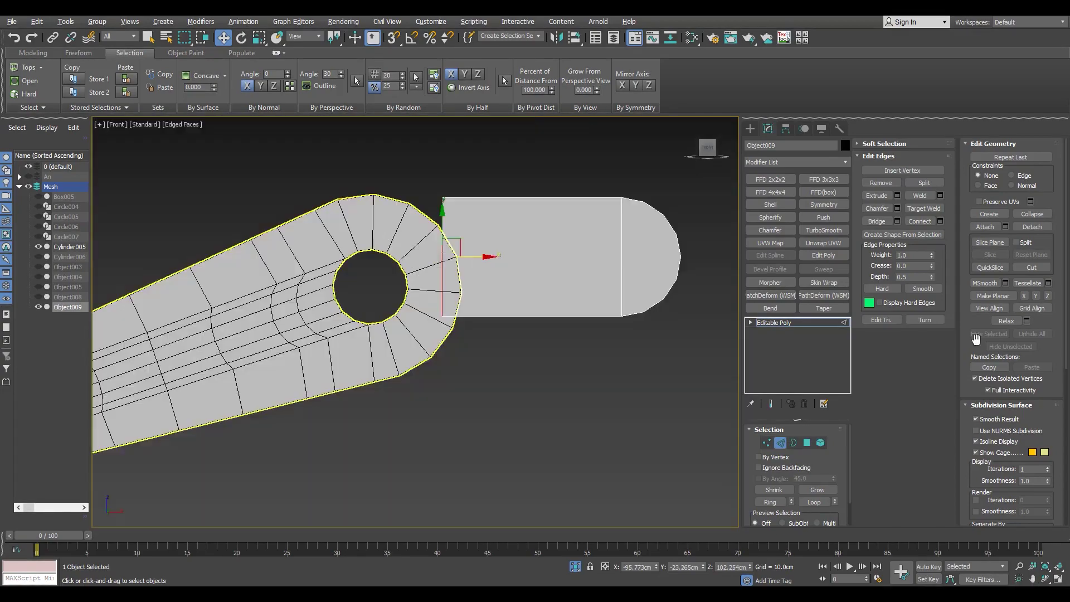
left_click(774, 323)
Step: Check the new lever piece's position in the front and perspective views
middle_click_drag(446, 335, 513, 421, "alt")
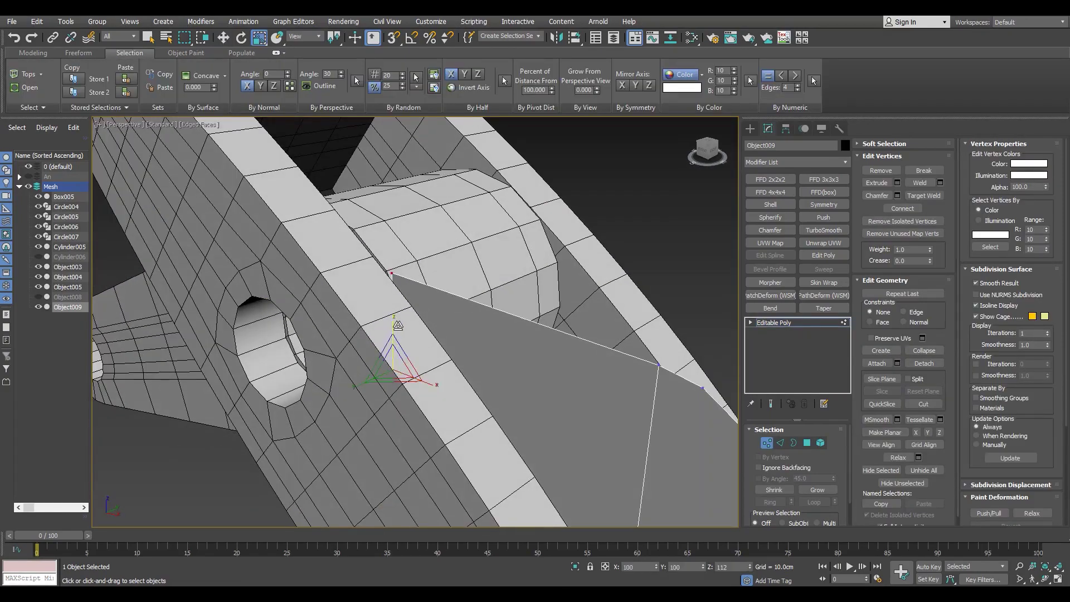
key("w")
middle_click_drag(398, 325, 419, 377, "alt")
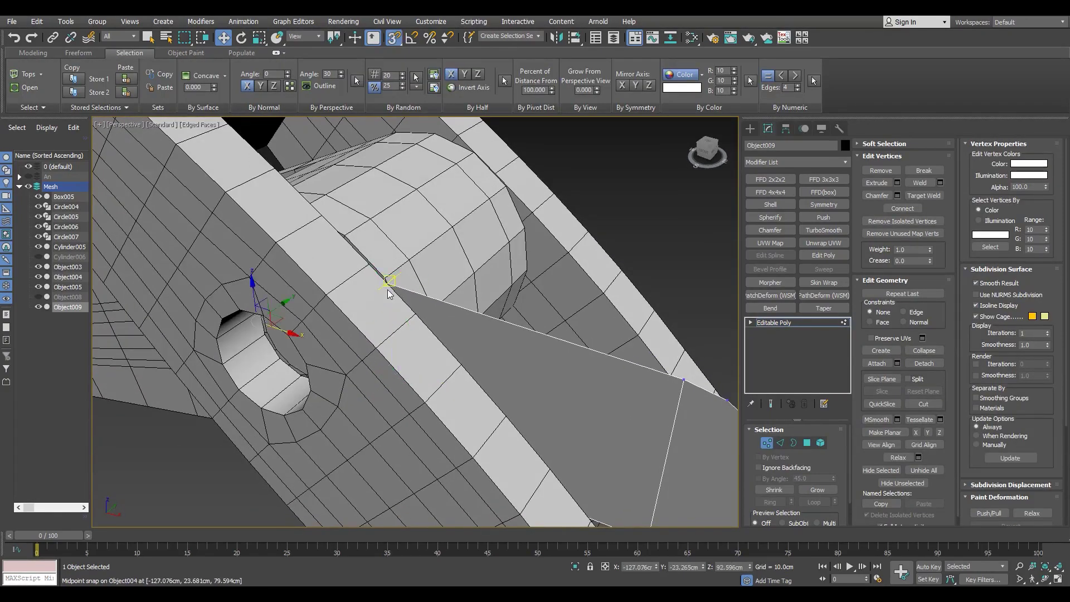
middle_click_drag(388, 293, 414, 270, "alt")
scroll(449, 278, "down", 5)
scroll(449, 276, "down", 4)
scroll(448, 275, "down", 1)
key("alt+w")
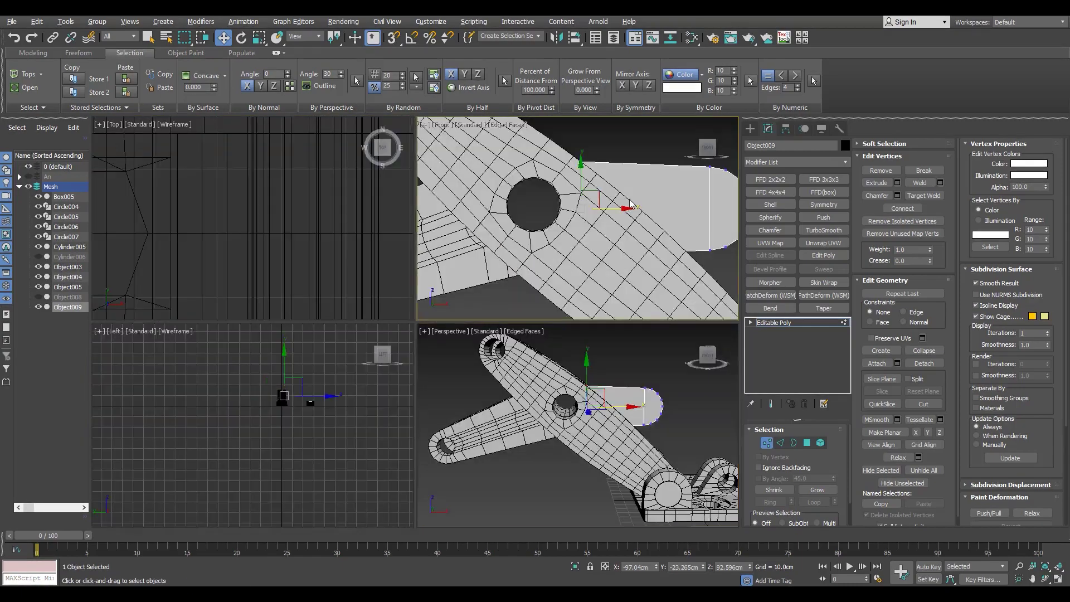
key("alt+w")
scroll(417, 395, "up", 5)
key("s")
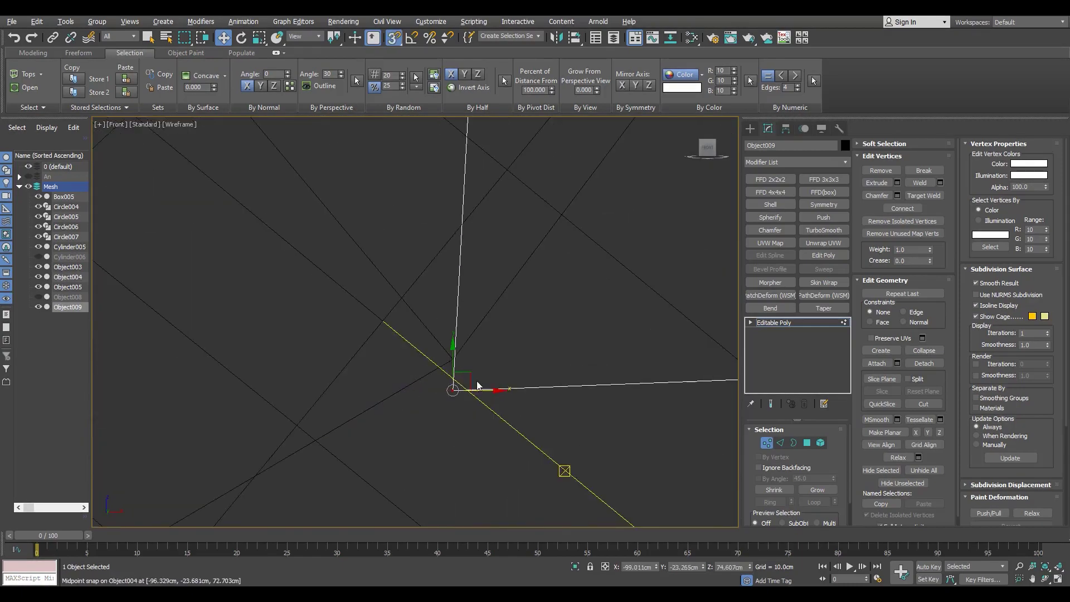
key("alt+w")
key("alt+w")
key("s")
mouse_move(427, 365)
middle_mouse_down("alt")
mouse_move(523, 389)
mouse_move(506, 394)
middle_mouse_up("alt")
Step: Frame the lever piece in a wireframe front view and review its border and vertices
key("3")
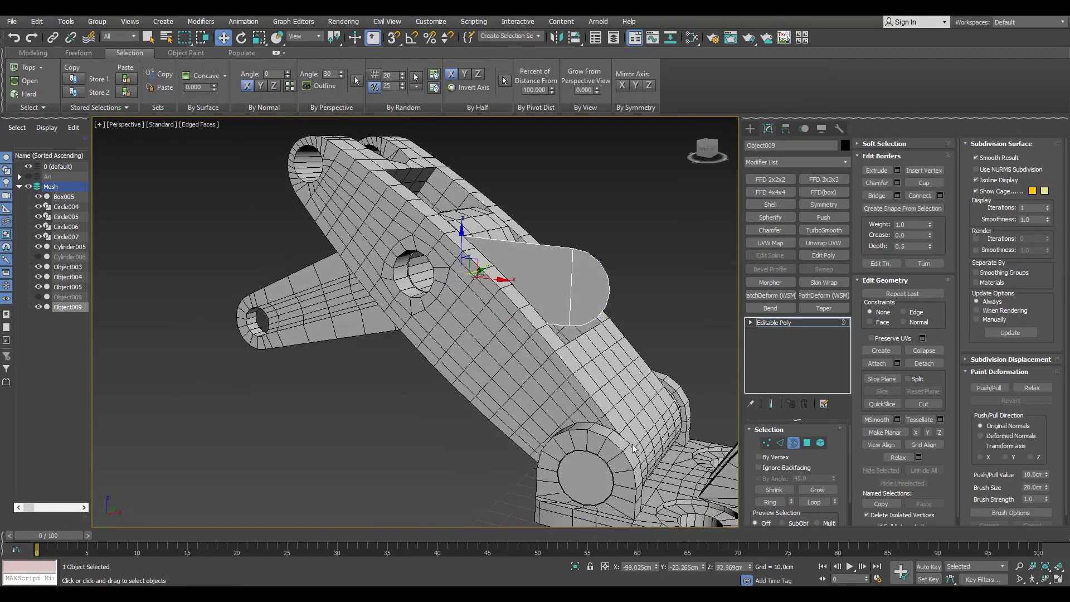
scroll(628, 282, "up", 5)
mouse_move(628, 281)
middle_mouse_down("alt")
mouse_move(581, 247)
mouse_move(590, 246)
middle_mouse_up("alt")
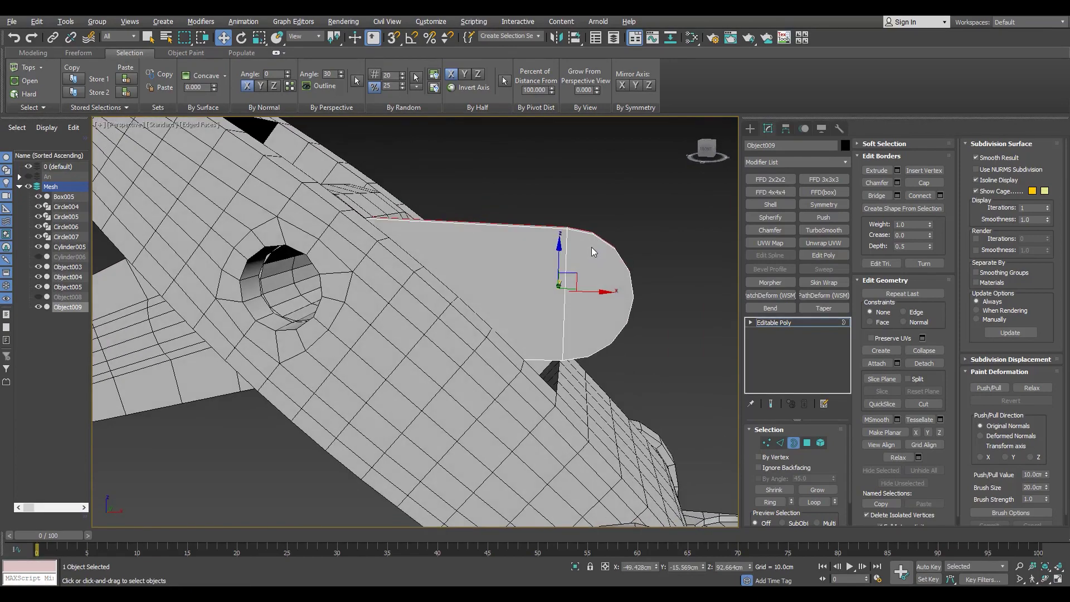
key("f")
key("F3")
key("z")
key("1")
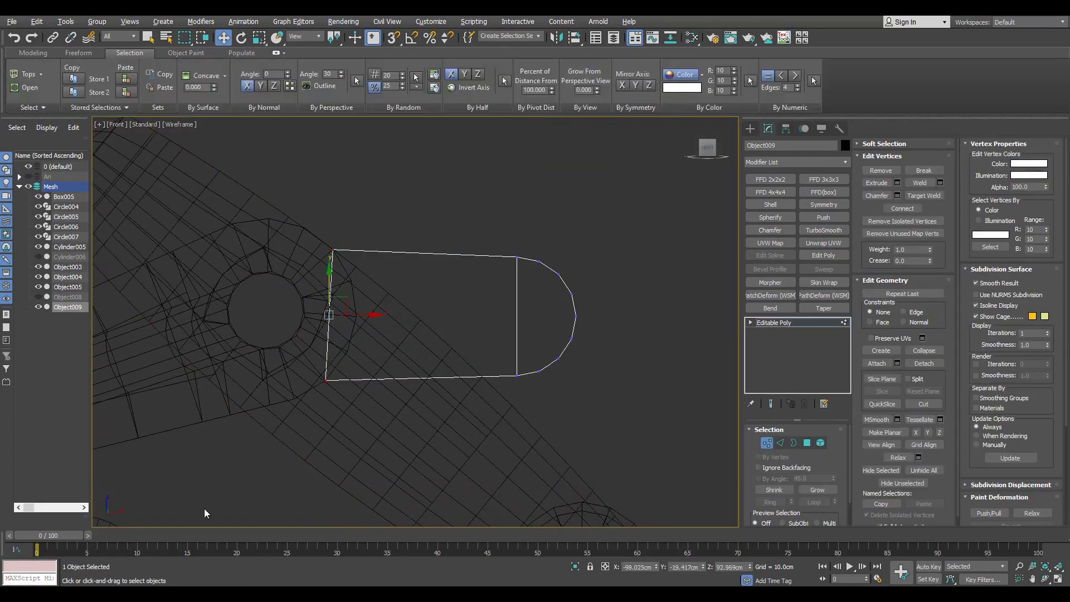
middle_click_drag(476, 346, 493, 343)
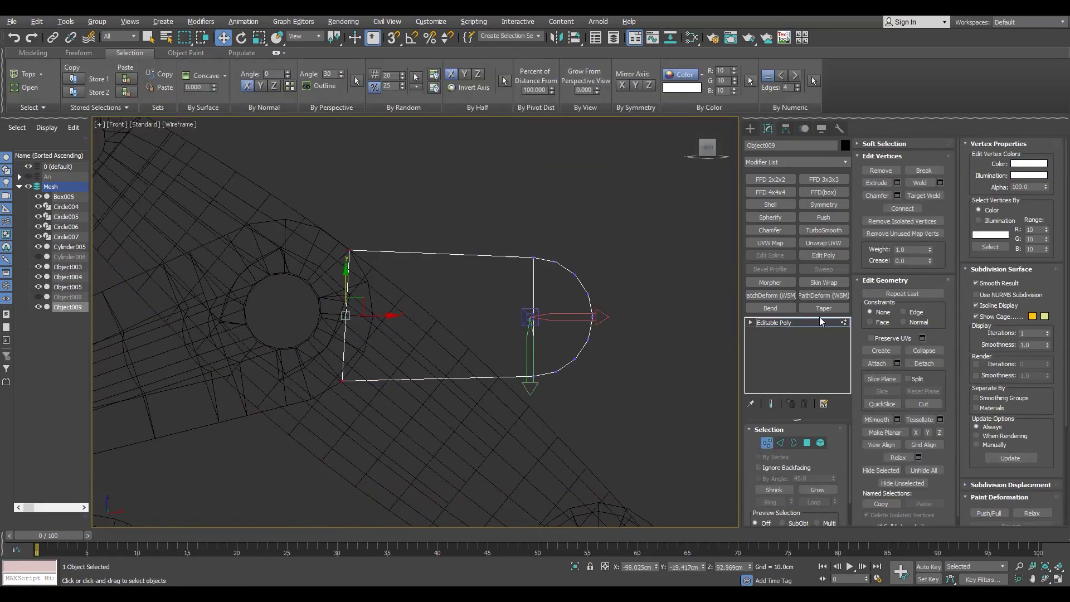
key("6")
scroll(347, 321, "up", 5)
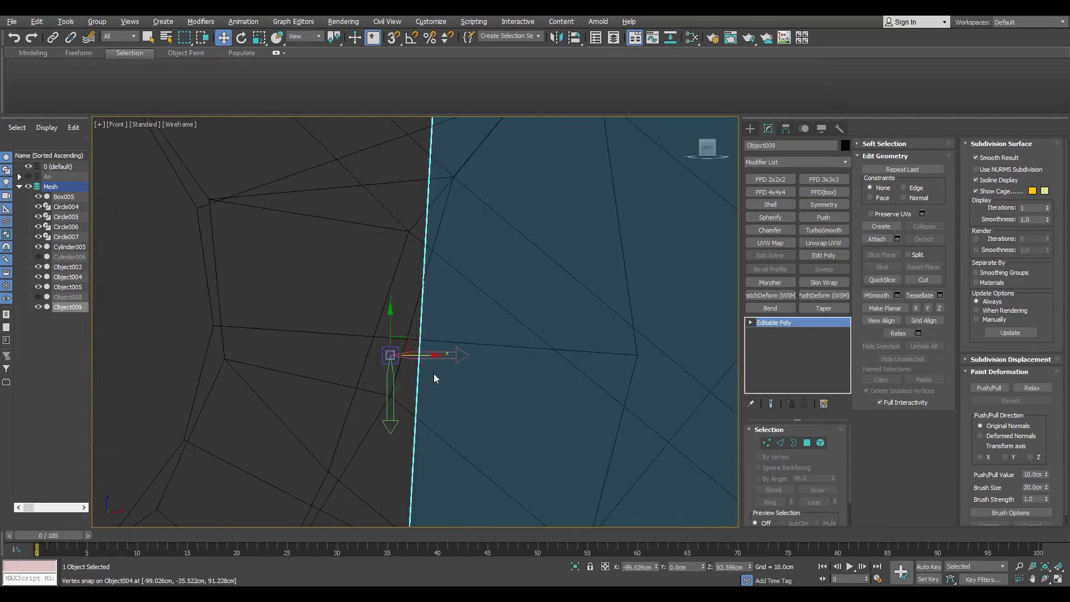
scroll(418, 367, "down", 5)
key("s")
scroll(401, 420, "down", 2)
key("alt+w")
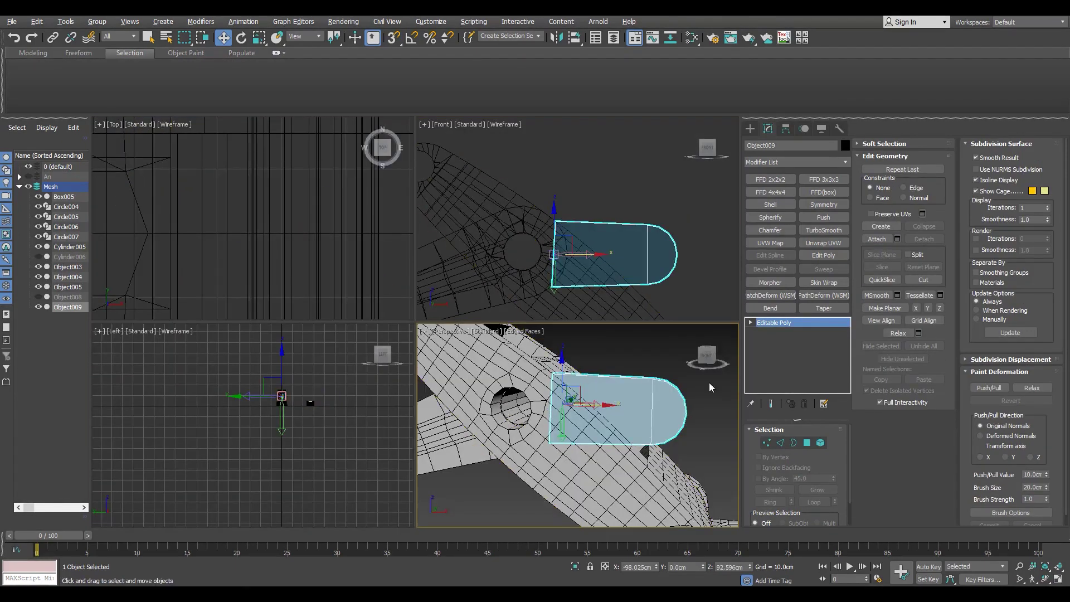
Step: Rotate the piece -90° on X into line with the arm and set coordinates to Local
key("e")
middle_click_drag(685, 388, 582, 389, "alt")
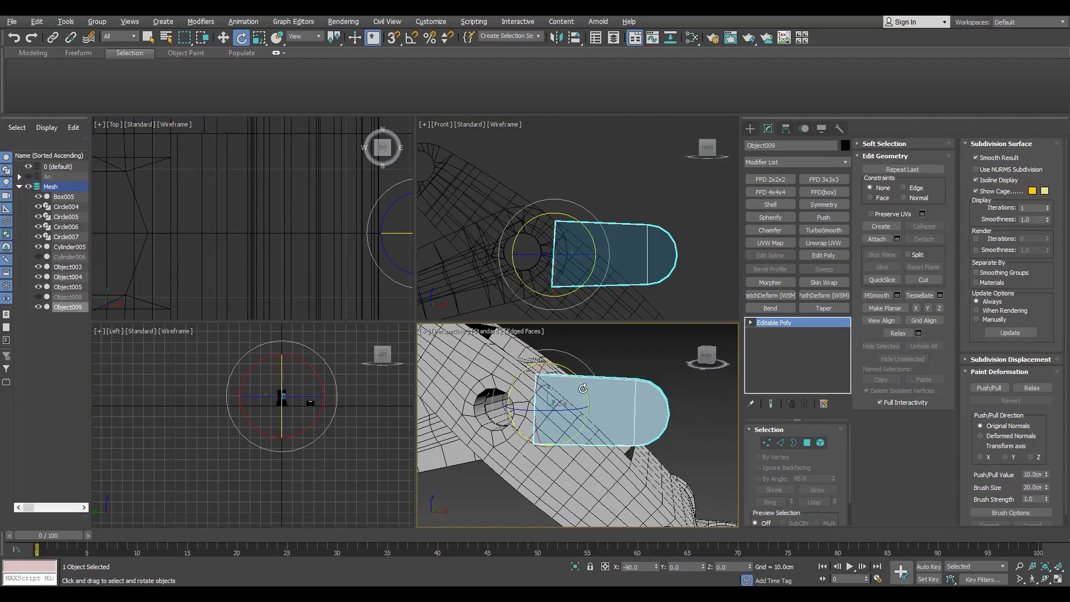
key("alt+w")
middle_click_drag(588, 393, 386, 299, "alt")
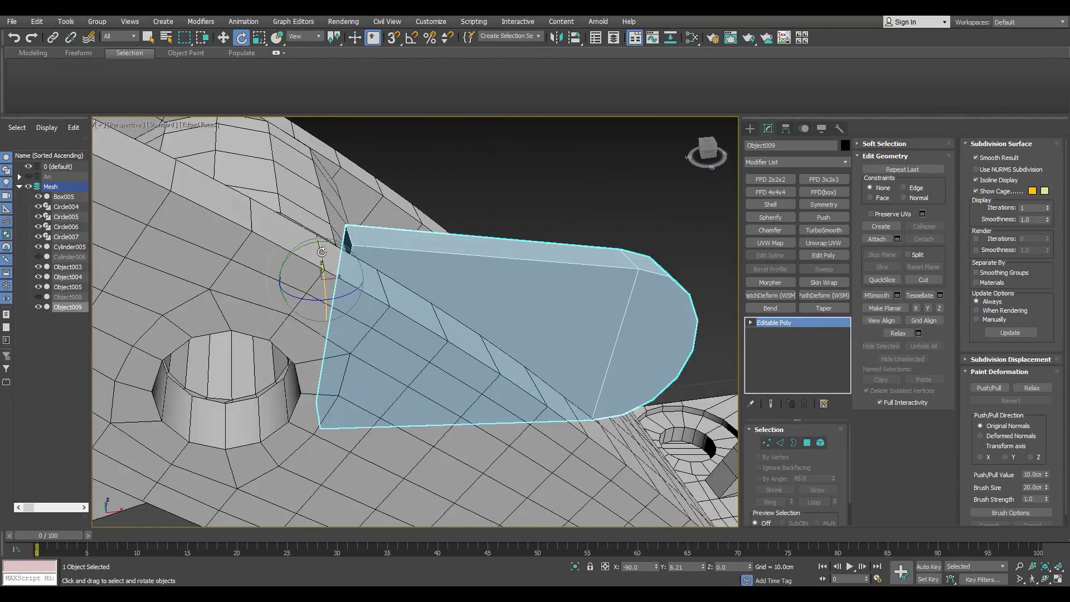
key("4")
key("w")
left_click(321, 37)
left_click(304, 80)
scroll(375, 255, "up", 3)
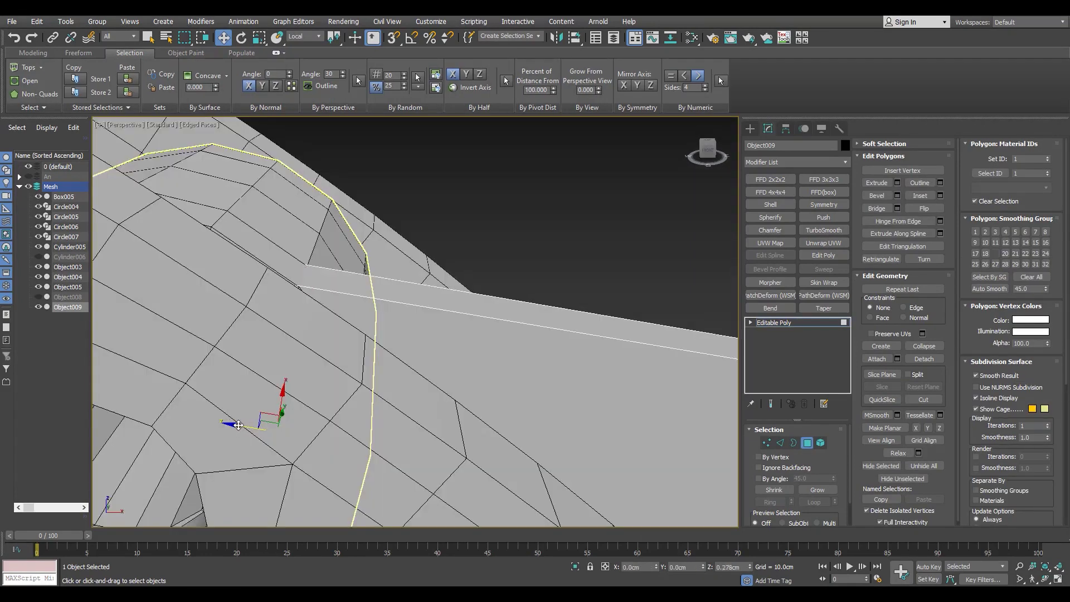
Step: Add one connecting edge across Object009 in the wireframe front view
scroll(240, 424, "down", 5)
key("2")
key("F3")
scroll(455, 312, "up", 5)
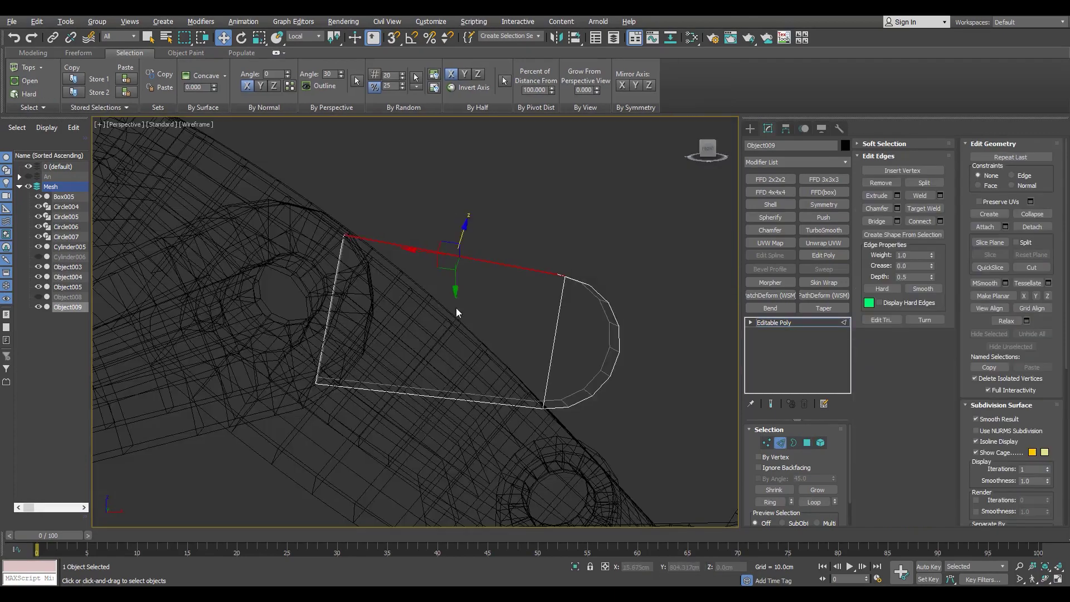
left_click(421, 376)
key("f")
left_click(294, 76)
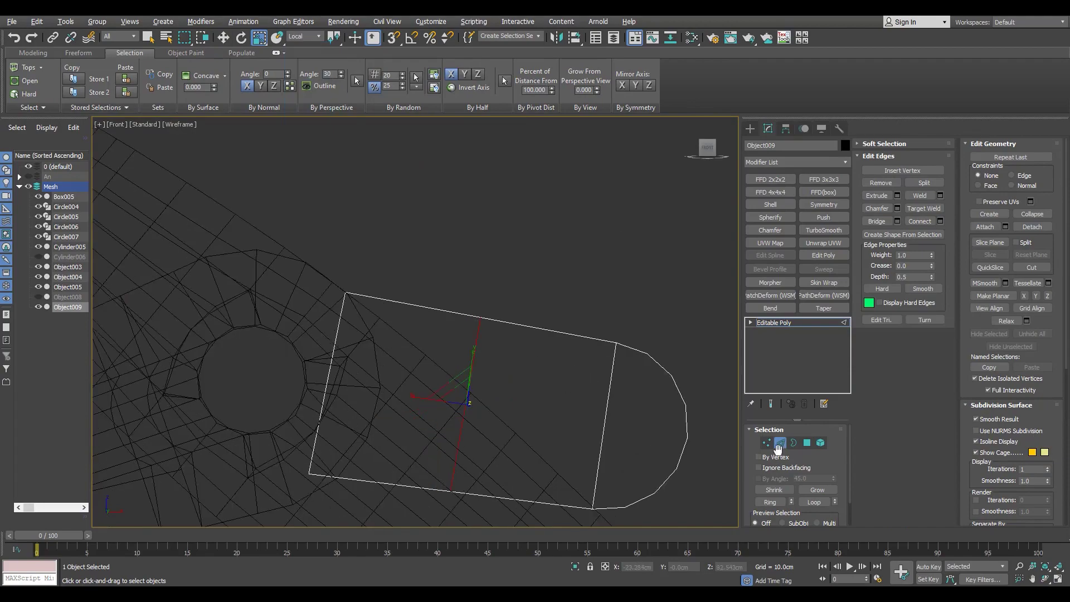
Step: Select the joint edge on Object009 in edge mode, maximizing the Front view
left_click(766, 443)
scroll(483, 366, "down", 2)
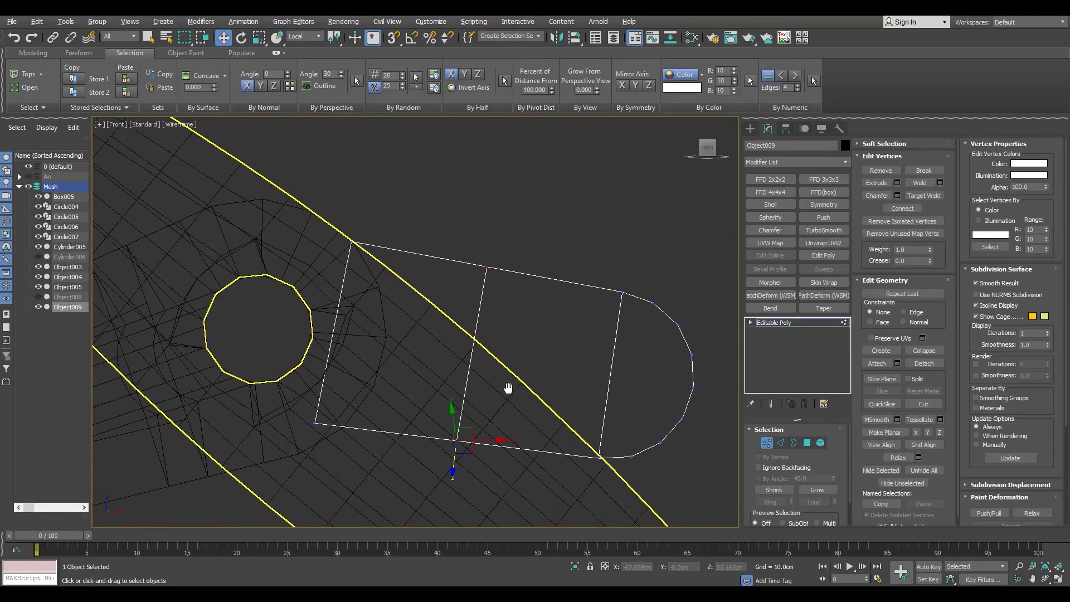
scroll(508, 377, "up", 2)
key("2")
key("q")
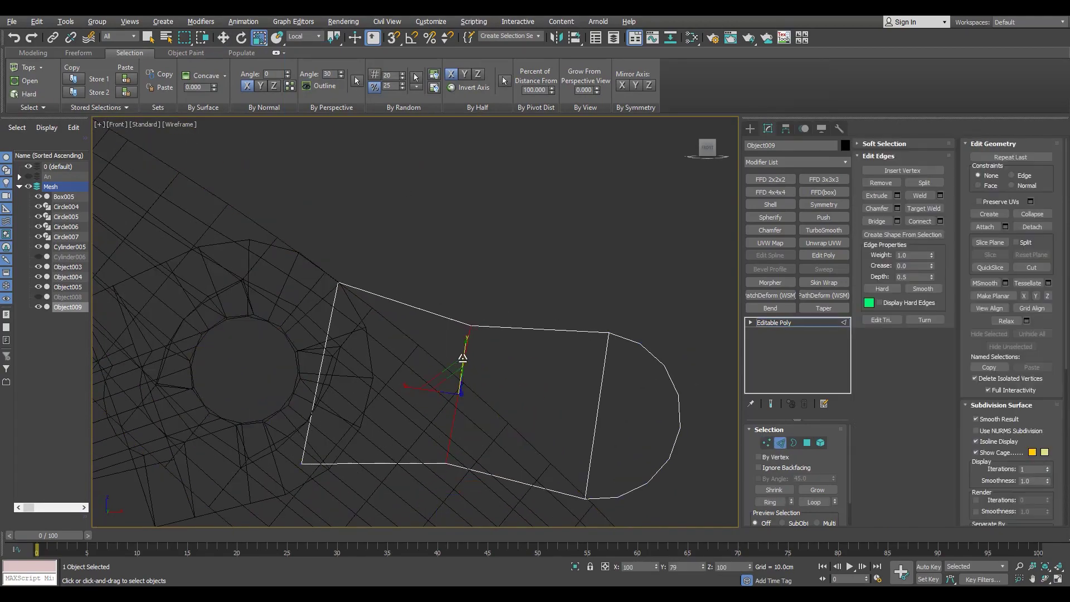
key("alt+w")
middle_click(632, 429)
key("alt+w")
mouse_move(435, 301)
middle_mouse_down("alt")
mouse_move(449, 274)
mouse_move(443, 281)
middle_mouse_up("alt")
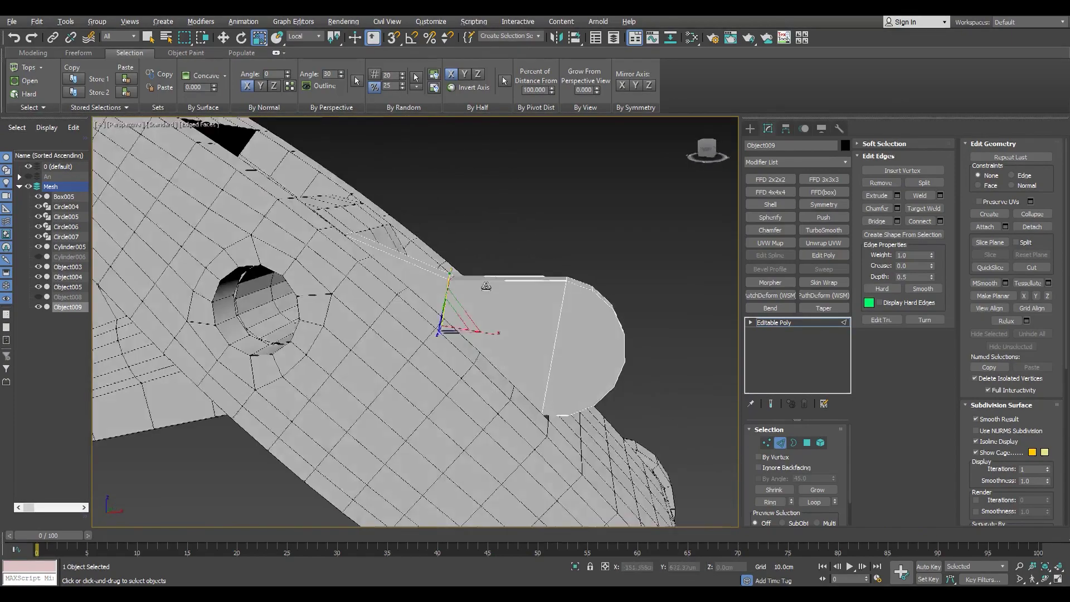
key("alt+w")
middle_click(439, 272)
key("alt+w")
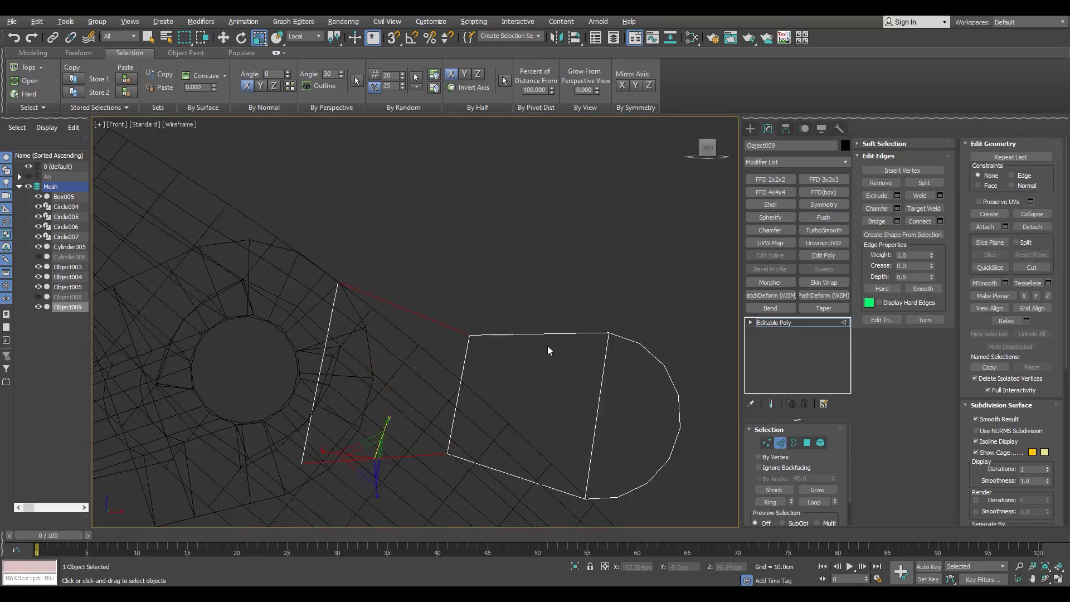
Step: Chamfer the joint edge and return to the Perspective view
left_click(897, 208)
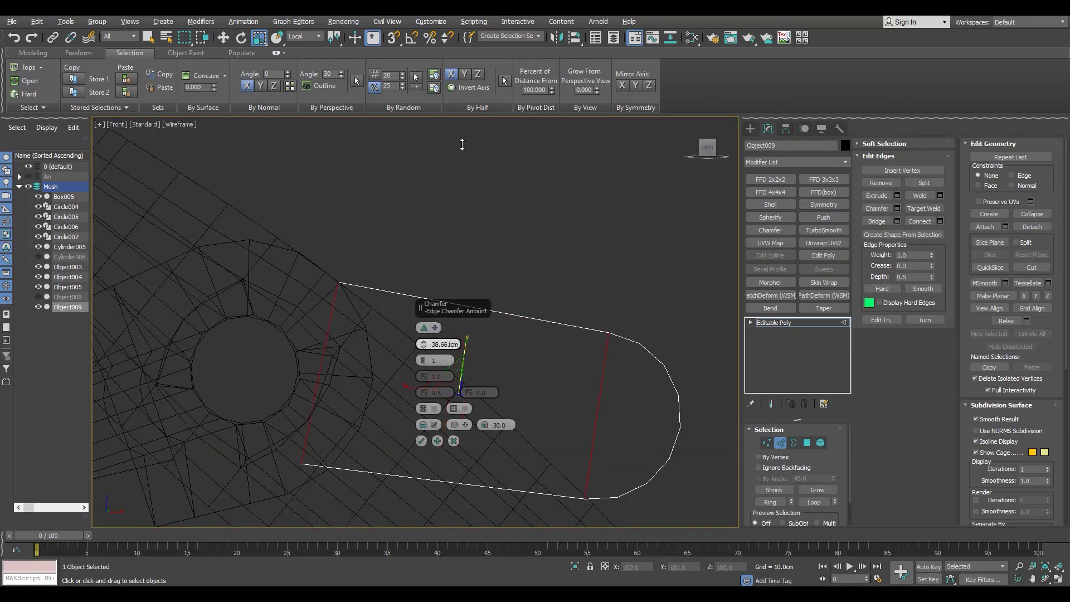
left_click(421, 441)
key("alt+w")
key("1")
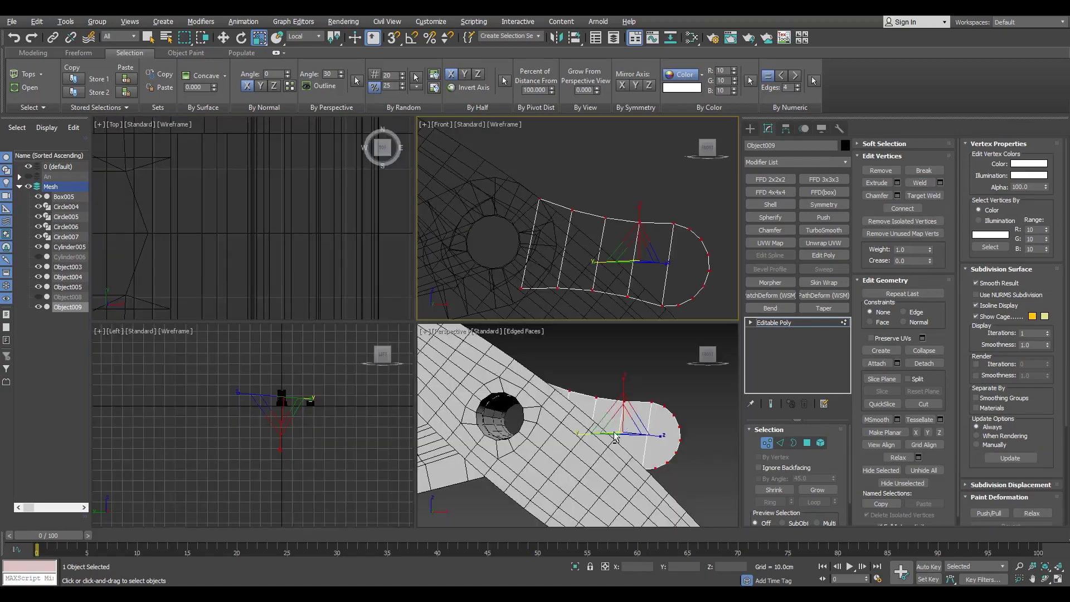
key("alt+w")
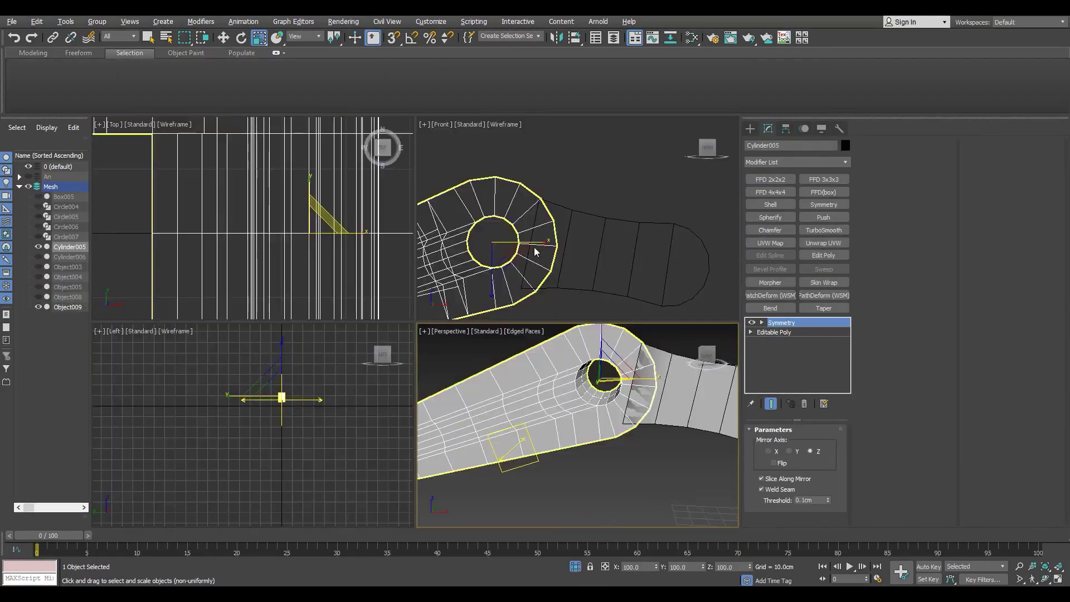
Step: In the full-size front view, cut a new edge across the lever arm's neck
key("alt+w")
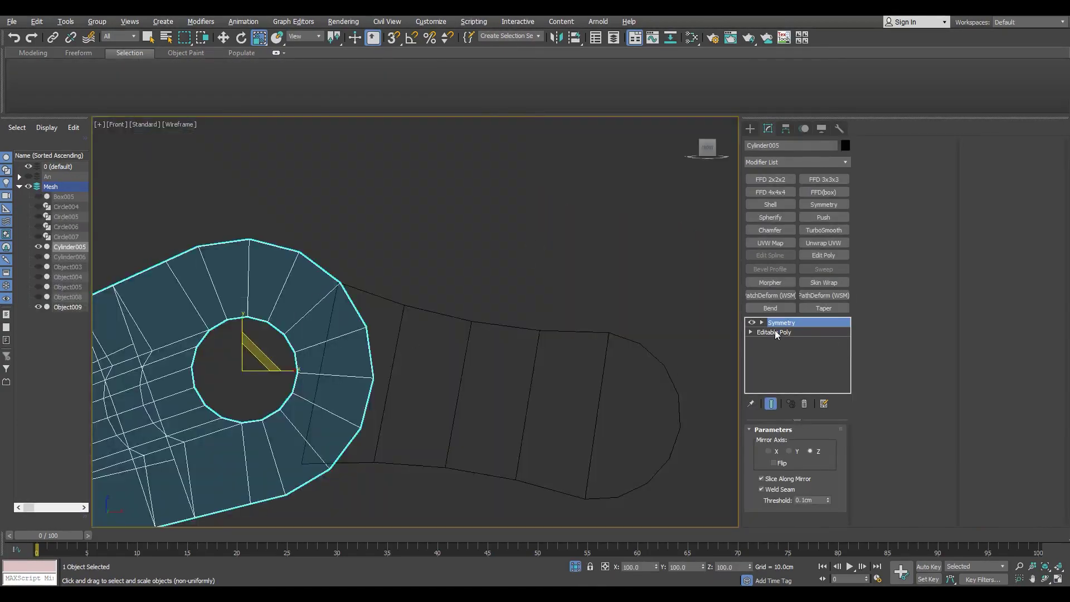
left_click(775, 333)
scroll(435, 308, "up", 2)
left_click(393, 352)
mouse_move(393, 352)
middle_mouse_down()
mouse_move(442, 330)
mouse_move(395, 443)
middle_mouse_up()
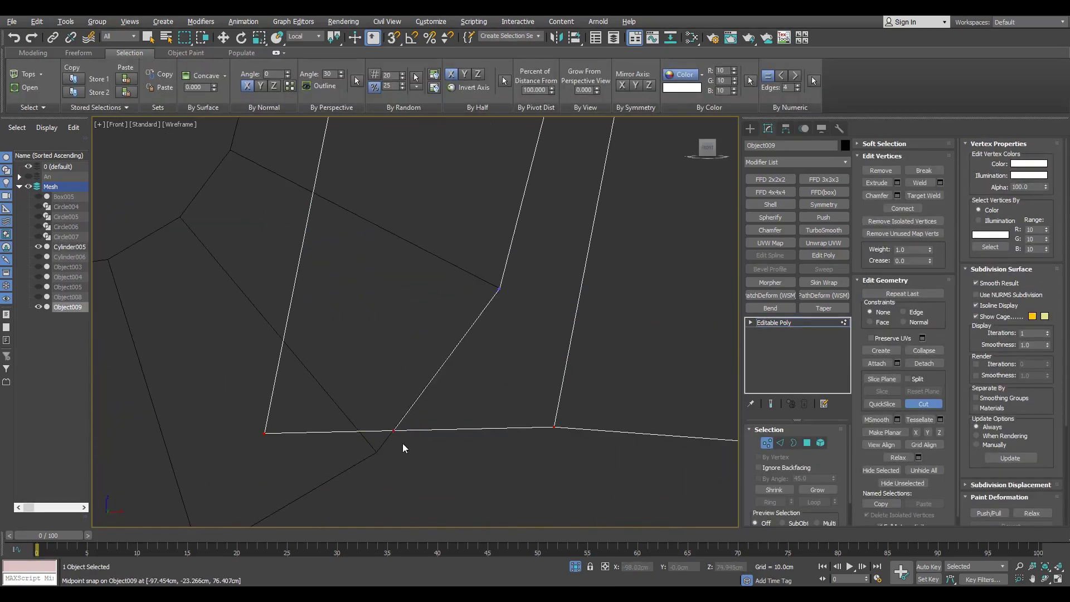
scroll(409, 467, "down", 5)
Step: Select the wedge face at the arm's neck and check it in shaded and wireframe display
key("4")
left_click(375, 334)
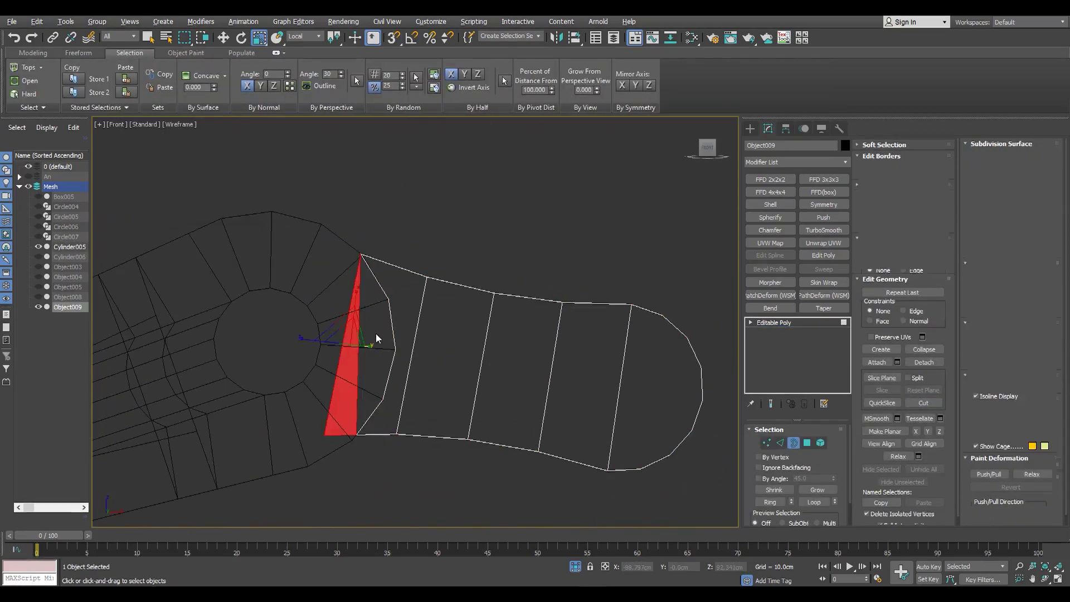
key("F3")
left_click(669, 378, "shift")
key("F2")
key("F3")
scroll(345, 454, "up", 5)
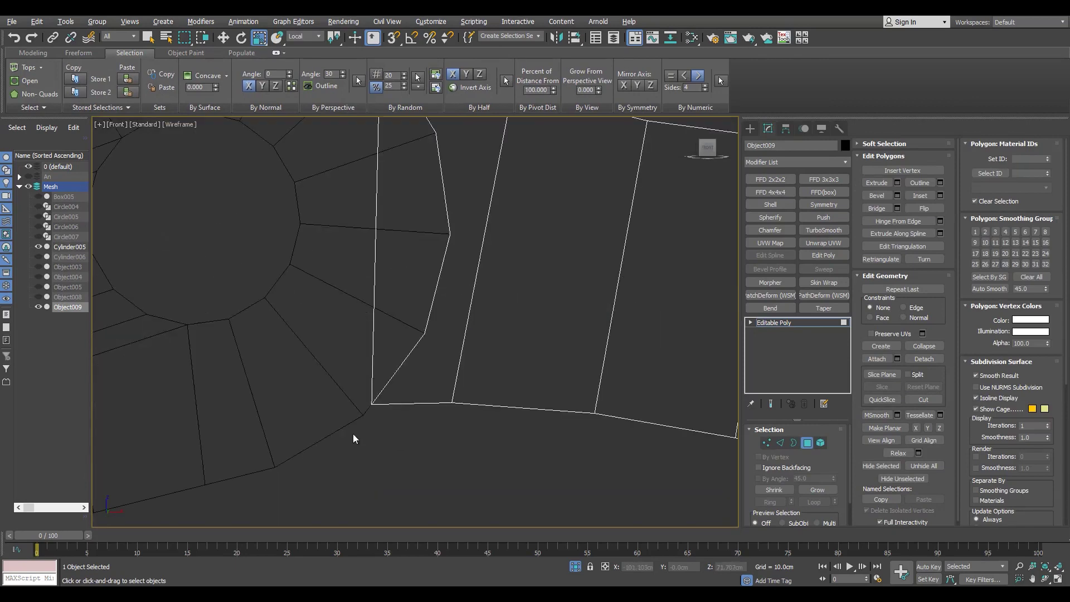
key("1")
scroll(388, 400, "down", 5)
scroll(375, 365, "up", 5)
Step: Inspect the neck vertices, then orbit the shaded perspective view to see the arm at an angle
key("4")
key("1")
scroll(382, 233, "up", 5)
scroll(390, 253, "down", 2)
scroll(388, 301, "down", 4)
key("p")
key("F3")
mouse_move(387, 301)
middle_mouse_down("alt")
mouse_move(567, 363)
mouse_move(533, 331)
mouse_move(595, 386)
middle_mouse_up("alt")
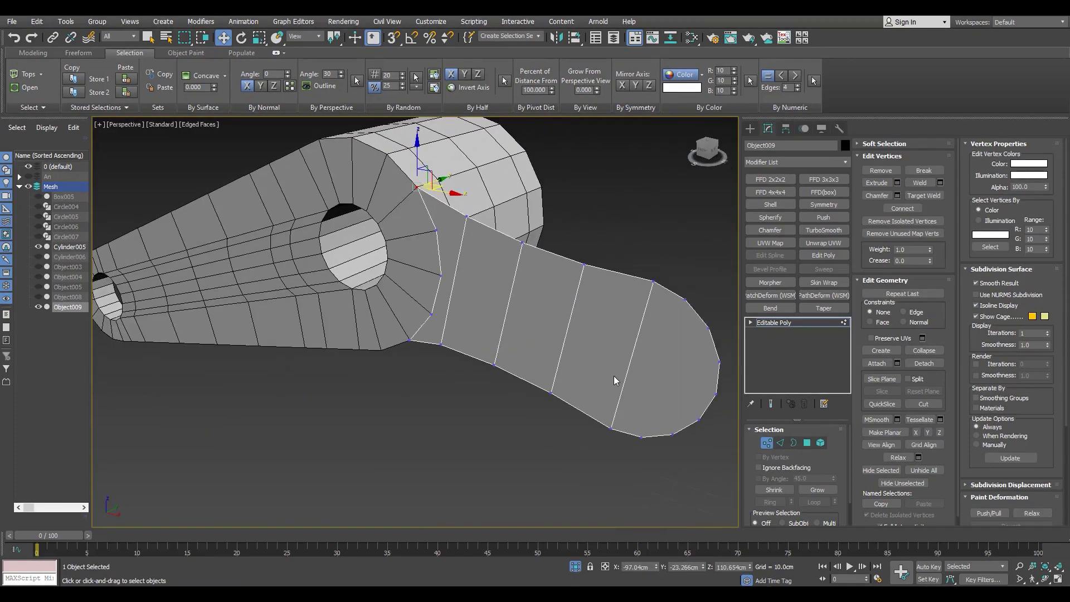
Step: Connect new lengthwise edge loops along the lever arm
key("2")
left_click(421, 376)
key("alt+w")
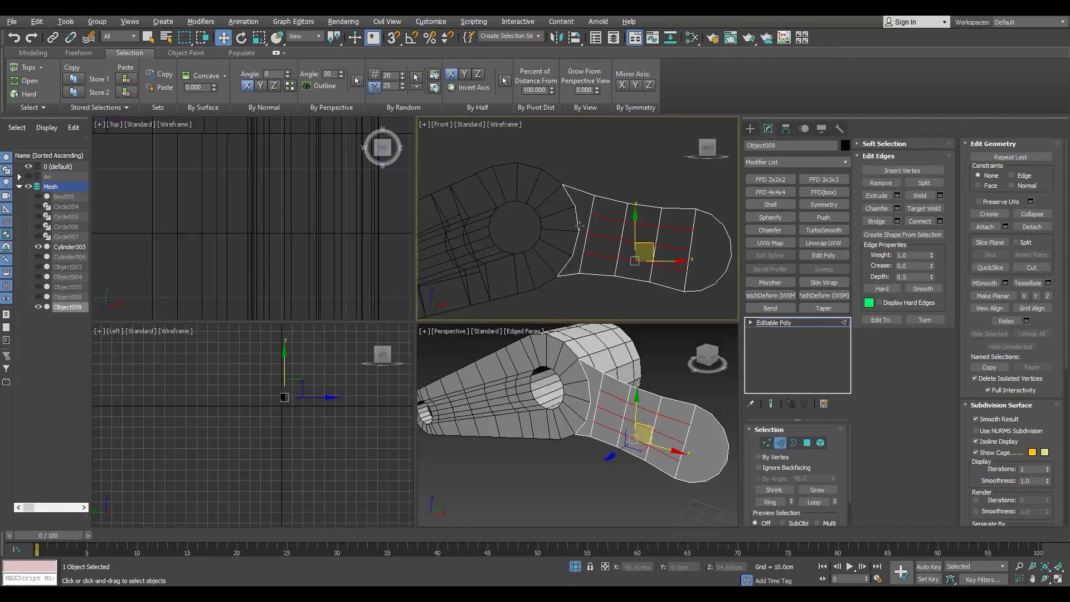
key("alt+w")
key("1")
left_click(402, 311)
Step: Adjust a vertex on the arm's rounded end, then exit vertex editing
scroll(521, 371, "down", 2)
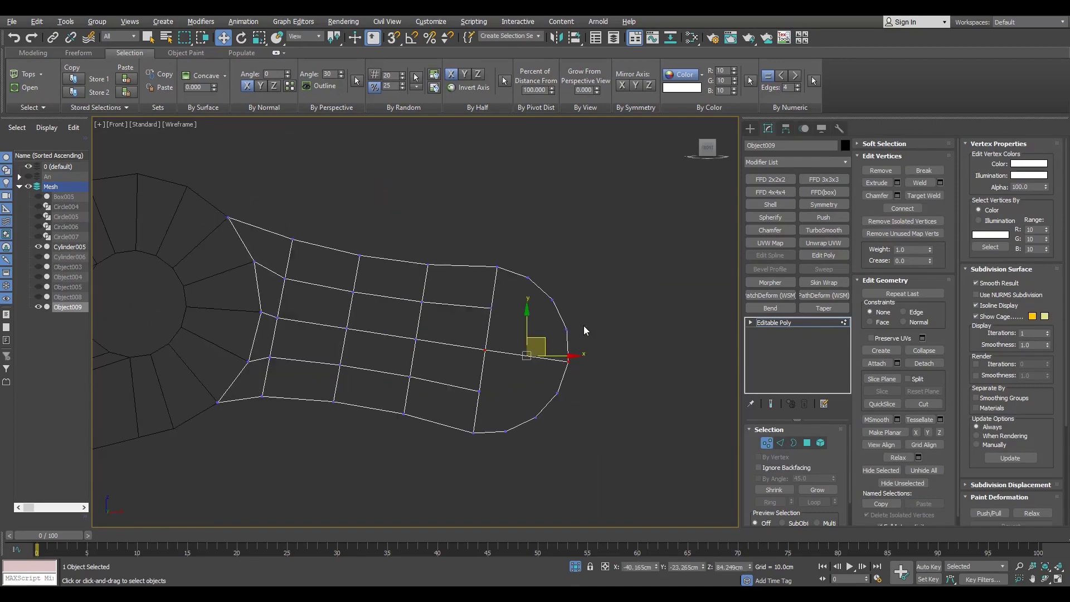
scroll(507, 400, "up", 2)
left_click(533, 338)
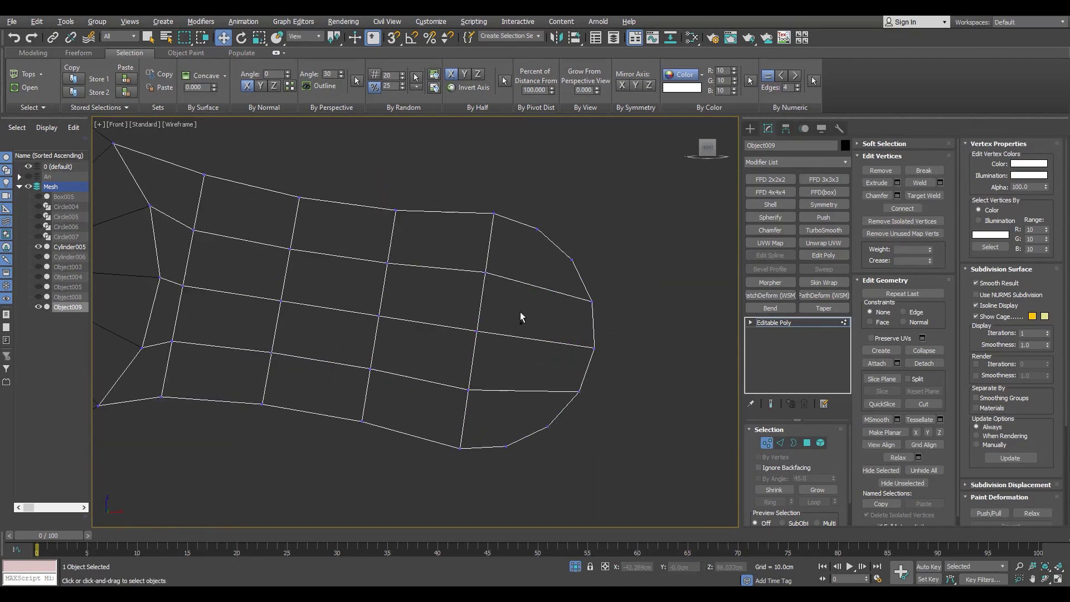
key("p")
scroll(518, 390, "down", 3)
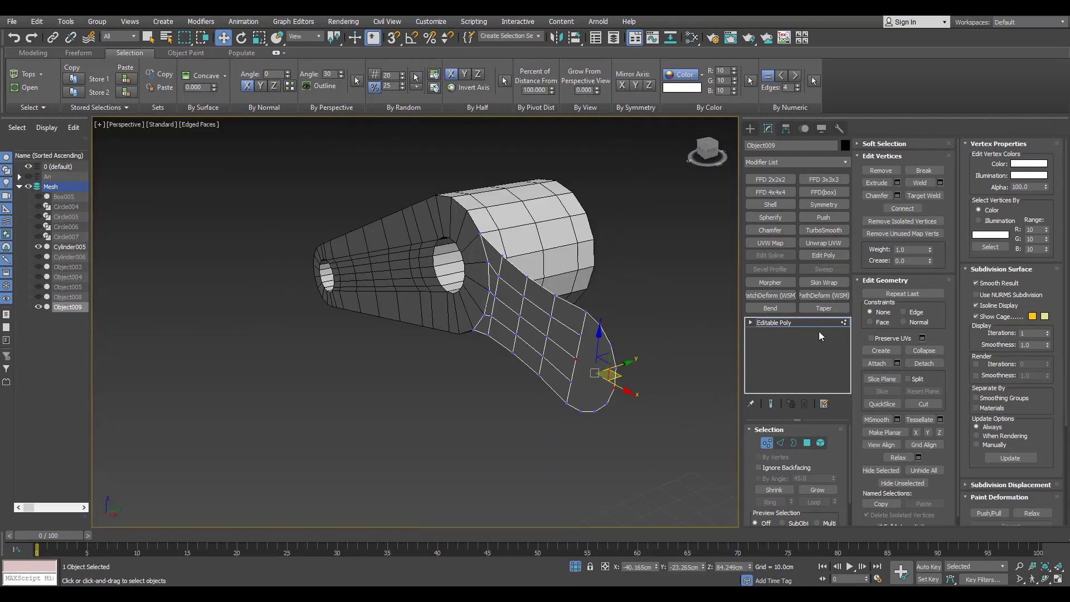
key("6")
key("alt+w")
key("alt+w")
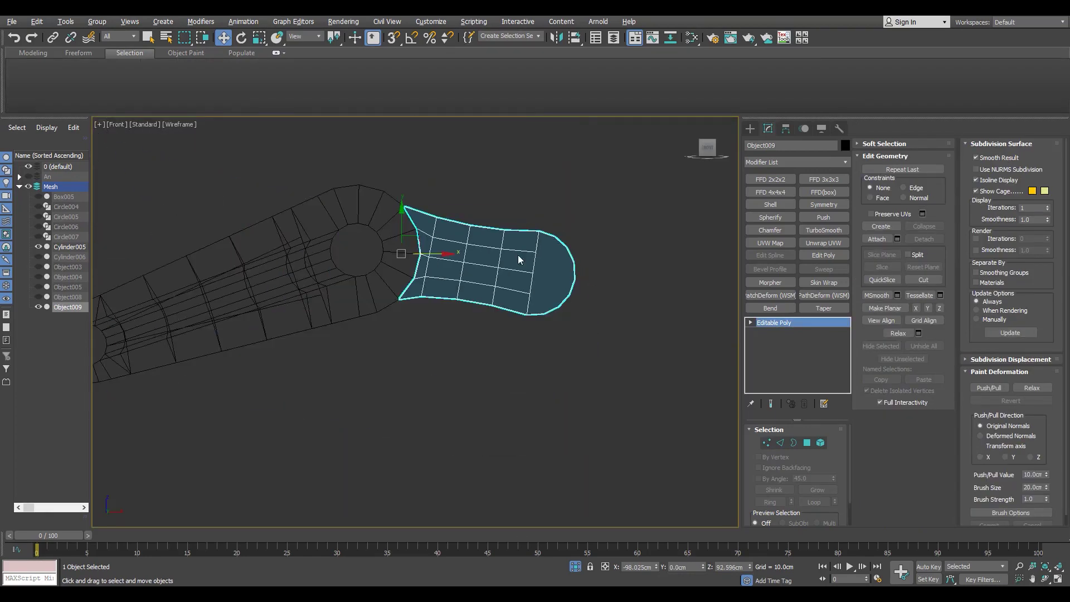
Step: Create circle shape Shape001 from Cylinder005's hole edge loop
left_click(251, 312)
left_click(763, 334)
key("2")
right_click(381, 279)
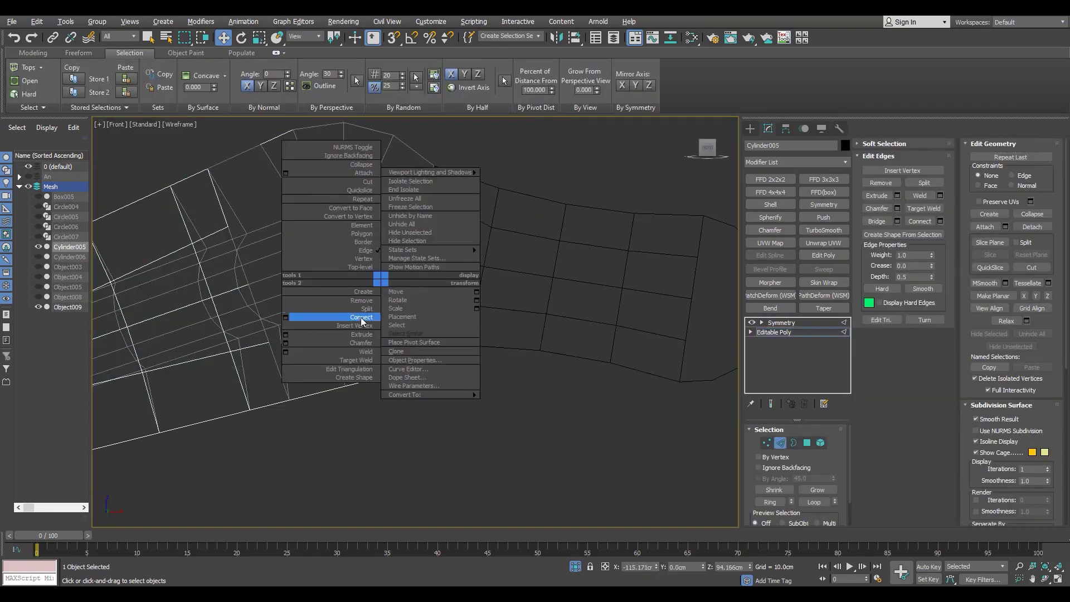
left_click(353, 377)
left_click(503, 313)
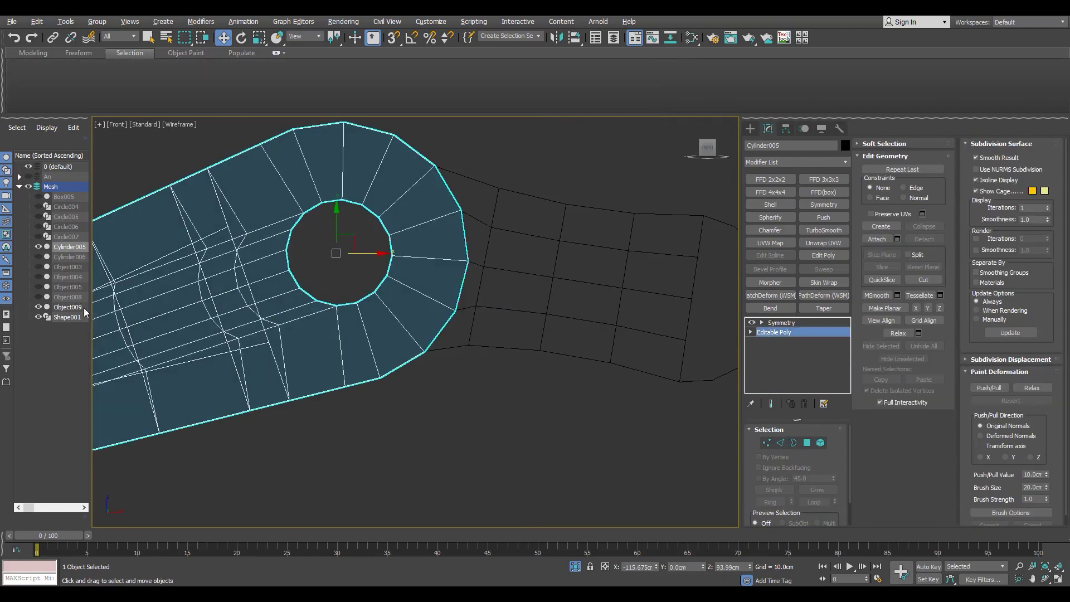
Step: Frame Shape001 and rotate it slightly to line up with the arm's end
key("alt+q")
scroll(502, 297, "up", 4)
scroll(502, 296, "up", 3)
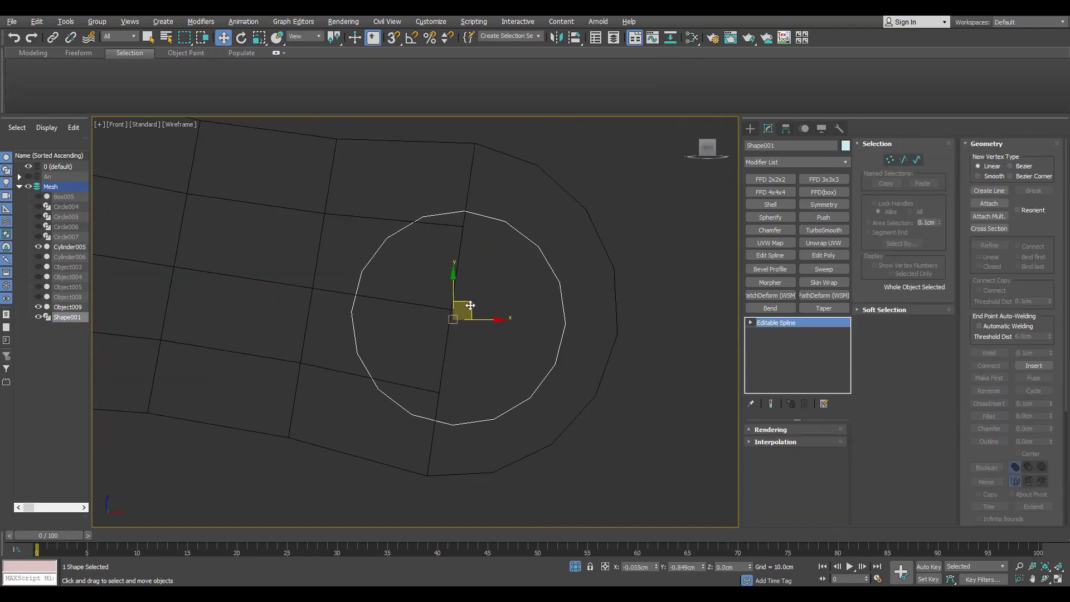
left_click_drag(485, 294, 468, 308)
key("w")
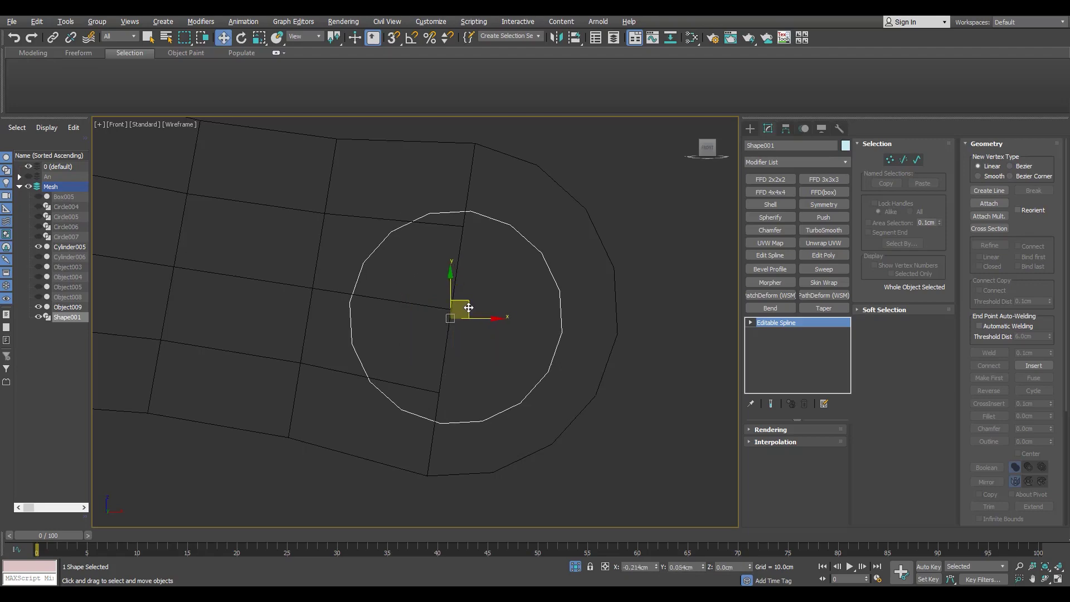
Step: Select lever arm Object009 in vertex mode and turn on vertex snapping
left_click(605, 262)
left_click(465, 237)
key("1")
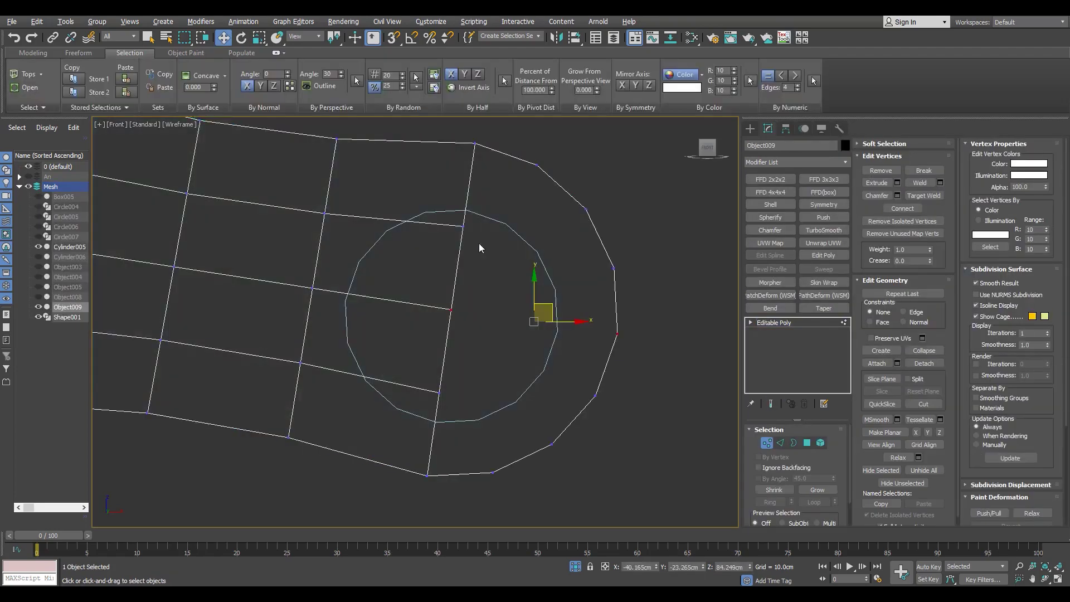
scroll(503, 227, "up", 3)
key("s")
middle_click_drag(652, 433, 663, 265)
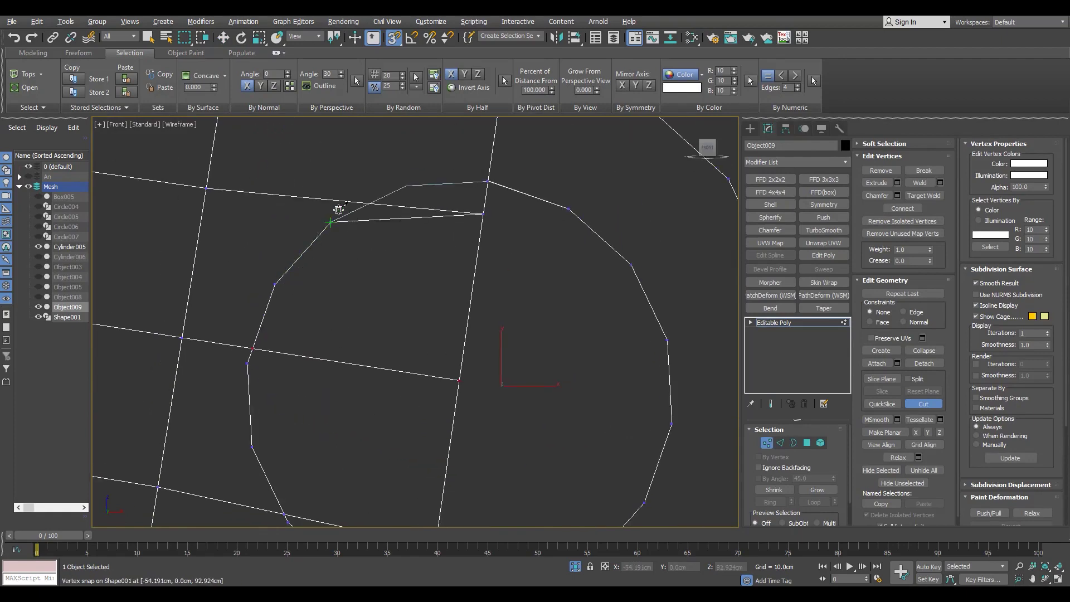
right_click(369, 205)
Step: Cut edges from the circle's vertices to the arm's lower edge
scroll(373, 228, "down", 4)
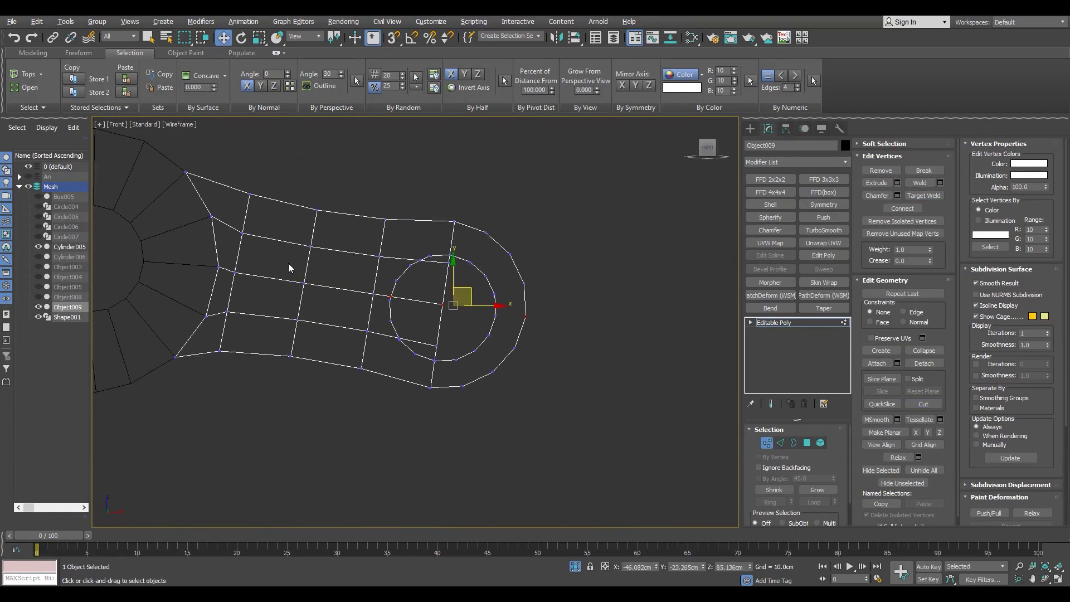
scroll(399, 242, "up", 3)
scroll(541, 259, "up", 1)
key("2")
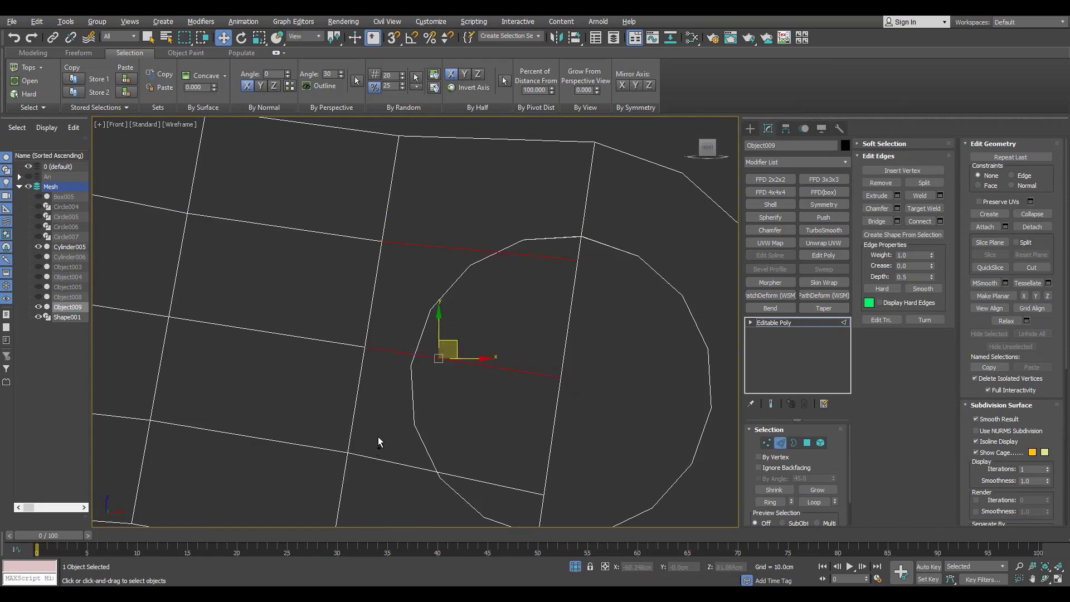
left_click(497, 473)
key("1")
scroll(462, 335, "down", 2)
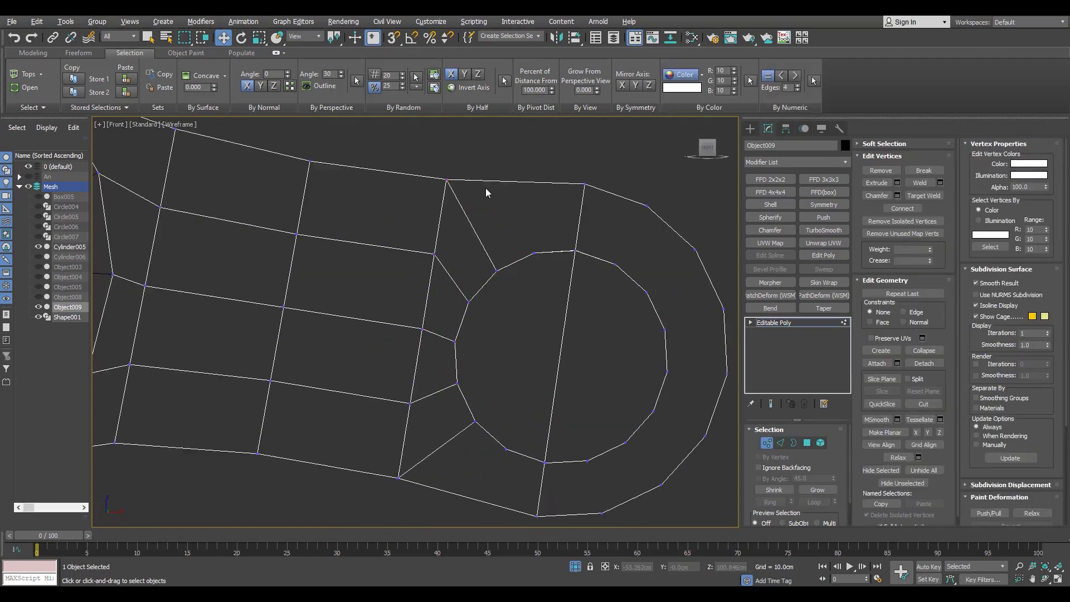
middle_click_drag(519, 201, 504, 202)
key("alt+c")
left_click(489, 449)
left_click(448, 495)
right_click(449, 497)
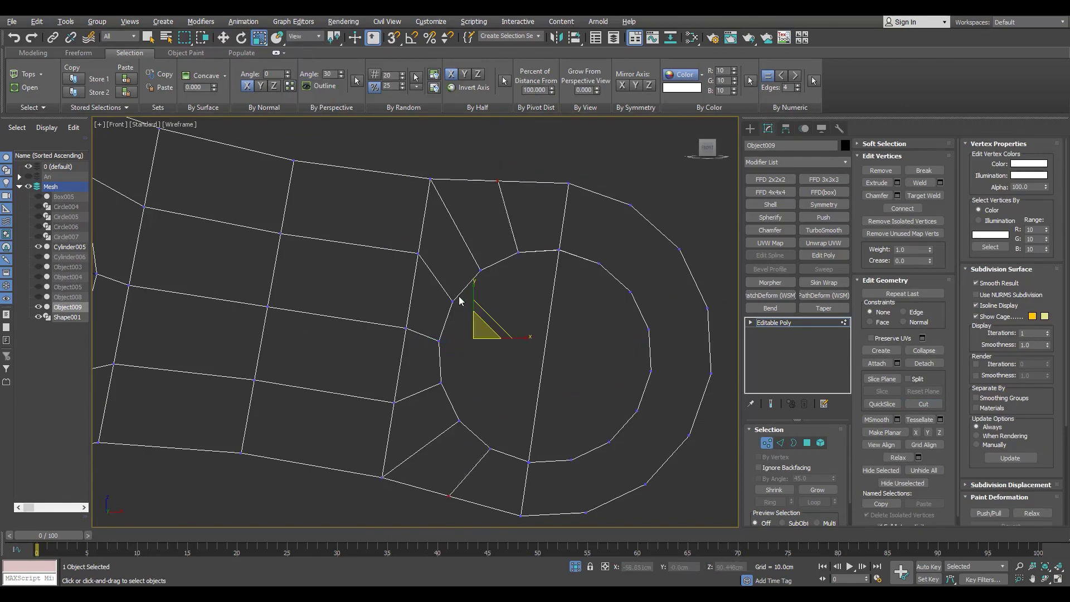
Step: Select vertex pairs along the arm's end edge on the circle's right side
middle_click_drag(477, 282, 480, 357)
scroll(597, 291, "up", 2)
left_click_drag(592, 410, 681, 399)
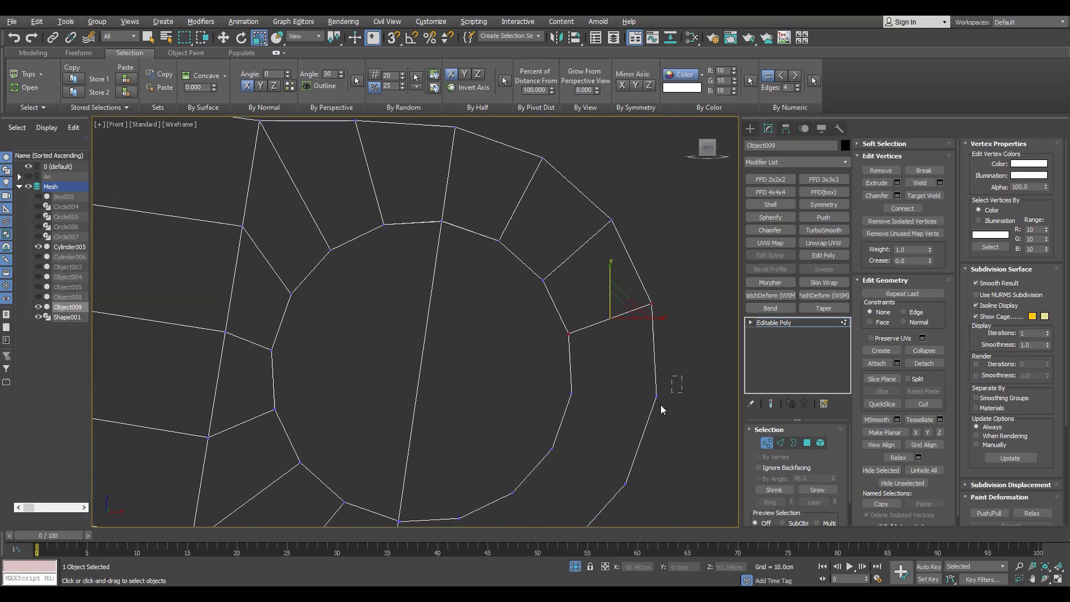
middle_click_drag(534, 490, 497, 352)
left_click_drag(543, 334, 463, 470)
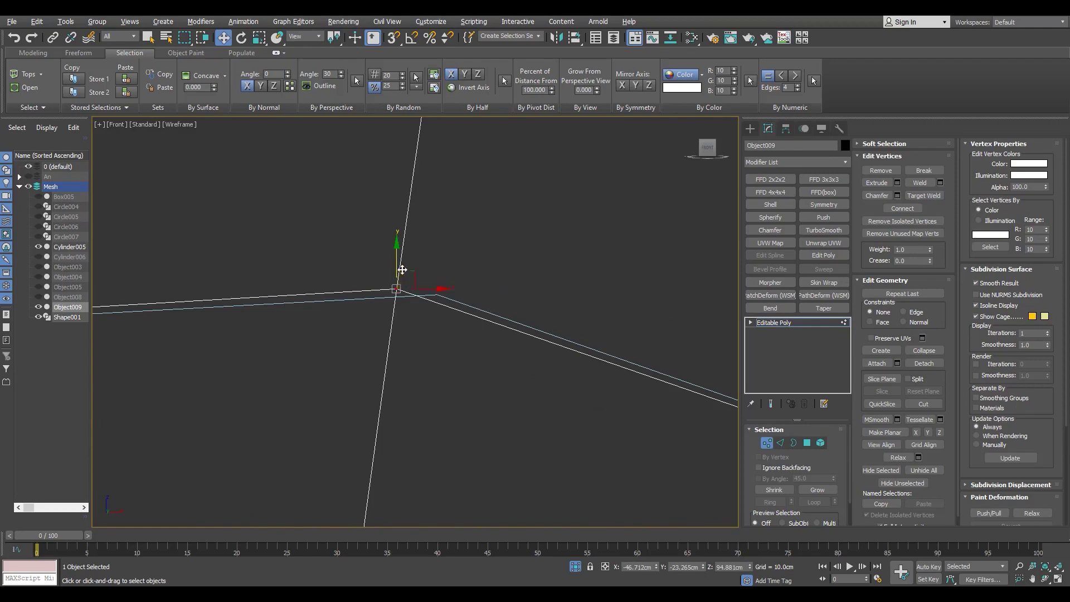
Step: View the arm edge-on in perspective with polygon and border selection modes
key("4")
key("p")
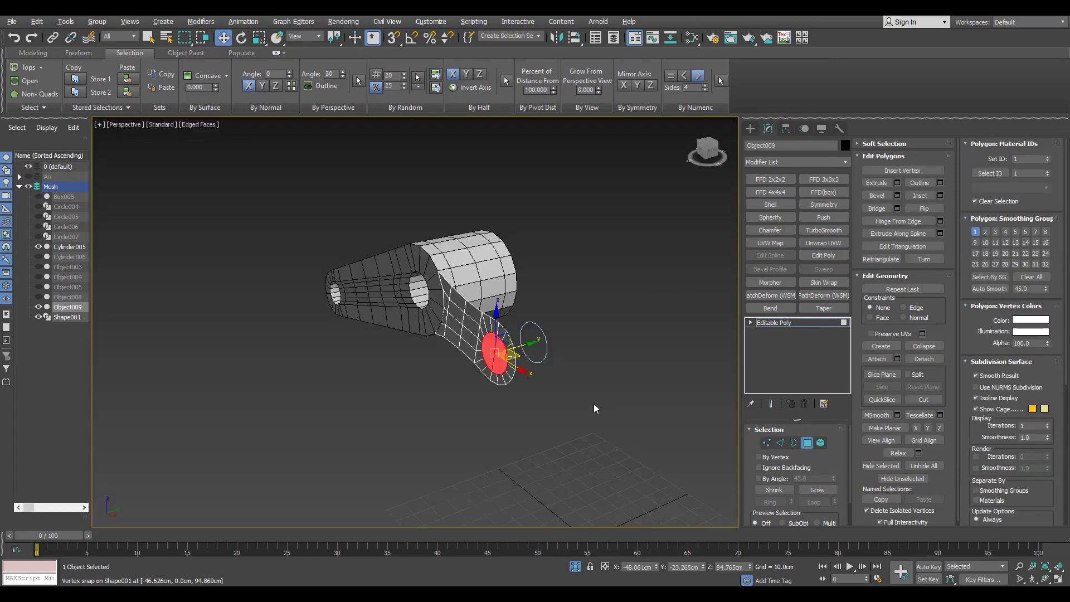
scroll(592, 405, "up", 3)
middle_click_drag(490, 349, 477, 286, "alt")
key("3")
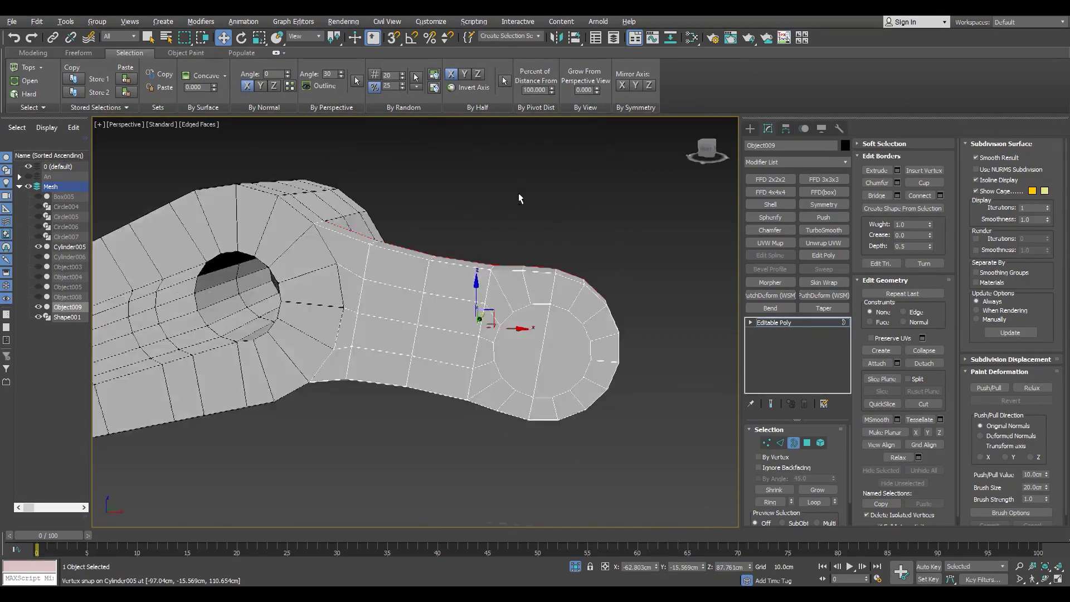
Step: Collapse Cylinder005's symmetry and attach the lever arm piece to it
left_click(344, 223)
key("F3")
key("F3")
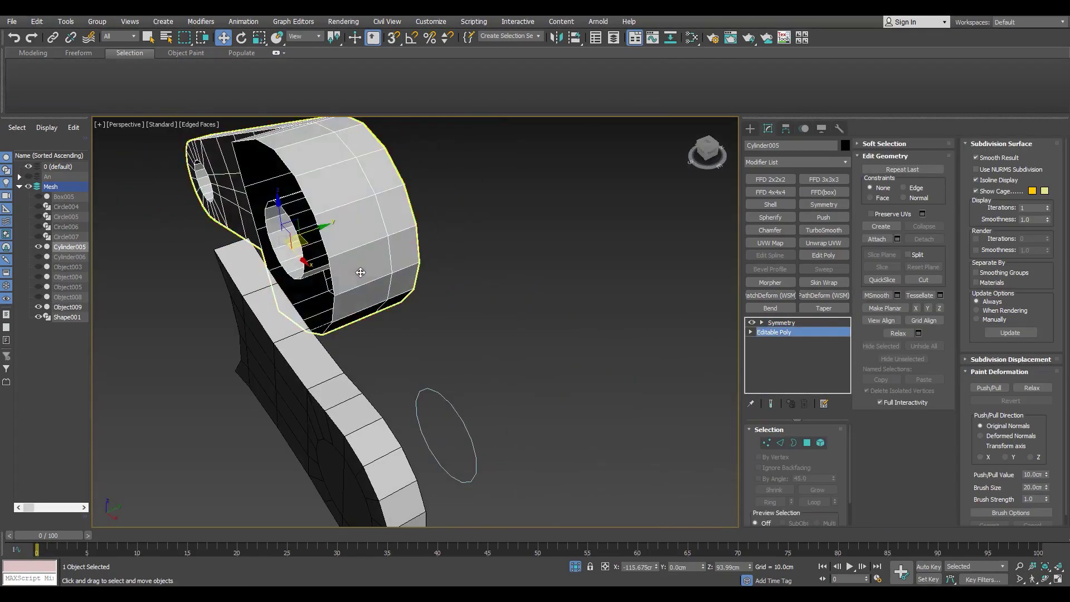
key("F3")
key("F3")
mouse_move(352, 226)
middle_mouse_down("alt")
mouse_move(344, 402)
mouse_move(357, 312)
middle_mouse_up("alt")
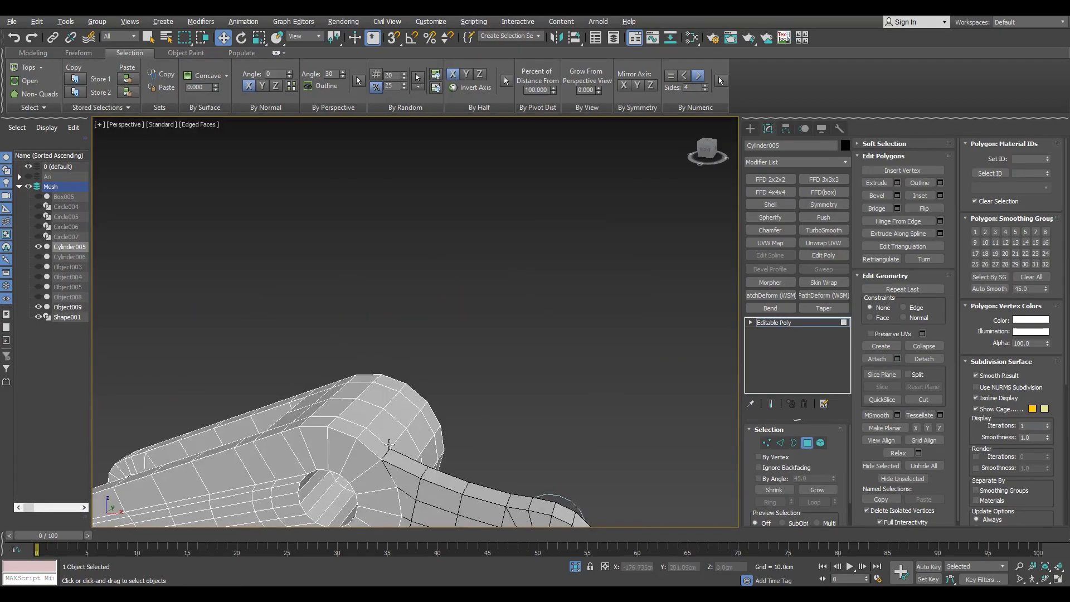
left_click(774, 323)
left_click(876, 239)
left_click(332, 442)
Step: Weld the overlapping seam vertices on the arm
key("F3")
key("1")
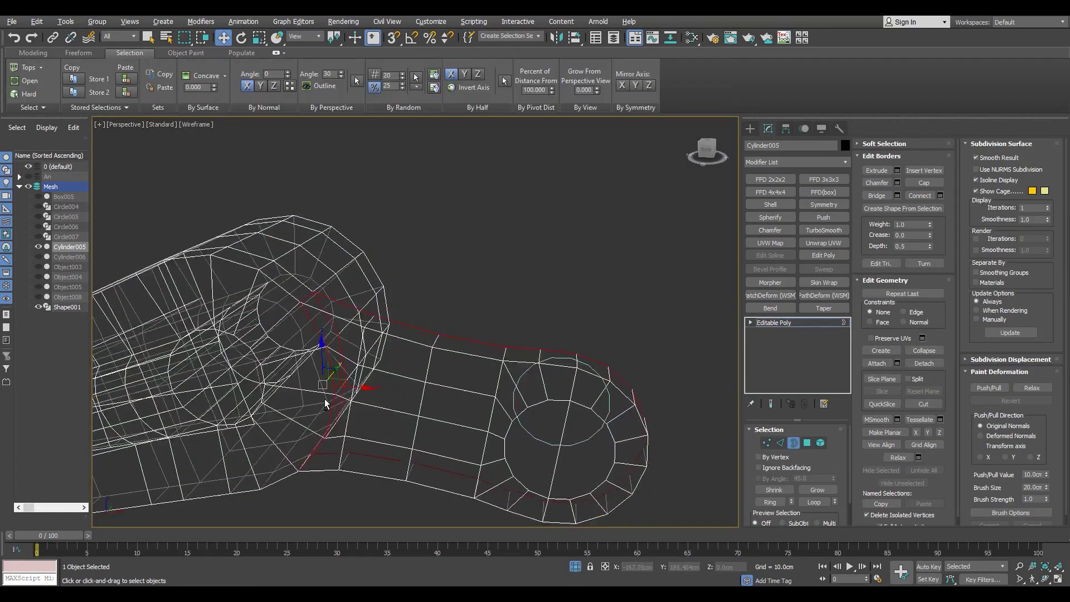
left_click(421, 368)
key("F3")
mouse_move(339, 399)
middle_mouse_down("alt")
mouse_move(353, 372)
mouse_move(318, 478)
mouse_move(189, 351)
mouse_move(513, 438)
mouse_move(518, 363)
mouse_move(569, 407)
mouse_move(553, 363)
mouse_move(438, 372)
mouse_move(367, 350)
mouse_move(357, 335)
mouse_move(390, 345)
mouse_move(413, 323)
middle_mouse_up("alt")
Step: Select polygons near the arm's end and detach them as Object009
key("4")
left_click(512, 438)
scroll(518, 364, "up", 3)
scroll(367, 349, "up", 5)
left_click(413, 323)
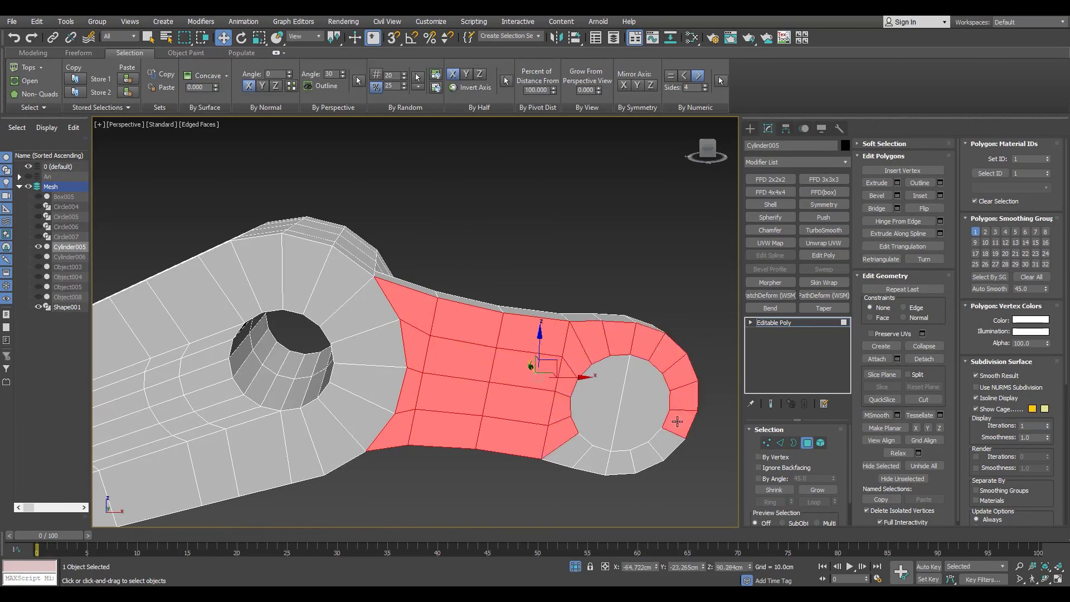
left_click(923, 358)
key("Return")
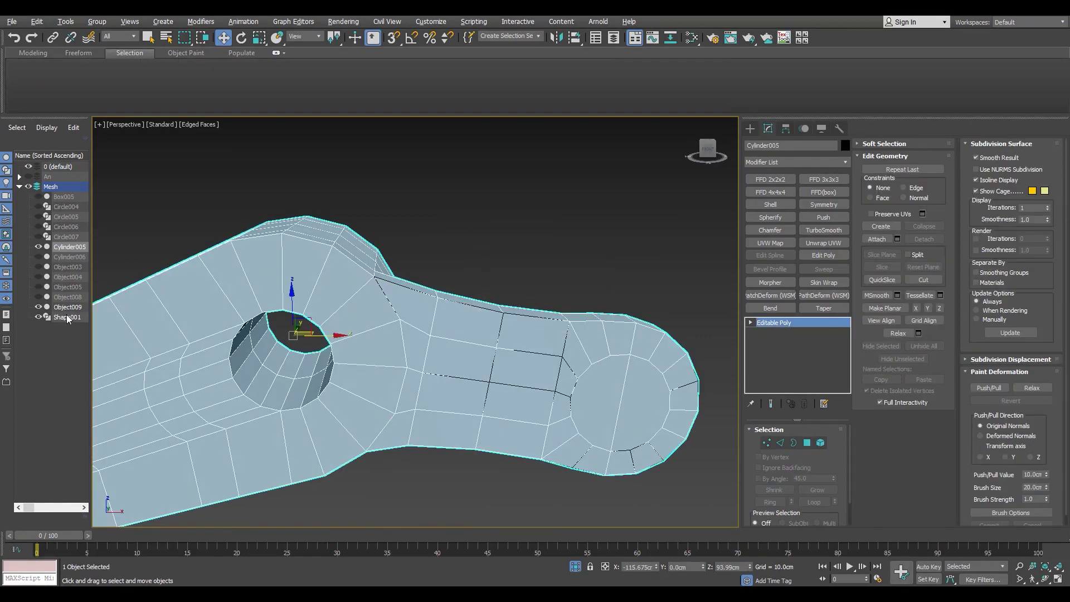
left_click(501, 362)
mouse_move(501, 362)
middle_mouse_down("alt")
mouse_move(378, 349)
mouse_move(423, 334)
middle_mouse_up("alt")
Step: Reattach Object009 to the lever arm and weld its seam vertices
left_click(786, 128)
left_click(768, 128)
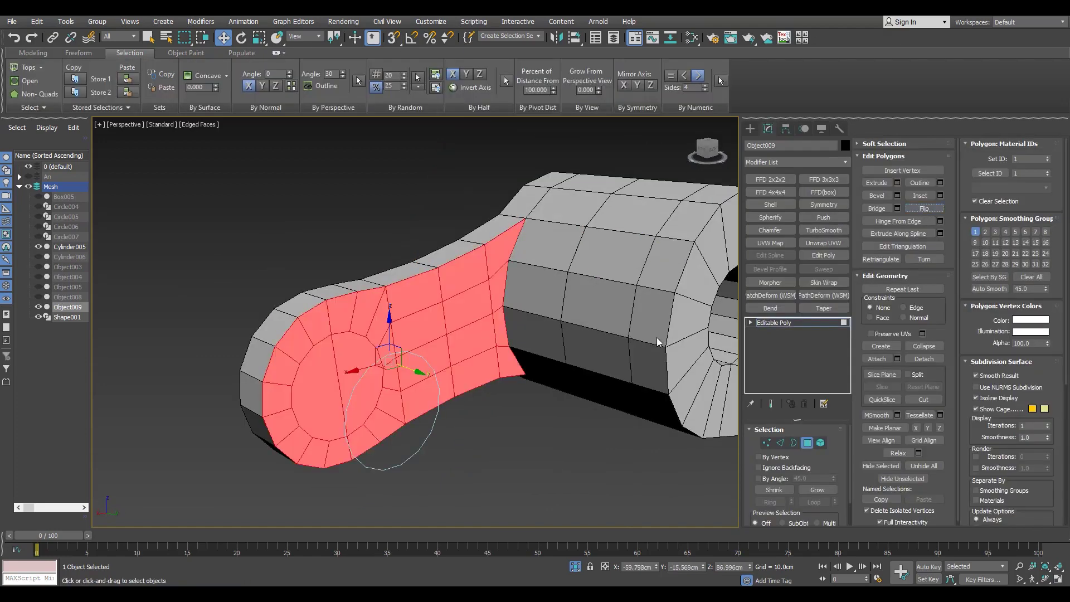
middle_click_drag(501, 312, 563, 292, "alt")
key("ctrl+z")
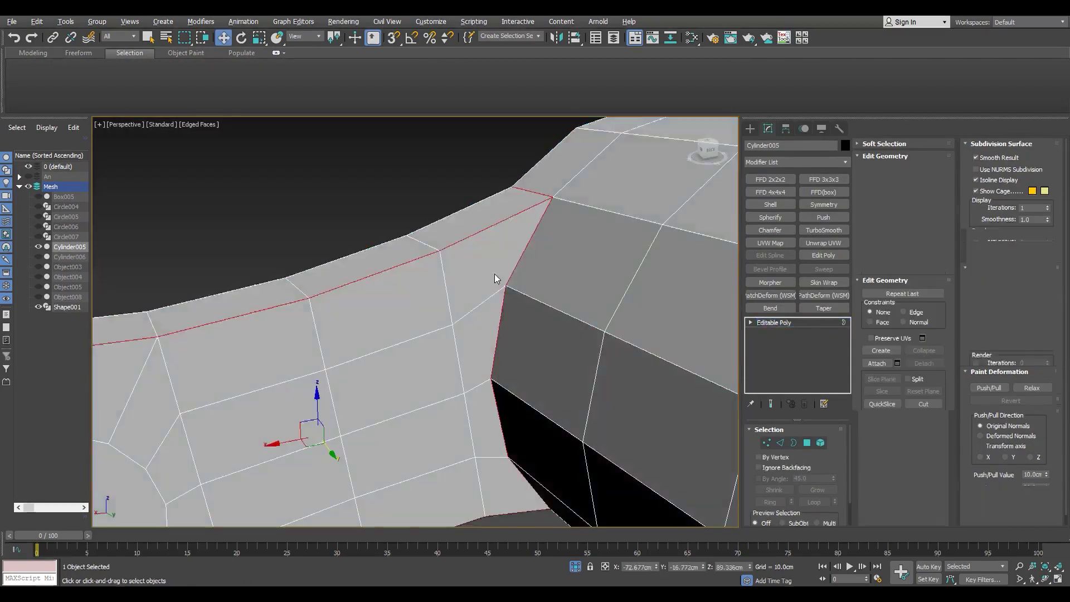
key("F3")
left_click(793, 442)
key("1")
left_click(422, 367)
mouse_move(439, 359)
middle_mouse_down("alt")
mouse_move(467, 310)
mouse_move(438, 316)
middle_mouse_up("alt")
Step: Inspect the faces and edges at the arm's end in each selection mode
key("4")
left_click(443, 300)
key("2")
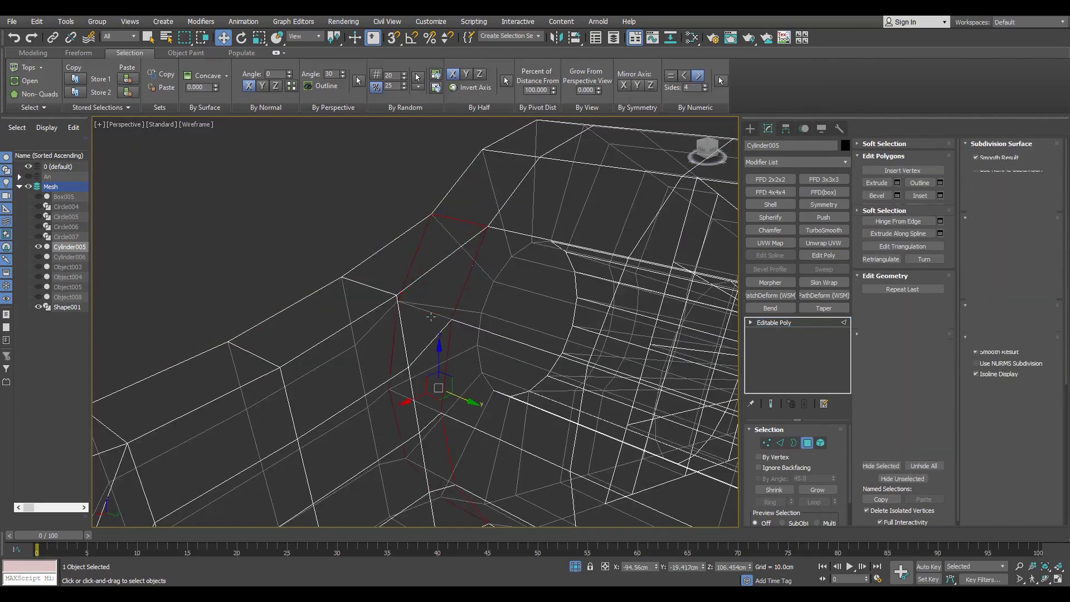
scroll(430, 420, "down", 5)
scroll(395, 412, "up", 6)
left_click(396, 411)
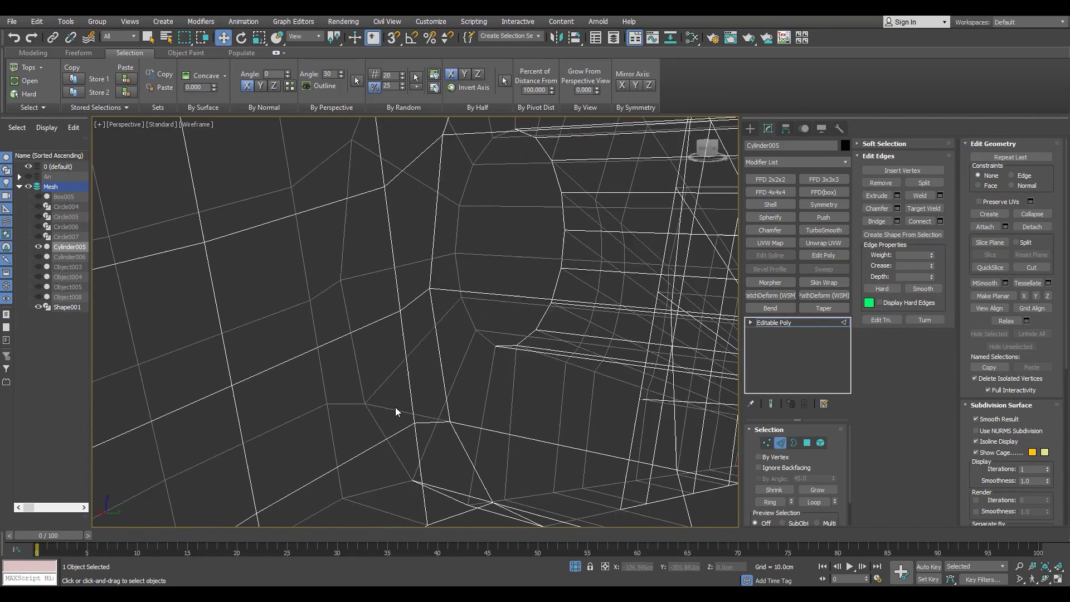
key("F3")
key("1")
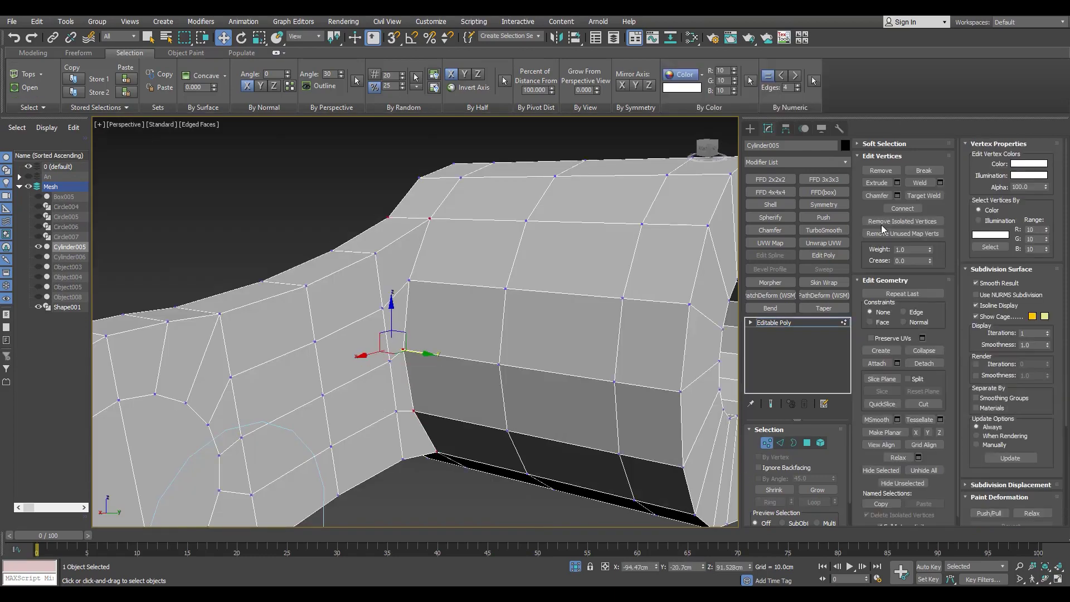
key("4")
scroll(482, 305, "down", 5)
Step: Select the circular end cap polygon and Bridge it into a through hole
mouse_move(482, 304)
middle_mouse_down("alt")
mouse_move(511, 399)
mouse_move(542, 378)
middle_mouse_up("alt")
scroll(511, 399, "up", 3)
left_click(511, 399)
scroll(542, 378, "up", 2)
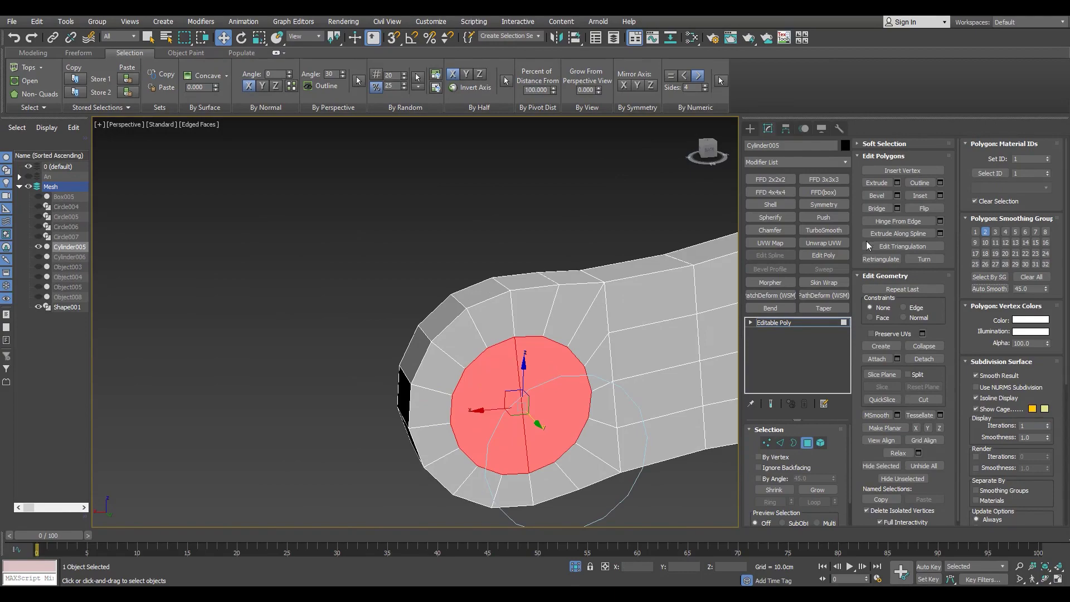
middle_click_drag(549, 435, 499, 418)
left_click(876, 208)
scroll(306, 470, "down", 5)
scroll(405, 335, "up", 4)
key("alt+q")
key("alt+w")
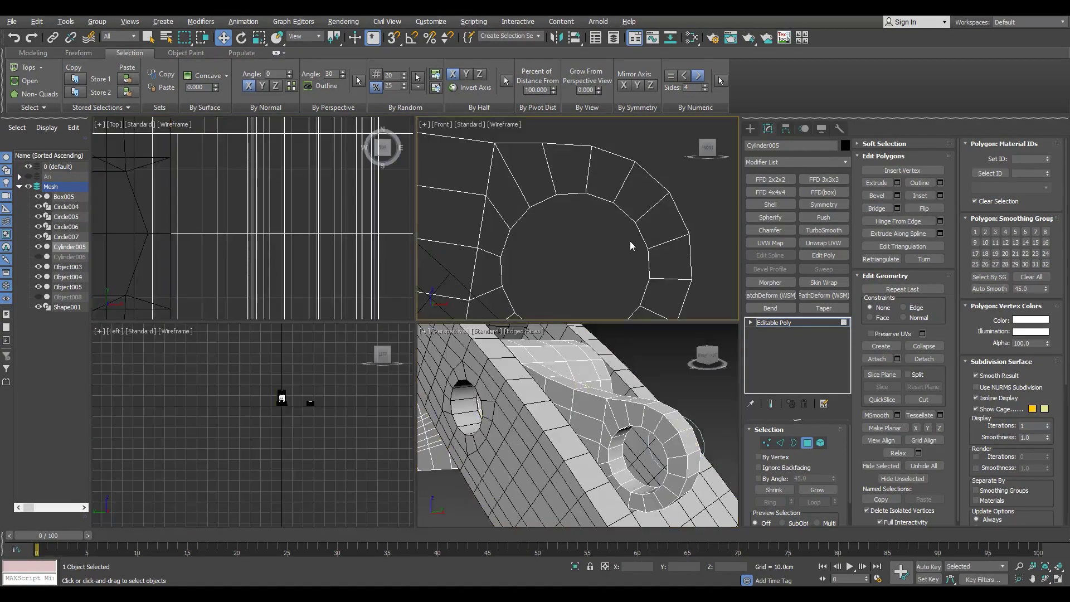
Step: Scale the vertical polygon loop in the middle of the lever arm
key("alt+w")
left_click(467, 258)
left_click(443, 212, "shift")
key("r")
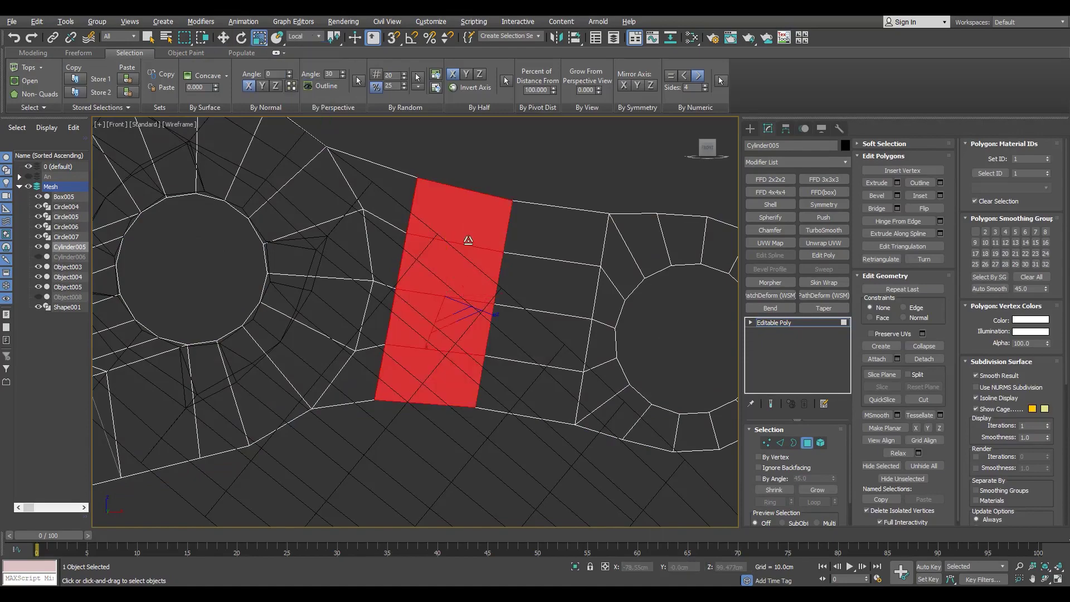
left_click_drag(468, 233, 479, 262)
Step: Zoom in on the scaled arm in perspective at vertex level
key("alt+w")
key("alt+w")
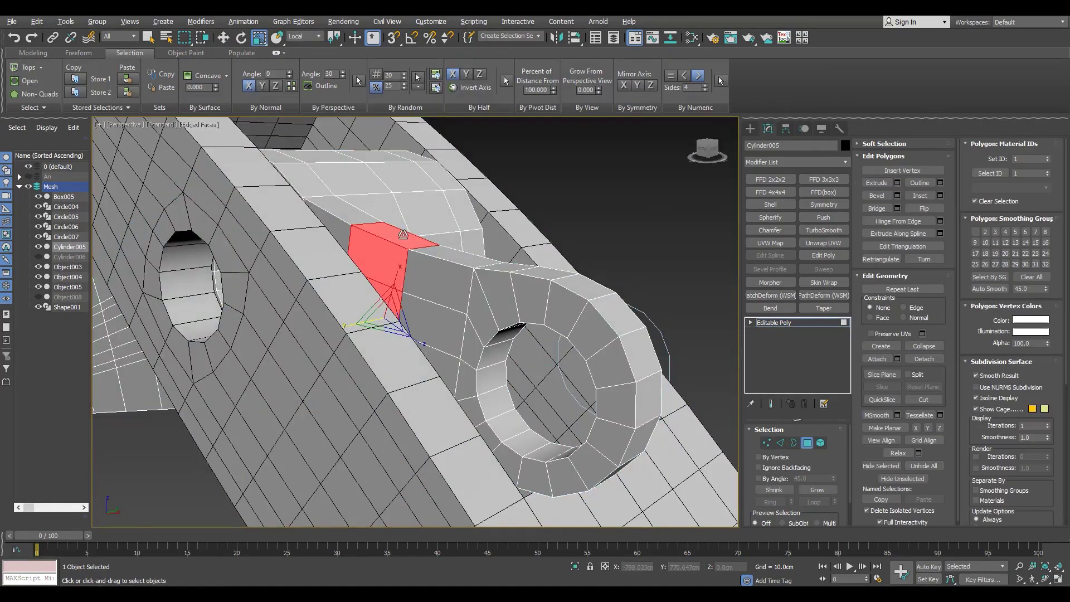
key("alt+w")
scroll(506, 401, "down", 3)
key("1")
scroll(479, 223, "up", 3)
scroll(480, 239, "down", 3)
scroll(483, 295, "down", 3)
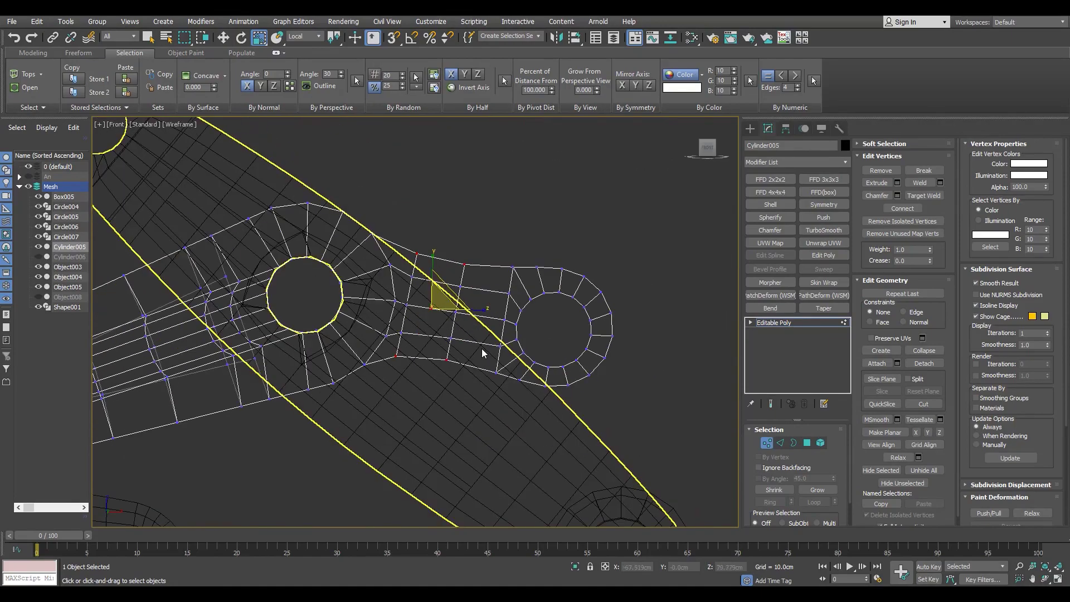
key("p")
scroll(469, 379, "up", 2)
scroll(470, 379, "down", 3)
Step: Orbit down onto the arm, checking its edges and polygons
key("2")
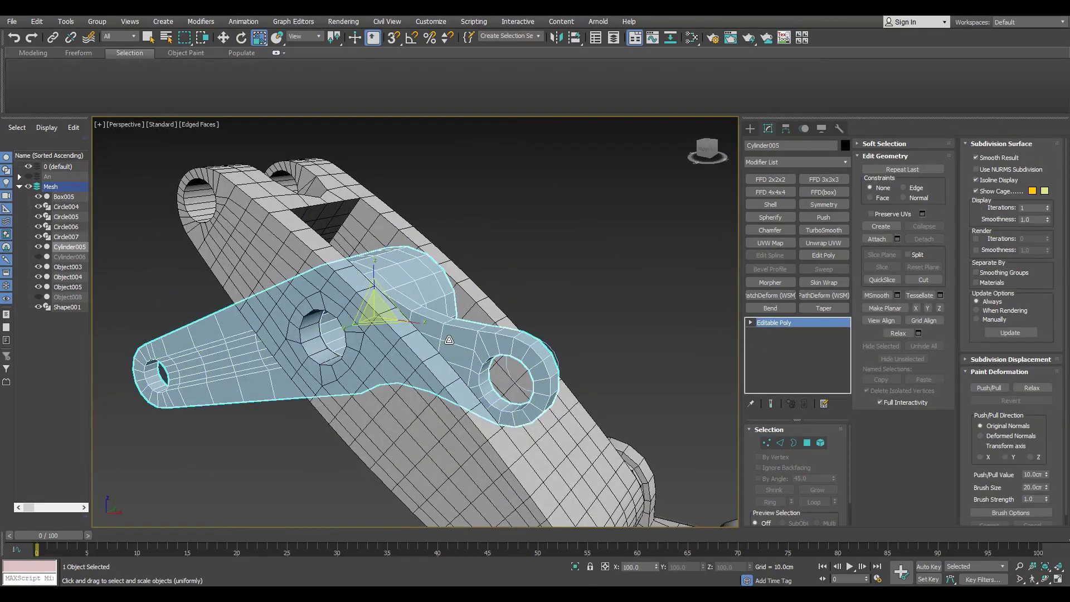
middle_click_drag(592, 366, 333, 334, "alt")
scroll(333, 334, "up", 3)
scroll(340, 334, "down", 3)
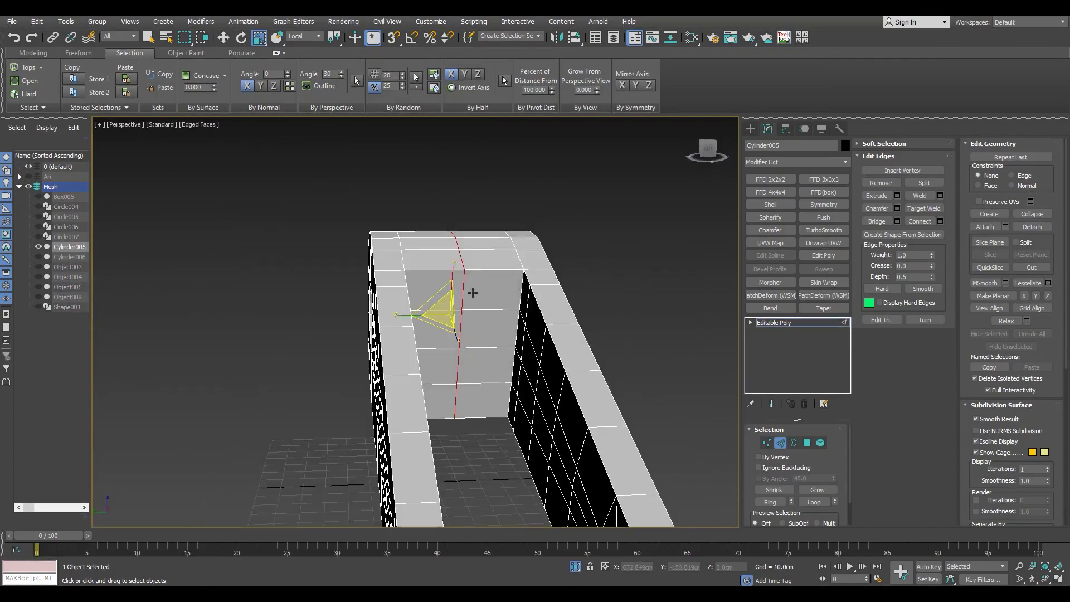
key("4")
Step: Isolate the lever arm and select the nut element around its hole
key("2")
key("alt+q")
middle_click_drag(582, 339, 459, 310, "alt")
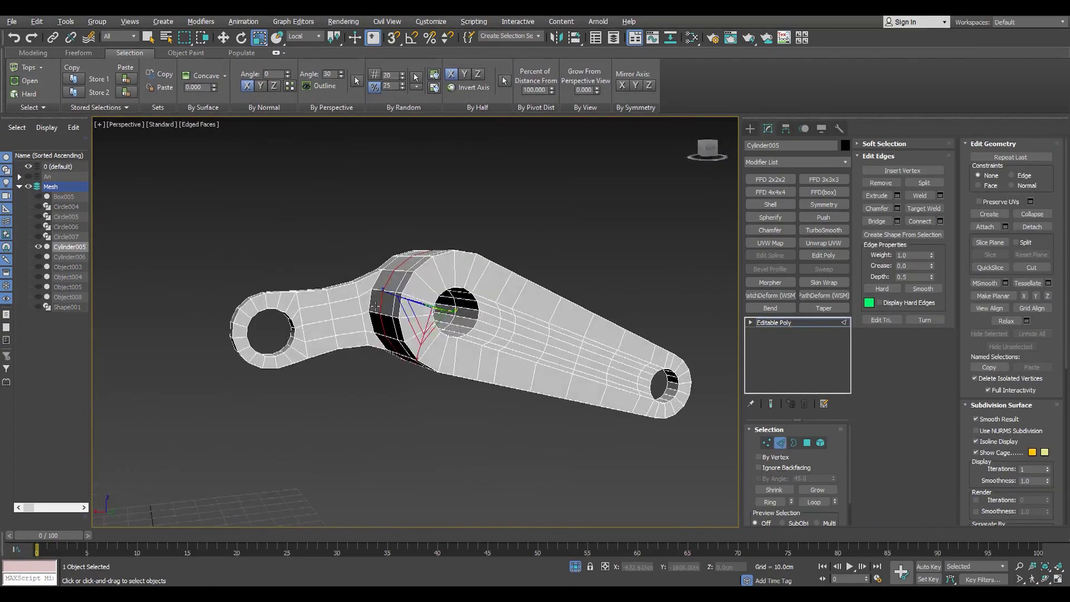
scroll(458, 310, "up", 4)
key("4")
key("5")
left_click(422, 359)
Step: Mirror the arm with a Symmetry modifier on Z with Flip checked
left_click(824, 204)
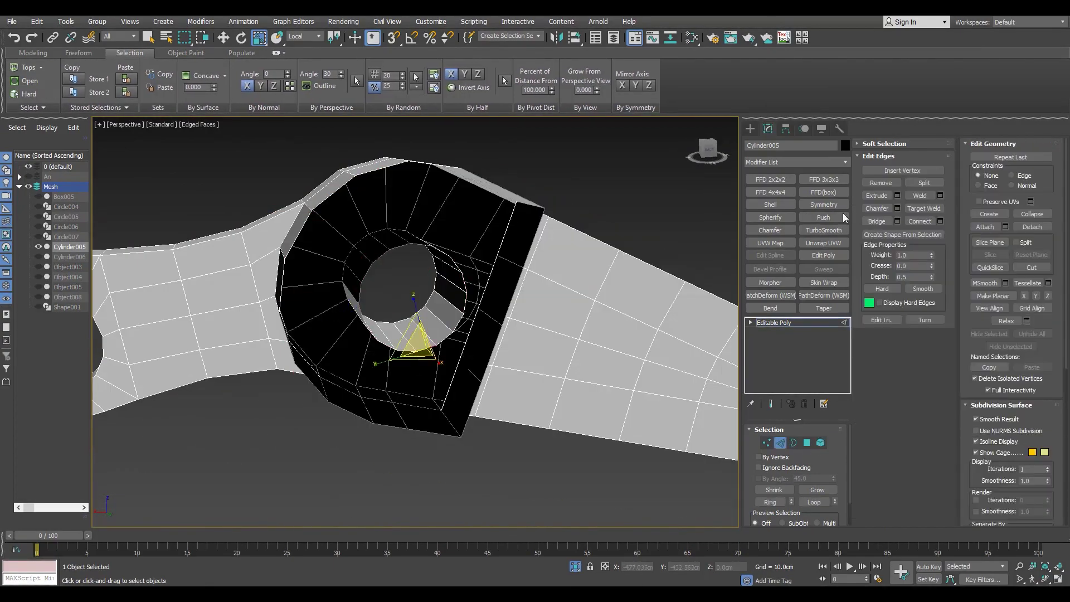
scroll(423, 334, "down", 3)
middle_click_drag(423, 334, 501, 346, "alt")
left_click(811, 451)
left_click(773, 463)
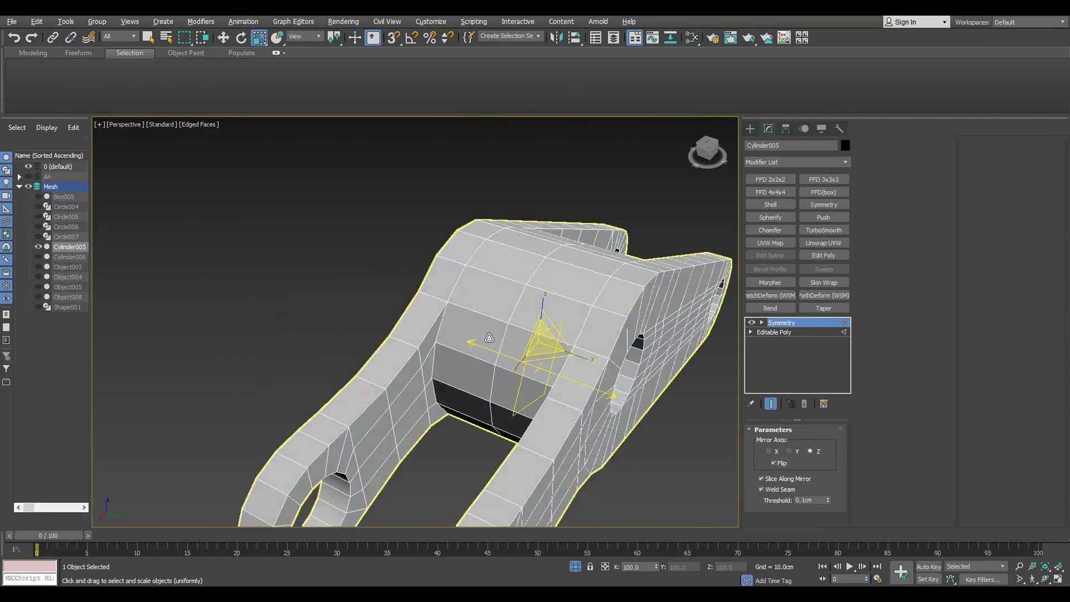
middle_click_drag(423, 335, 390, 311, "alt")
scroll(390, 312, "up", 4)
scroll(276, 231, "up", 2)
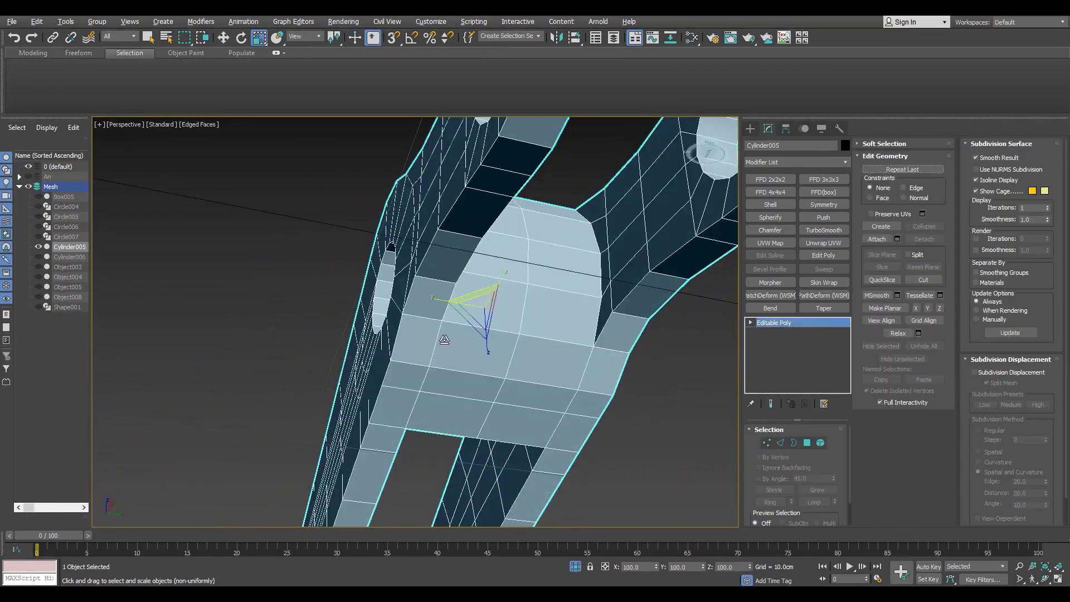
scroll(441, 336, "down", 3)
middle_click_drag(442, 337, 446, 334, "alt")
scroll(355, 308, "up", 3)
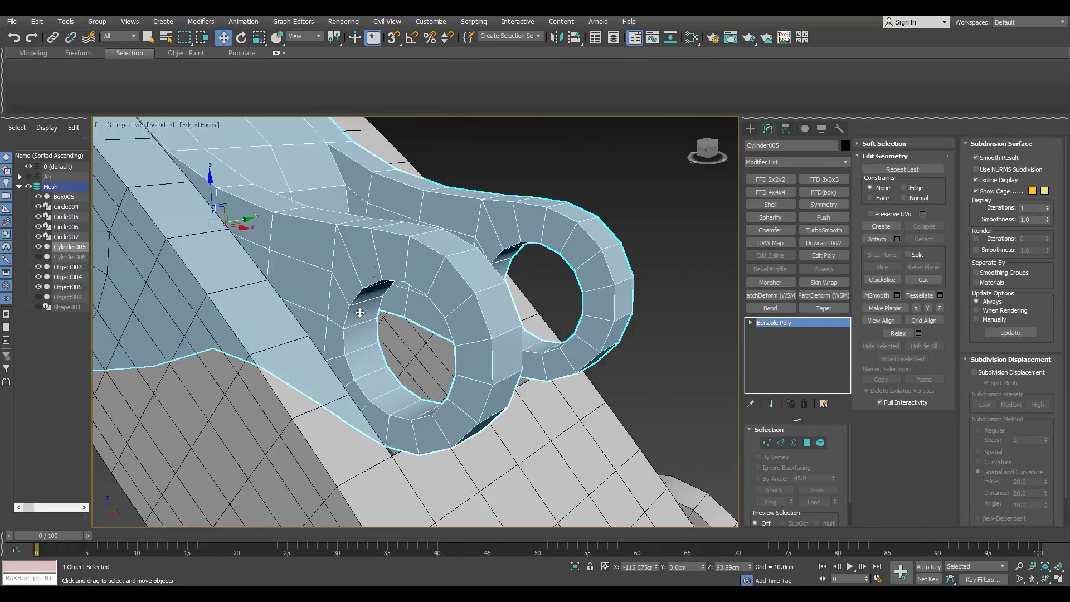
Step: Detach the hole cap faces as Object009 and select the new object
left_click(570, 305)
left_click(775, 322)
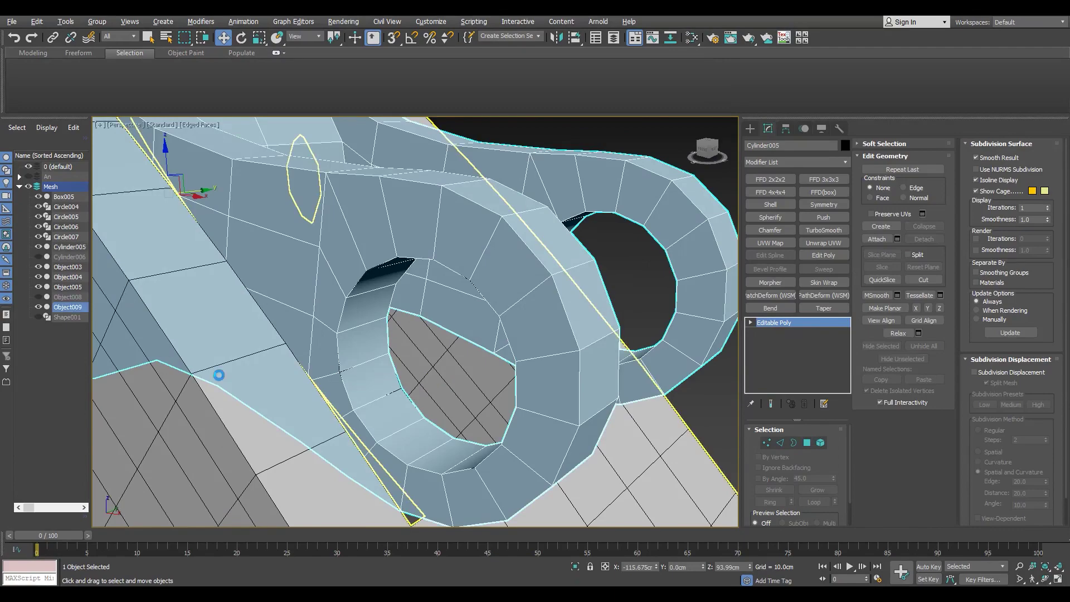
left_click(785, 129)
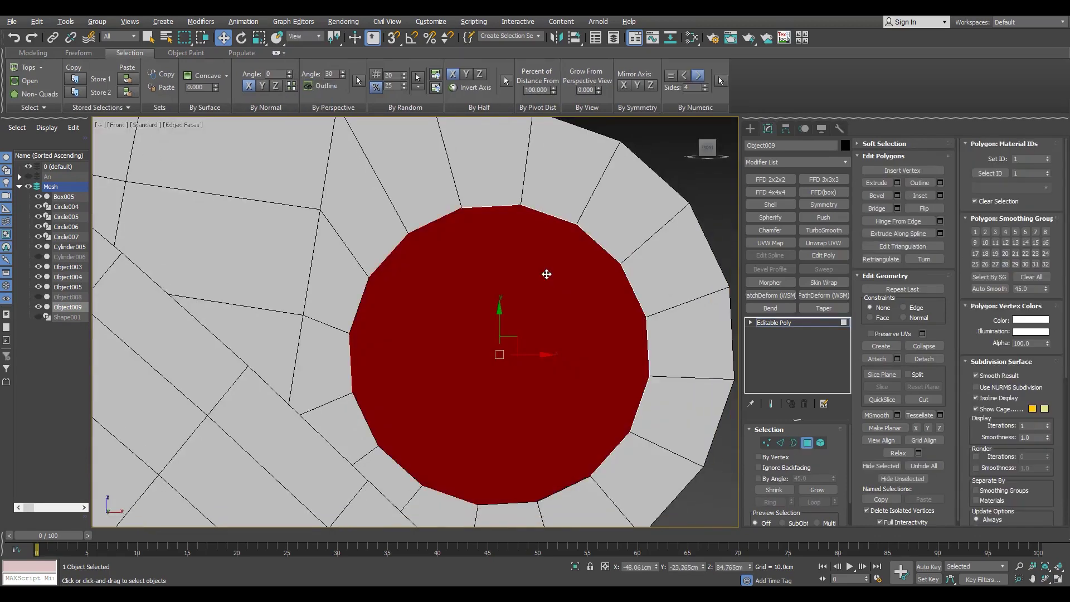
Step: Bevel the cap polygon with a -0.404cm outline and shrink it slightly
left_click_drag(431, 361, 432, 174)
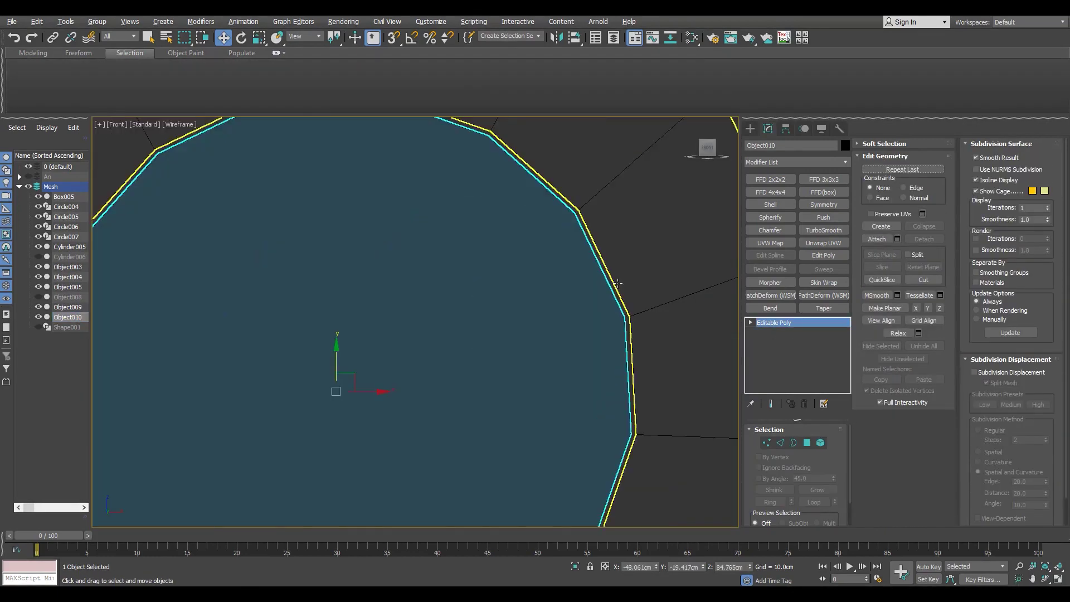
scroll(617, 283, "down", 5)
scroll(492, 336, "up", 2)
key("r")
left_click_drag(441, 340, 436, 350)
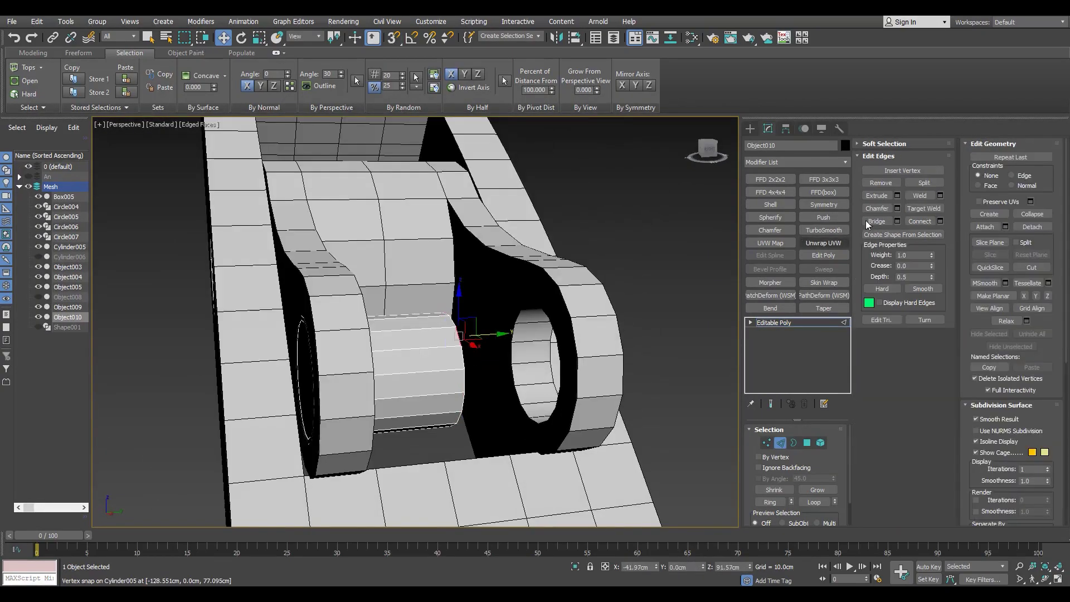
Step: Add a Symmetry modifier to Object010 with Flip, comparing it against Object009
left_click(813, 205)
left_click(789, 451)
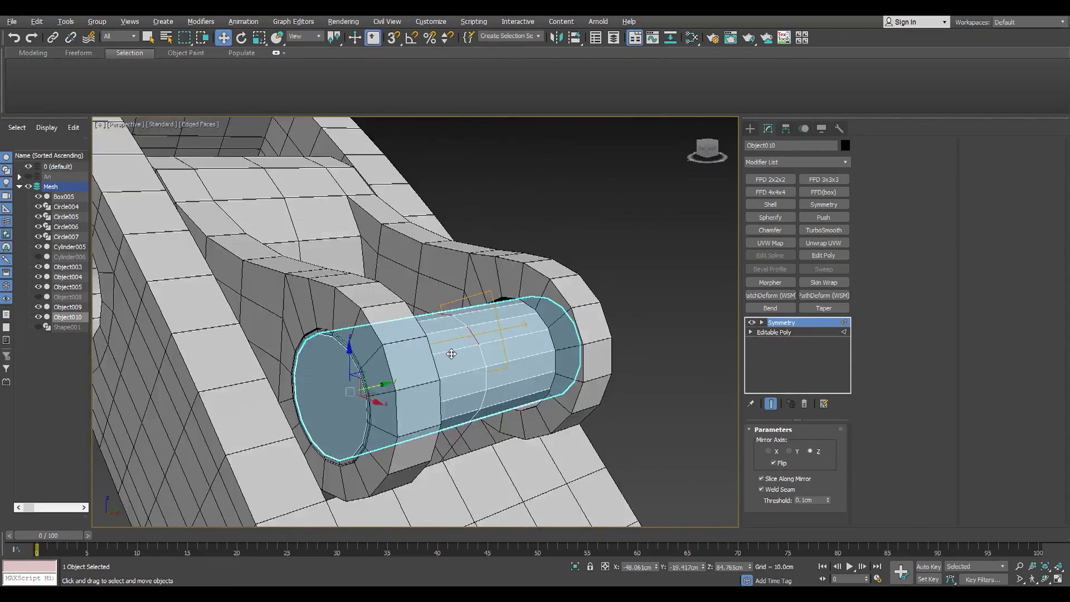
left_click(358, 372)
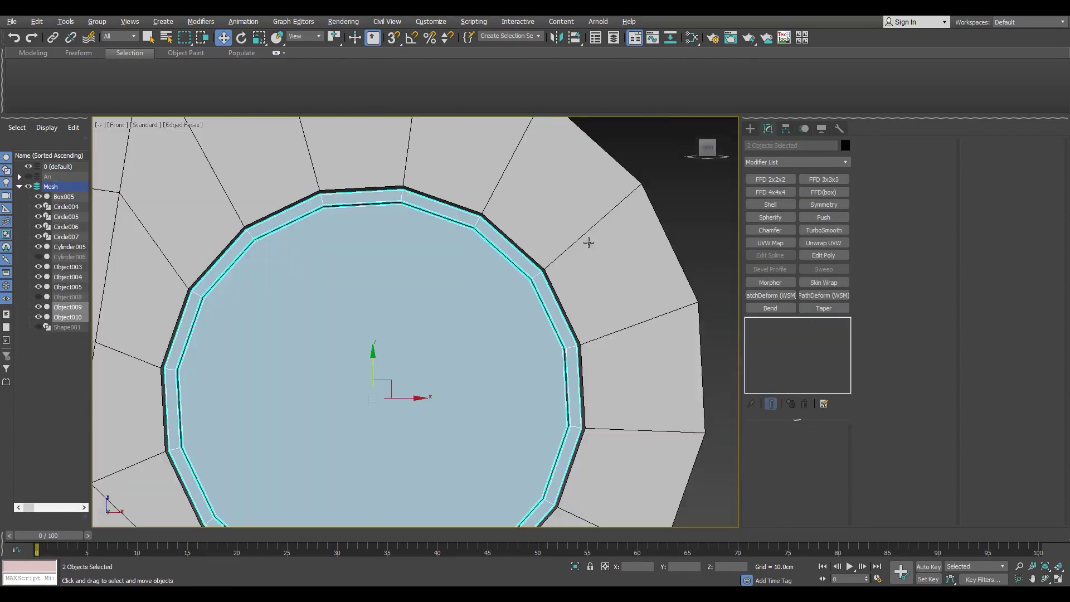
scroll(564, 223, "up", 3)
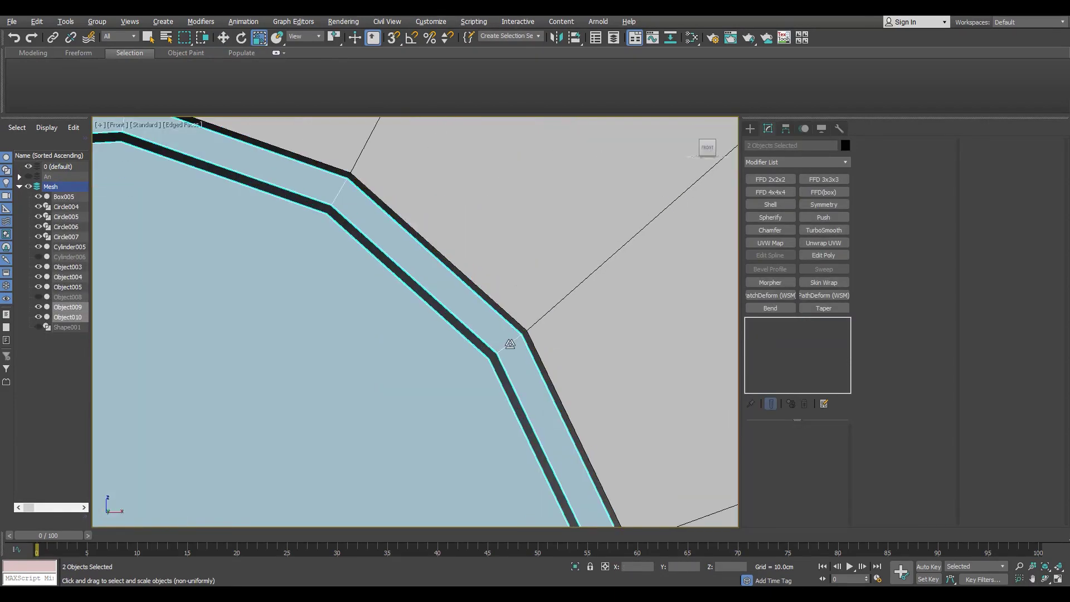
left_click(459, 380)
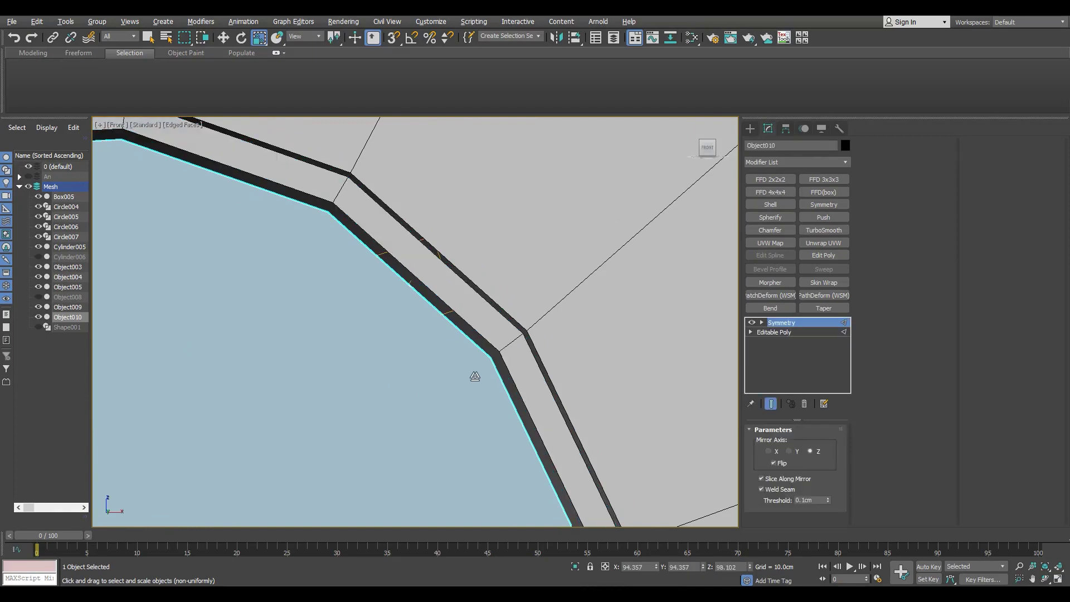
Step: Orbit the Perspective view end-on to check the pin's fit in the lugs
scroll(475, 376, "down", 5)
scroll(400, 260, "up", 5)
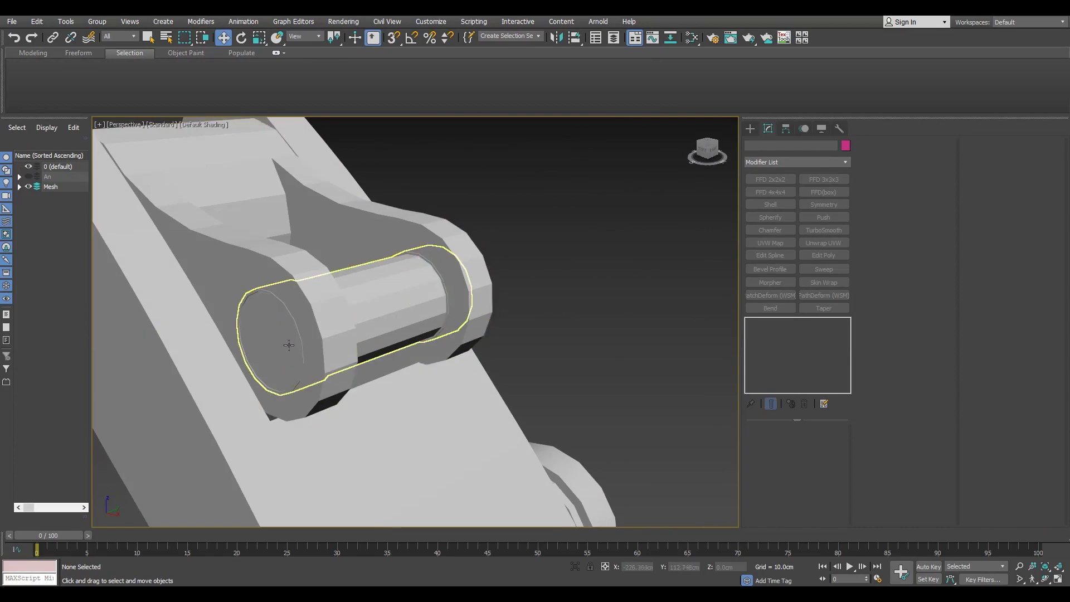
middle_click_drag(289, 344, 290, 312, "alt")
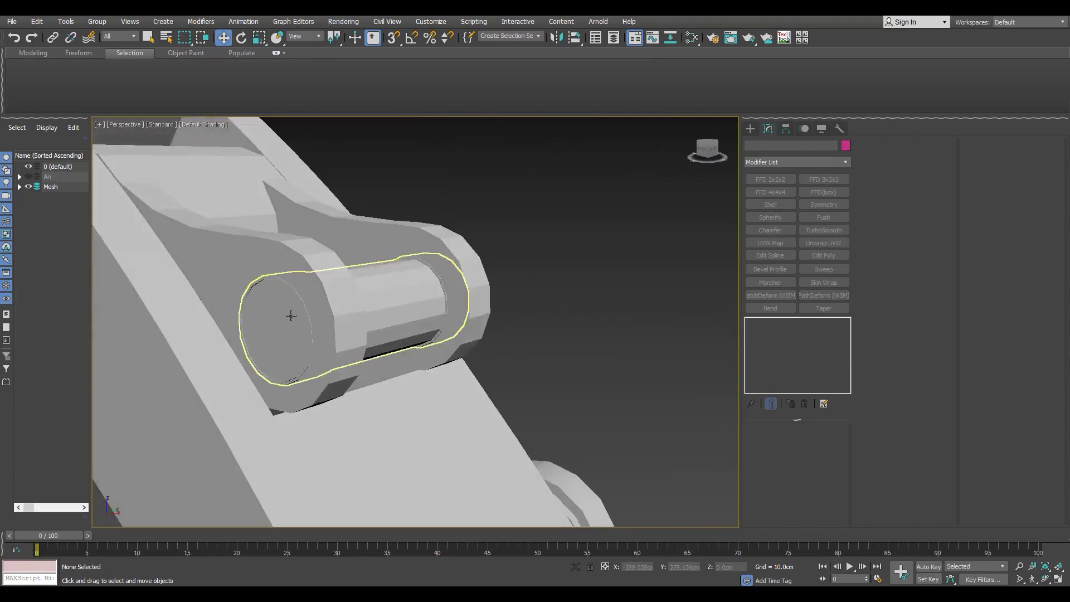
scroll(289, 312, "down", 5)
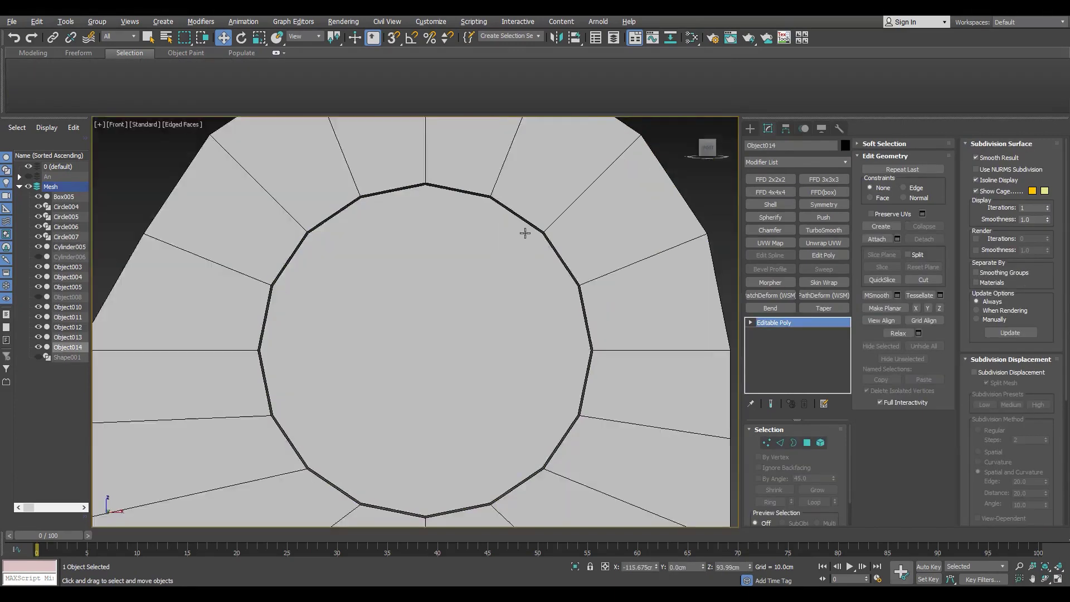
Step: Create Spring001 from Dynamics Objects over the circle and show its Modify parameters
key("alt+q")
left_click(557, 234)
left_click(750, 129)
left_click(767, 159)
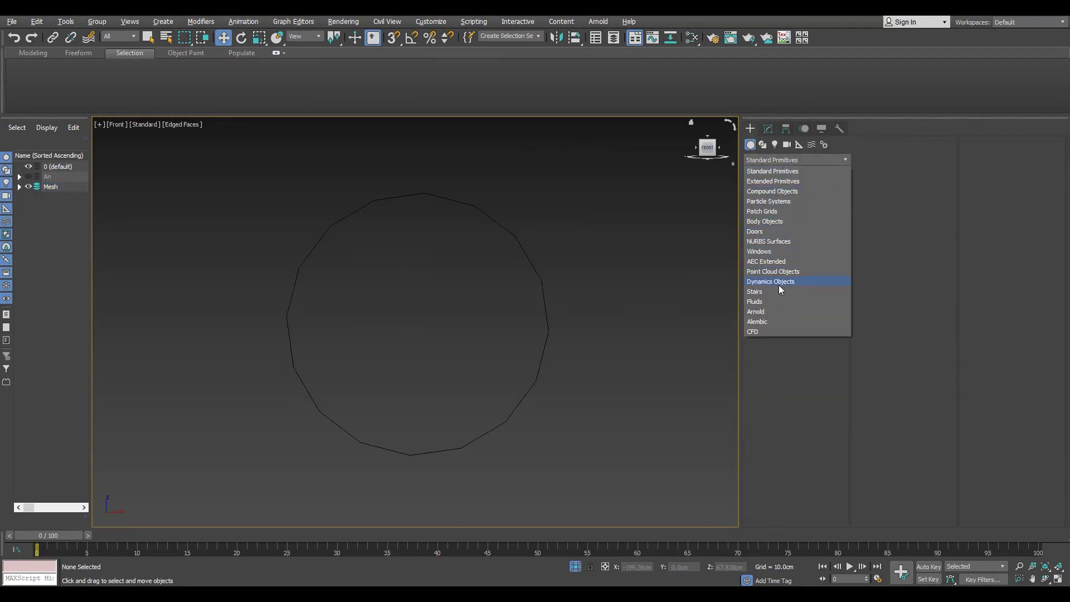
left_click(774, 195)
right_click(473, 279)
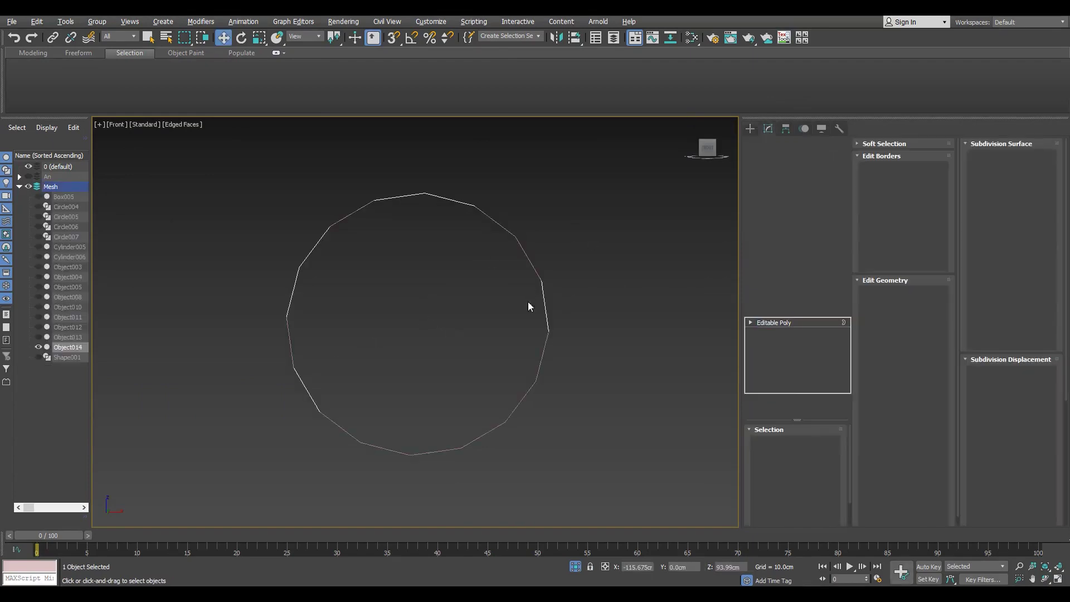
key("alt+w")
key("alt+w")
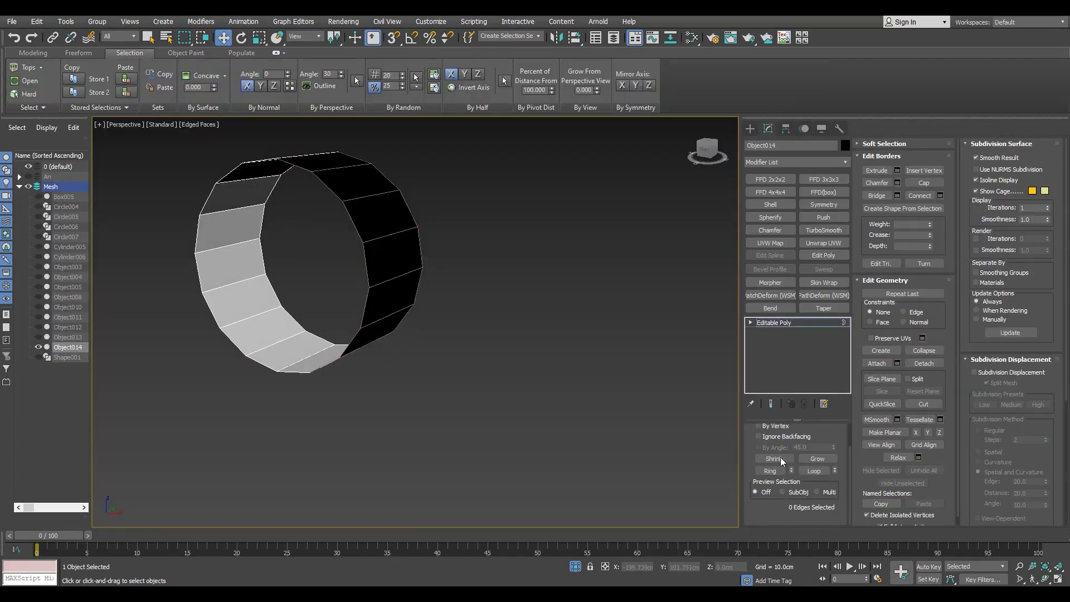
key("1")
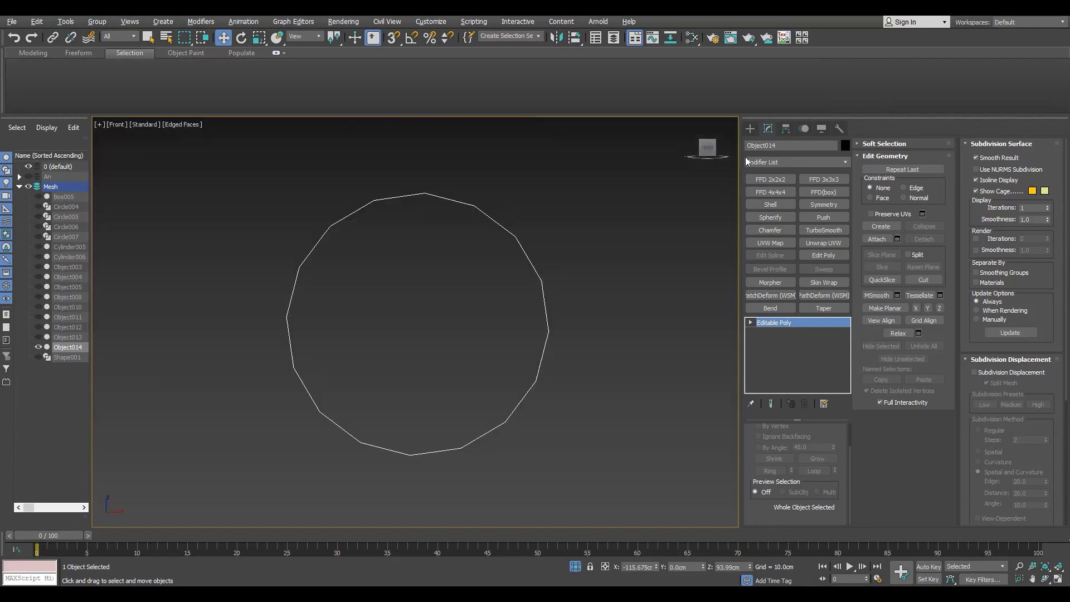
left_click(773, 195)
left_click(768, 128)
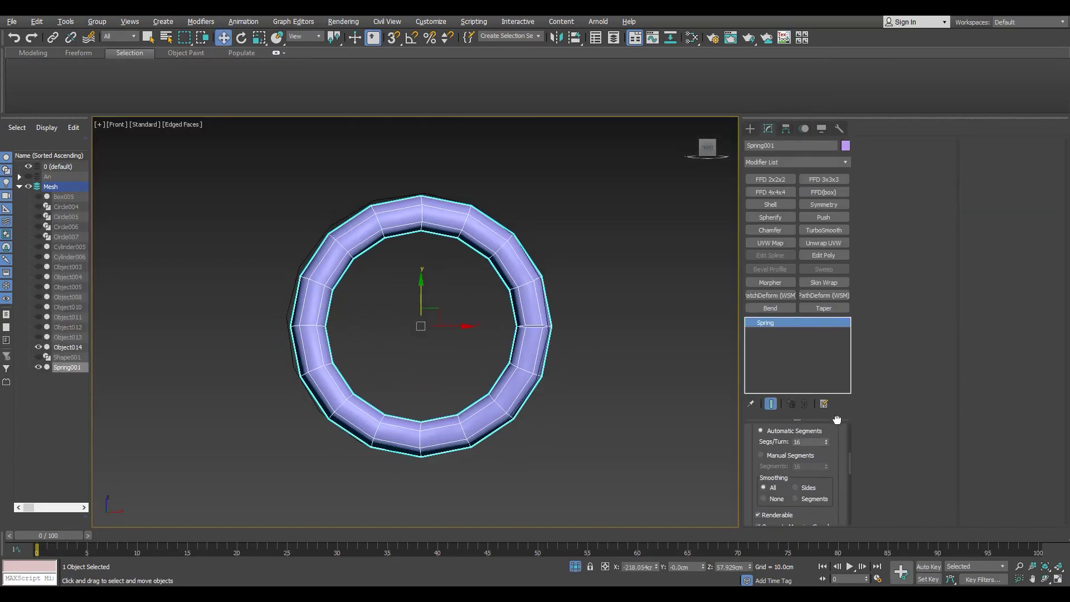
Step: Give the spring a Rectangular wire section and 5 turns
left_click(770, 472)
scroll(540, 329, "up", 3)
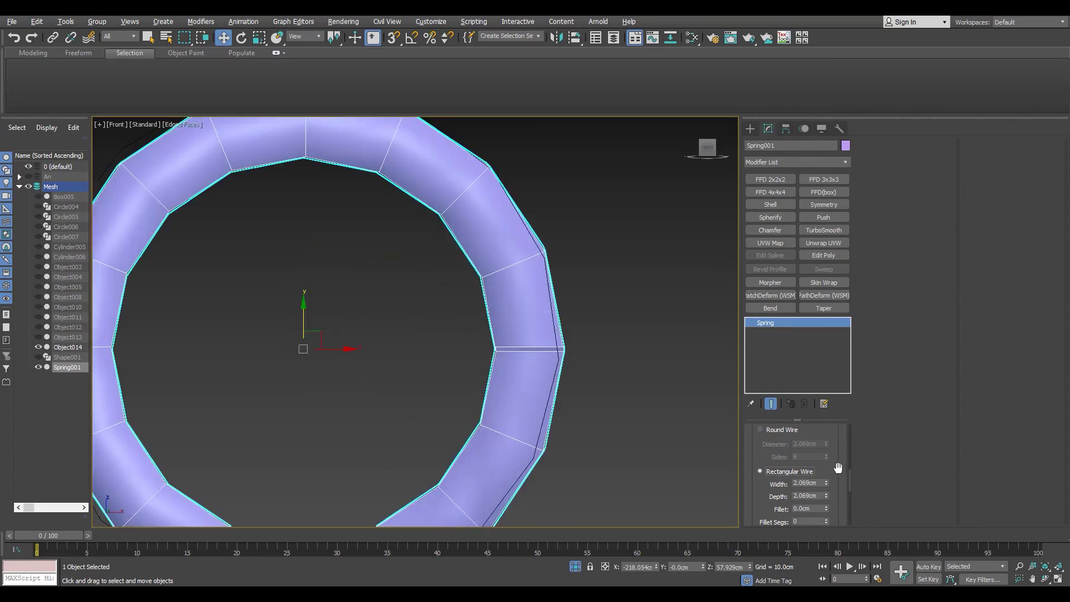
key("p")
scroll(834, 471, "up", 2)
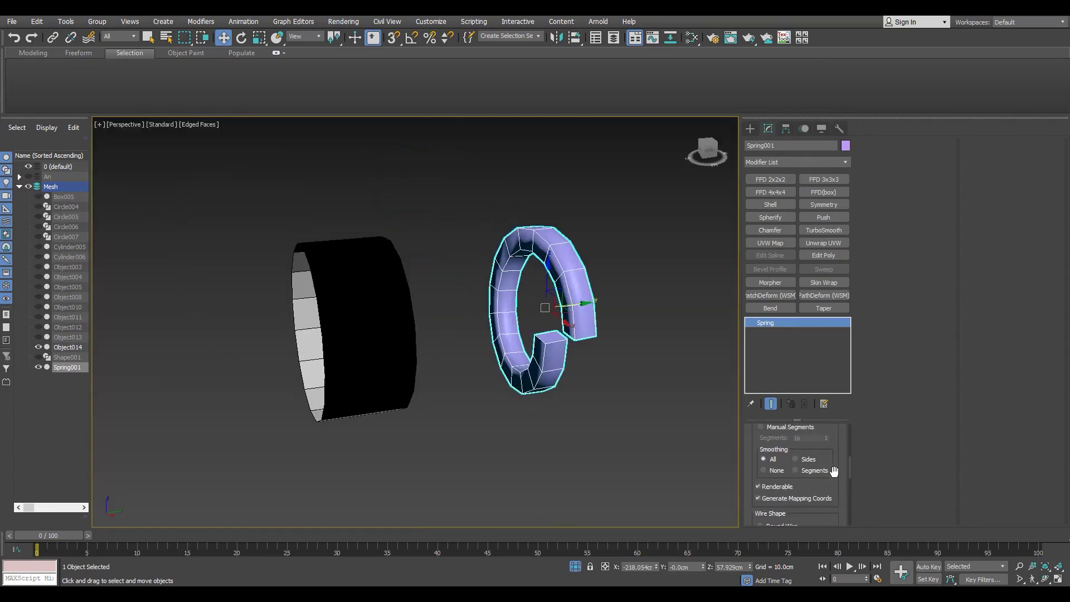
type("5")
key("Return")
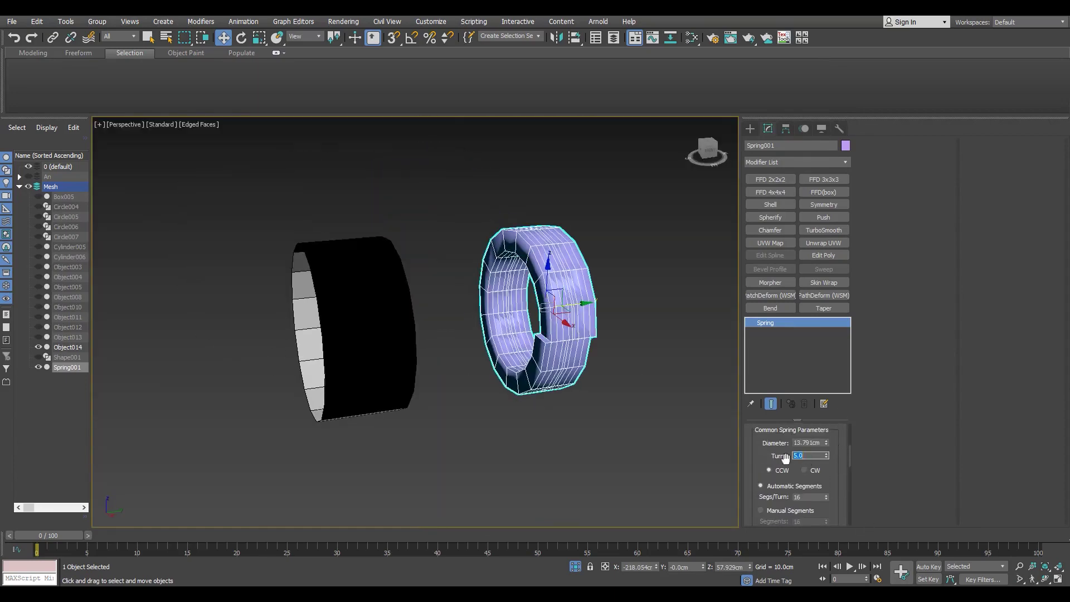
Step: Move the spring into the black cylinder
scroll(839, 434, "down", 2)
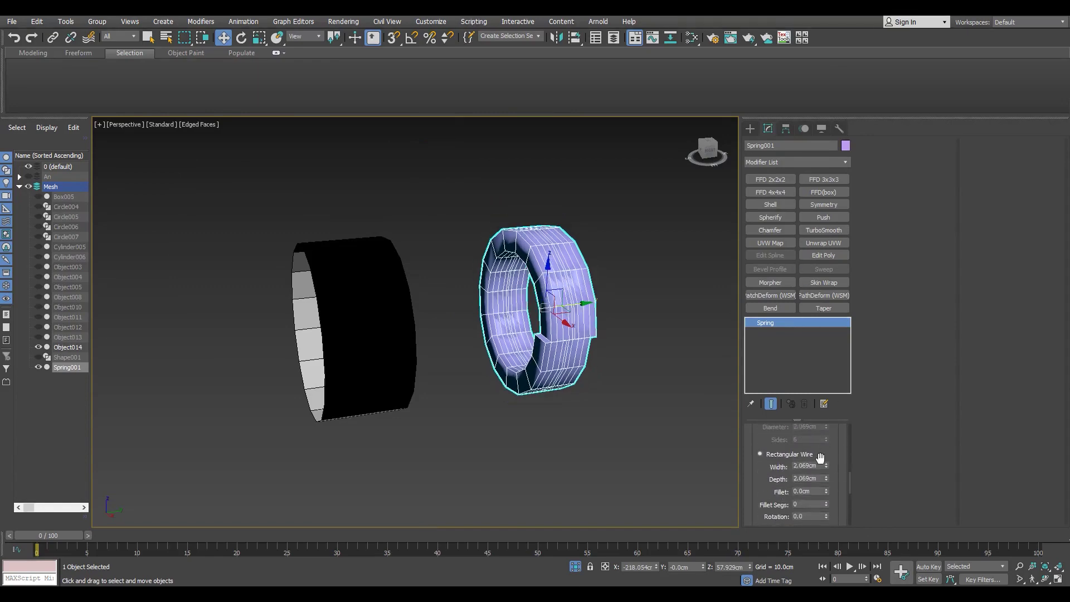
scroll(836, 473, "up", 5)
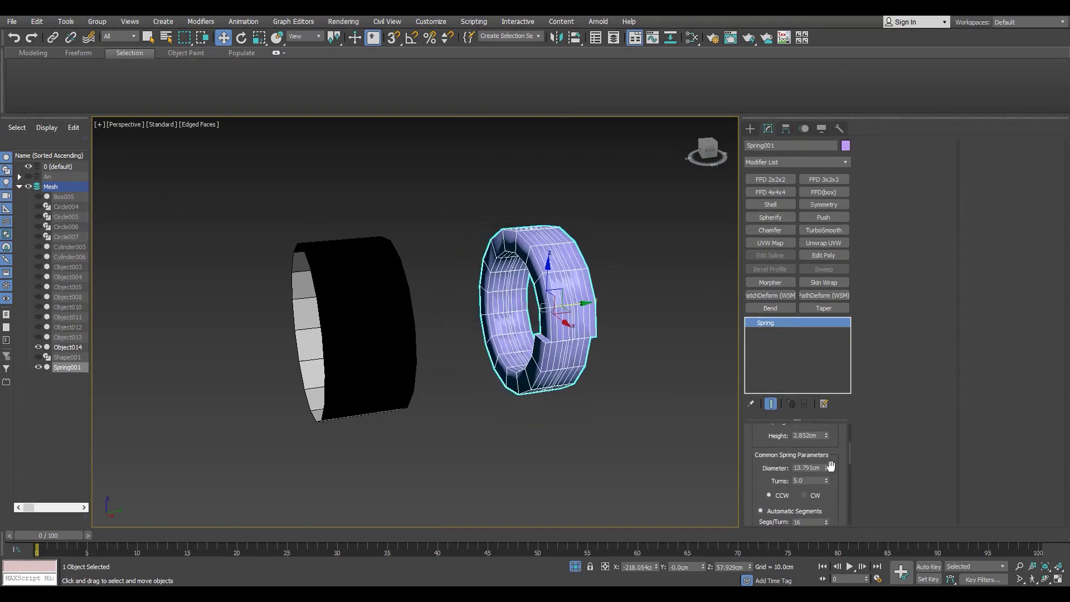
scroll(831, 465, "up", 1)
left_click_drag(826, 446, 826, 390)
middle_click_drag(523, 335, 540, 339, "alt")
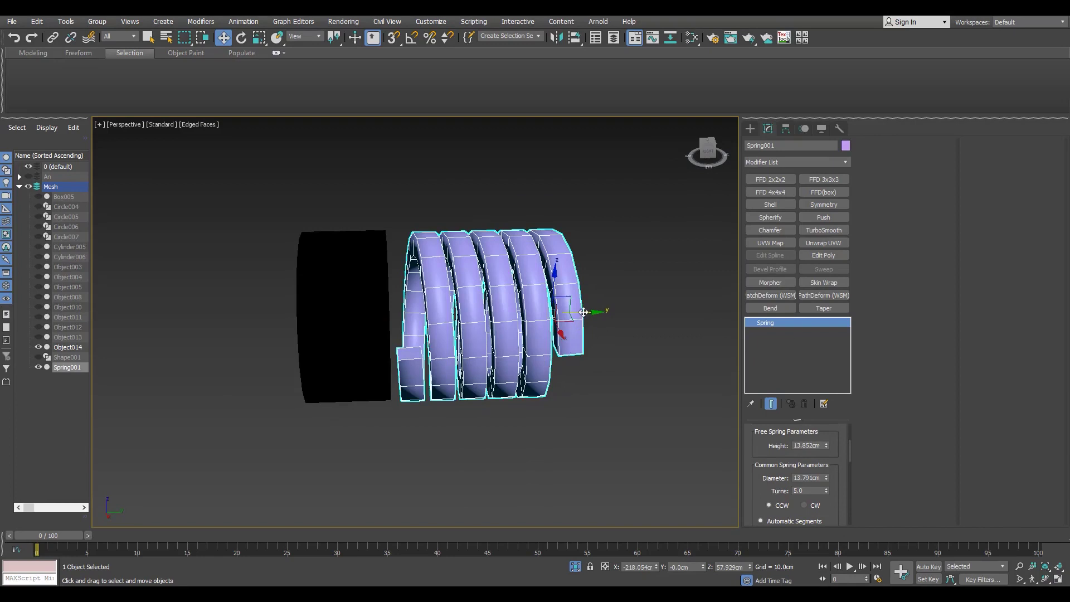
left_click_drag(583, 312, 390, 315)
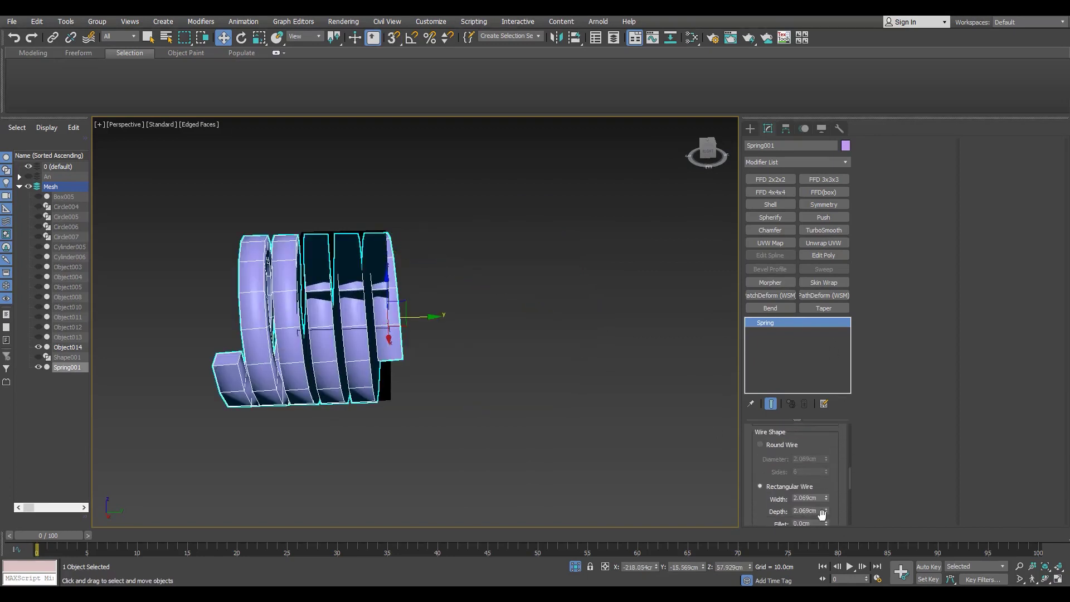
Step: Set the spring's wire depth to 1.069cm and height to 6.642cm
left_click_drag(823, 512, 824, 530)
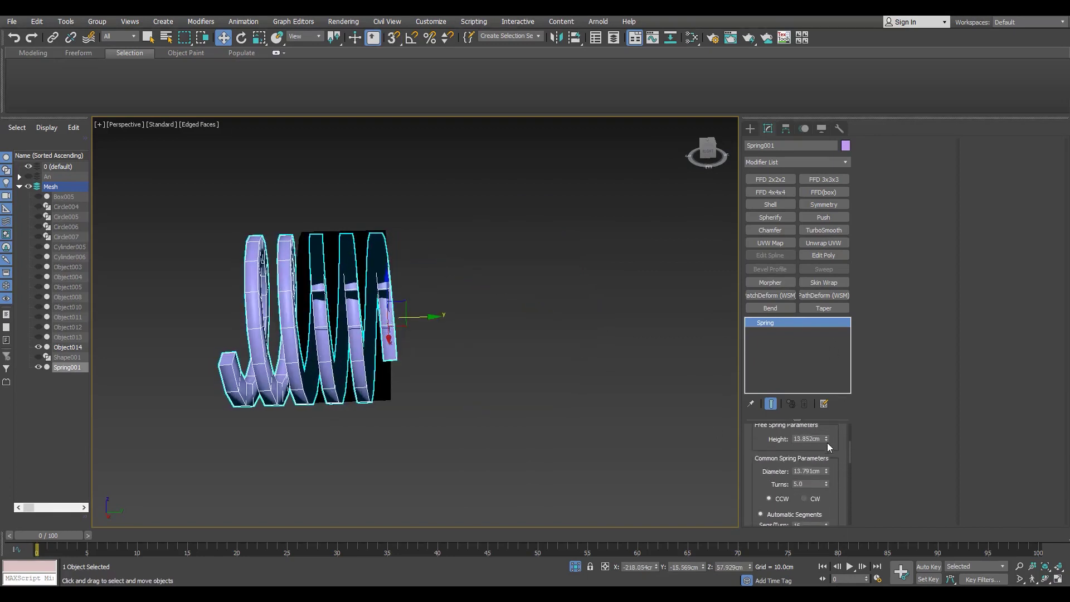
left_click_drag(825, 439, 823, 472)
key("t")
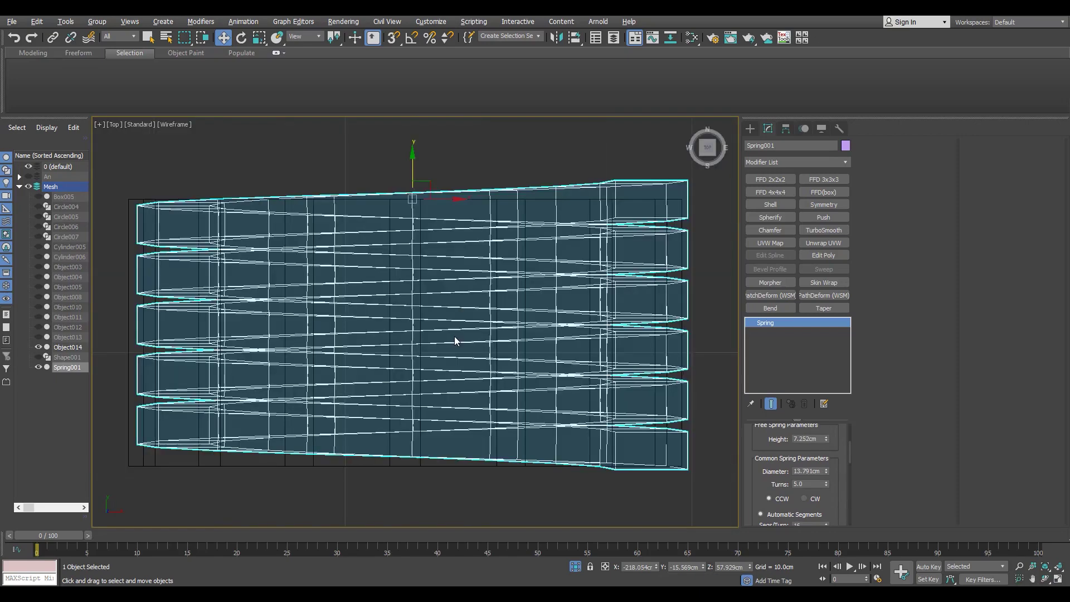
key("F3")
key("F3")
key("F3")
left_click_drag(825, 439, 826, 472)
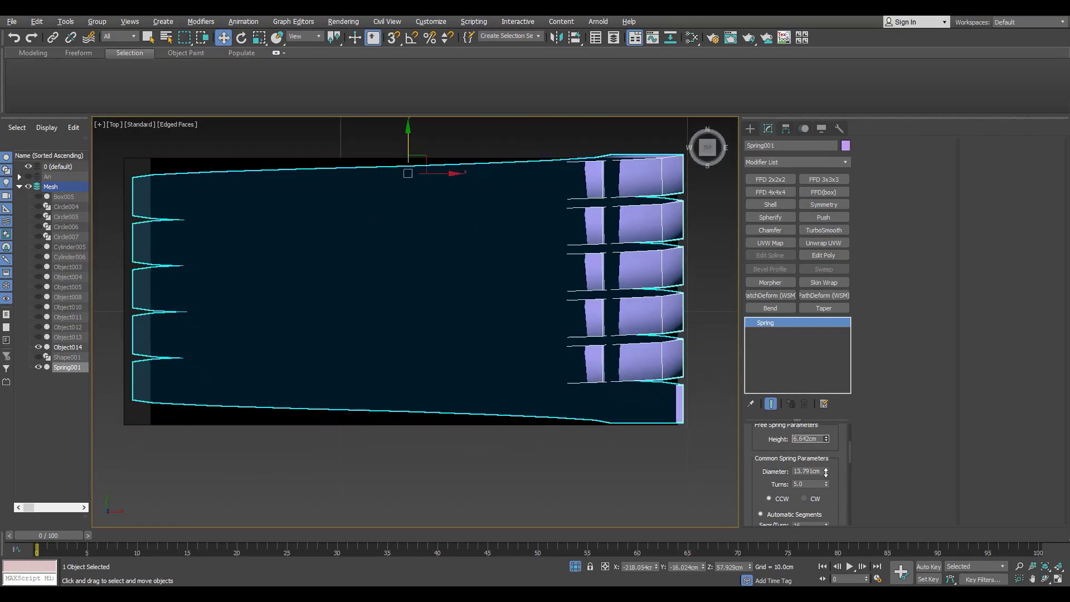
scroll(615, 365, "down", 3)
Step: Snap the spring onto the ring outline in the Front wireframe view
key("f")
key("F3")
key("z")
key("s")
left_click_drag(477, 325, 473, 336)
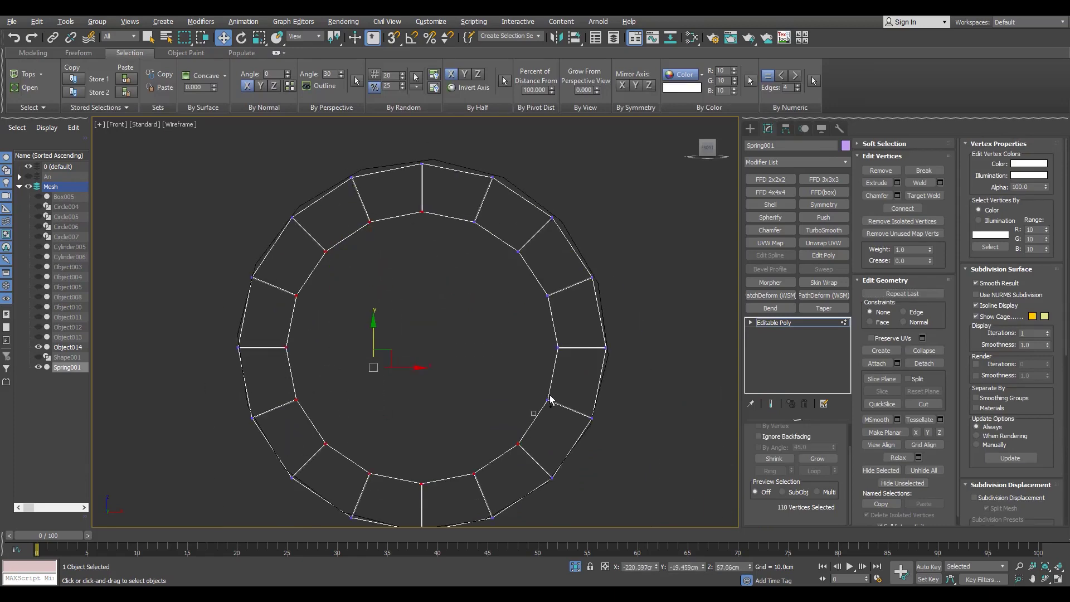
Step: Select one column of the spring's vertices and inspect it in perspective
left_click(421, 162)
key("p")
key("F3")
key("z")
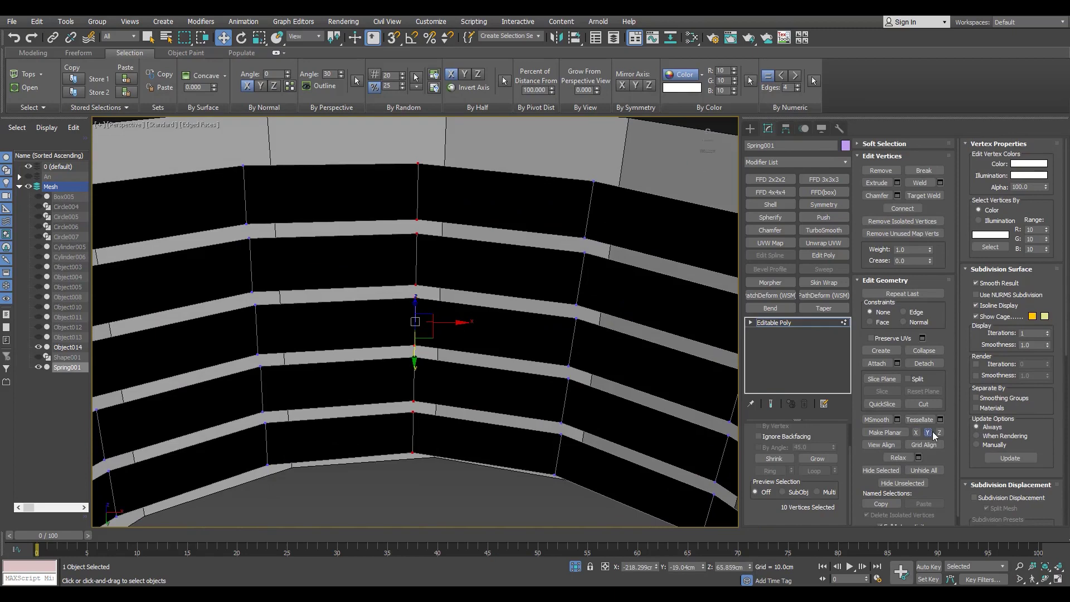
key("alt+w")
key("alt+w")
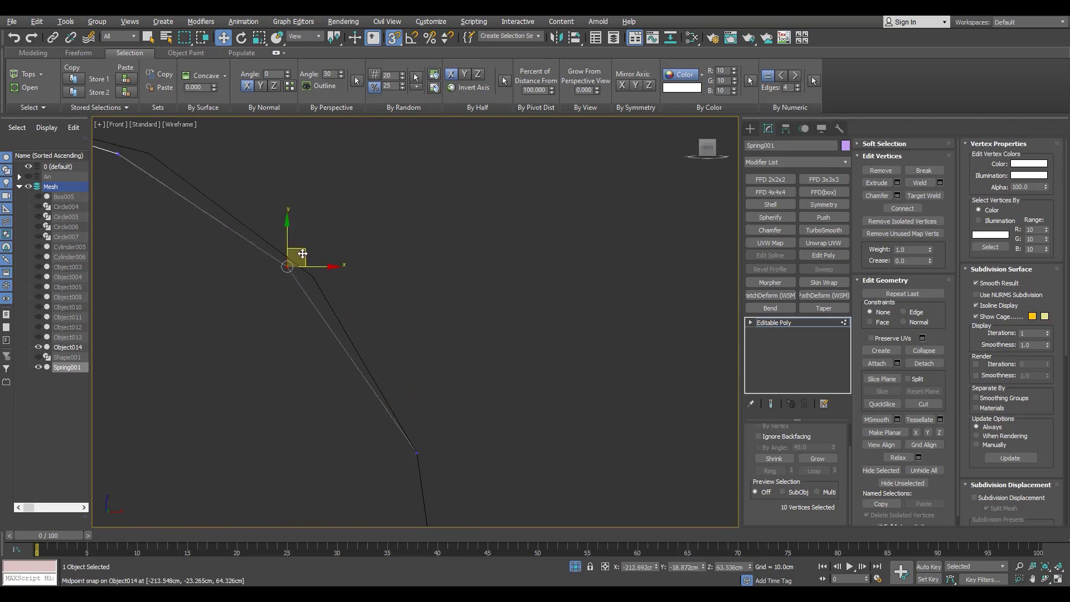
Step: Return to the shaded perspective view, orbit to the spring's side, and exit vertex editing
key("p")
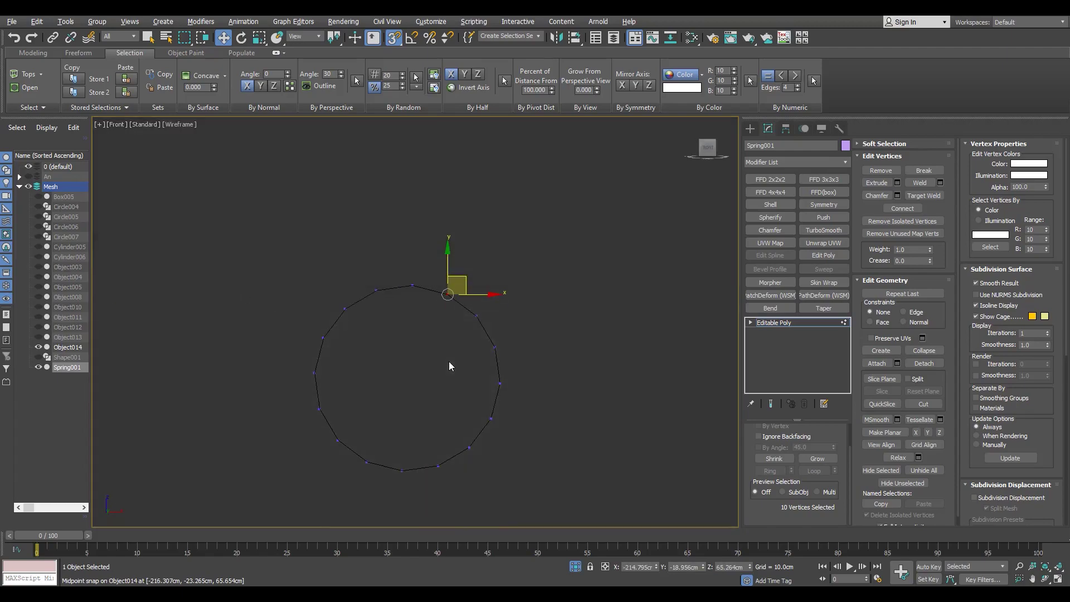
middle_click_drag(518, 494, 495, 344, "alt")
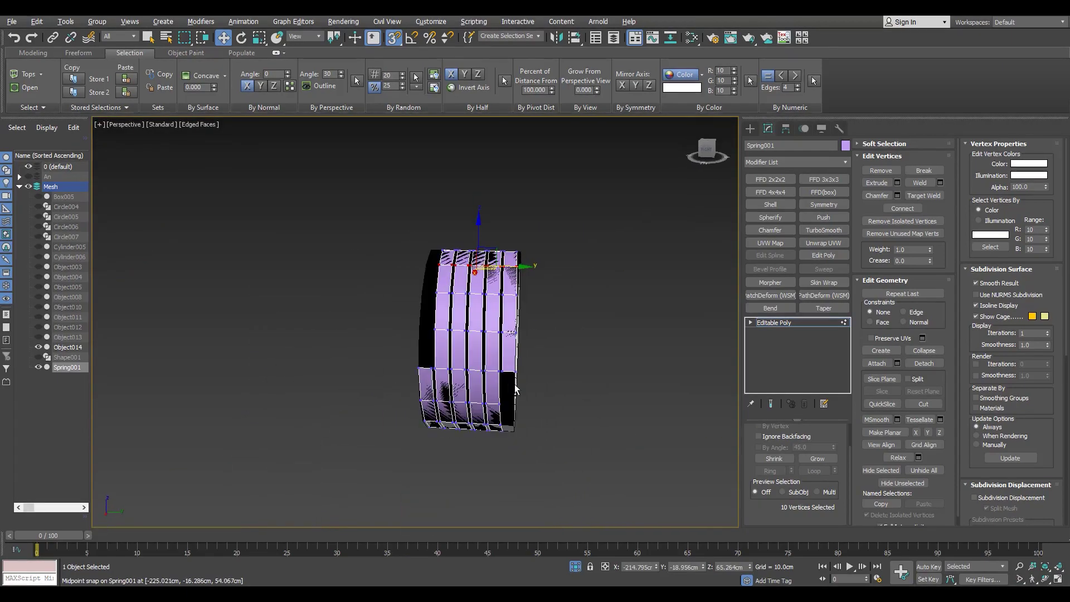
key("ctrl+b")
scroll(496, 344, "up", 3)
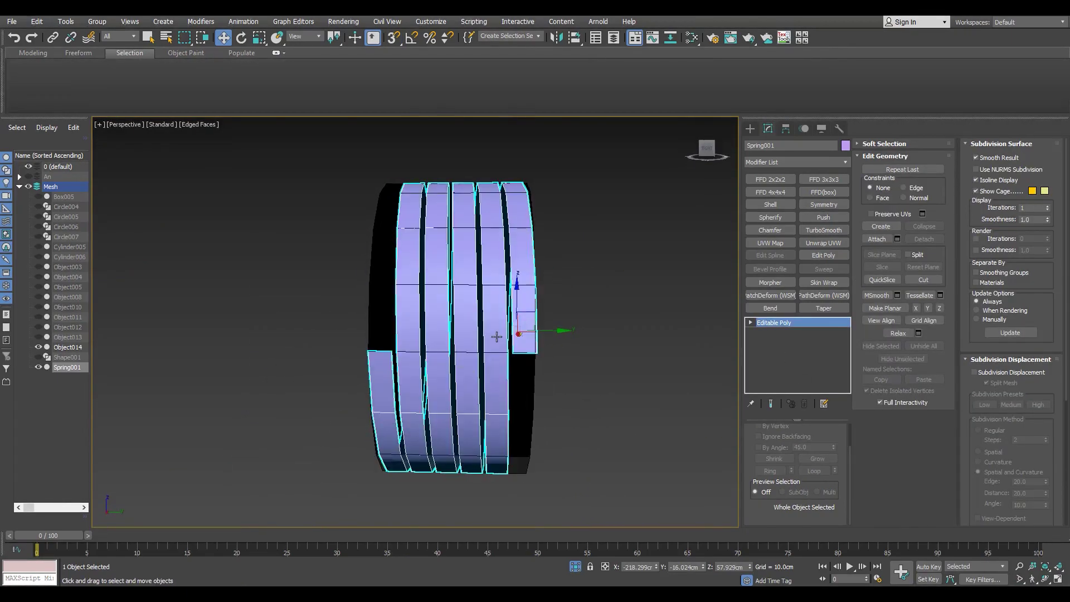
scroll(495, 344, "up", 4)
Step: Select and frame the ring box Object014, then unhide the hidden scene objects
left_click(786, 129)
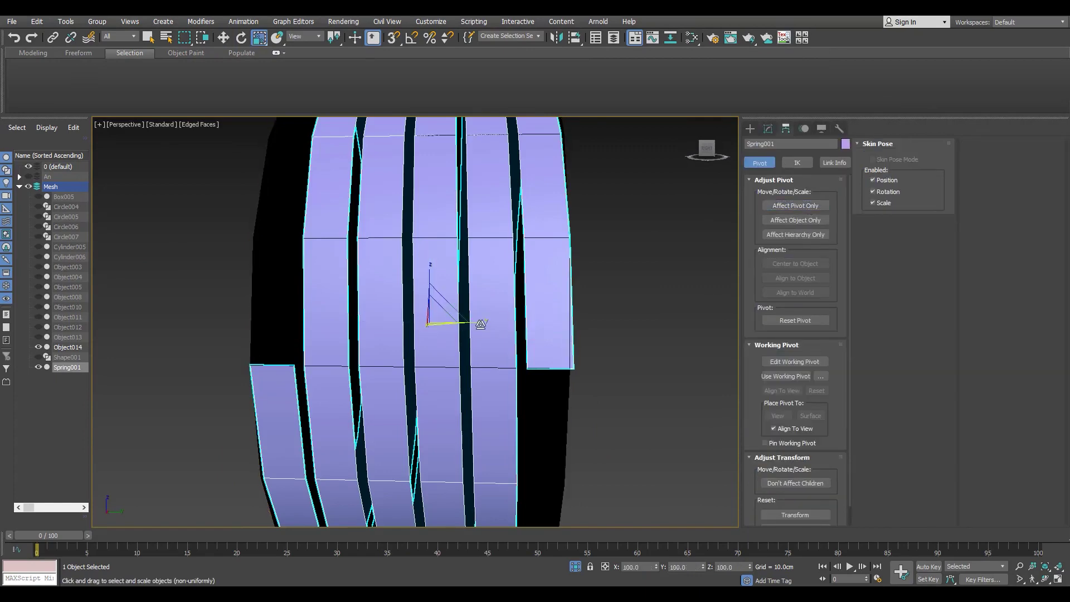
left_click(493, 352)
key("z")
middle_click_drag(493, 352, 488, 366, "alt")
key("alt+q")
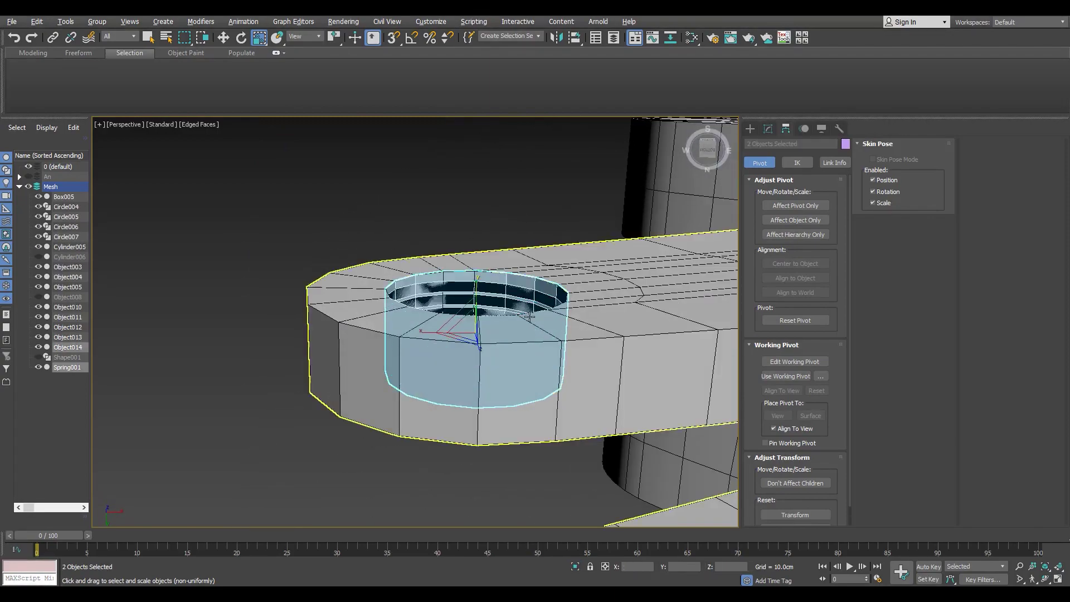
Step: Move the spring in Left view until it sits snug against Object014's edge
left_click(529, 316)
key("alt+w")
key("alt+w")
scroll(516, 355, "down", 2)
key("w")
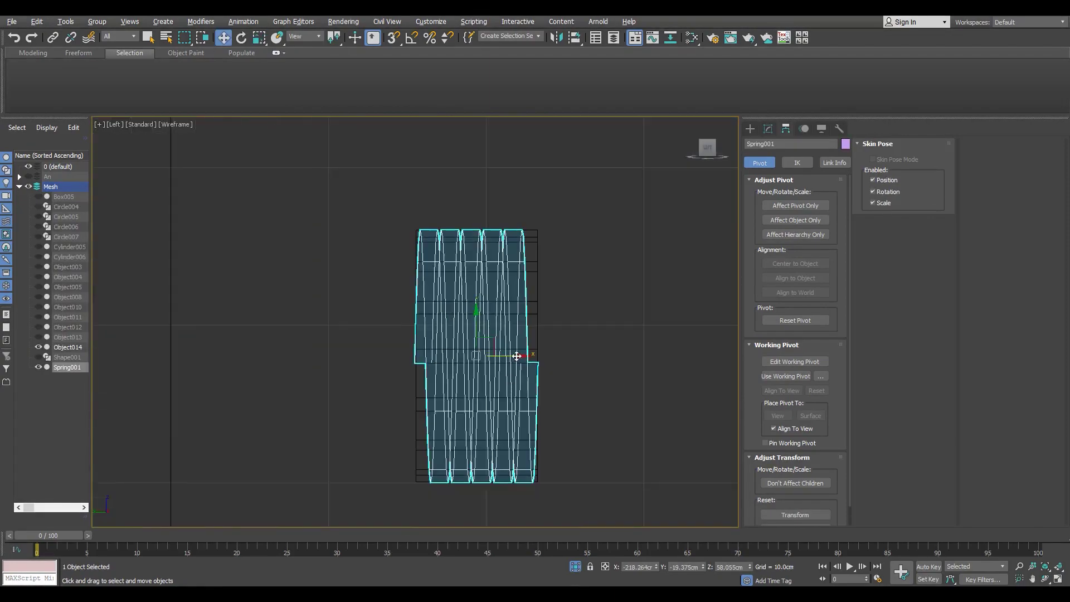
left_click_drag(517, 355, 419, 357)
scroll(403, 367, "up", 3)
middle_click_drag(398, 357, 412, 358)
scroll(408, 363, "down", 3)
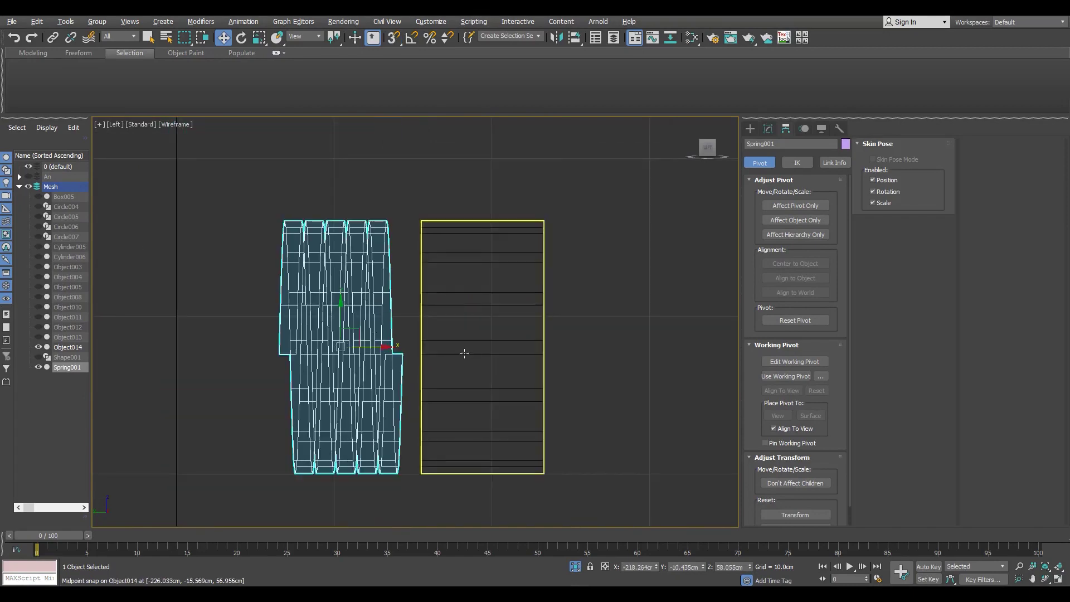
Step: Duplicate Object014 into a new box copy to the left of the spring
left_click(464, 353)
scroll(412, 356, "up", 3)
left_click(306, 382)
scroll(430, 362, "down", 3)
left_click(431, 361)
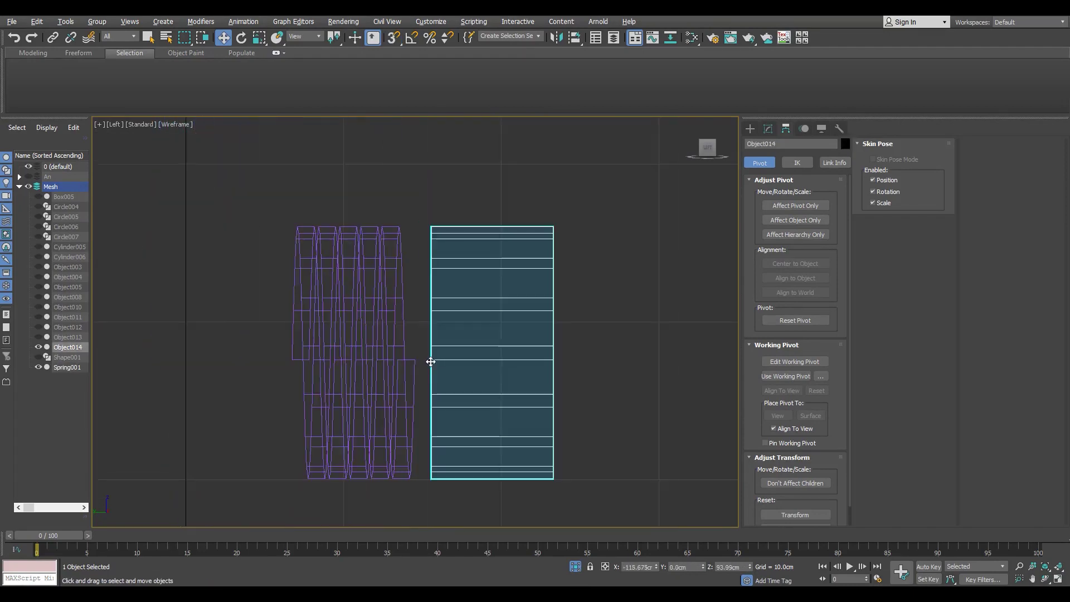
left_click_drag(532, 357, 233, 357, "shift")
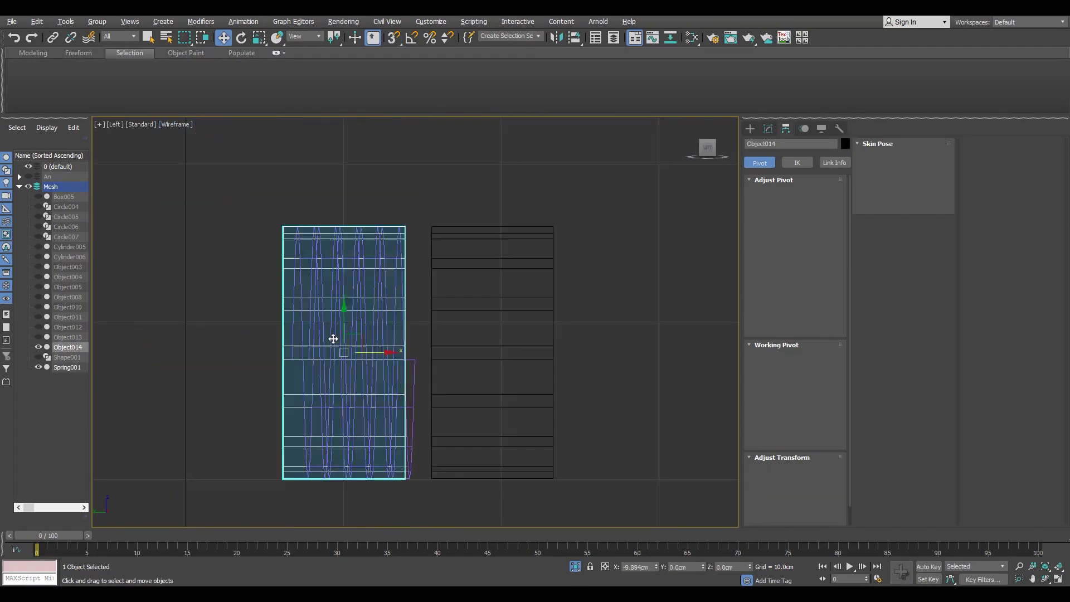
left_click(530, 348)
Step: Delete the left box copy, keeping the original Object014 beside the spring
left_click(429, 419)
key("1")
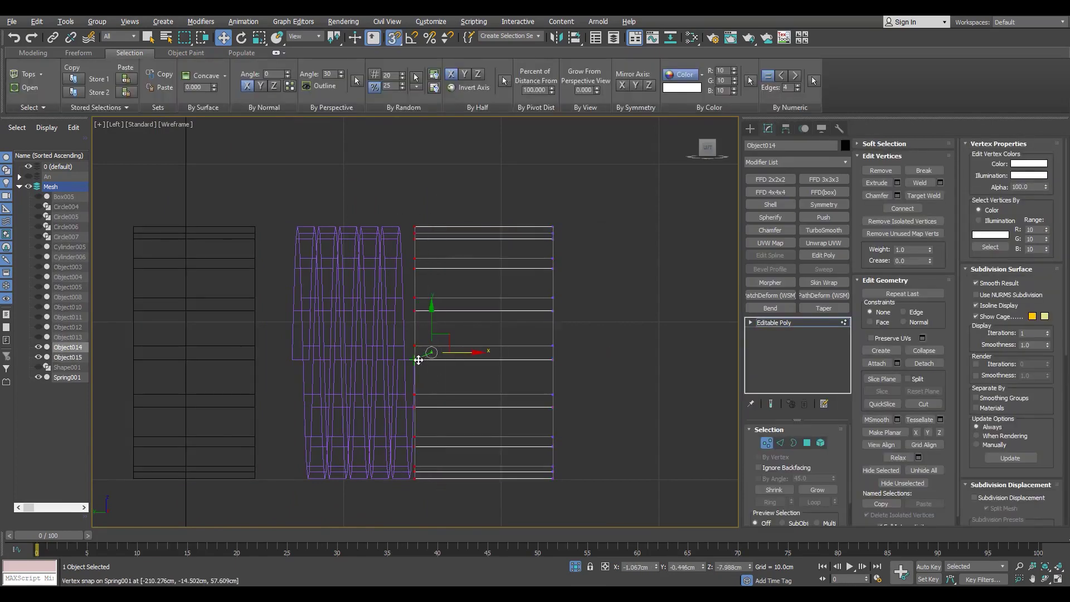
key("F3")
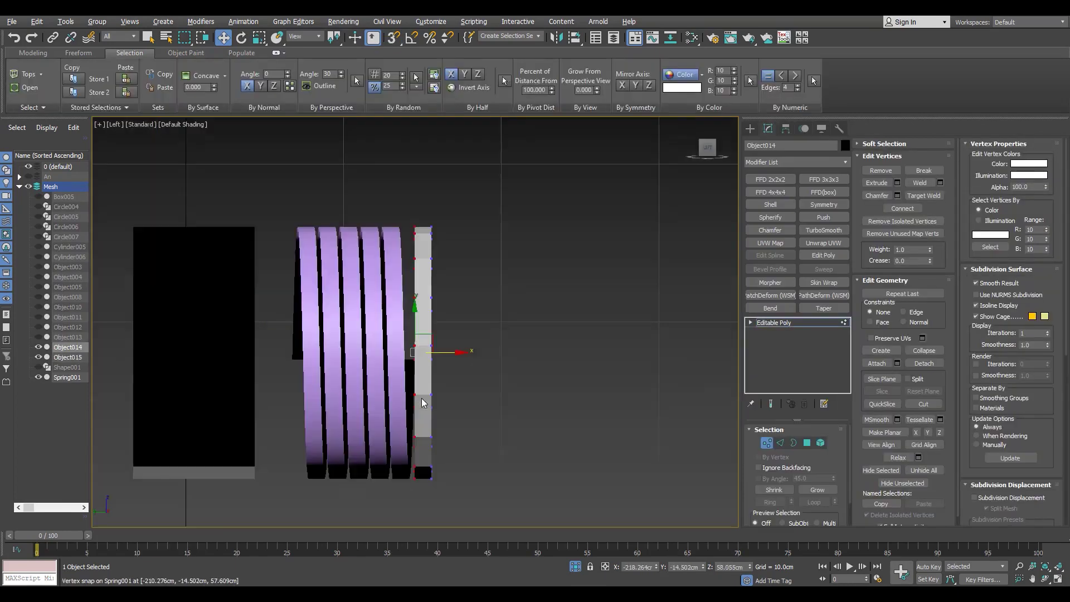
middle_click_drag(424, 358, 459, 357)
left_click(777, 322)
left_click(223, 334)
key("Delete")
Step: Adjust Object014's pivot only and place a box copy left of the spring
left_click(455, 344)
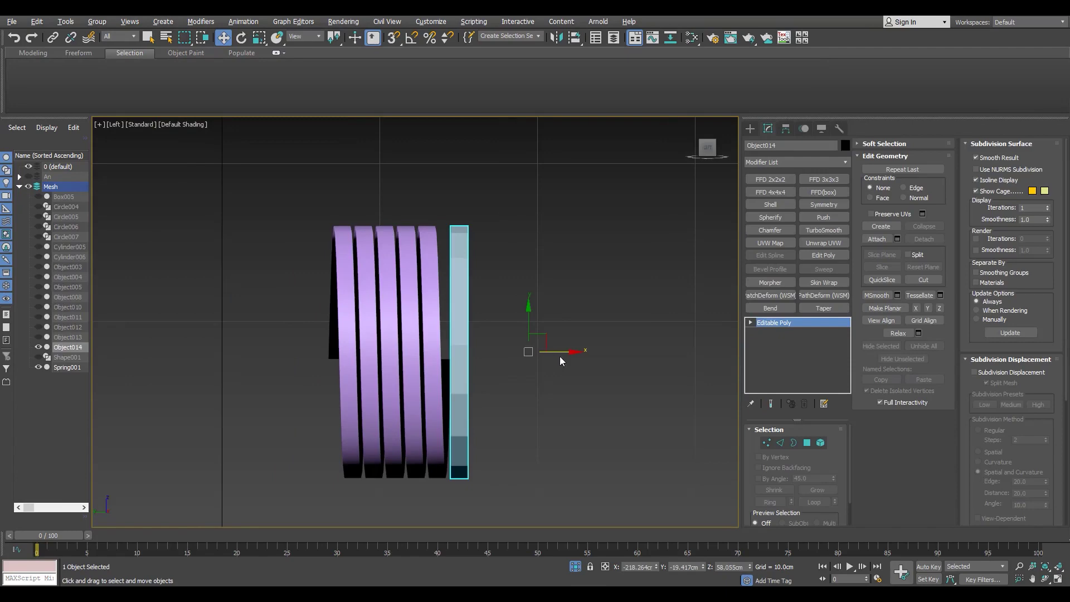
left_click(787, 130)
left_click(795, 205)
left_click_drag(491, 352, 338, 351, "shift")
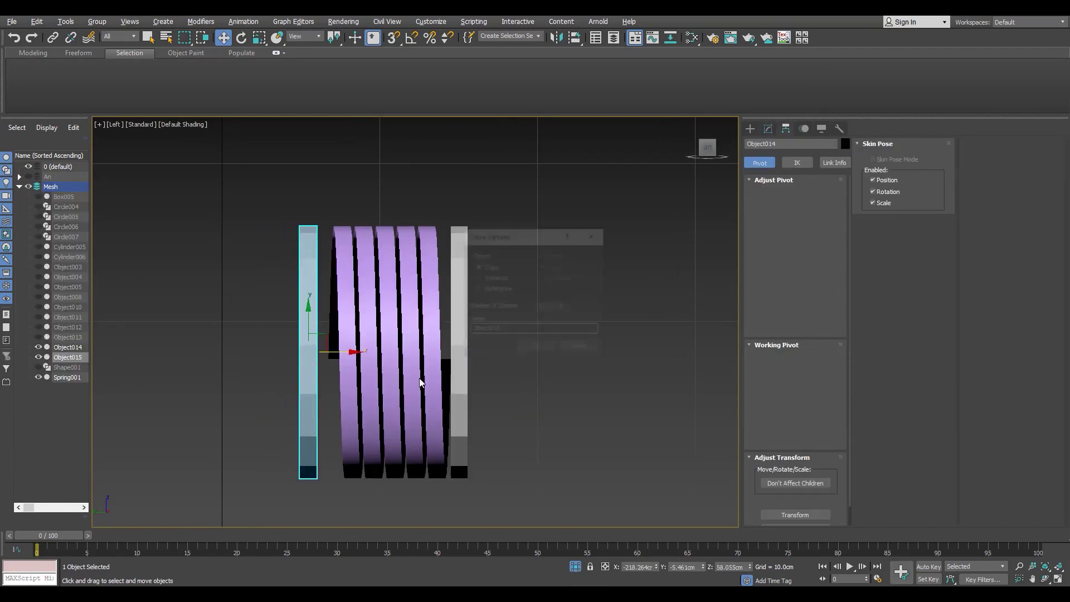
key("Return")
scroll(312, 351, "up", 5)
key("alt+w")
key("alt+w")
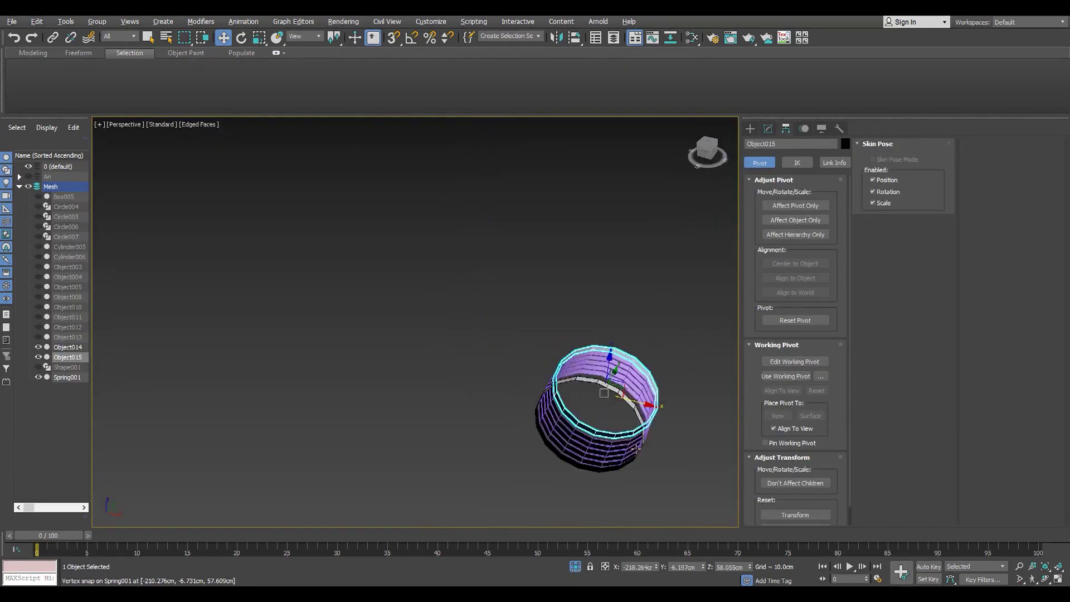
middle_click_drag(539, 428, 613, 390, "alt")
Step: Delete the helper box Object014, end isolation, and reselect the spring
left_click(767, 128)
scroll(356, 416, "up", 4)
left_click(382, 370)
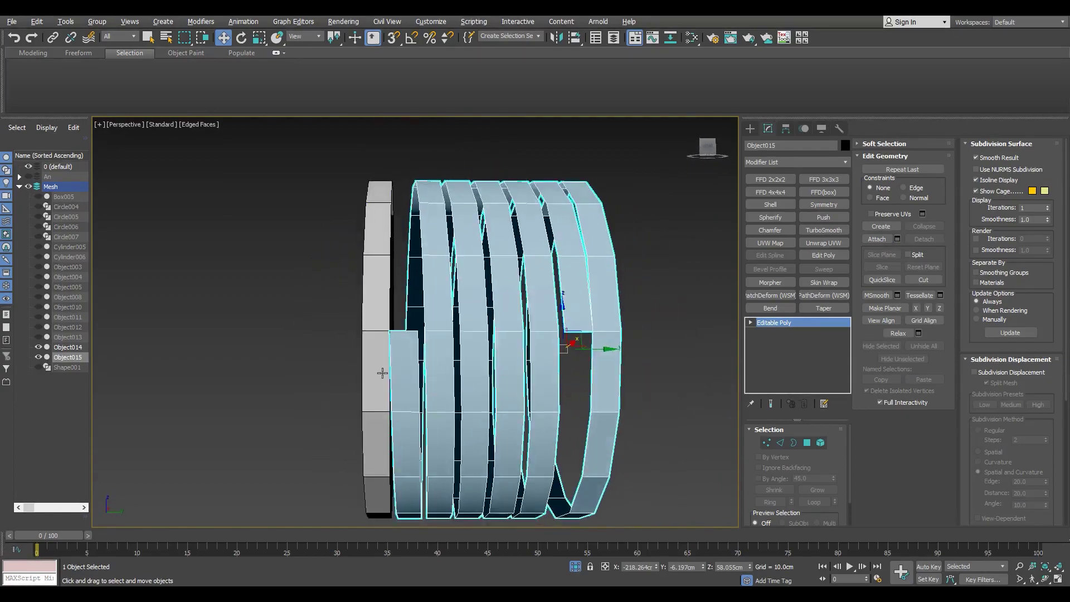
key("Delete")
key("alt+q")
left_click(516, 425)
Step: Inspect the spring from top and angled views and enter its Vertex sub-object mode
scroll(515, 424, "down", 5)
middle_click_drag(516, 424, 396, 505, "alt")
scroll(467, 405, "up", 5)
key("t")
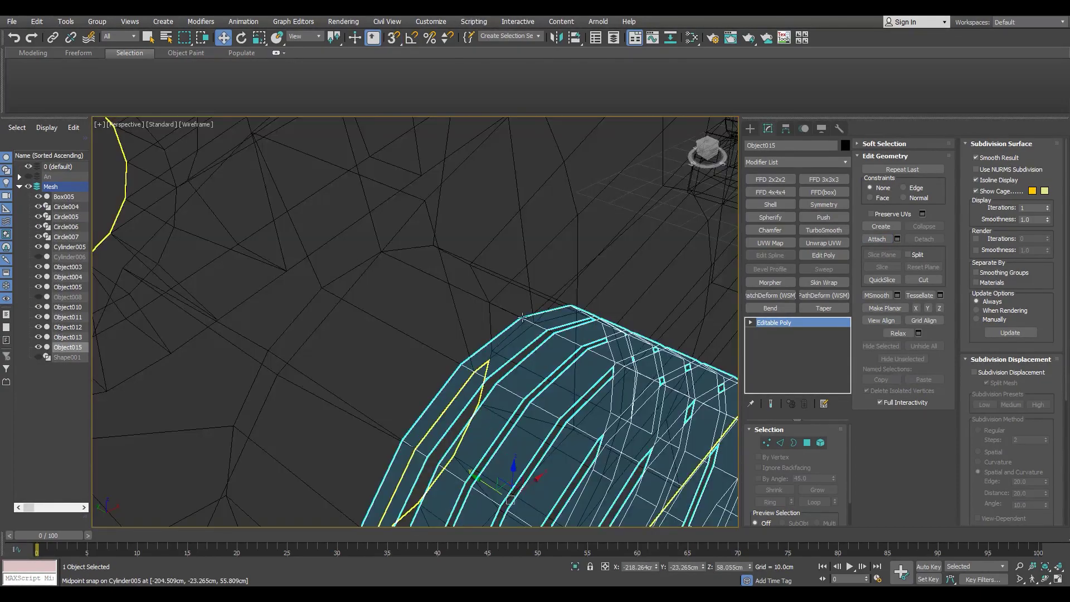
key("shift+z")
key("z")
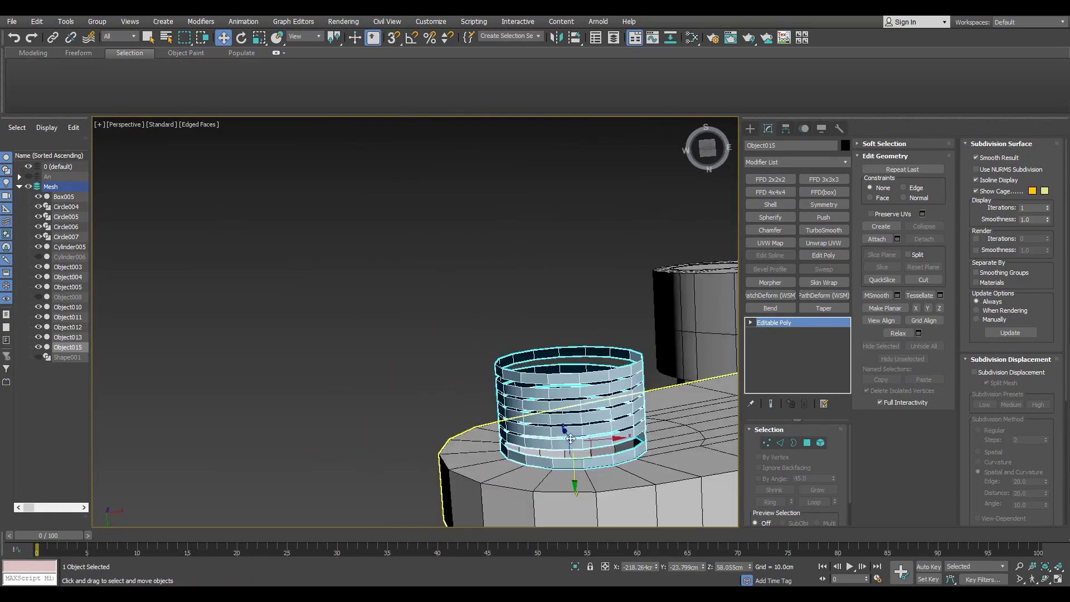
key("1")
key("shift+z")
key("shift+z")
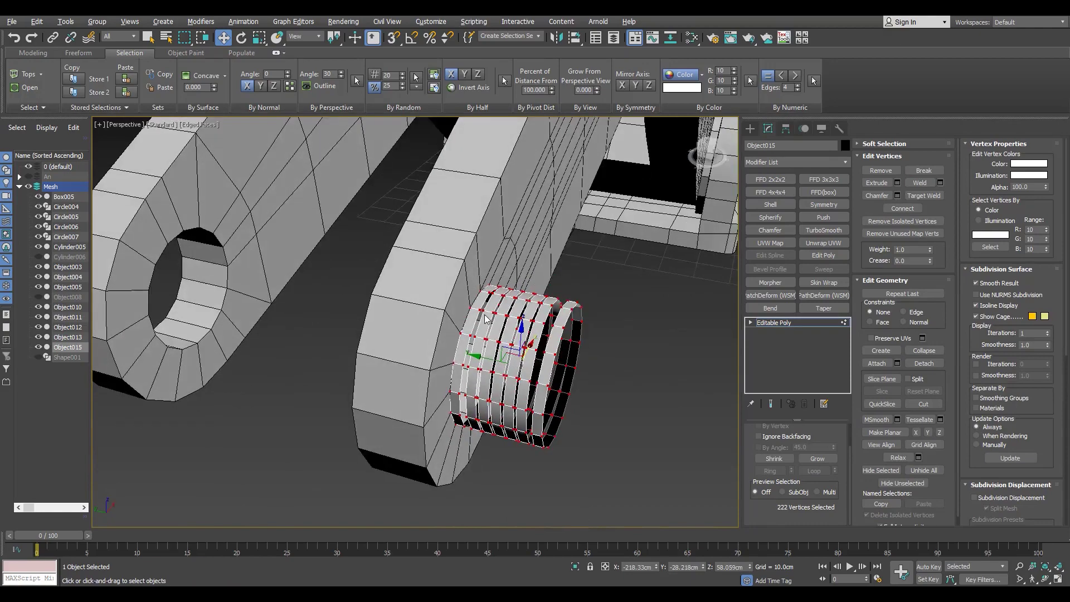
Step: Target-weld the seam vertex into its neighbour to close the coil's seam
scroll(514, 381, "up", 3)
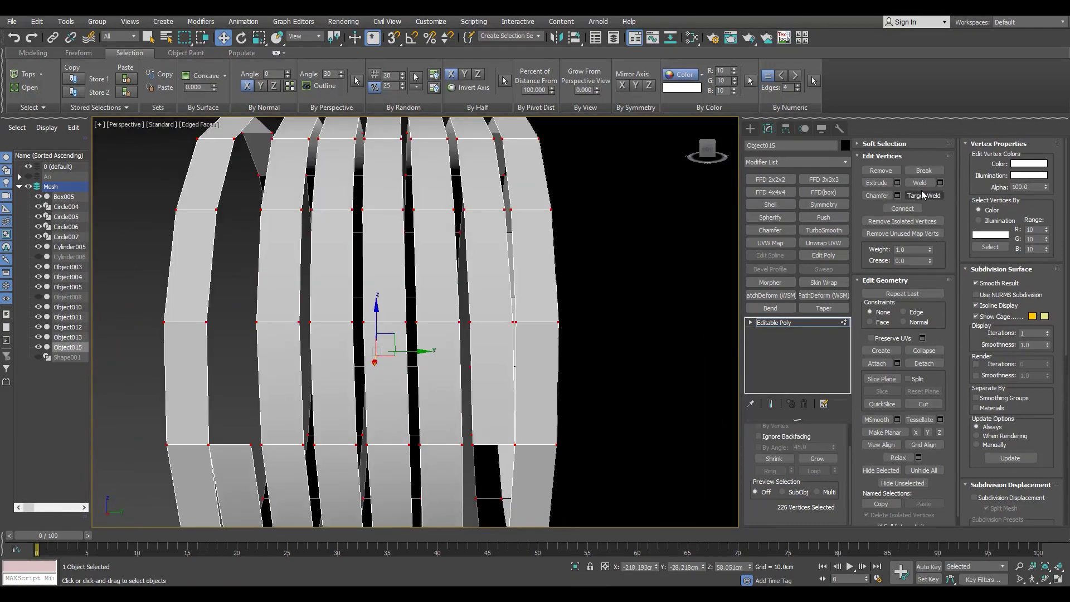
scroll(715, 263, "down", 3)
scroll(449, 341, "up", 5)
key("ctrl+w")
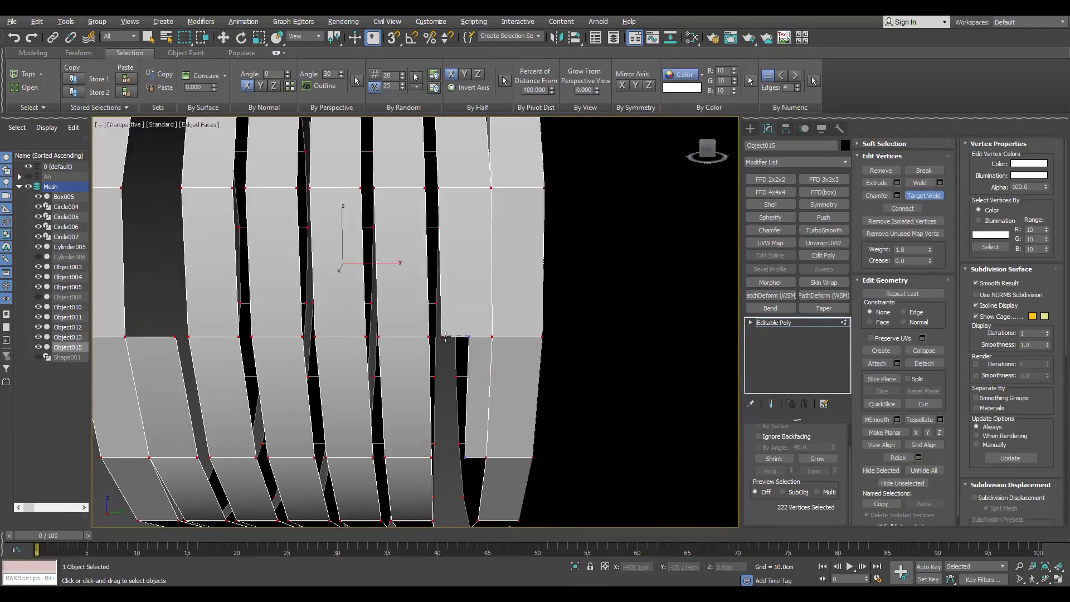
left_click(485, 458)
scroll(486, 457, "down", 5)
scroll(351, 379, "up", 5)
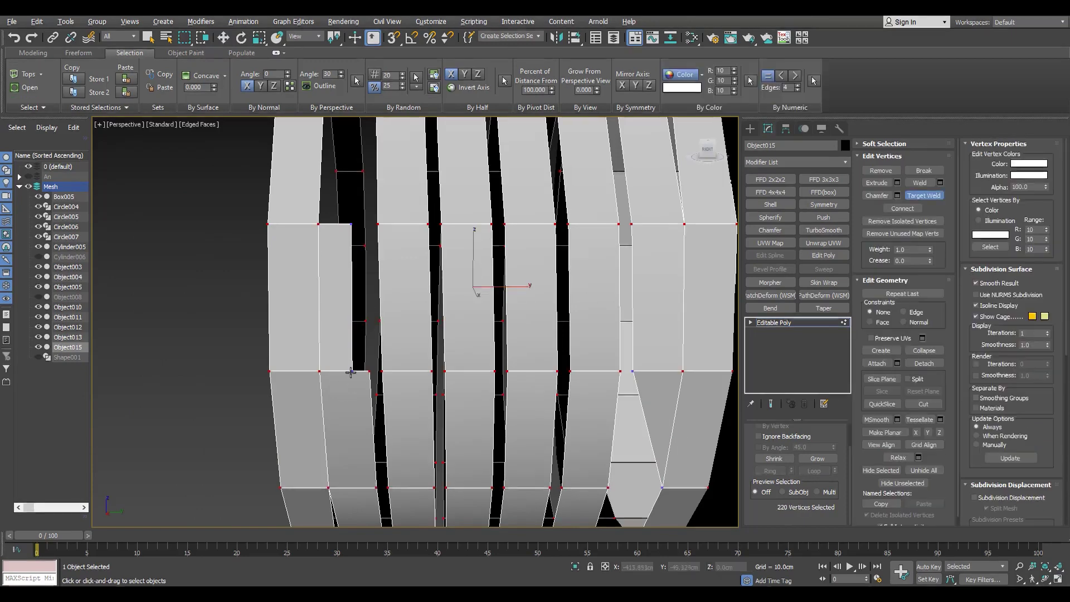
scroll(351, 224, "down", 5)
Step: Check the coil's edges and open borders, orbiting to view the coil head-on
key("2")
scroll(382, 305, "up", 5)
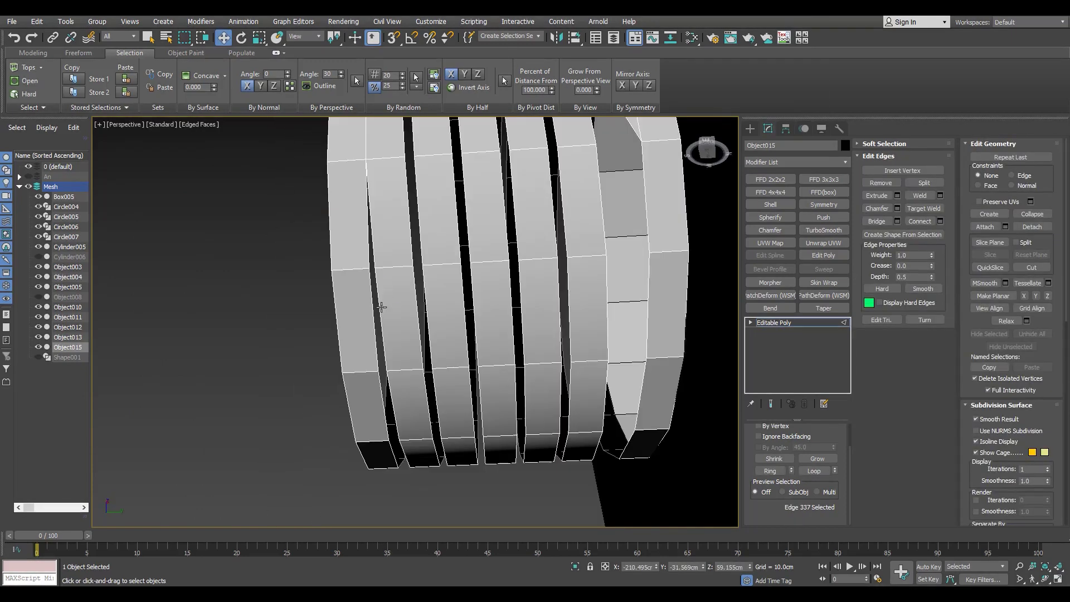
key("3")
scroll(395, 338, "down", 3)
key("2")
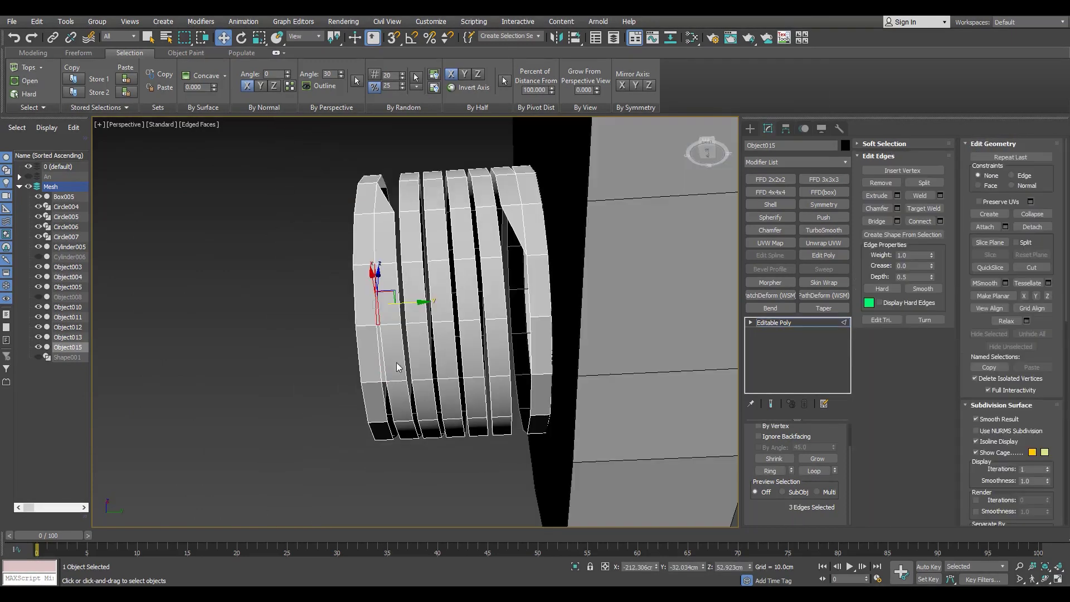
scroll(503, 269, "up", 2)
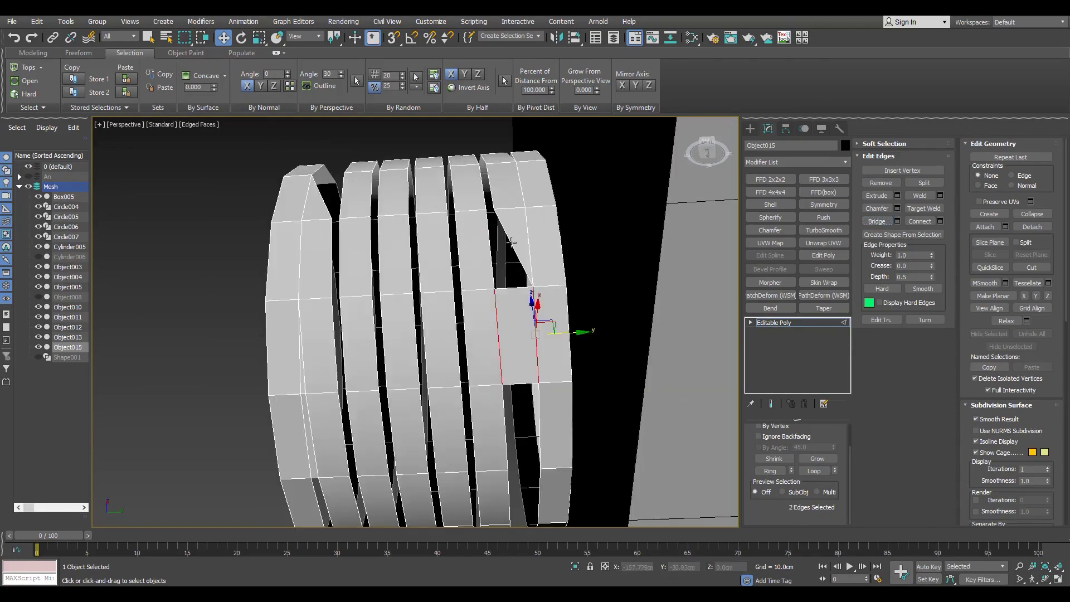
mouse_move(390, 222)
middle_mouse_down("alt")
mouse_move(485, 293)
mouse_move(361, 330)
mouse_move(370, 302)
mouse_move(423, 334)
middle_mouse_up("alt")
scroll(484, 279, "down", 3)
Step: Select the coil polygons, including the last one, and open the Bevel settings
key("1")
key("4")
right_click(423, 335)
left_click(412, 312)
Step: Bevel the coil faces with height 0.572cm and outline -0.101cm
scroll(423, 348, "up", 3)
scroll(424, 349, "up", 3)
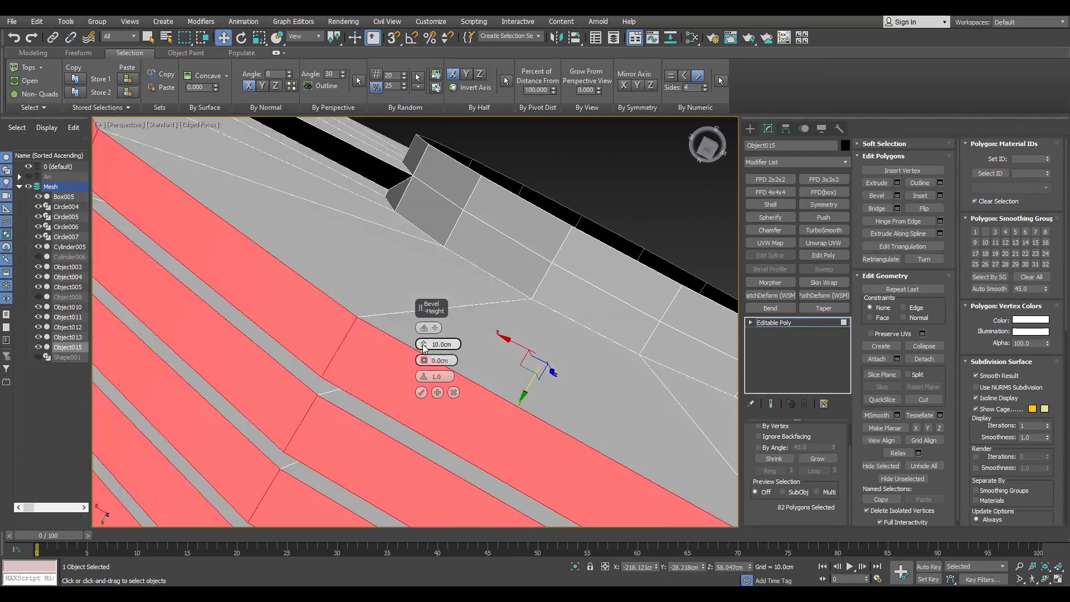
right_click(424, 344)
left_click_drag(423, 360, 426, 368)
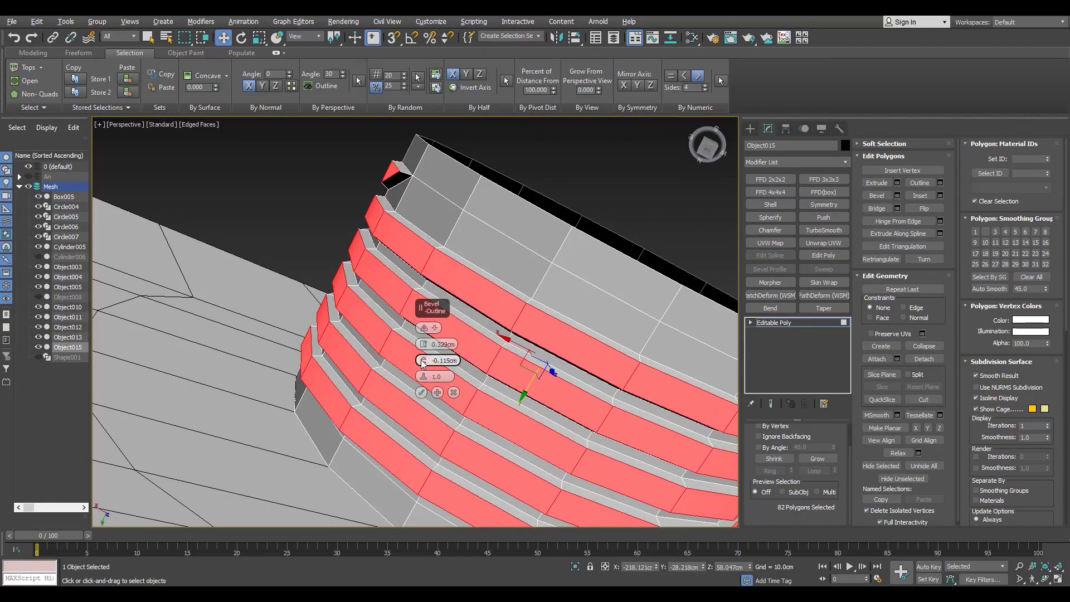
scroll(449, 232, "down", 5)
middle_click_drag(449, 233, 421, 350, "alt")
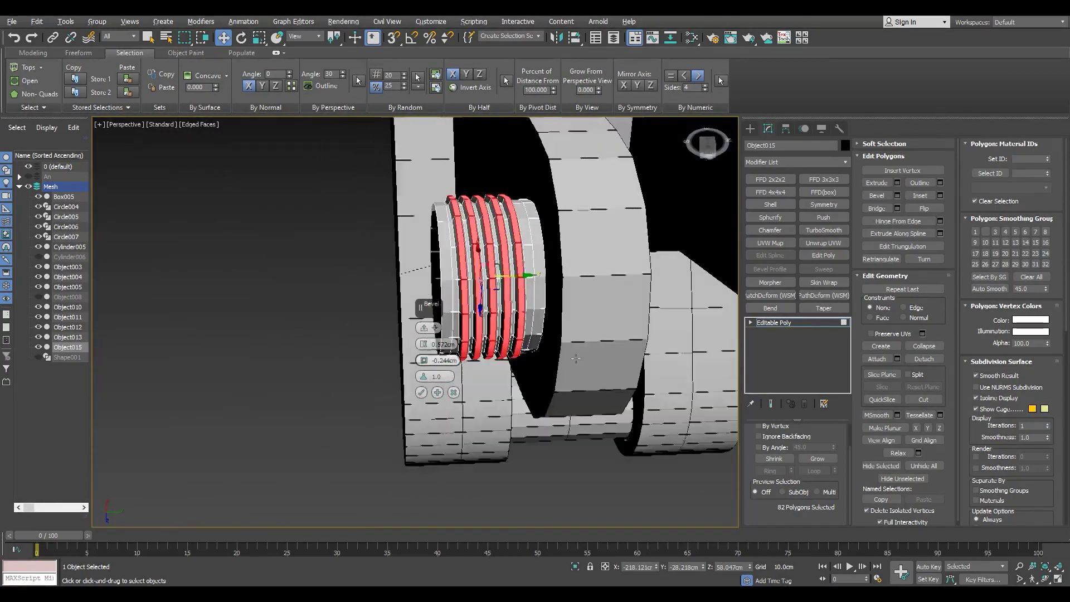
scroll(420, 350, "up", 5)
left_click_drag(423, 360, 422, 352)
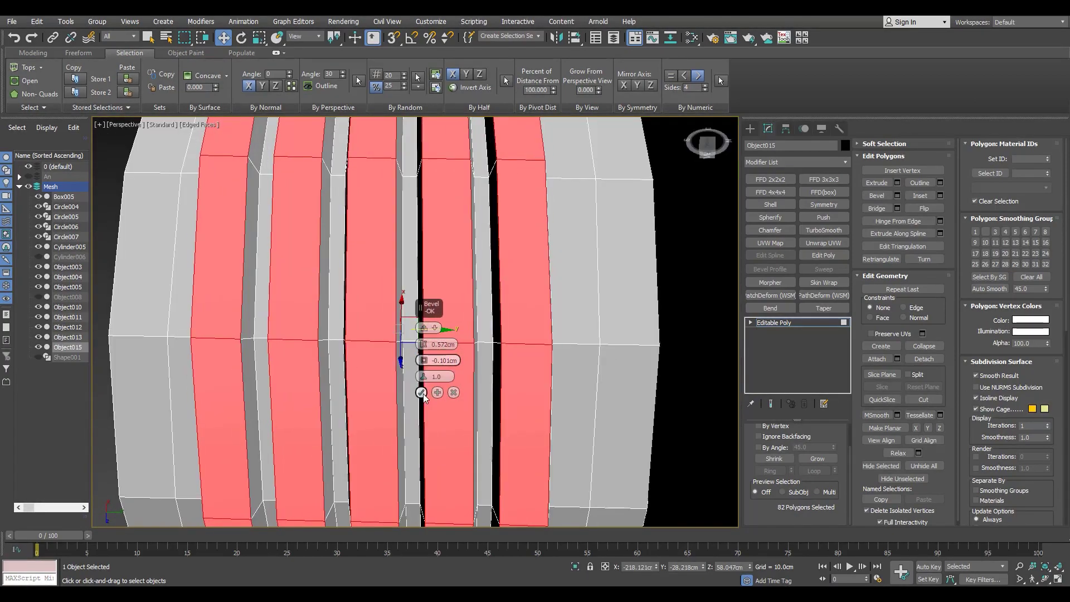
left_click(422, 393)
Step: Orbit around the beveled spring to inspect the raised ridges from several angles
scroll(422, 392, "down", 4)
middle_click_drag(421, 392, 435, 350, "alt")
key("1")
scroll(435, 350, "up", 4)
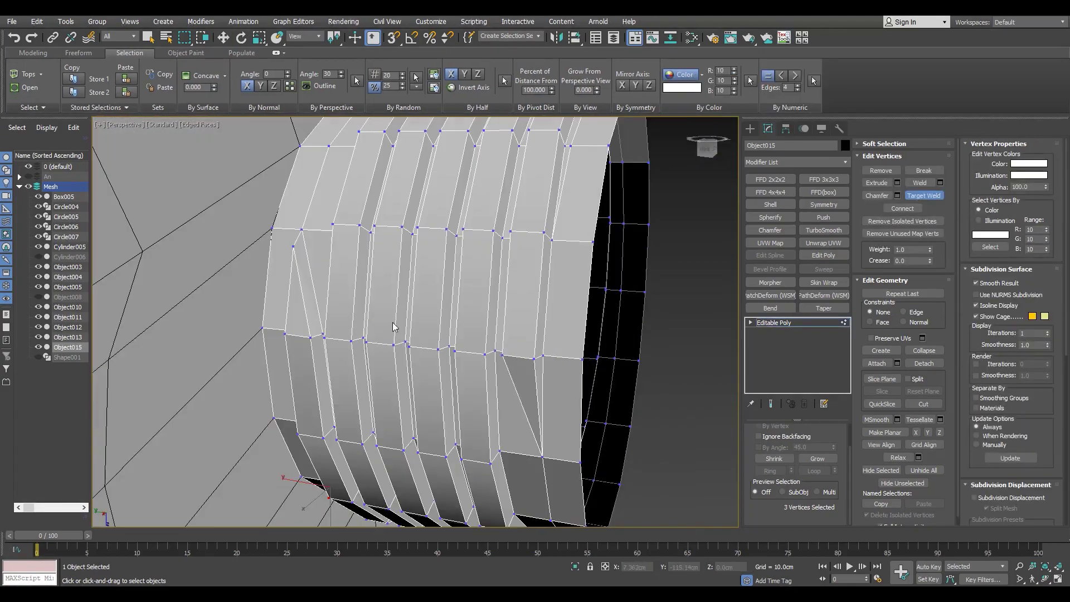
key("w")
scroll(301, 230, "down", 4)
middle_click_drag(351, 266, 360, 379, "alt")
key("2")
scroll(359, 379, "up", 4)
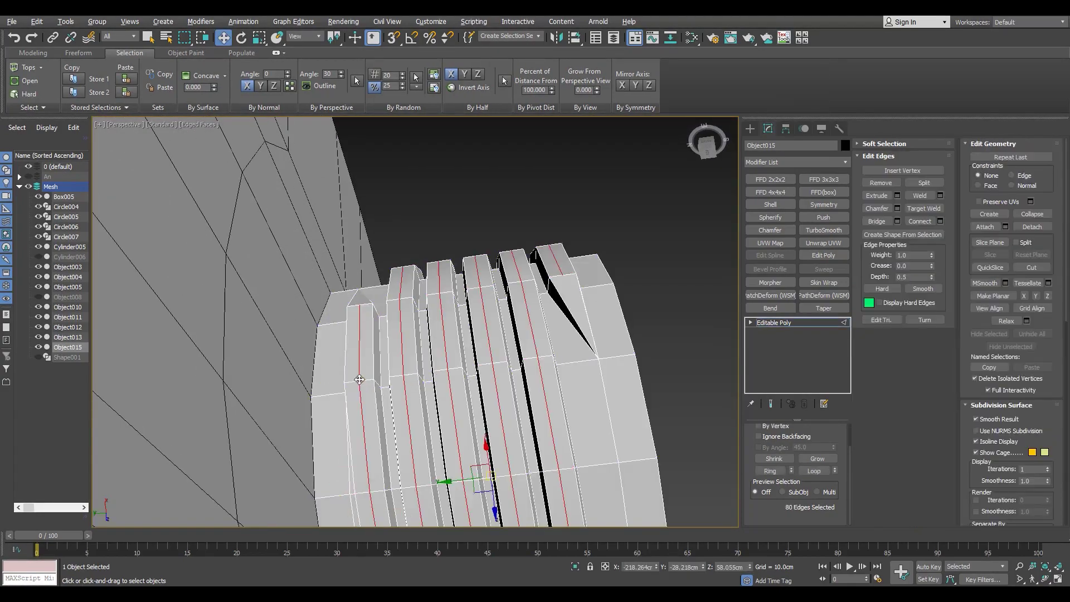
scroll(475, 391, "down", 4)
mouse_move(475, 390)
middle_mouse_down("alt")
mouse_move(476, 362)
mouse_move(475, 391)
mouse_move(380, 384)
middle_mouse_up("alt")
Step: Inspect the spring's open end and hollow centre, then add an FFD 2x2x2 modifier
key("3")
key("F4")
scroll(475, 391, "down", 4)
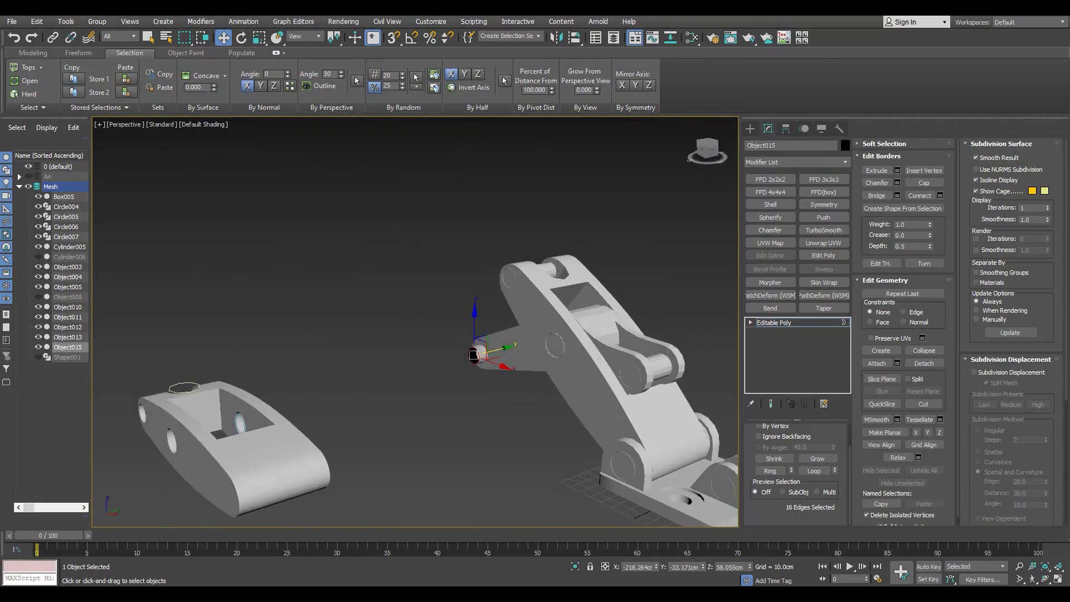
middle_click_drag(485, 389, 446, 384, "alt")
key("F4")
scroll(446, 385, "up", 5)
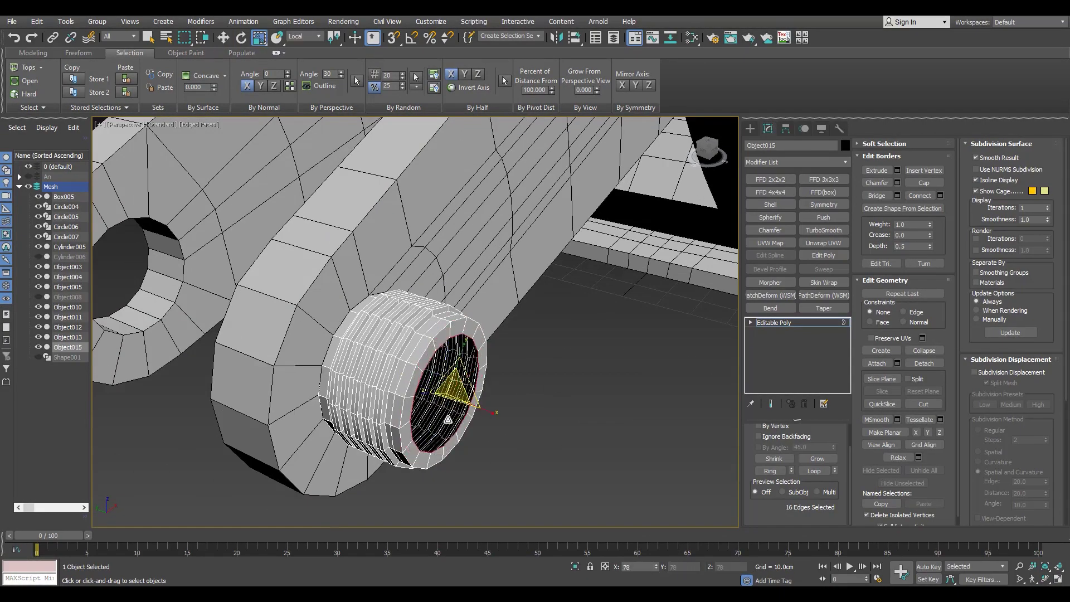
key("w")
mouse_move(503, 424)
middle_mouse_down("alt")
mouse_move(503, 458)
mouse_move(466, 345)
mouse_move(382, 401)
mouse_move(447, 381)
mouse_move(489, 501)
middle_mouse_up("alt")
key("2")
scroll(503, 458, "up", 3)
scroll(503, 458, "down", 3)
left_click(770, 179)
Step: Taper the spring by scaling the FFD lattice's lower control points in Top view
key("r")
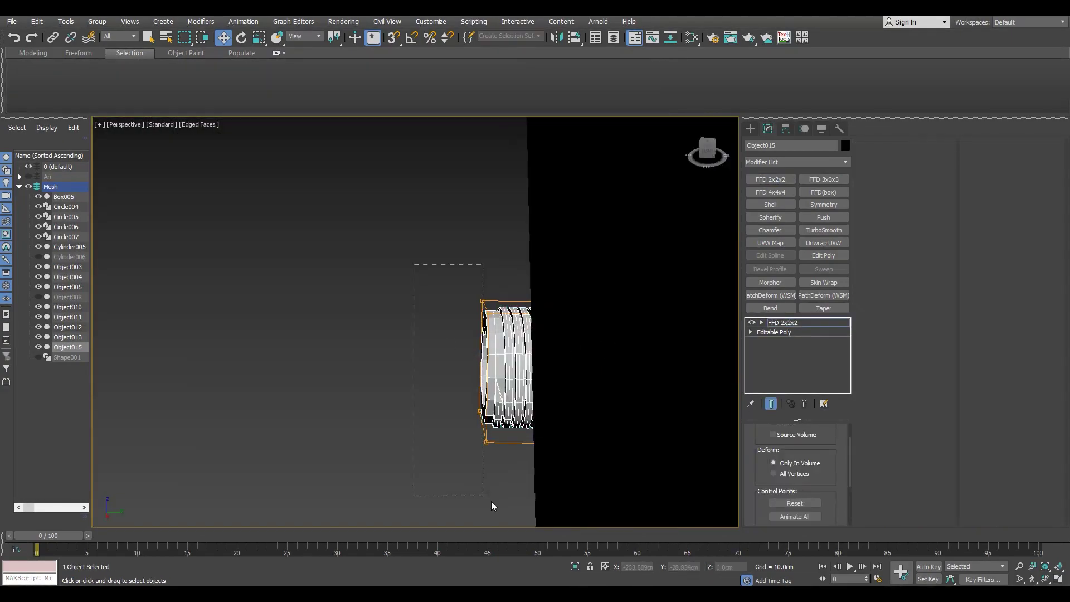
scroll(491, 354, "up", 3)
scroll(490, 354, "down", 4)
key("alt+w")
key("alt+w")
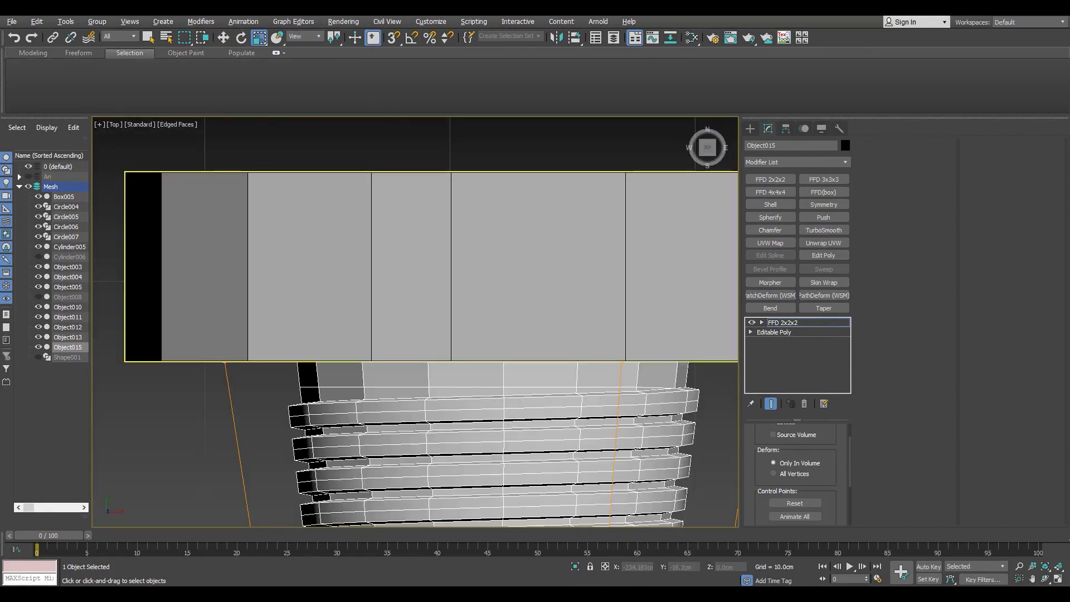
scroll(406, 298, "down", 2)
left_click_drag(406, 460, 415, 464)
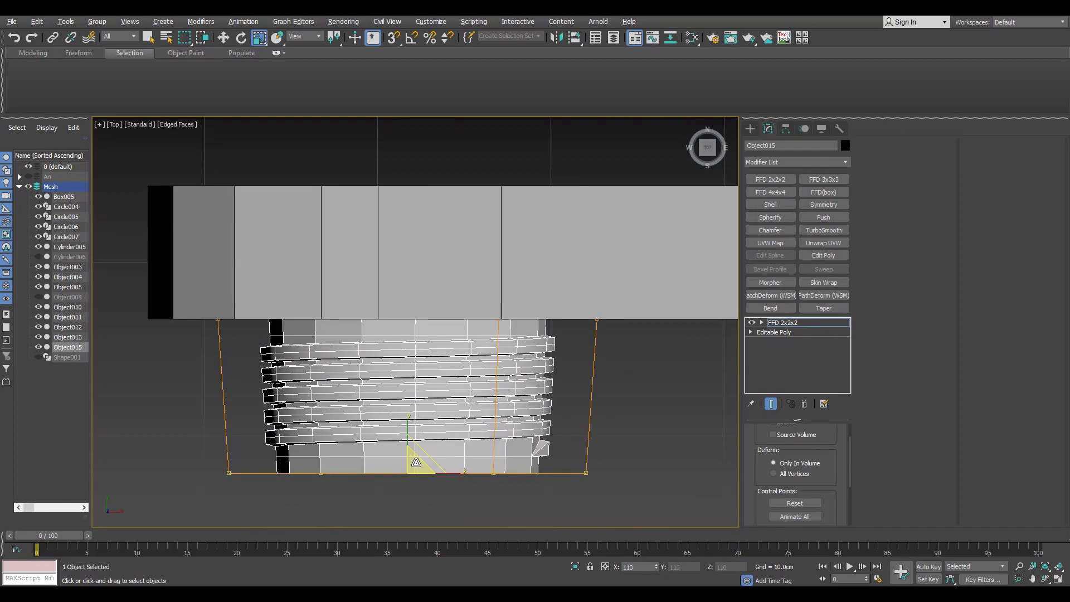
Step: Collapse the FFD into the Editable Poly to bake the taper, then enter Polygon mode
key("p")
key("F4")
middle_click_drag(501, 412, 493, 350, "alt")
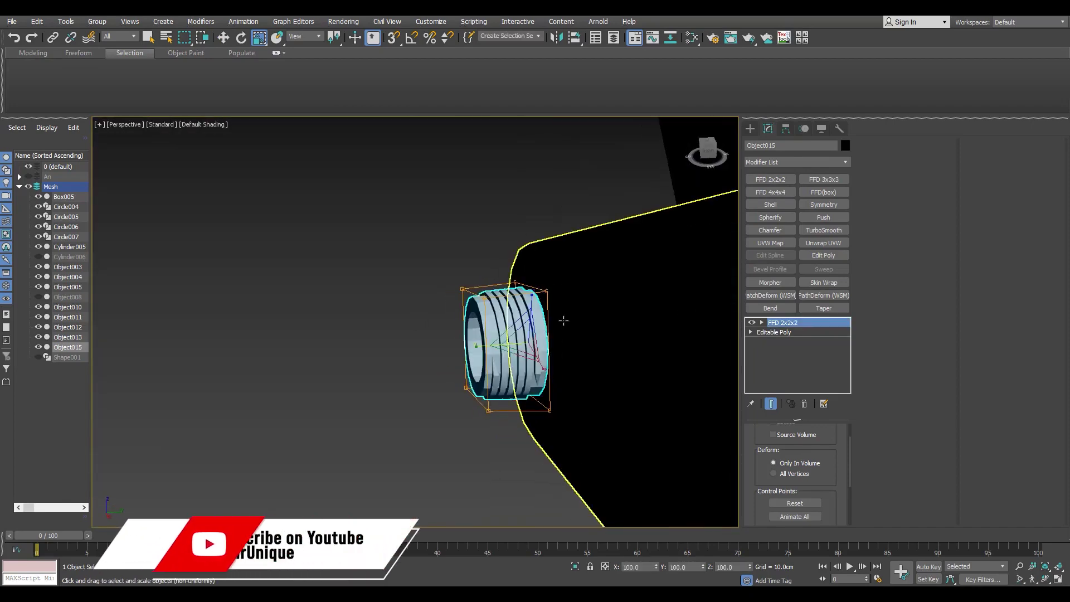
left_click(823, 230)
middle_click_drag(564, 320, 606, 243, "alt")
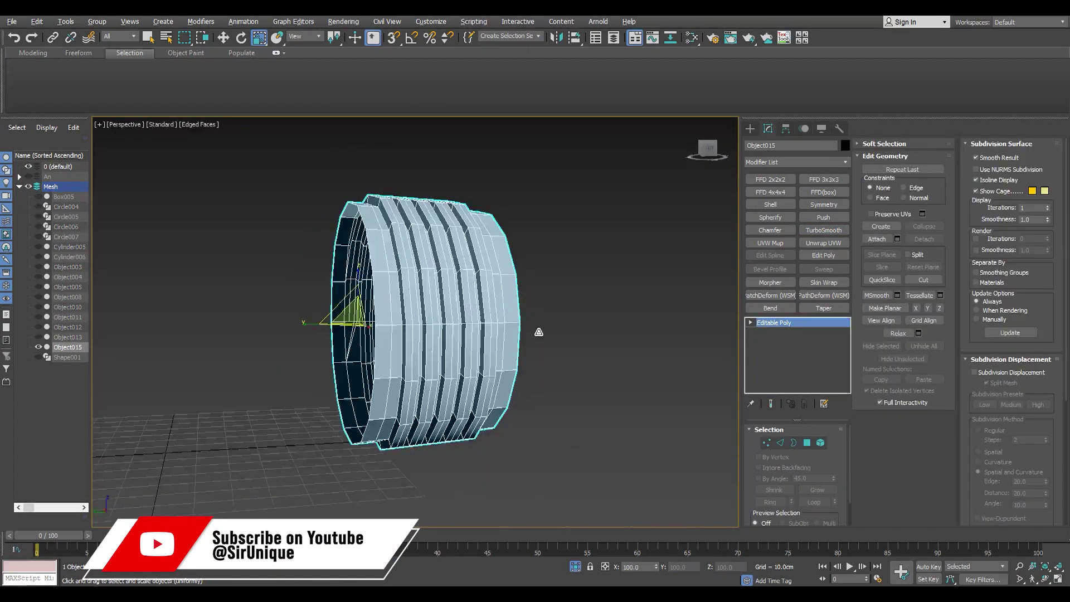
middle_click_drag(336, 355, 390, 357, "alt")
scroll(348, 356, "down", 3)
scroll(348, 365, "up", 3)
key("4")
left_click(532, 357)
Step: Exit isolation, select the spring within the assembly, and view the fork from Top view
left_click(490, 346, "shift")
scroll(490, 348, "down", 5)
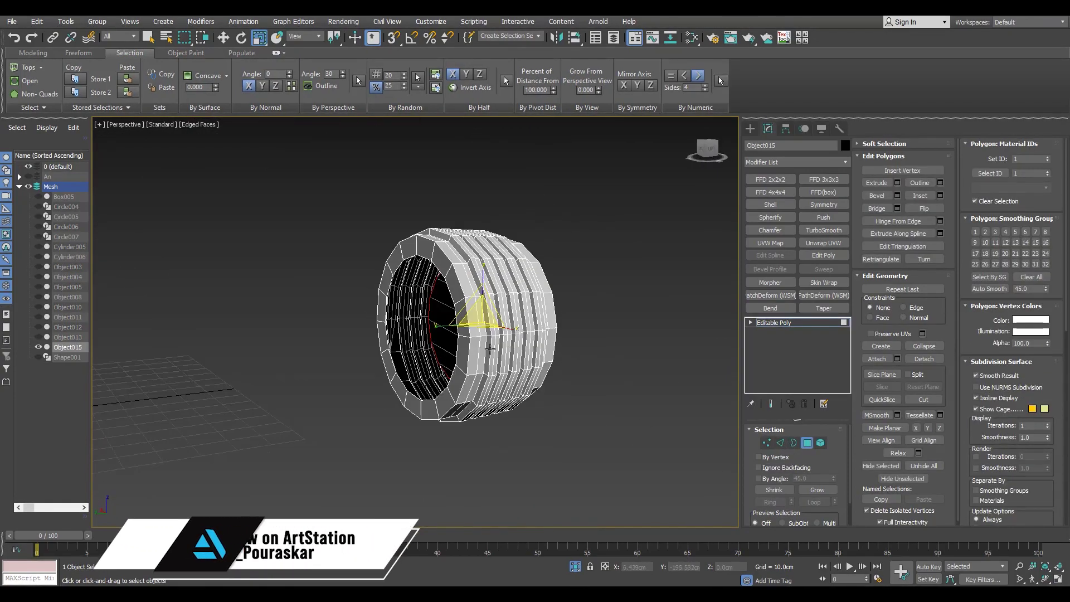
key("alt+q")
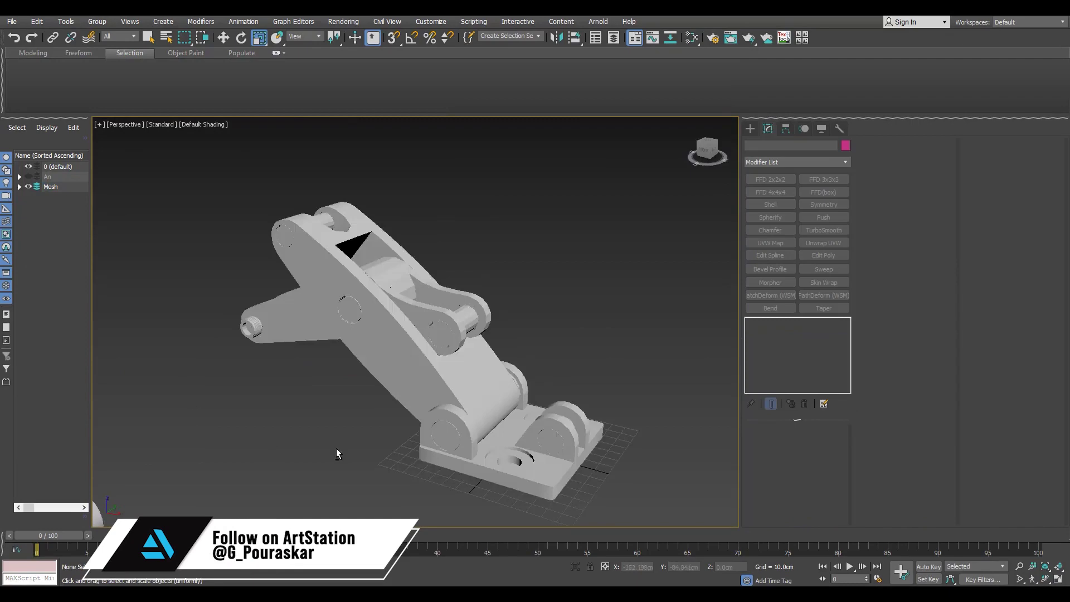
left_click(407, 326)
scroll(406, 325, "down", 8)
key("w")
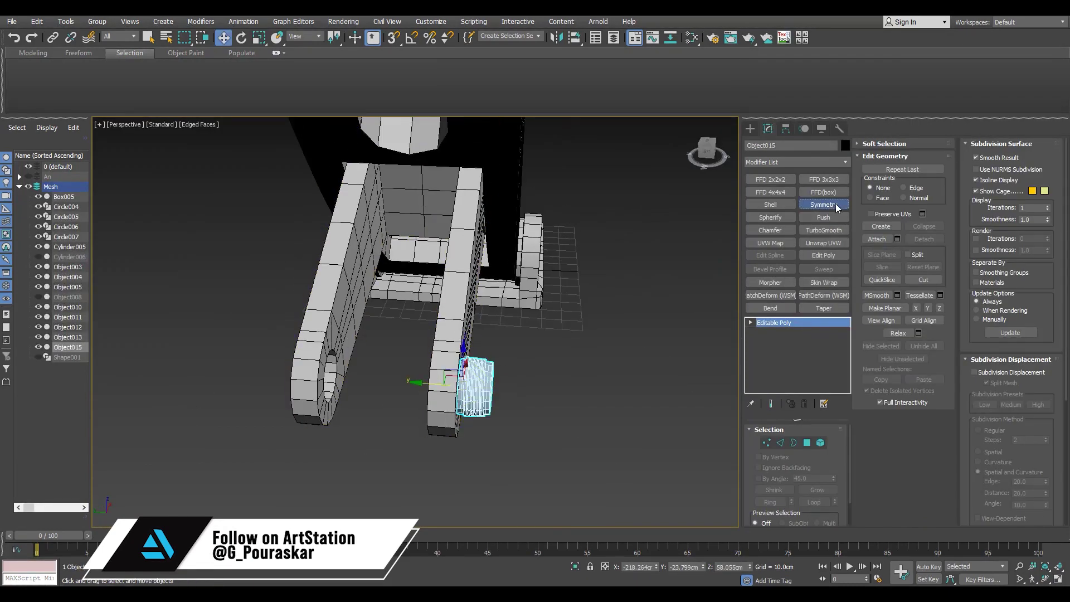
middle_click_drag(562, 410, 405, 270, "alt")
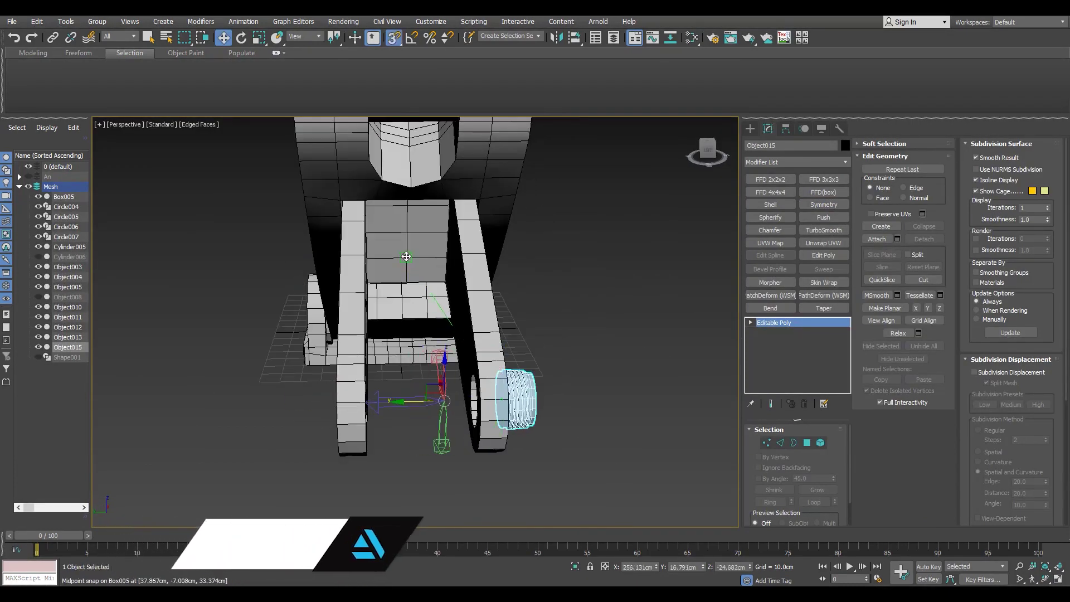
key("t")
scroll(346, 314, "up", 3)
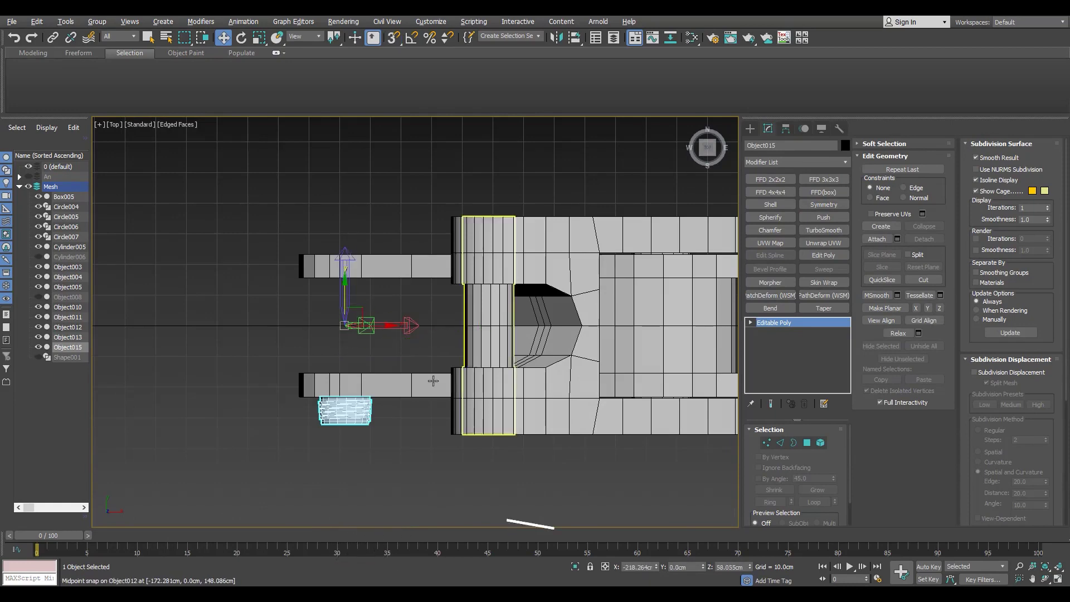